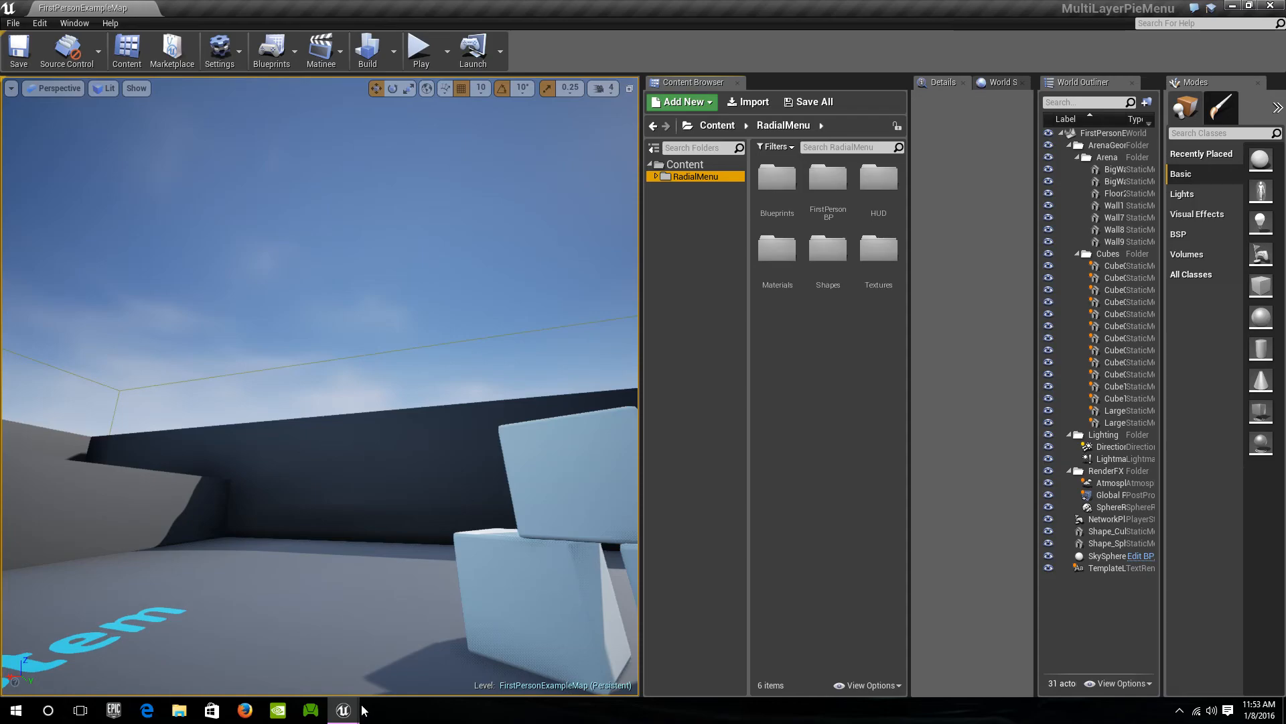
Create a Third Person Blueprint project named MyMenu in E:\OneDrive\Documents\Unreal Projects without starter content
mouse_move(343, 710)
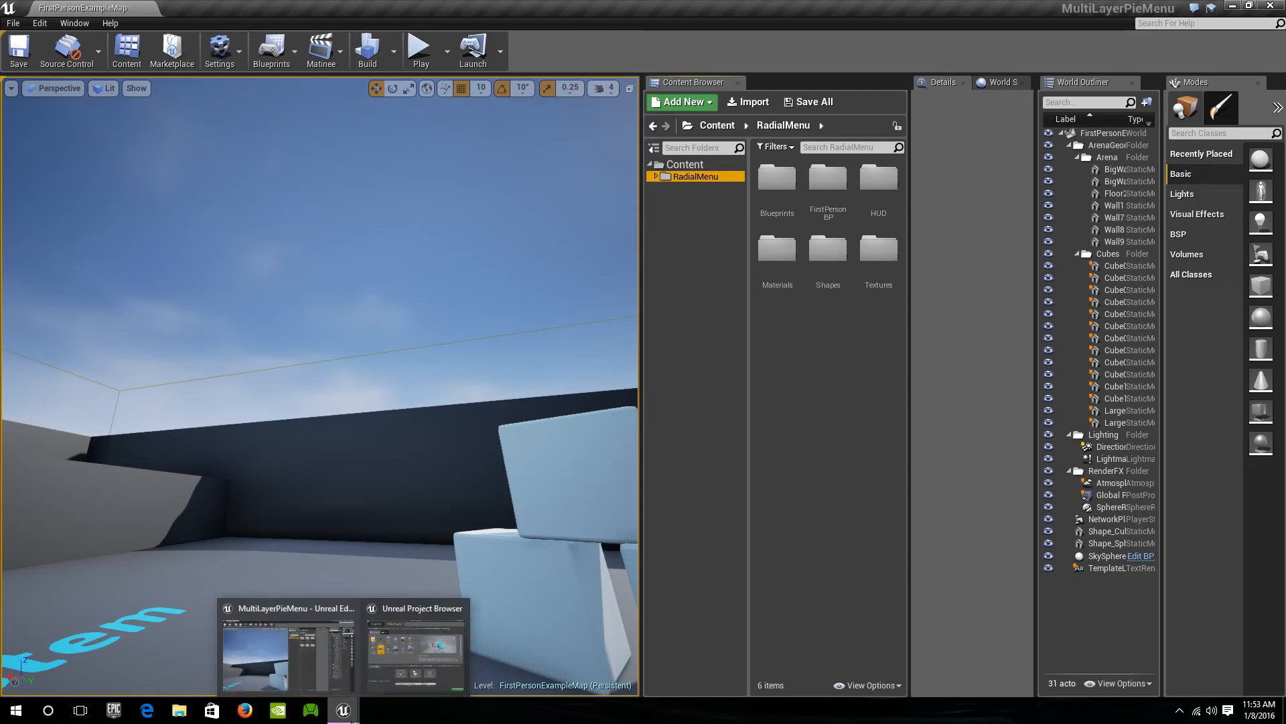
click(430, 657)
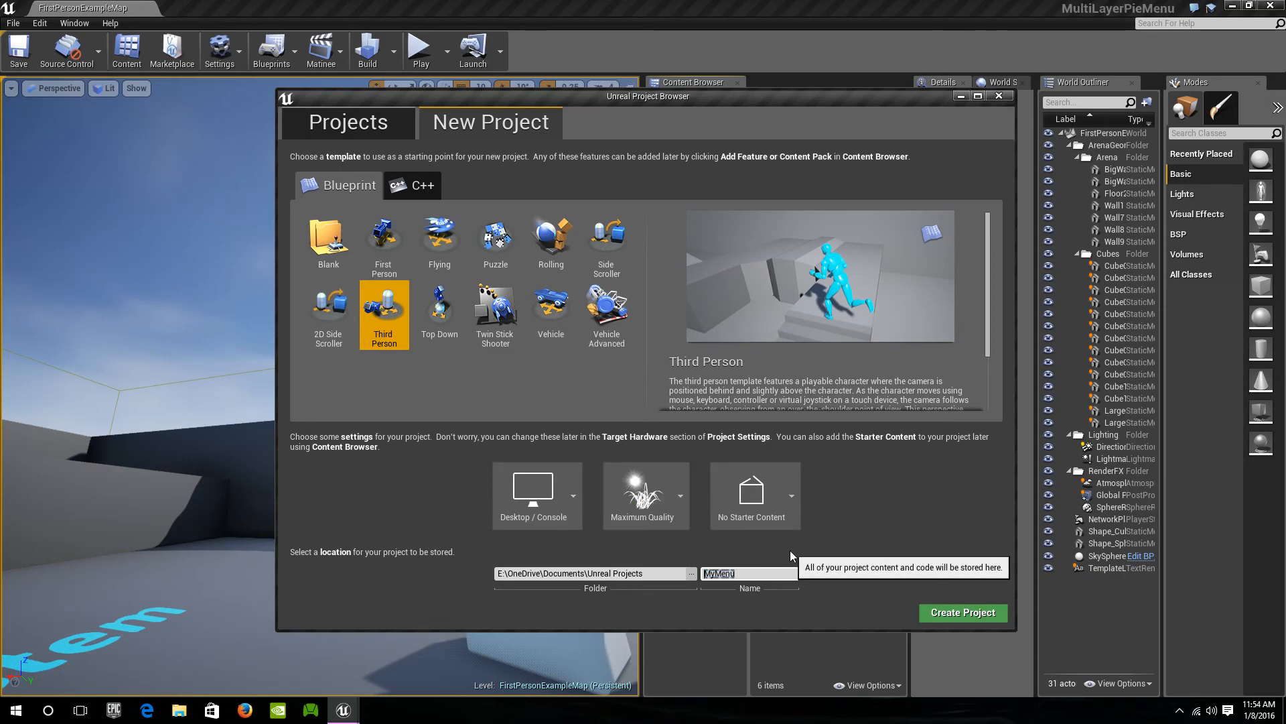
click(970, 615)
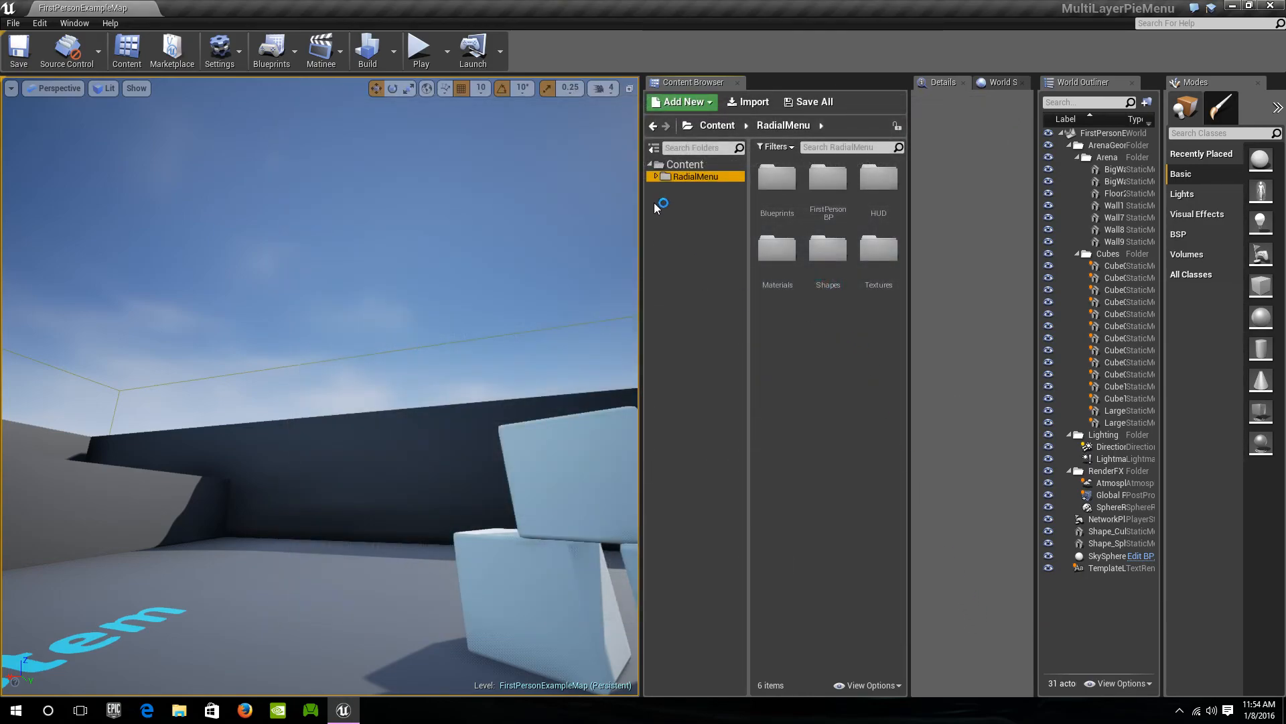
Open the FirstPersonCharacter and CharacterChildMenu blueprints from the RadialMenu Blueprints folder in a maximized editor window
click(657, 176)
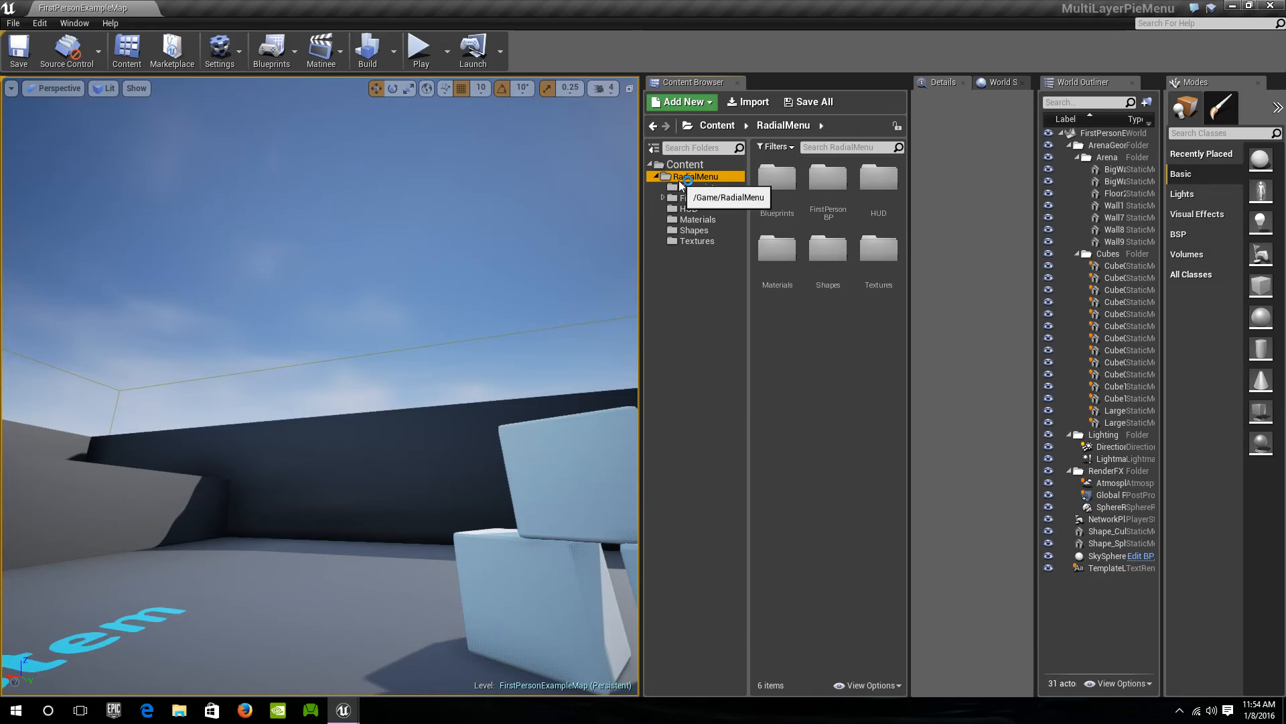
click(684, 188)
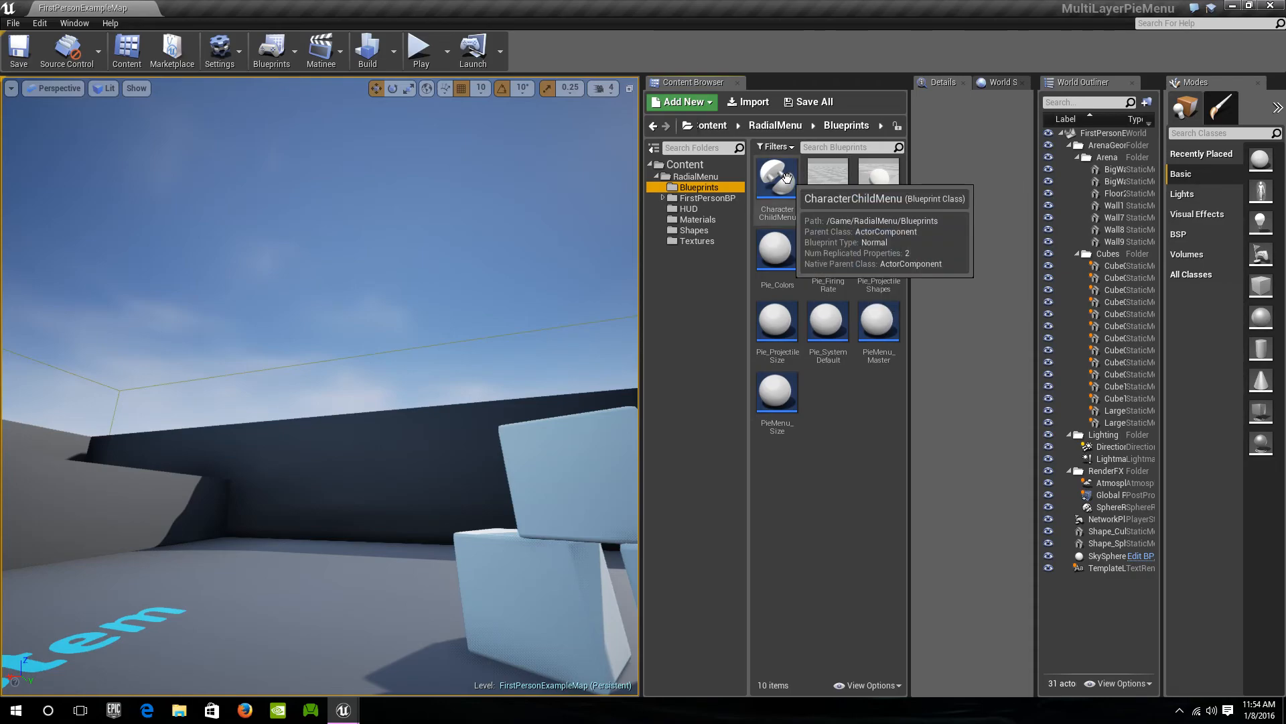
click(816, 182)
double_click(816, 182)
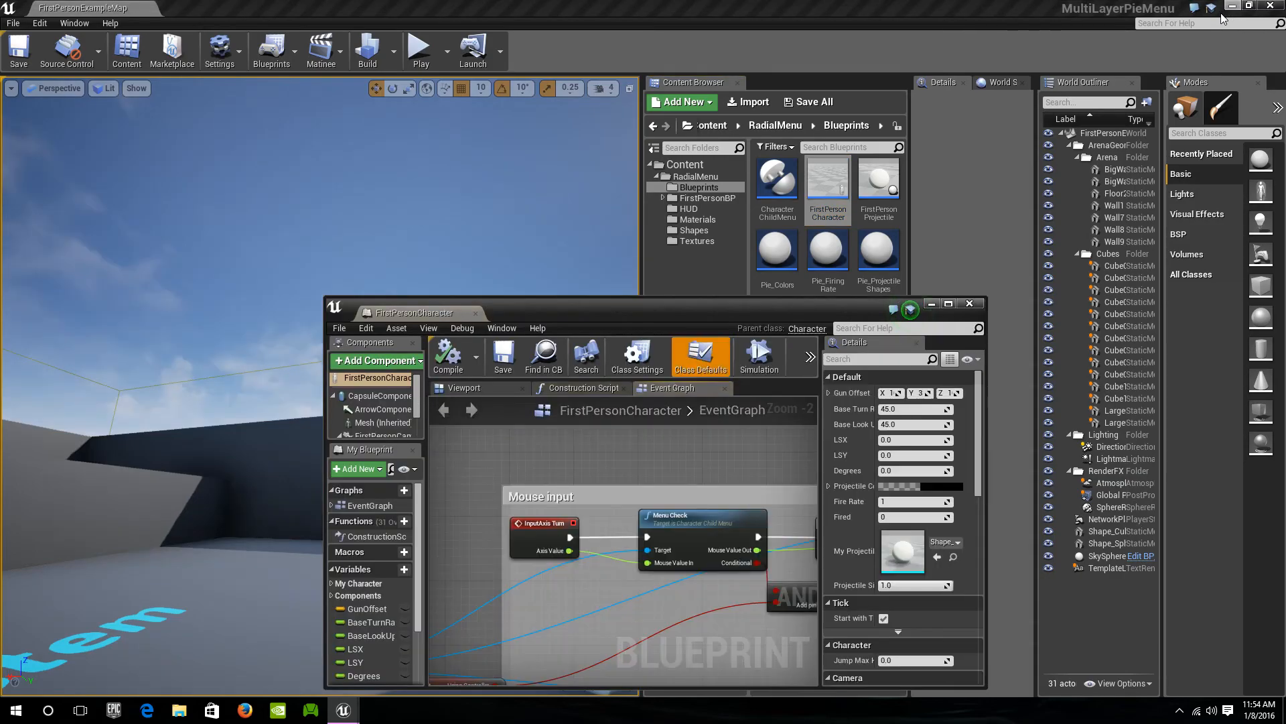
double_click(777, 180)
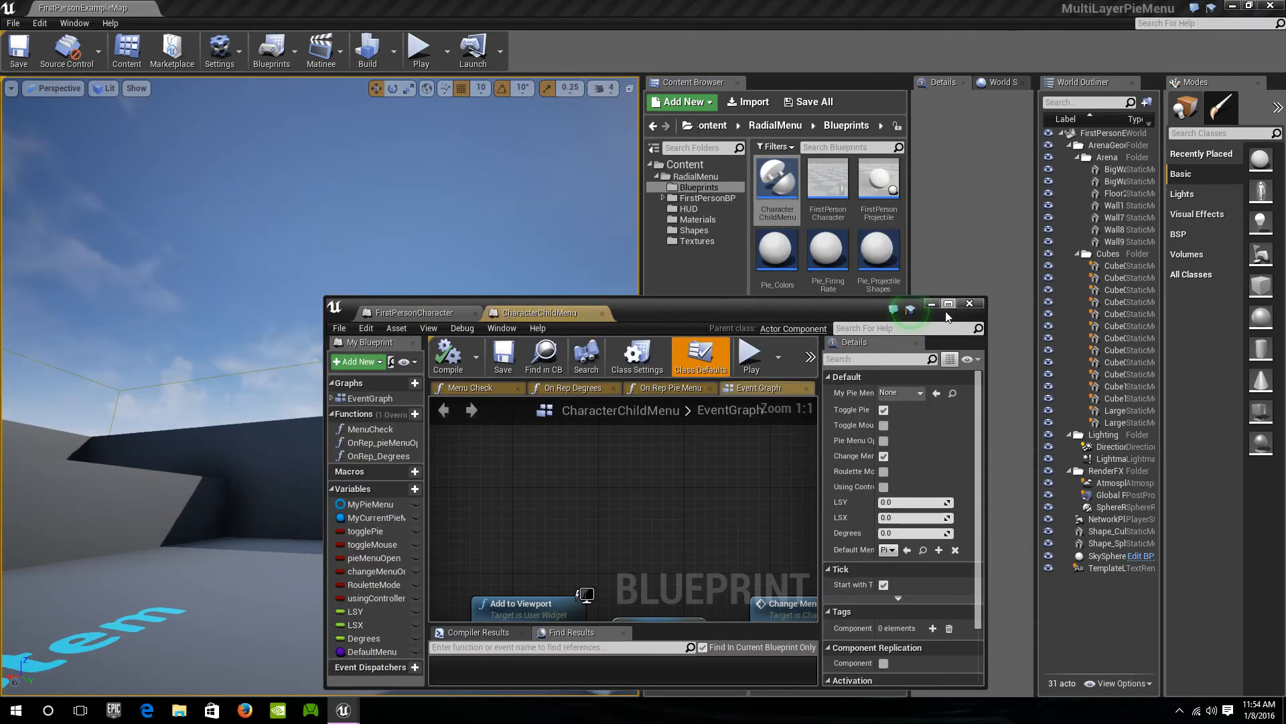
click(949, 305)
In the FirstPersonCharacter event graph, route the MoveForward and MoveRight execution wires through their Menu Check nodes to Add Movement Input
click(87, 7)
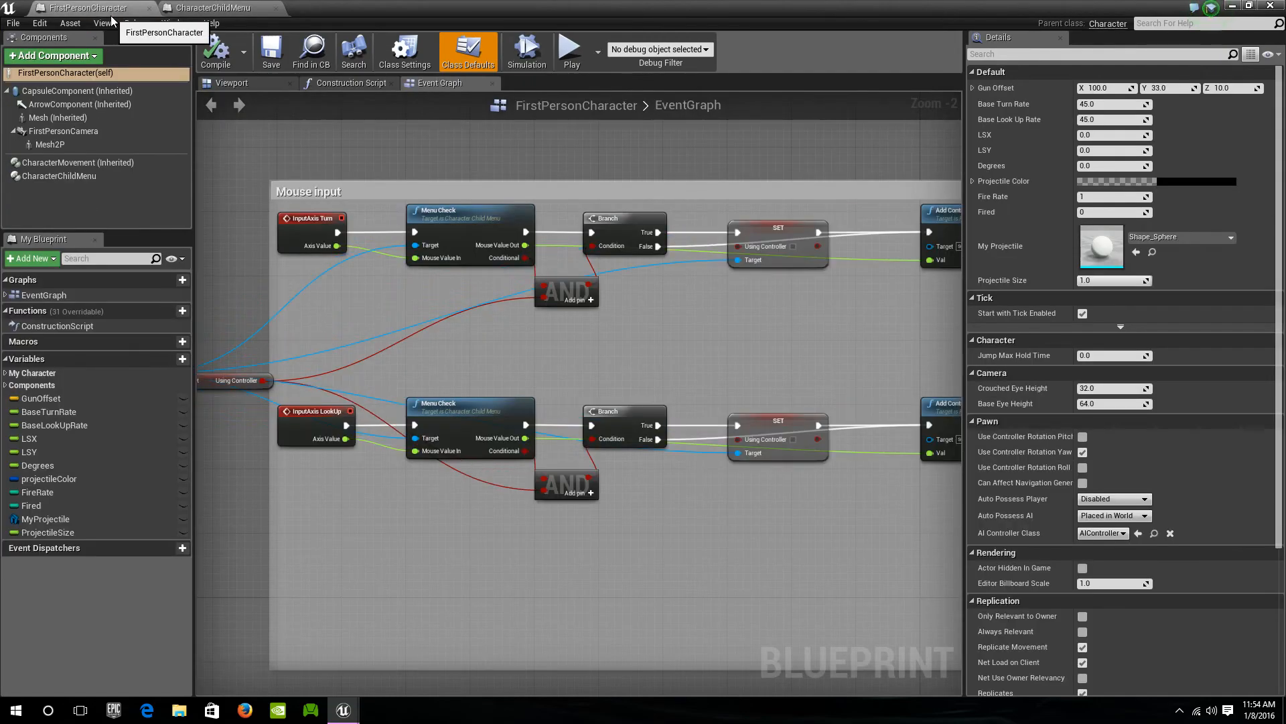
scroll(577, 470, down, 5)
scroll(576, 470, up, 7)
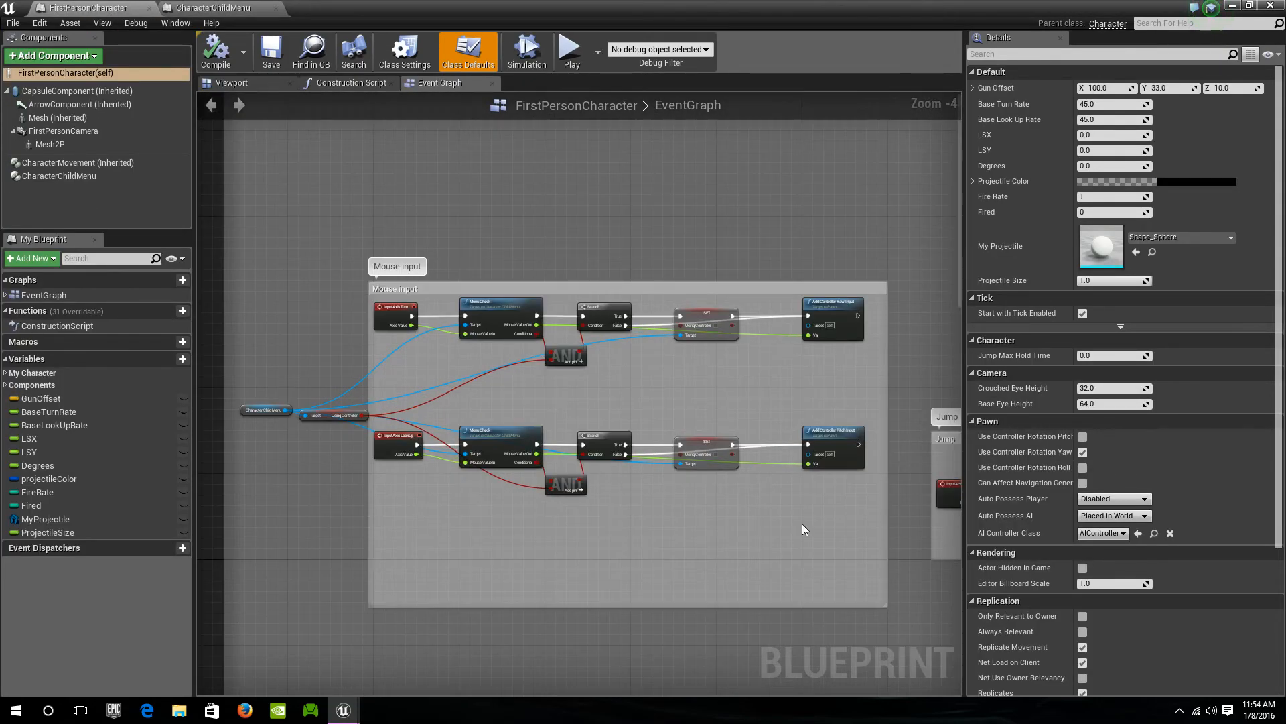
scroll(811, 526, down, 5)
right_drag(818, 523, 549, 383)
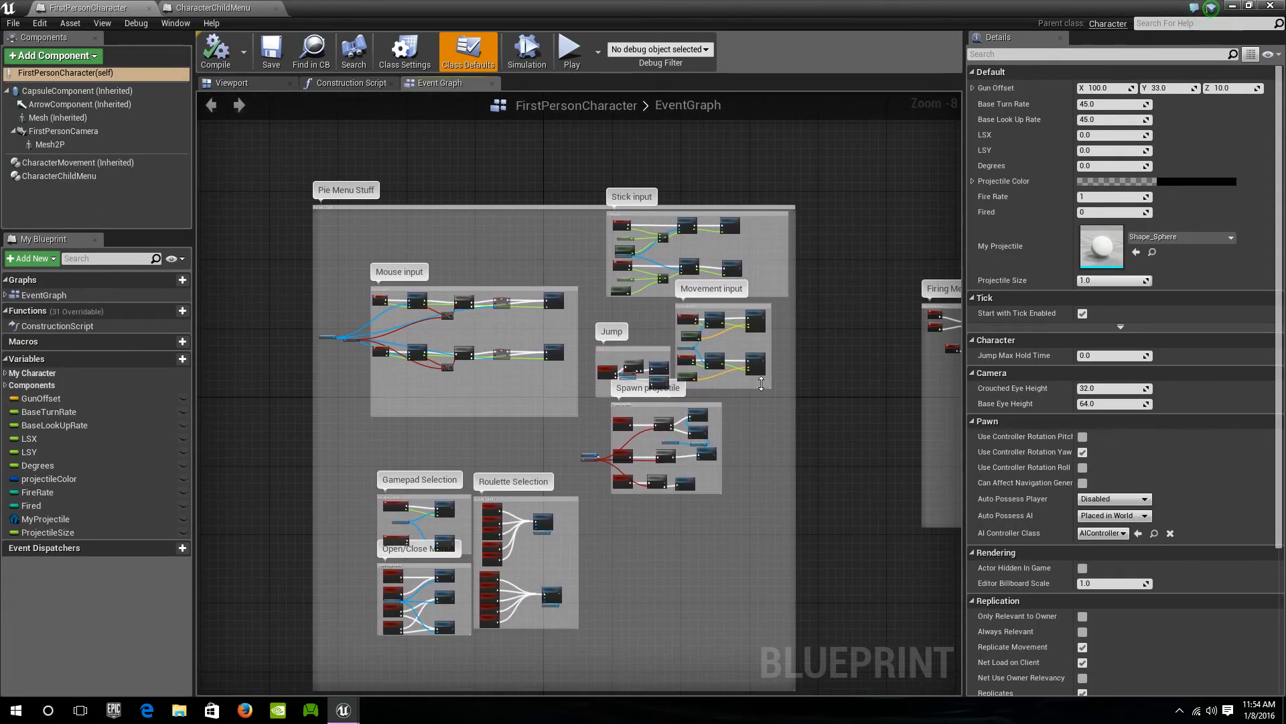
scroll(761, 384, up, 3)
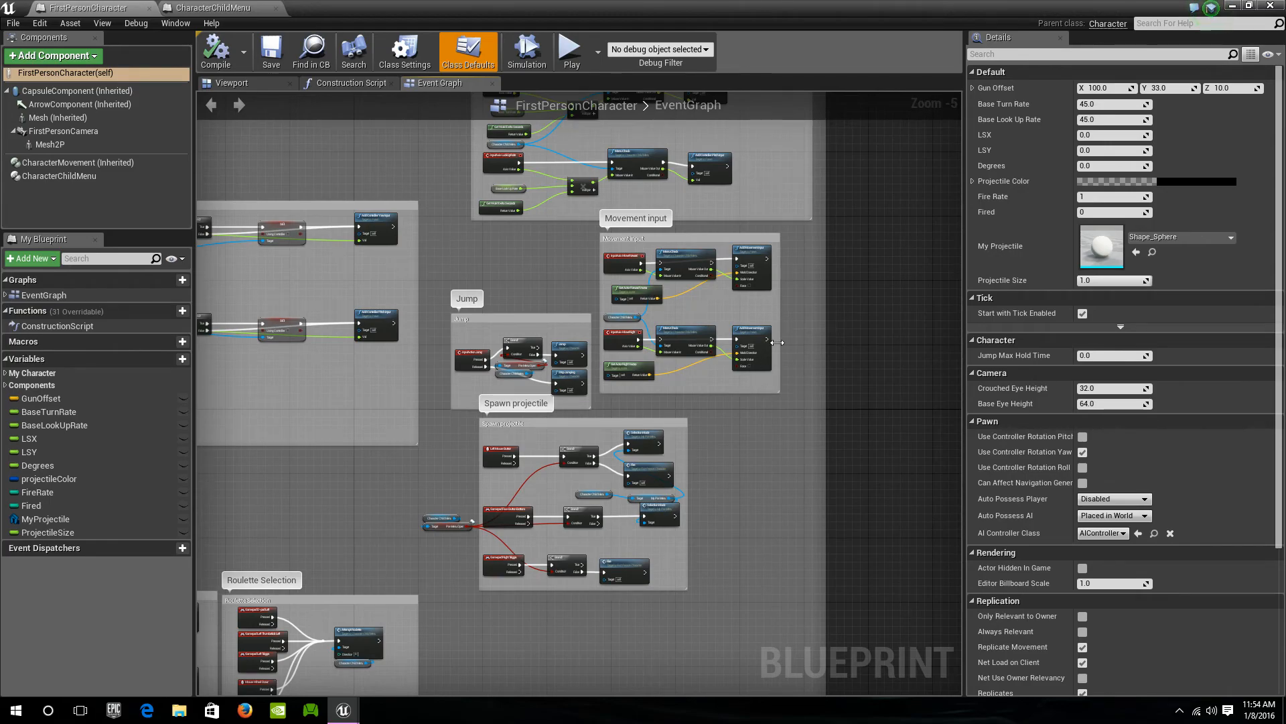
scroll(763, 340, up, 3)
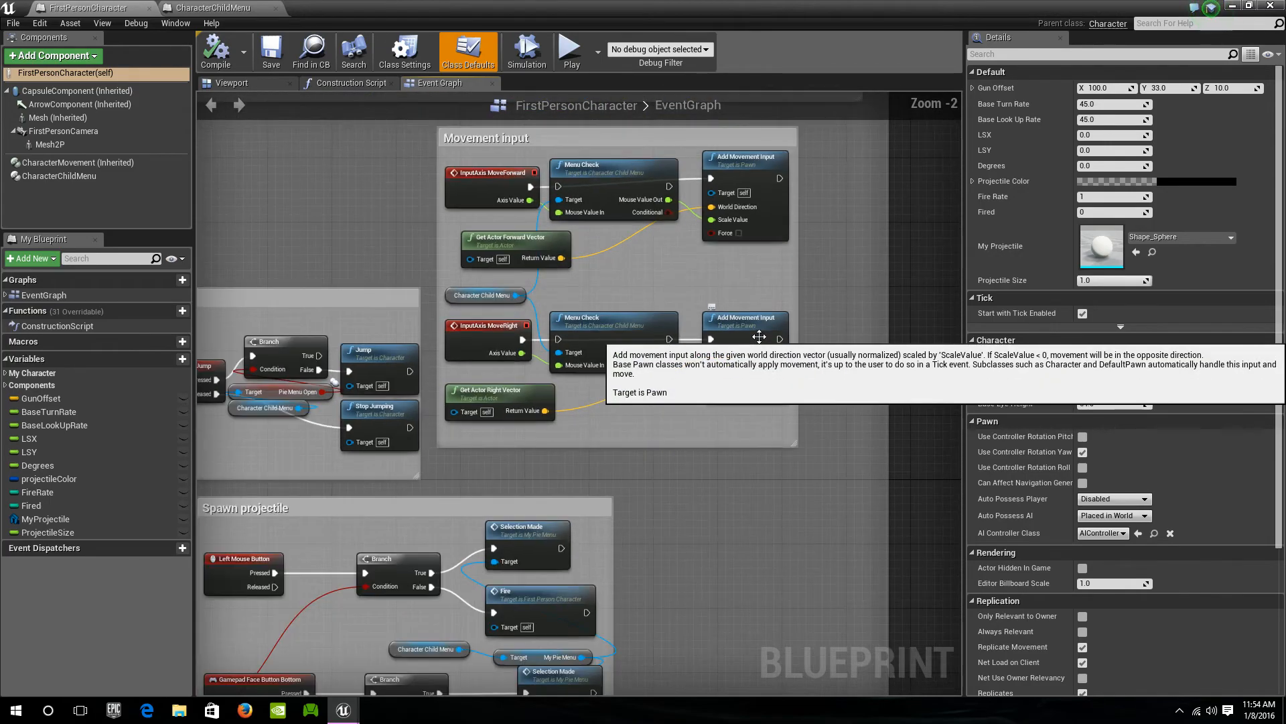
ctrl+drag(534, 186, 668, 186)
drag(530, 186, 558, 186)
drag(523, 339, 558, 340)
drag(669, 339, 710, 339)
Review the Roulette Selection section of the pie menu nodes and save the FirstPersonCharacter blueprint
scroll(656, 408, down, 8)
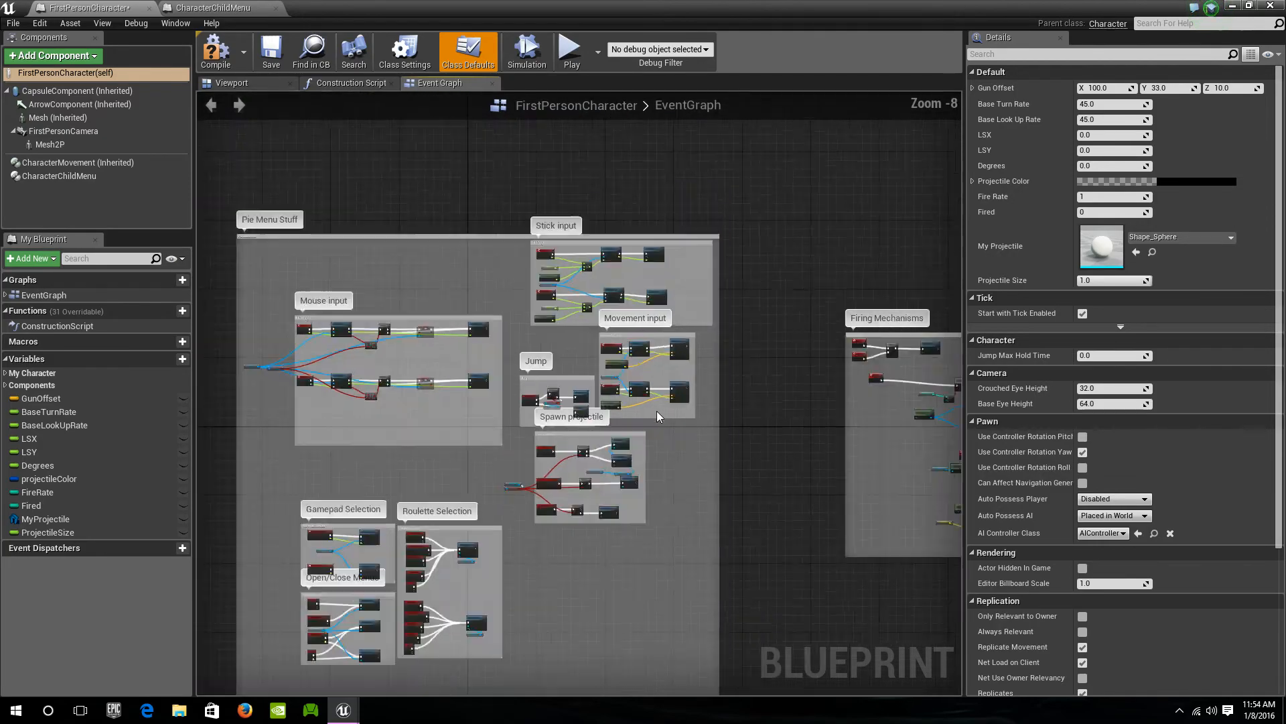
scroll(485, 573, up, 8)
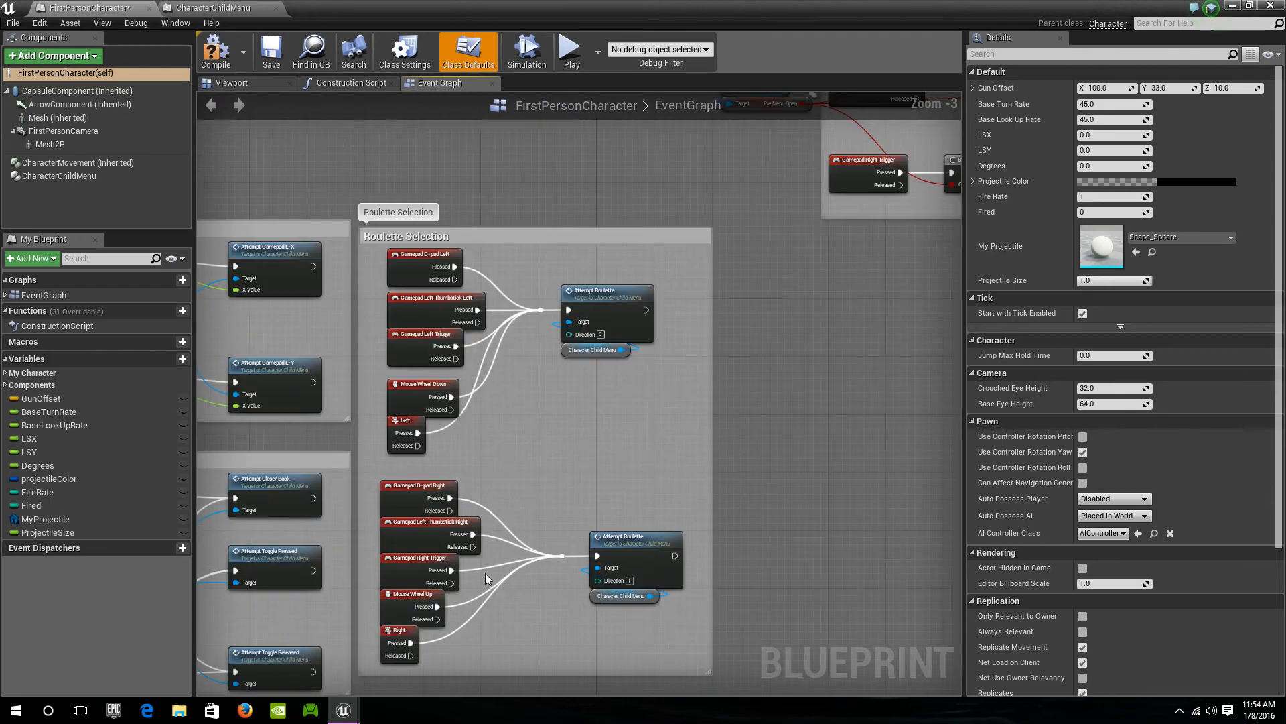
scroll(485, 573, down, 5)
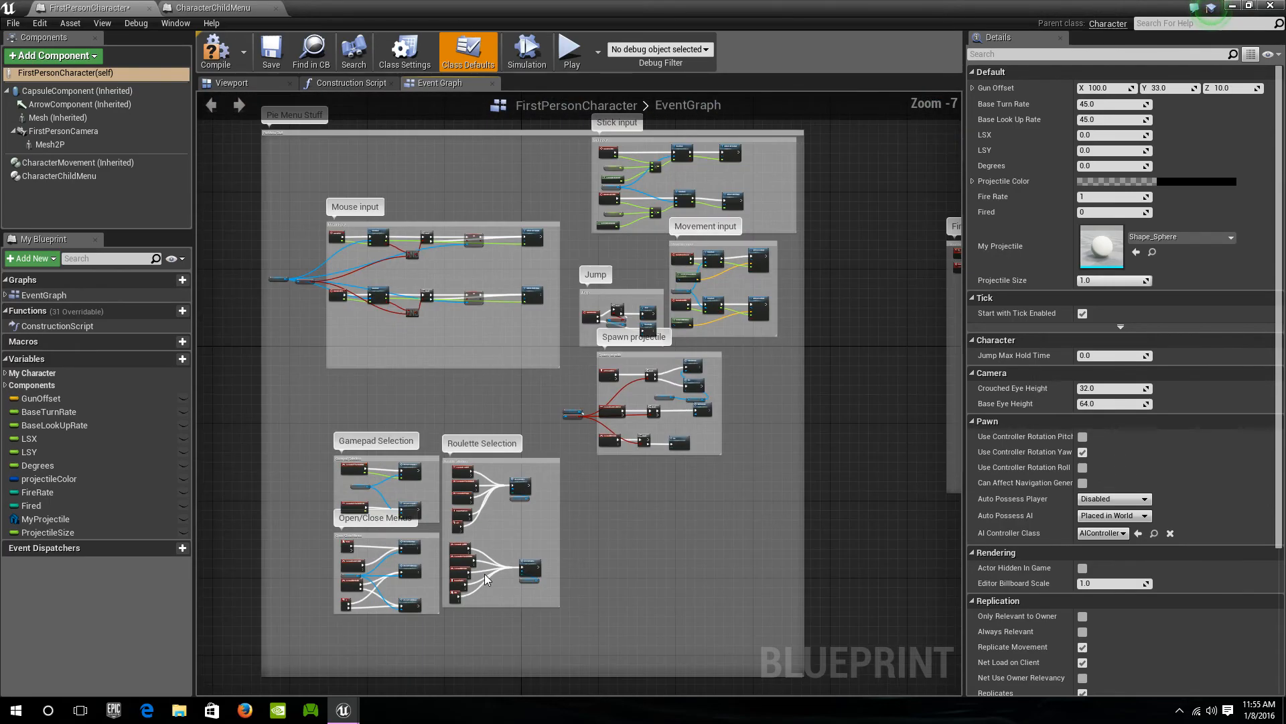
click(272, 51)
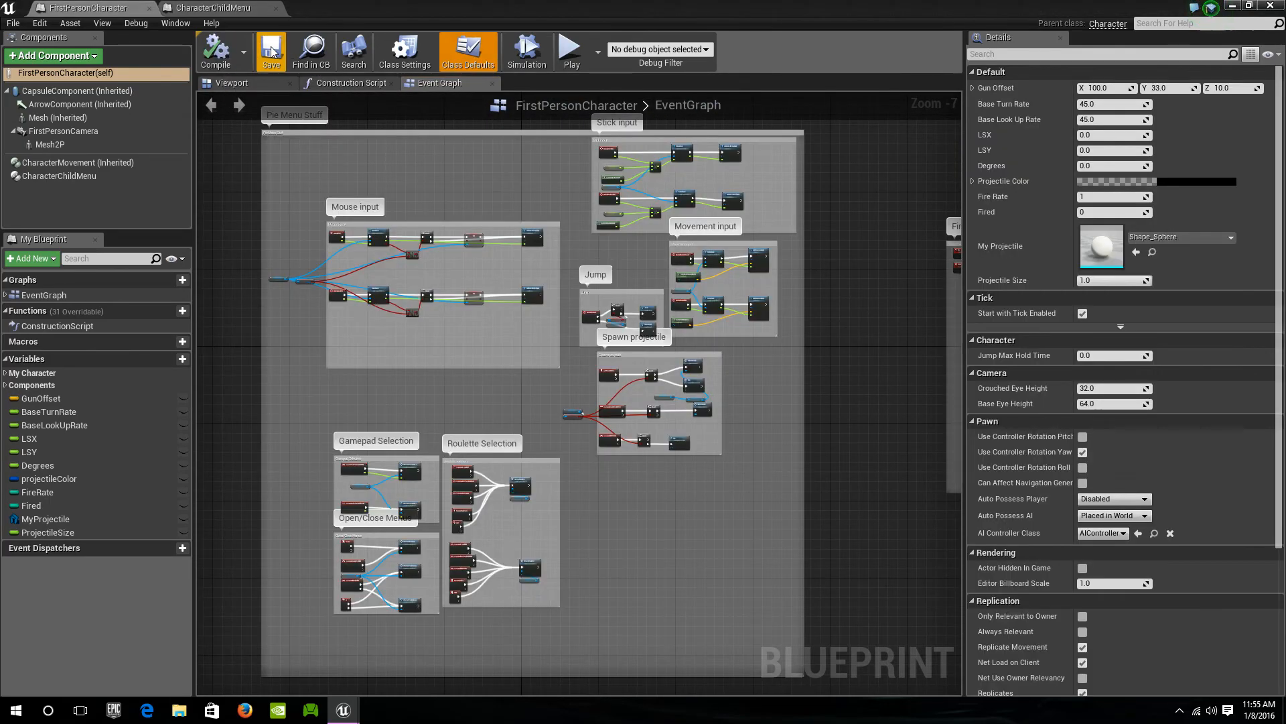
Examine the CharacterChildMenu component's settings and its blueprint's event graph, and close the blueprint editor
click(59, 179)
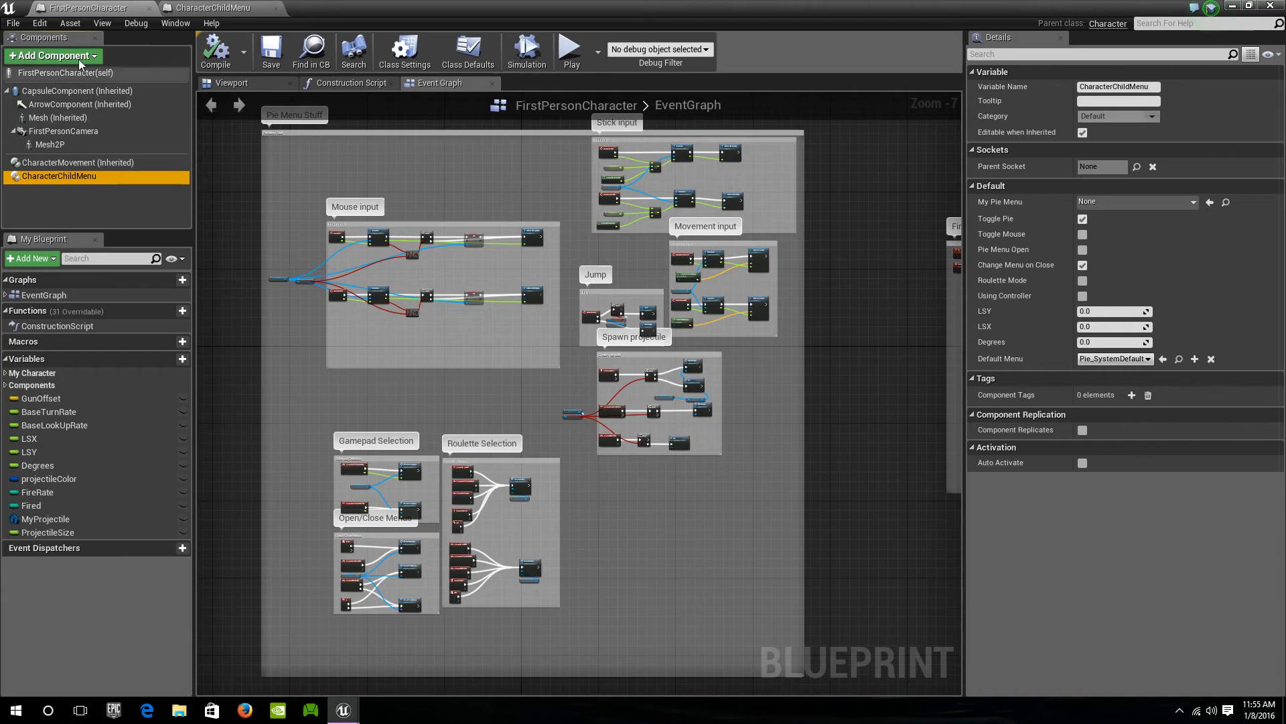
click(193, 9)
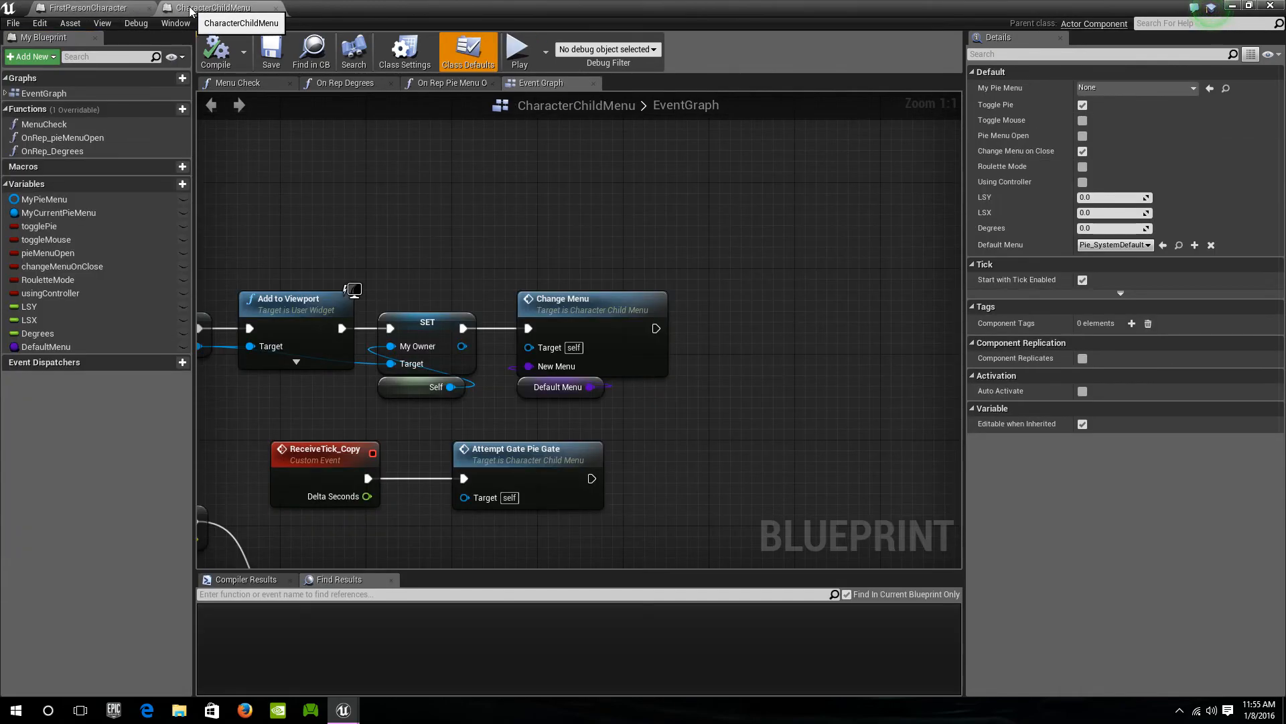
scroll(317, 203, down, 12)
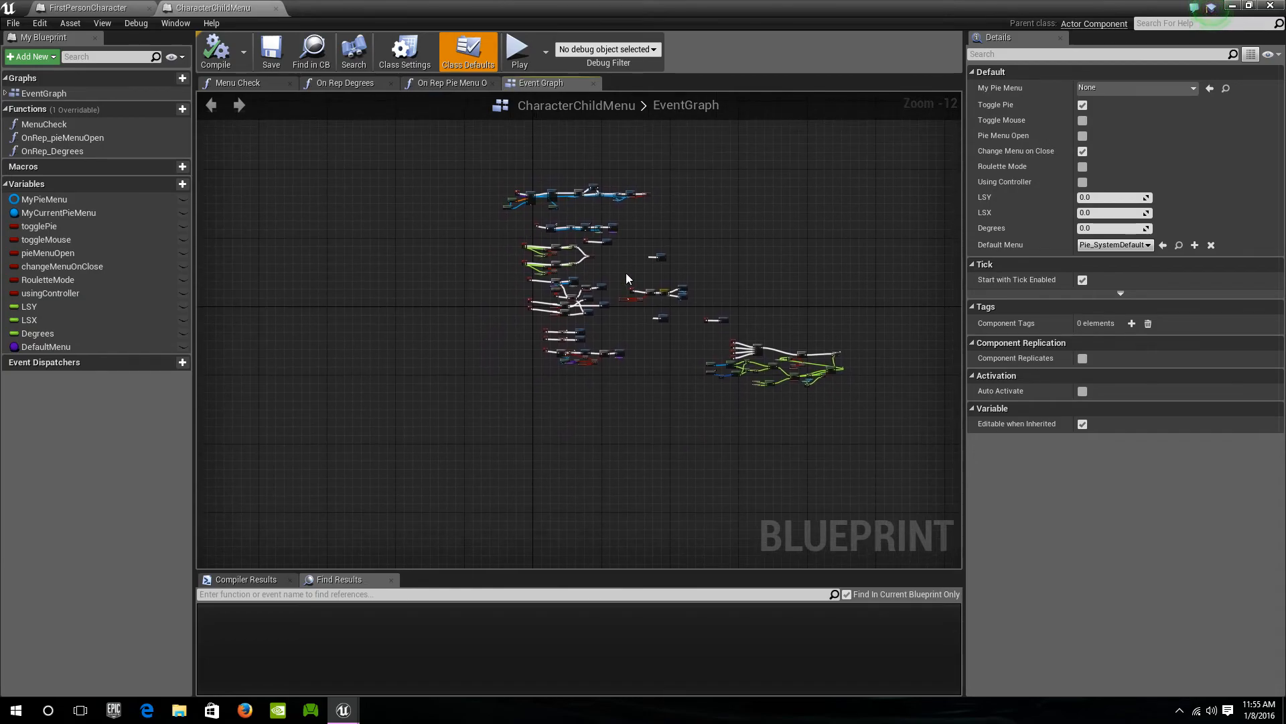
click(104, 8)
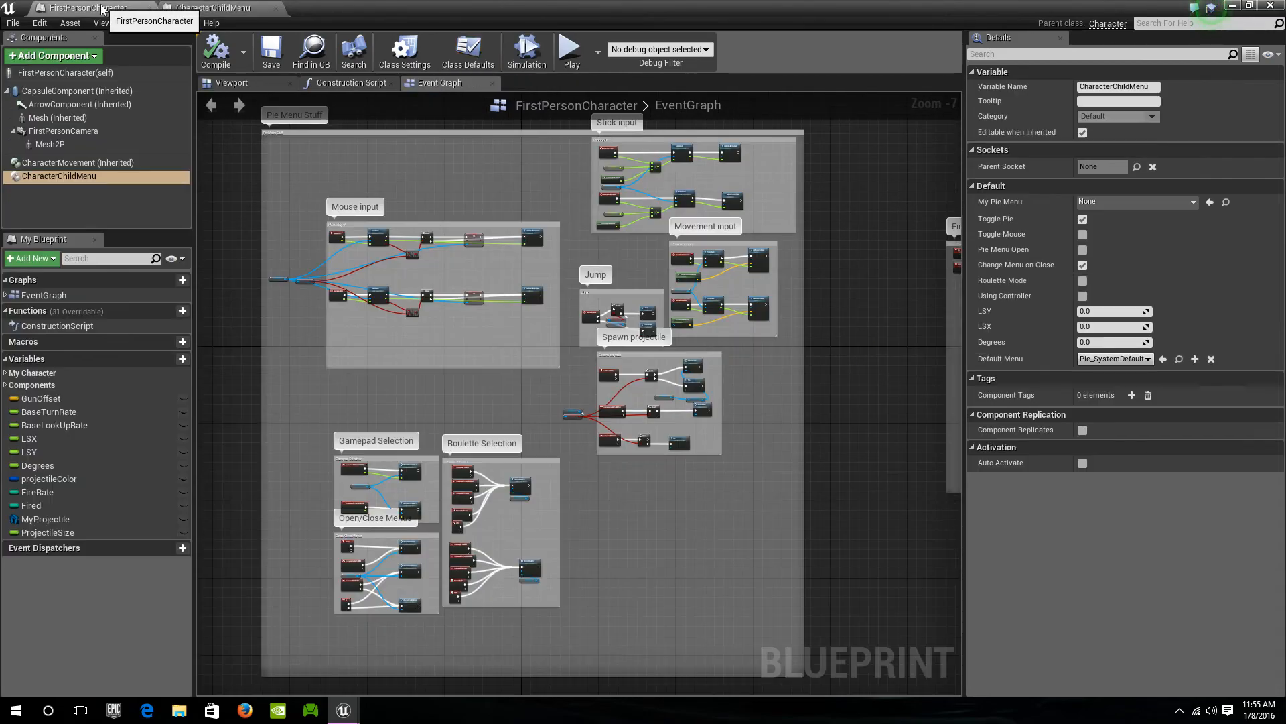
click(215, 7)
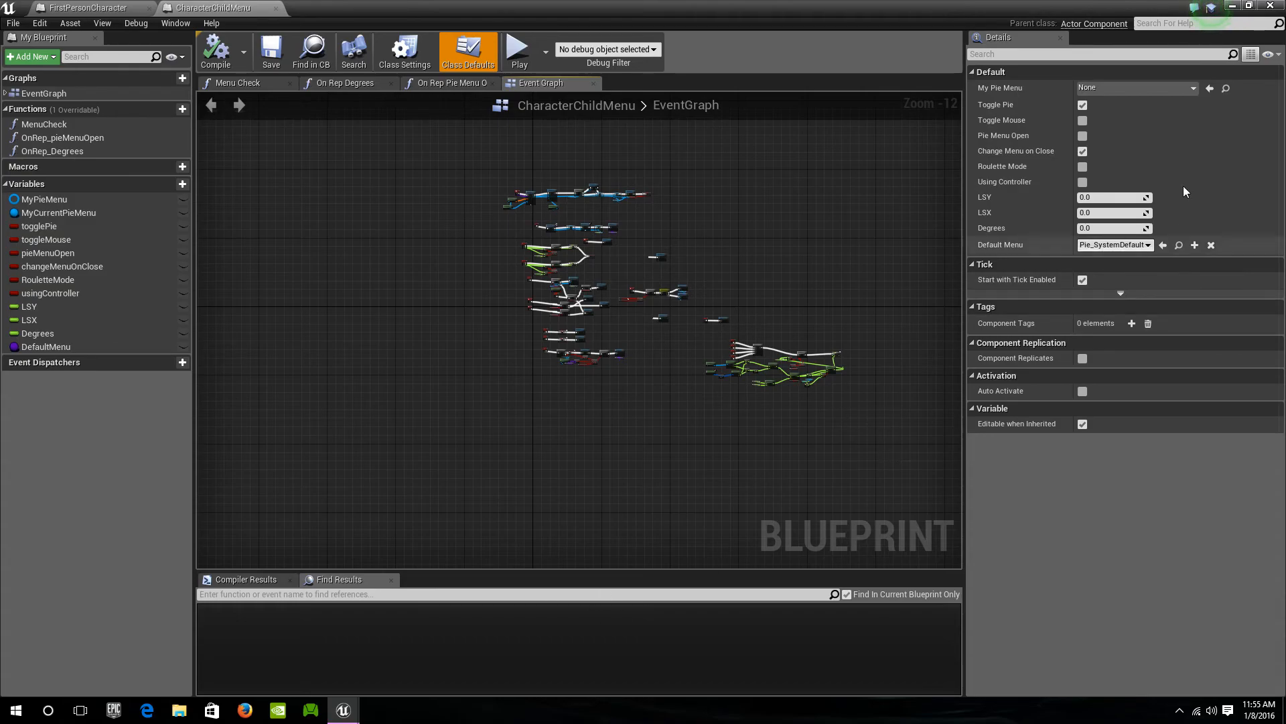
click(1269, 6)
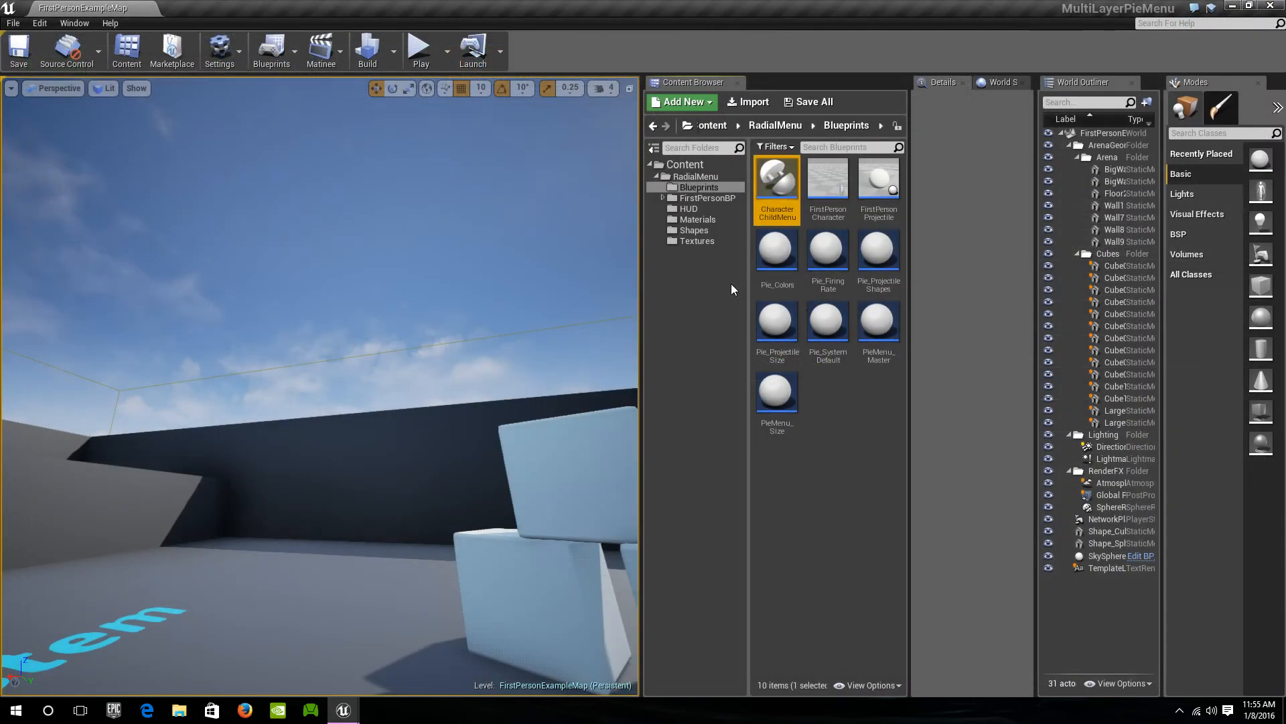
Start migrating the RadialMenu folder and accept the list of assets to migrate
click(699, 177)
right_click(700, 178)
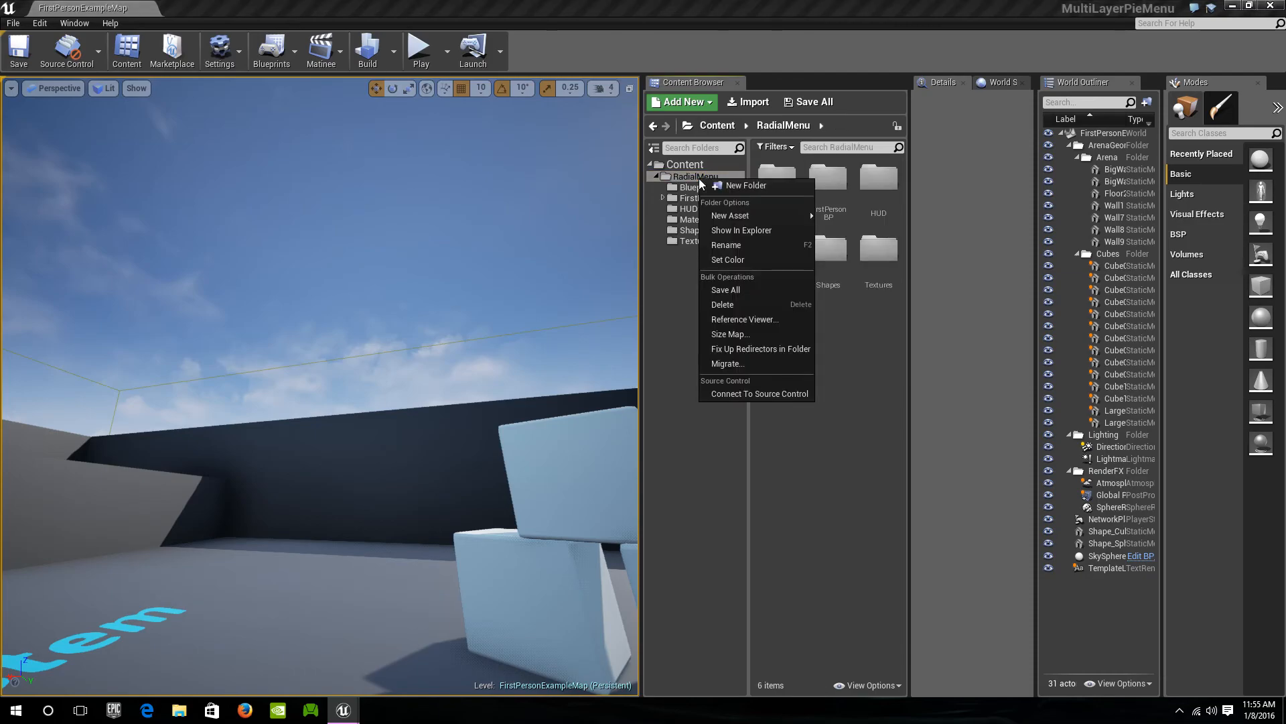
click(737, 365)
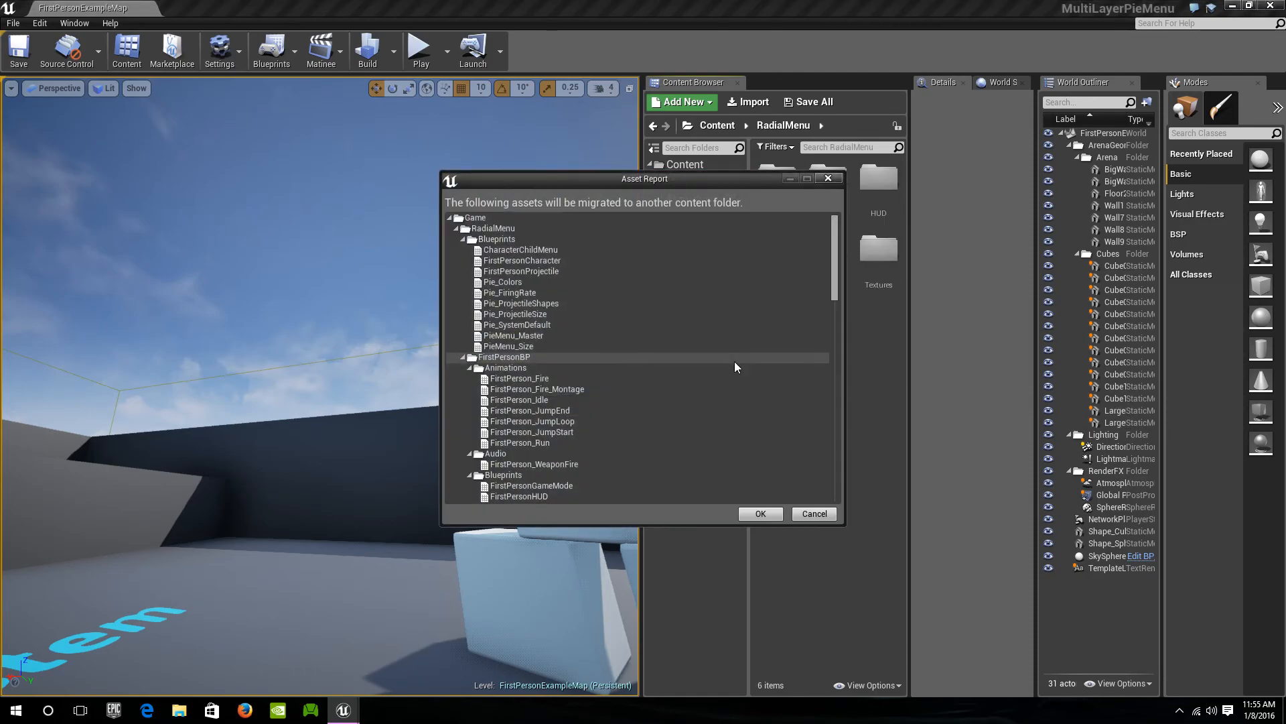
click(758, 511)
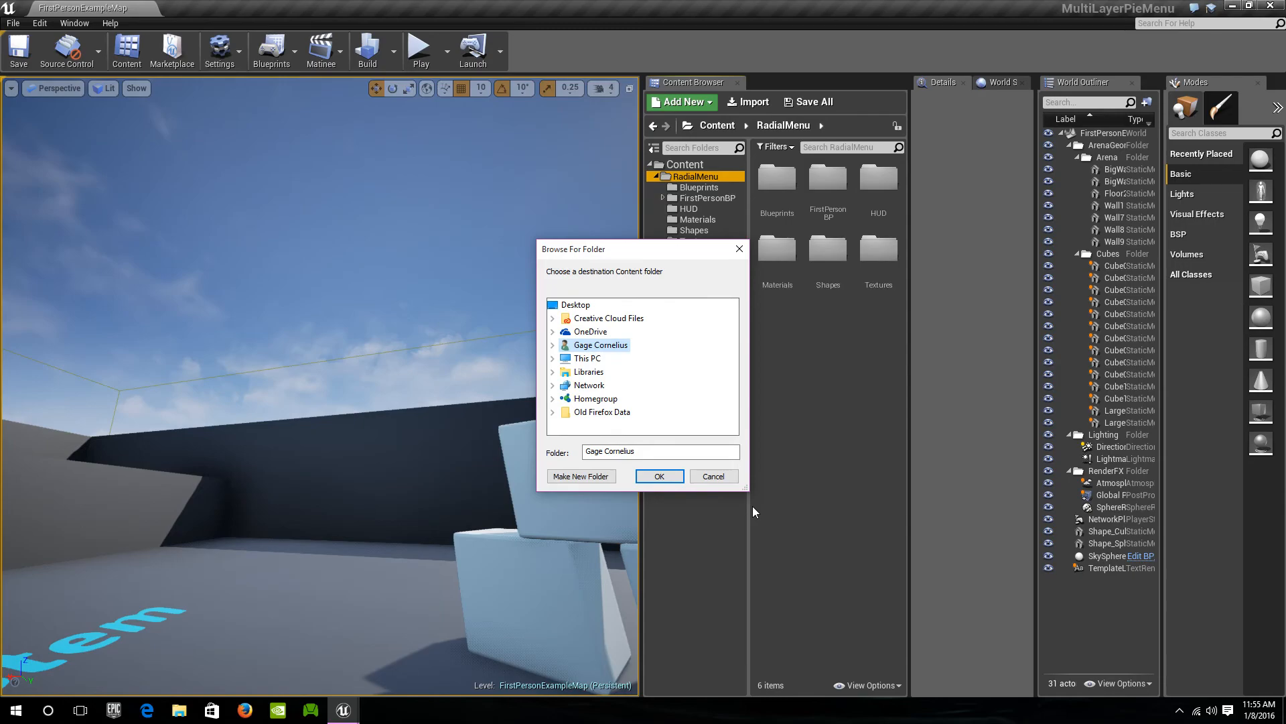
click(553, 374)
click(564, 372)
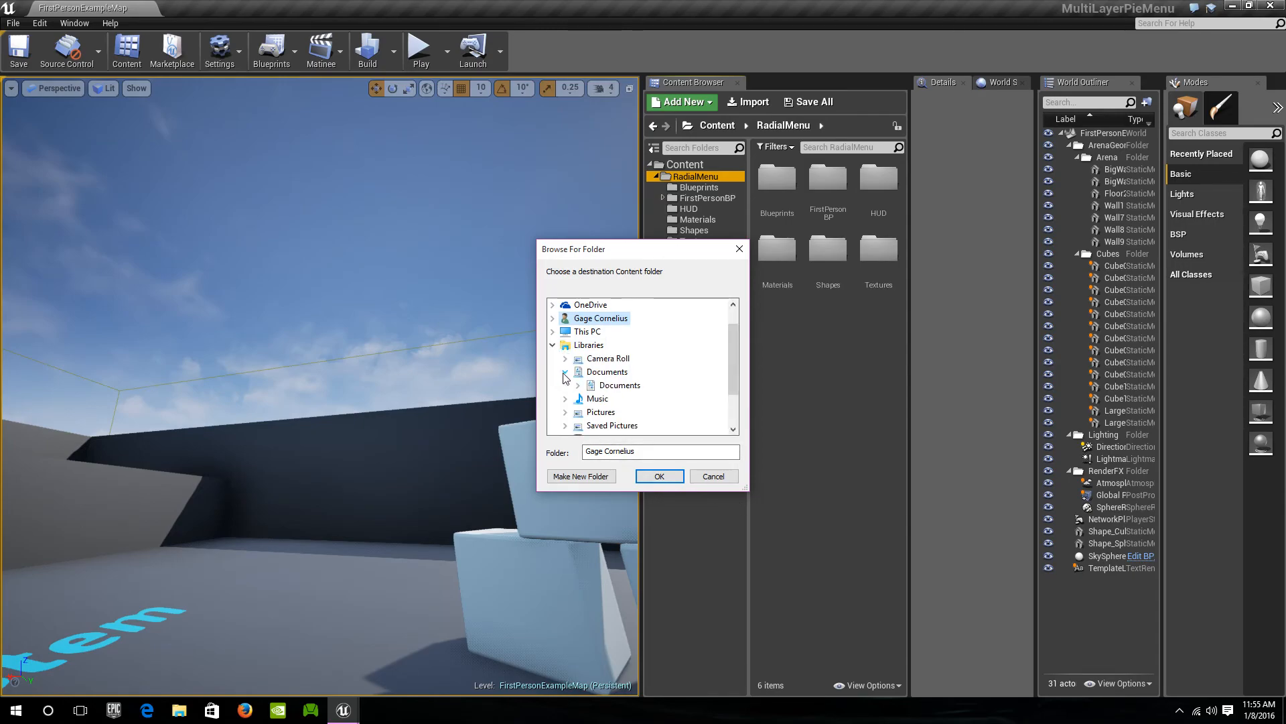
click(565, 373)
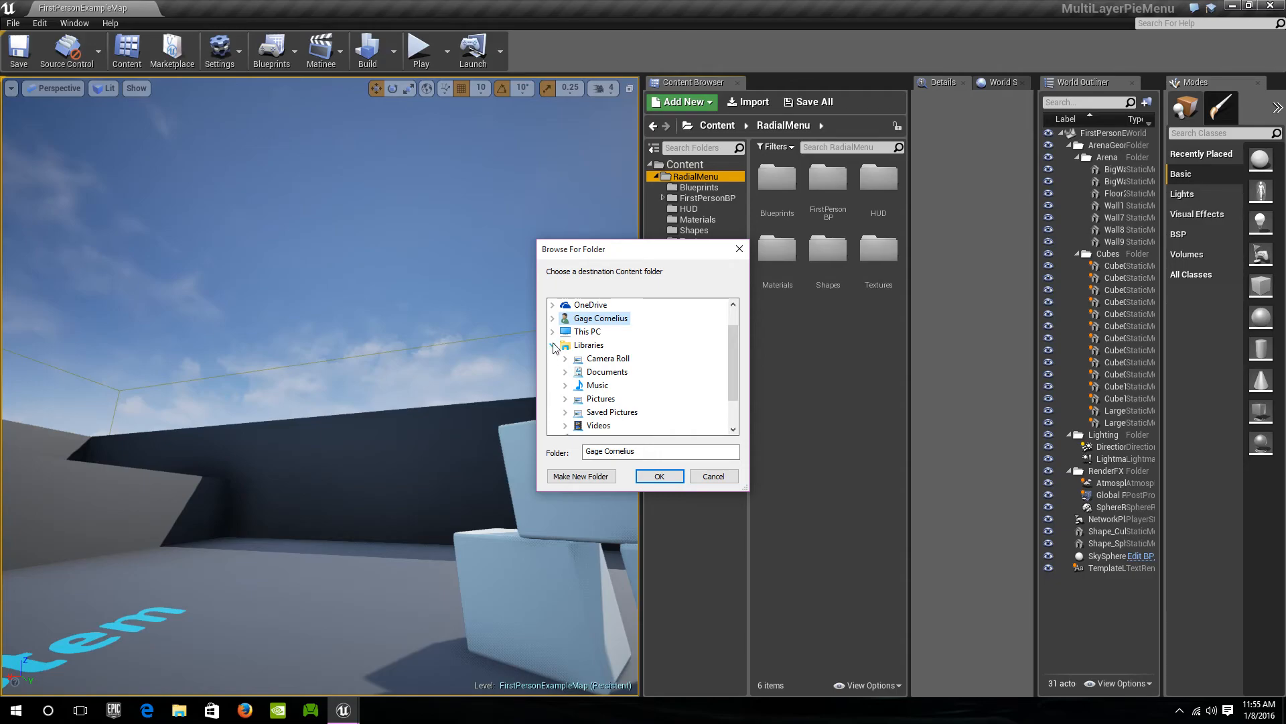
click(553, 345)
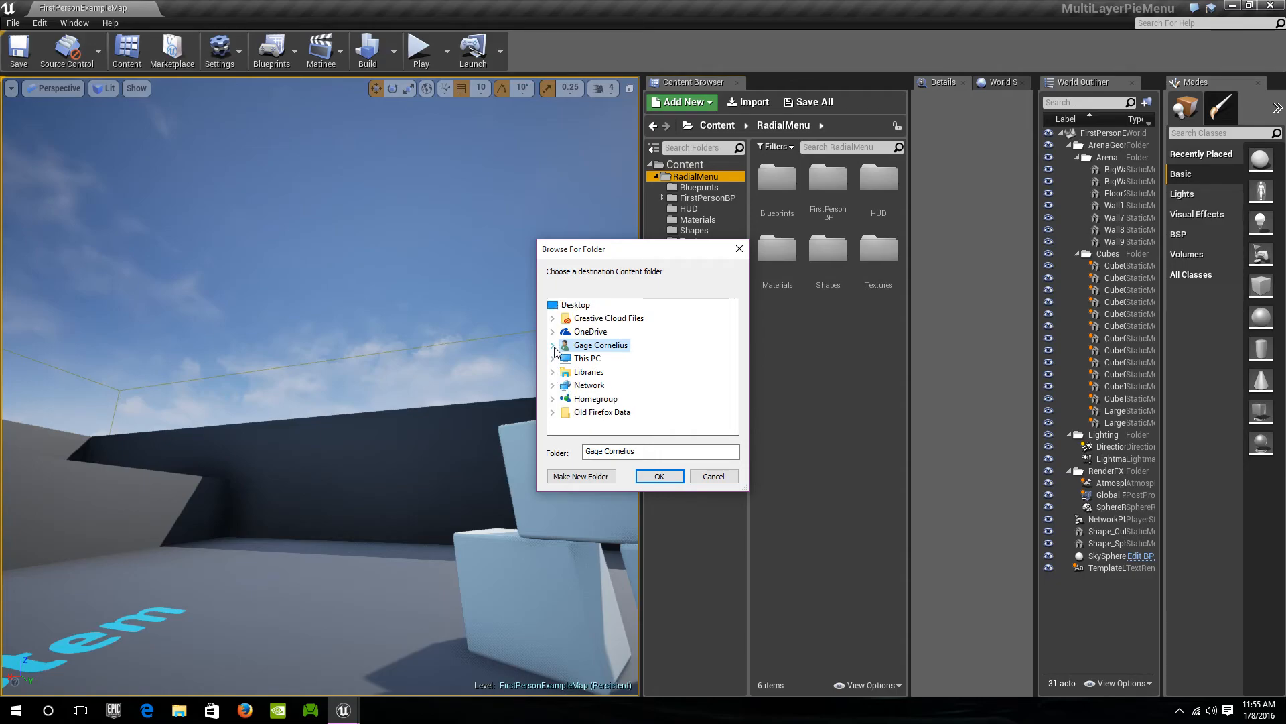
Migrate into the Content folder of MyMenu under OneDrive's Documents\Unreal Projects and open the migration's message log
click(553, 334)
click(565, 384)
scroll(590, 375, down, 10)
scroll(599, 365, down, 12)
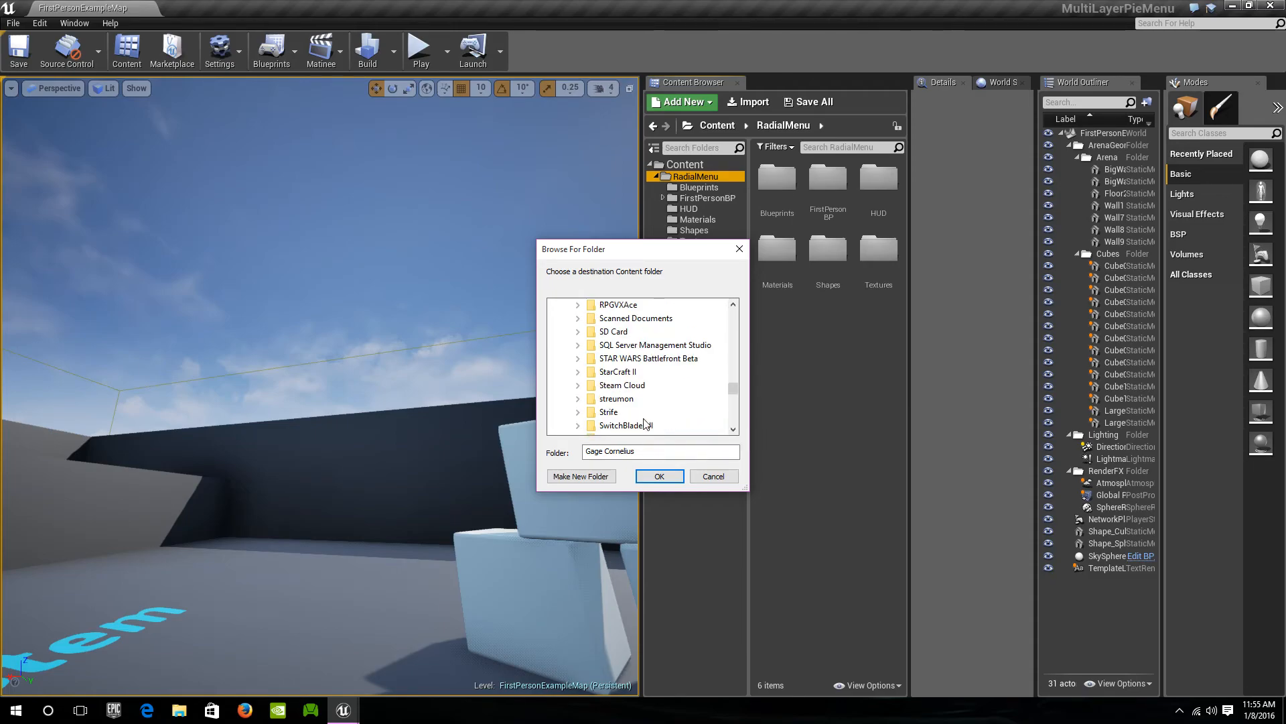
scroll(644, 423, down, 2)
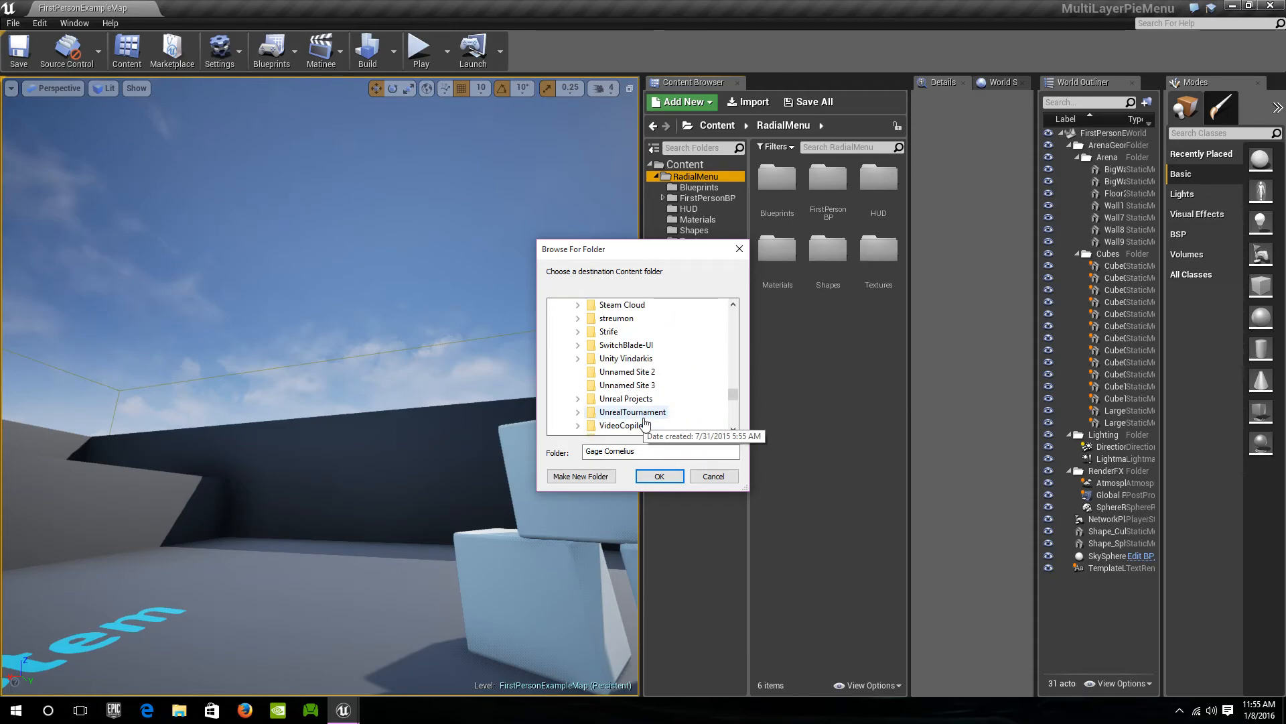
click(578, 400)
scroll(636, 400, down, 6)
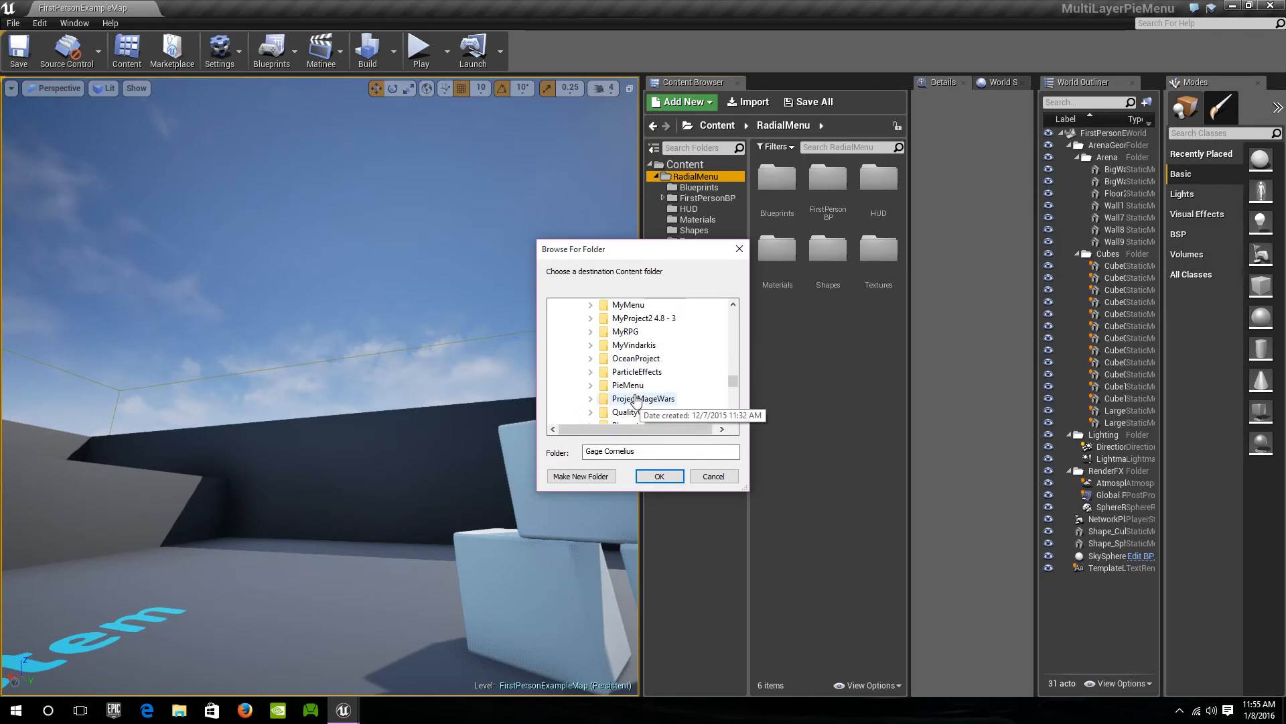
scroll(618, 385, up, 1)
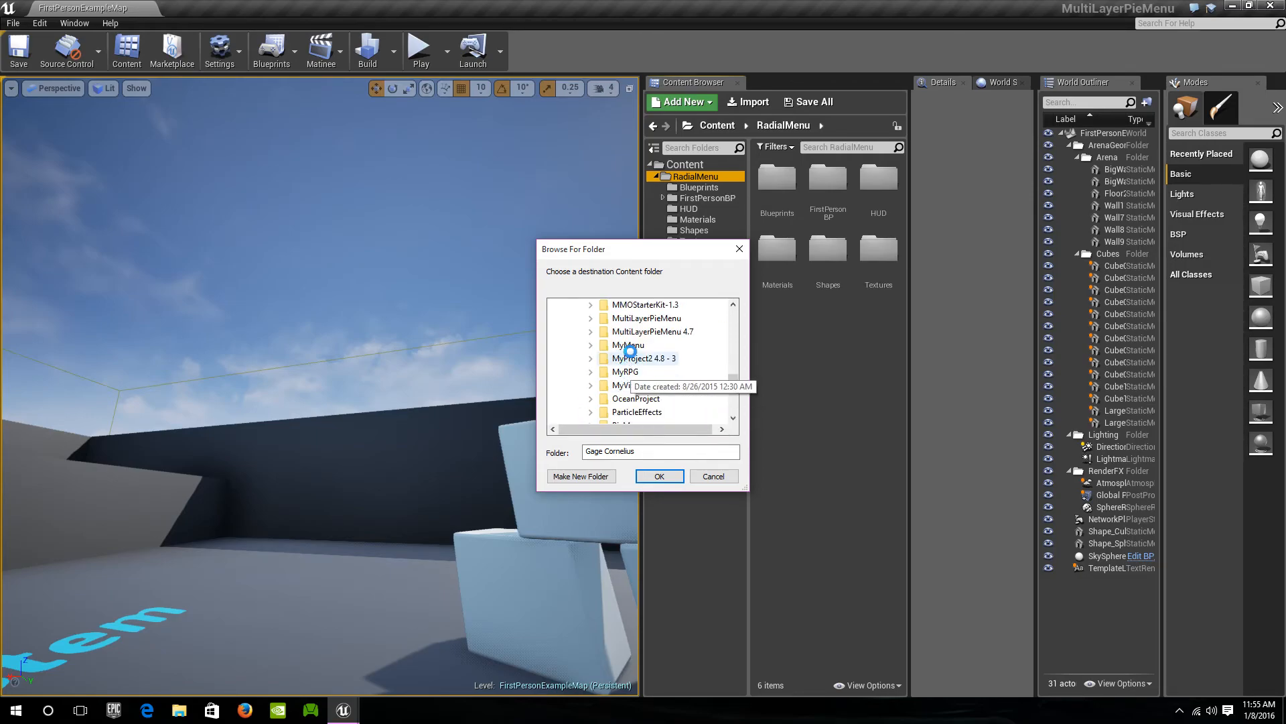
double_click(629, 345)
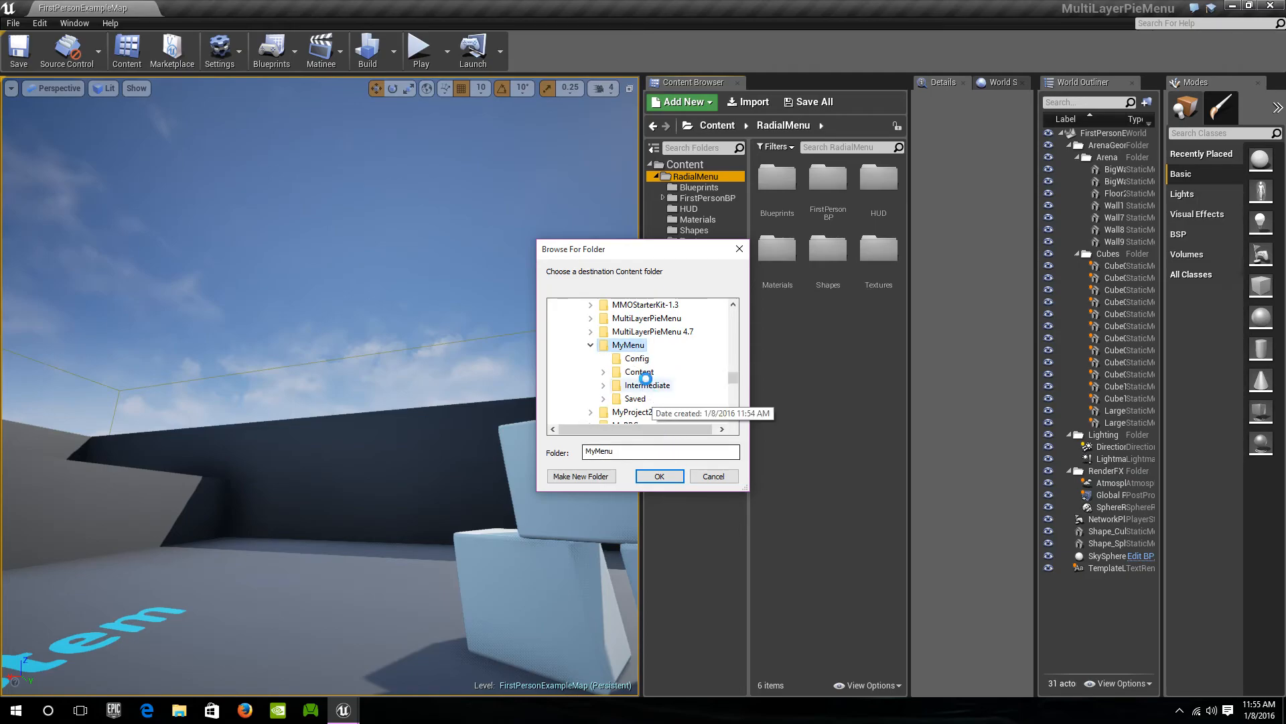
double_click(639, 372)
click(678, 474)
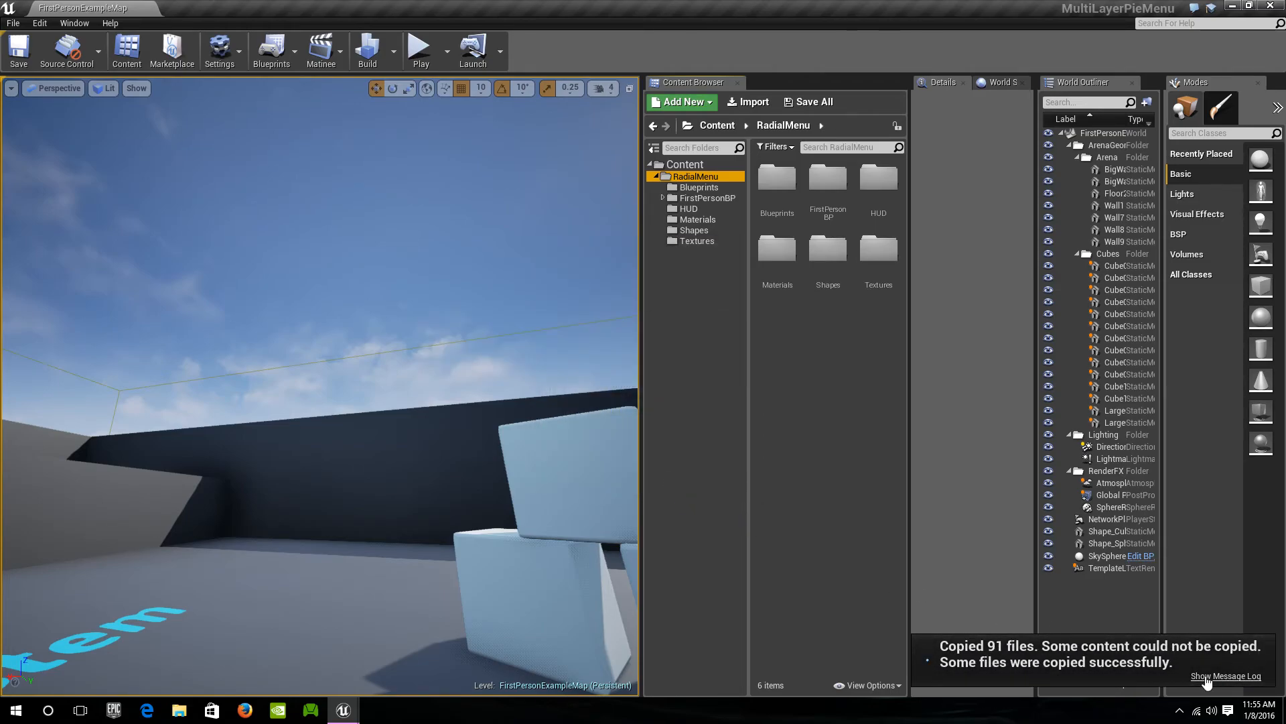
click(1207, 676)
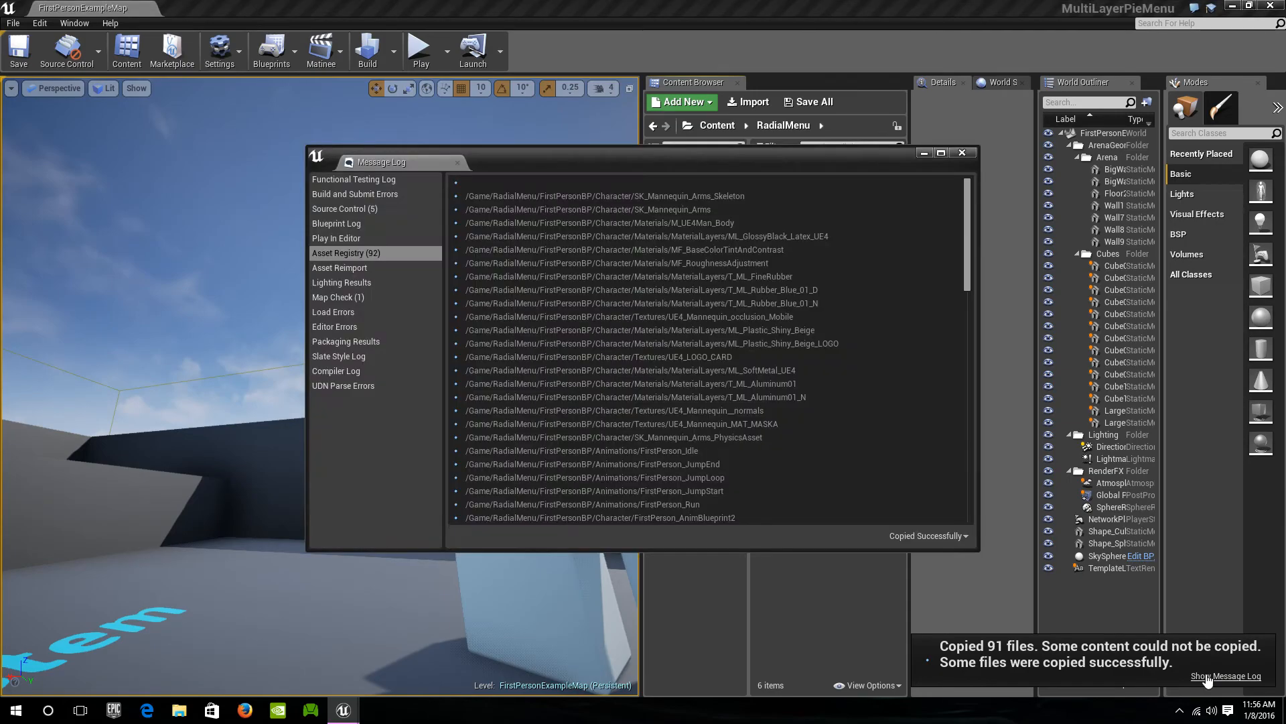
Read through the successfully copied files and the copy errors in the migration's message log, and close the log
scroll(869, 453, down, 20)
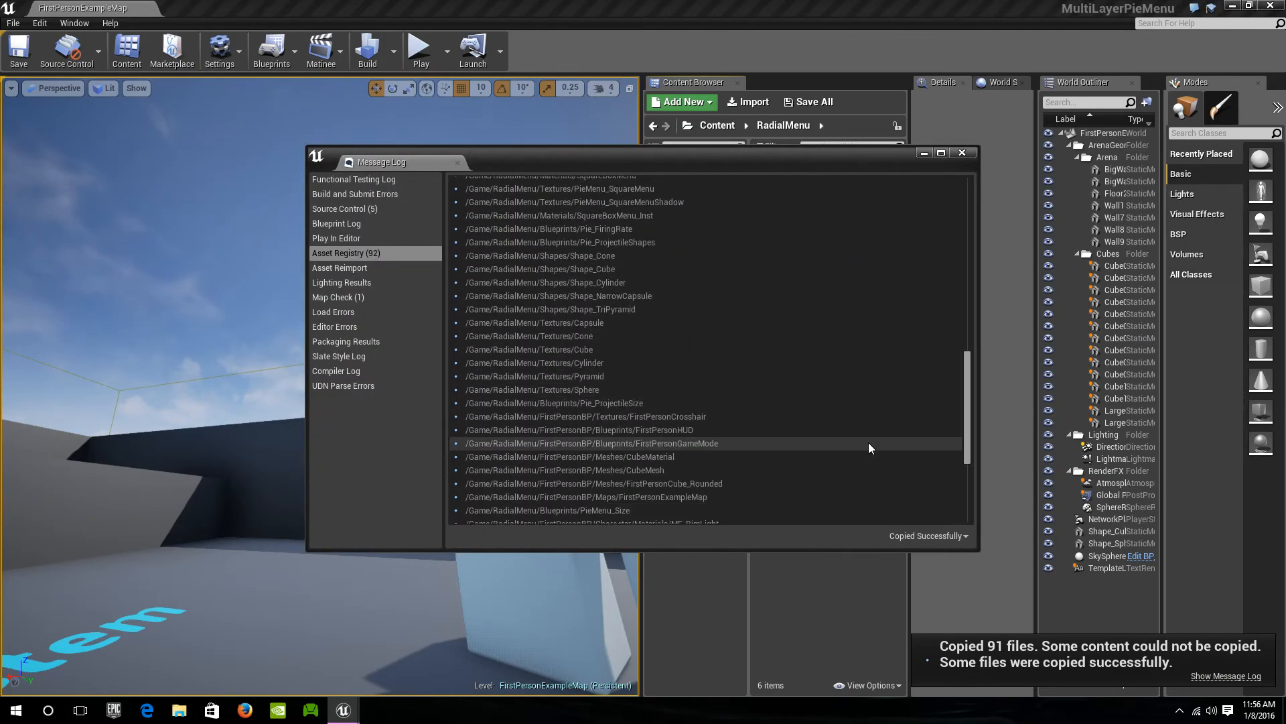
click(938, 536)
click(934, 564)
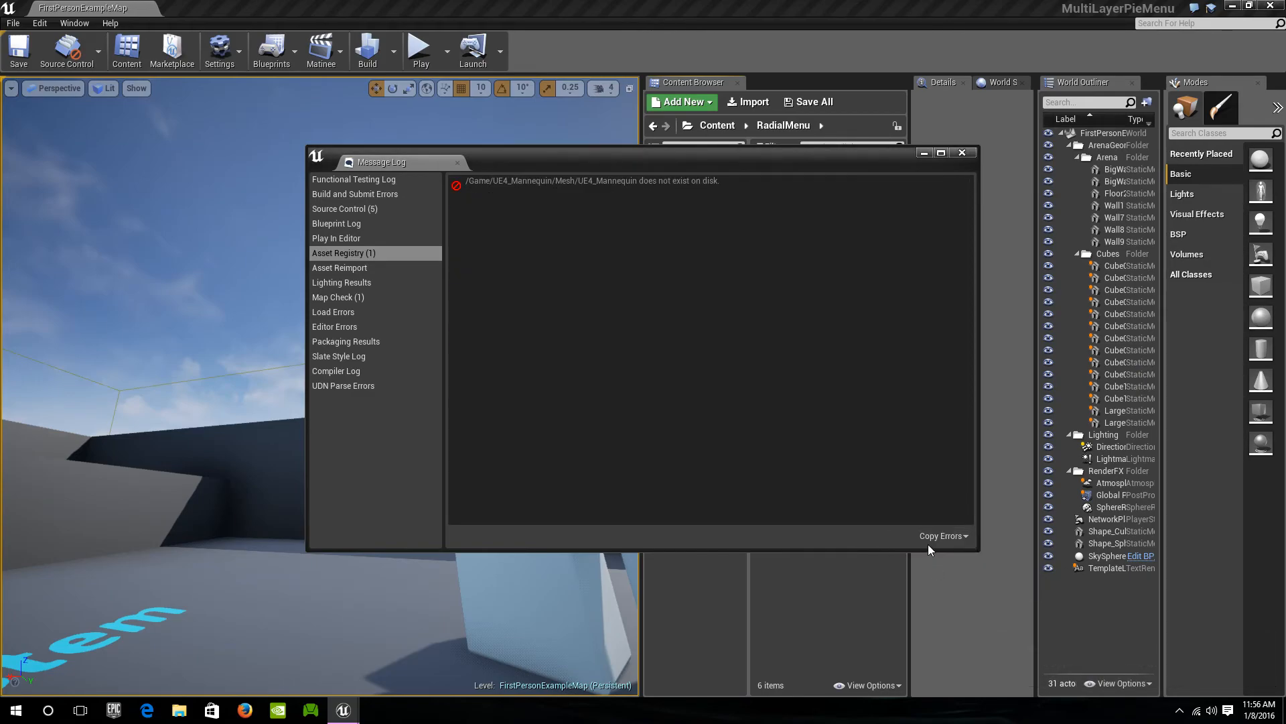
click(962, 154)
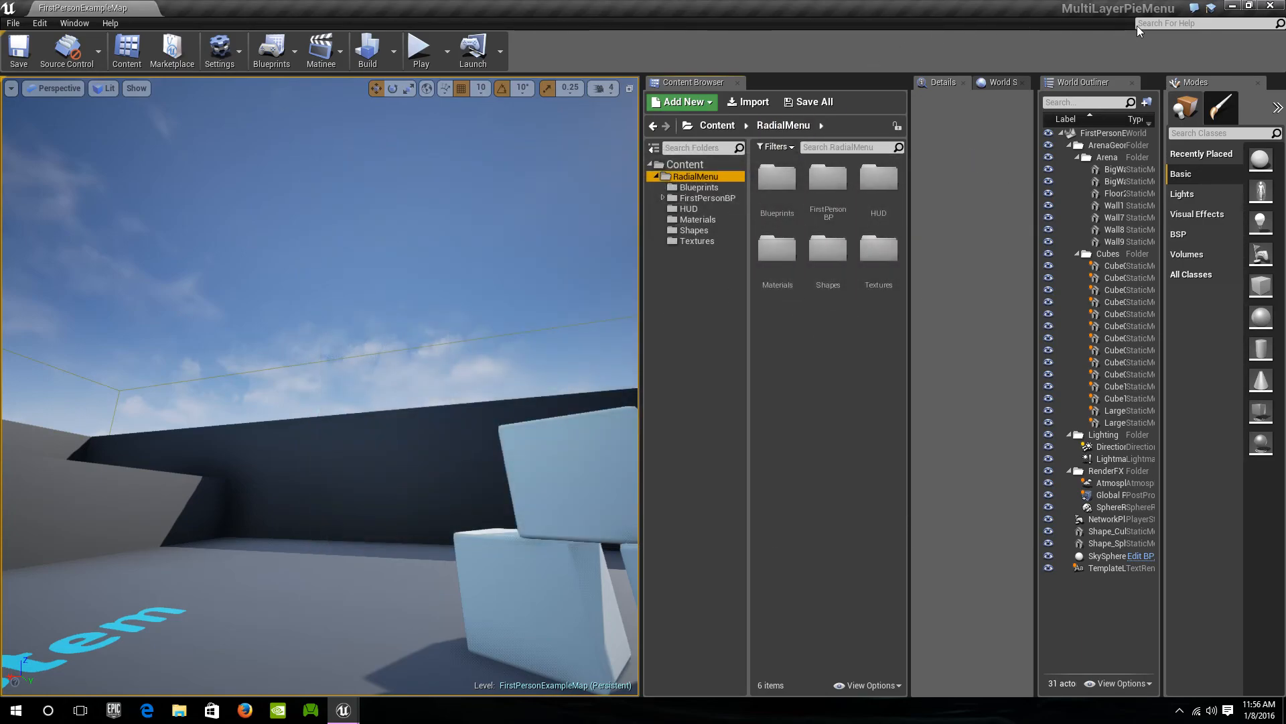
Switch to the MyMenu project and open the FirstPersonCharacter and CharacterChildMenu blueprints from the RadialMenu Blueprints folder
click(1262, 10)
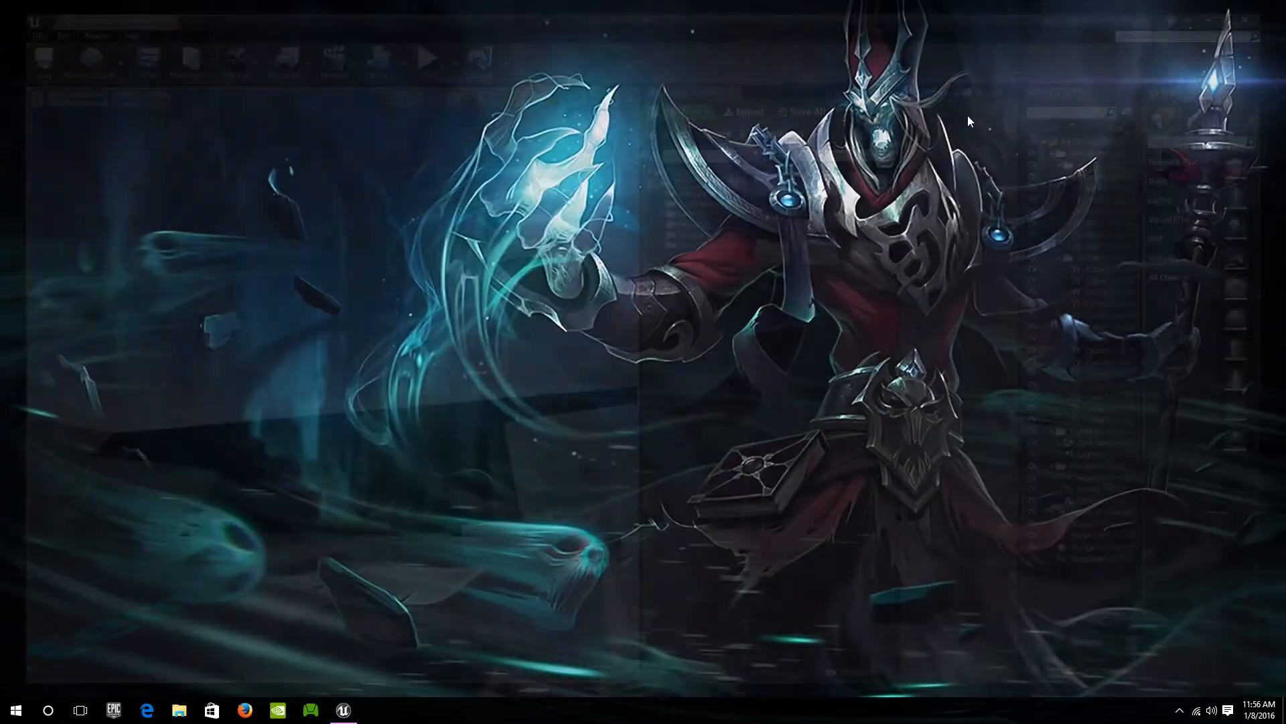
click(343, 709)
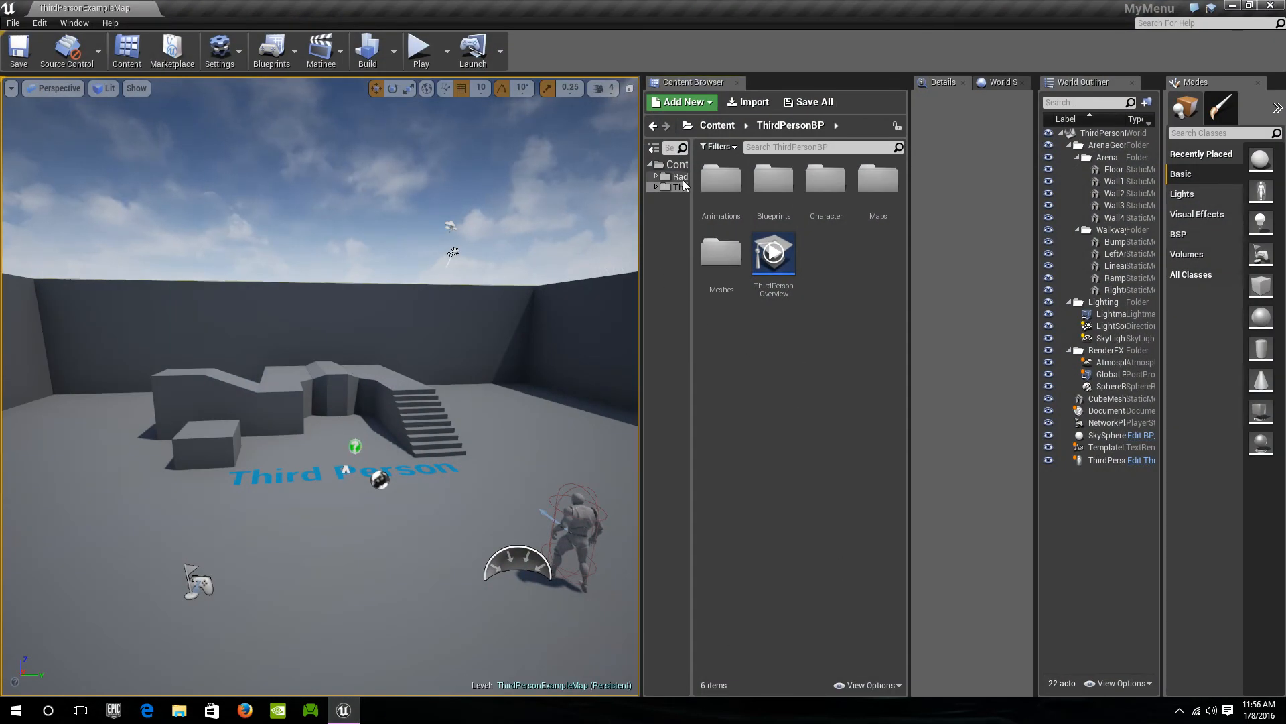
drag(692, 189, 727, 191)
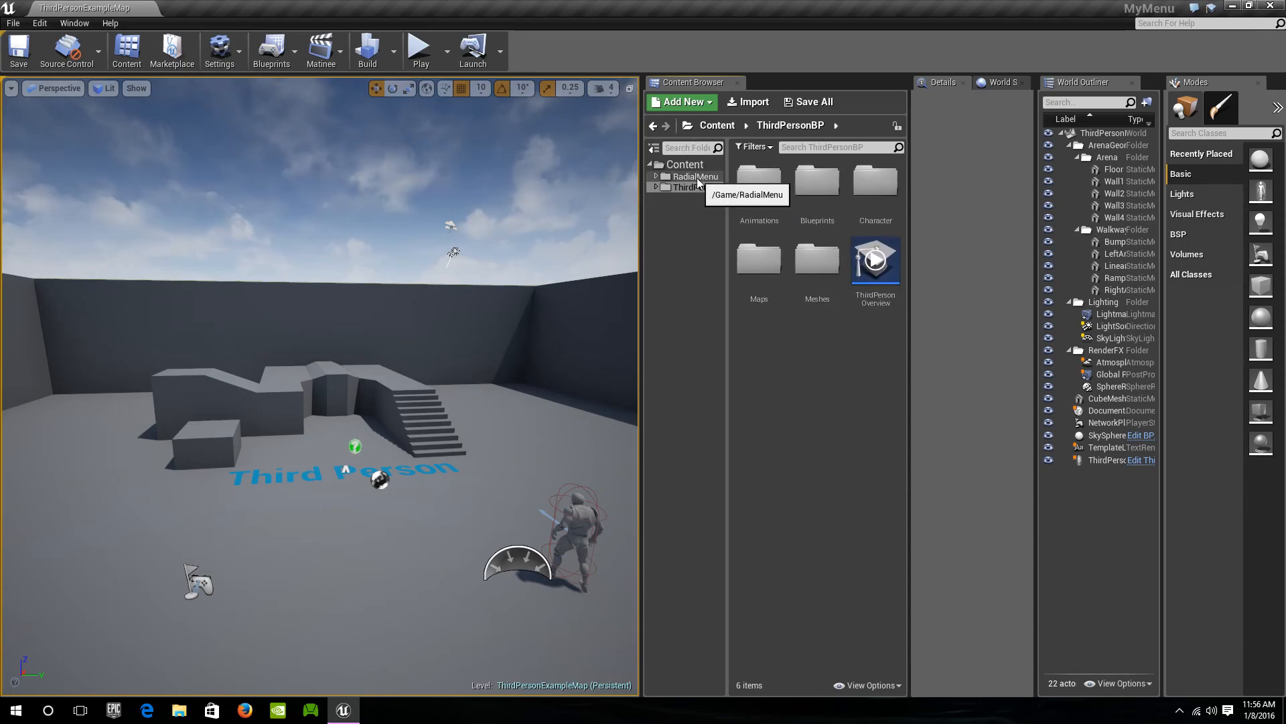
click(656, 176)
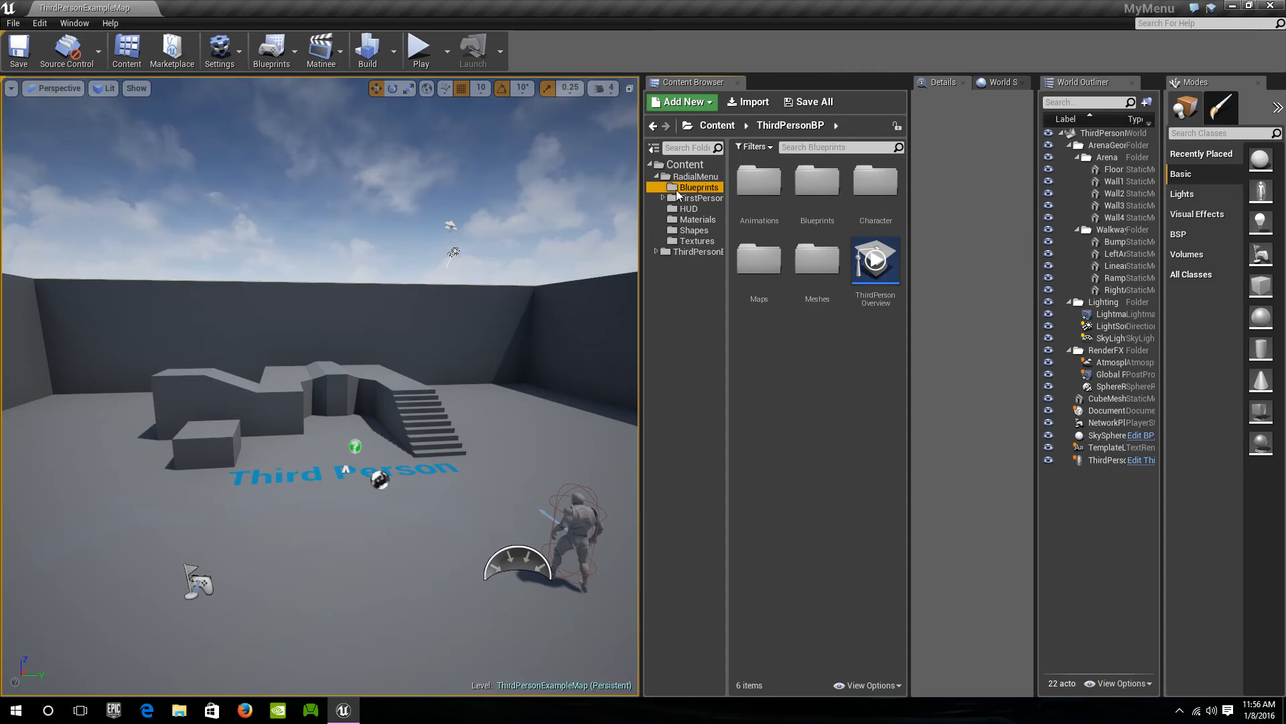
click(697, 188)
click(826, 199)
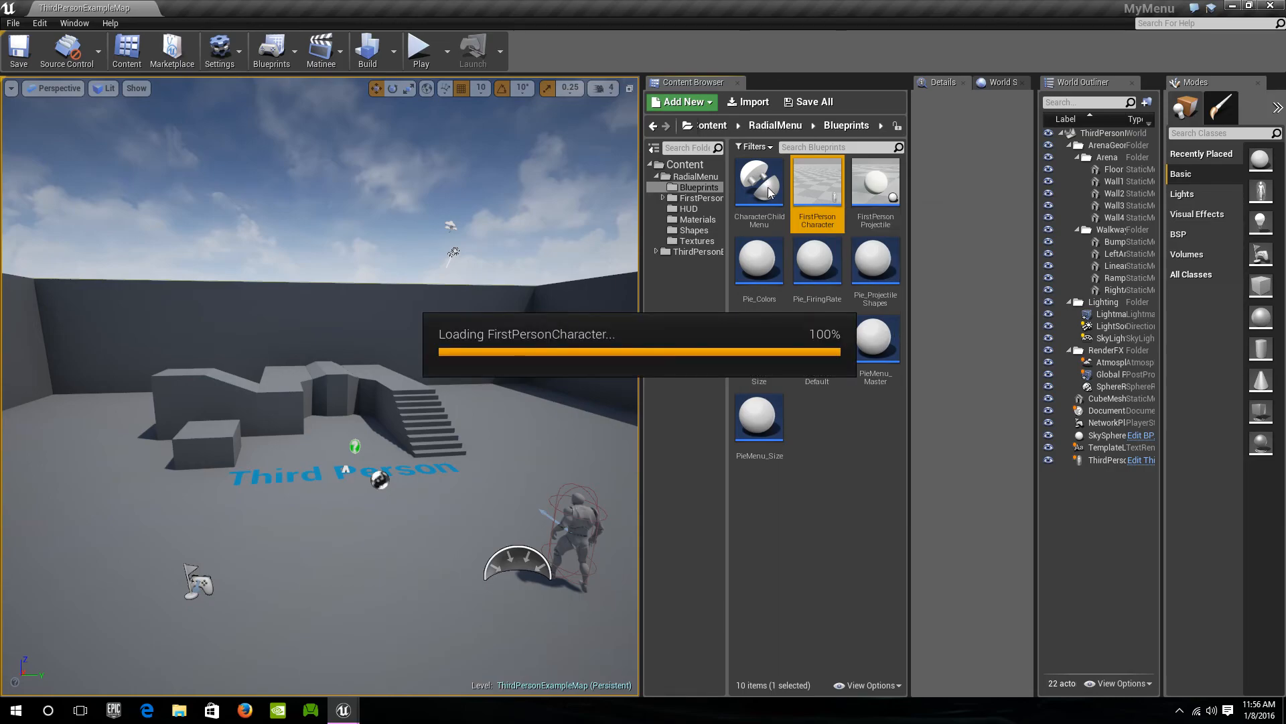
double_click(769, 193)
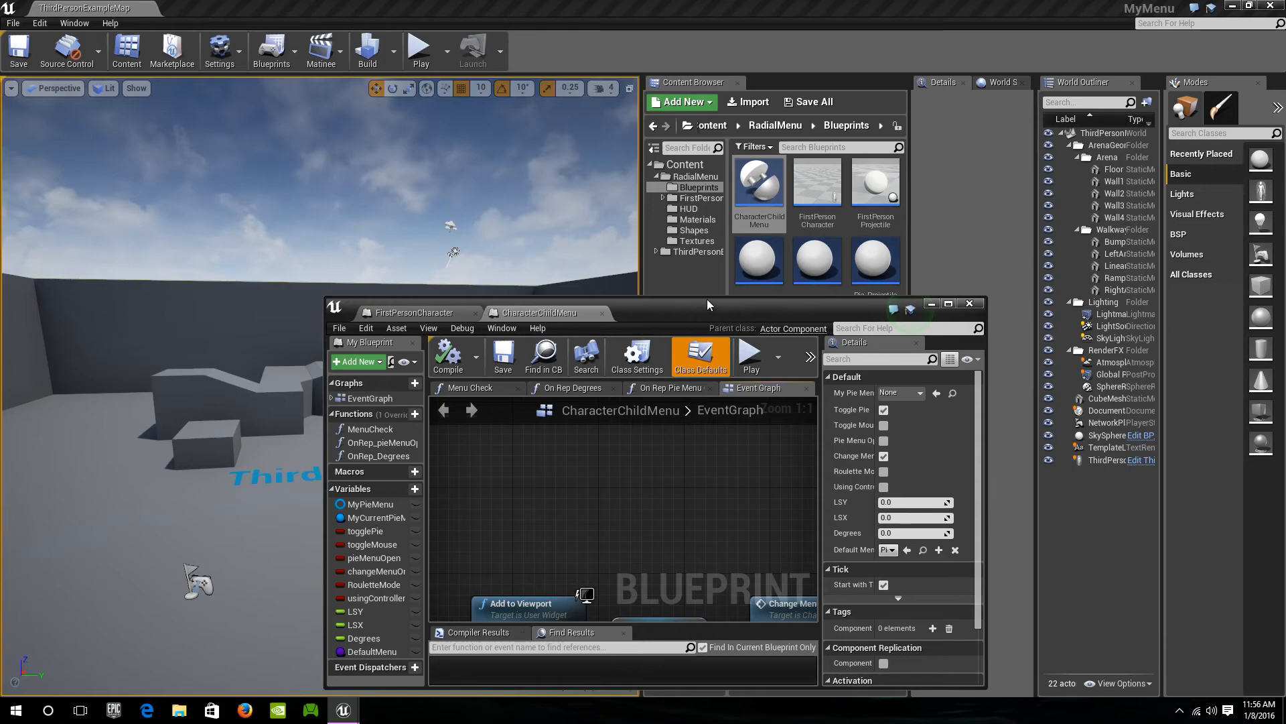
Open the ThirdPersonCharacter blueprint from the ThirdPersonBP Blueprints folder and maximize the blueprint editor to show its whole event graph
click(657, 176)
click(658, 188)
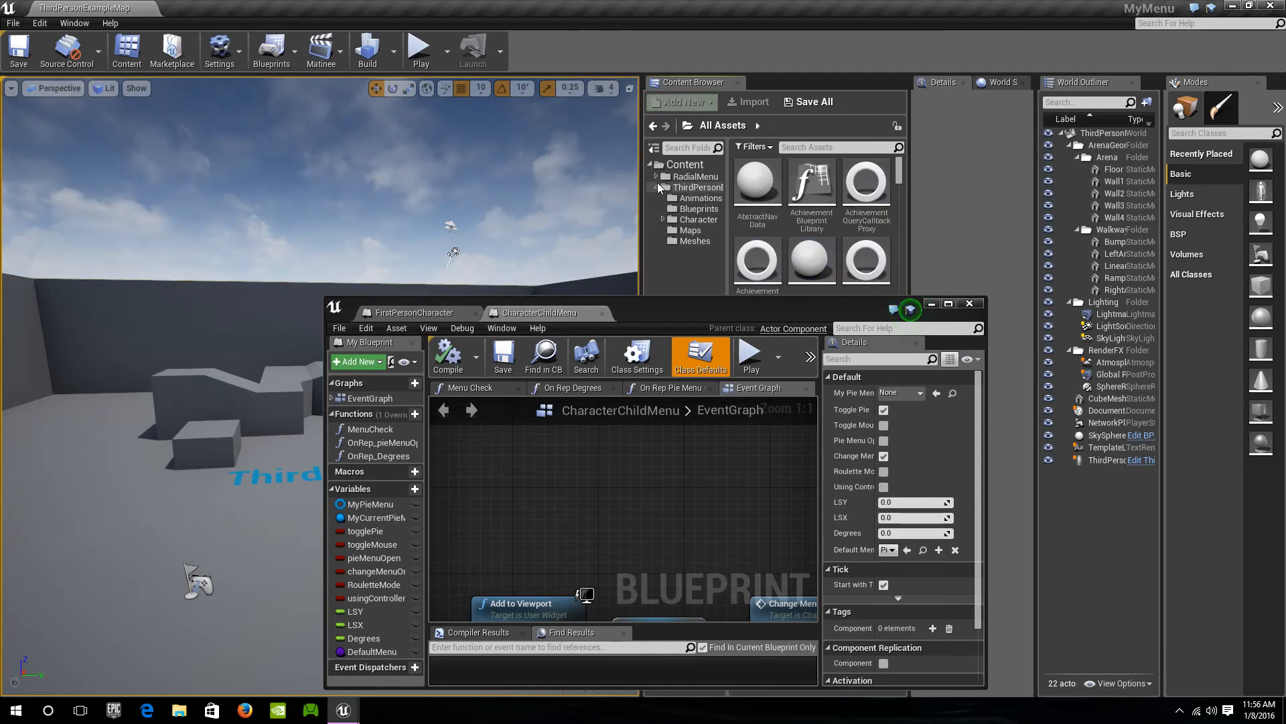
click(675, 209)
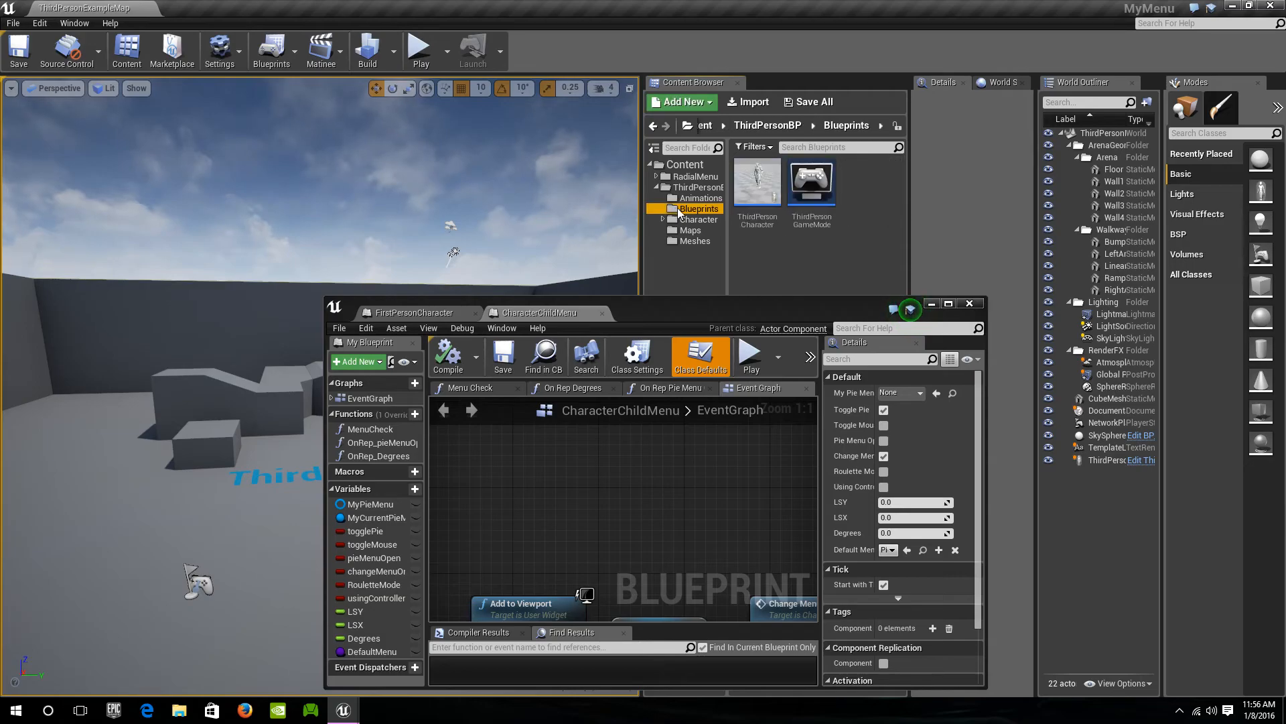
double_click(758, 186)
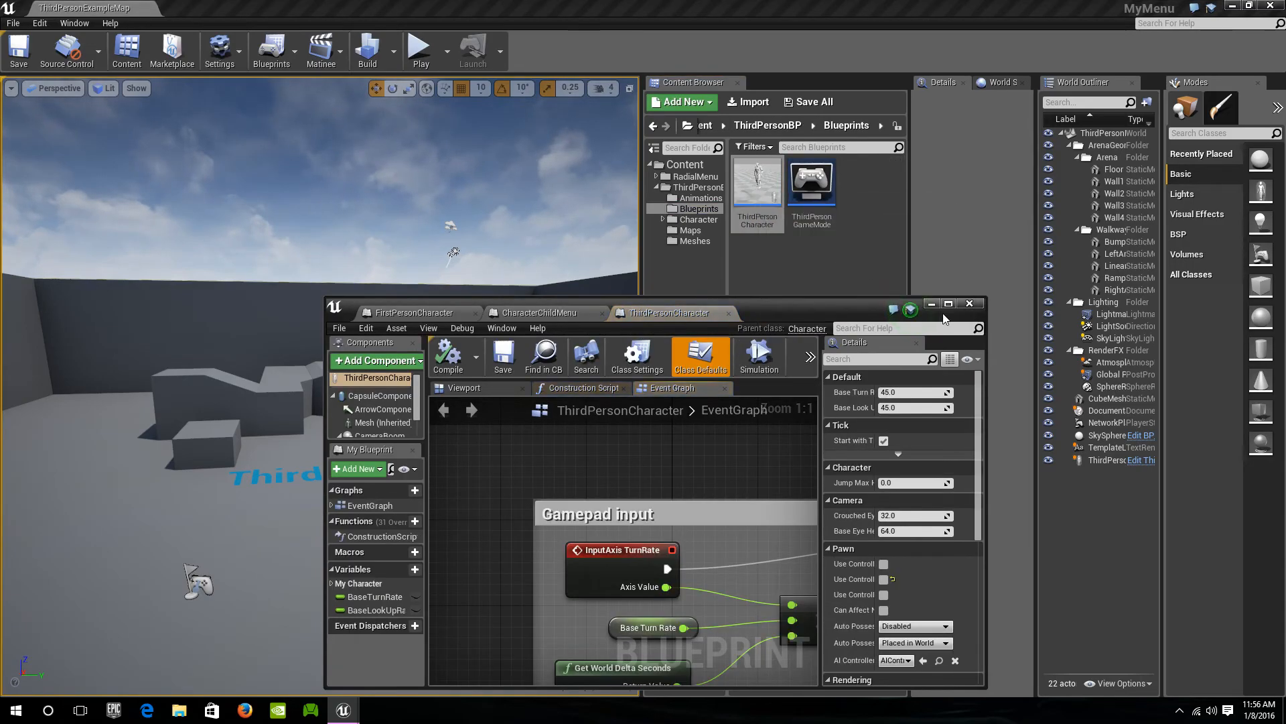
click(949, 304)
scroll(685, 465, down, 7)
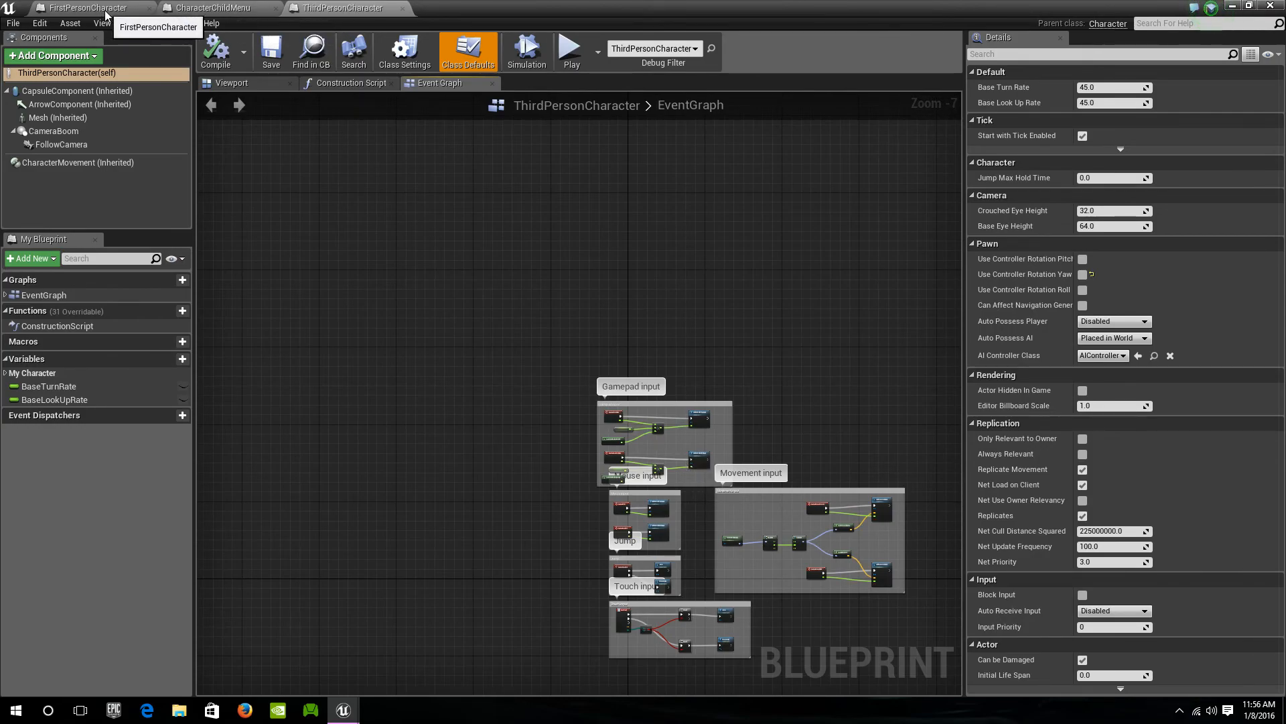
Look over the CharacterChildMenu and FirstPersonCharacter event graphs and return to the ThirdPersonCharacter blueprint
click(209, 9)
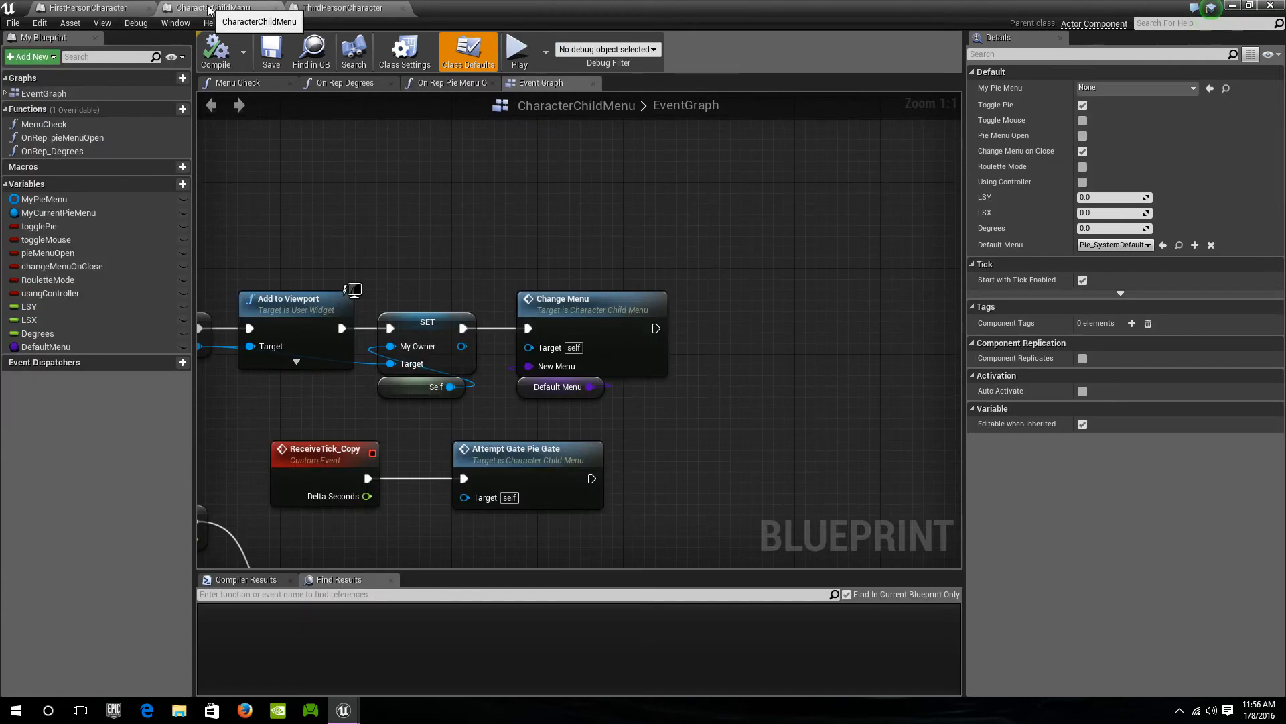
click(117, 8)
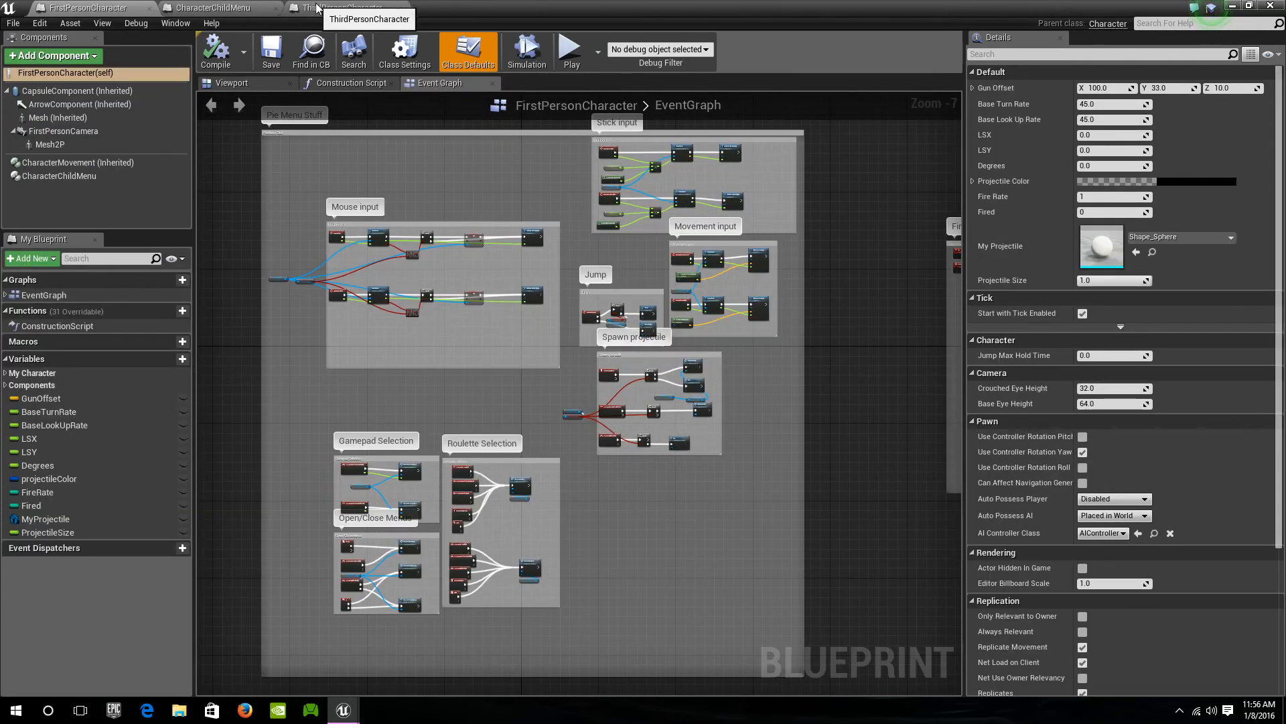
click(318, 8)
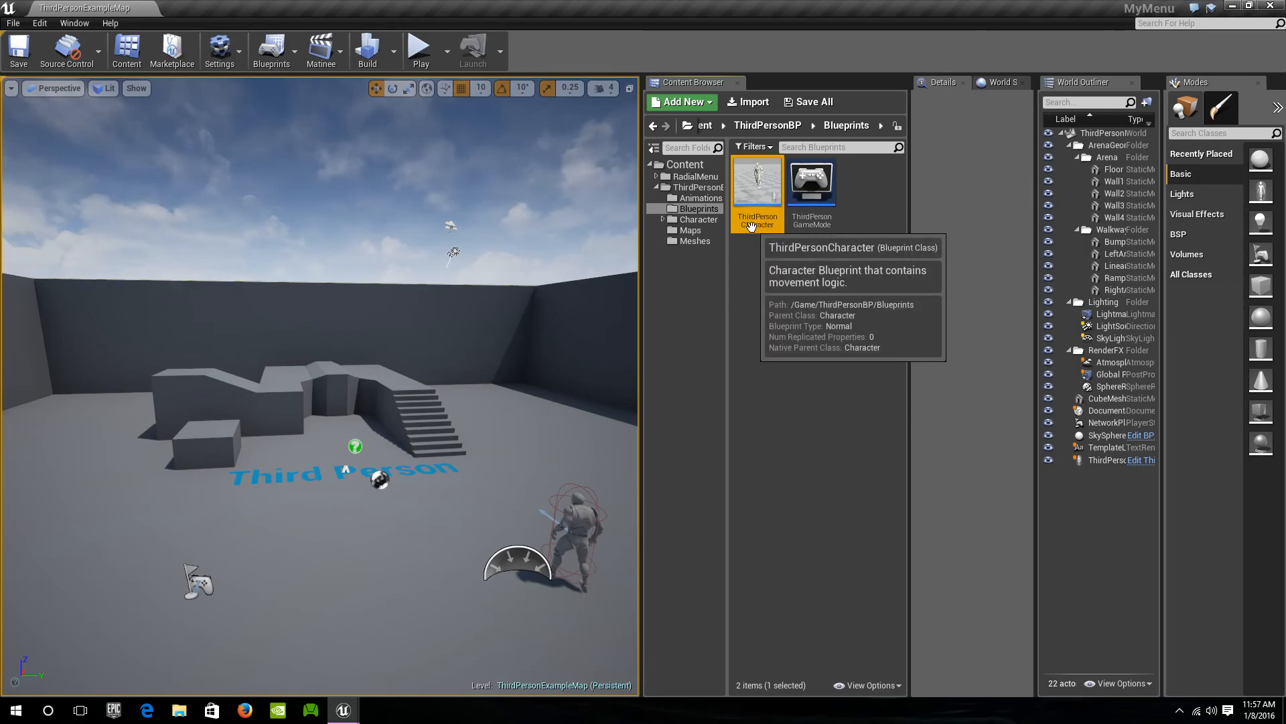
Rename the ThirdPersonCharacter blueprint in the ThirdPersonBP Blueprints folder as MyTransfer
right_click(754, 233)
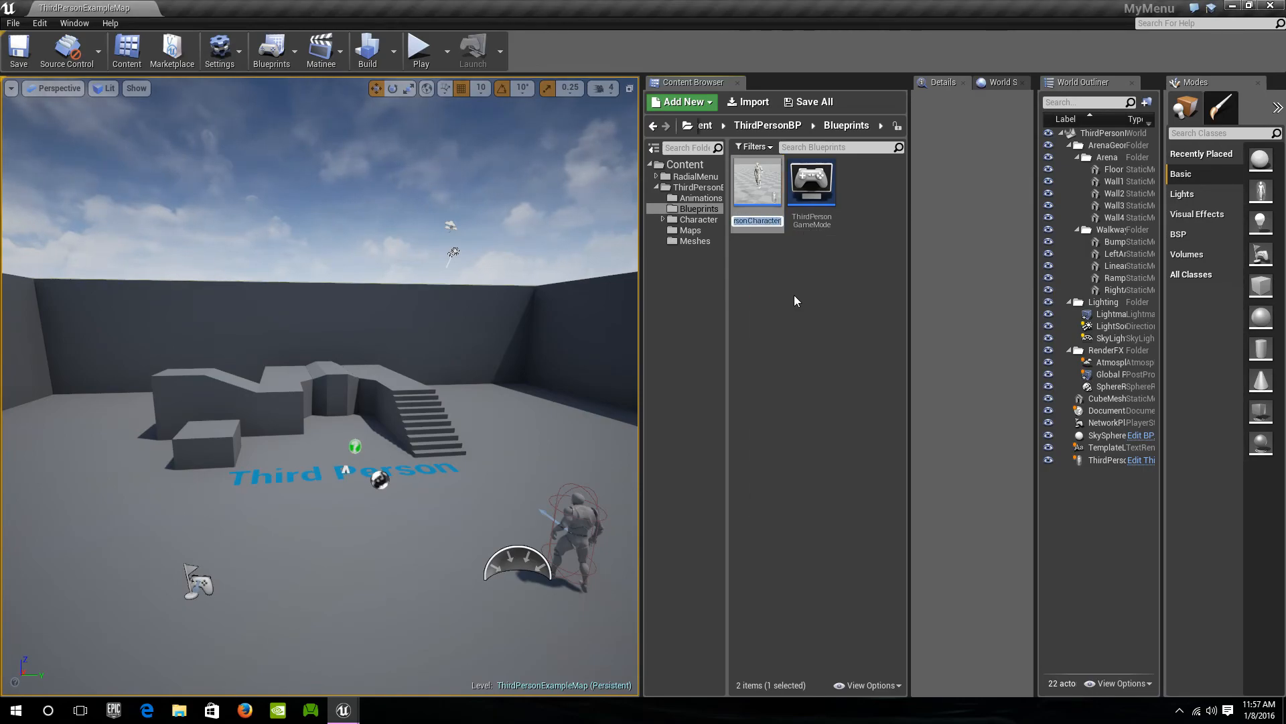
text(My)
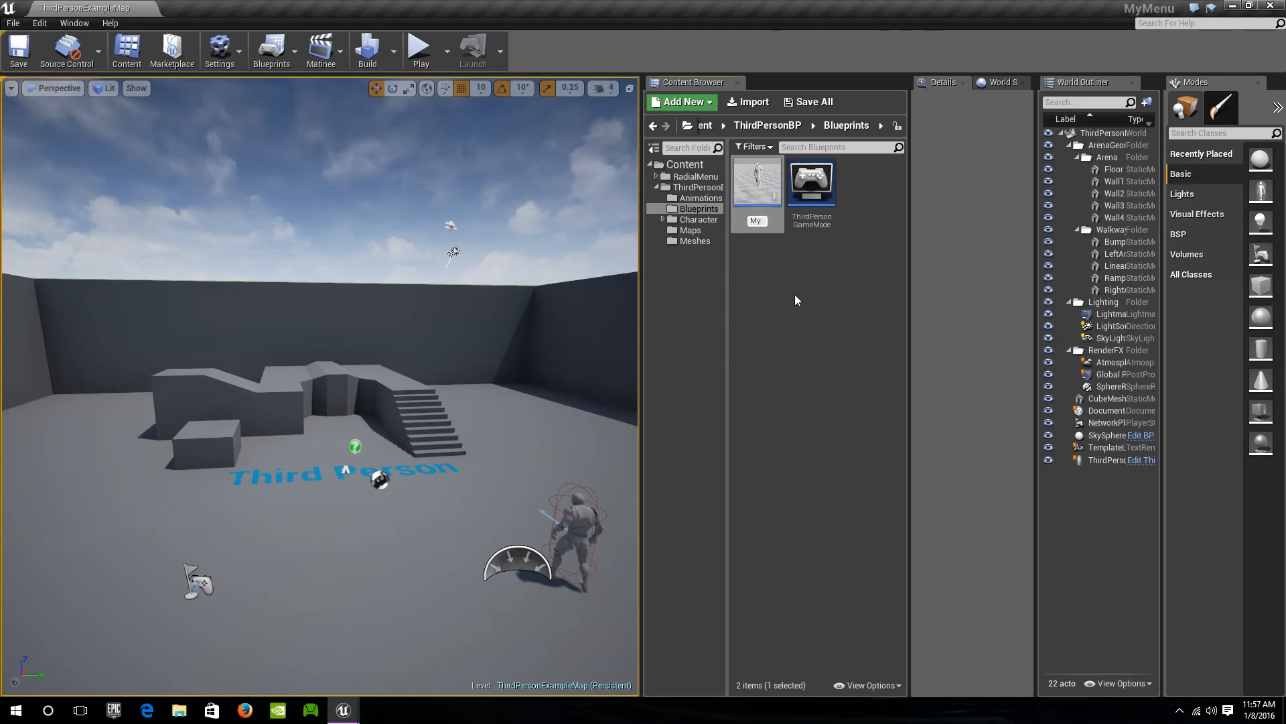
text(Transfer)
key(Return)
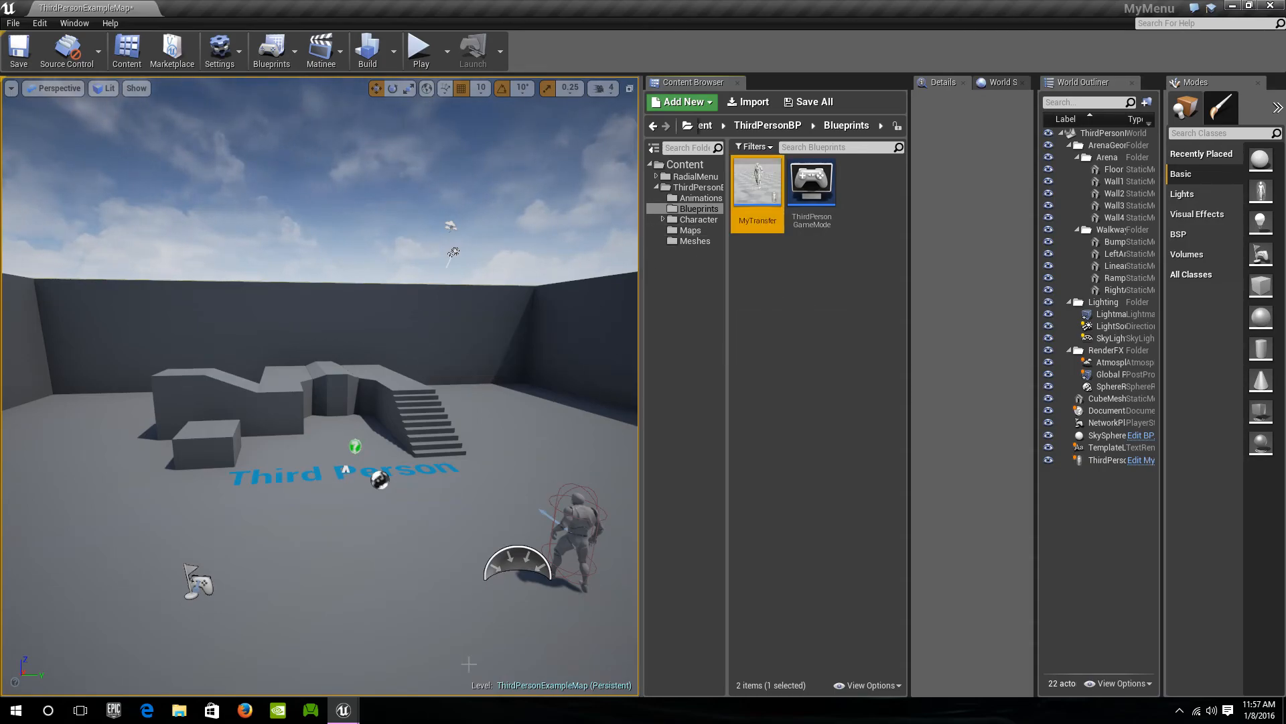
Add a Character Child Menu component to the MyTransfer blueprint and save it
mouse_move(358, 709)
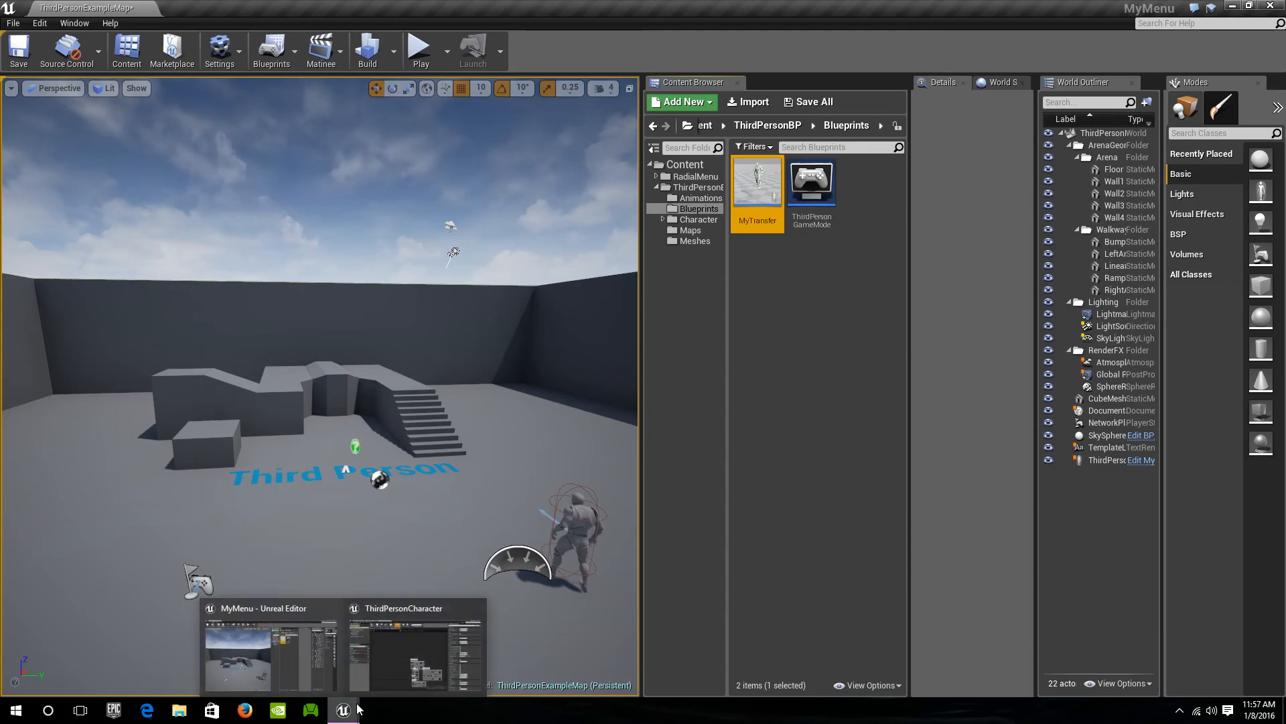
click(419, 648)
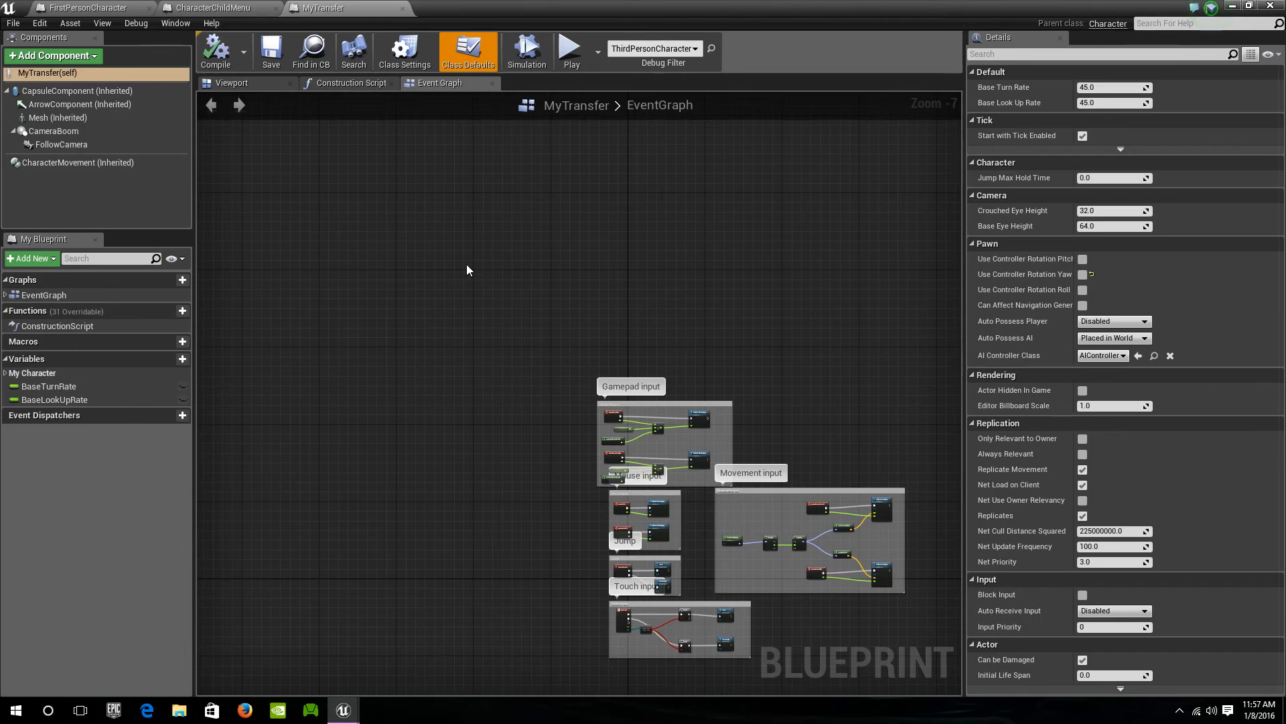
click(58, 57)
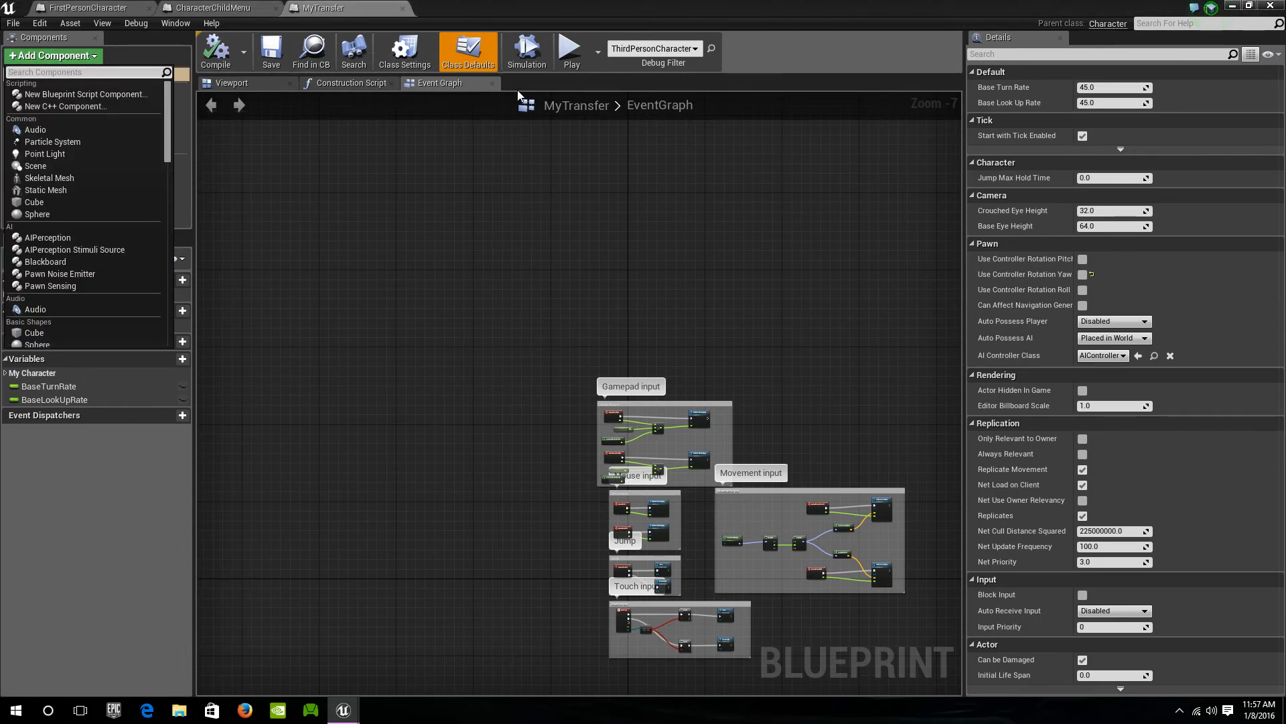
text(c)
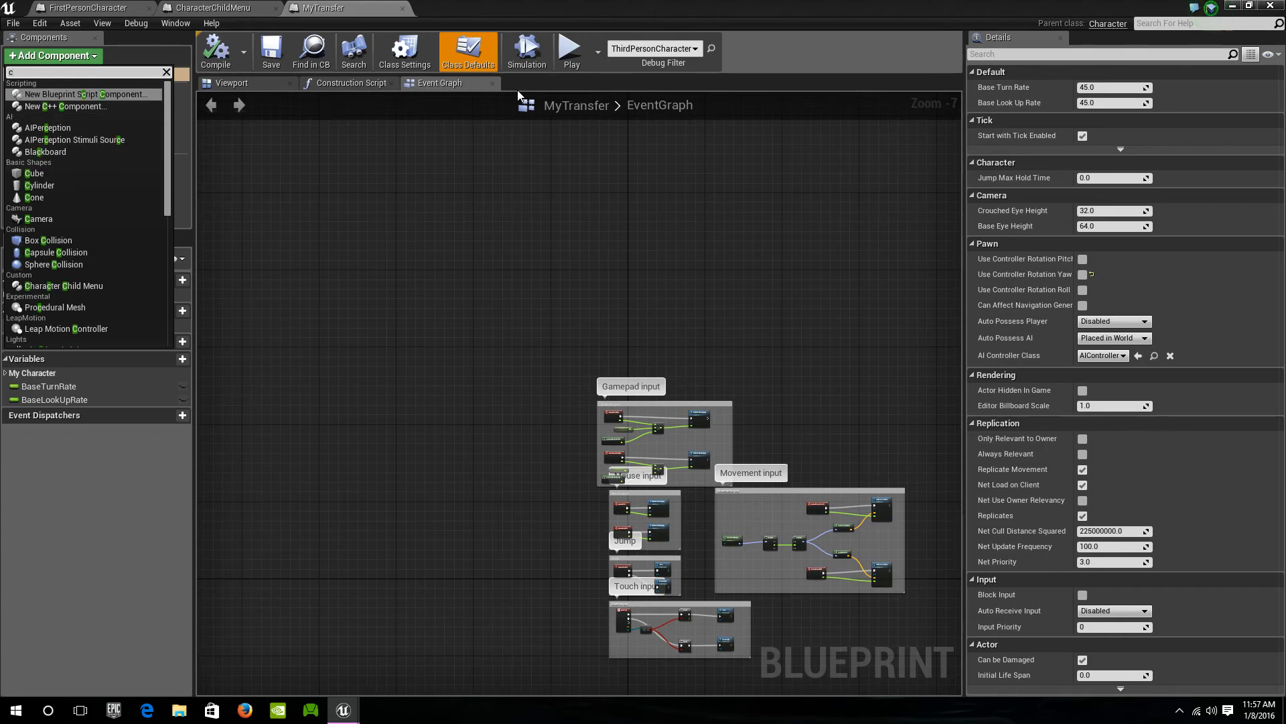
text(haracterc)
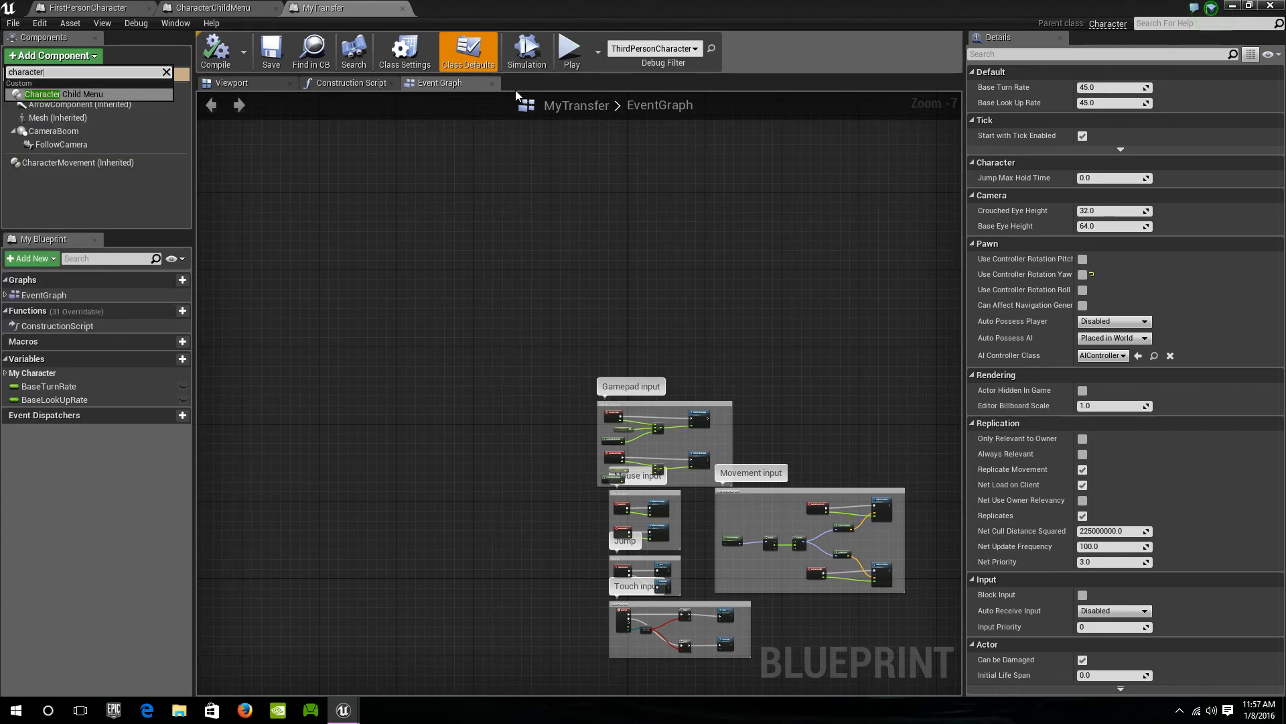
key(BackSpace)
click(102, 94)
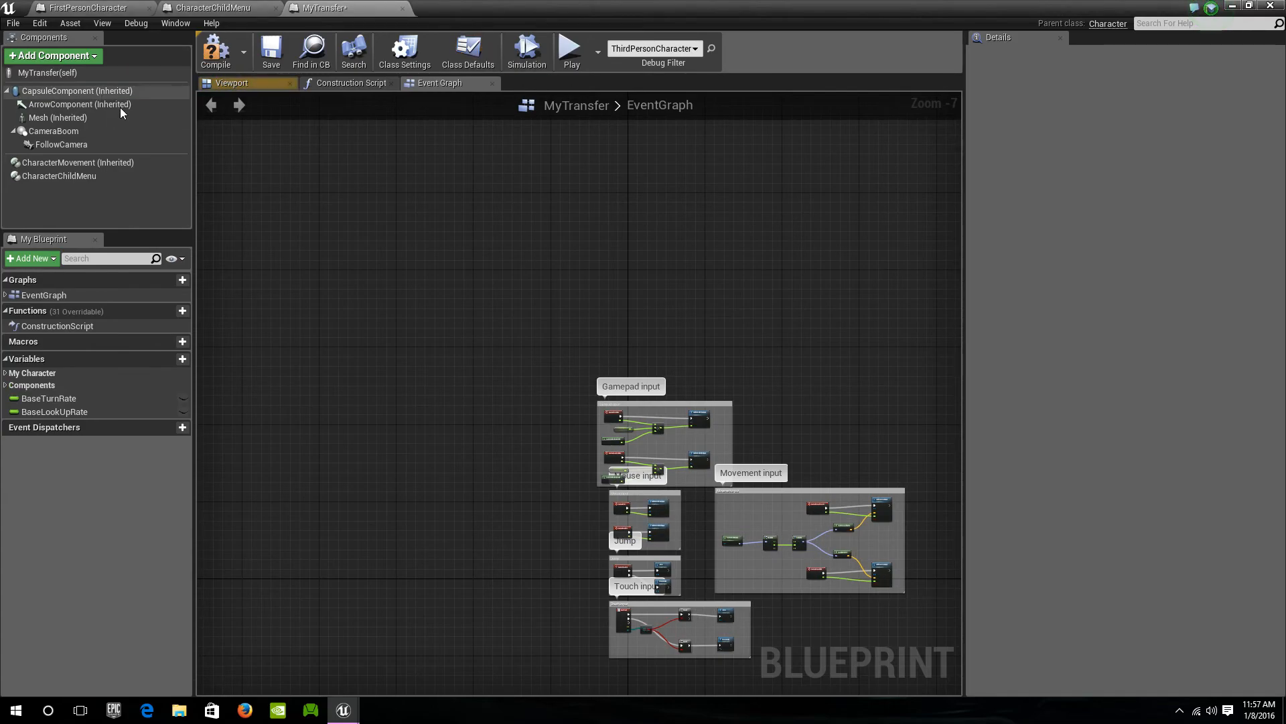
click(272, 51)
Copy the Gamepad Selection, Open/Close Menus and Roulette Selection node groups from the FirstPersonCharacter event graph
click(97, 9)
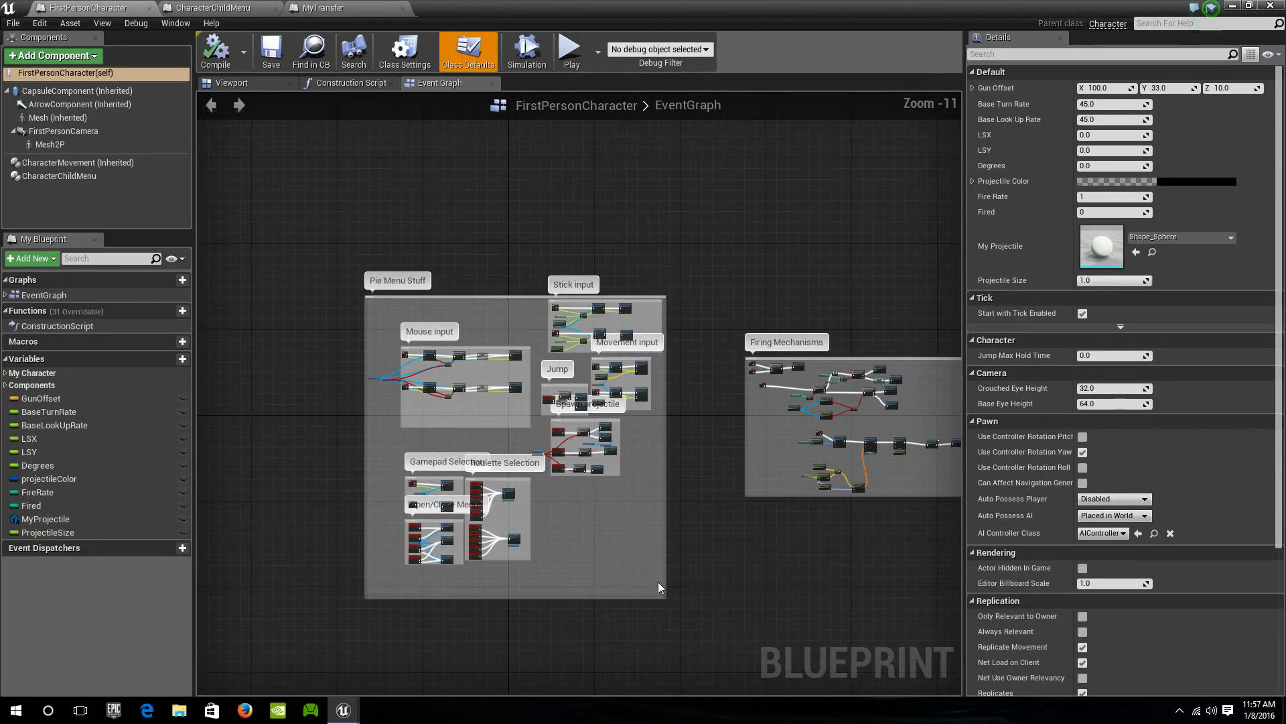
right_drag(658, 581, 735, 310)
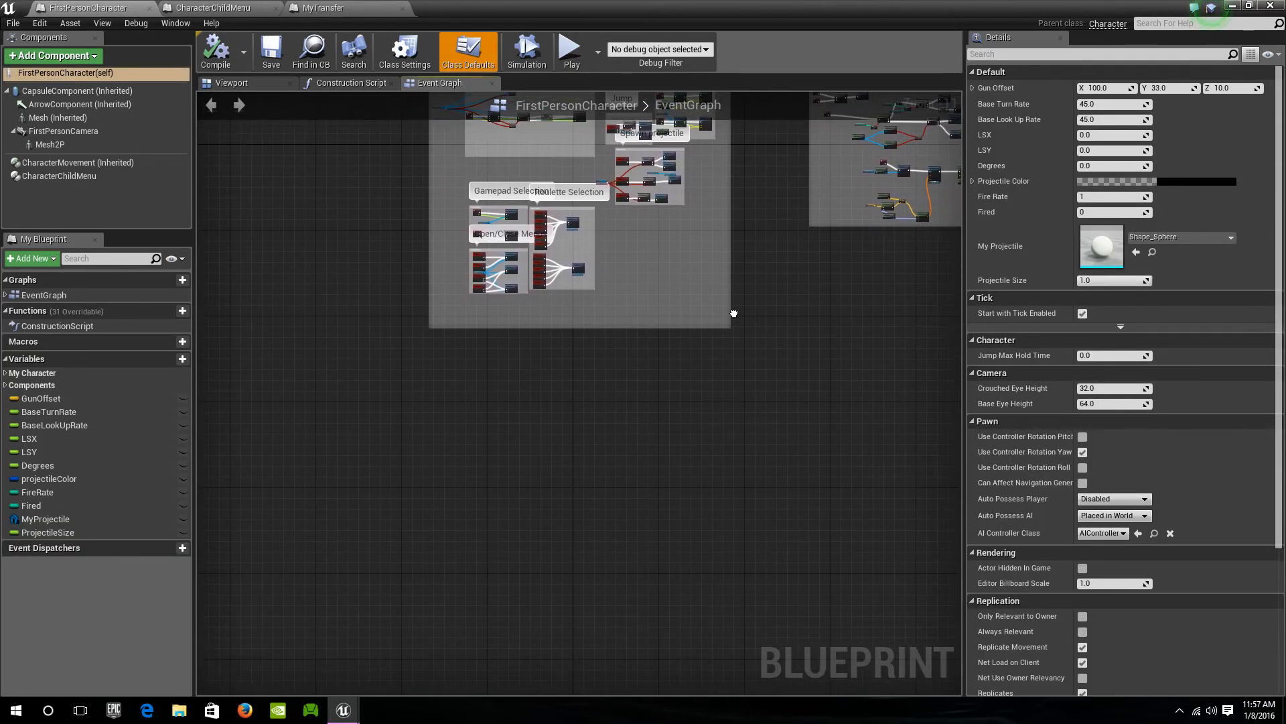
scroll(634, 273, up, 8)
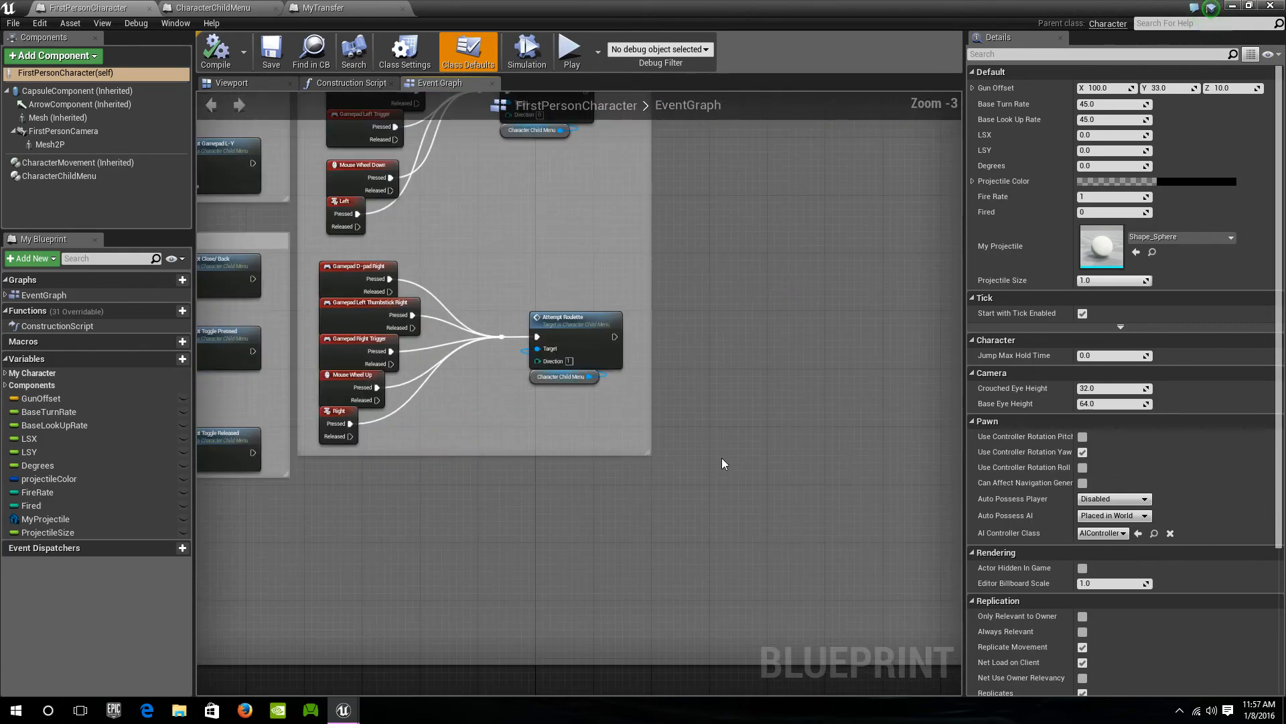
right_drag(721, 457, 938, 620)
scroll(938, 621, down, 1)
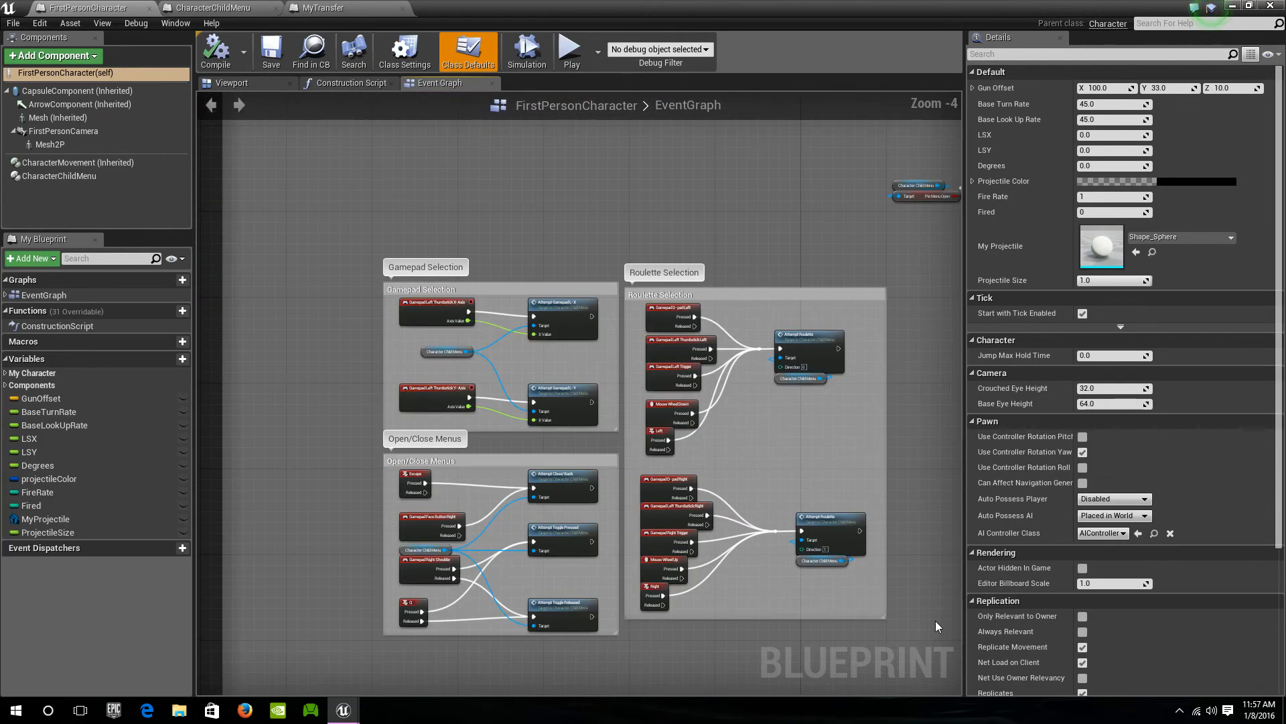
right_drag(637, 237, 576, 159)
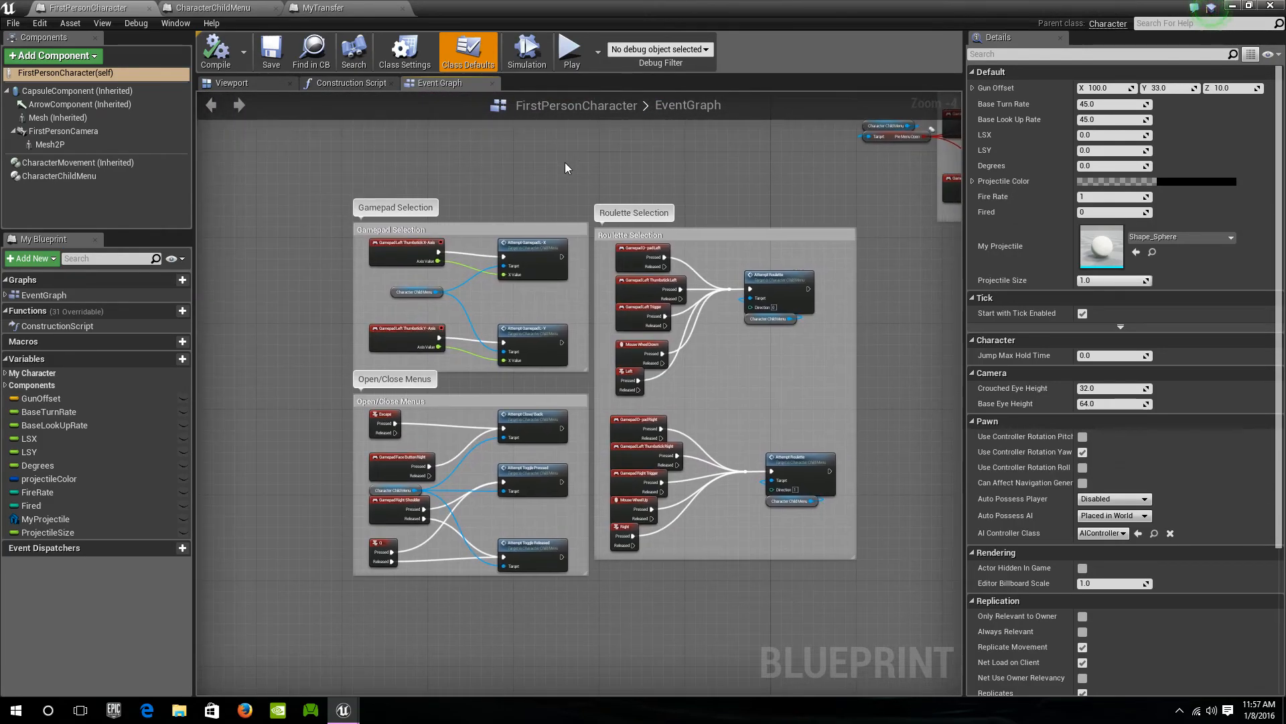
drag(320, 164, 901, 633)
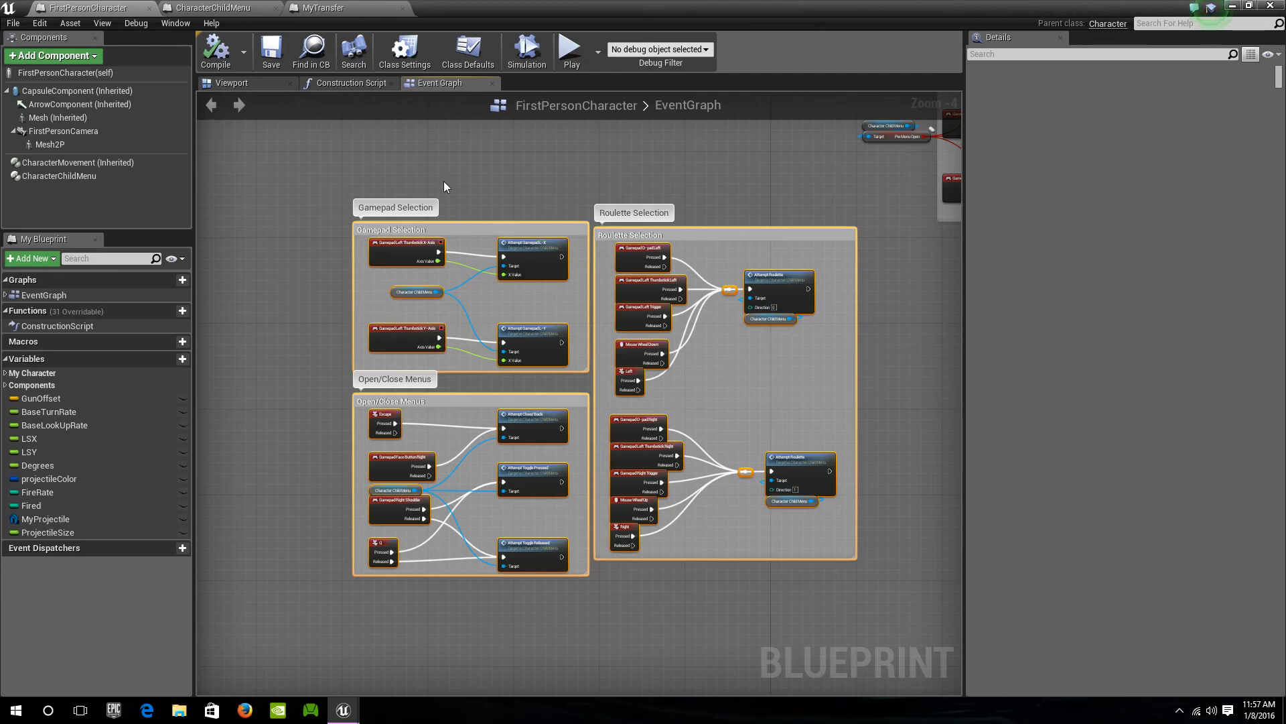
Paste the copied node groups into the MyTransfer event graph and place them in the empty area below the Touch input group
click(323, 8)
right_drag(675, 690, 526, 434)
scroll(512, 404, up, 2)
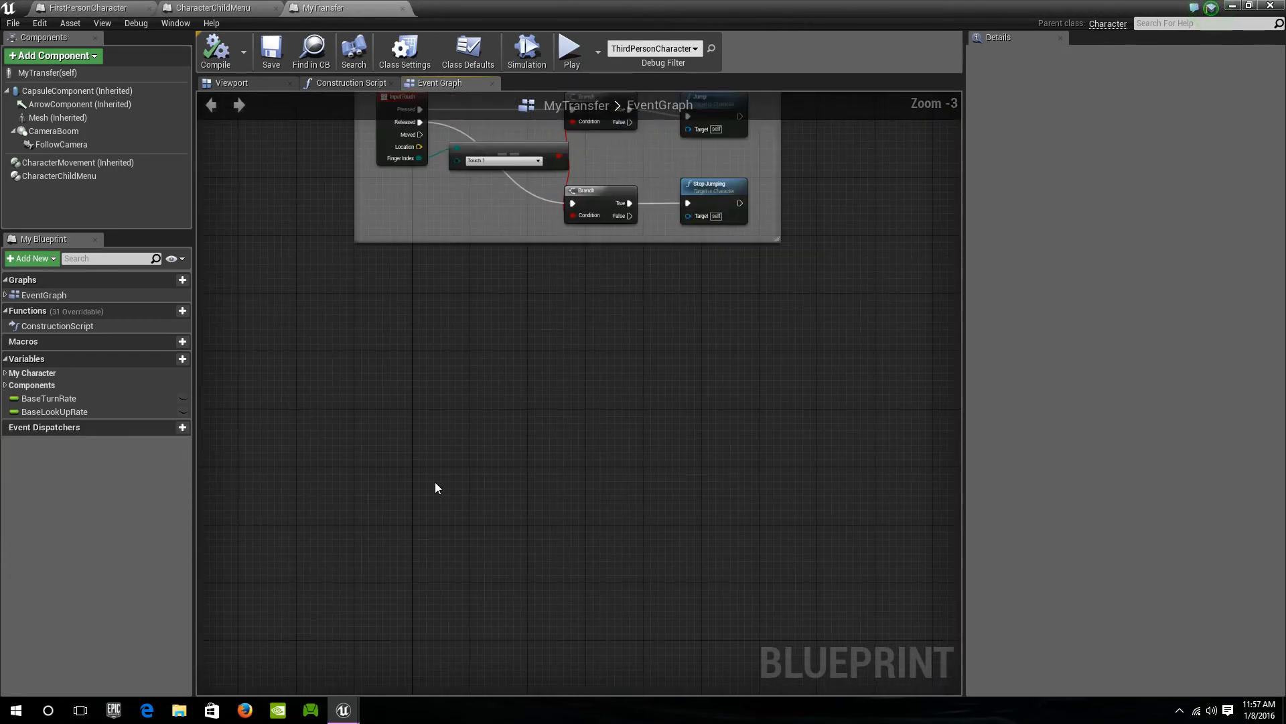
key(ctrl+v)
scroll(481, 469, down, 2)
scroll(481, 469, up, 2)
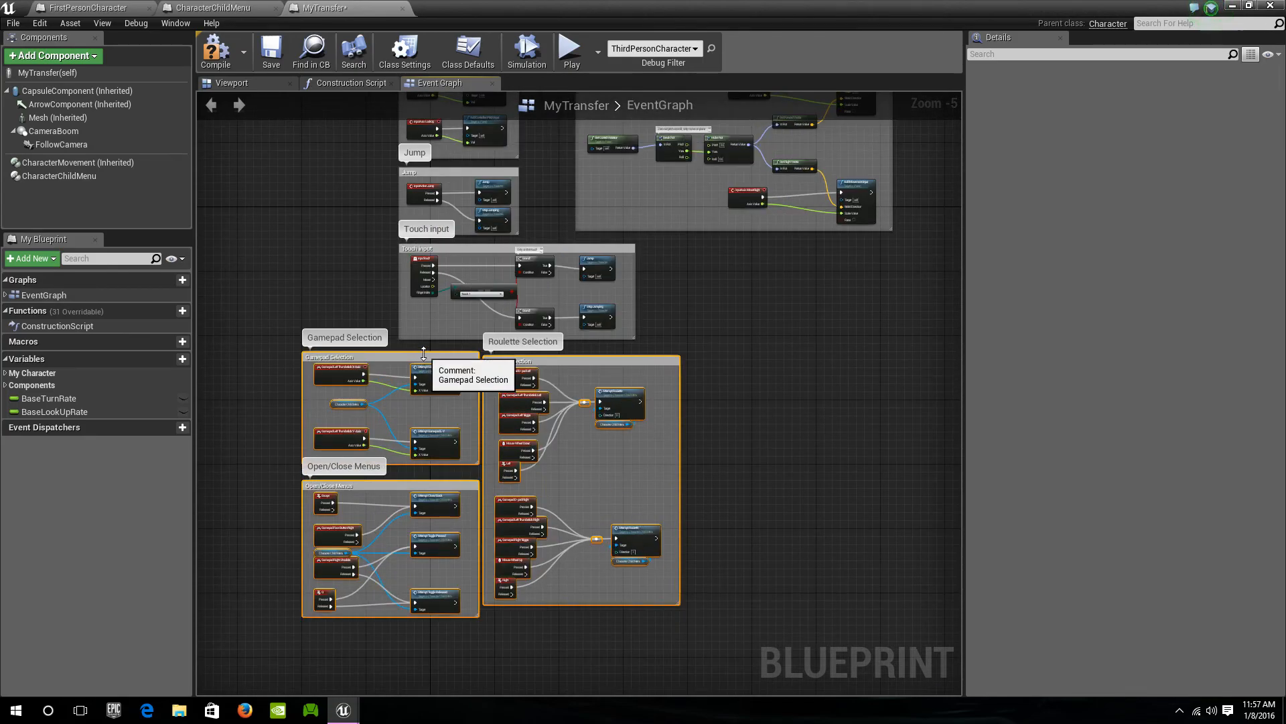
drag(413, 378, 526, 432)
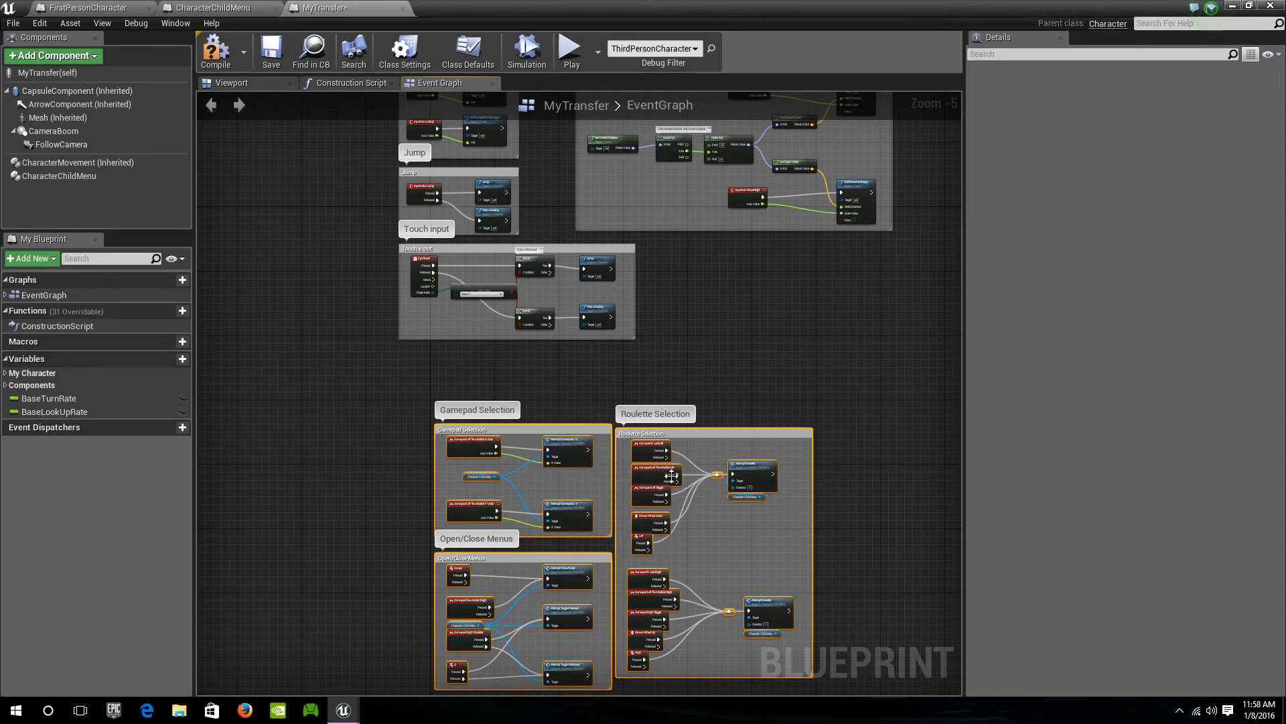
Delete the Touch input comment group with all its nodes from the MyTransfer event graph
click(597, 348)
right_drag(598, 347, 603, 411)
scroll(444, 457, up, 2)
drag(799, 506, 273, 258)
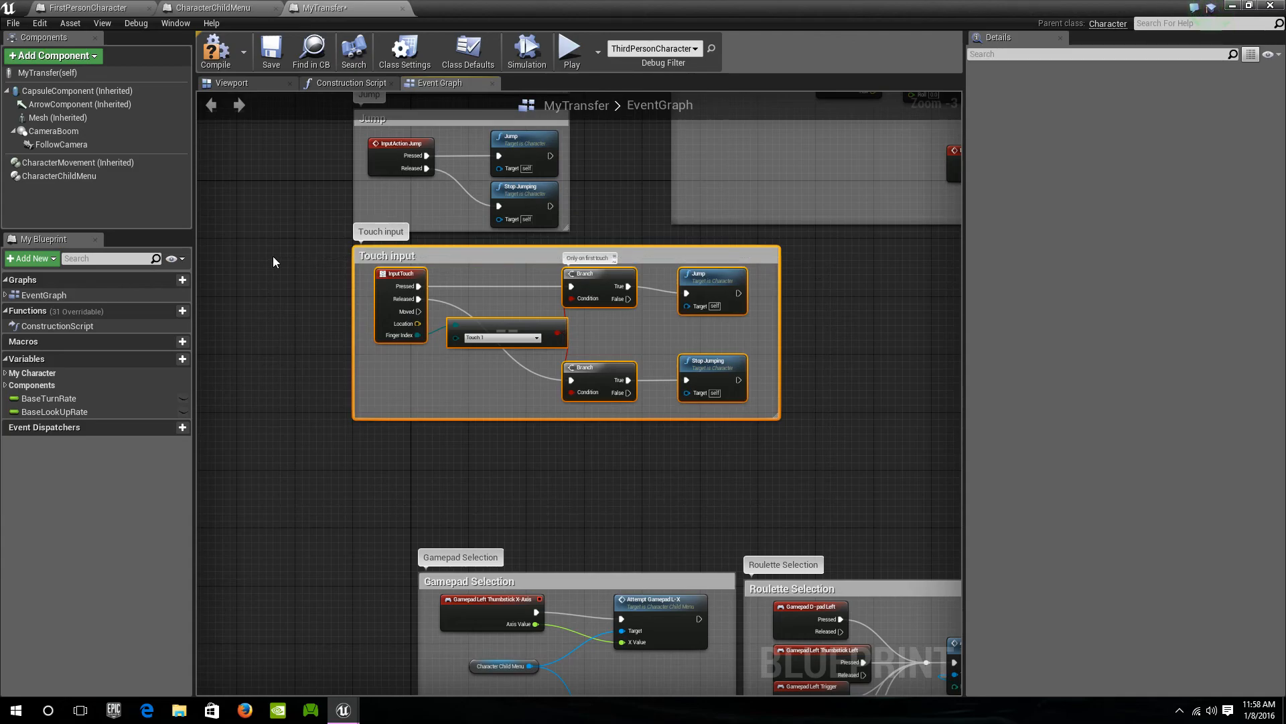
key(Delete)
Move the Gamepad input group up so it clears the Mouse input group, and compile MyTransfer
right_drag(272, 256, 395, 720)
right_drag(428, 670, 407, 252)
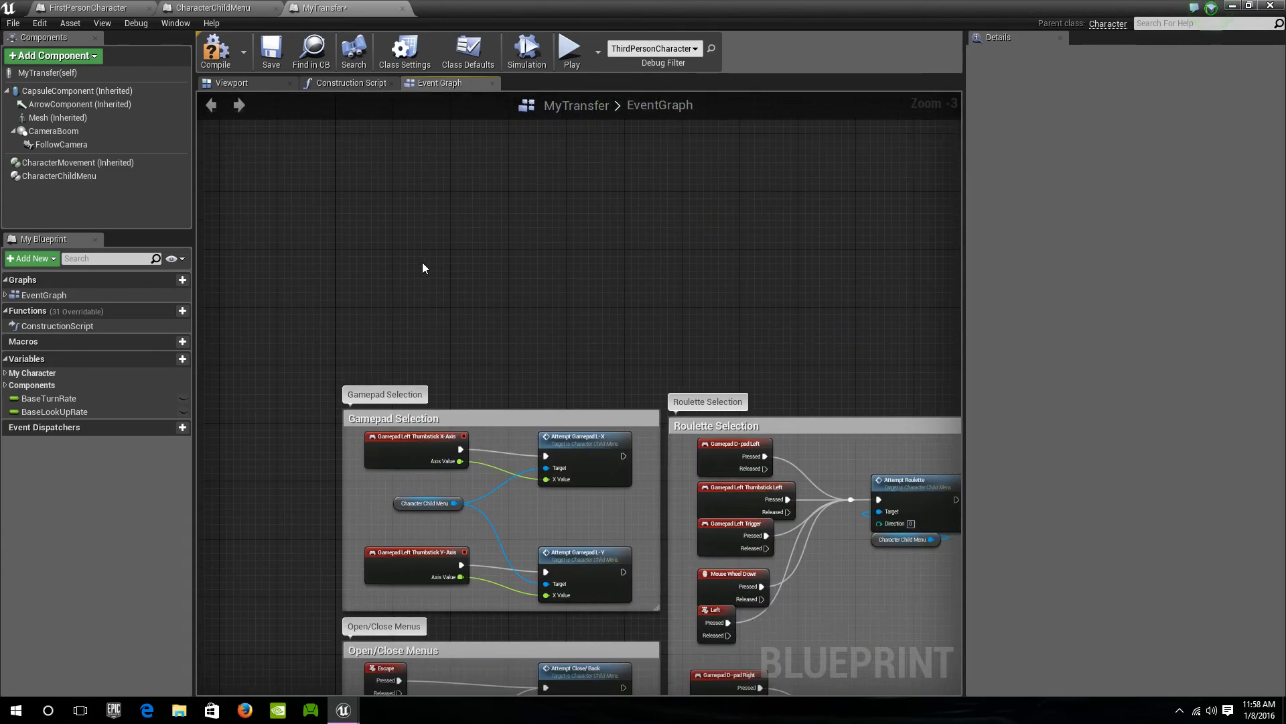
right_drag(567, 319, 704, 585)
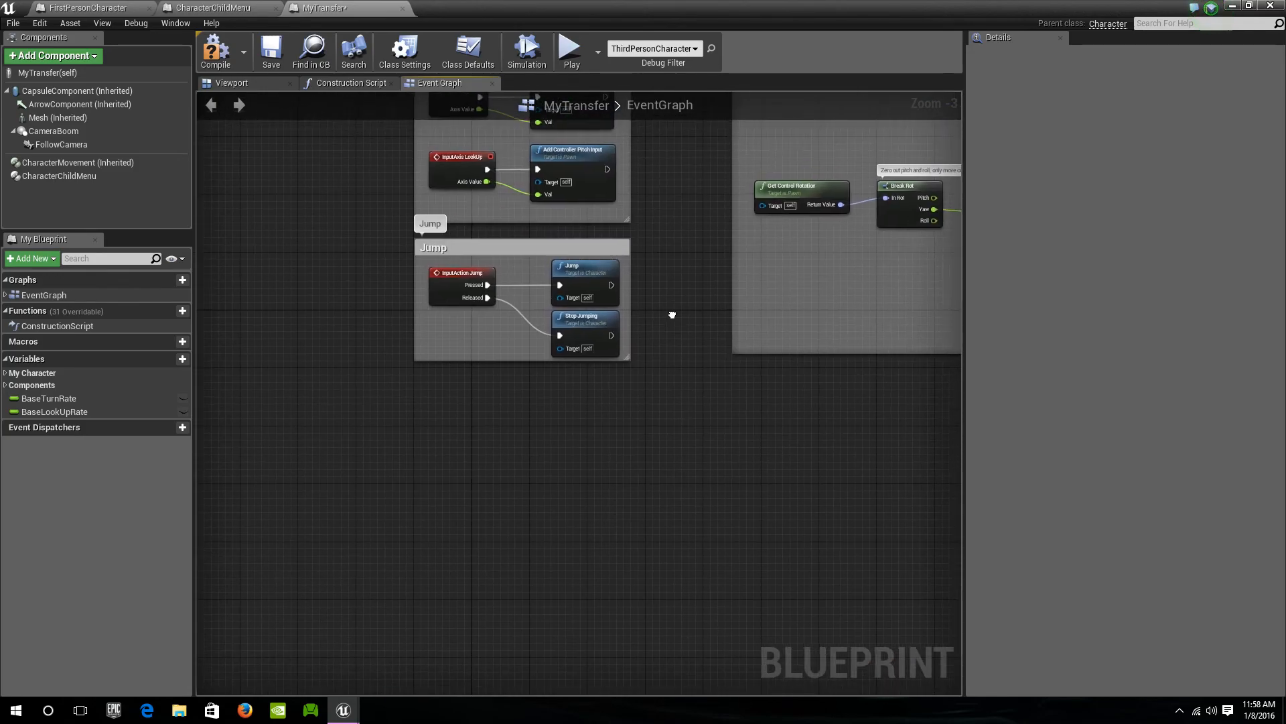
right_drag(673, 315, 602, 533)
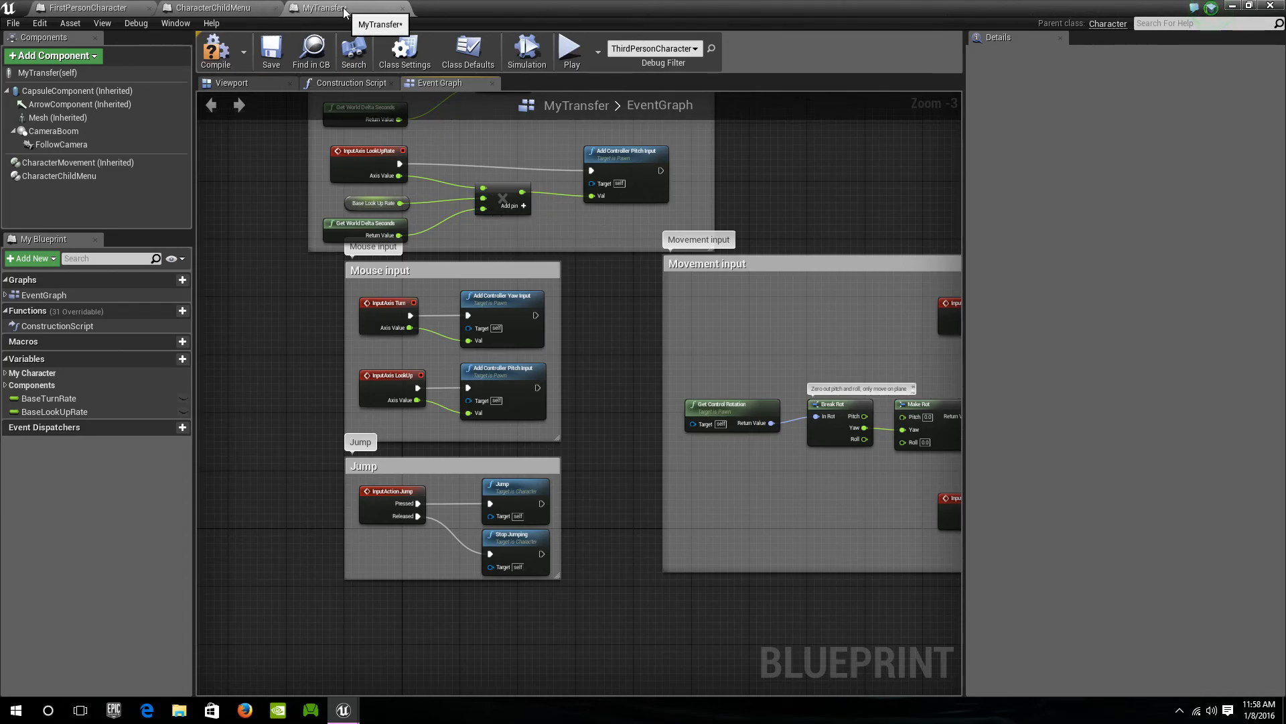
right_drag(594, 322, 680, 516)
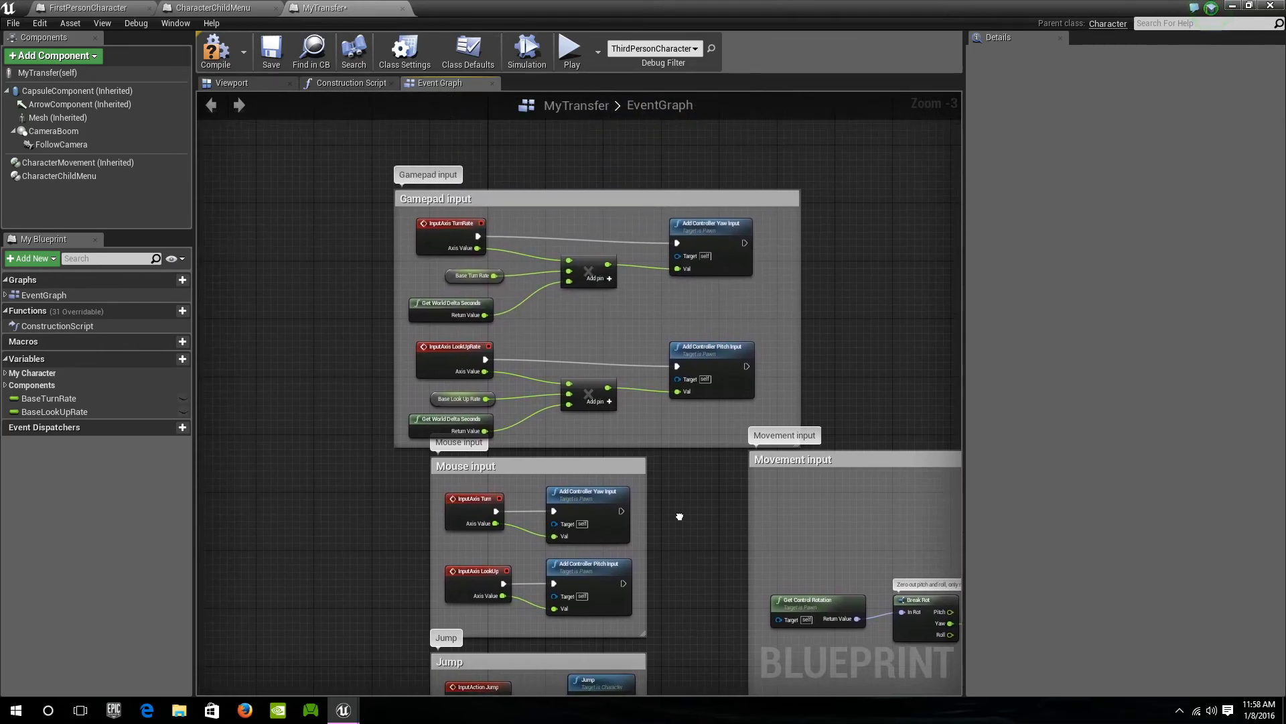
drag(838, 449, 311, 179)
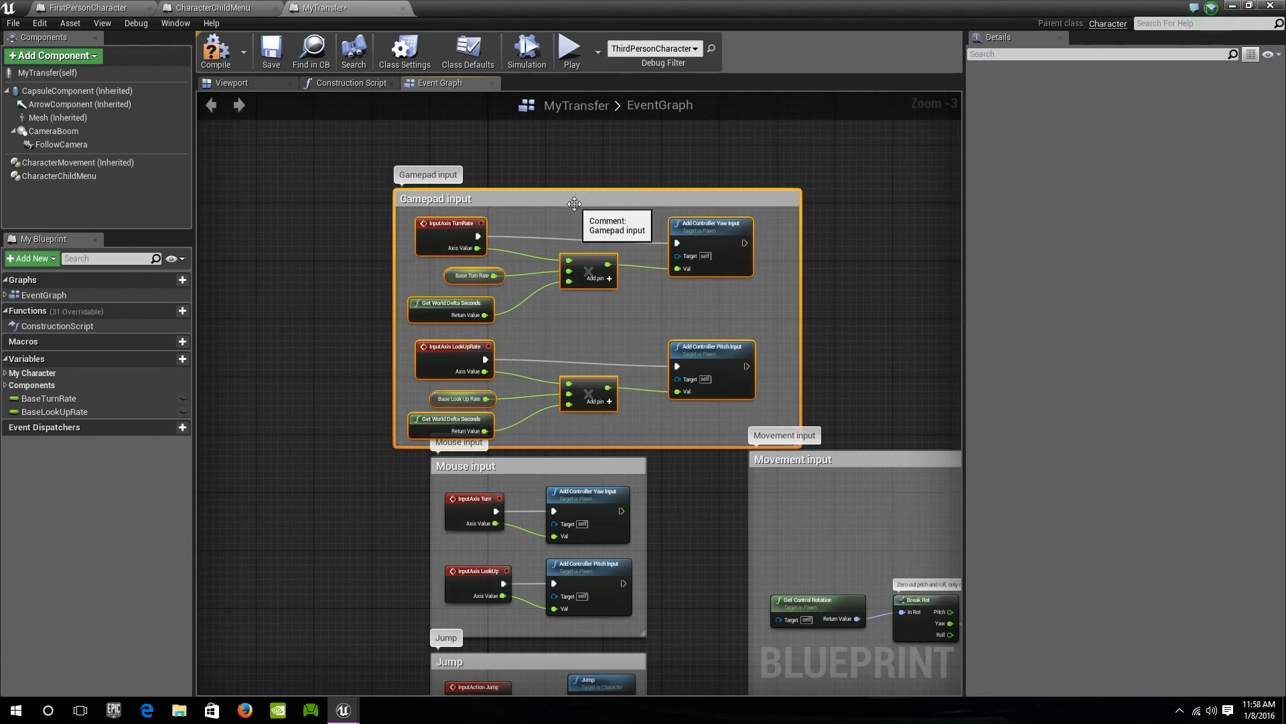
drag(574, 204, 537, 131)
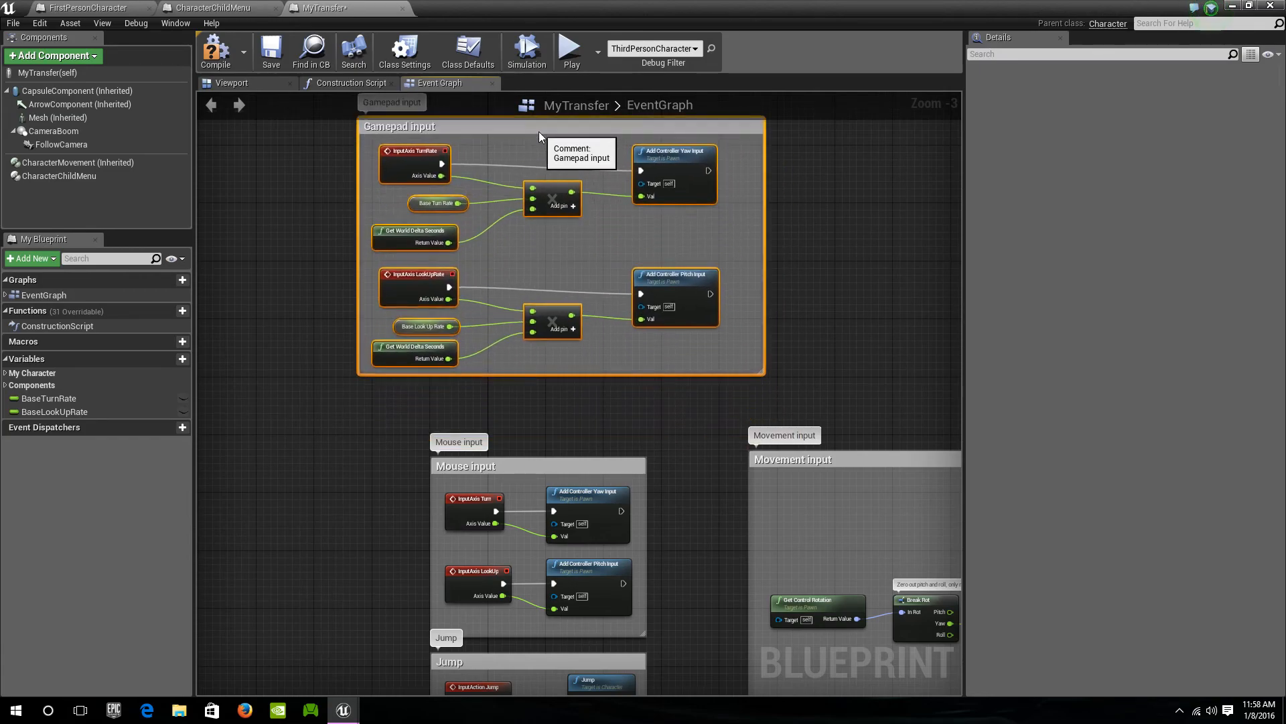
right_drag(865, 187, 881, 268)
click(879, 273)
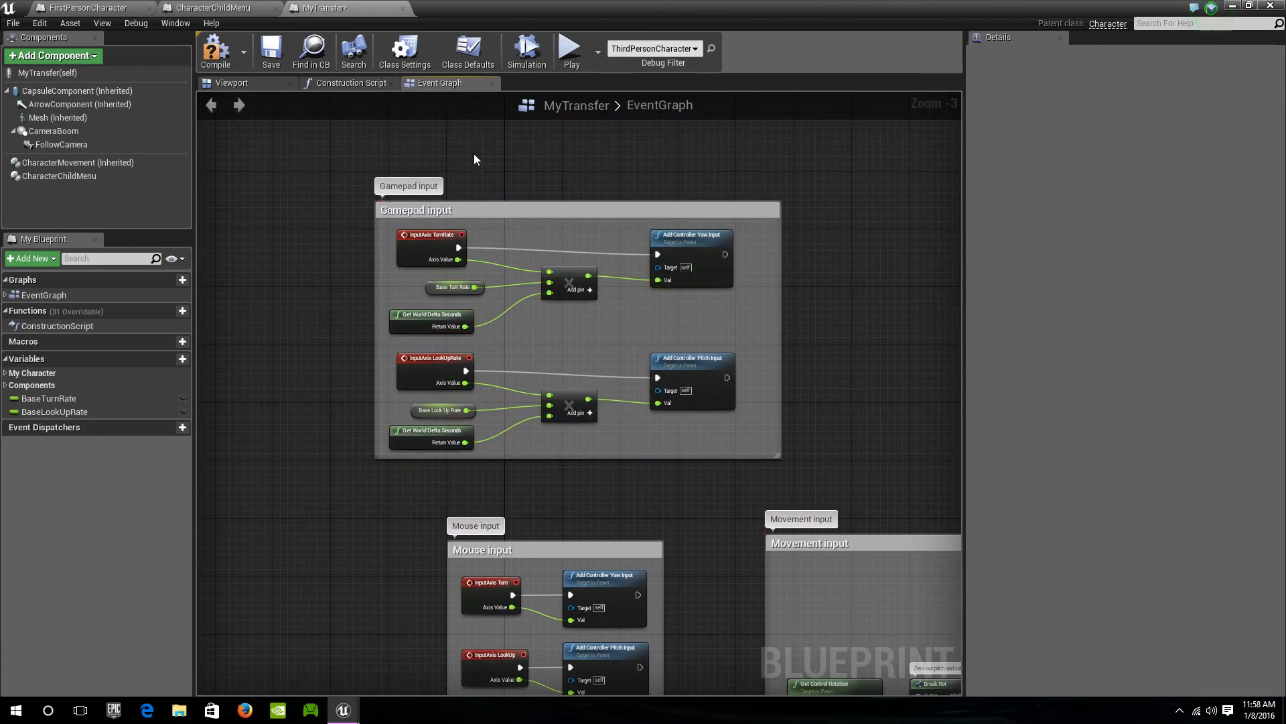
click(211, 56)
Review the pasted menu node groups in MyTransfer and the togglePie variable's settings in CharacterChildMenu
right_drag(365, 392, 234, 94)
right_drag(451, 535, 392, 92)
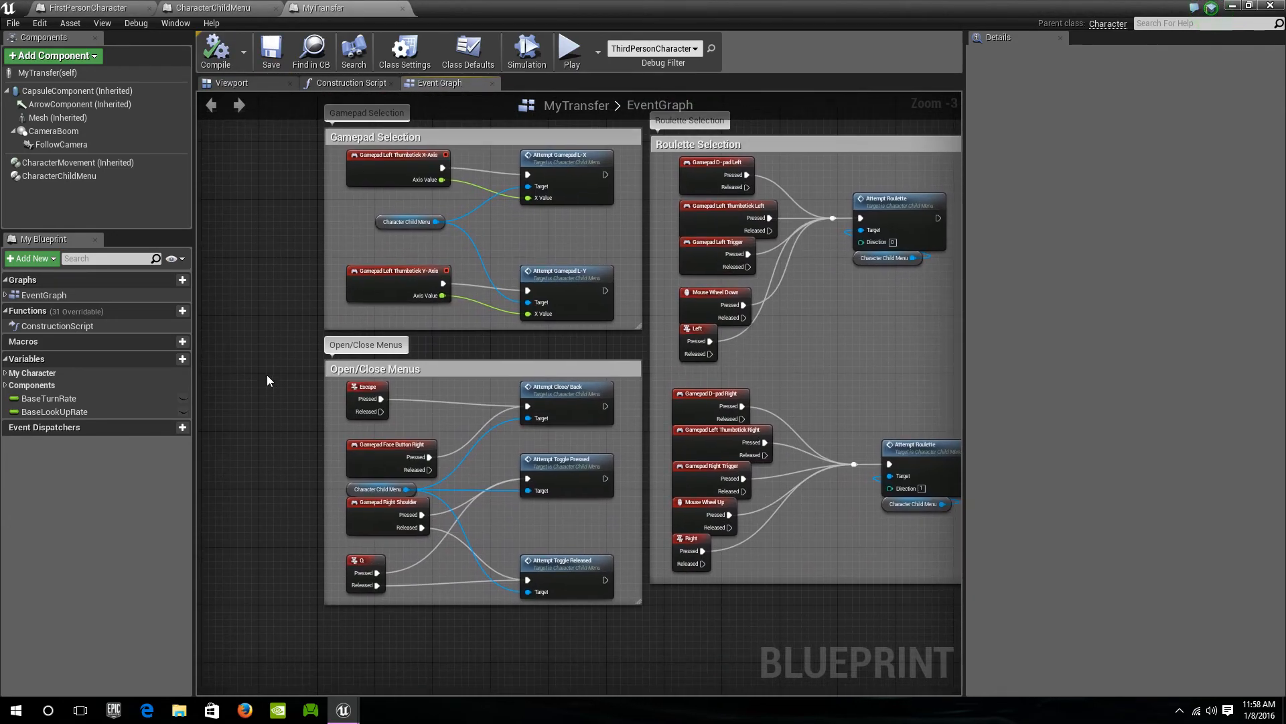
drag(353, 440, 627, 638)
click(629, 638)
right_drag(598, 402, 542, 523)
right_drag(463, 504, 464, 359)
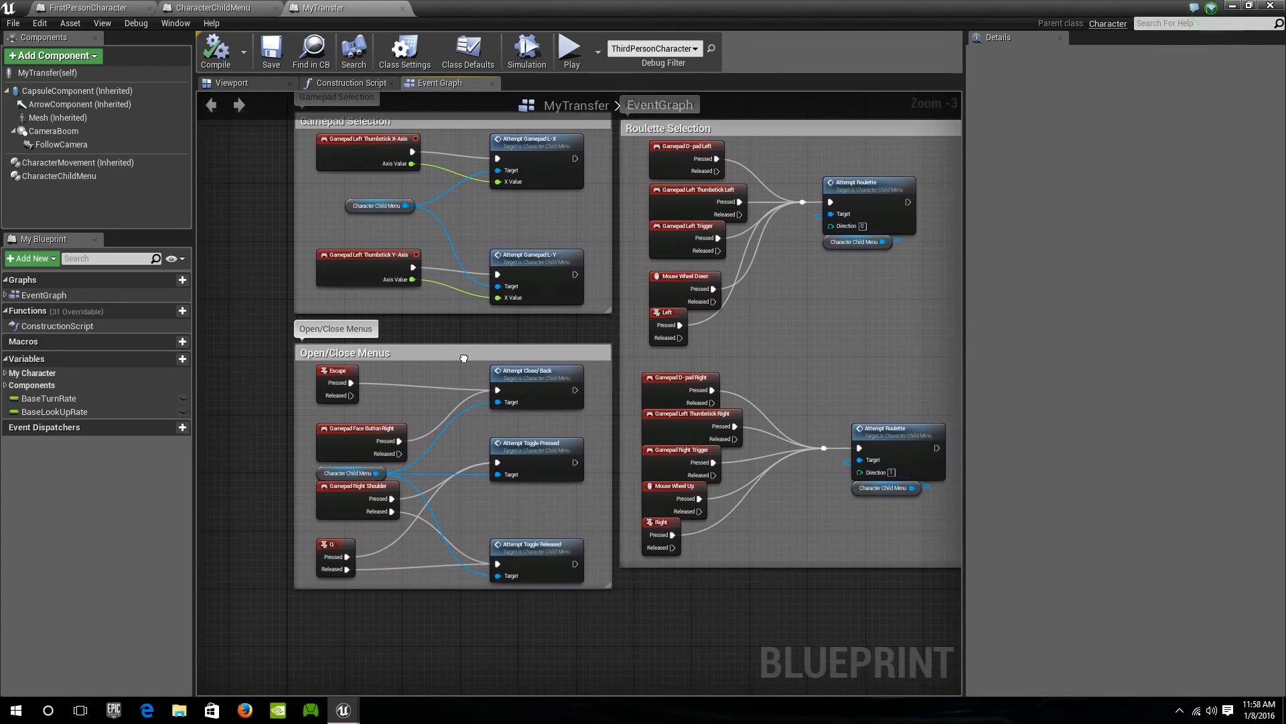
click(216, 9)
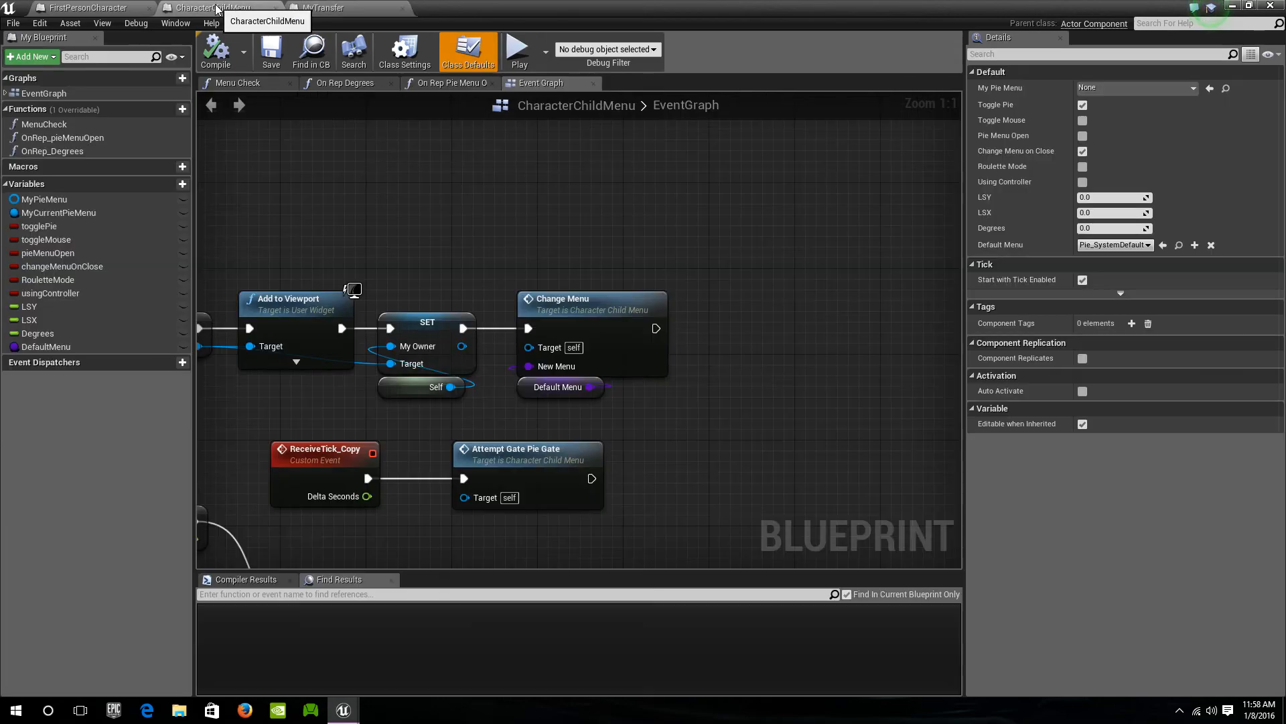
click(63, 226)
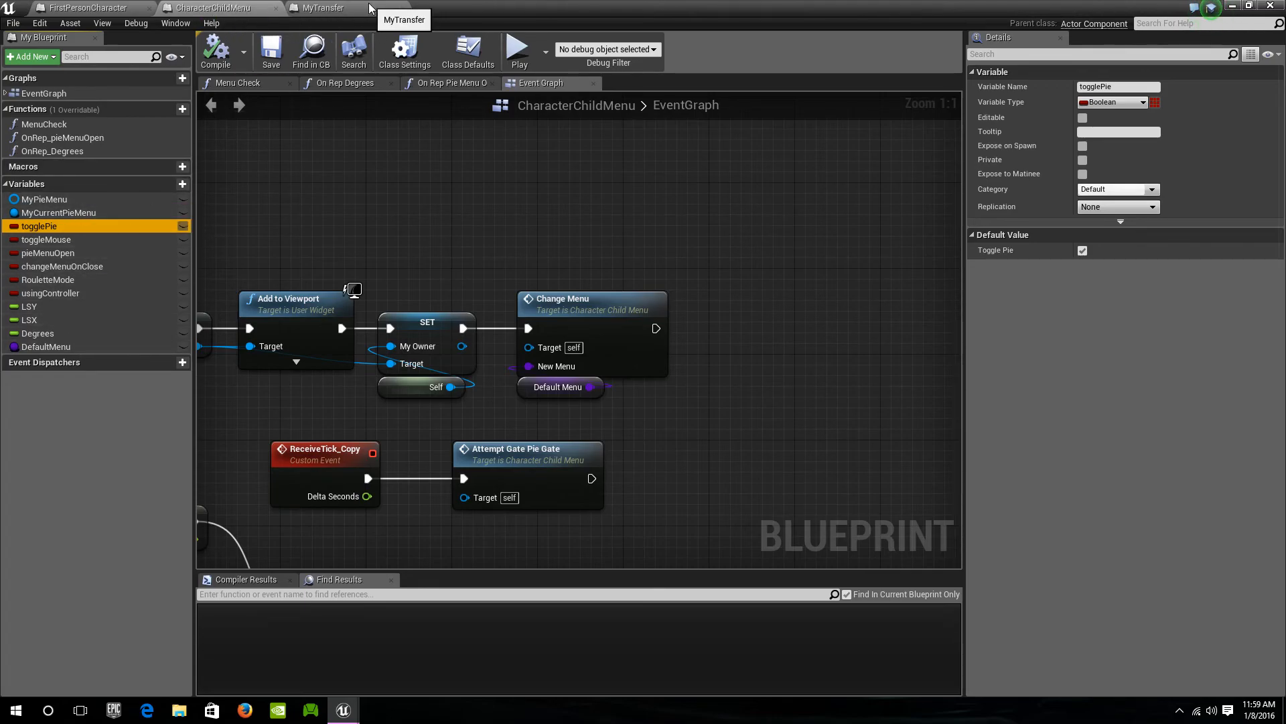
click(323, 8)
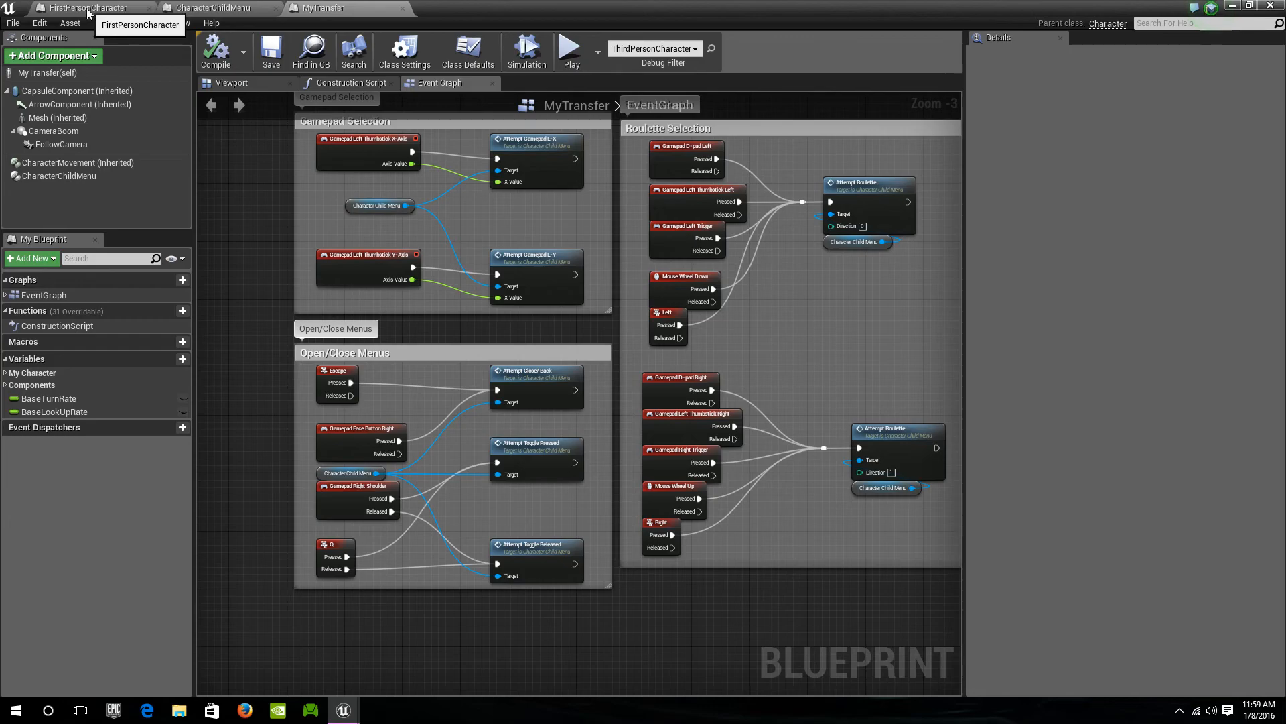
Examine the Menu Check wiring of the Turn and LookUp axes in FirstPersonCharacter's Mouse input group
drag(87, 12, 225, 9)
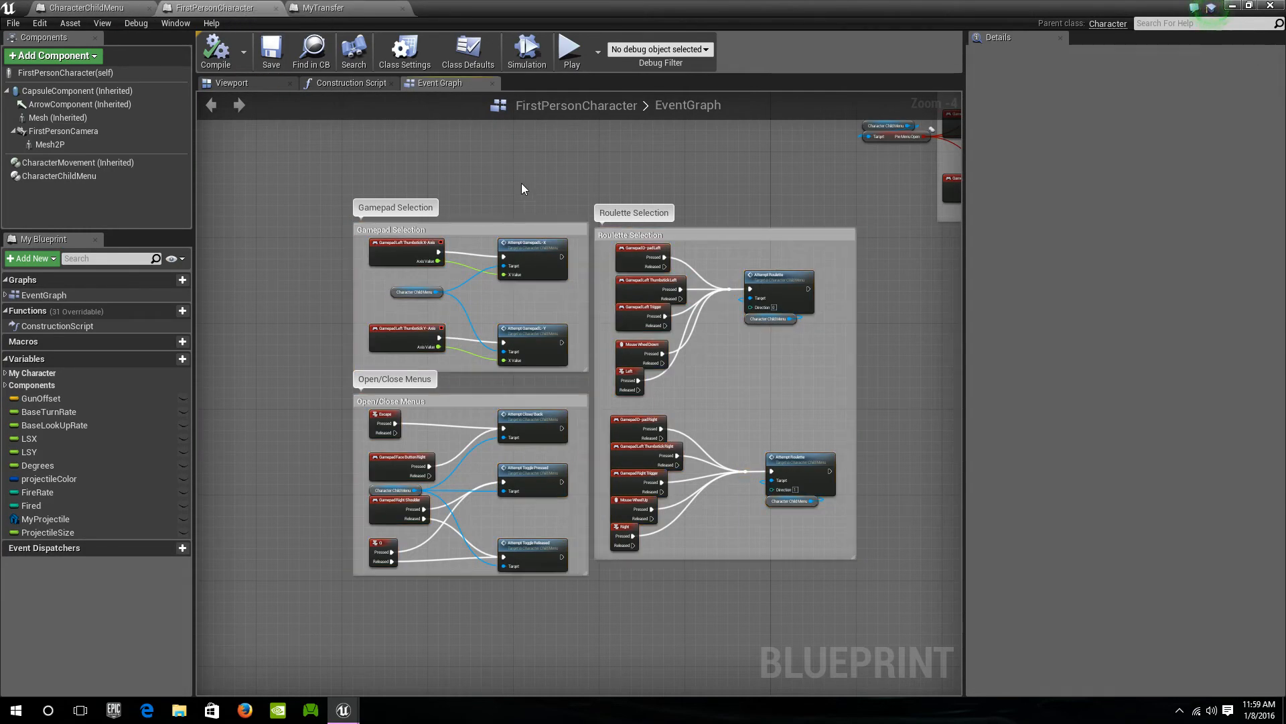
scroll(520, 178, down, 2)
right_drag(519, 175, 613, 525)
scroll(613, 526, up, 4)
right_drag(599, 457, 598, 595)
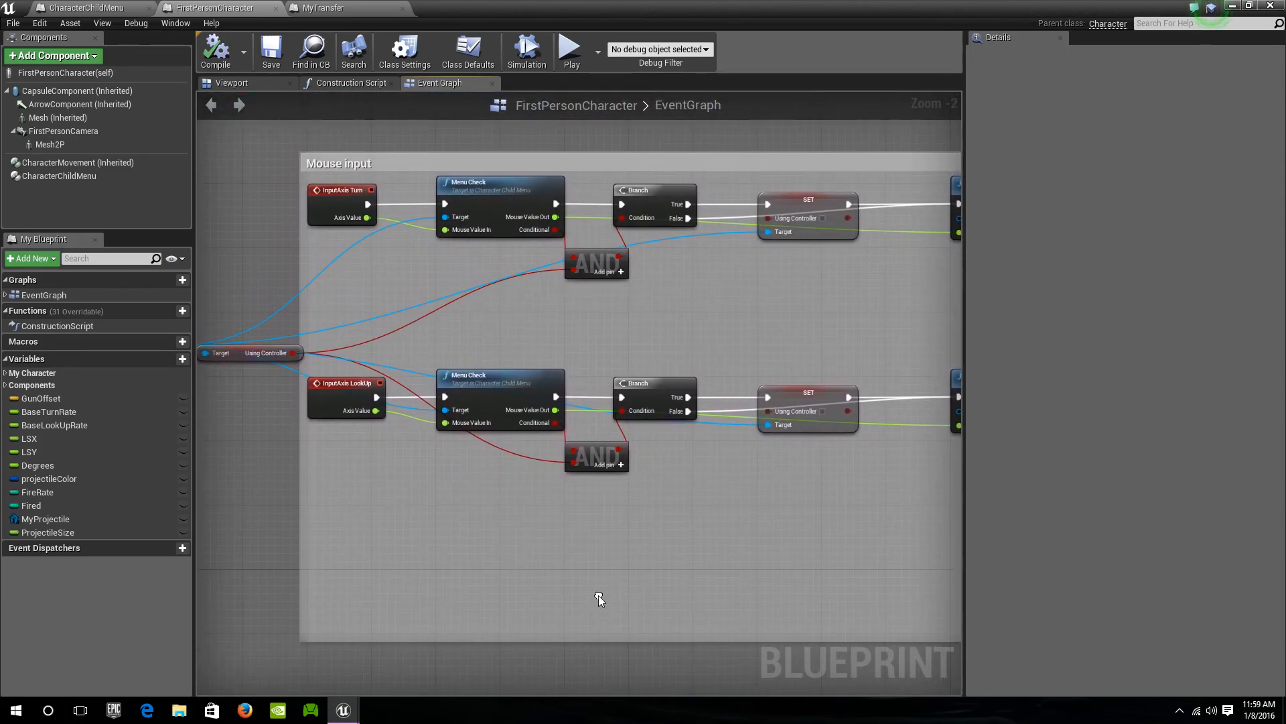
right_drag(707, 512, 772, 509)
drag(224, 297, 307, 388)
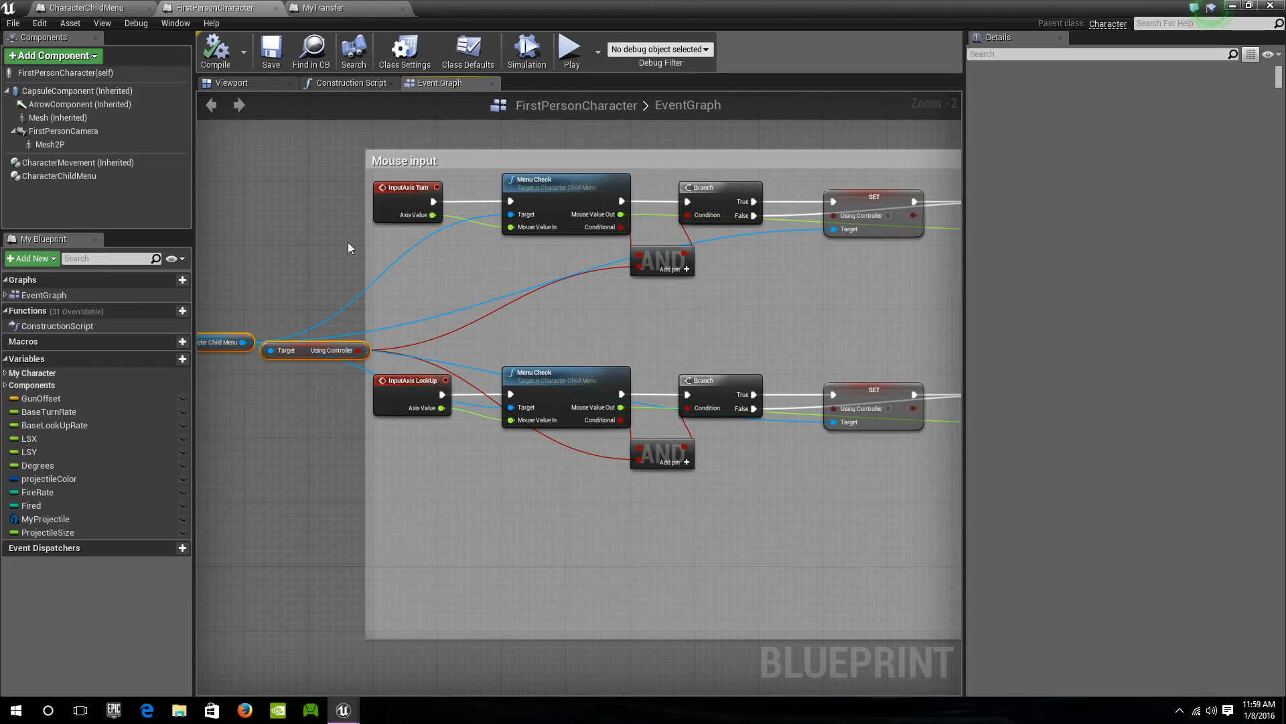
click(554, 195)
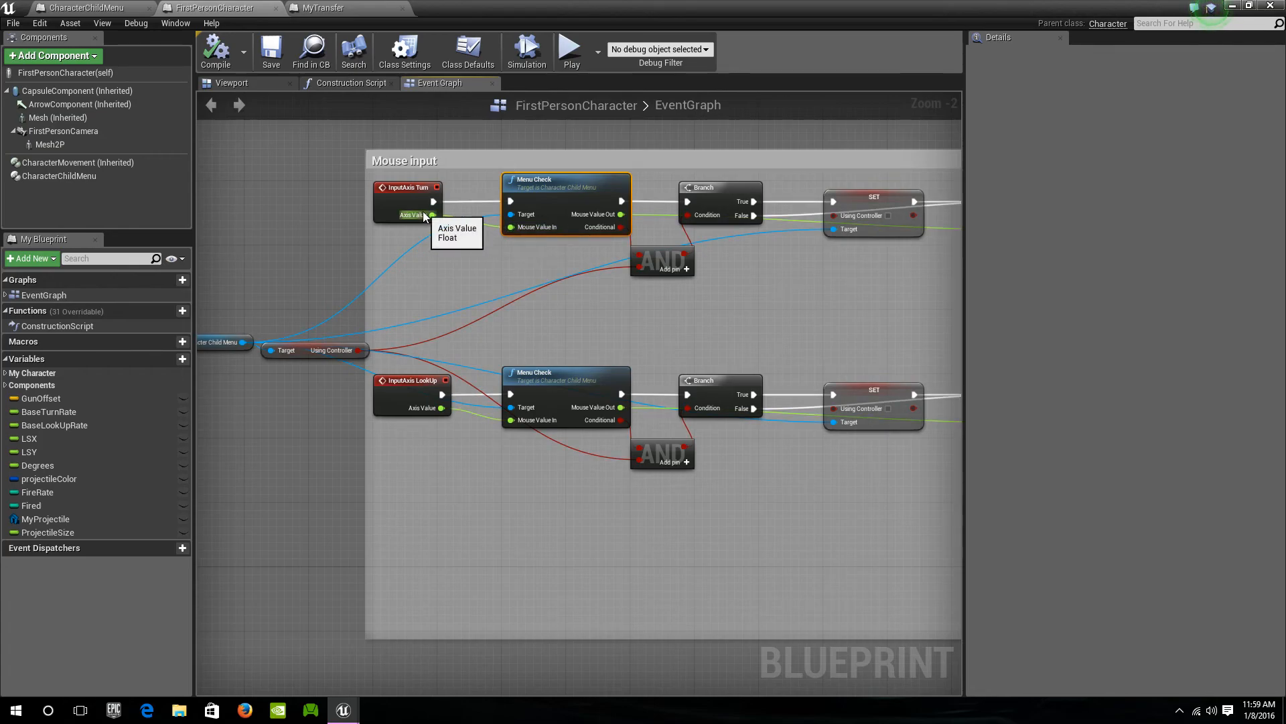
right_drag(549, 256, 428, 278)
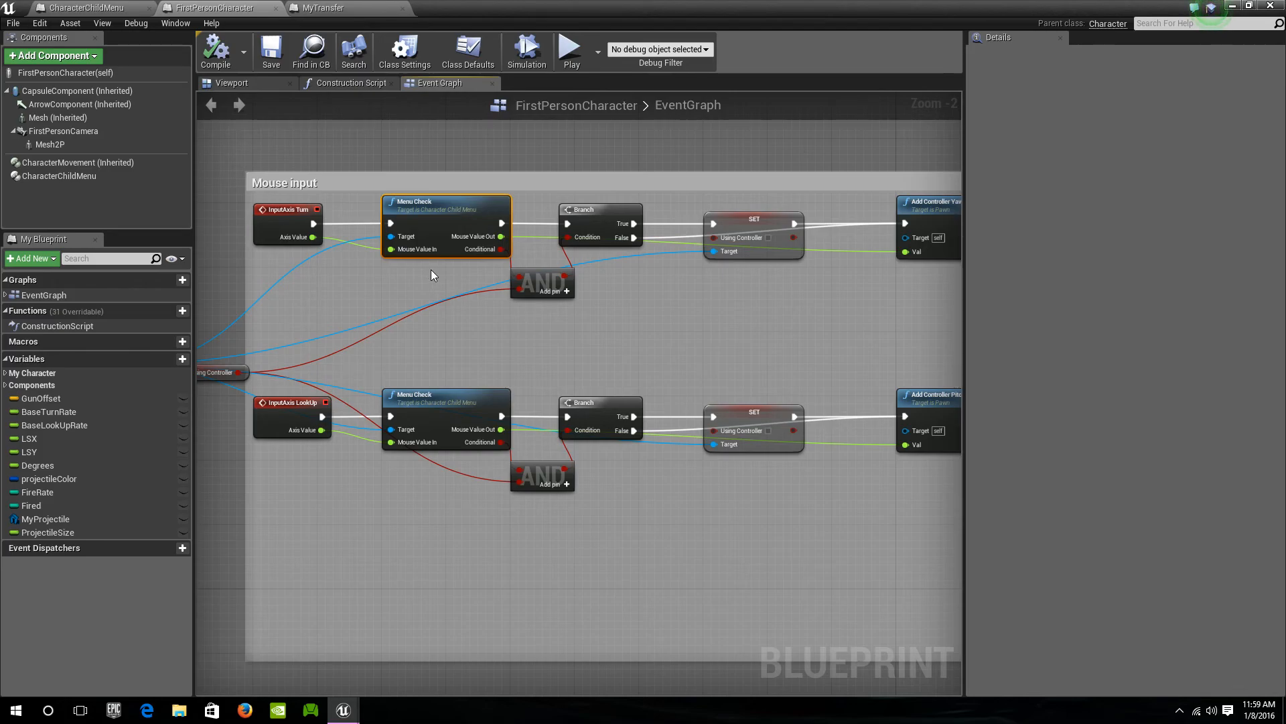
mouse_move(673, 324)
right_down()
mouse_move(531, 322)
mouse_move(678, 348)
right_up()
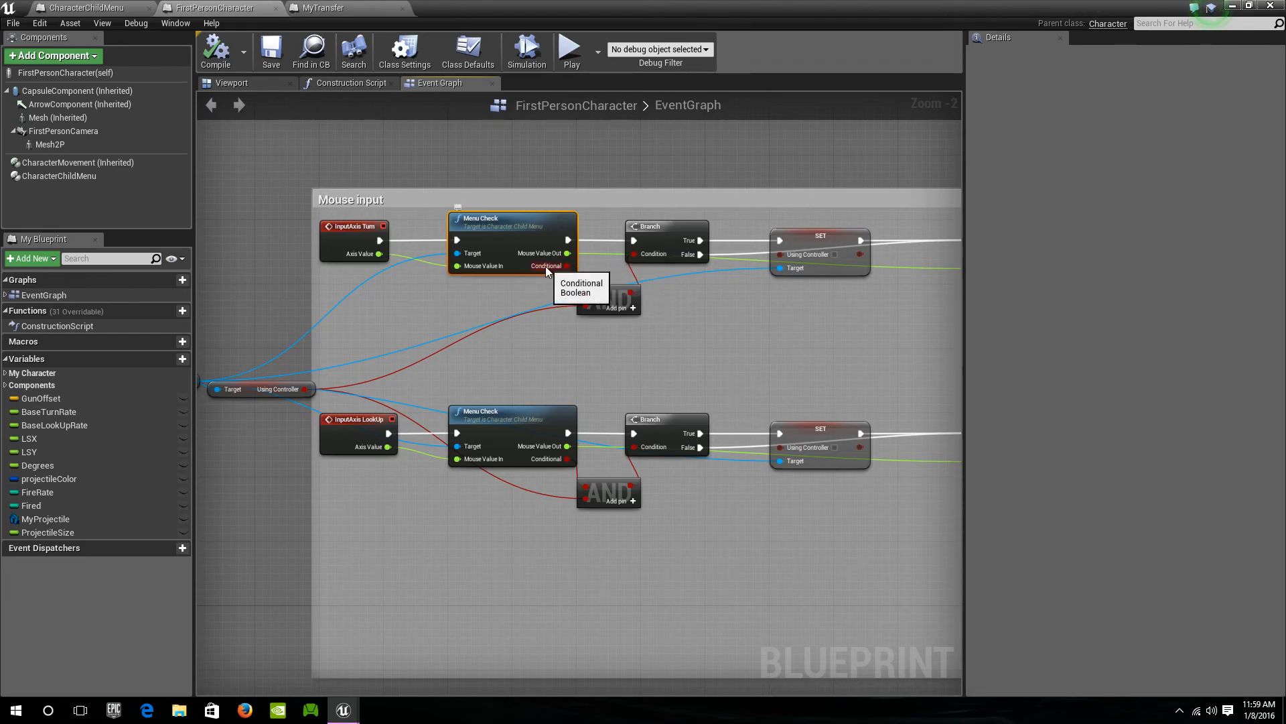
Inspect the MenuCheck function graph in CharacterChildMenu and return to the FirstPersonCharacter event graph
double_click(519, 223)
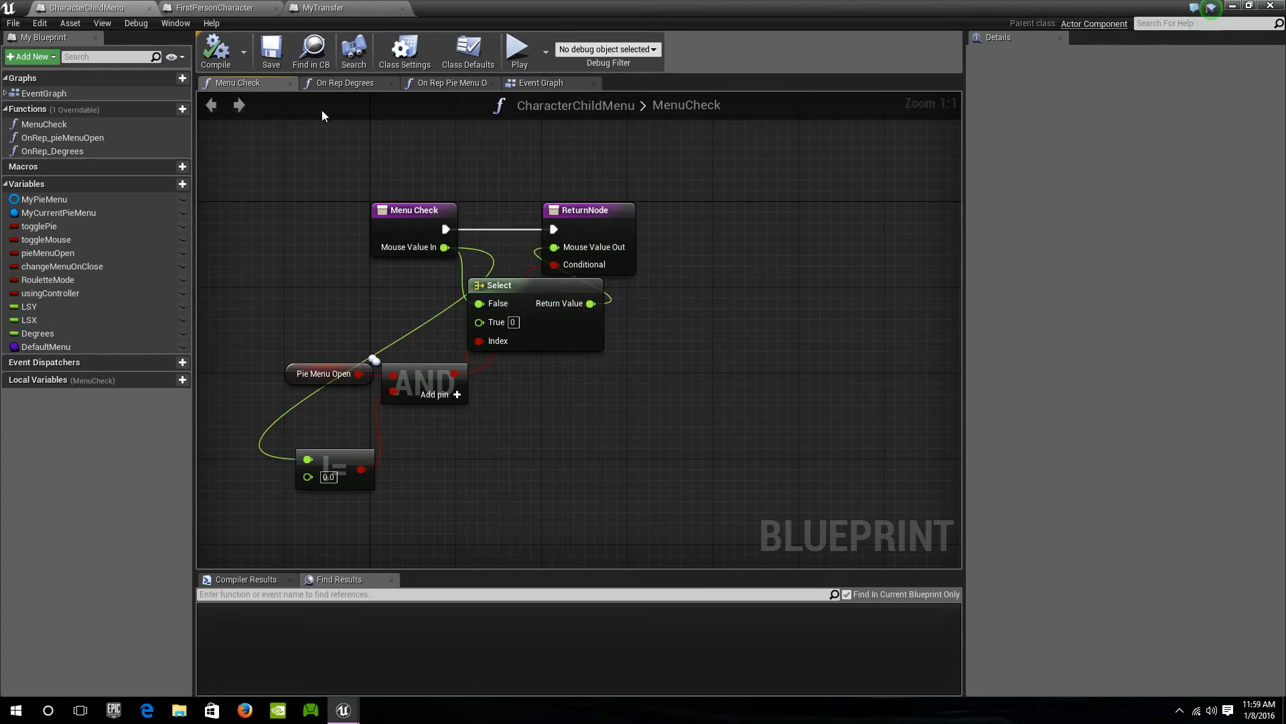
click(544, 83)
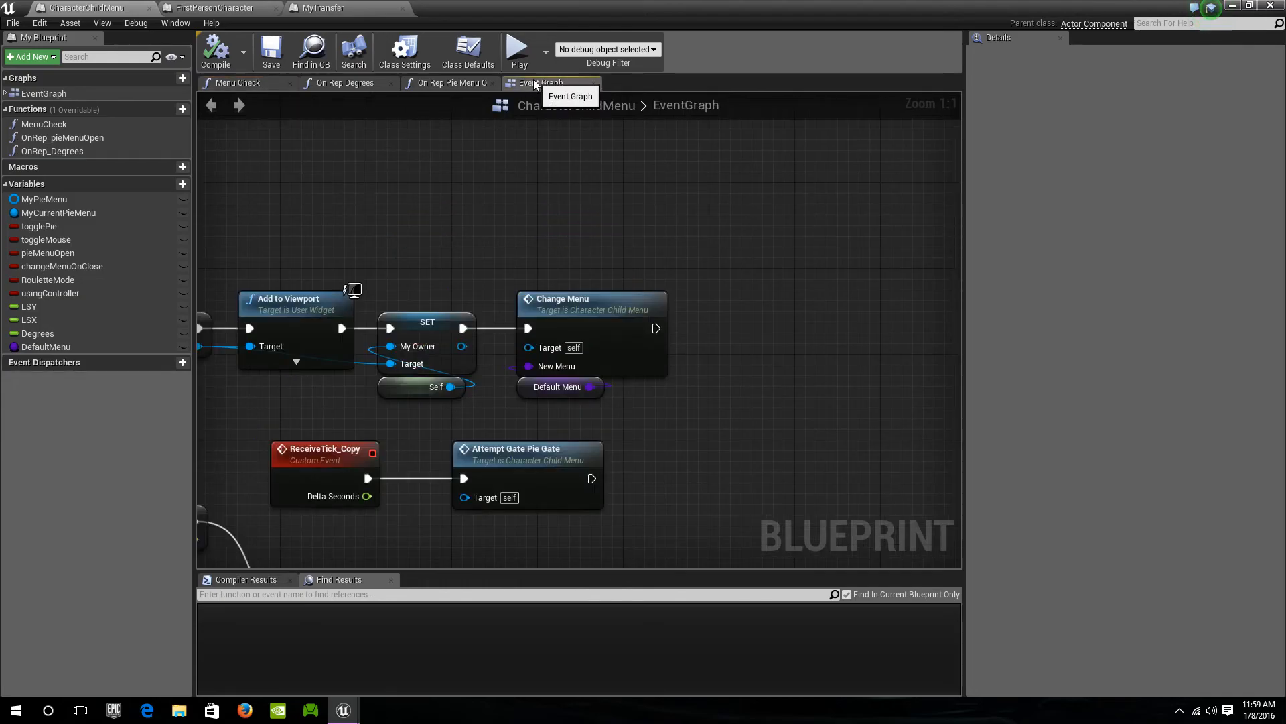
click(205, 9)
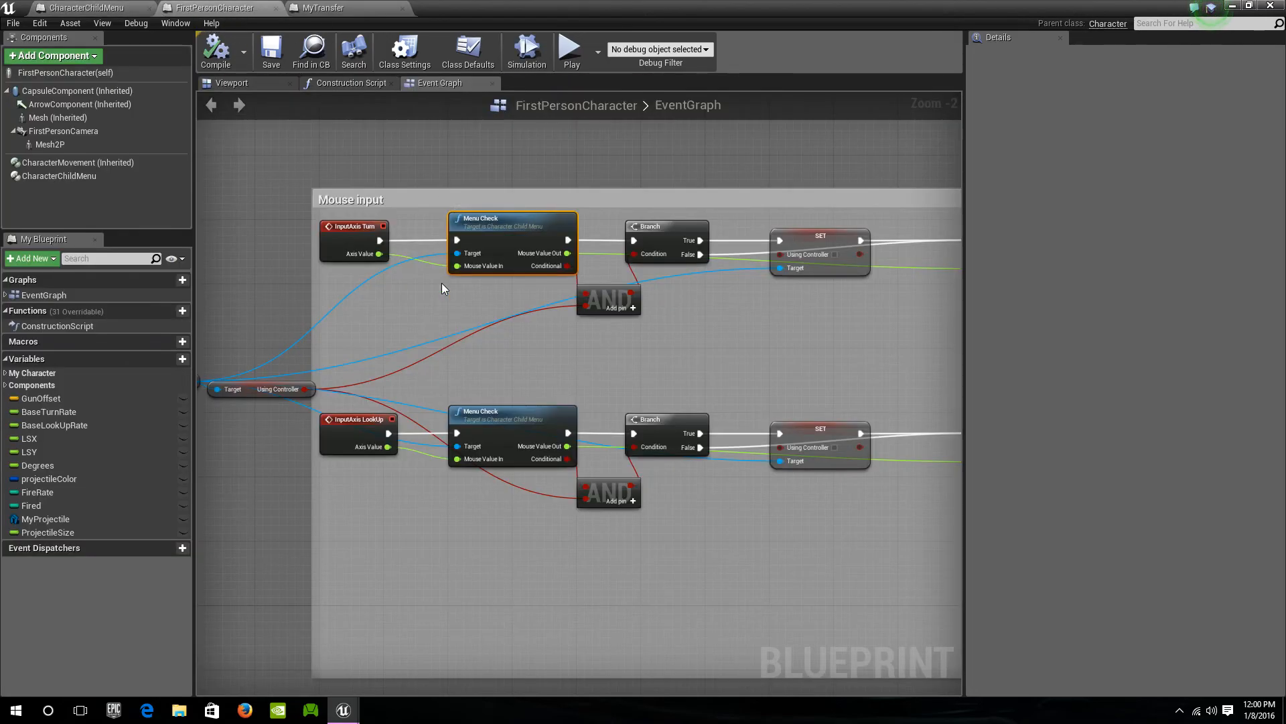
Examine the Character Child Menu, Using Controller, Branch, AND and SET nodes that serve the Mouse input group
right_drag(471, 293, 563, 279)
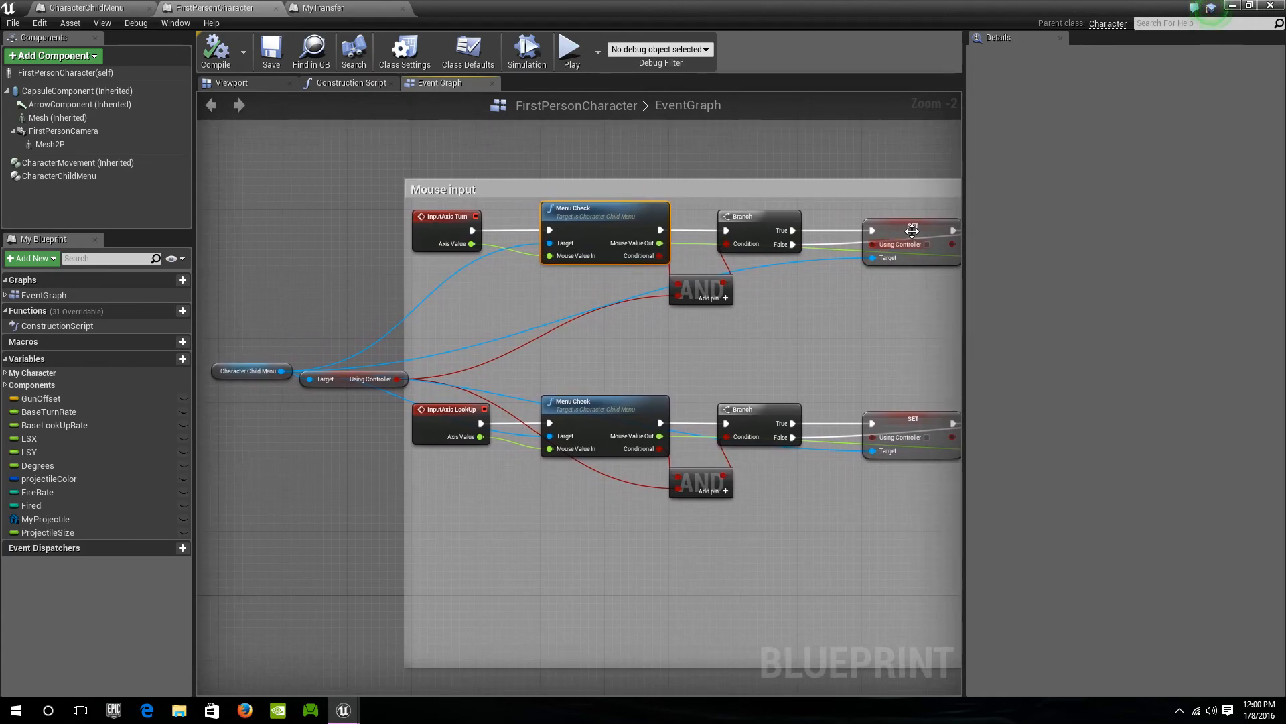
right_drag(865, 327, 745, 322)
right_drag(398, 352, 516, 340)
drag(256, 277, 384, 396)
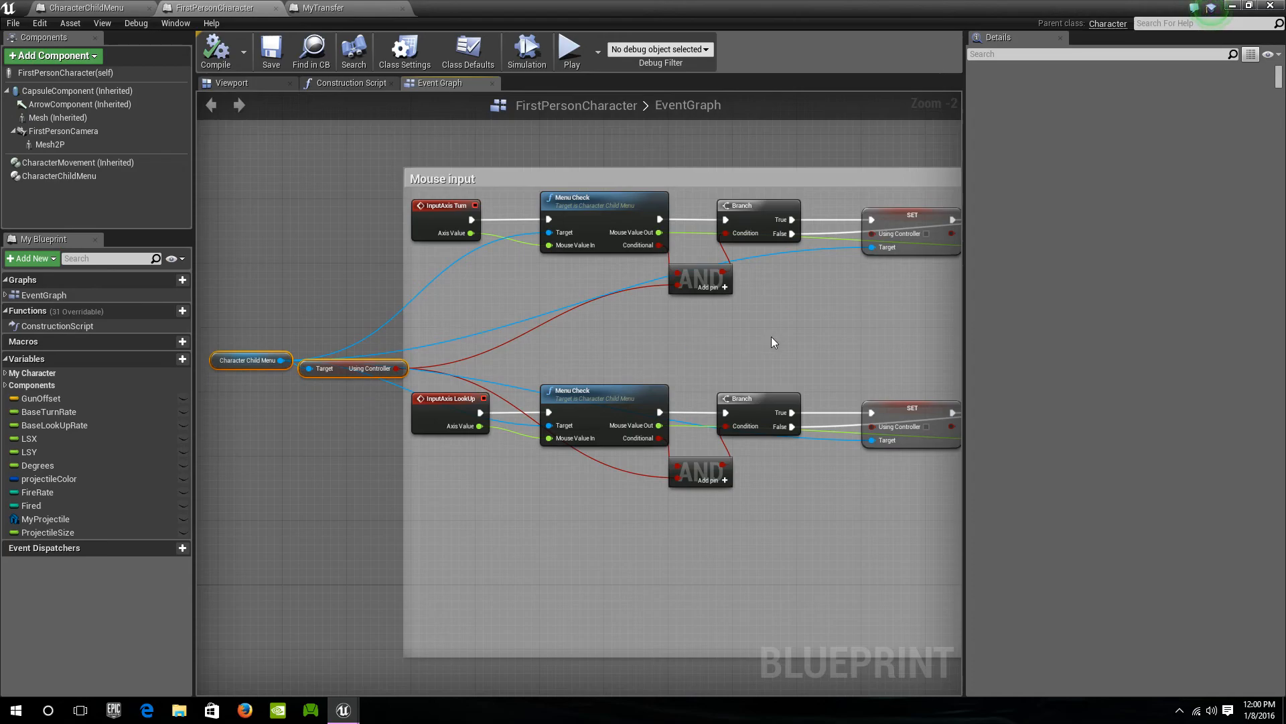
drag(899, 320, 694, 224)
shift+drag(697, 324, 914, 229)
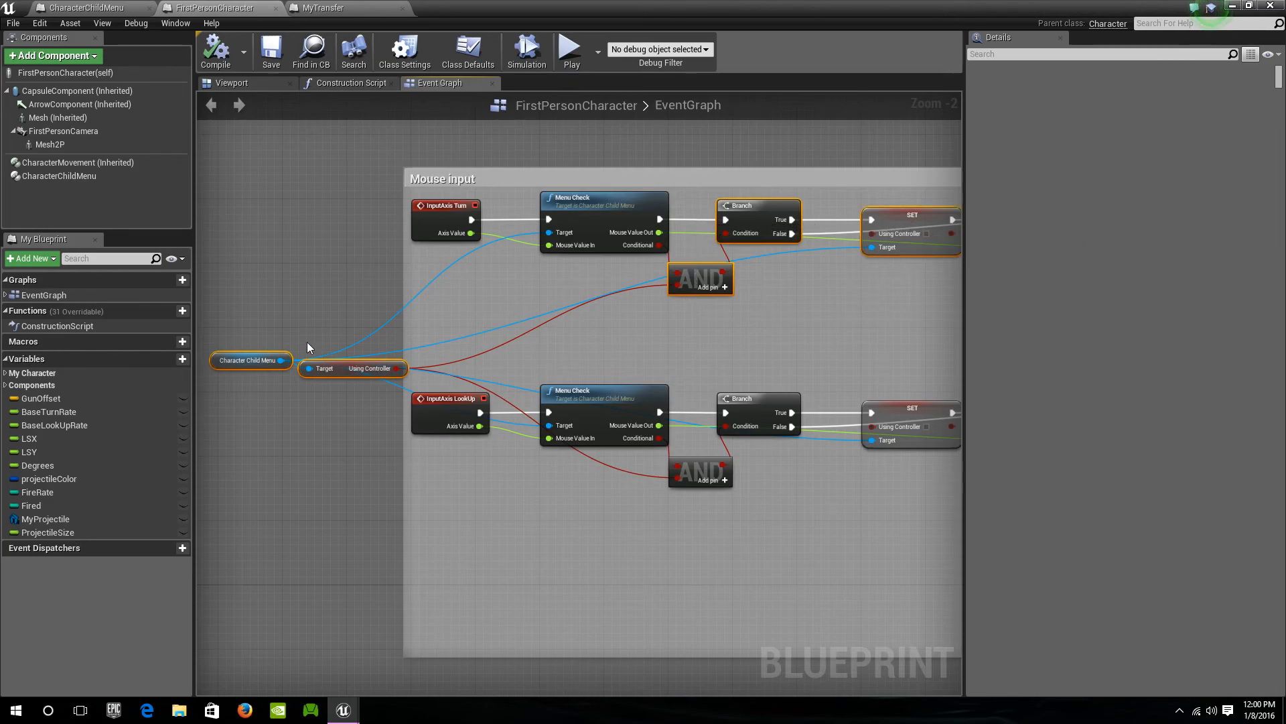
shift+drag(907, 500, 717, 379)
right_drag(842, 329, 817, 329)
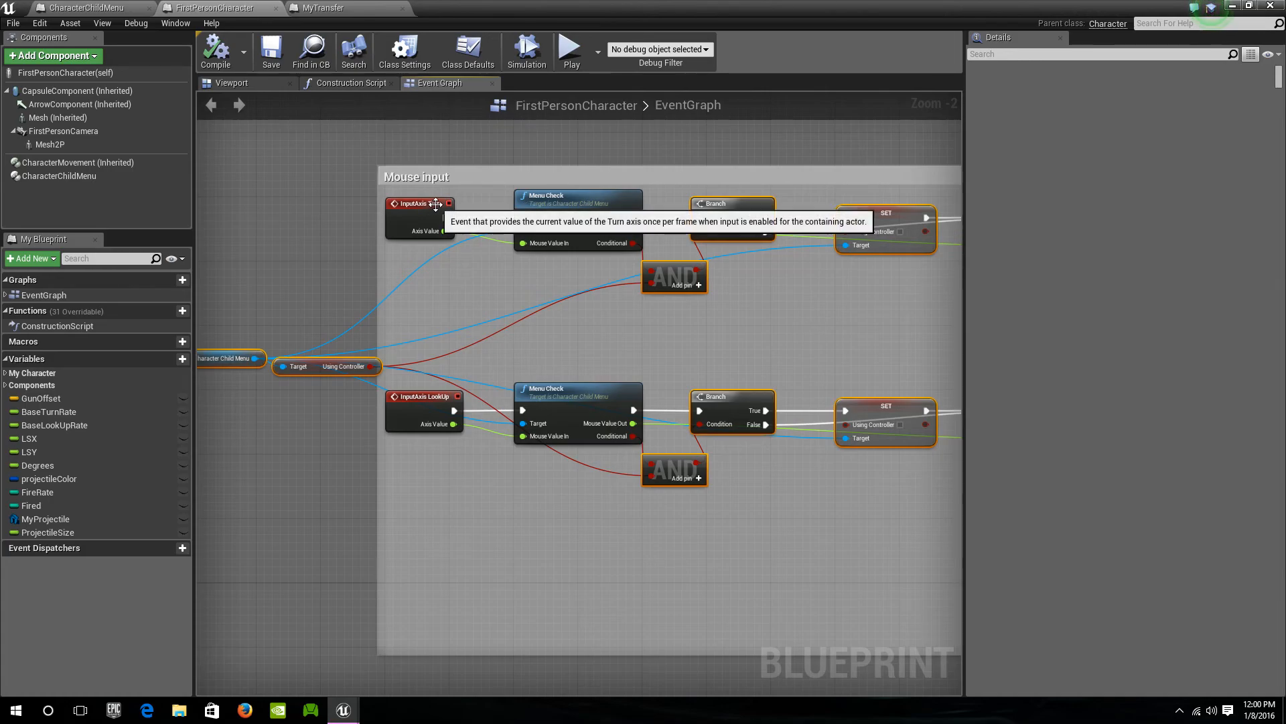
right_drag(858, 344, 853, 344)
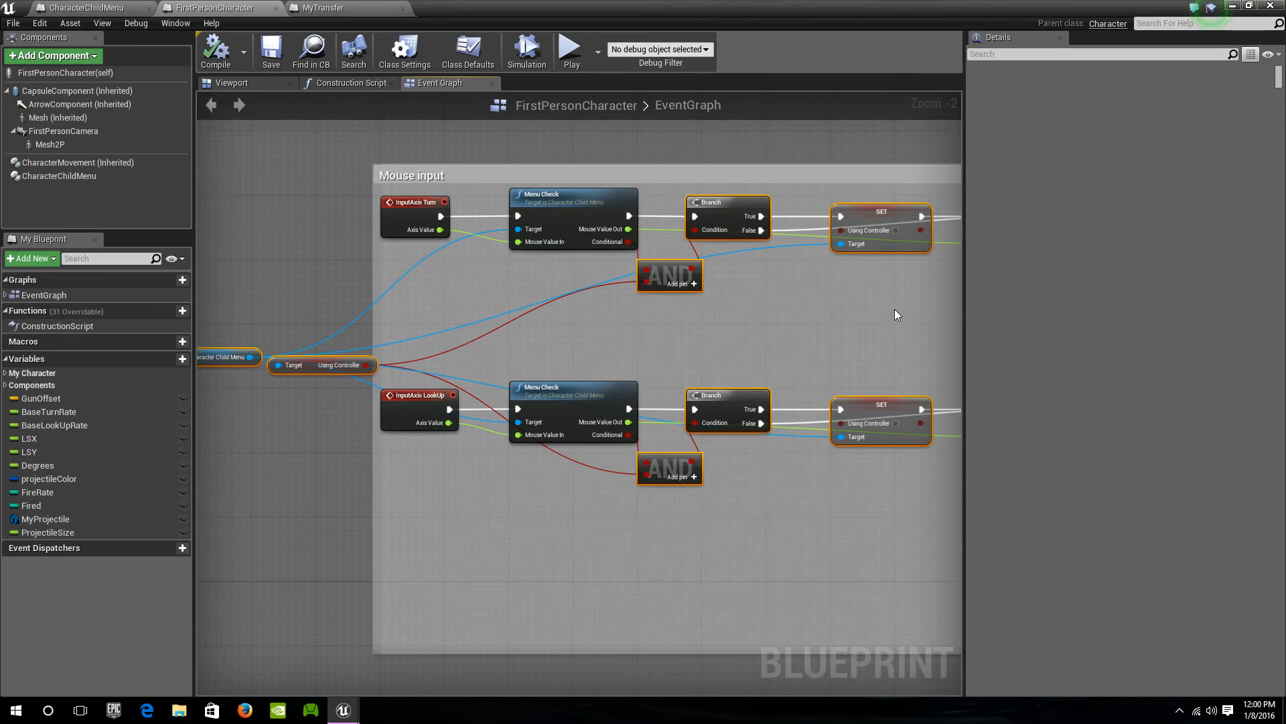
click(520, 197)
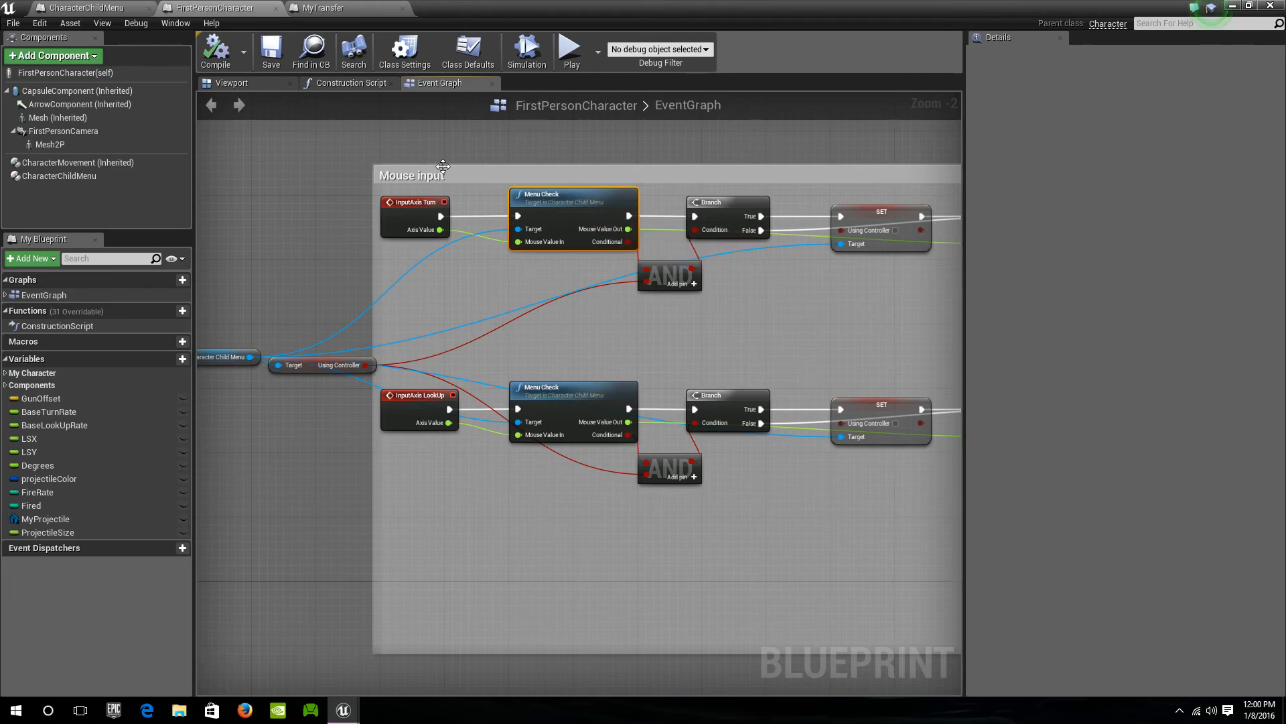
Review the Movement input, Jump and Spawn projectile groups, including the Left Mouse Button event and its Pie Menu Open condition
right_drag(826, 305, 231, 243)
right_drag(806, 422, 436, 427)
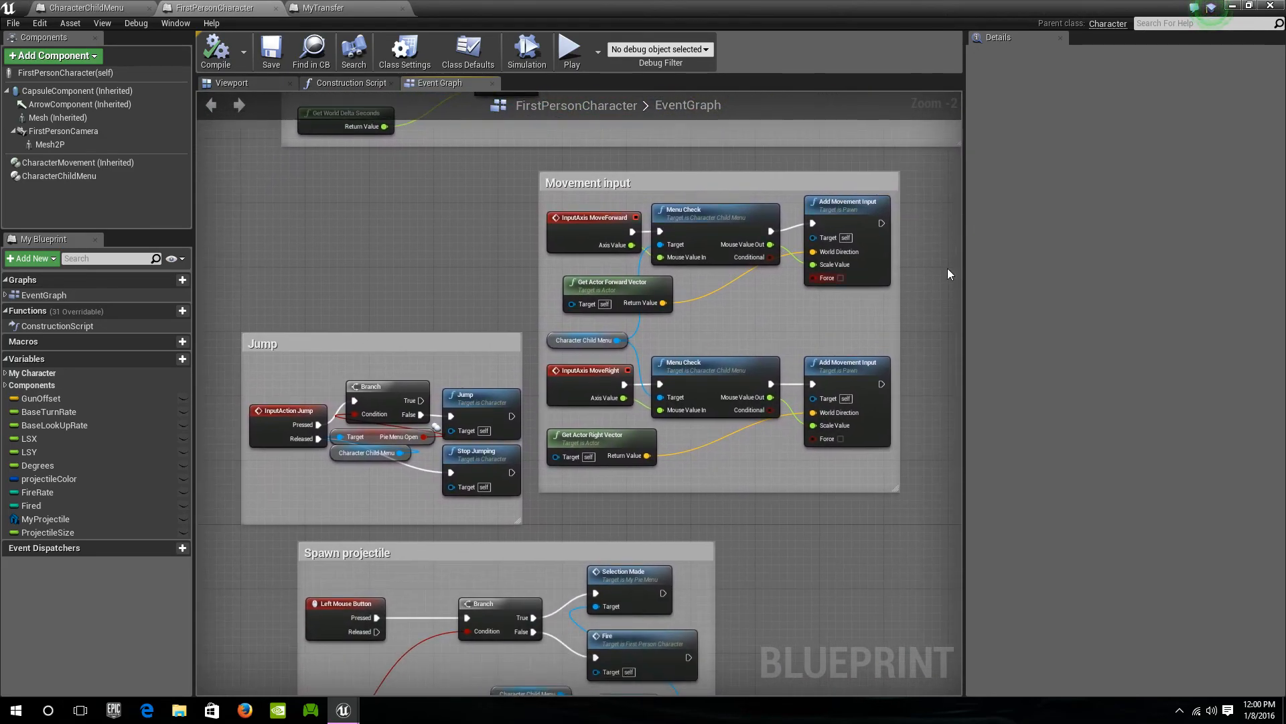
right_drag(677, 173, 830, 392)
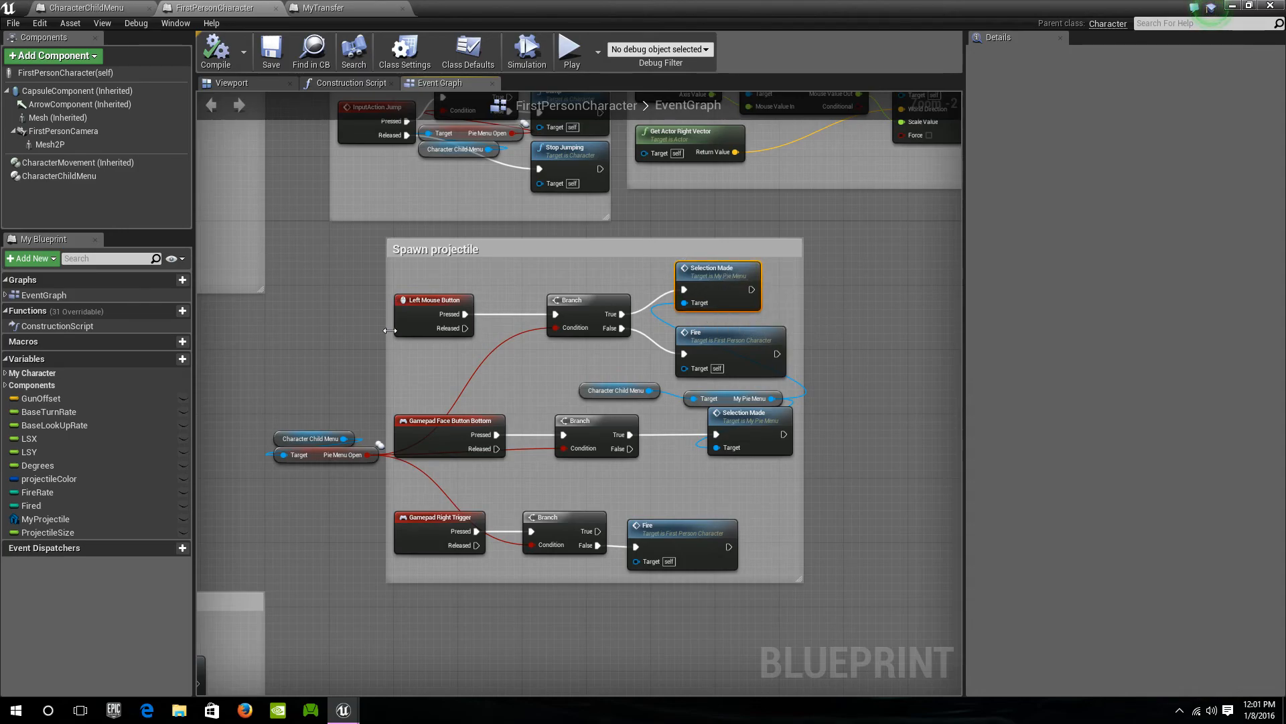
click(444, 322)
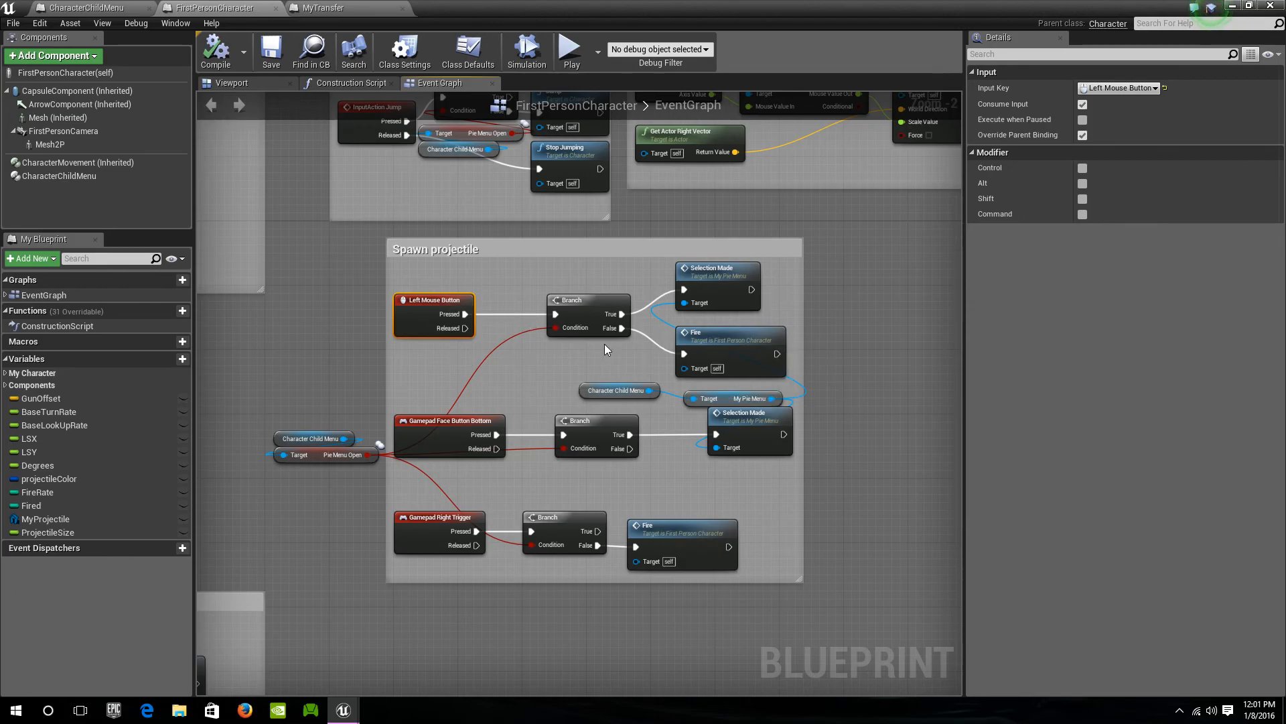
click(310, 459)
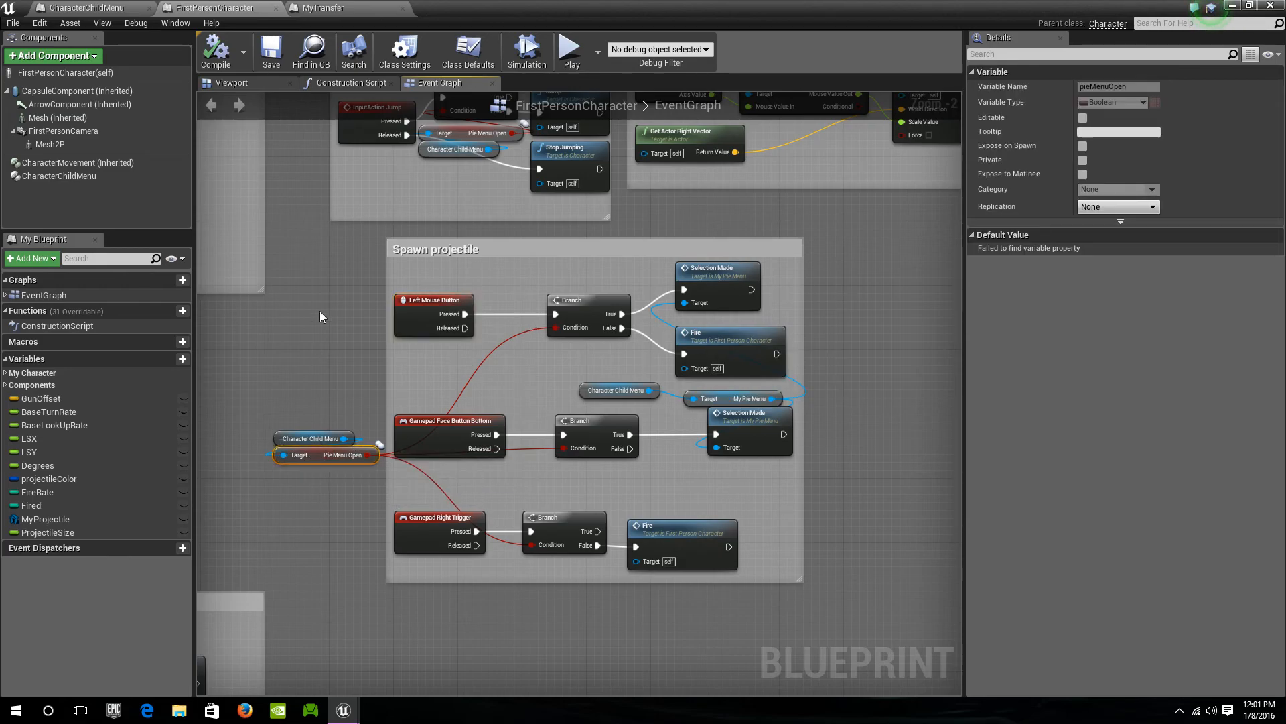
Copy the Character Child Menu, Using Controller, Menu Check, Branch, AND and SET nodes from FirstPersonCharacter's Mouse input group
right_drag(321, 310, 947, 483)
right_drag(496, 339, 722, 512)
scroll(612, 492, down, 1)
drag(253, 325, 323, 424)
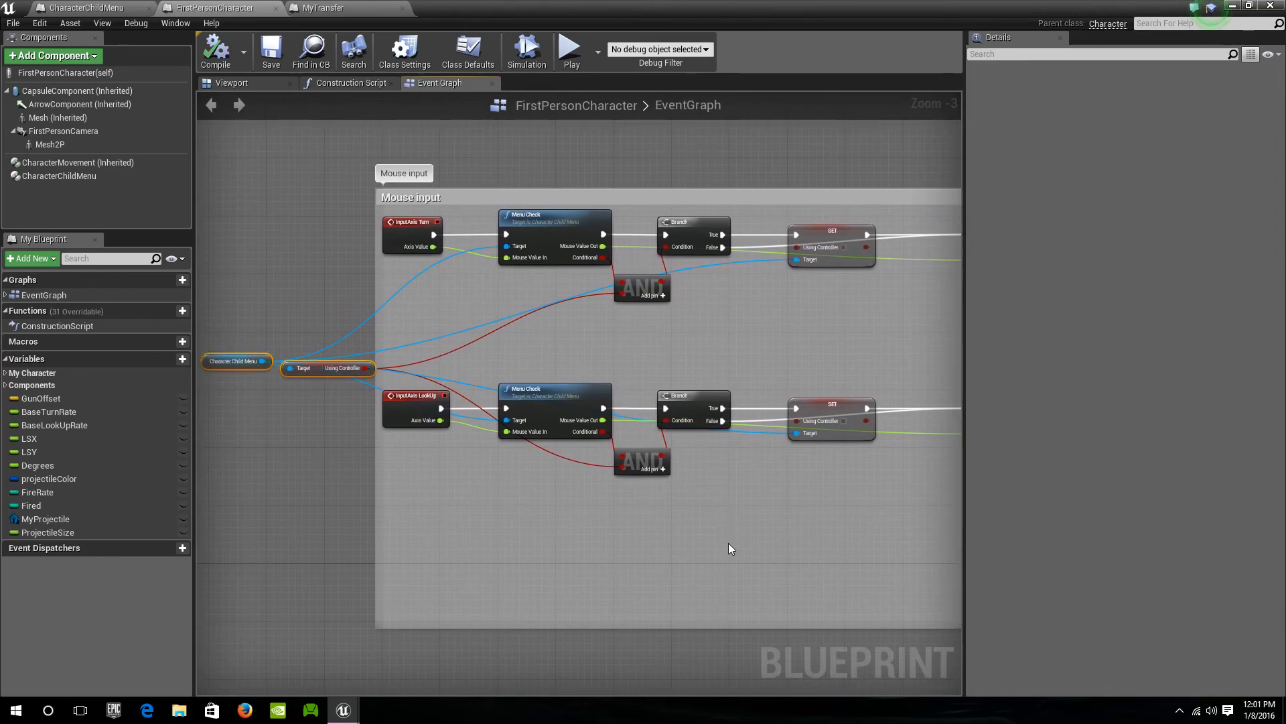
shift+drag(747, 551, 505, 252)
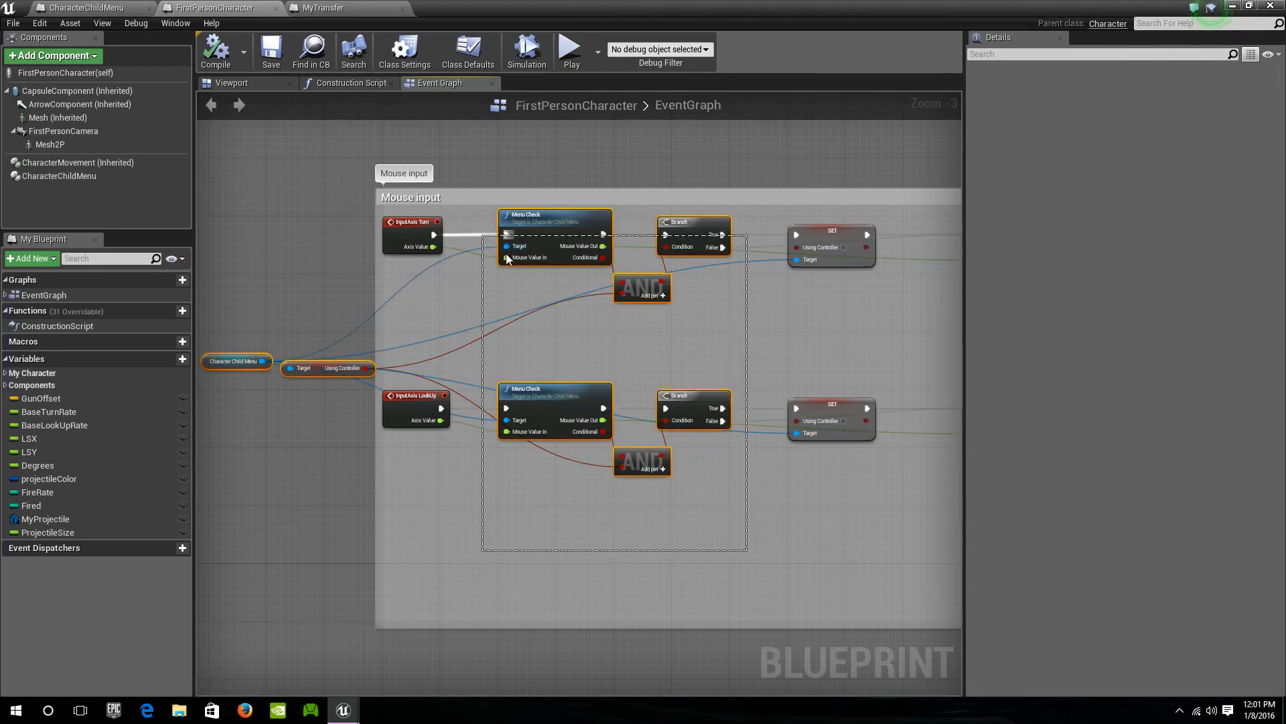
shift+drag(887, 497, 483, 228)
right_drag(828, 477, 799, 471)
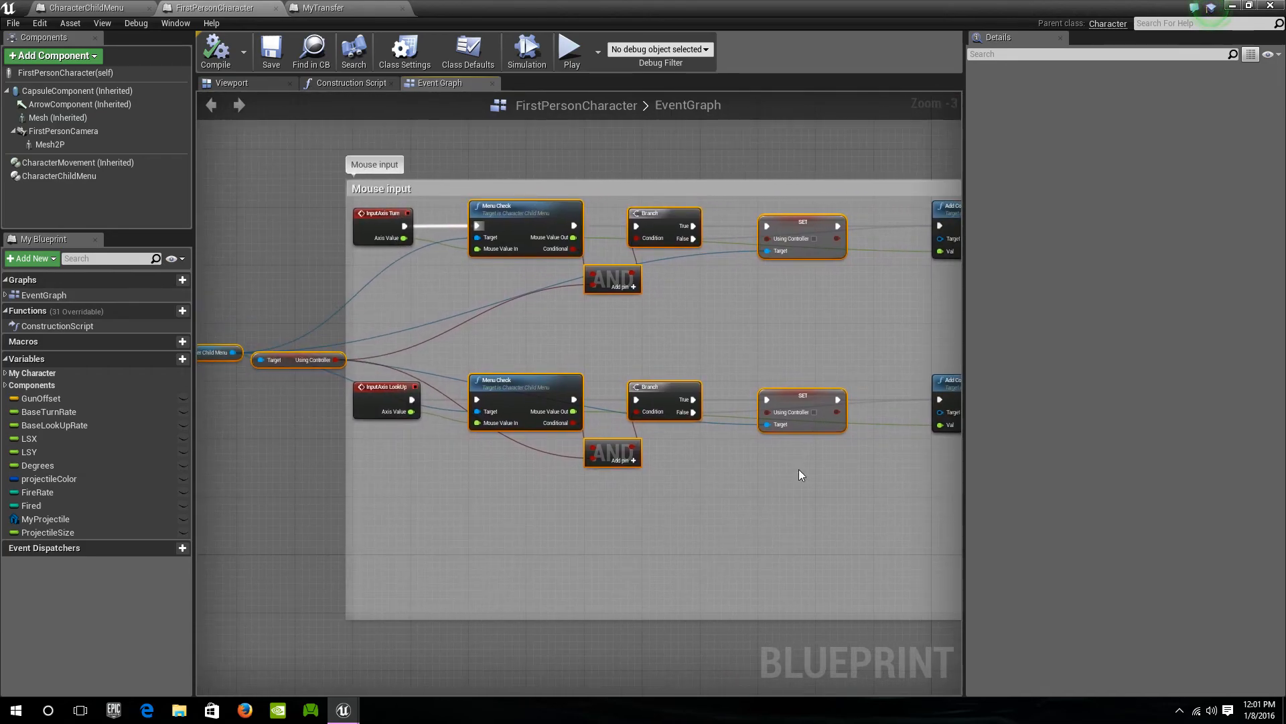
In MyTransfer's event graph, move the Mouse input group to an empty area and enlarge its comment box
click(332, 11)
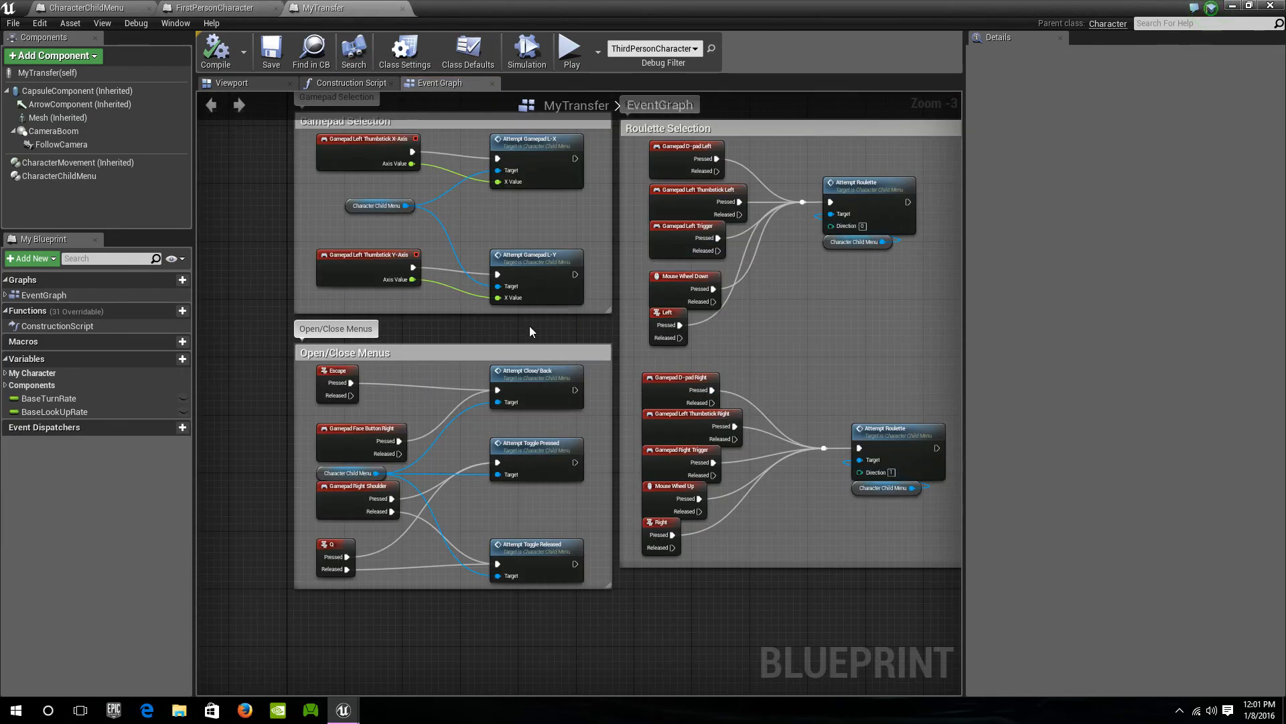
right_drag(388, 194, 420, 512)
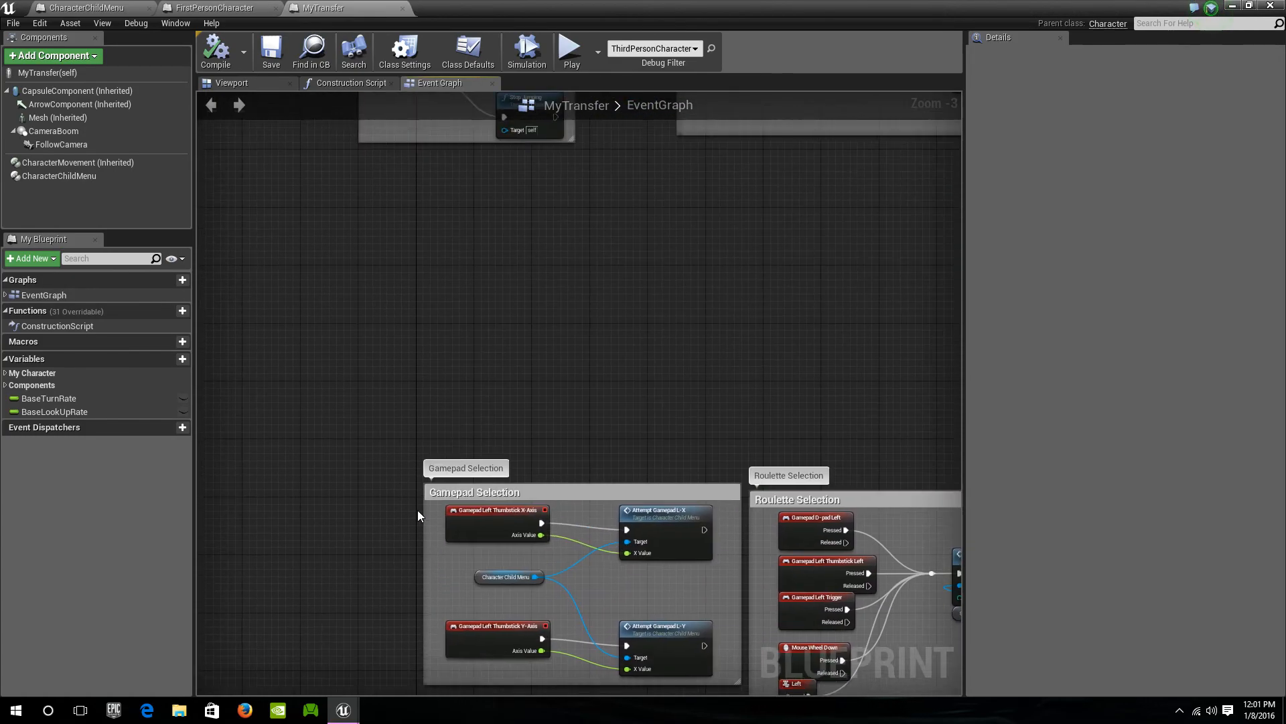
scroll(420, 512, down, 3)
right_drag(450, 266, 601, 369)
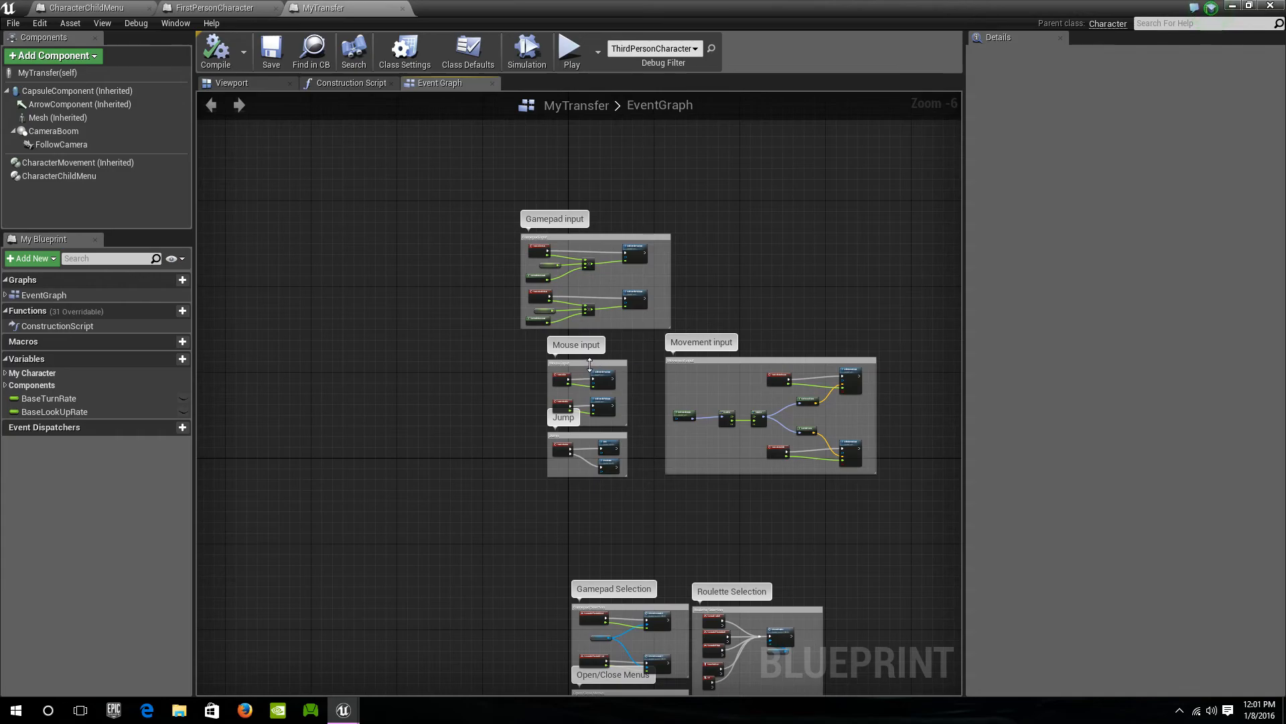
drag(589, 364, 309, 253)
scroll(337, 293, up, 4)
right_drag(316, 296, 588, 424)
scroll(638, 379, down, 1)
drag(624, 362, 1049, 615)
Spread out the Mouse input group, lowering the LookUp nodes and moving both Add Controller nodes to the far end of the box
right_drag(690, 405, 572, 394)
drag(561, 392, 353, 543)
click(471, 512)
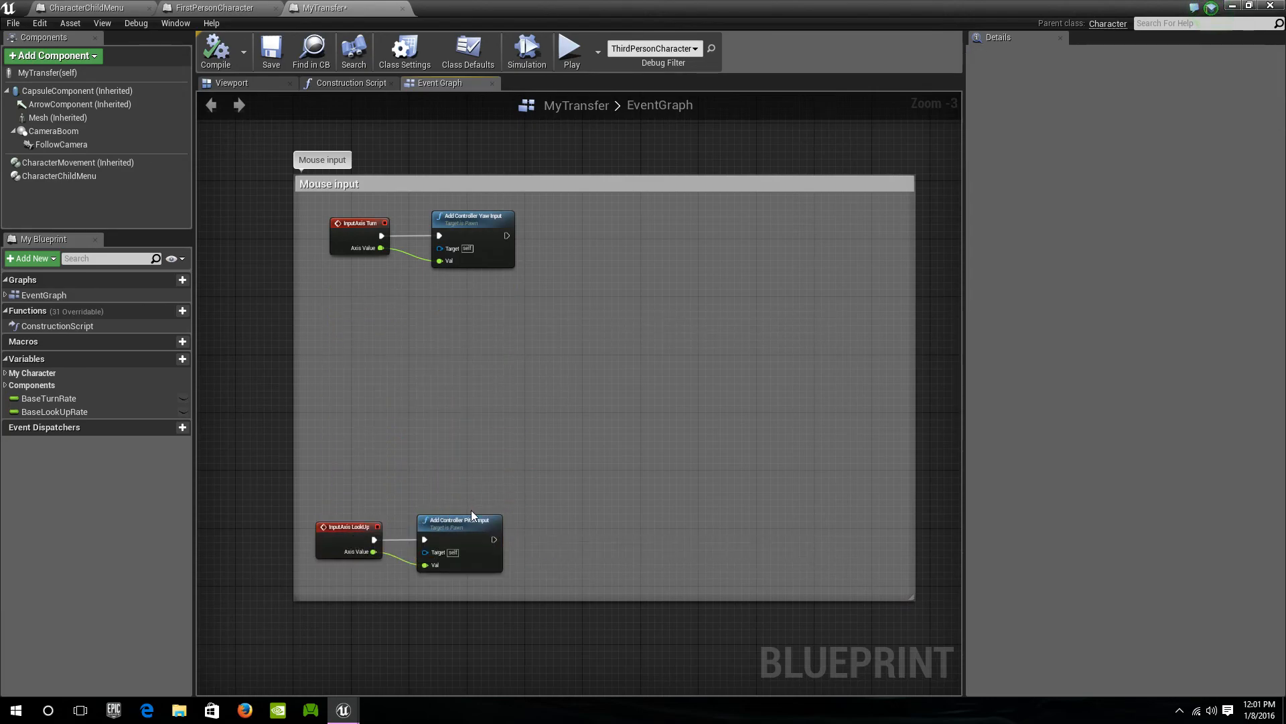
drag(473, 528, 863, 530)
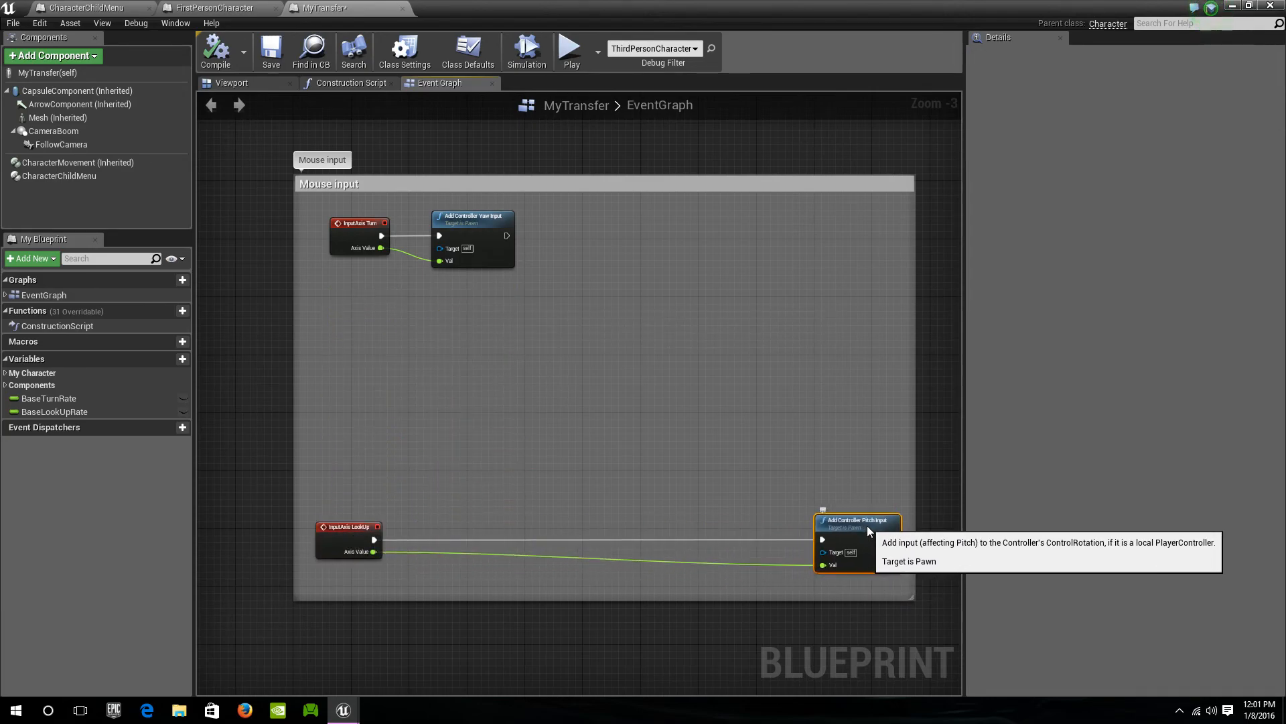
drag(493, 229, 861, 227)
Paste the copied menu-check nodes into the Mouse input group and align them between InputAxis Turn and Add Controller Yaw Input
click(413, 412)
key(ctrl+v)
drag(422, 312, 495, 221)
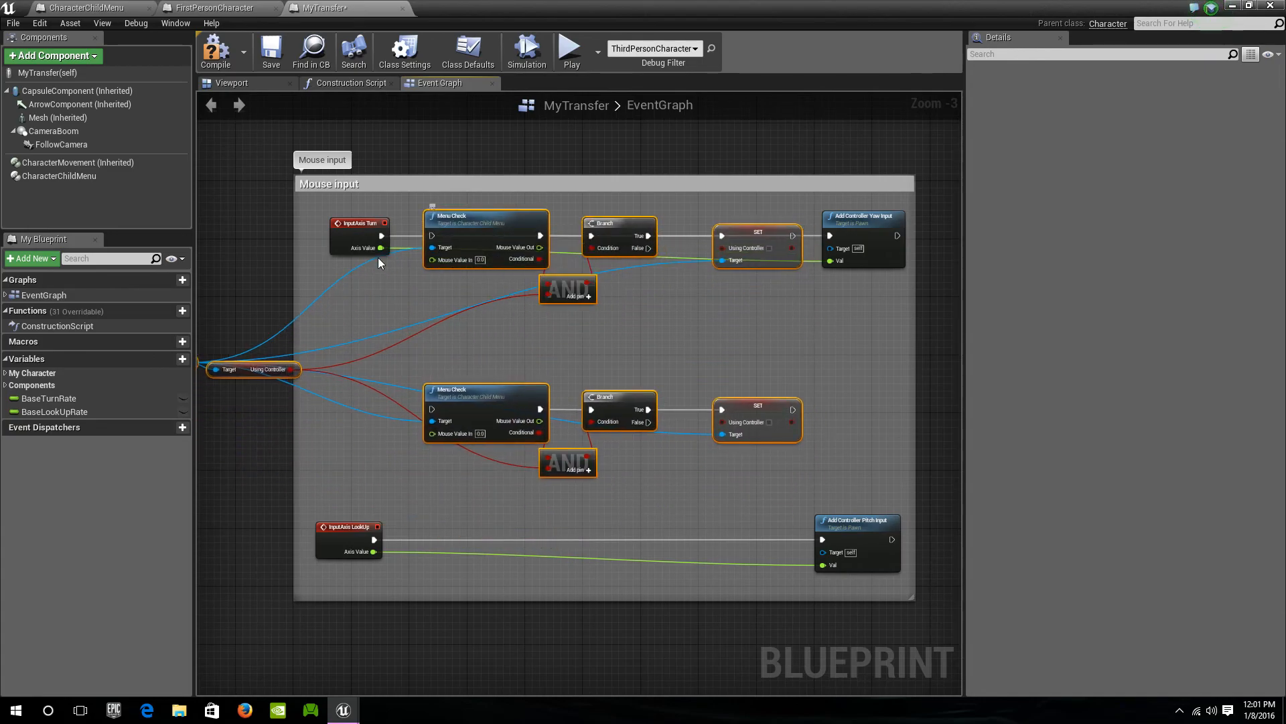
Wire InputAxis Turn's execution and axis value through Menu Check, with SET and Mouse Value Out feeding Add Controller Yaw Input
ctrl+drag(382, 236, 789, 238)
drag(435, 236, 443, 261)
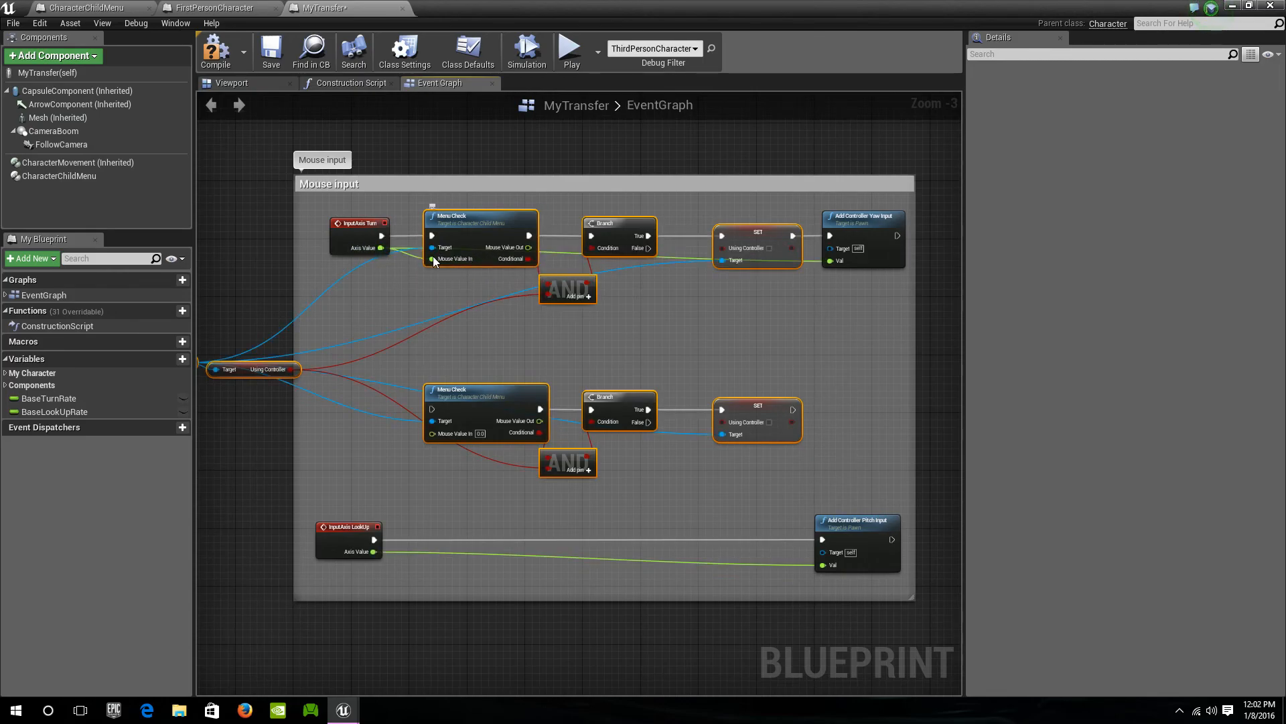
drag(529, 248, 838, 260)
Align the LookUp nodes with the second pasted row and wire them through Menu Check and SET into Add Controller Pitch Input
drag(826, 586, 352, 395)
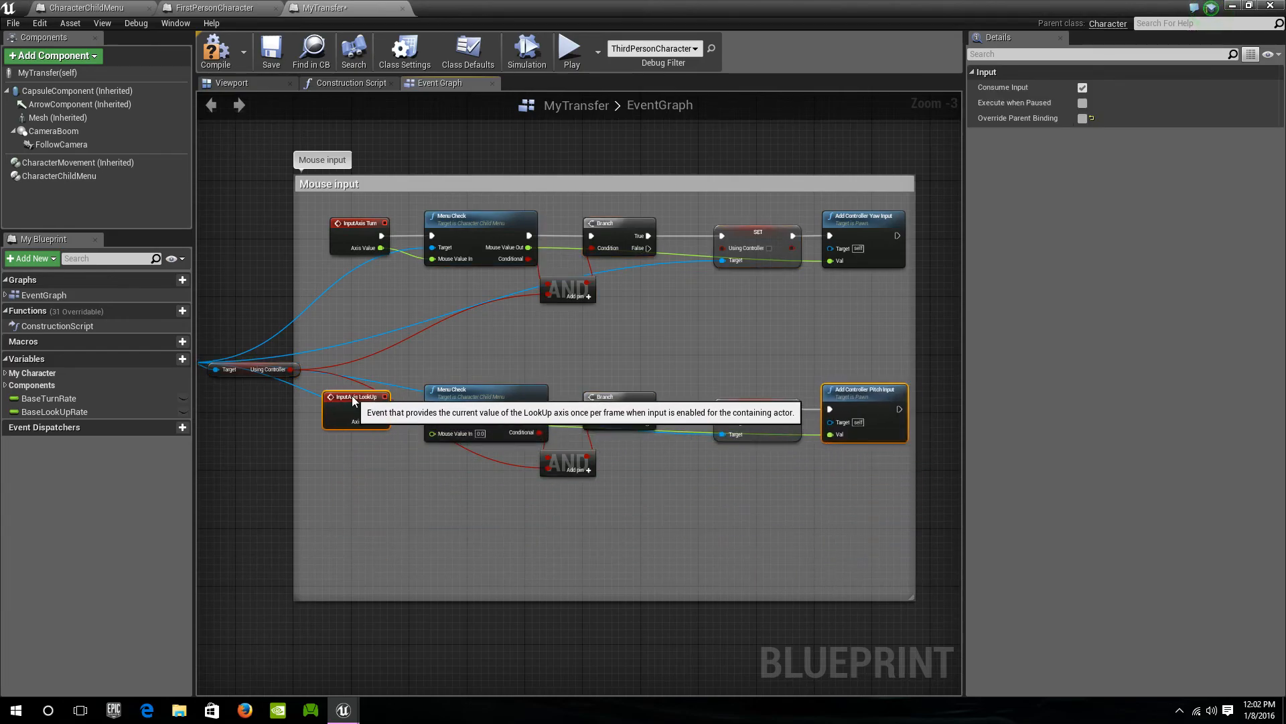
click(391, 444)
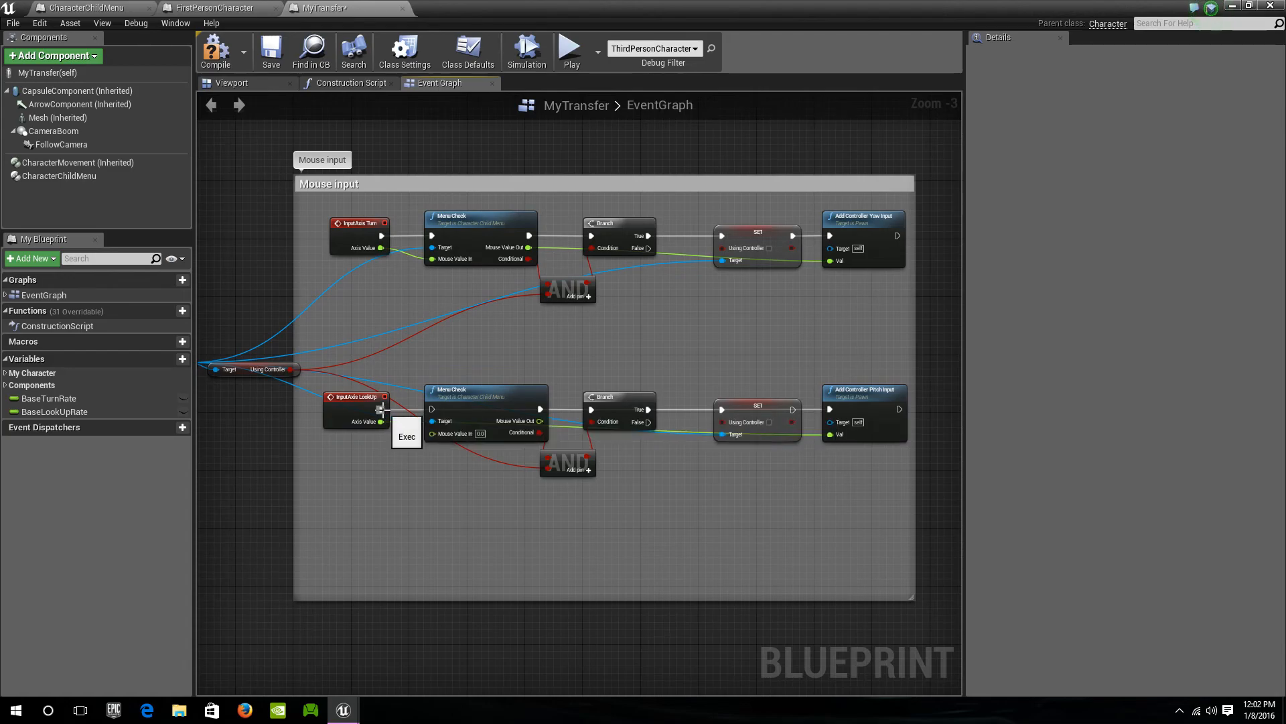
drag(382, 422, 433, 433)
drag(529, 421, 830, 409)
Examine the pasted Character Child Menu and Using Controller nodes and the CharacterChildMenu component they reference
scroll(778, 557, down, 1)
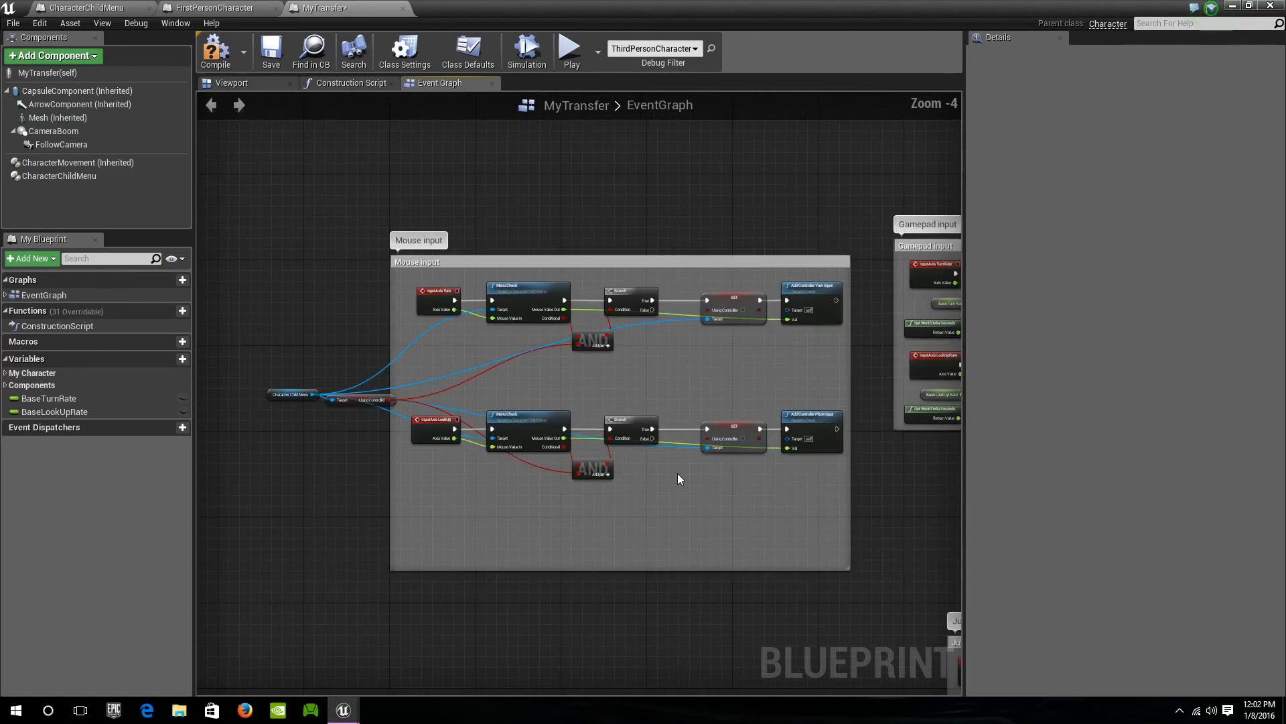
right_drag(677, 473, 729, 467)
scroll(343, 383, up, 4)
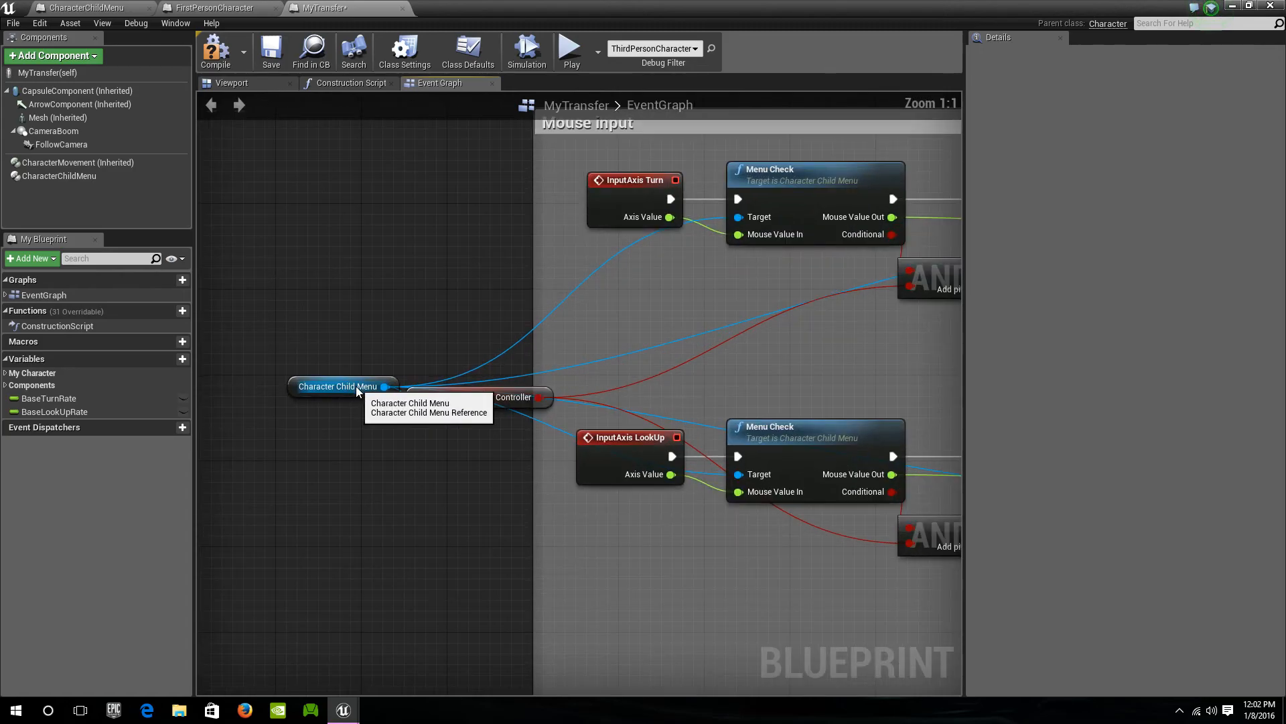
click(296, 388)
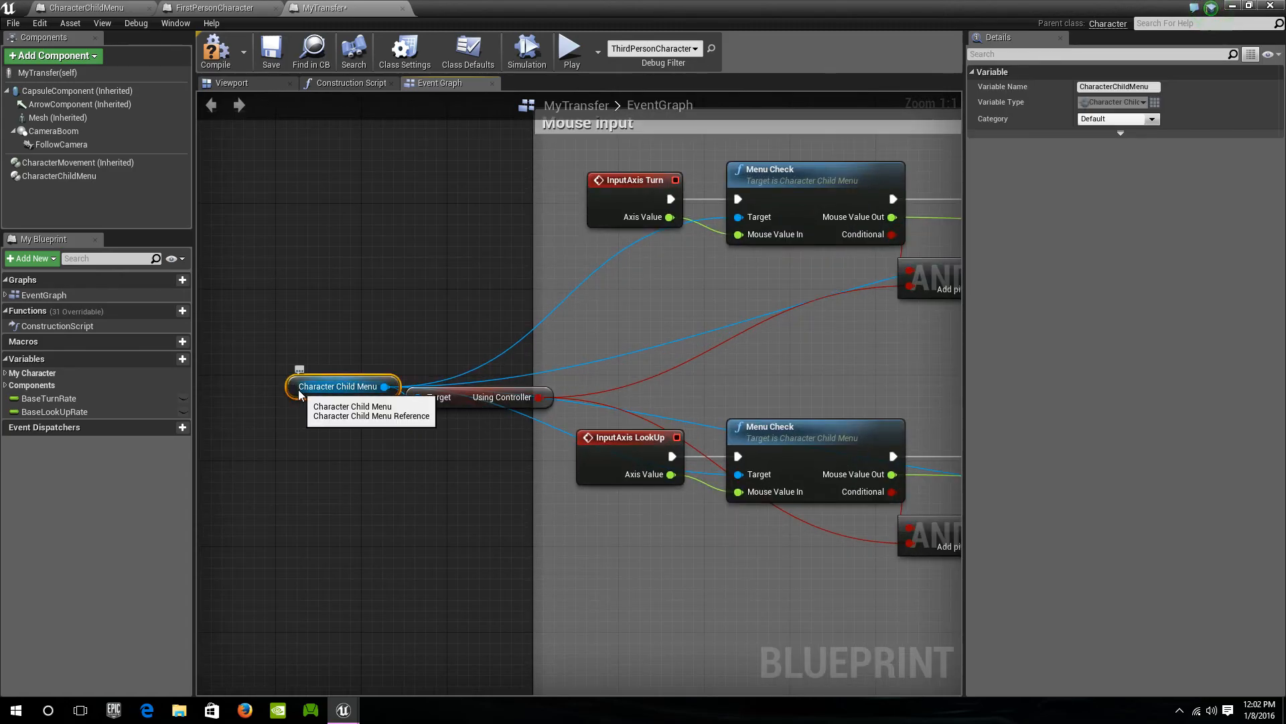
click(65, 176)
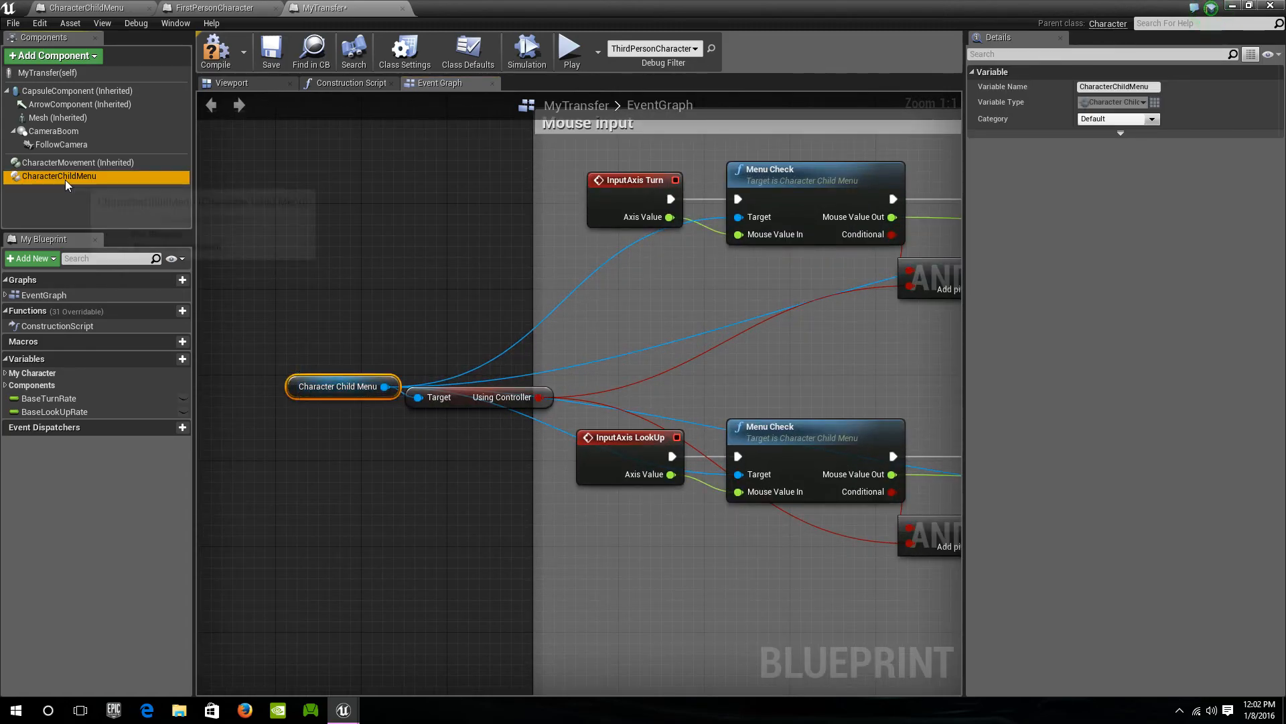
click(295, 386)
drag(292, 316, 488, 485)
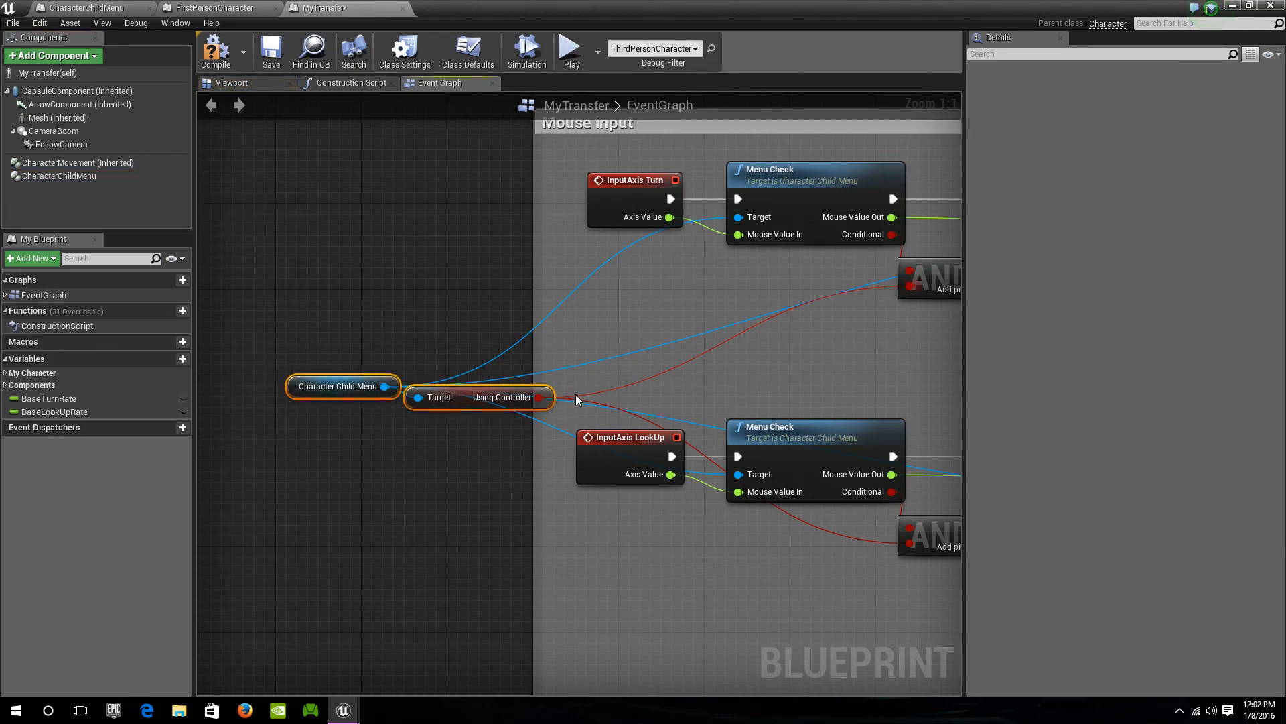
right_drag(576, 394, 476, 340)
Connect the False outputs of both Mouse input Branch nodes to Add Controller Pitch Input and Add Controller Yaw Input
scroll(476, 341, down, 2)
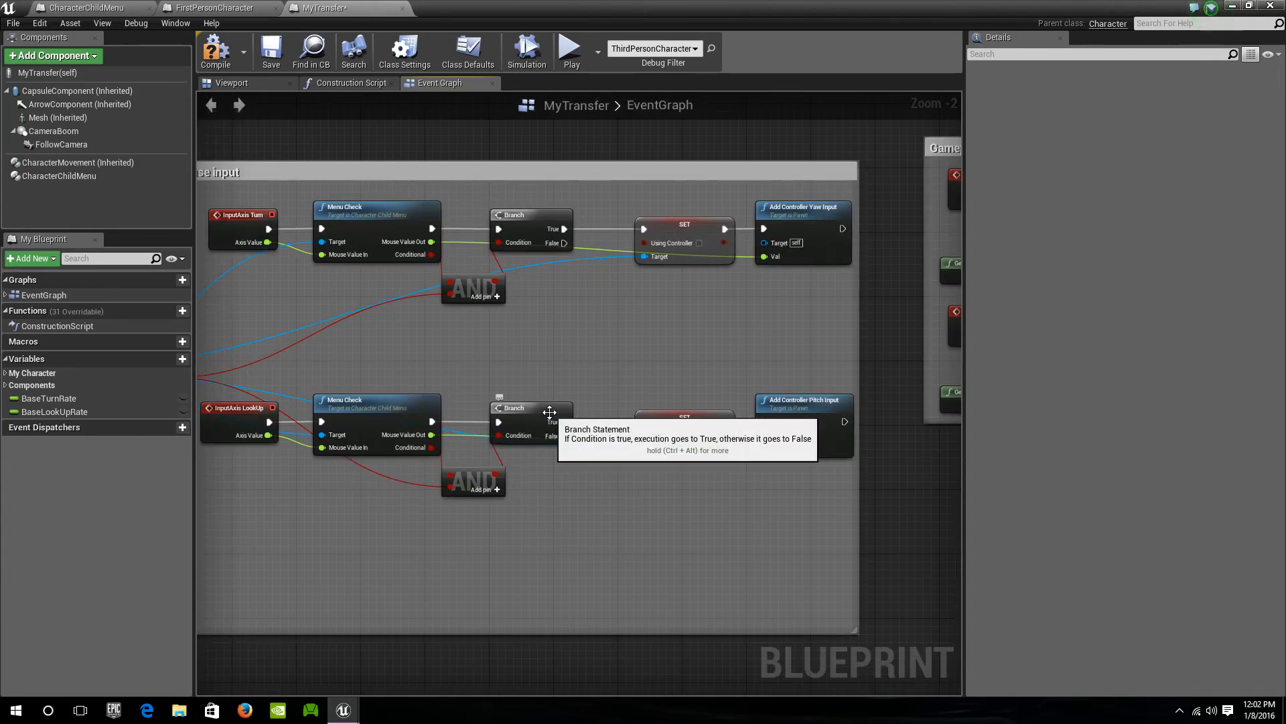
drag(564, 436, 764, 421)
drag(564, 242, 765, 229)
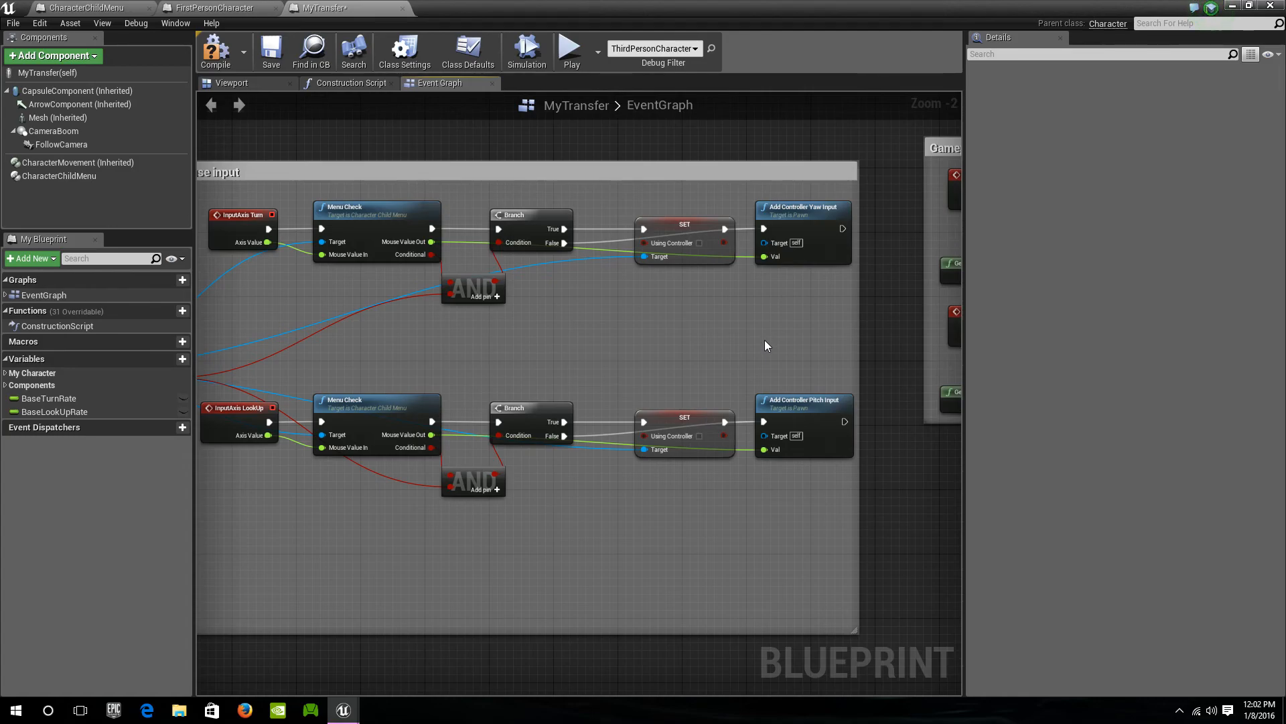
Move the Gamepad input group higher in the graph and widen its comment box
scroll(620, 352, down, 2)
right_drag(666, 349, 388, 358)
right_drag(890, 308, 885, 387)
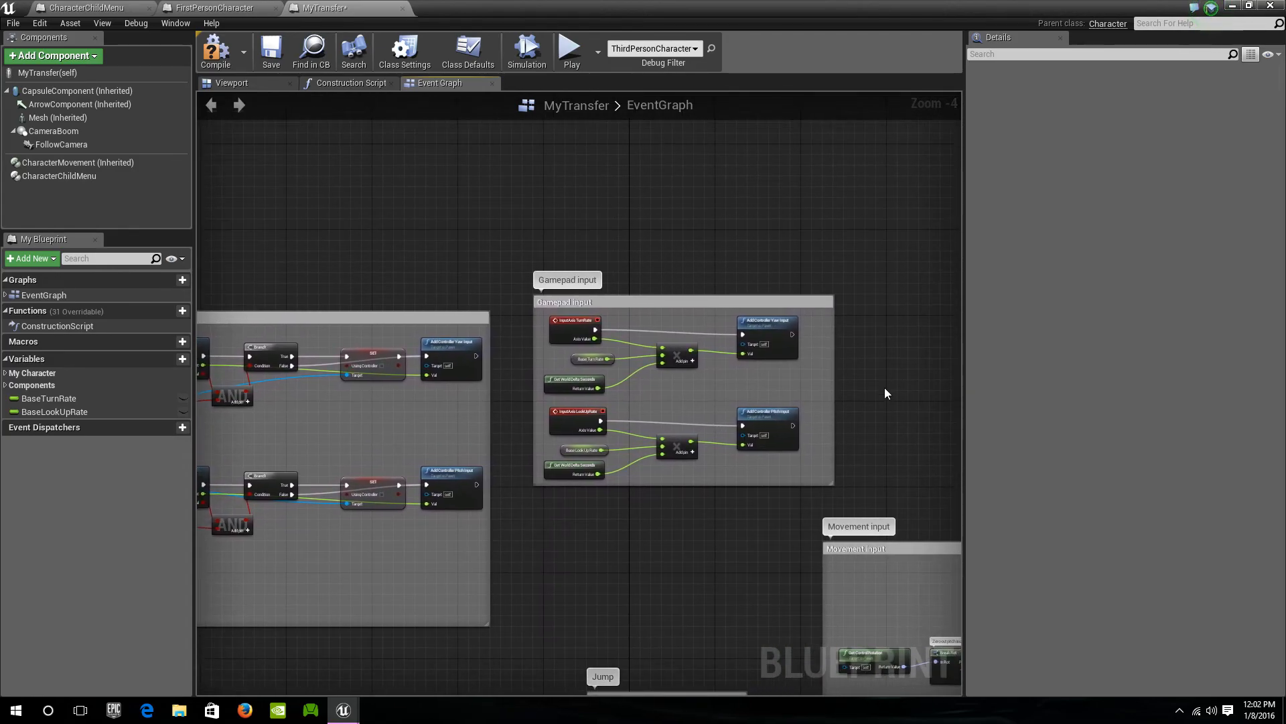
drag(881, 506, 534, 248)
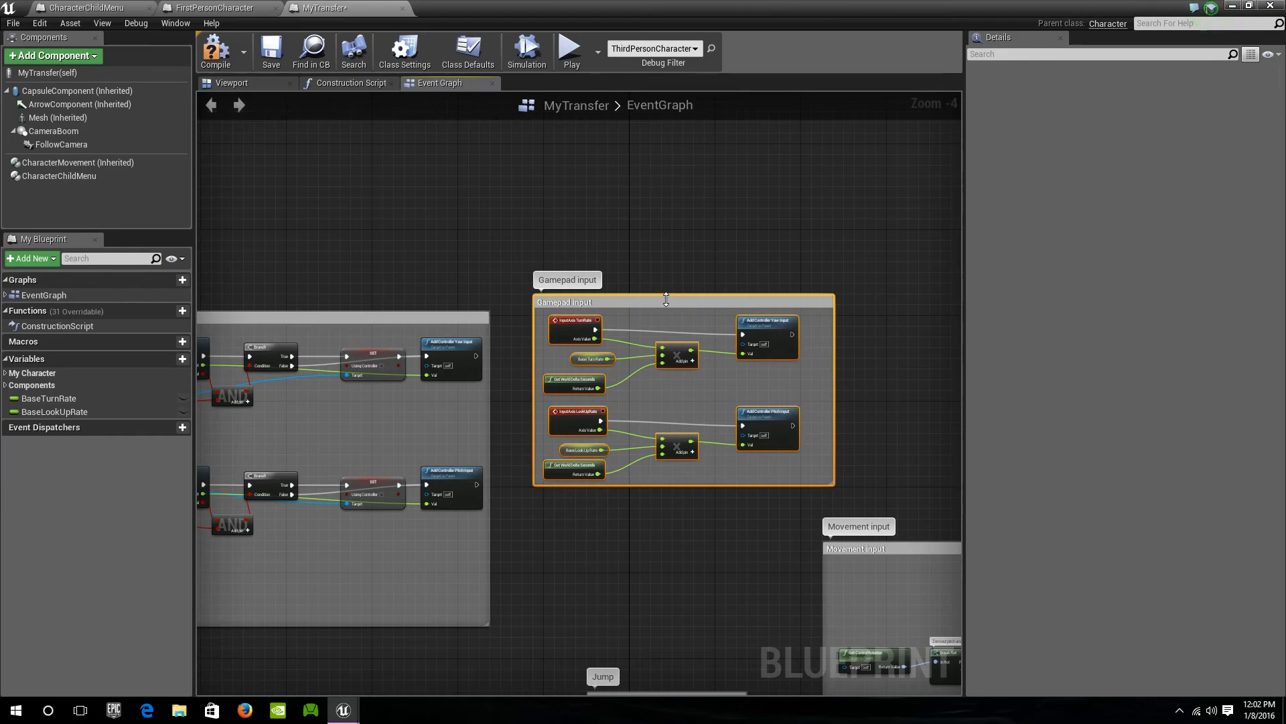
drag(666, 300, 656, 120)
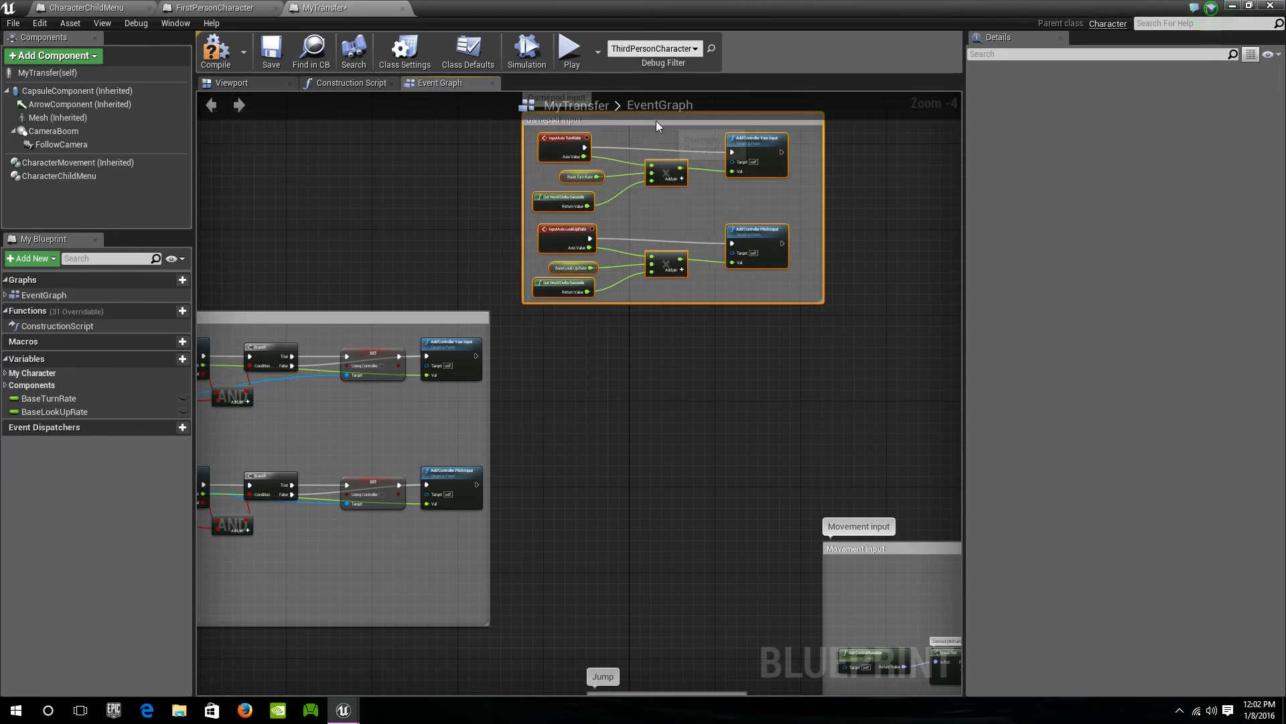
scroll(815, 230, down, 2)
right_drag(813, 287, 755, 339)
scroll(718, 360, up, 3)
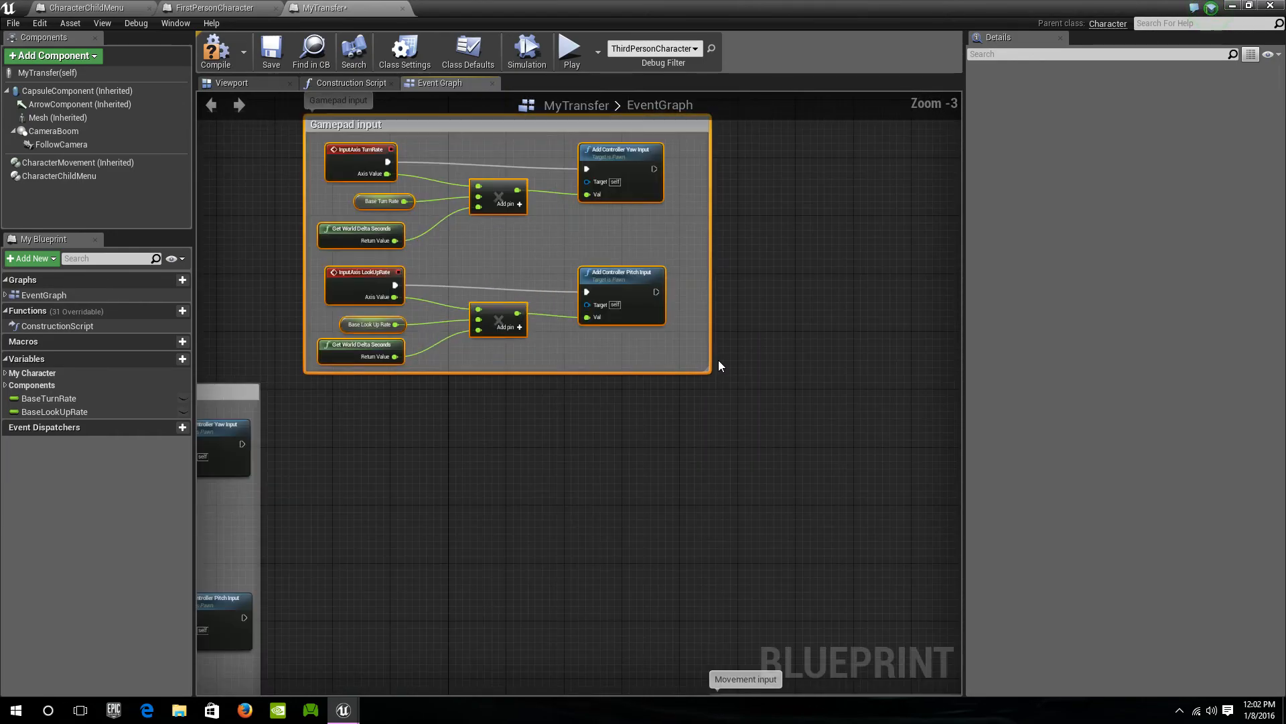
drag(713, 376, 995, 379)
Move the Gamepad input group's Add Controller Pitch and Yaw Input nodes to the far end of the widened box
scroll(874, 346, down, 2)
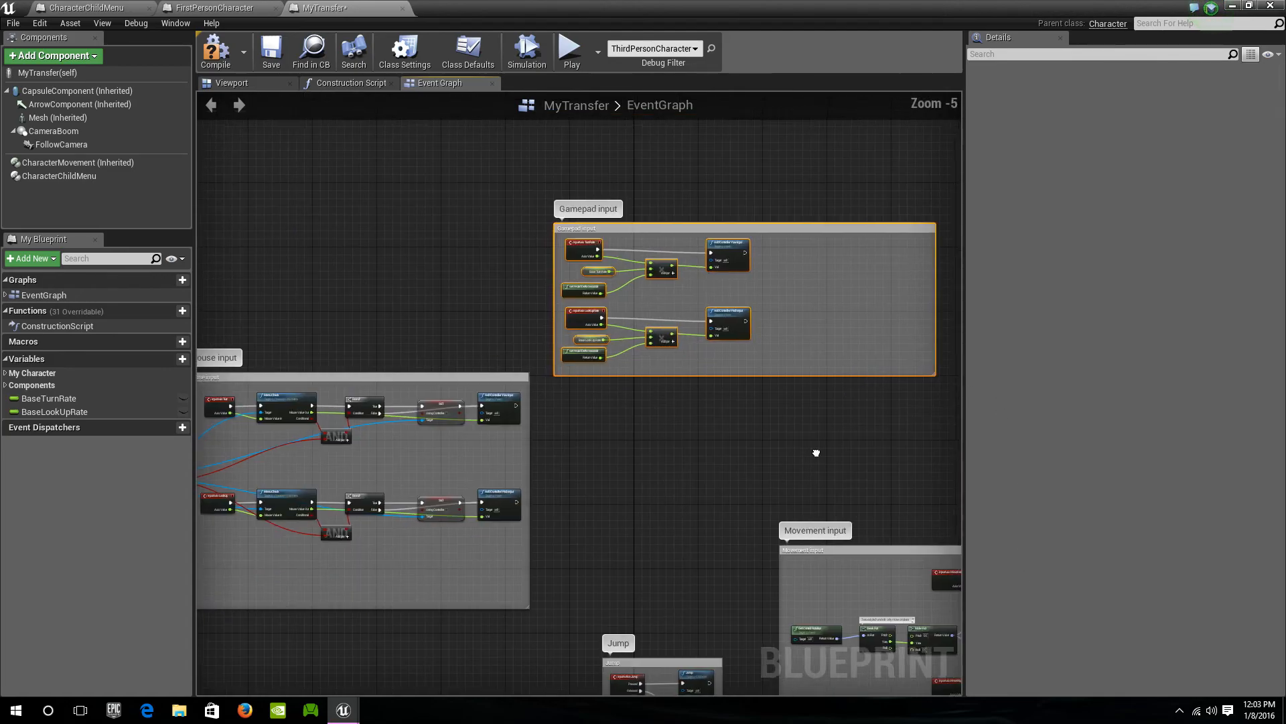
right_drag(816, 451, 769, 459)
click(764, 332)
drag(683, 318, 859, 346)
drag(687, 251, 874, 250)
click(720, 281)
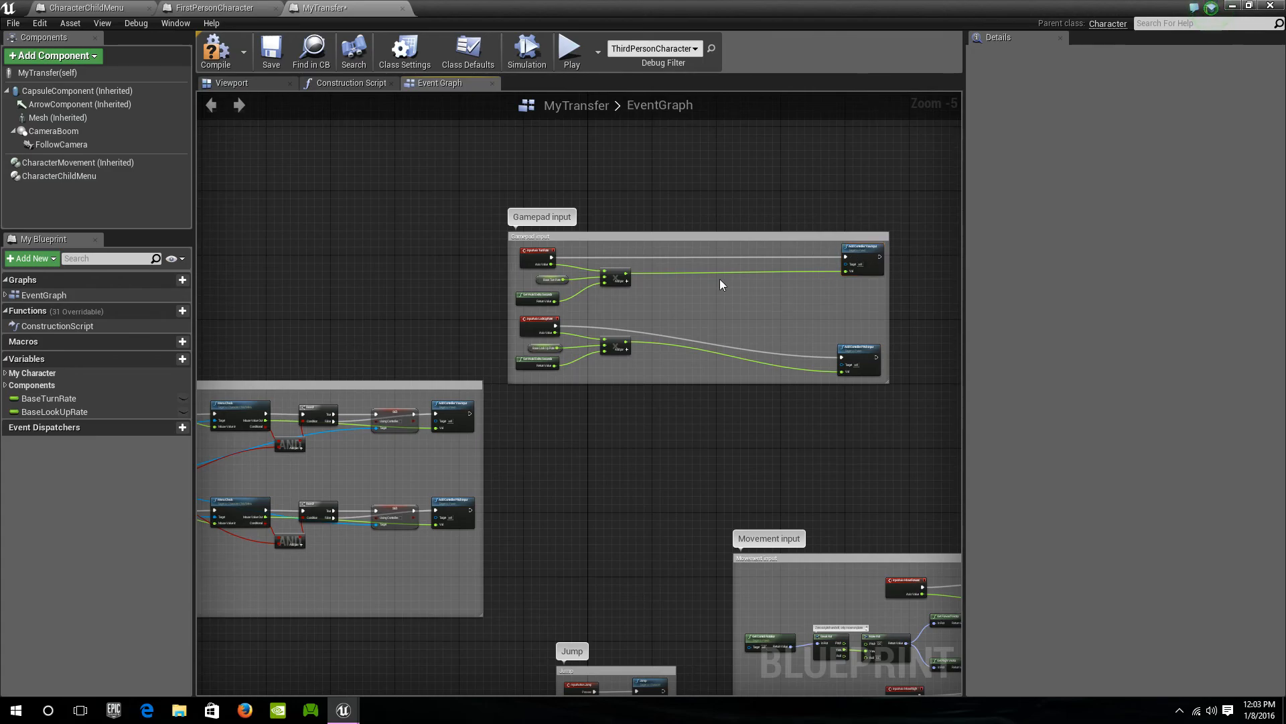
Paste the menu-check nodes into the Gamepad input group and place them before the Add Controller nodes
scroll(719, 279, up, 2)
key(ctrl+v)
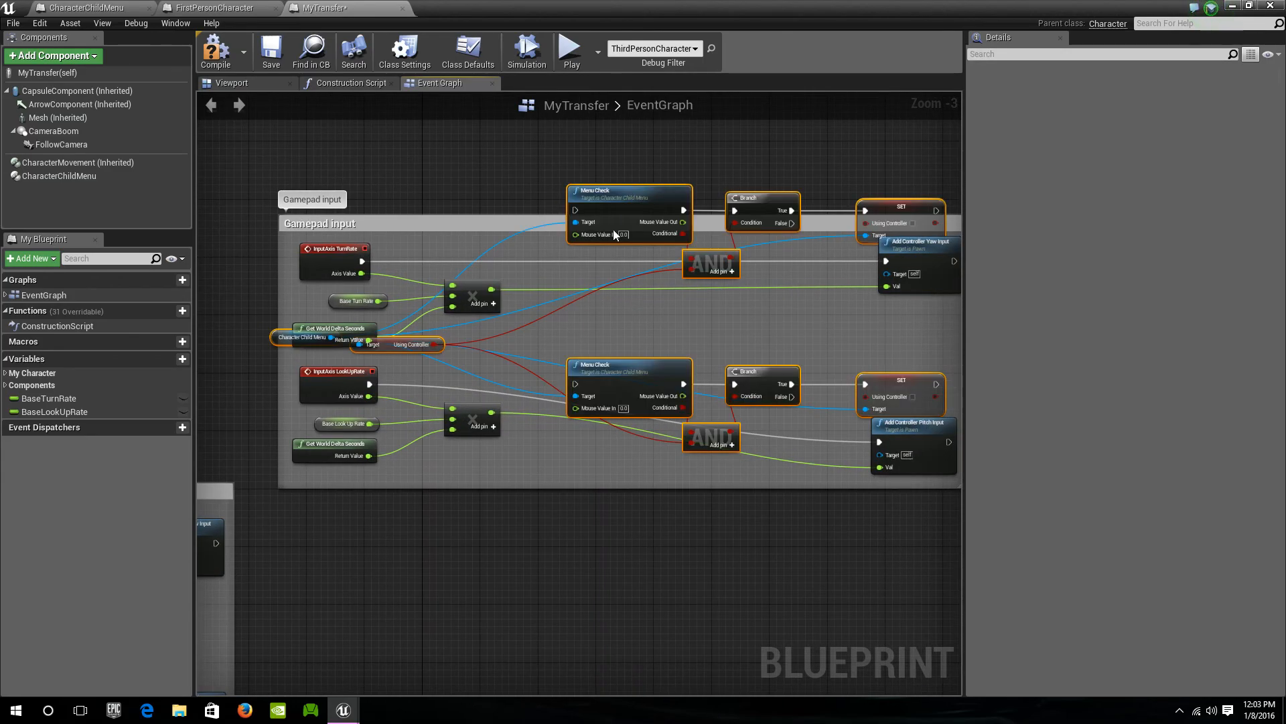
drag(612, 205, 532, 240)
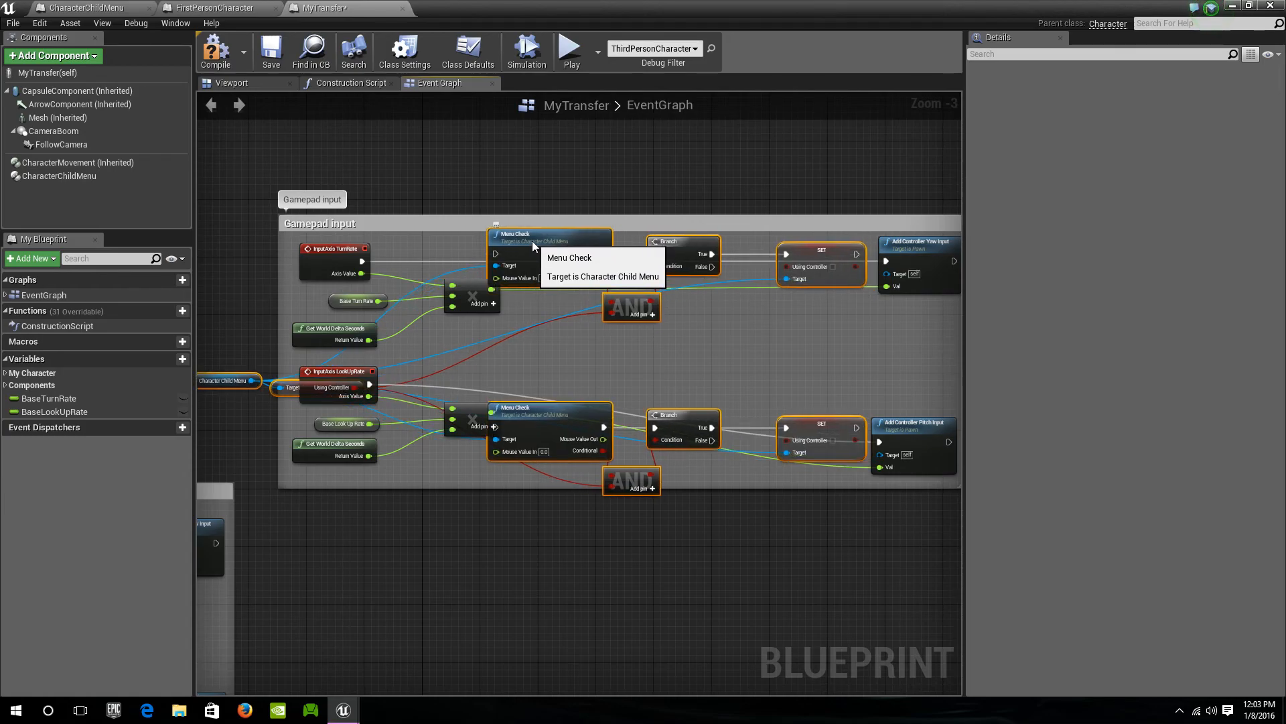
Wire InputAxis TurnRate and its multiplied value through Menu Check, routing SET and Branch False into Add Controller Yaw Input
drag(363, 262, 501, 256)
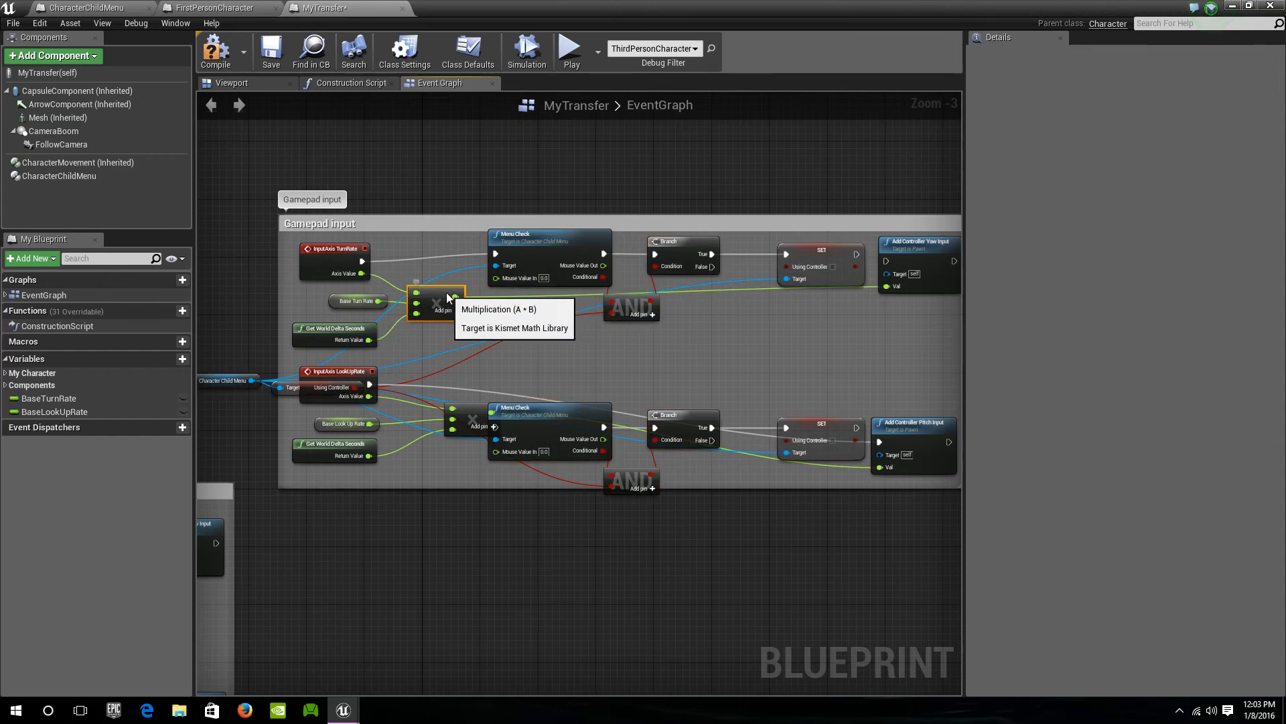
drag(455, 297, 499, 277)
drag(592, 266, 886, 260)
drag(712, 267, 886, 262)
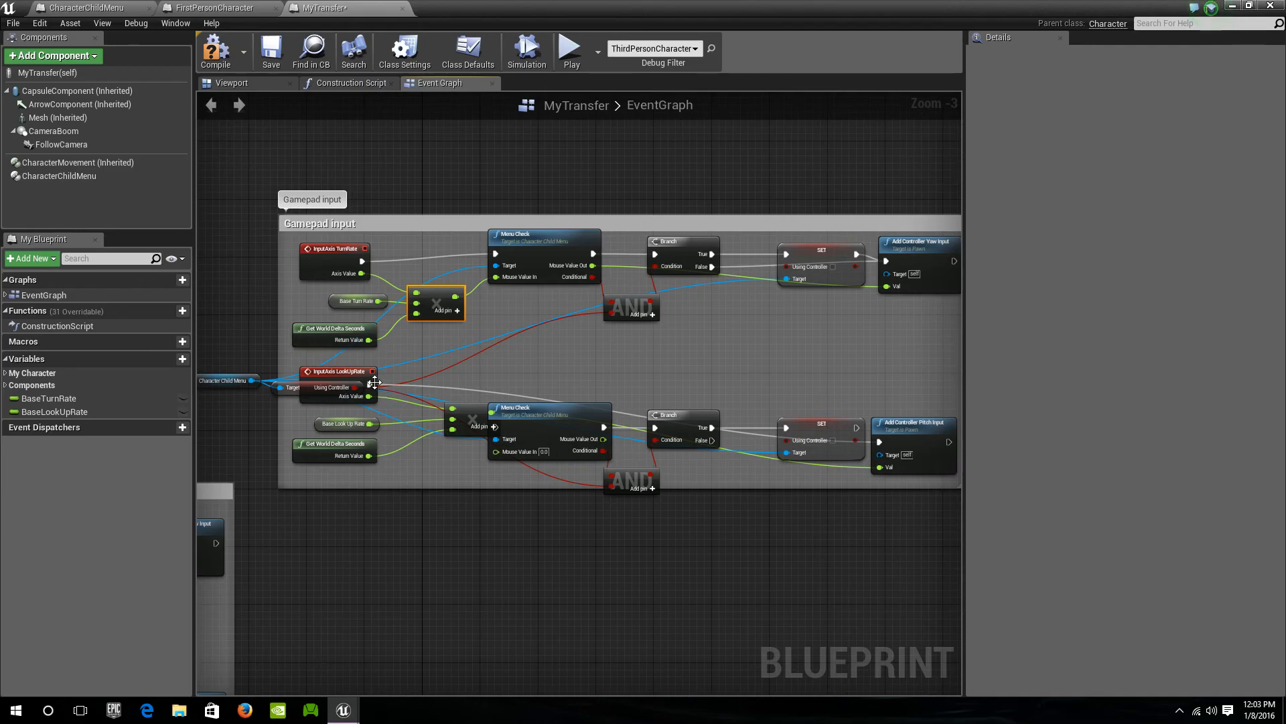
Wire InputAxis LookUpRate and its multiplied value through Menu Check, routing SET and Branch False into Add Controller Pitch Input
drag(477, 406, 427, 419)
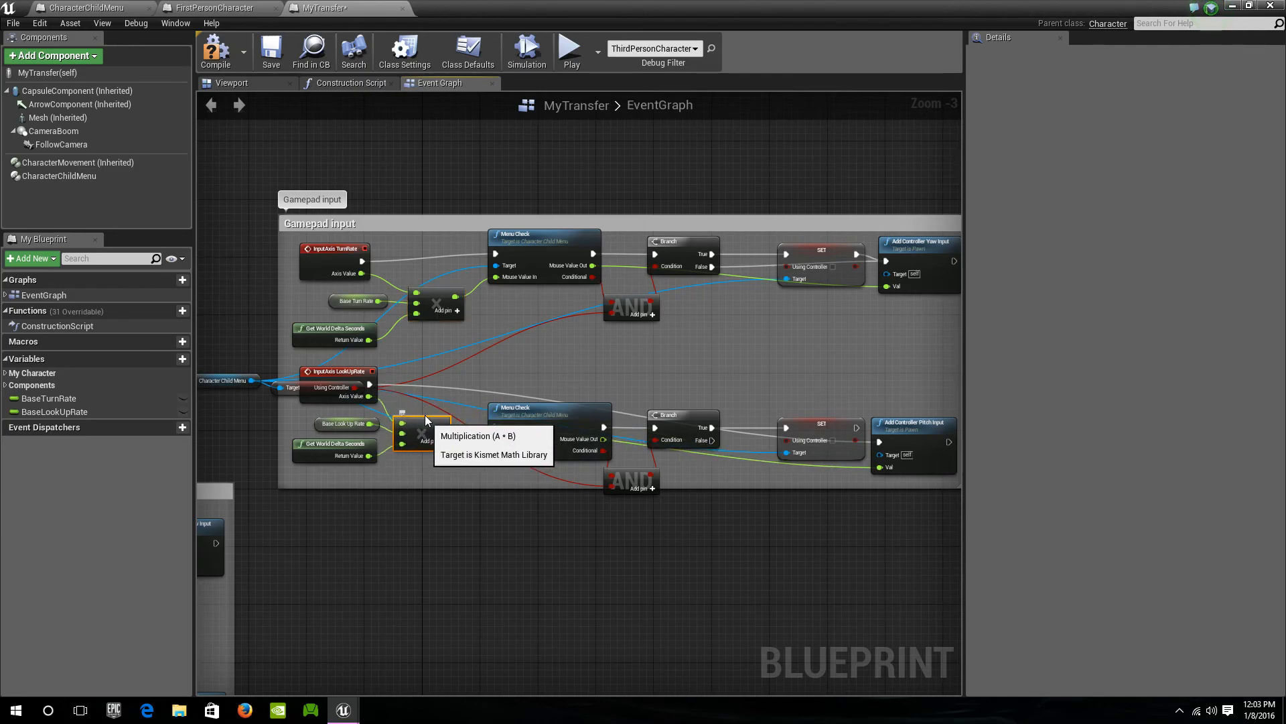
drag(369, 384, 498, 451)
drag(593, 437, 879, 468)
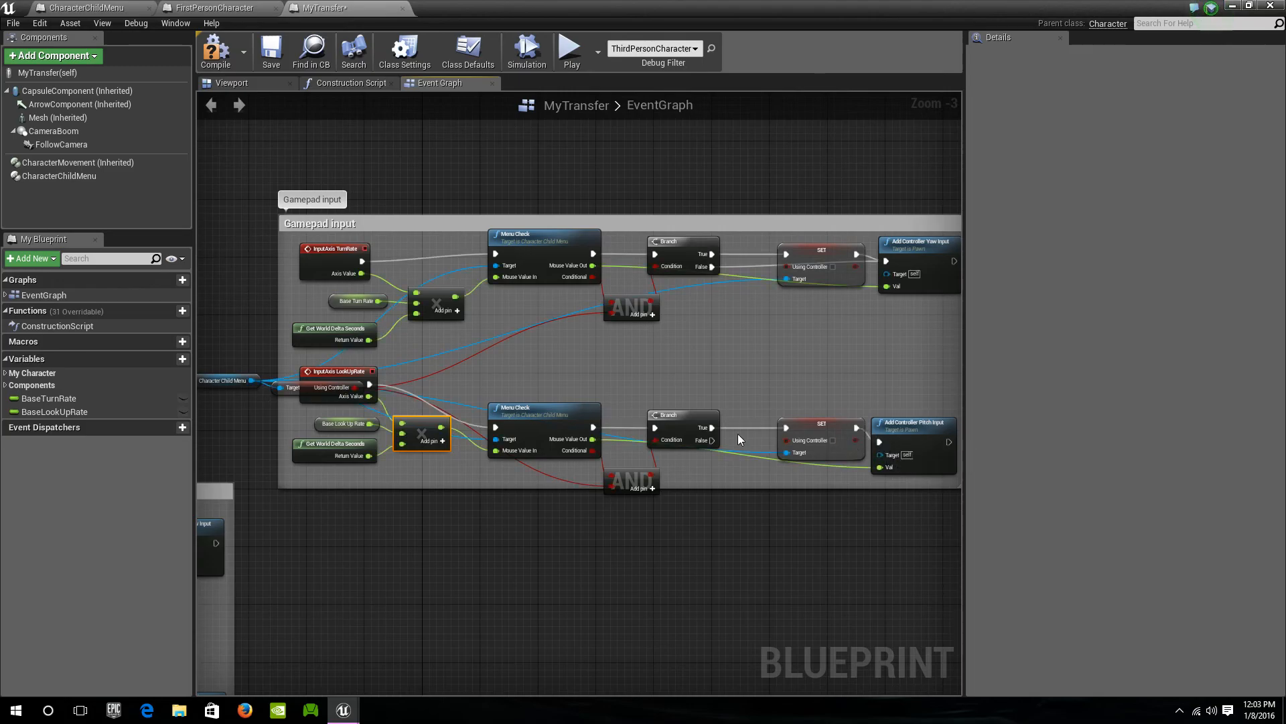
drag(713, 440, 838, 445)
drag(871, 440, 879, 442)
Check the rewired Gamepad input group, then compile and save the MyTransfer blueprint
scroll(628, 534, down, 2)
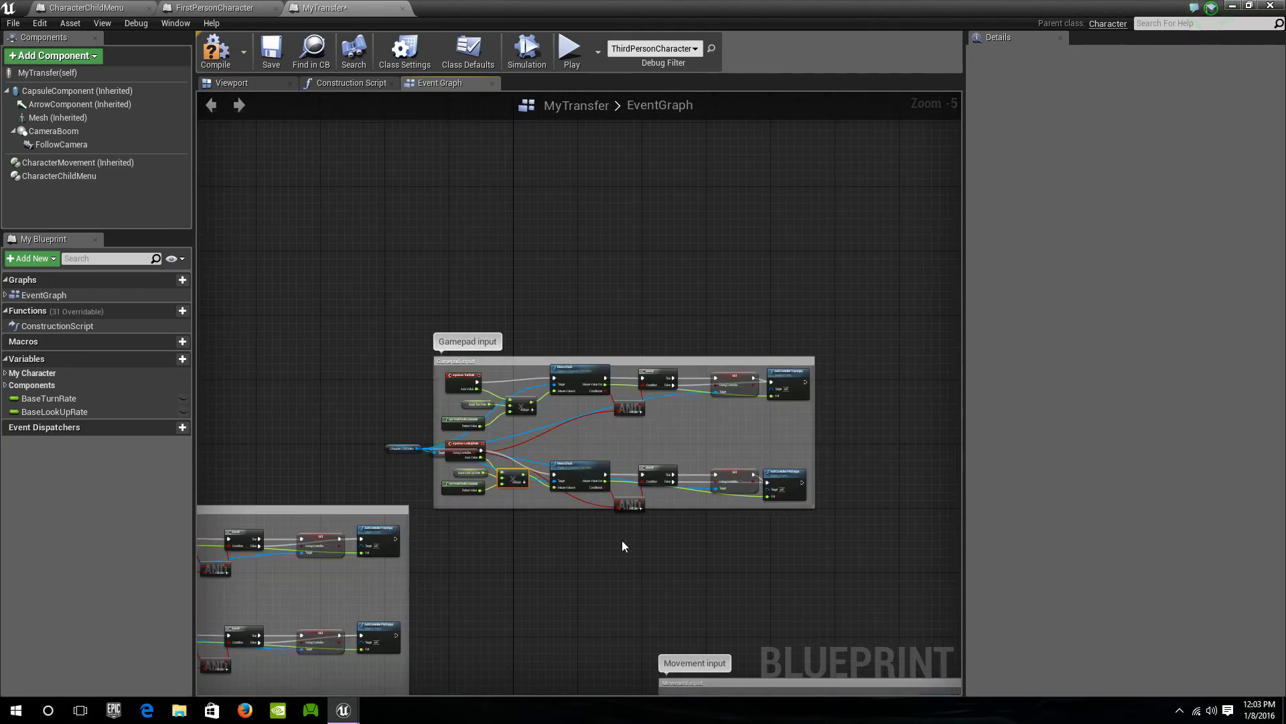
right_drag(489, 596, 521, 374)
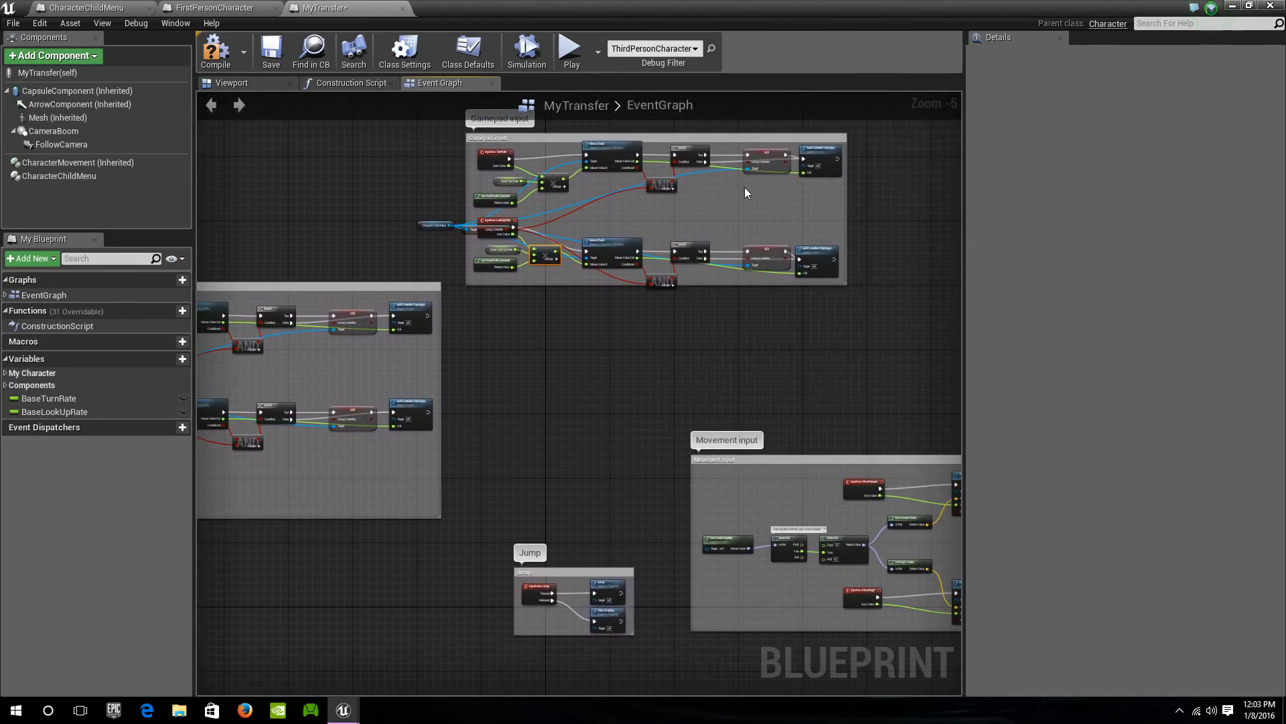
right_drag(741, 185, 735, 250)
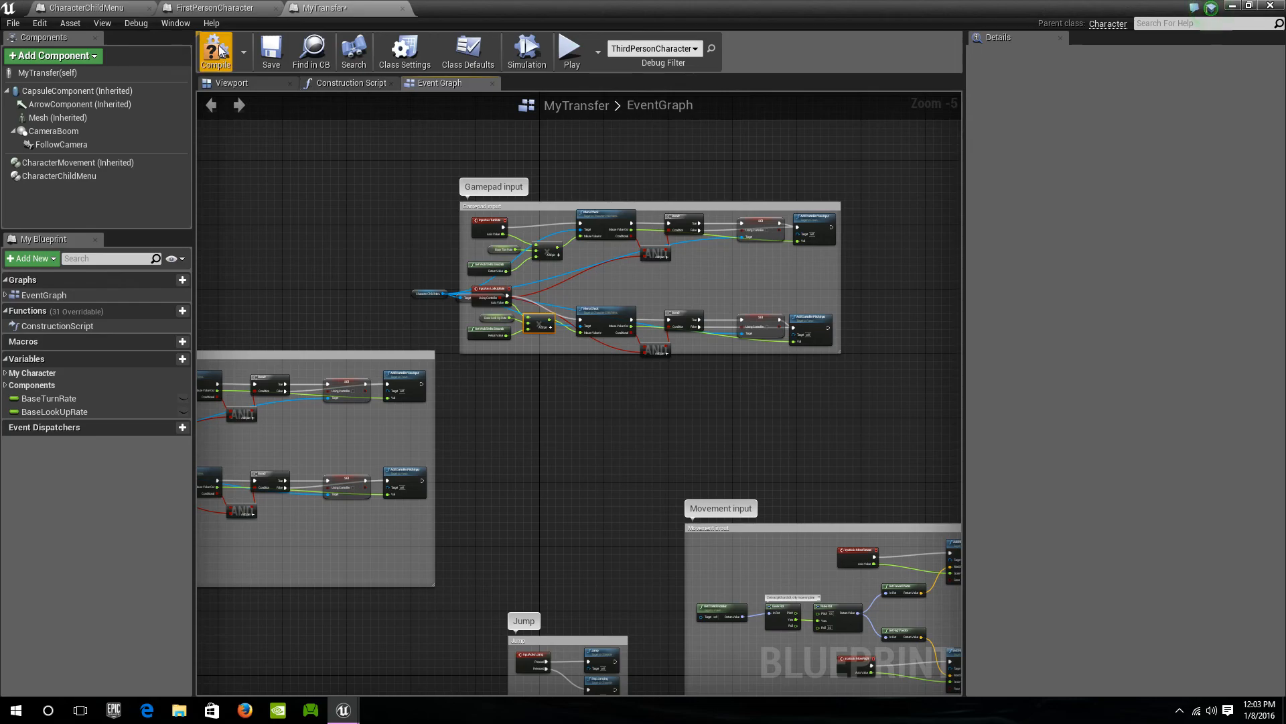
click(268, 52)
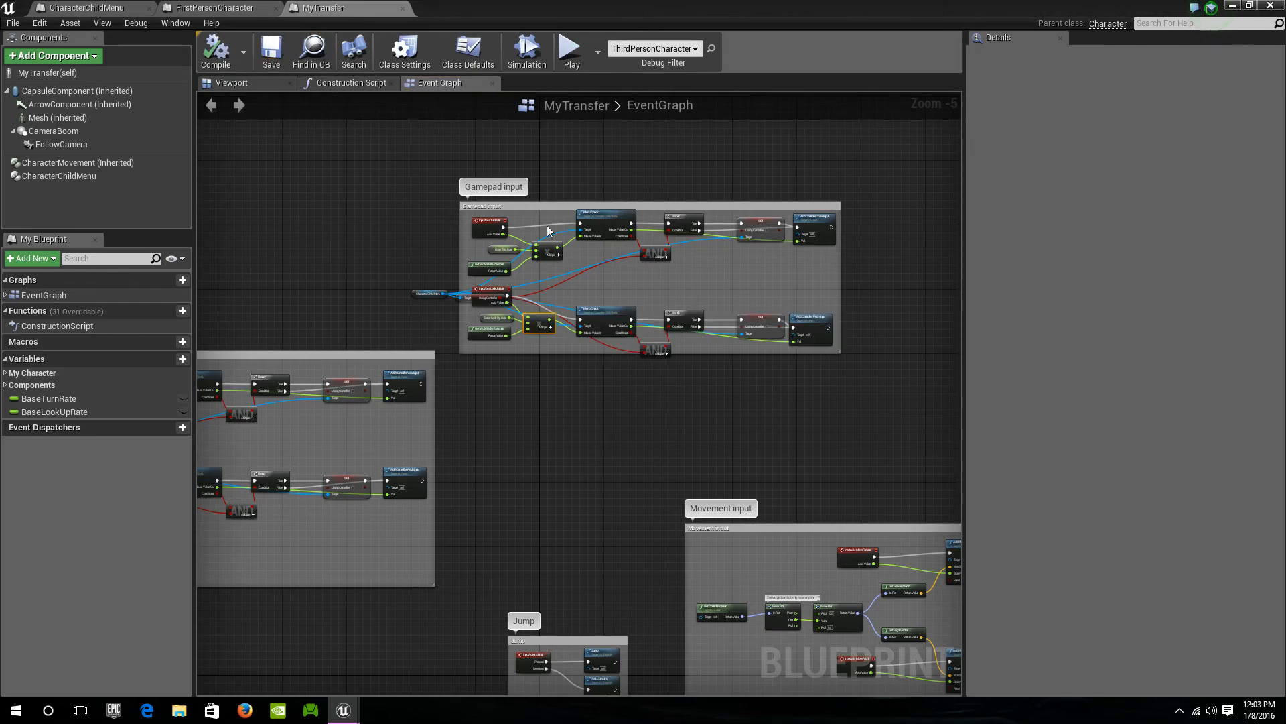
Move the InputAxis MoveForward and MoveRight events away from the Add Movement Input nodes in the Movement input group, making room between them
scroll(802, 280, up, 3)
right_drag(969, 320, 1252, 150)
scroll(906, 287, down, 2)
right_drag(863, 342, 1018, 383)
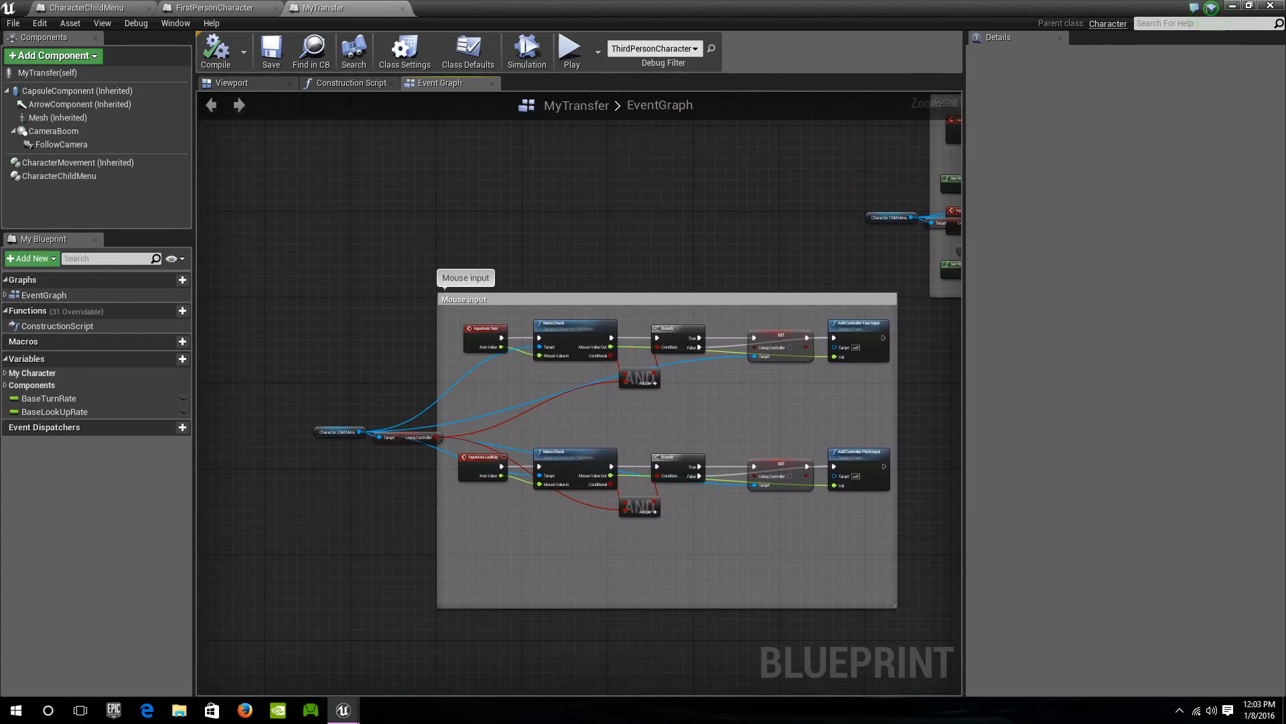
right_drag(466, 593, 262, 228)
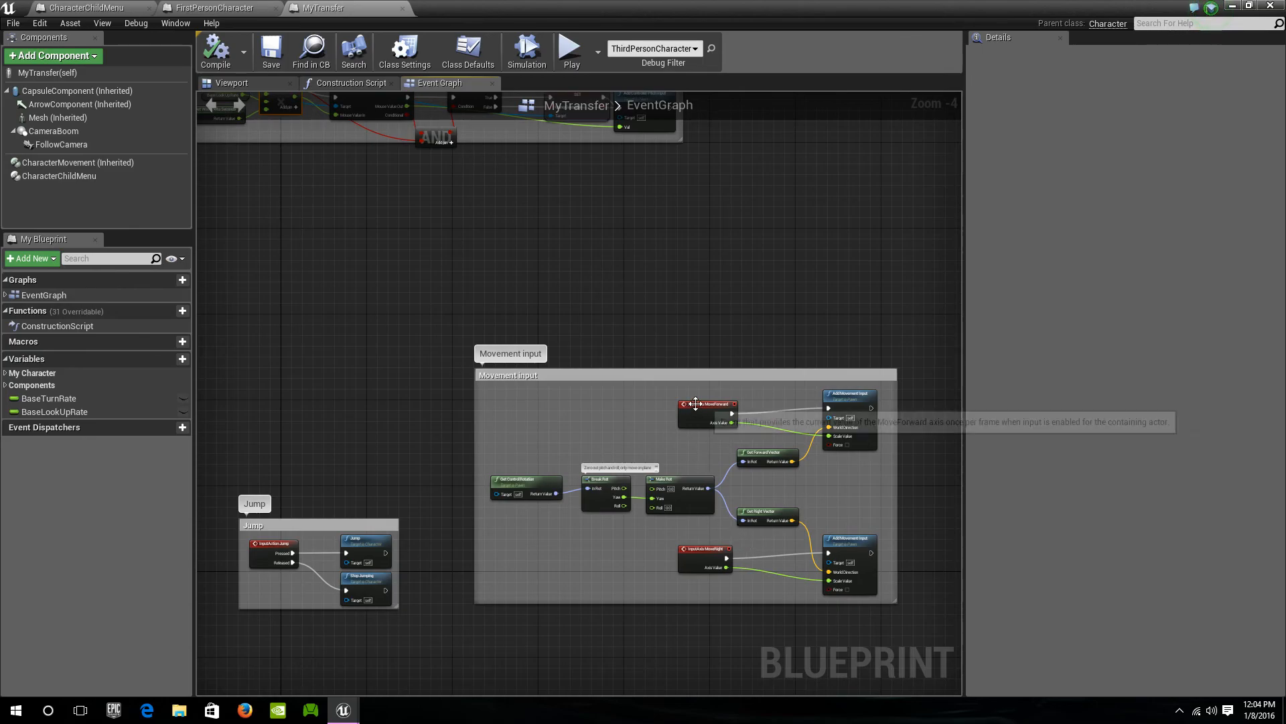
drag(695, 408, 514, 398)
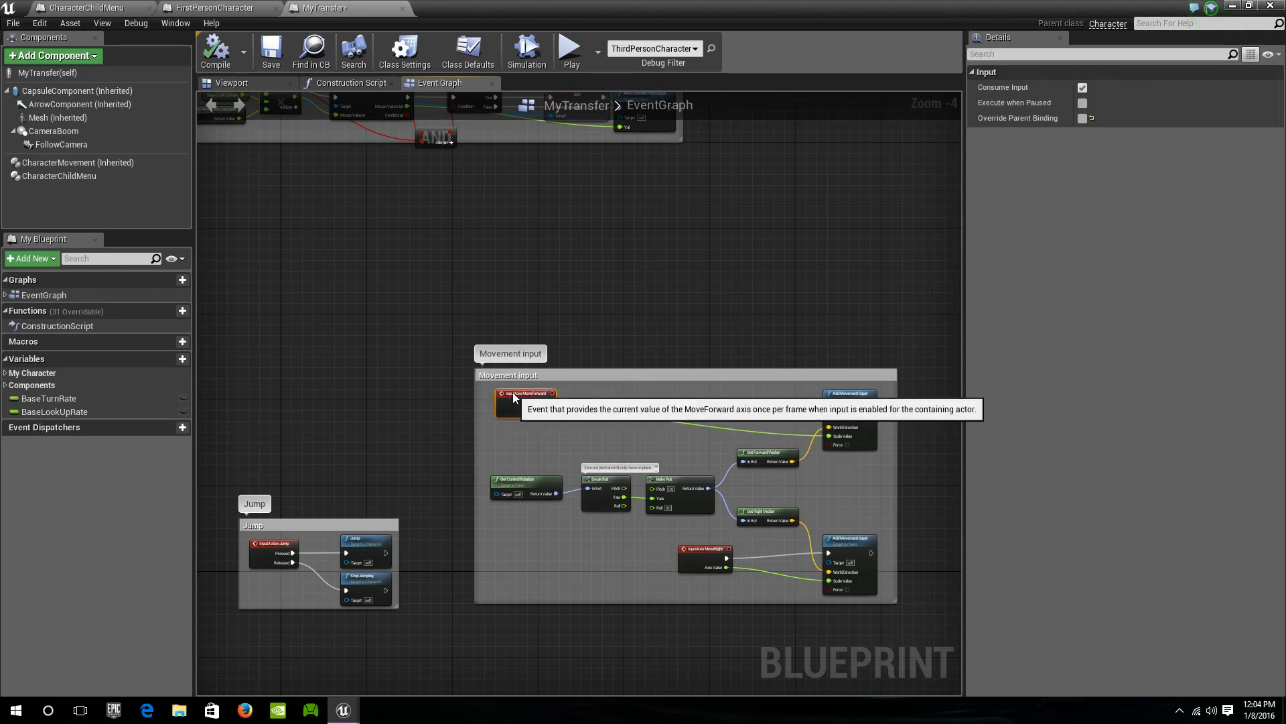
drag(688, 570, 500, 558)
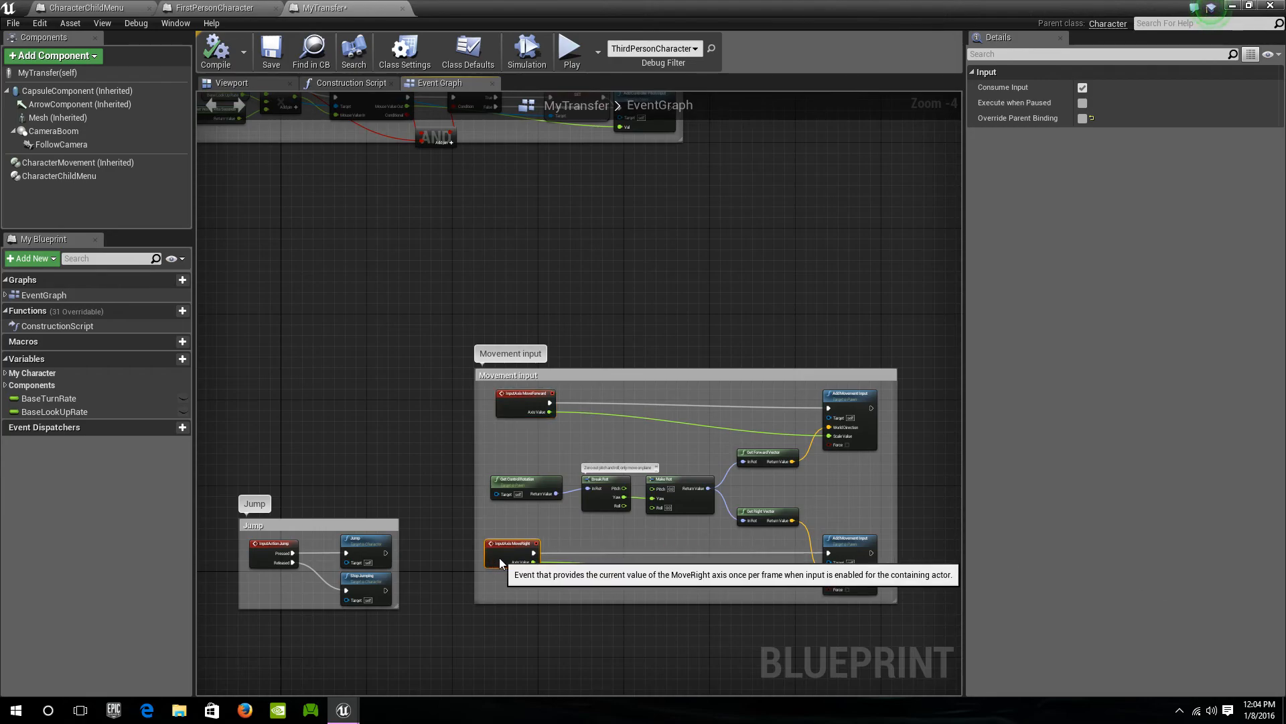
Paste the menu-check nodes into the Movement input group and delete both of its SET Using Controller nodes
click(678, 542)
key(ctrl+v)
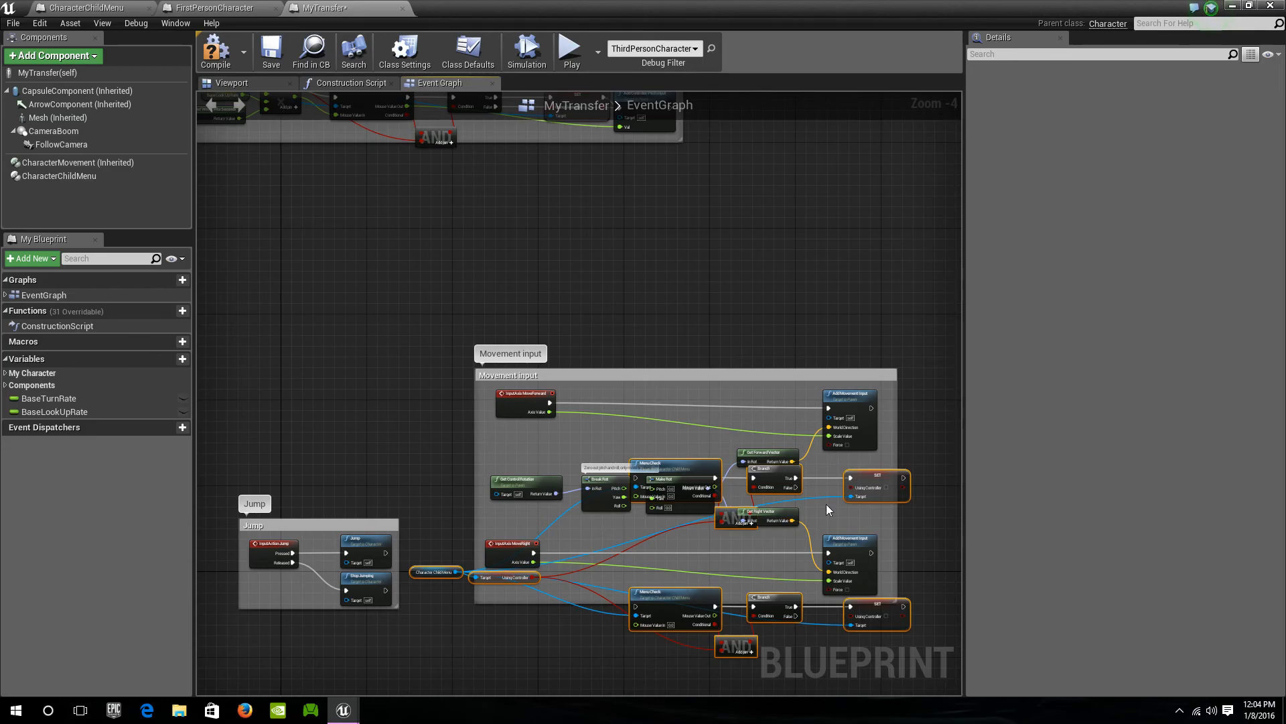
drag(880, 485, 853, 420)
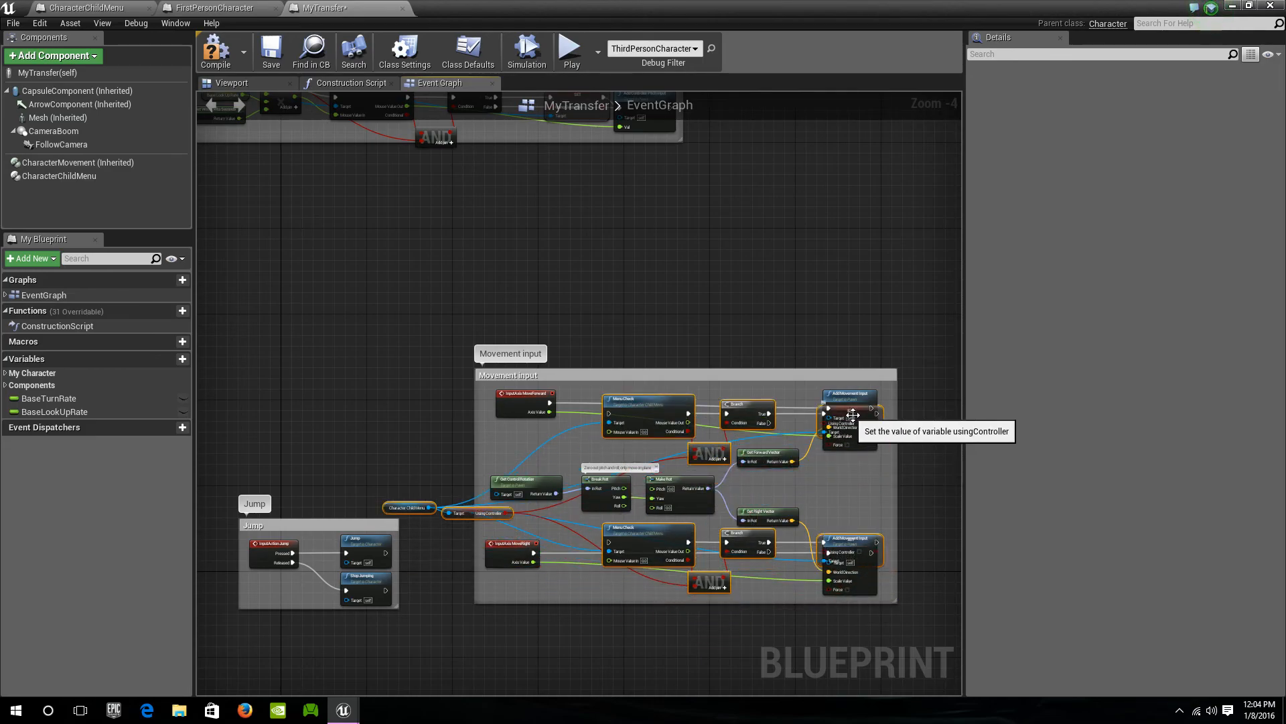
click(881, 424)
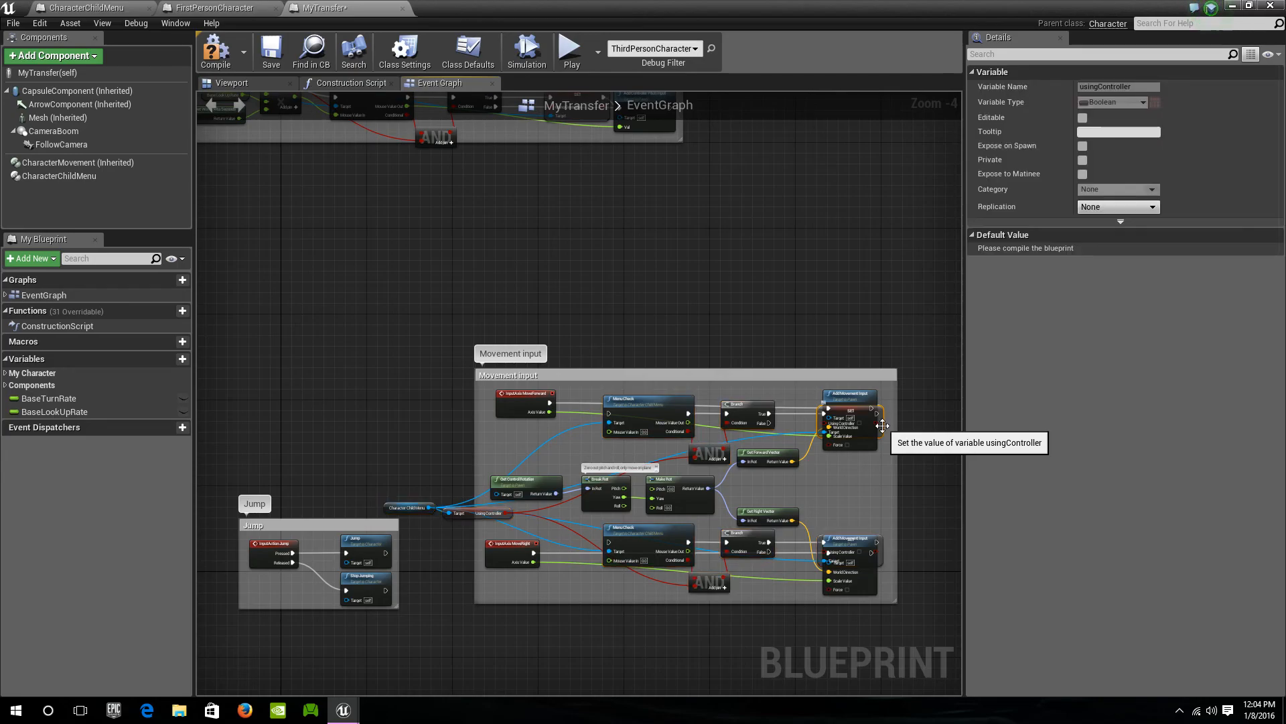
key(Delete)
click(883, 552)
key(Delete)
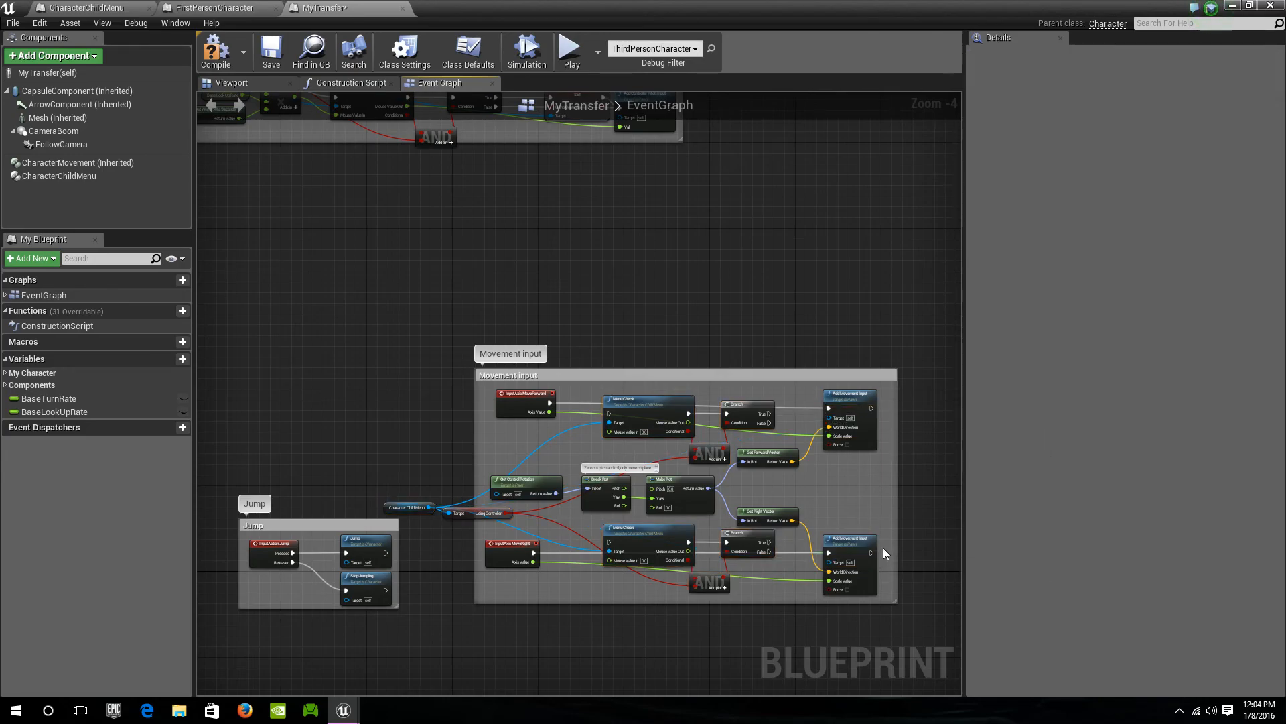
Compare the Gamepad input group with FirstPersonCharacter's Stick input group and delete the Gamepad group's Branch, AND and SET nodes to match
right_drag(775, 264, 942, 523)
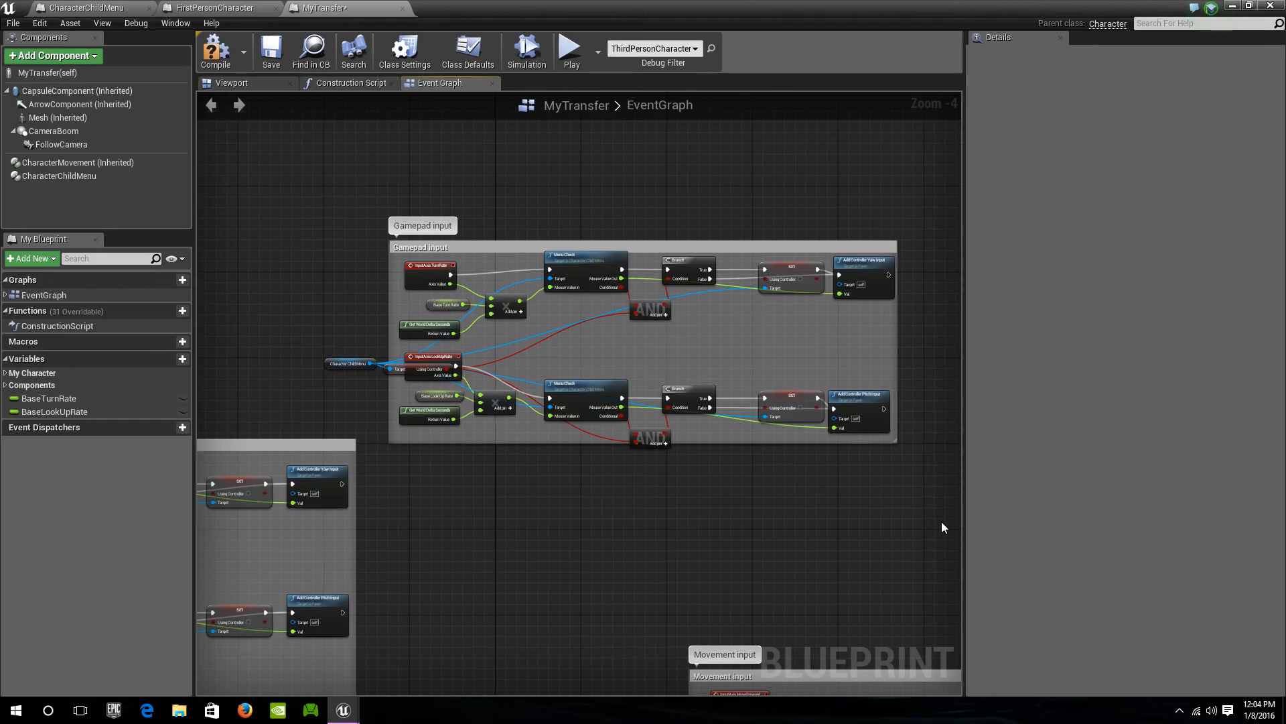
click(781, 267)
click(210, 8)
right_drag(753, 304, 620, 304)
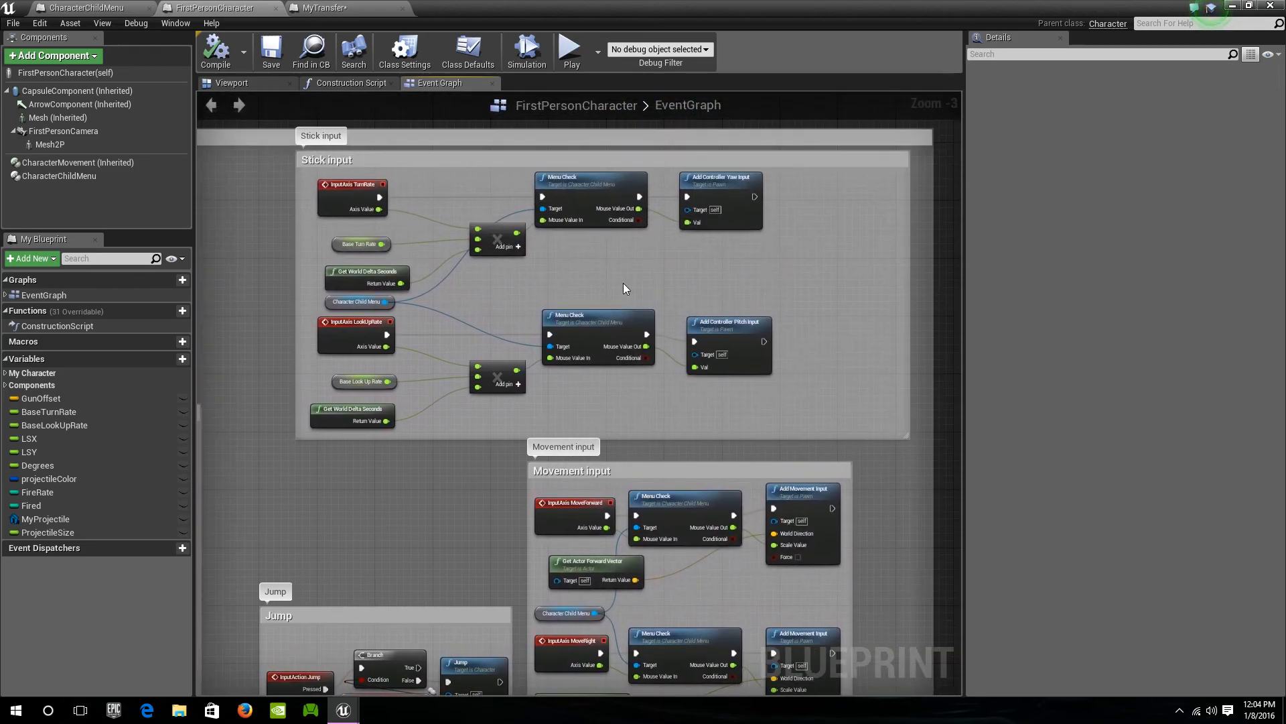
click(328, 8)
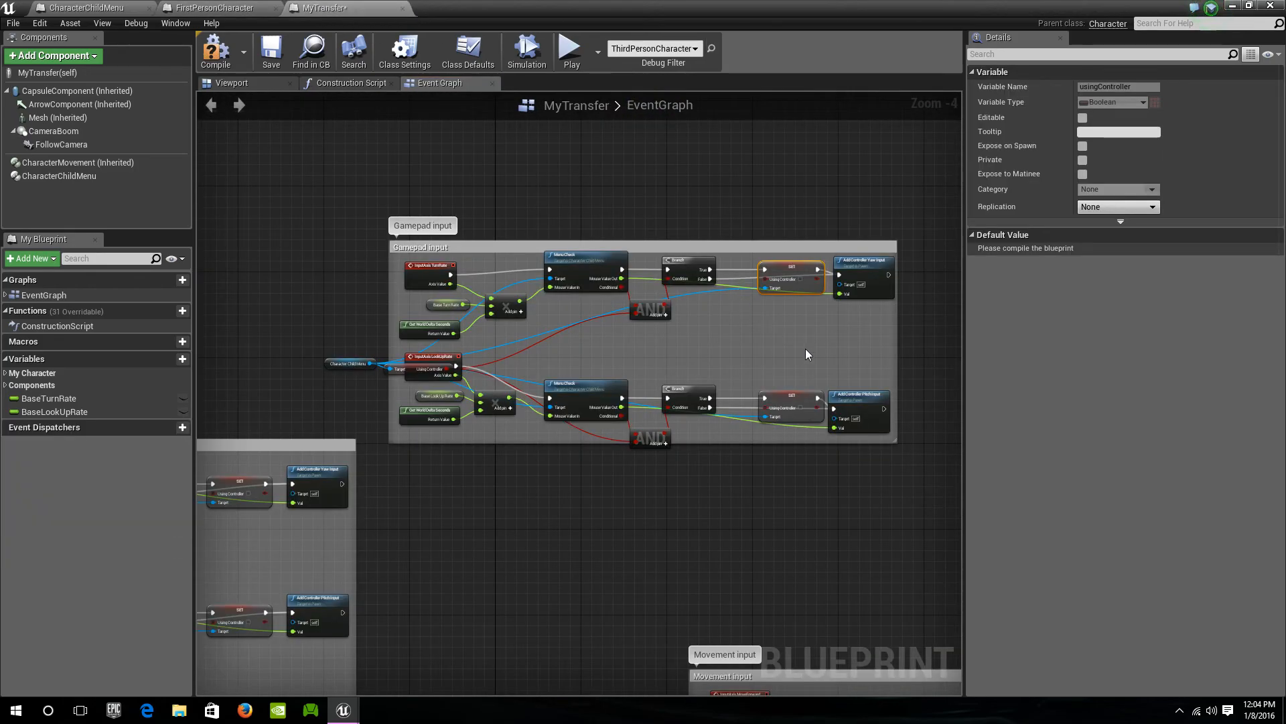
drag(798, 489, 650, 275)
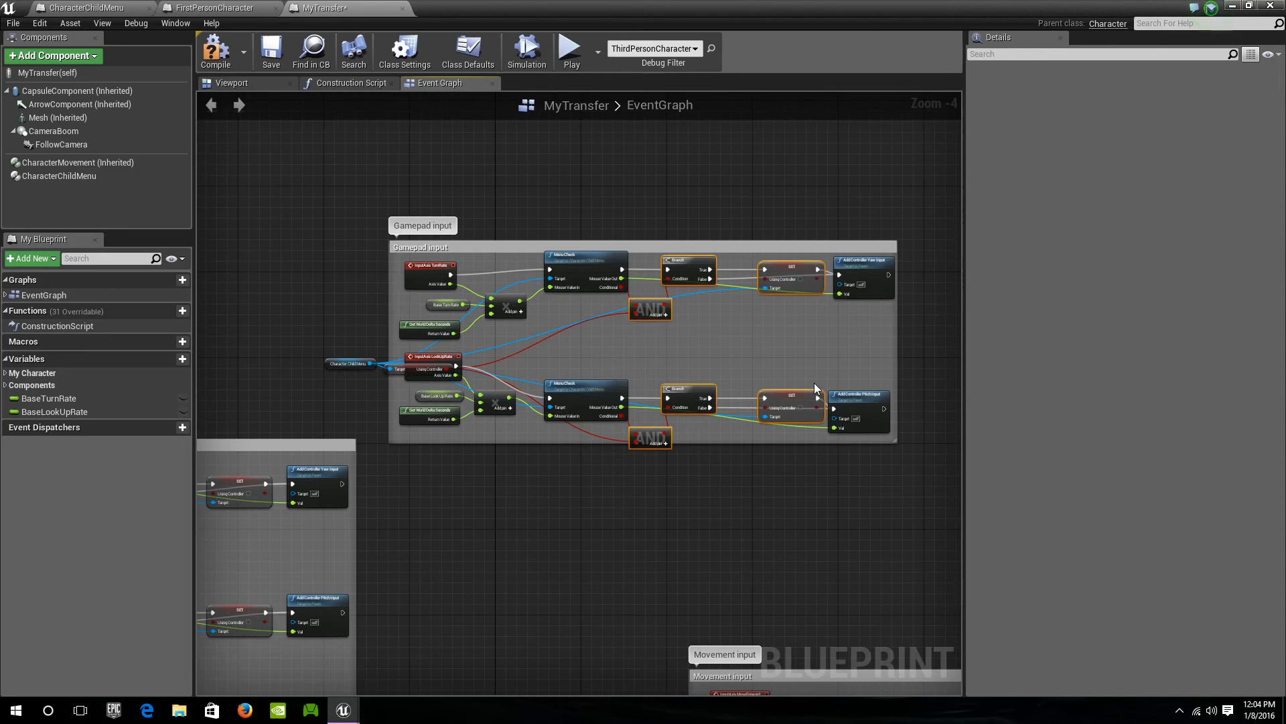
key(Delete)
Connect the LookUpRate Menu Check directly to Add Controller Pitch Input and delete the unused Using Controller node
drag(852, 390, 662, 398)
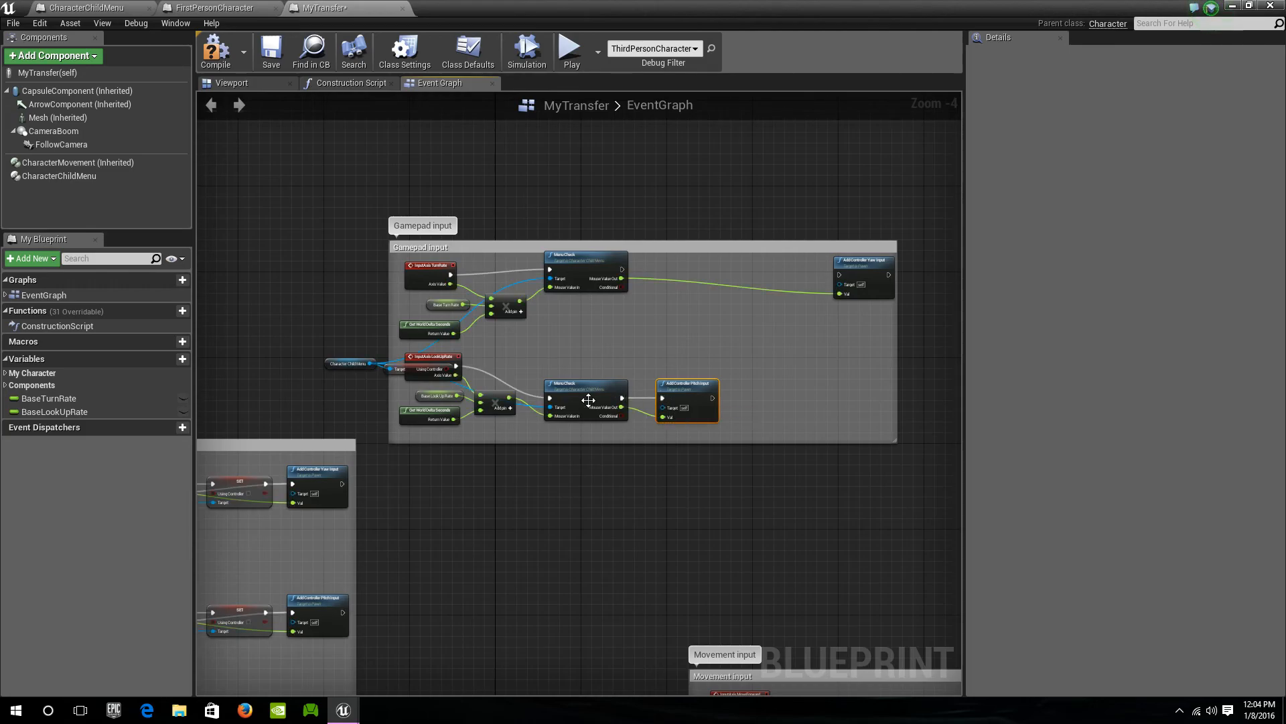
click(342, 363)
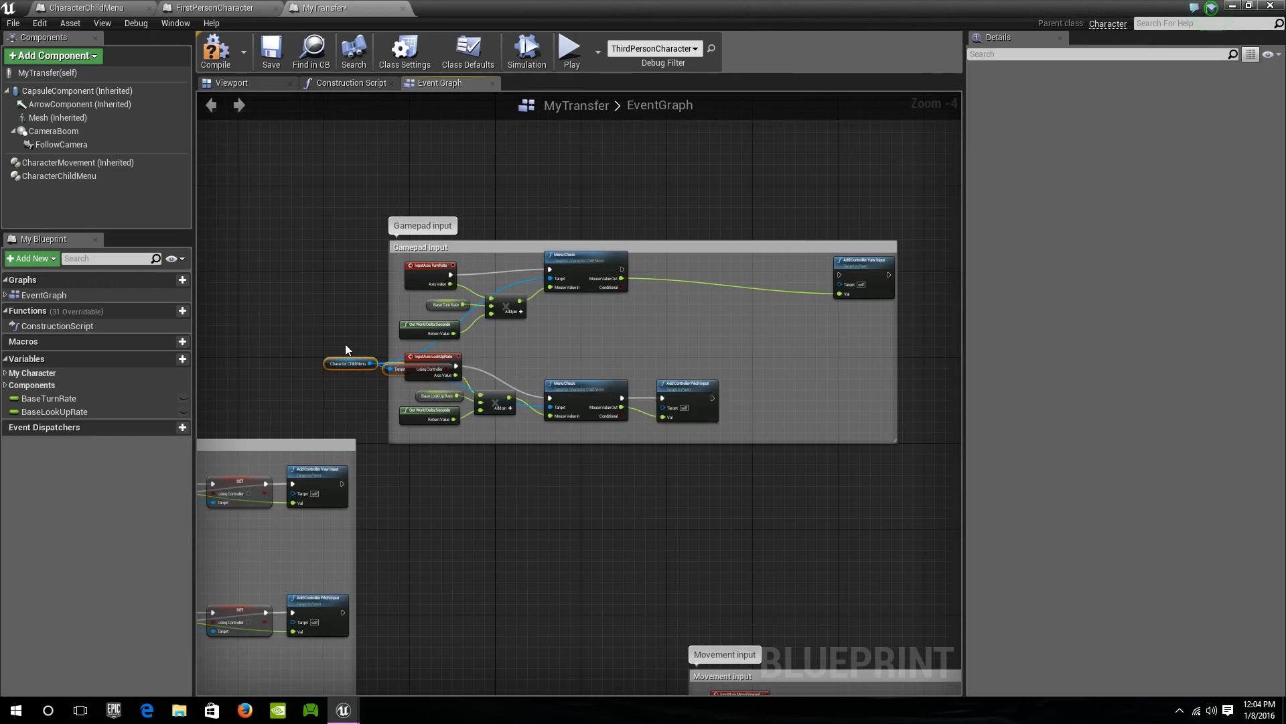
drag(393, 372, 396, 370)
click(472, 354)
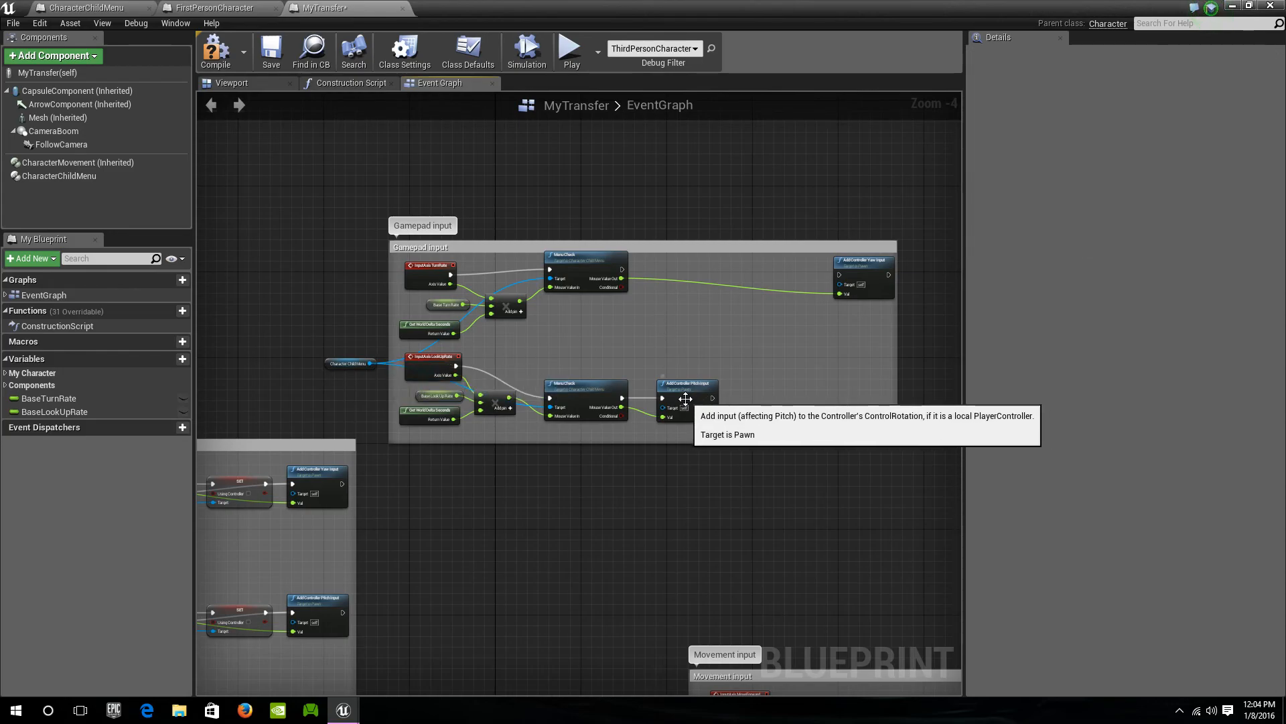
Place Add Controller Yaw Input beside the TurnRate Menu Check, connect them directly, and save the blueprint
drag(851, 267, 651, 270)
drag(670, 266, 670, 272)
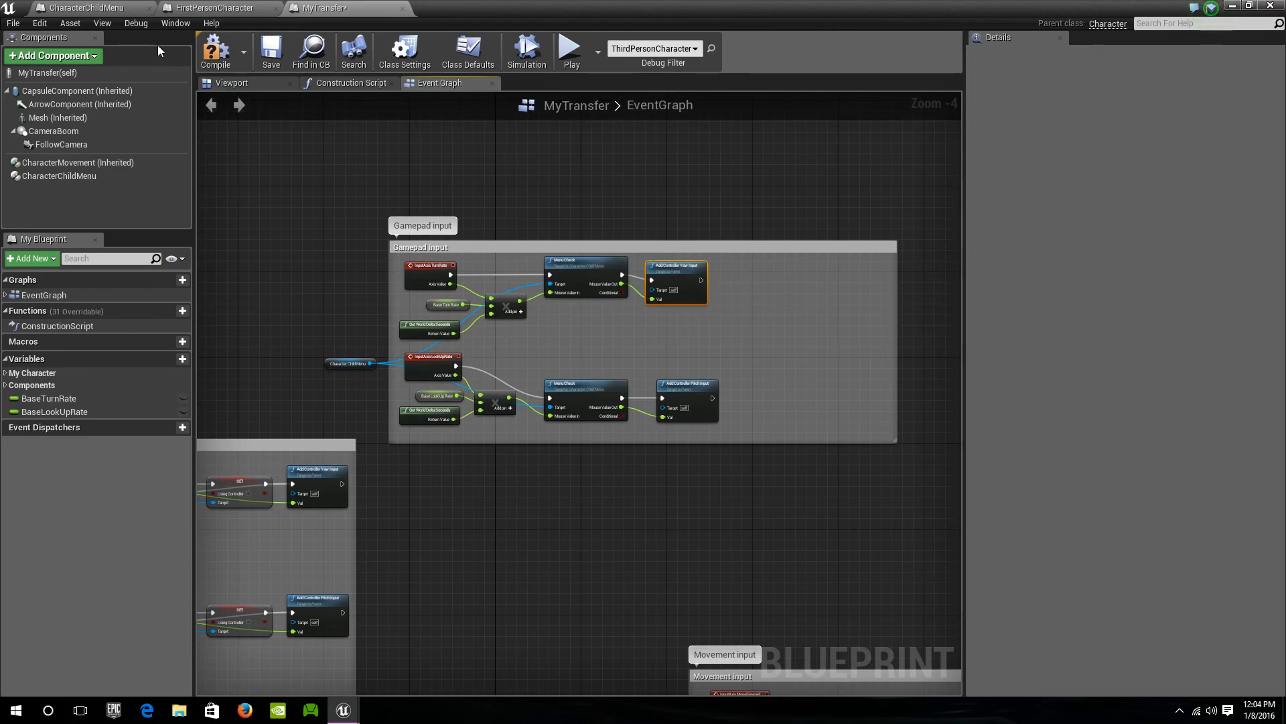
click(272, 51)
Delete both Branch nodes and both AND nodes from the Movement input group
right_drag(483, 398, 257, 193)
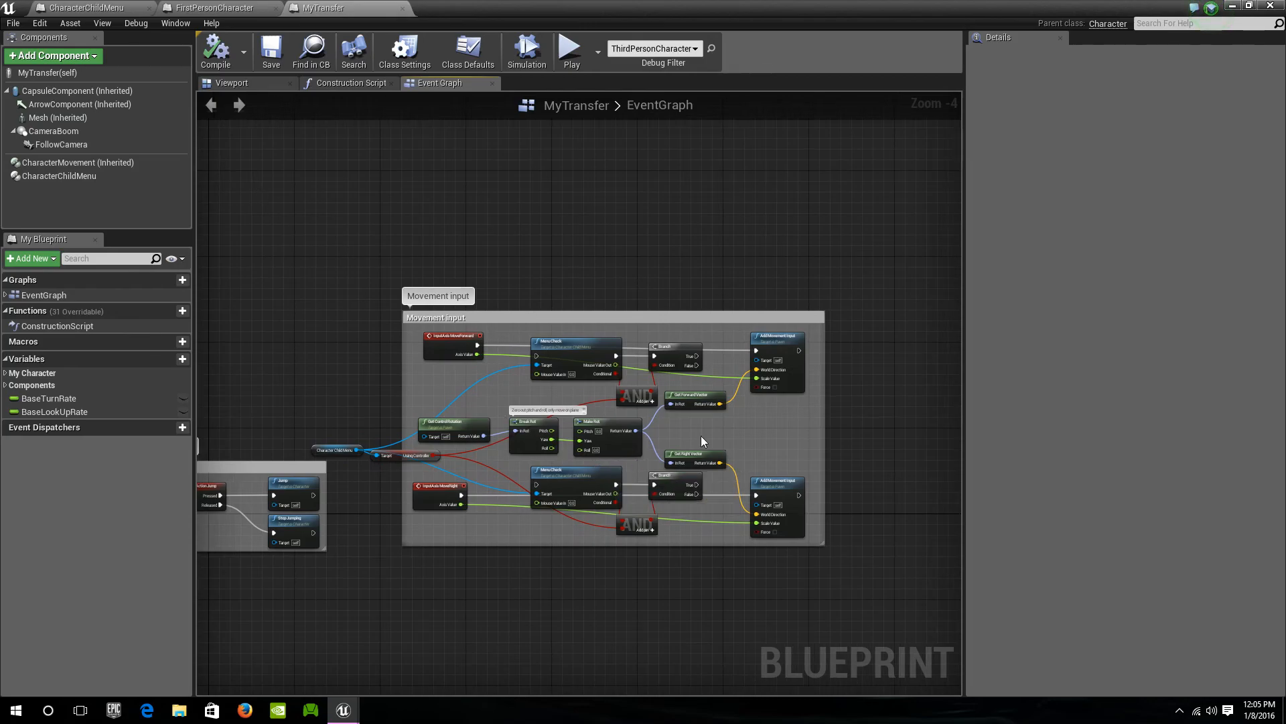
click(670, 355)
key(Delete)
click(636, 395)
key(Delete)
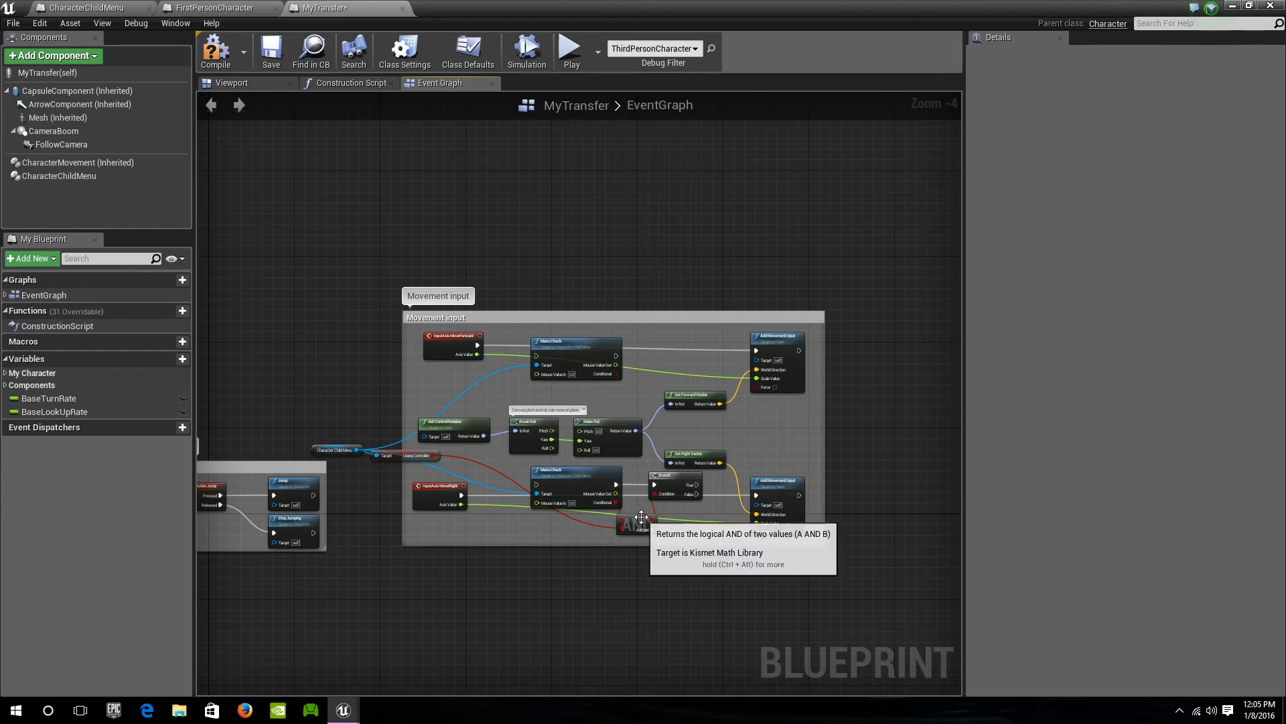
click(642, 518)
key(Delete)
click(666, 479)
key(Delete)
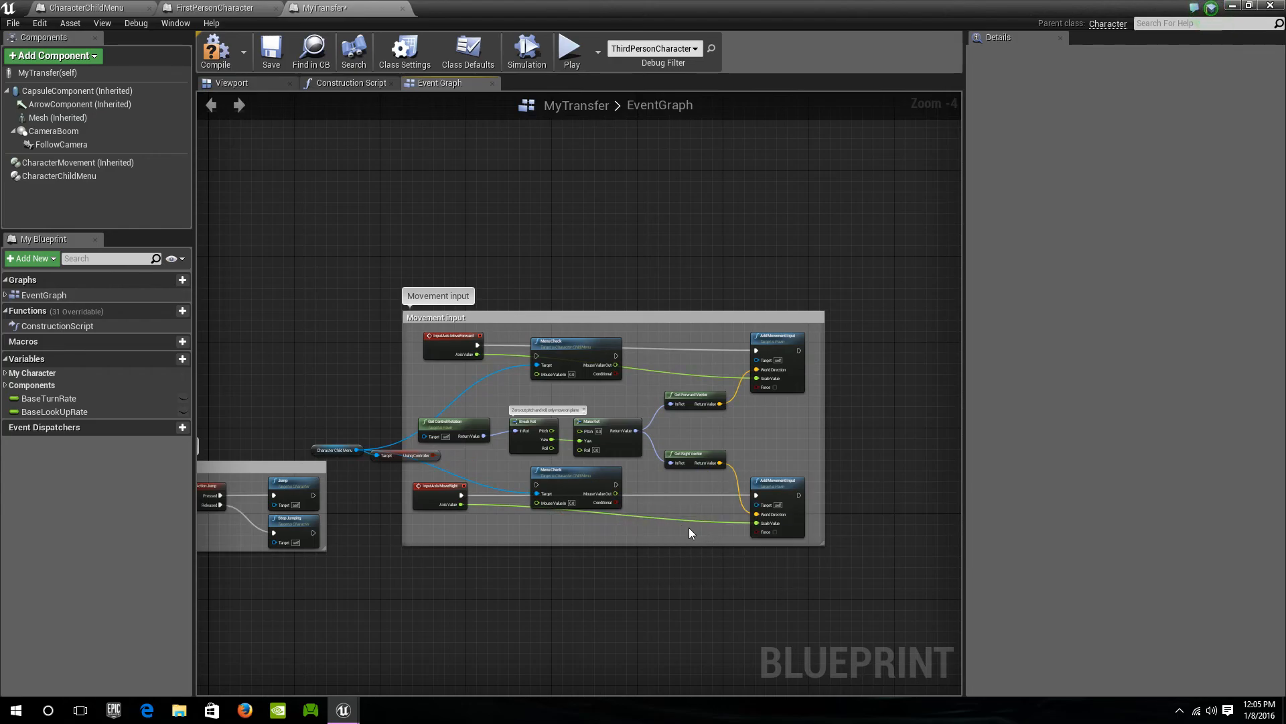
Wire the MoveRight and MoveForward execution and axis values through their Menu Check nodes into the Add Movement Input nodes
drag(461, 495, 536, 484)
drag(462, 504, 763, 521)
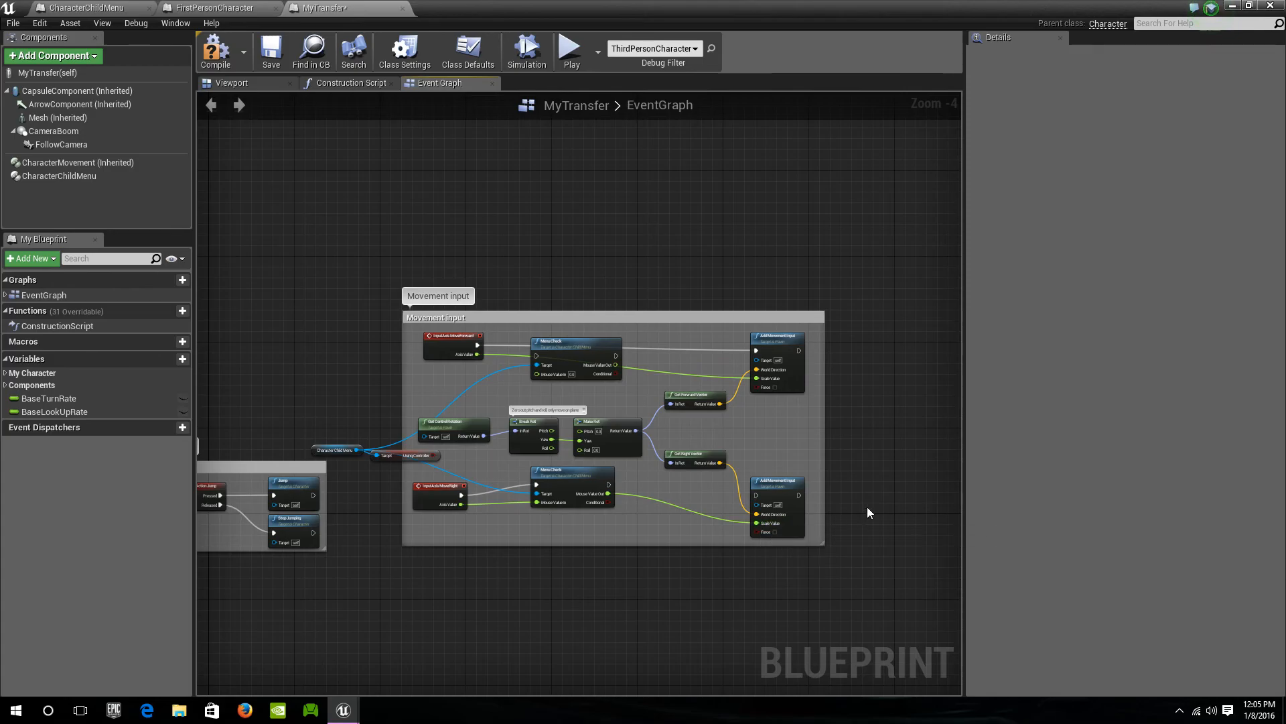
drag(477, 353, 773, 380)
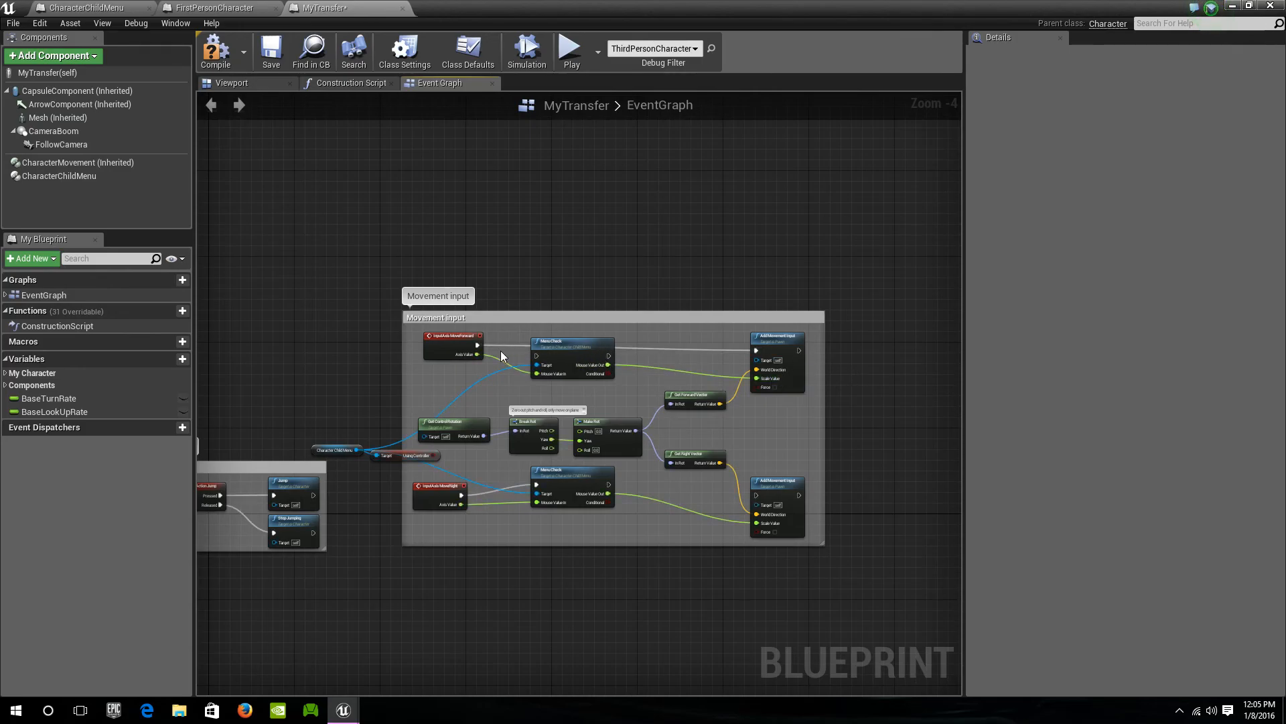
drag(477, 346, 758, 352)
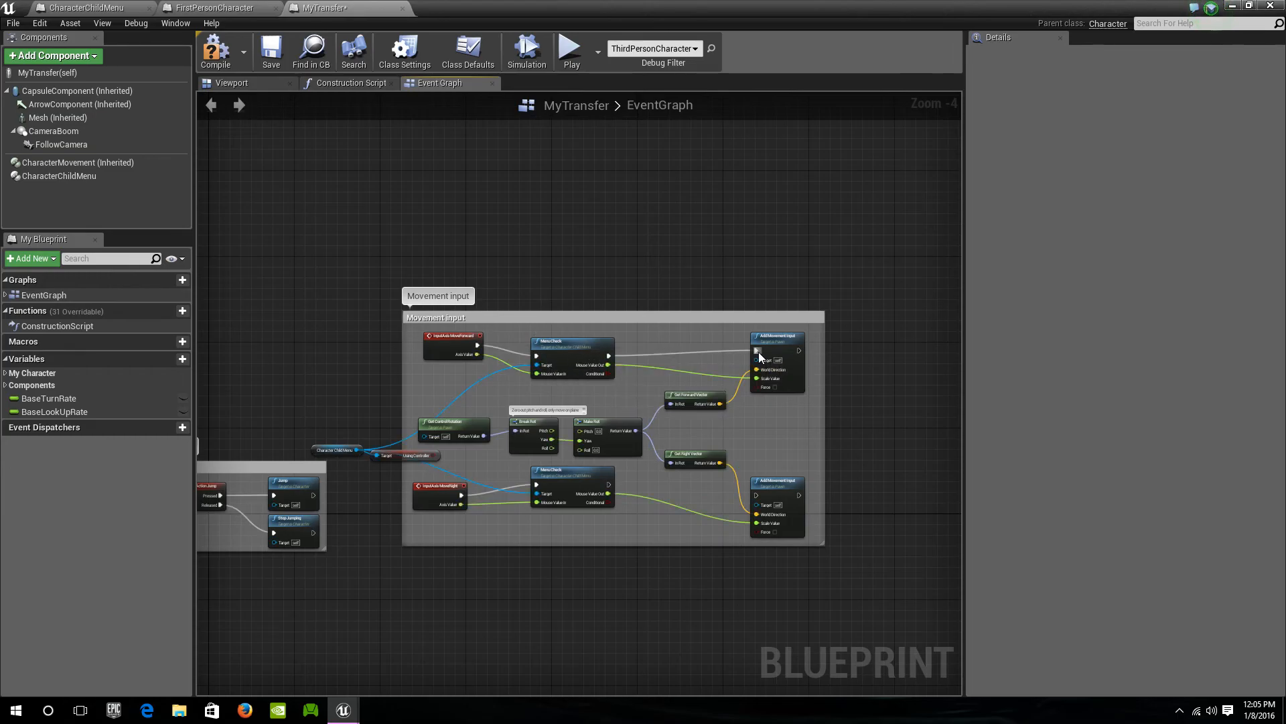
drag(605, 485, 755, 494)
Enlarge the Jump comment group and space InputAction Jump away from the Jump and Stop Jumping nodes
scroll(429, 550, down, 3)
scroll(349, 576, up, 4)
right_drag(349, 576, 707, 480)
drag(594, 409, 436, 423)
drag(622, 459, 626, 520)
Insert a Branch between InputAction Jump's Pressed output and the Jump node, aligned with them
mouse_move(612, 396)
mouse_down()
mouse_move(467, 403)
mouse_move(612, 388)
mouse_move(600, 391)
mouse_up()
text(branch)
key(Return)
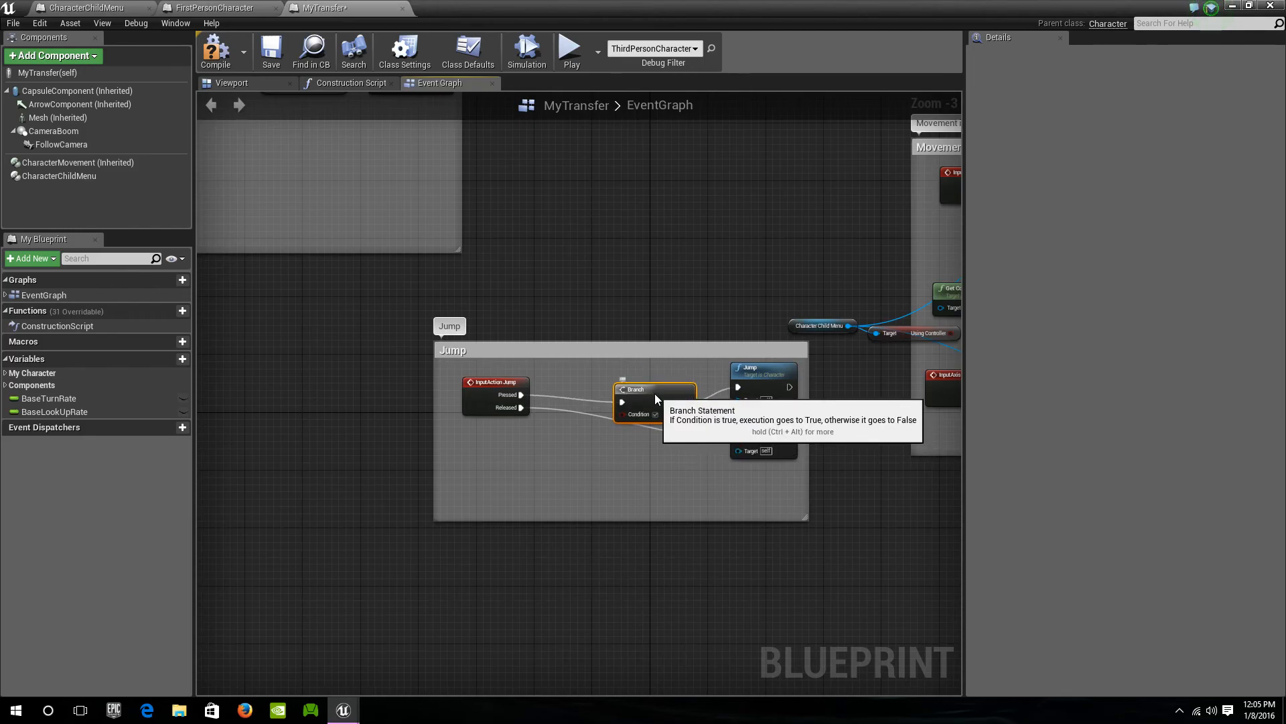
drag(654, 402, 646, 380)
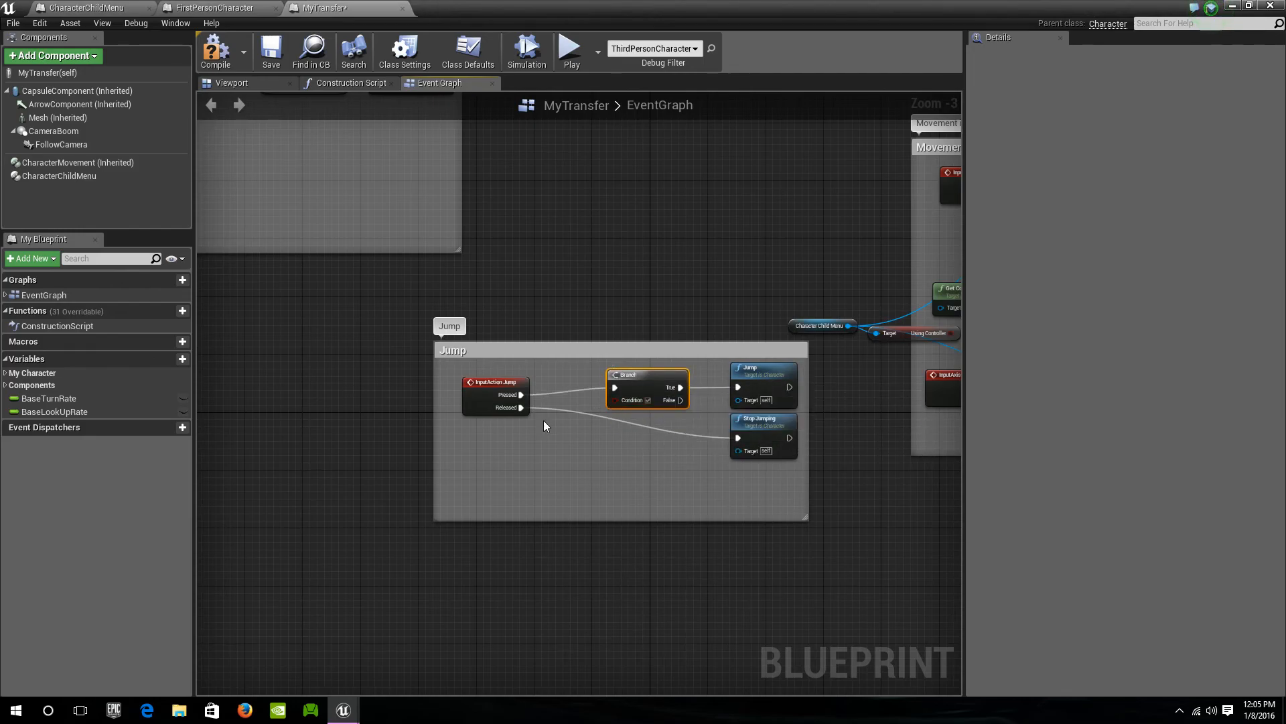
Copy the Character Child Menu reference into the Jump group and delete the unused Using Controller nodes there and beside Movement input
drag(886, 299, 846, 365)
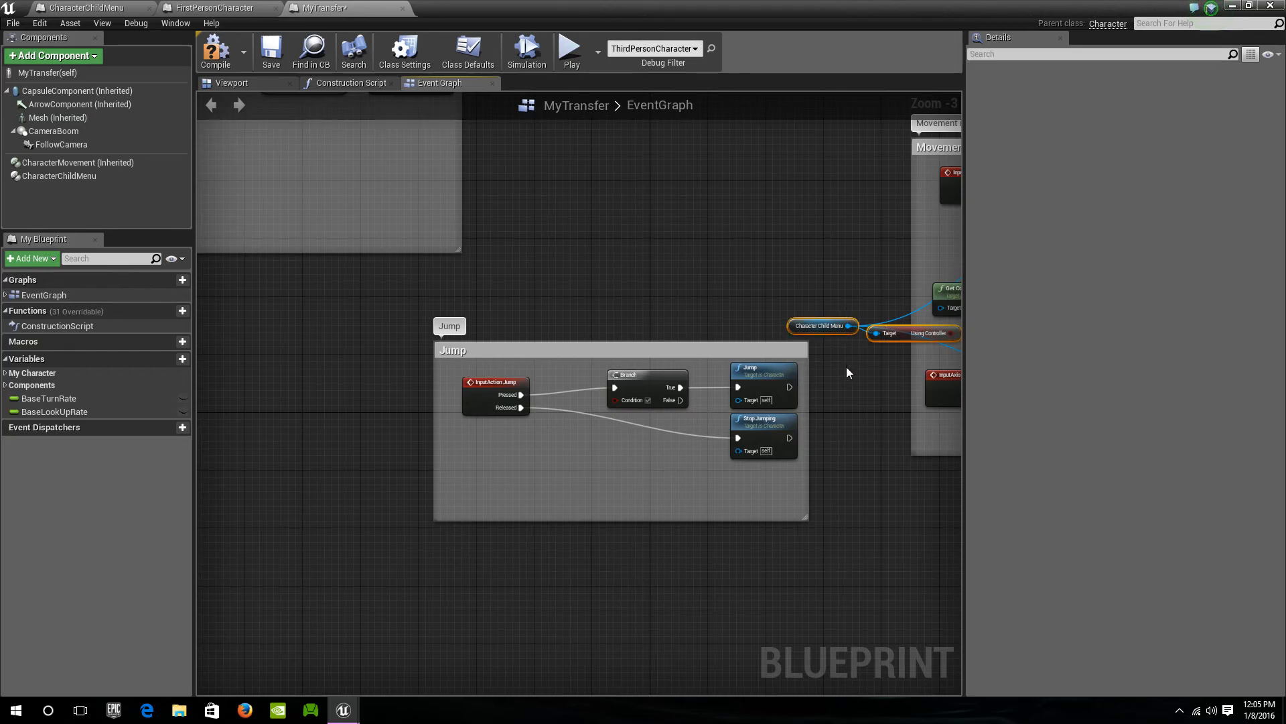
key(ctrl+c)
key(ctrl+v)
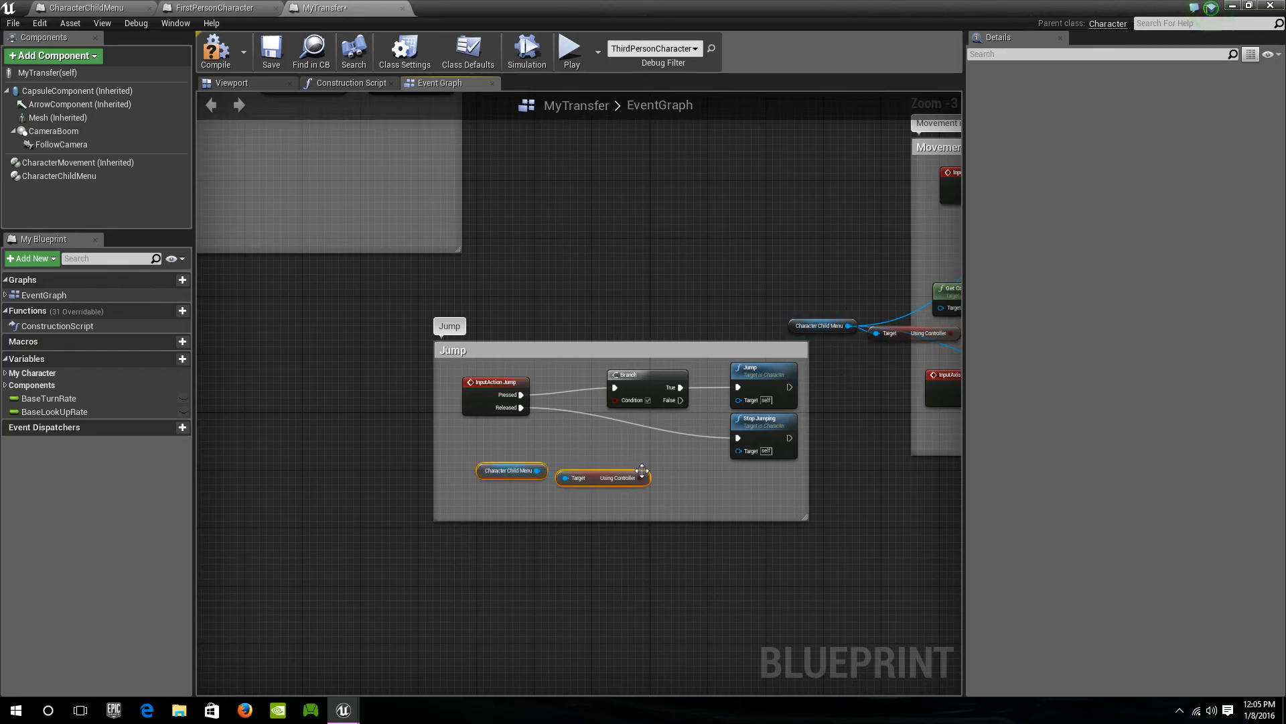
drag(640, 477, 618, 495)
click(613, 483)
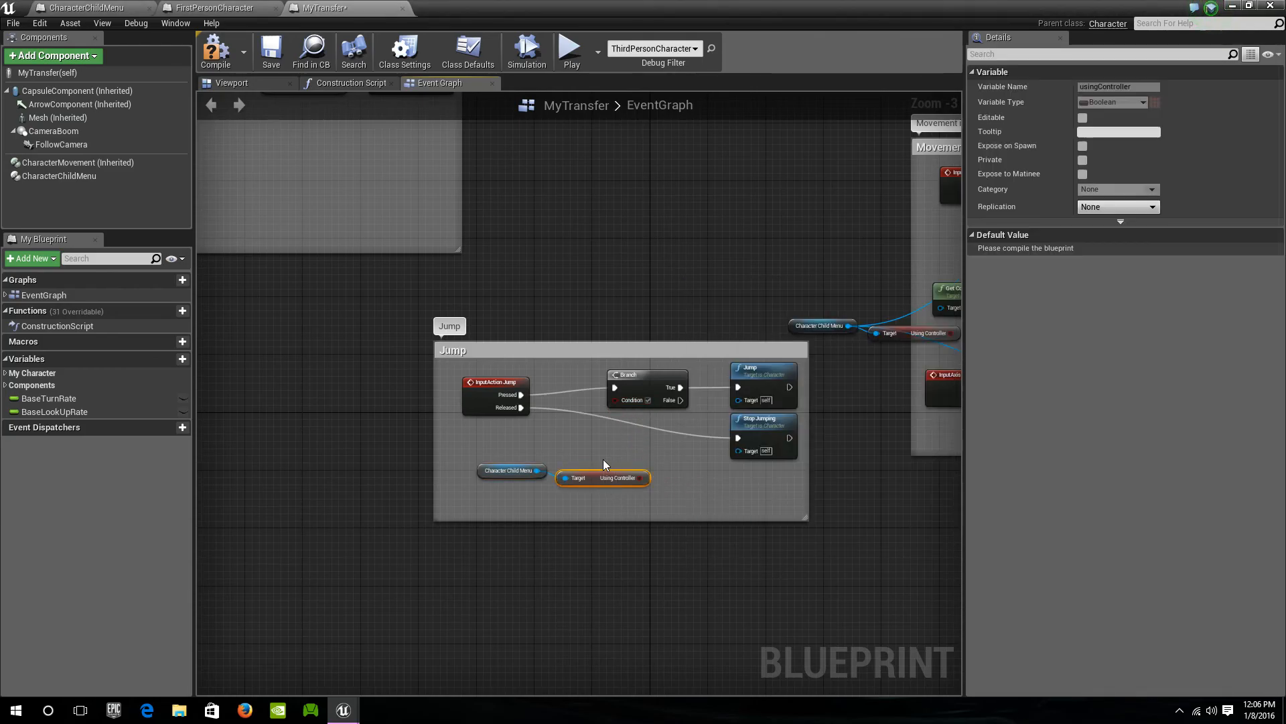
key(Delete)
right_drag(858, 391, 683, 428)
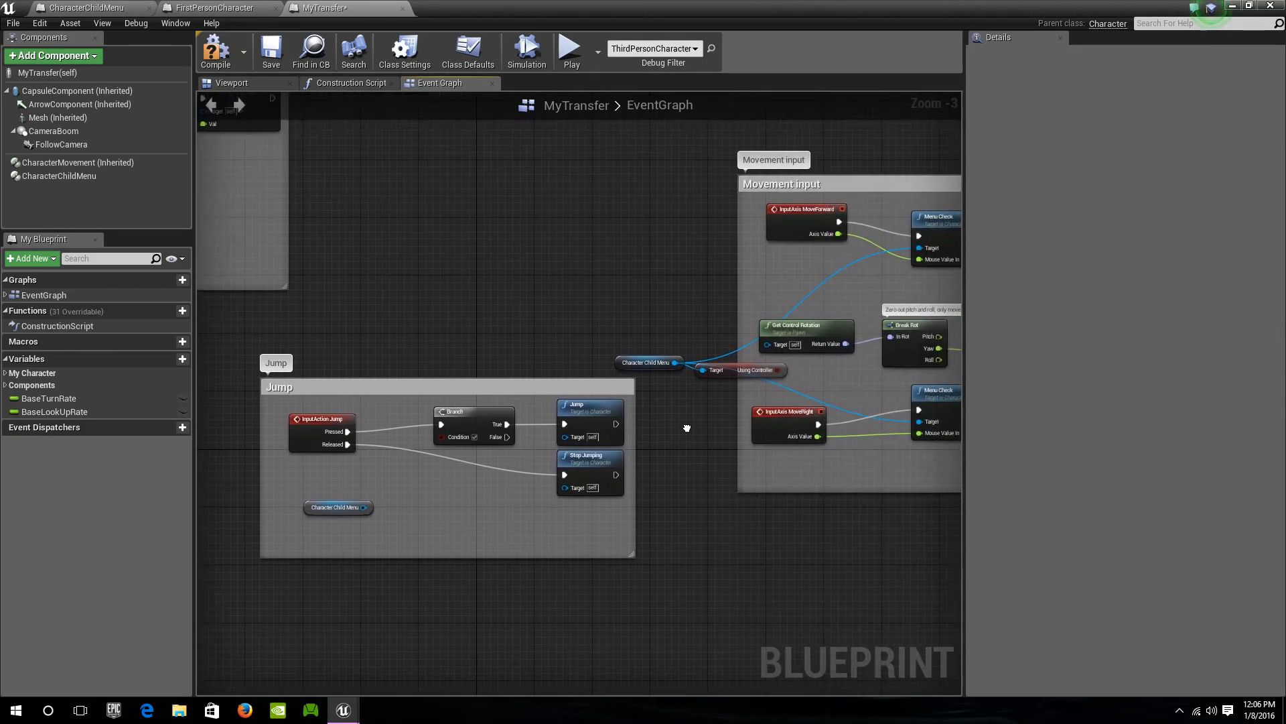
click(726, 375)
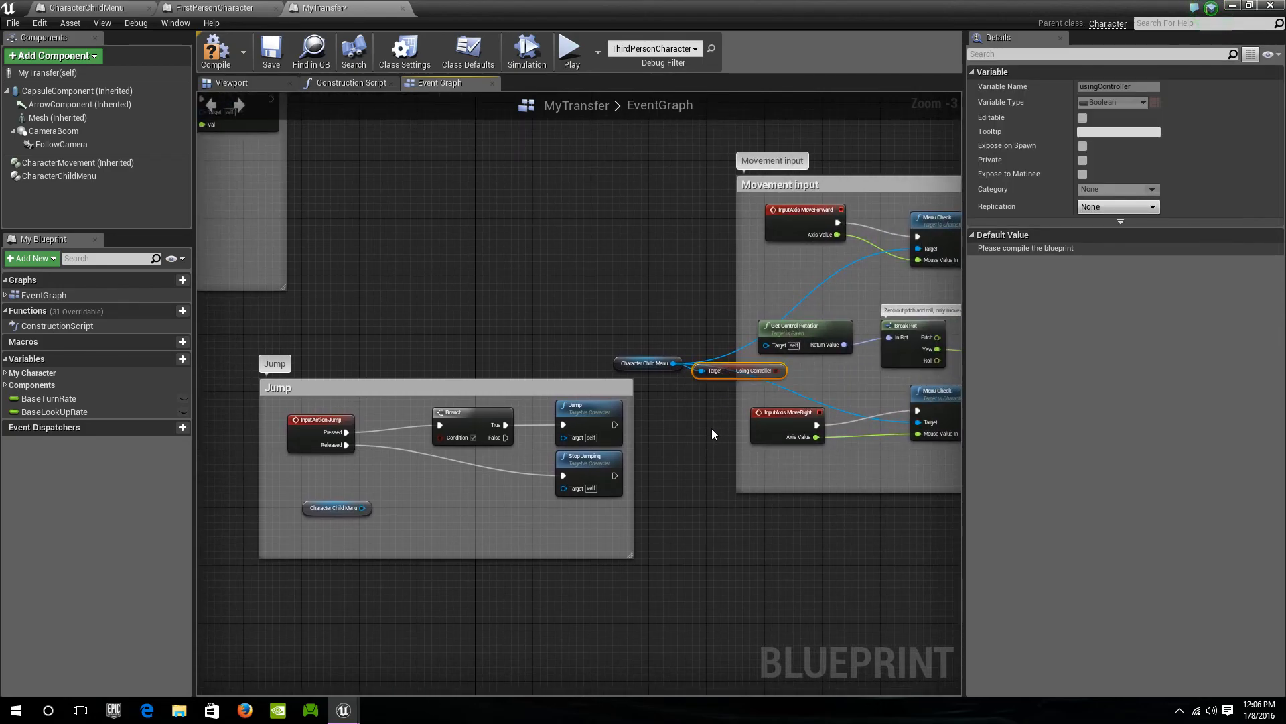
key(Delete)
Get Pie Menu Open from the Jump group's Character Child Menu reference and connect it to the Branch's Condition
right_drag(711, 433, 991, 393)
drag(641, 467, 678, 446)
text(is)
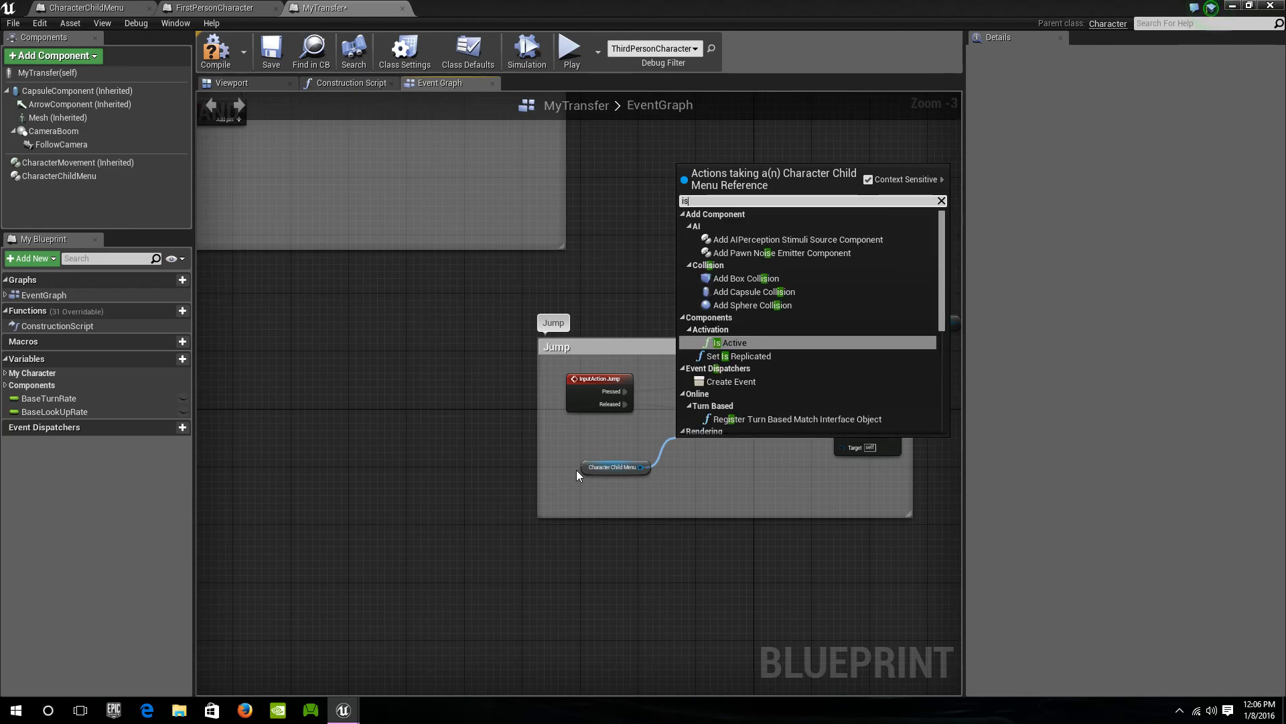
text(menu)
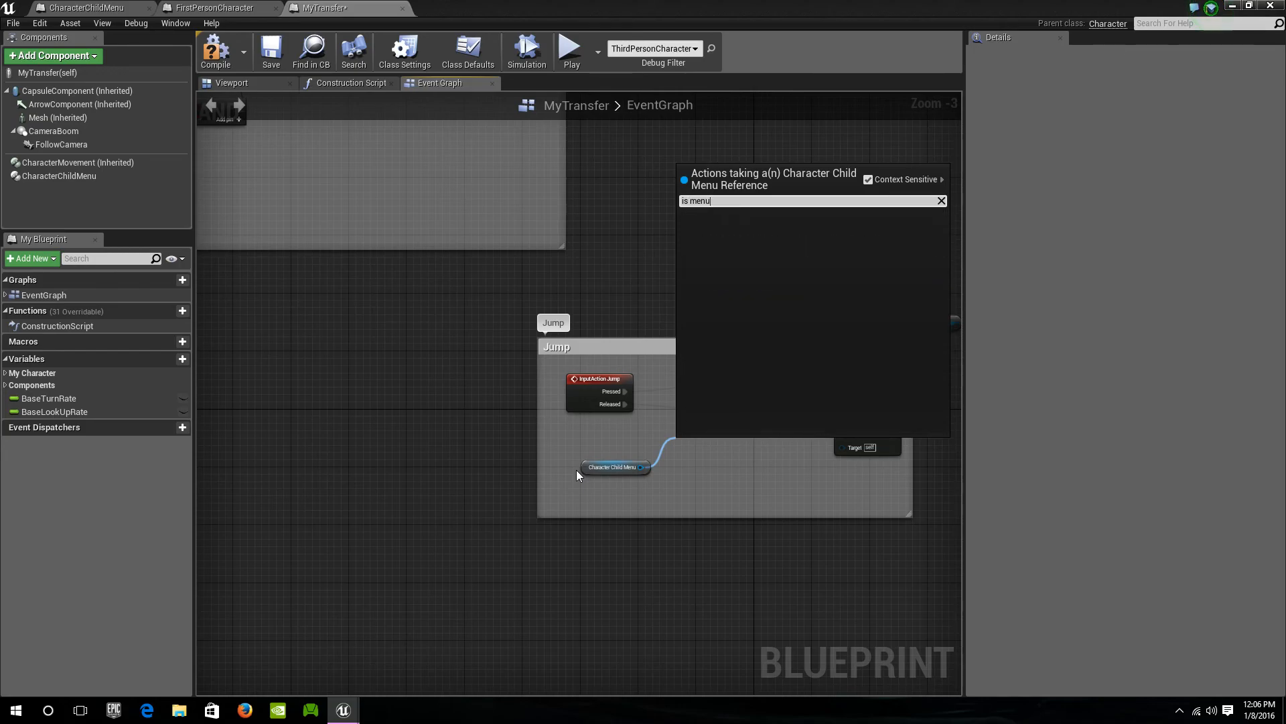
key(Home)
key(Delete)
key(Delete)
key(Delete)
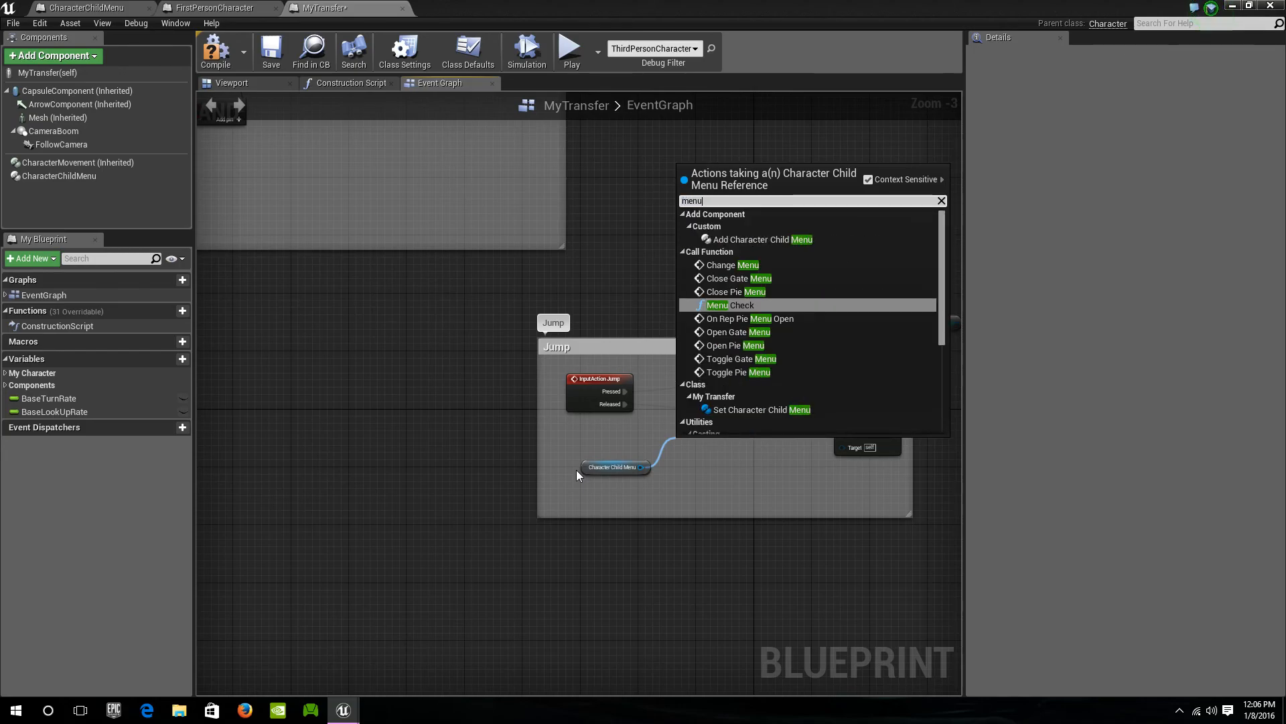
text(ope)
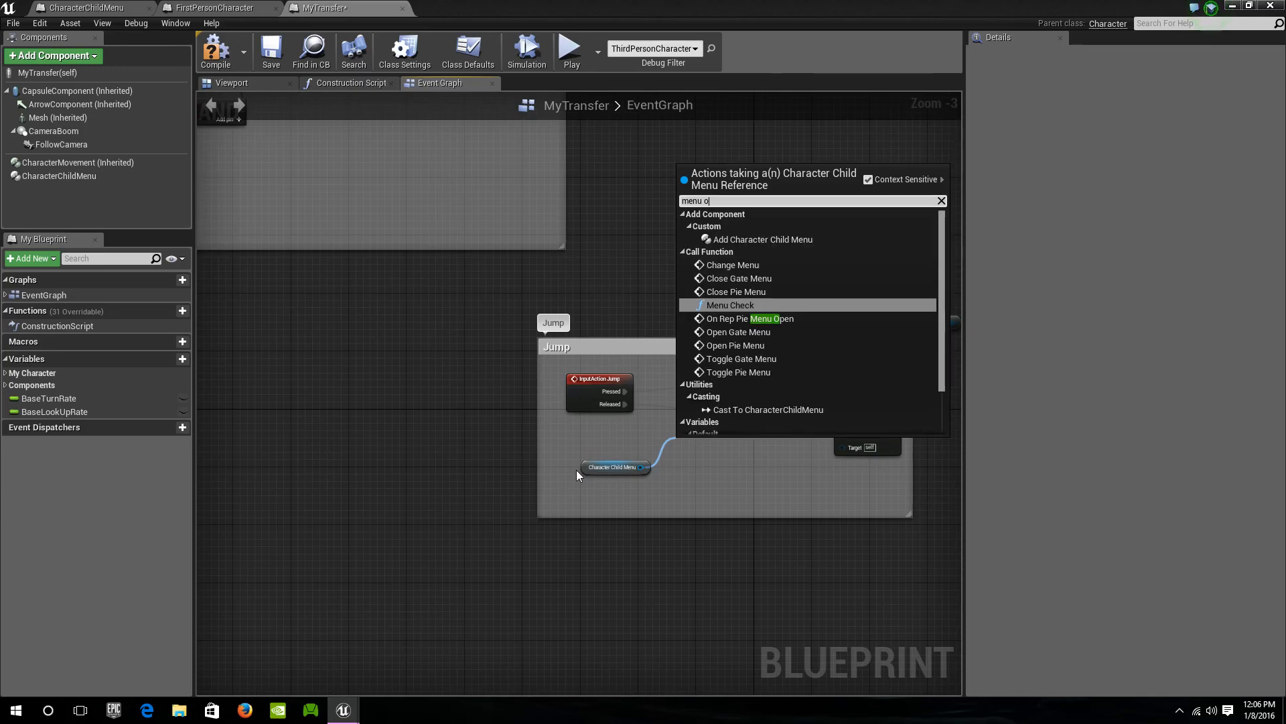
key(Down)
key(Down)
key(Down)
key(Up)
key(Return)
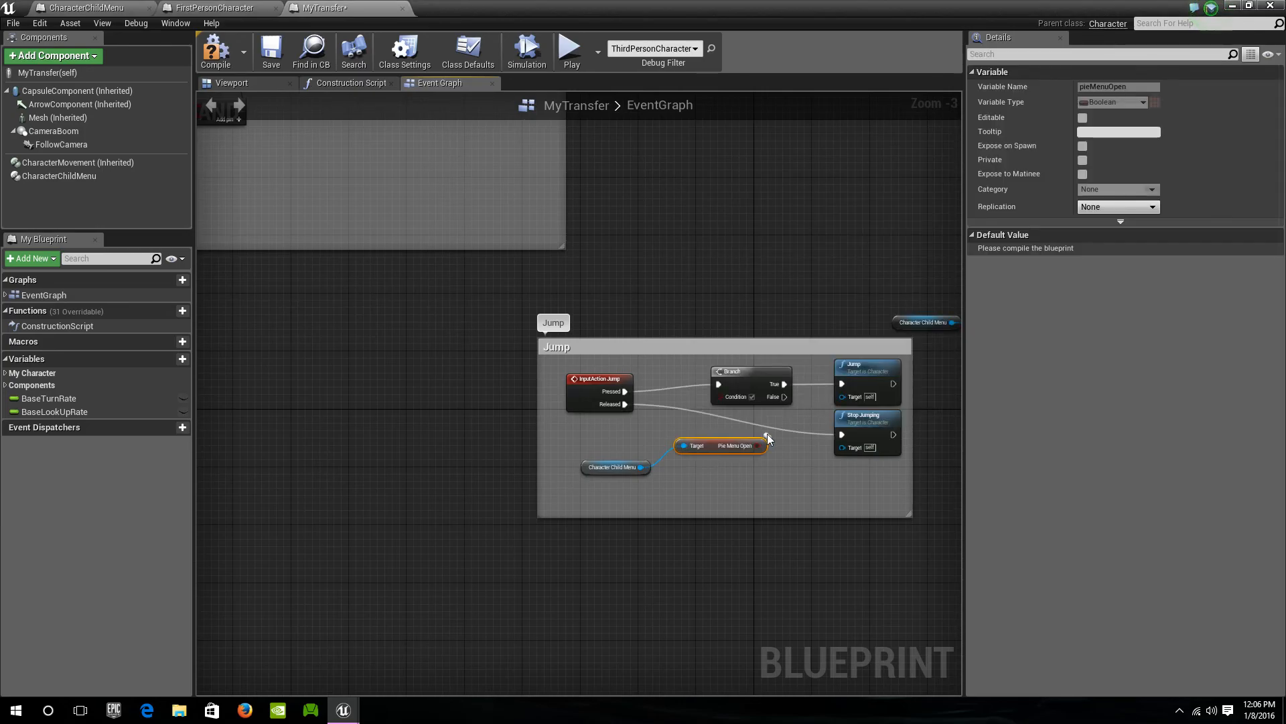
drag(758, 446, 738, 401)
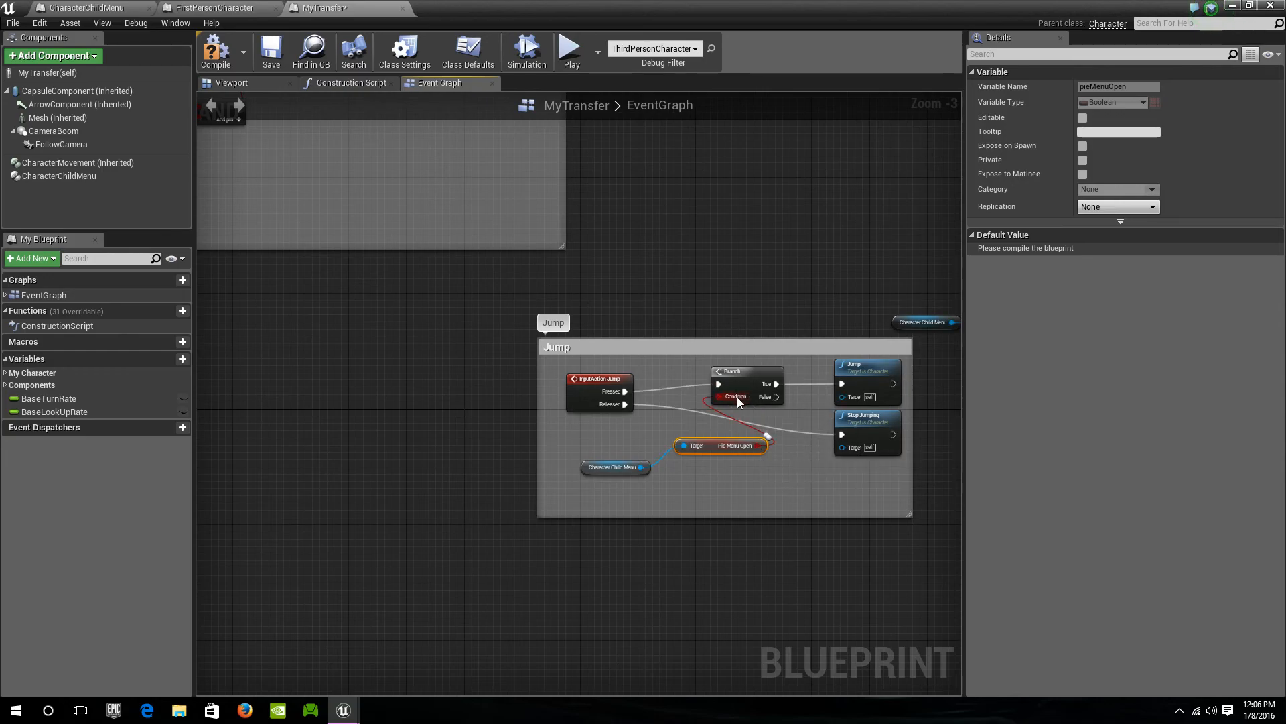
Add a second Branch between InputAction Jump's Released output and Stop Jumping, with Pie Menu Open as its Condition
right_drag(801, 291, 725, 271)
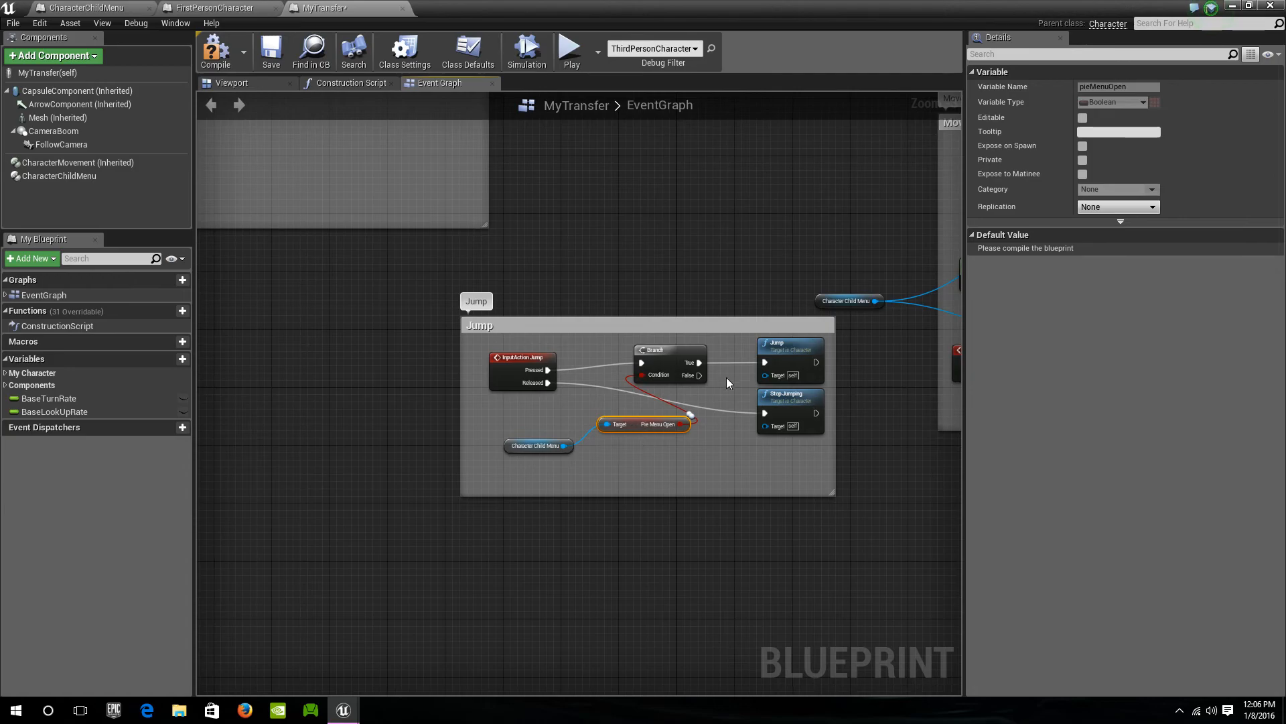
scroll(726, 382, down, 3)
scroll(729, 393, up, 2)
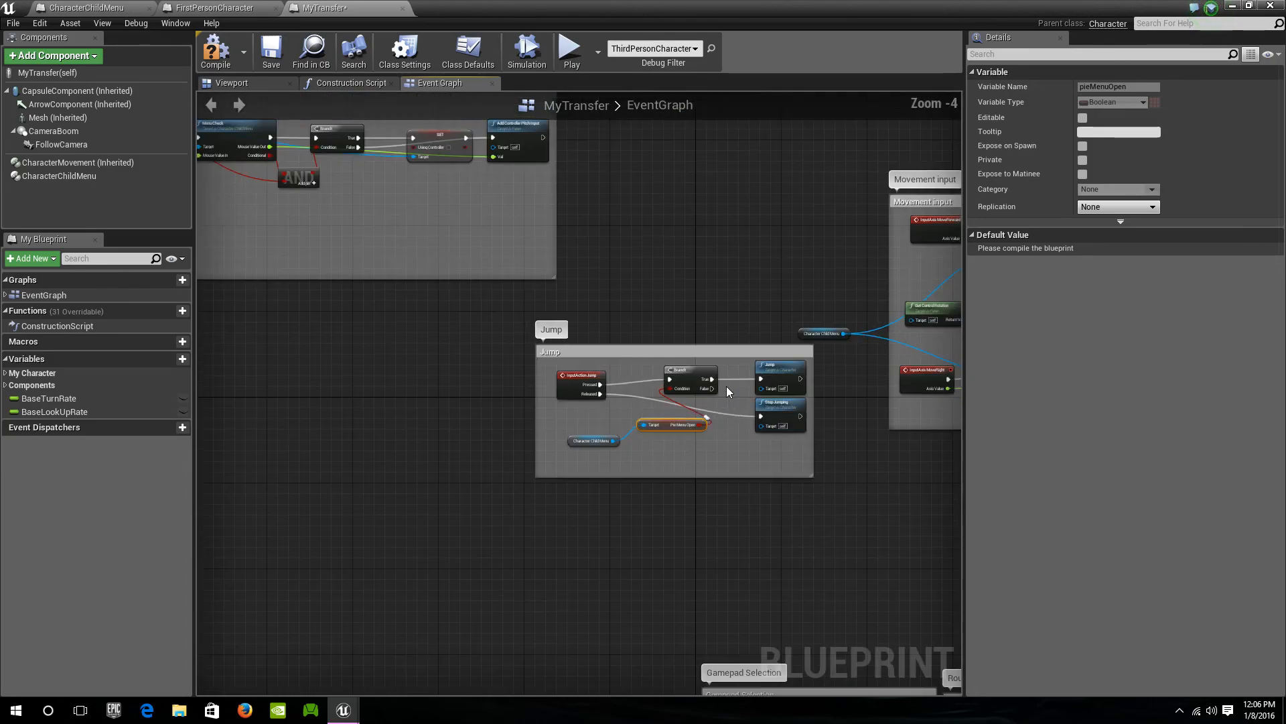
scroll(726, 386, up, 2)
click(686, 362)
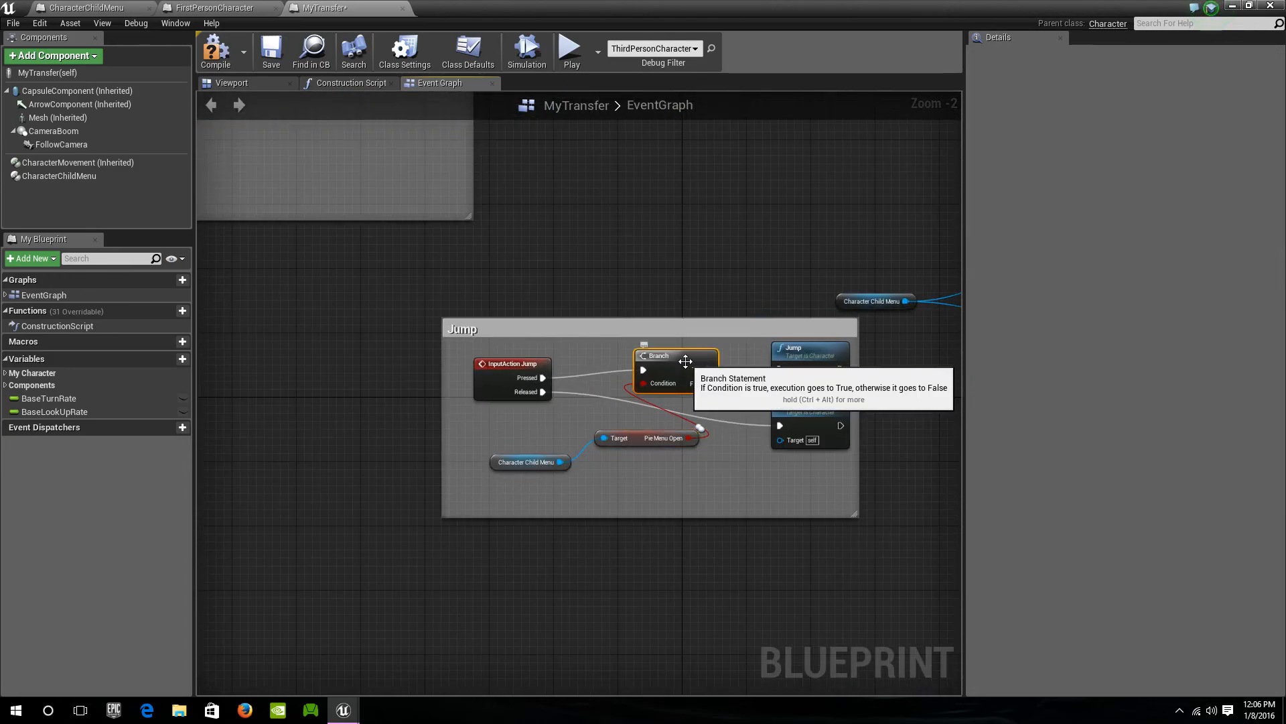
drag(638, 439, 513, 486)
key(b)
click(663, 440)
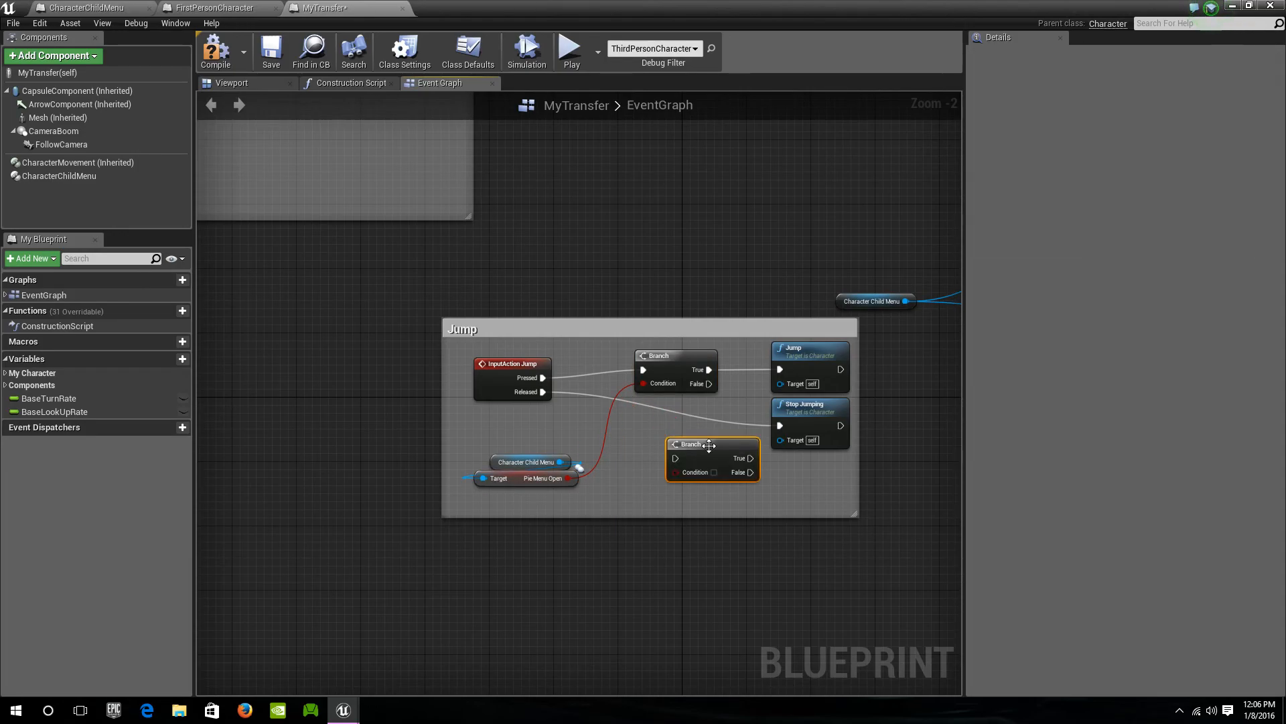
drag(709, 444, 663, 413)
drag(568, 477, 627, 440)
drag(544, 392, 778, 424)
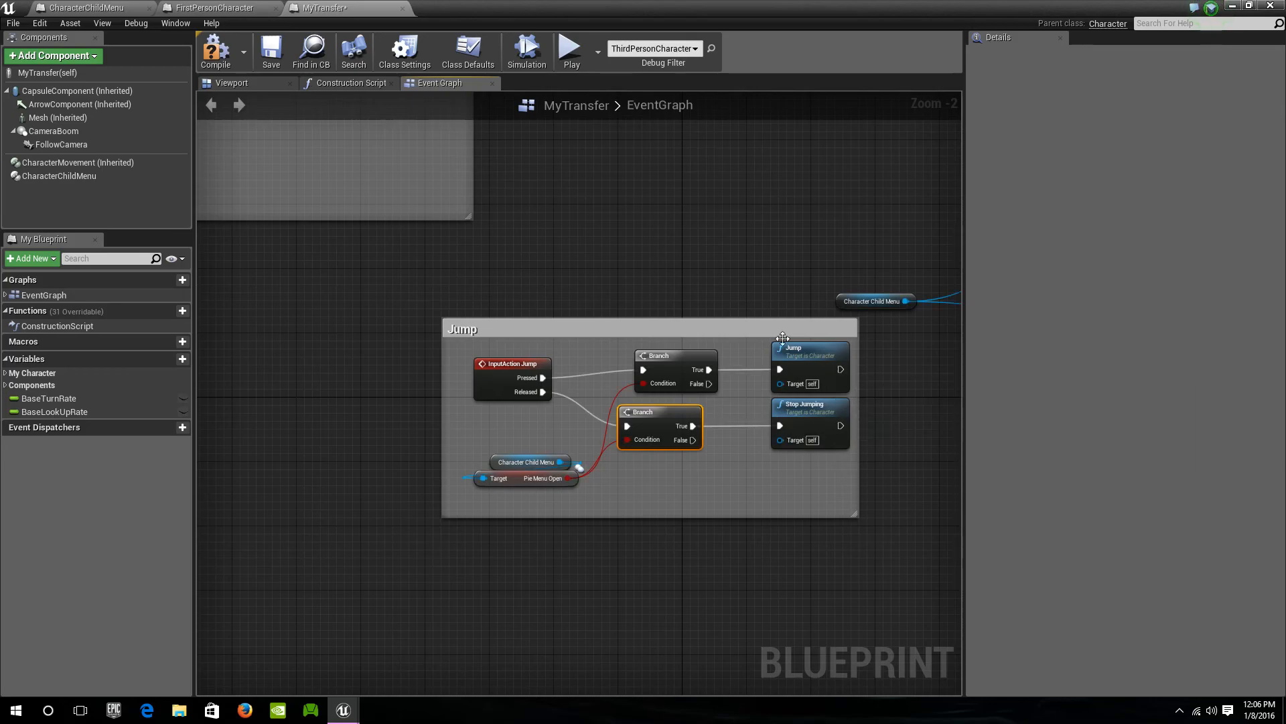
Save the MyTransfer blueprint
scroll(647, 210, down, 2)
right_drag(647, 211, 962, 538)
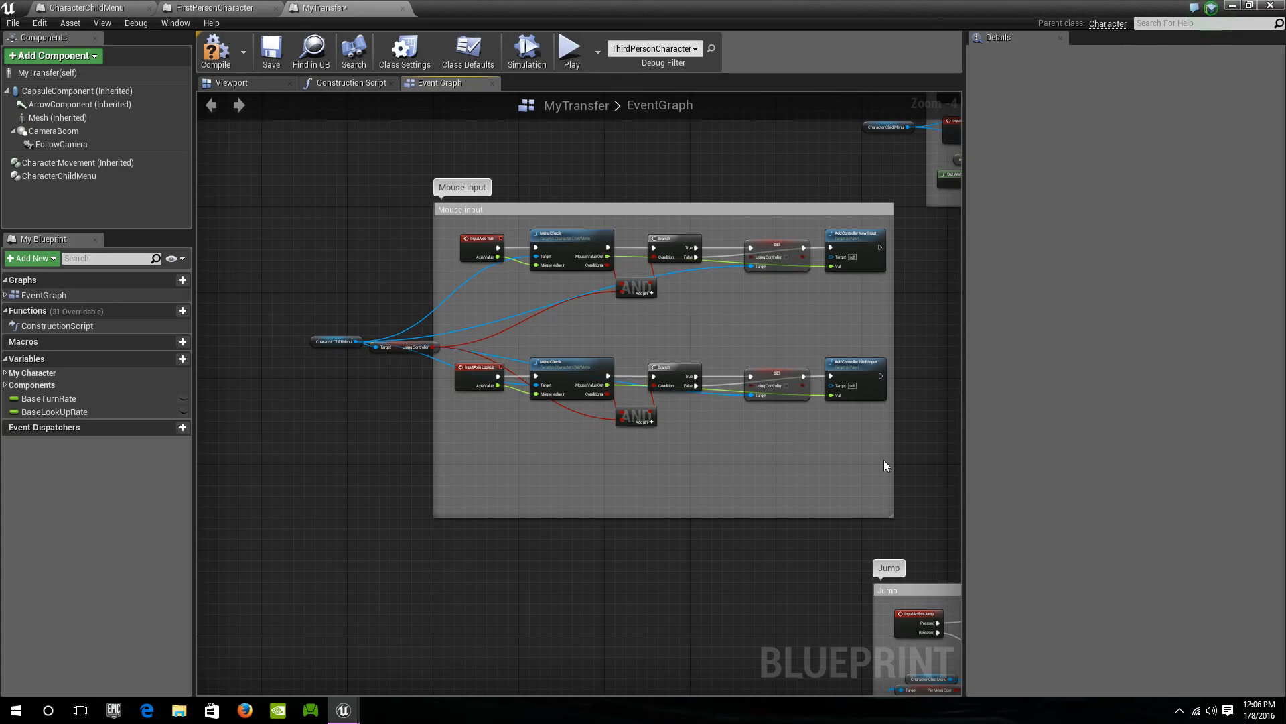
right_drag(923, 386, 555, 290)
scroll(642, 351, down, 3)
right_drag(675, 414, 542, 281)
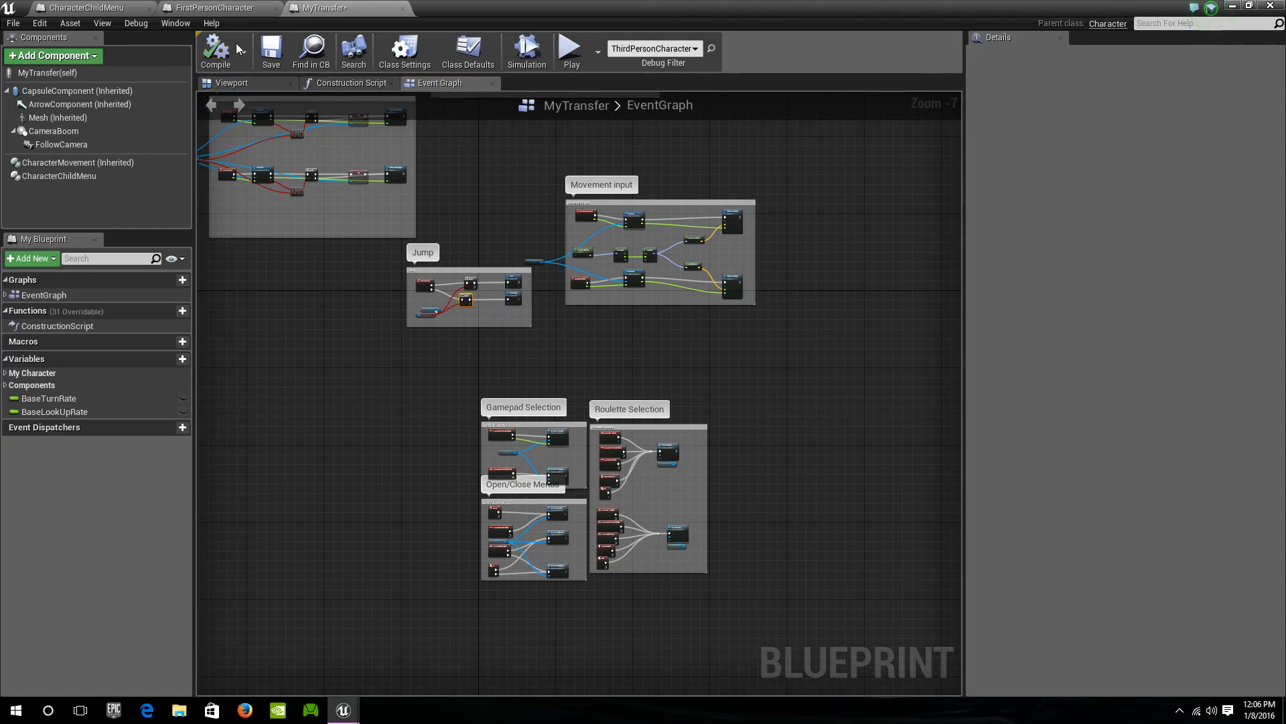
click(279, 43)
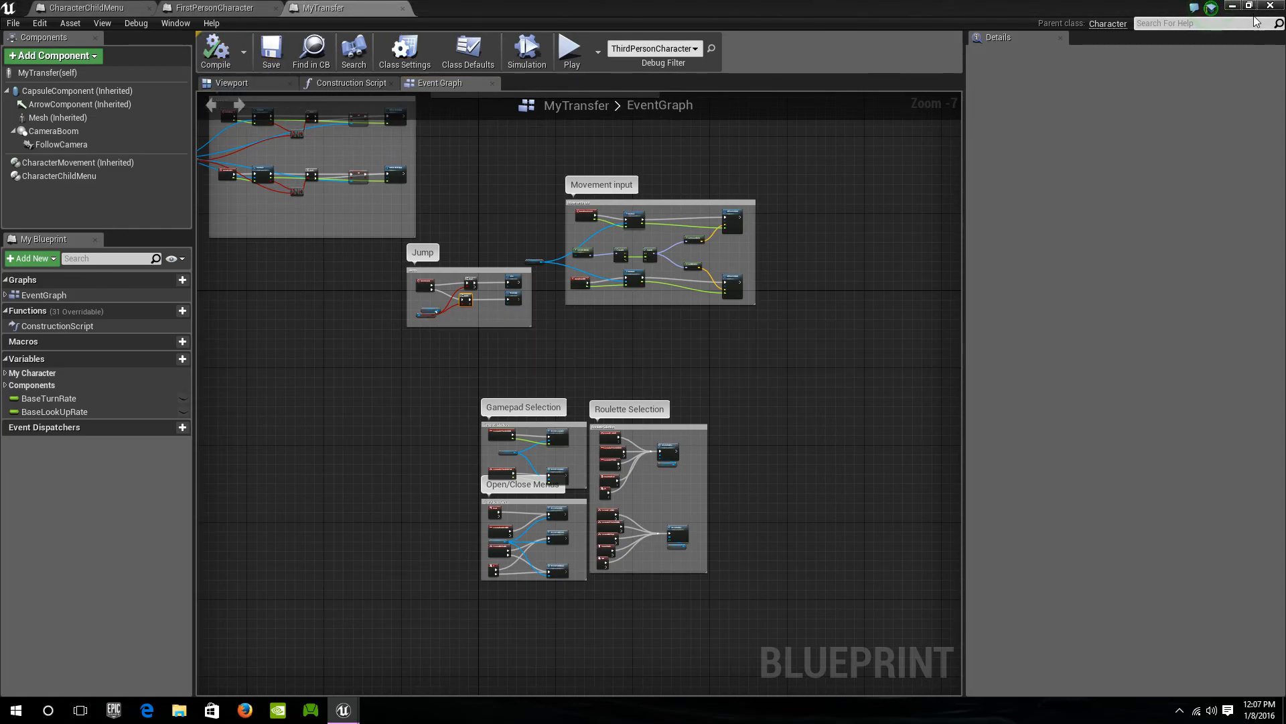
Review the input comment groups in MyTransfer's event graph, including Gamepad Selection, Roulette Selection and Open/Close Menus
right_drag(483, 379, 439, 491)
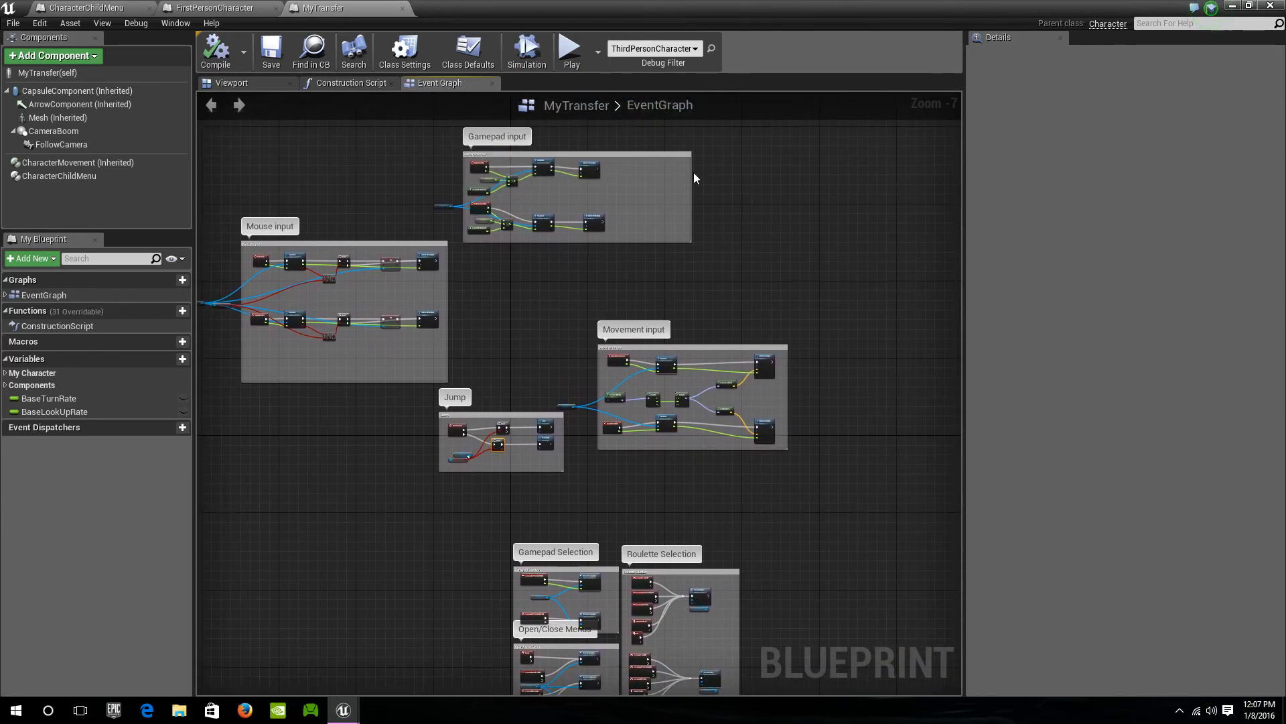
right_drag(252, 197, 349, 215)
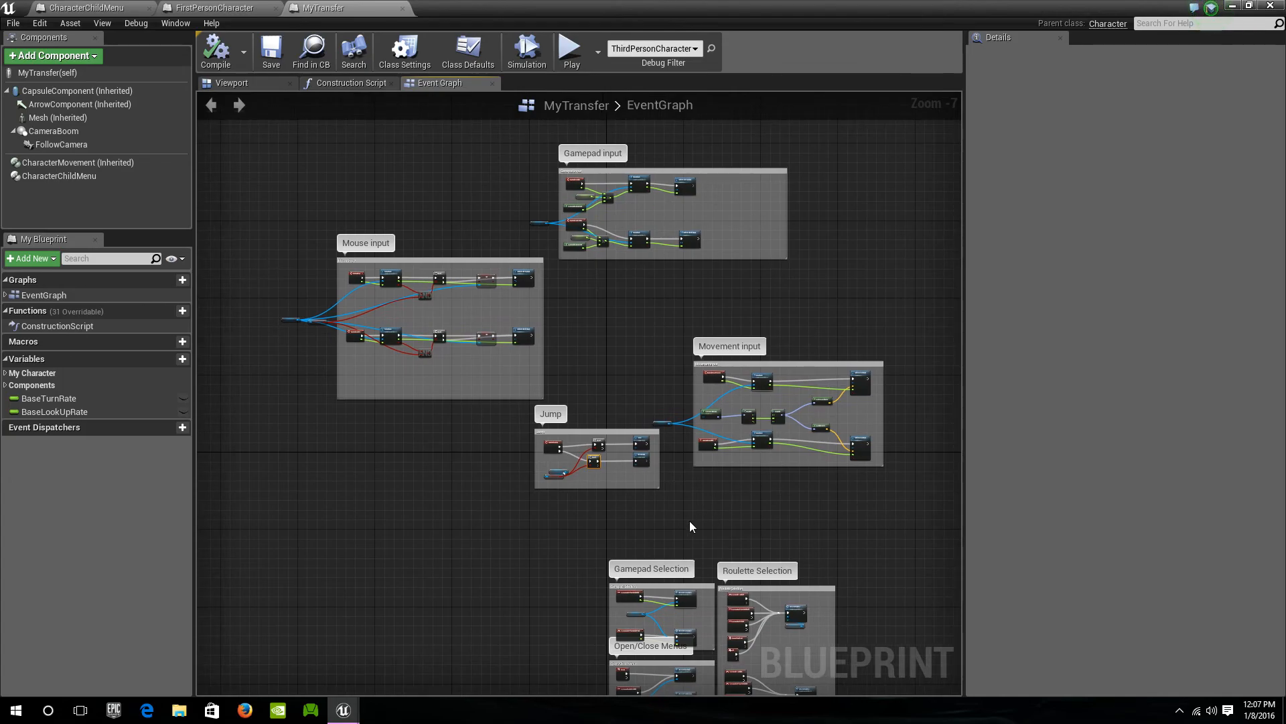
right_drag(667, 626, 526, 316)
scroll(527, 315, up, 1)
scroll(526, 315, up, 2)
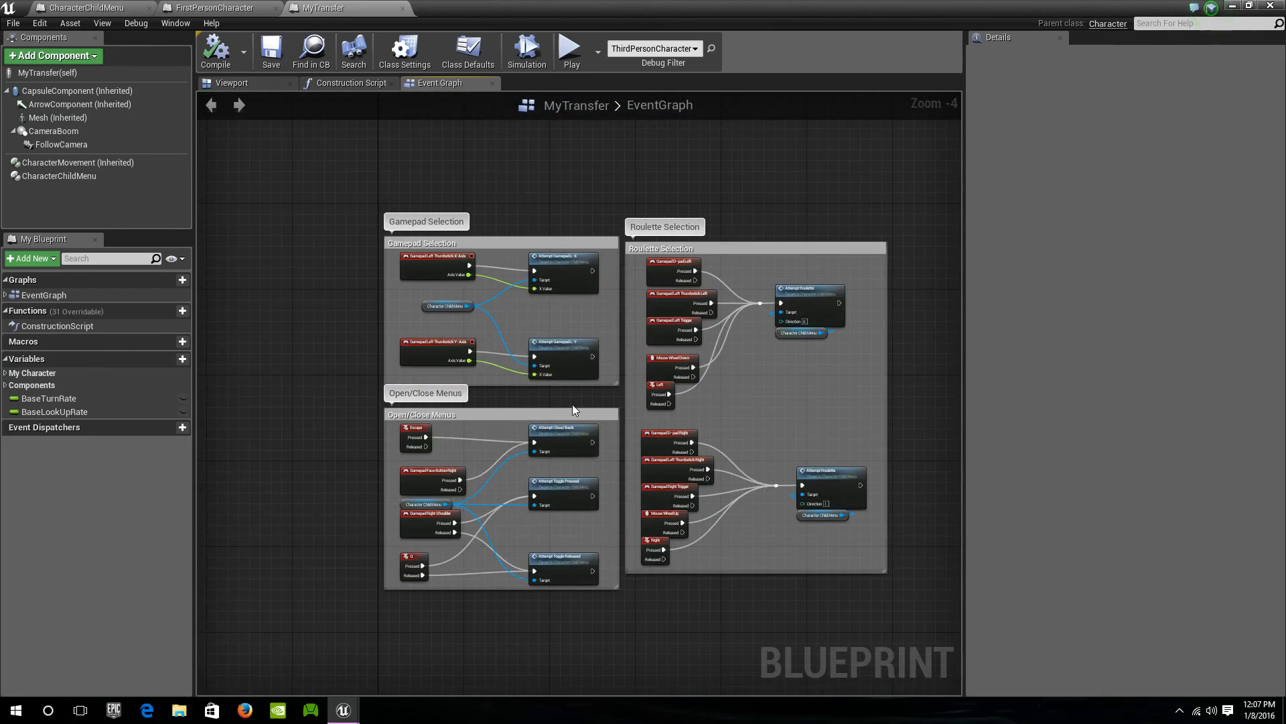
scroll(824, 423, up, 1)
right_drag(746, 394, 790, 414)
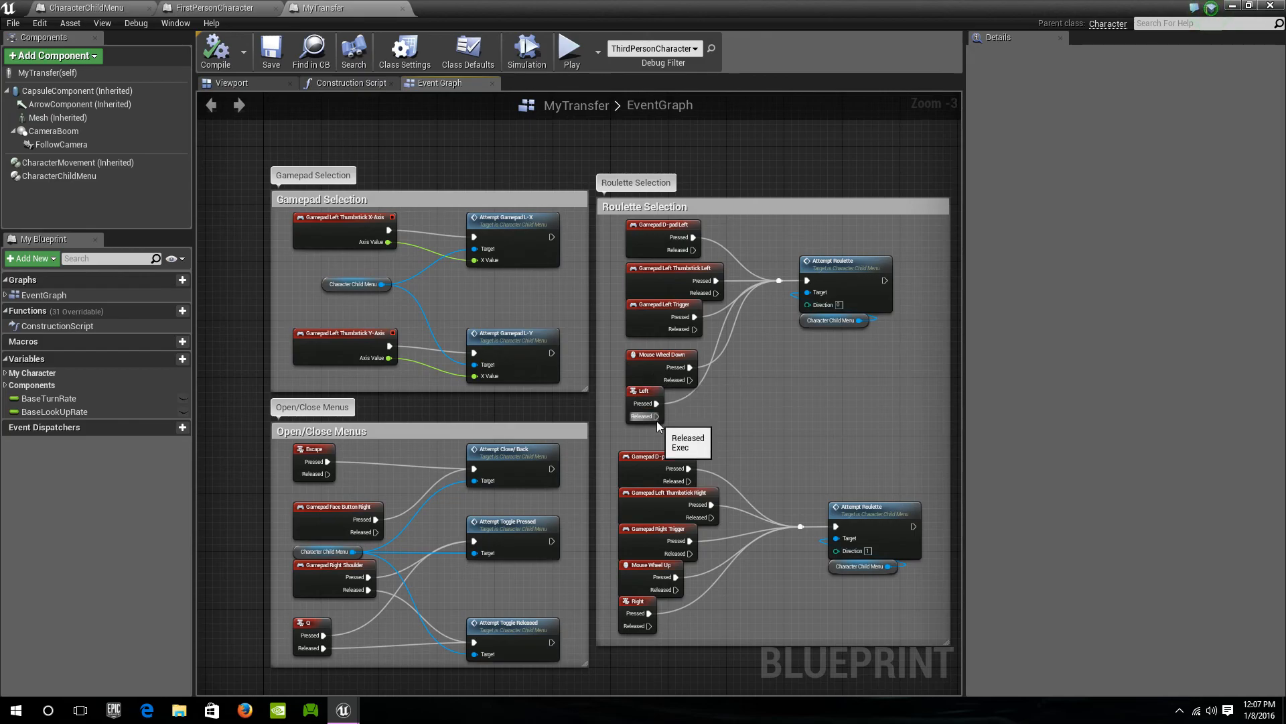
right_drag(491, 195, 516, 244)
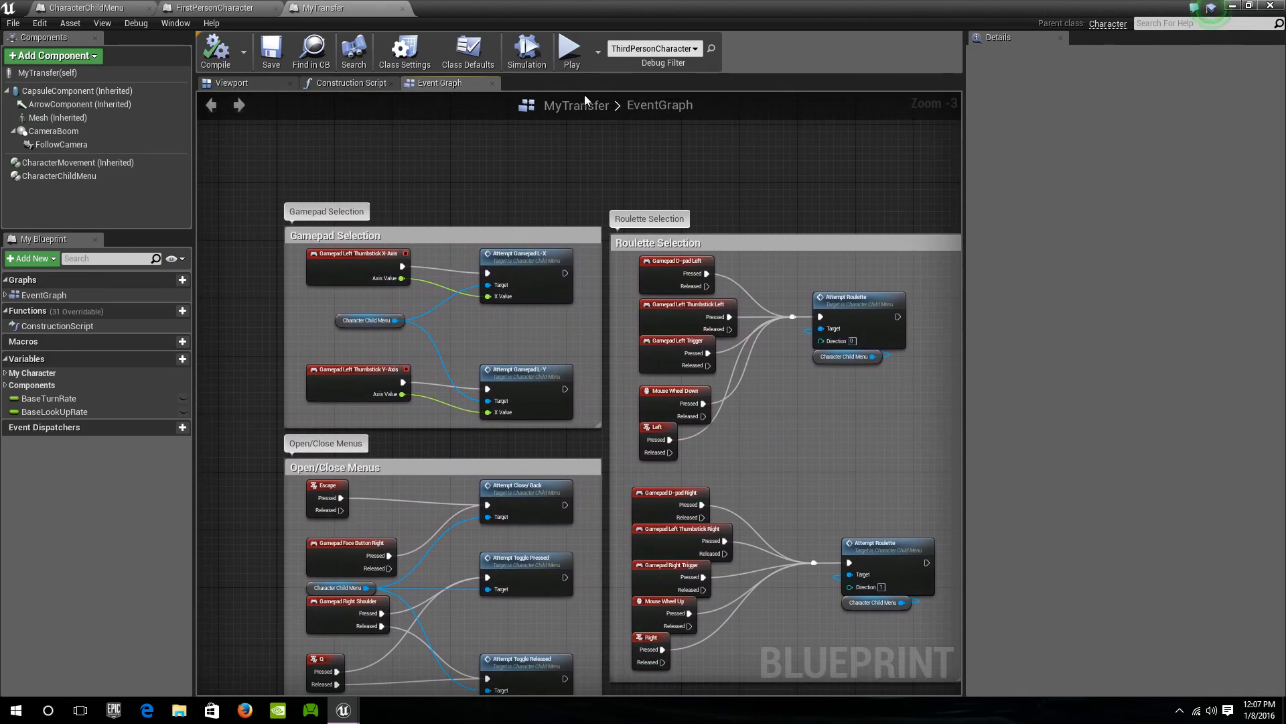
Open Pie_SystemDefault from the RadialMenu Blueprints folder in the full Blueprint Editor
click(1230, 6)
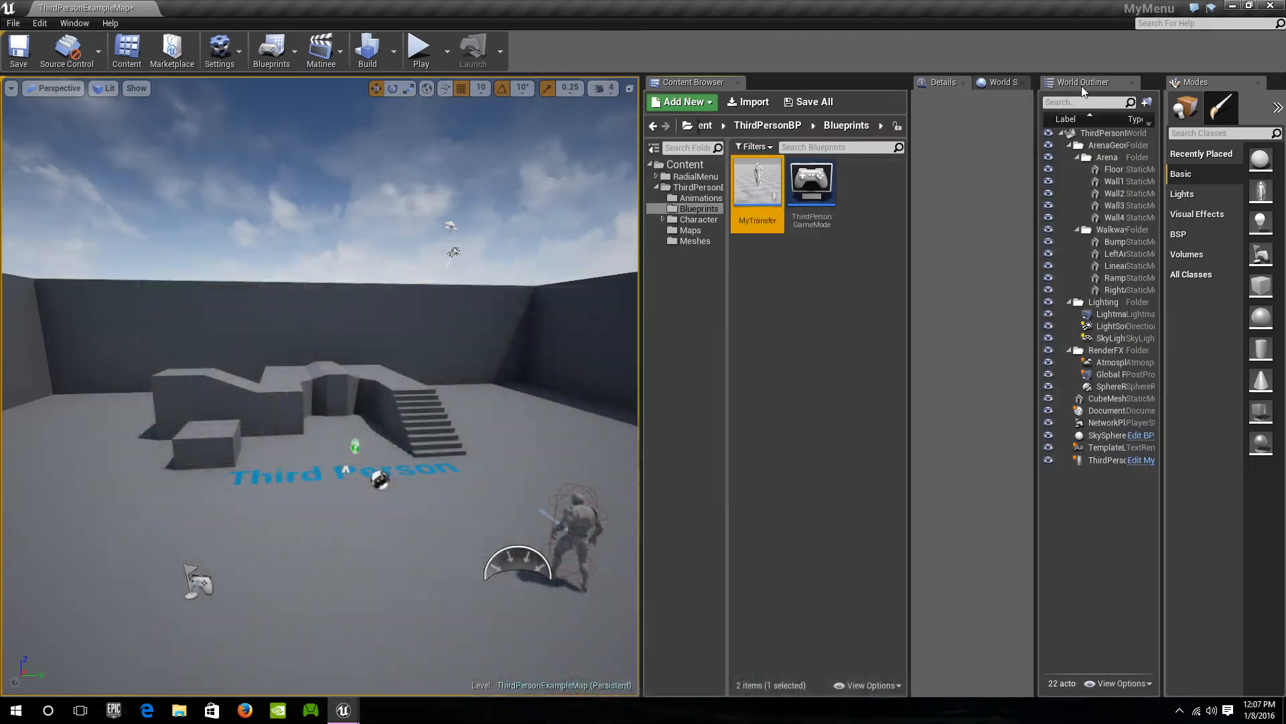
click(658, 178)
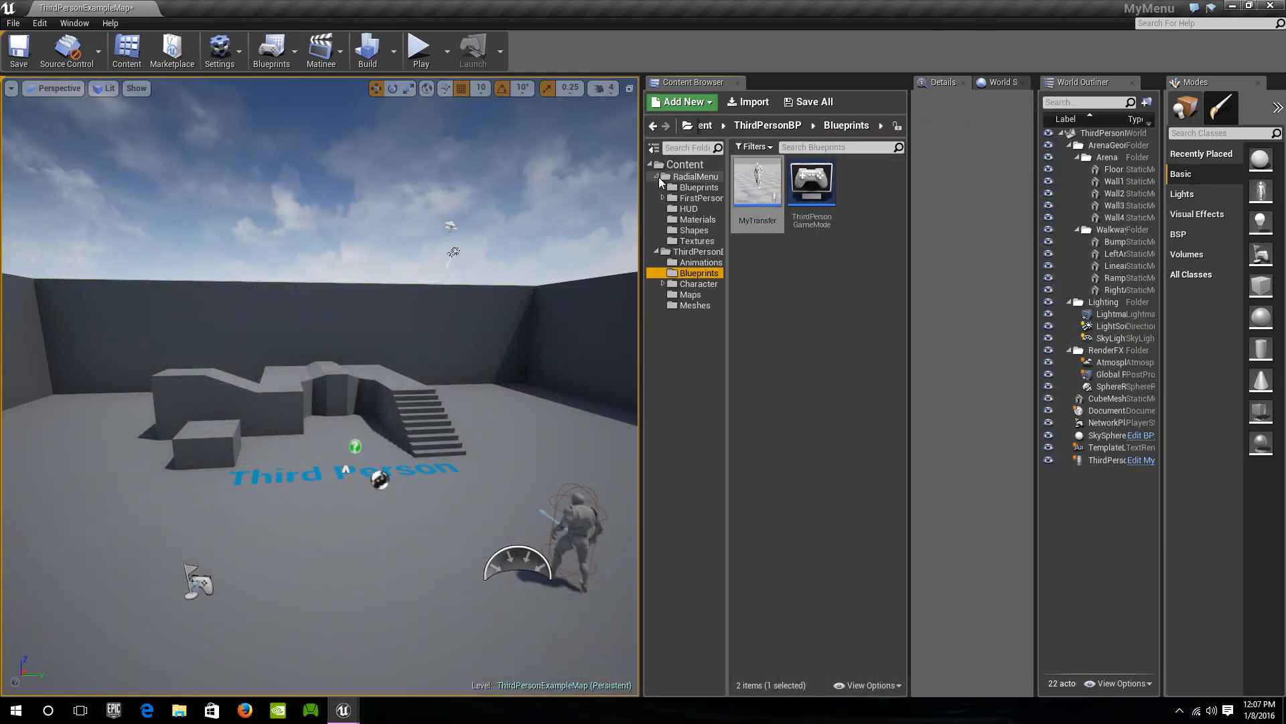
click(696, 187)
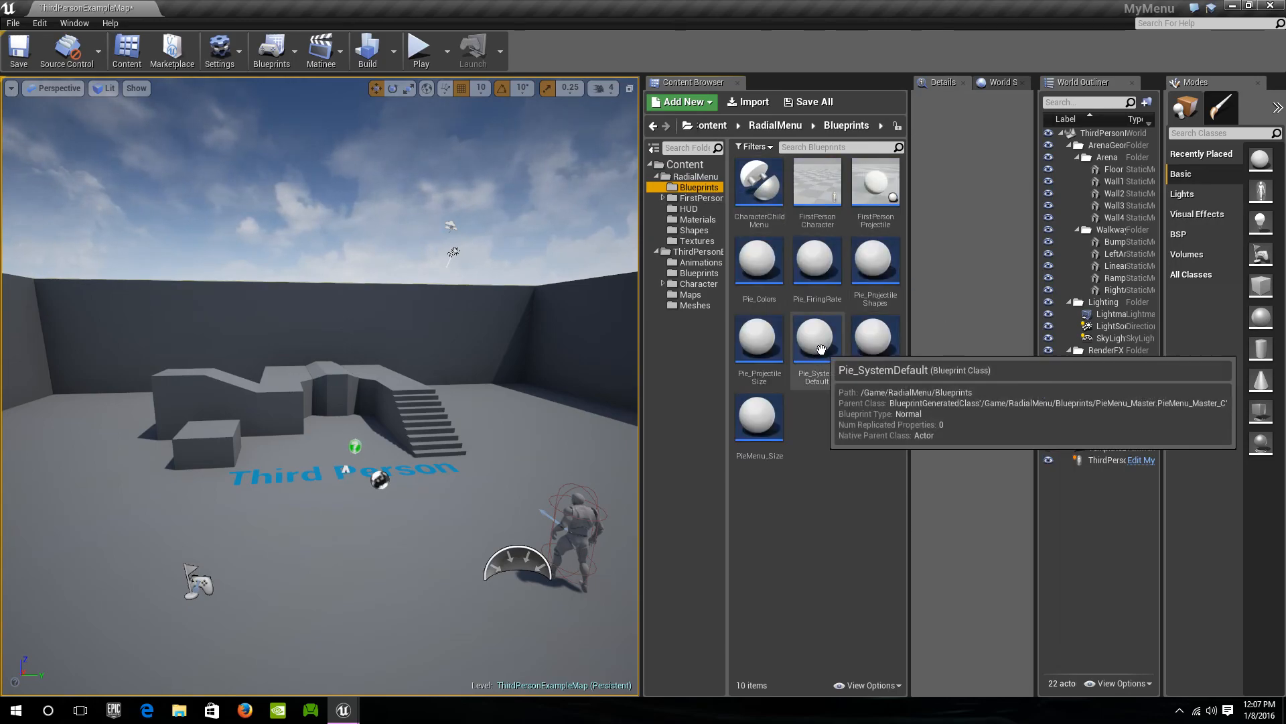
double_click(818, 336)
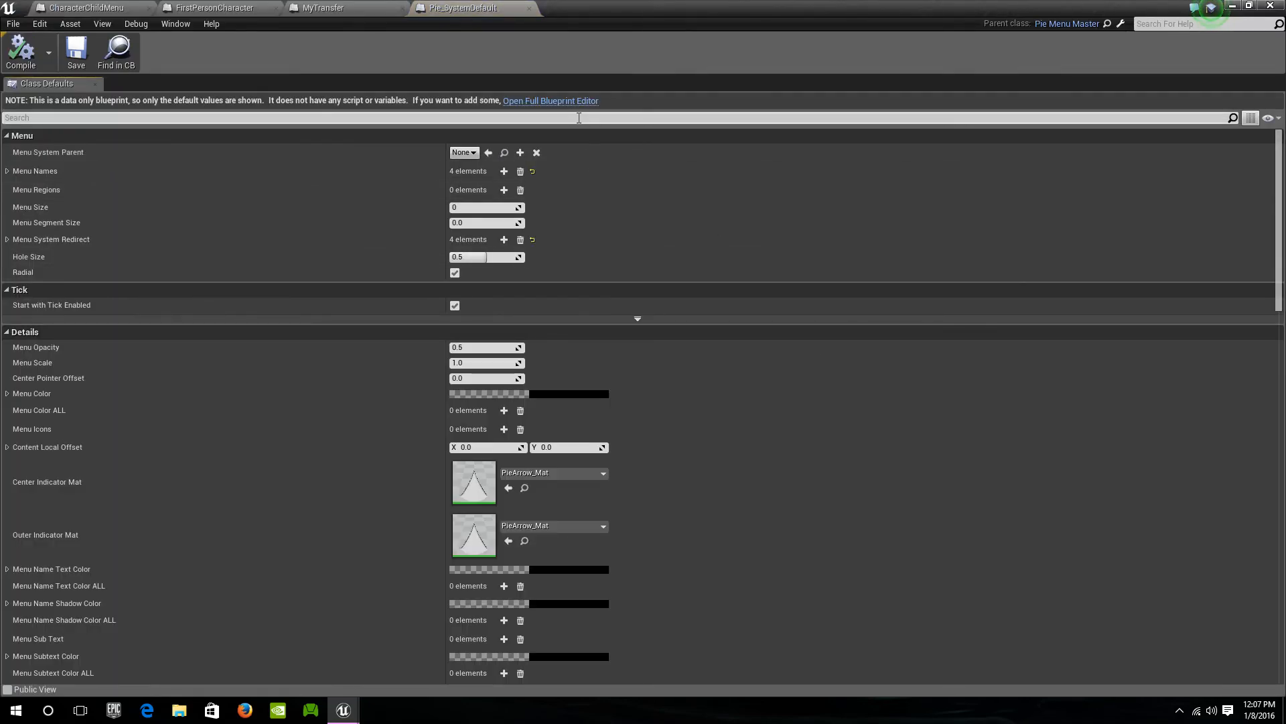
click(576, 102)
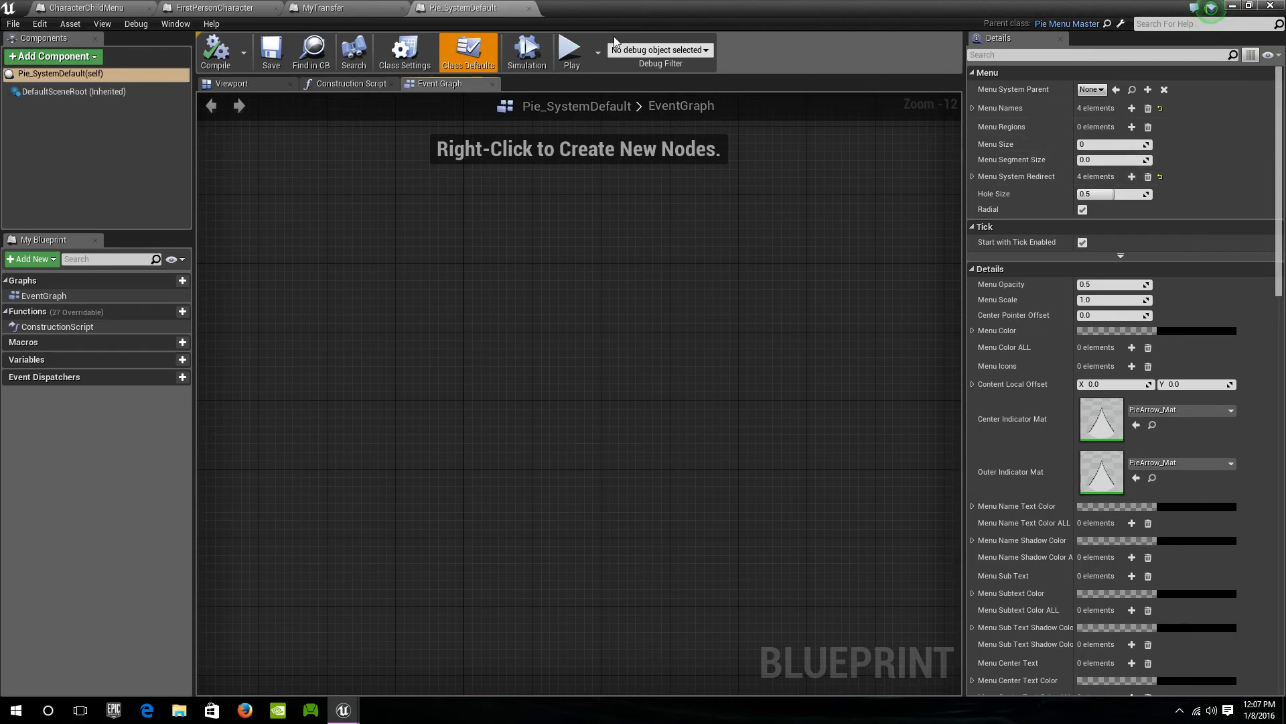
Inspect the default value of the Default Menu variable that feeds Change Menu in CharacterChildMenu's event graph
click(114, 9)
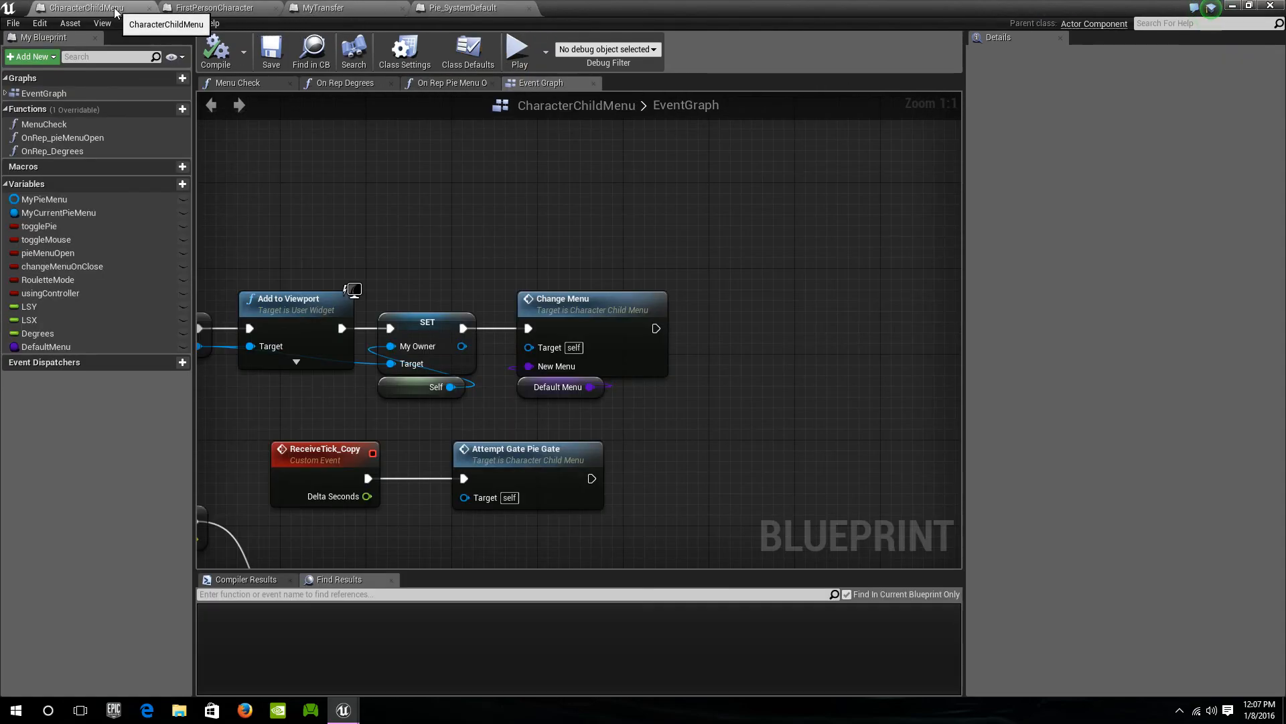
right_drag(519, 368, 579, 365)
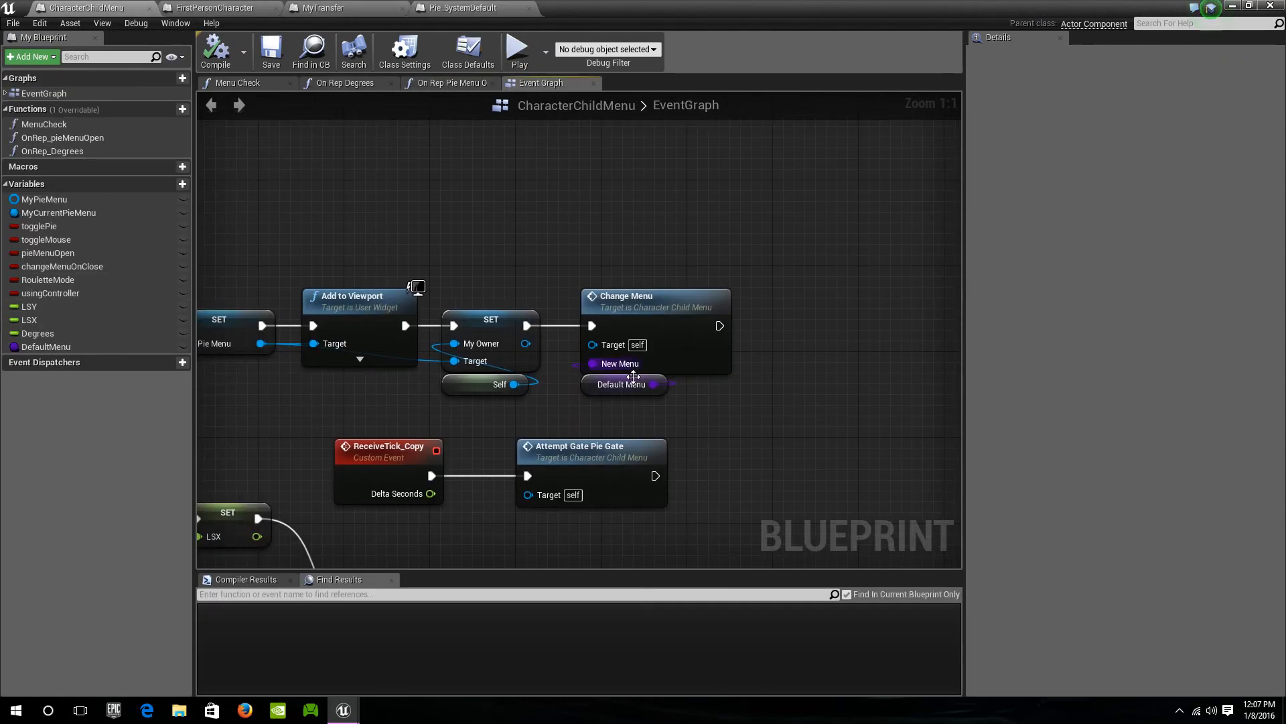
click(595, 394)
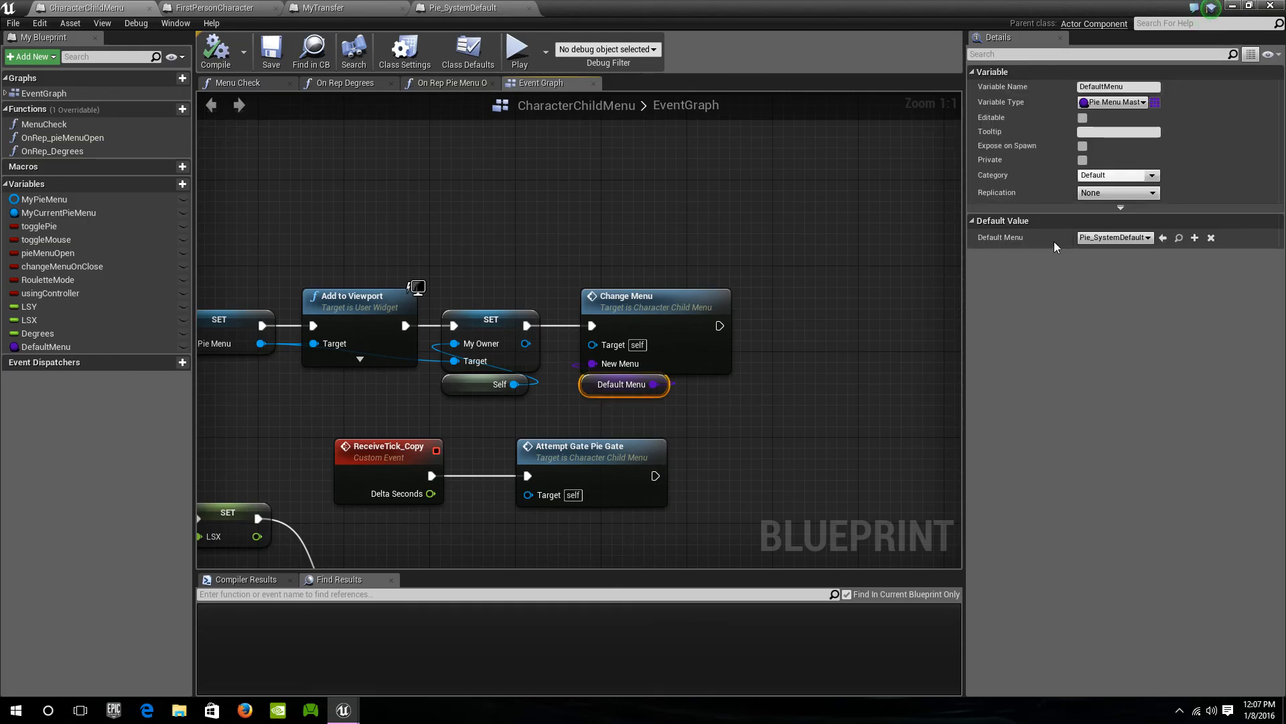
Clear all Menu Names and Menu System Redirect elements in Pie_SystemDefault and save the blueprint
click(442, 8)
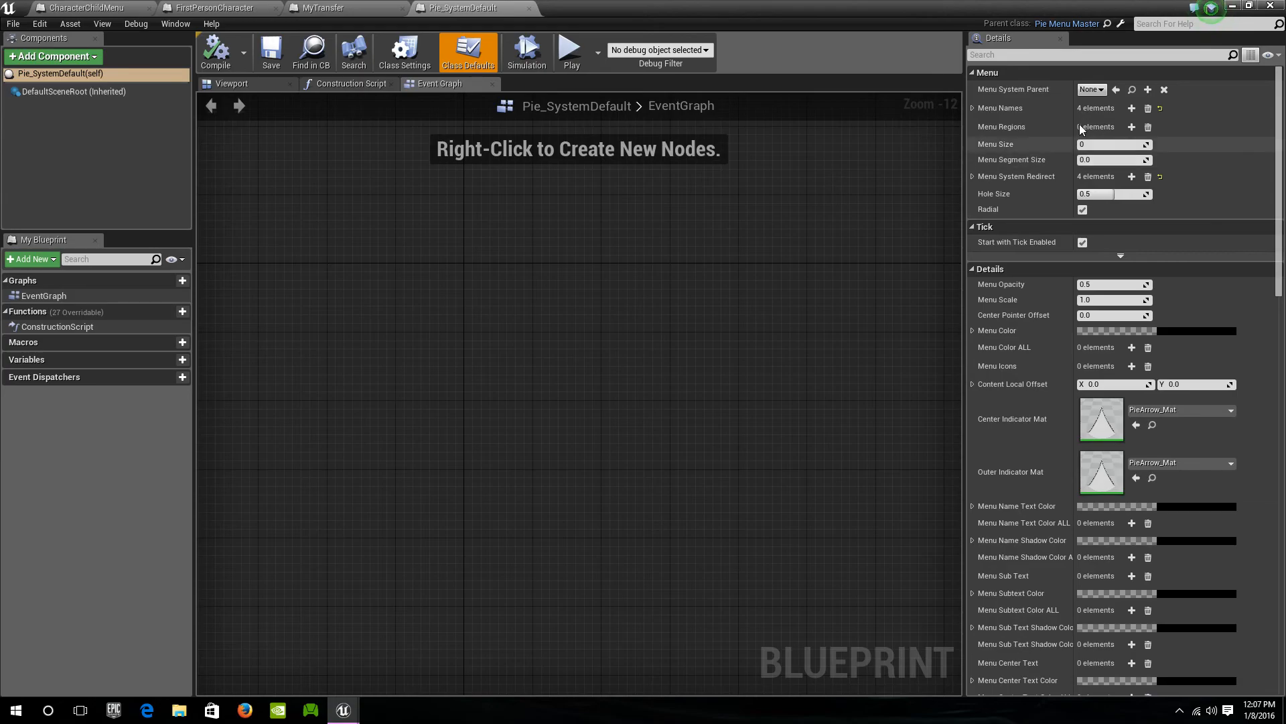
click(973, 108)
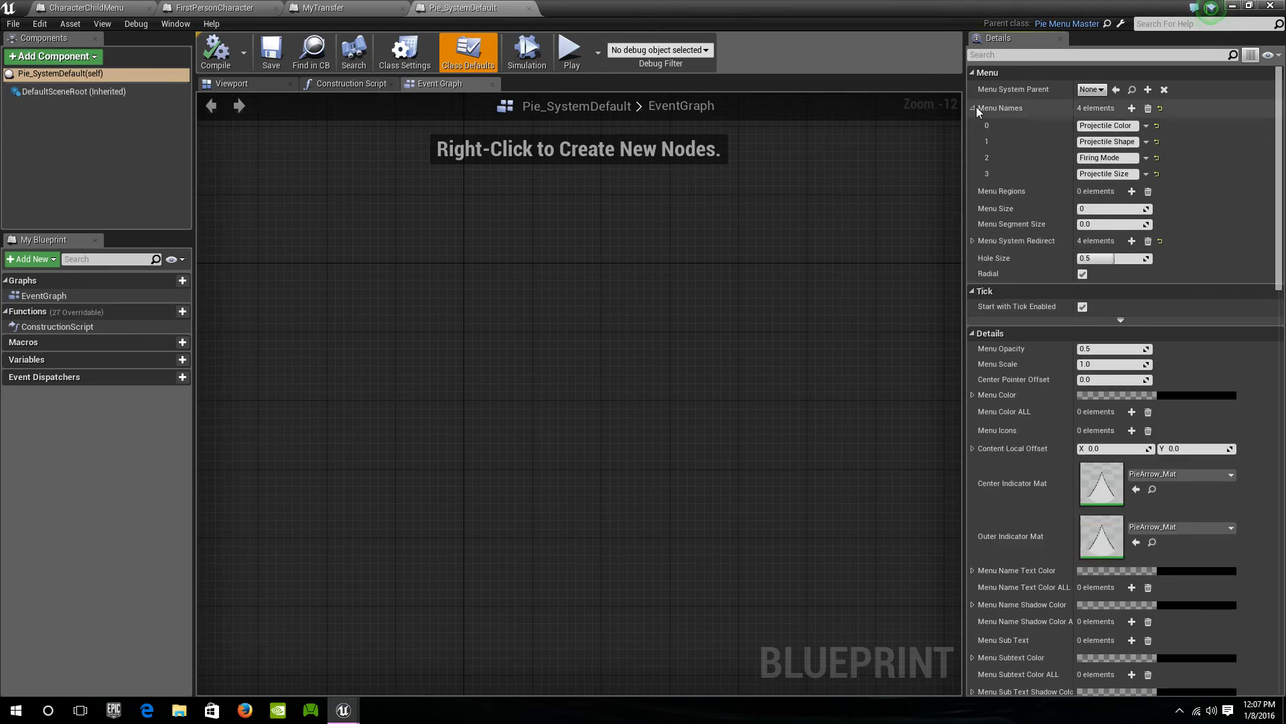
click(1149, 109)
click(974, 177)
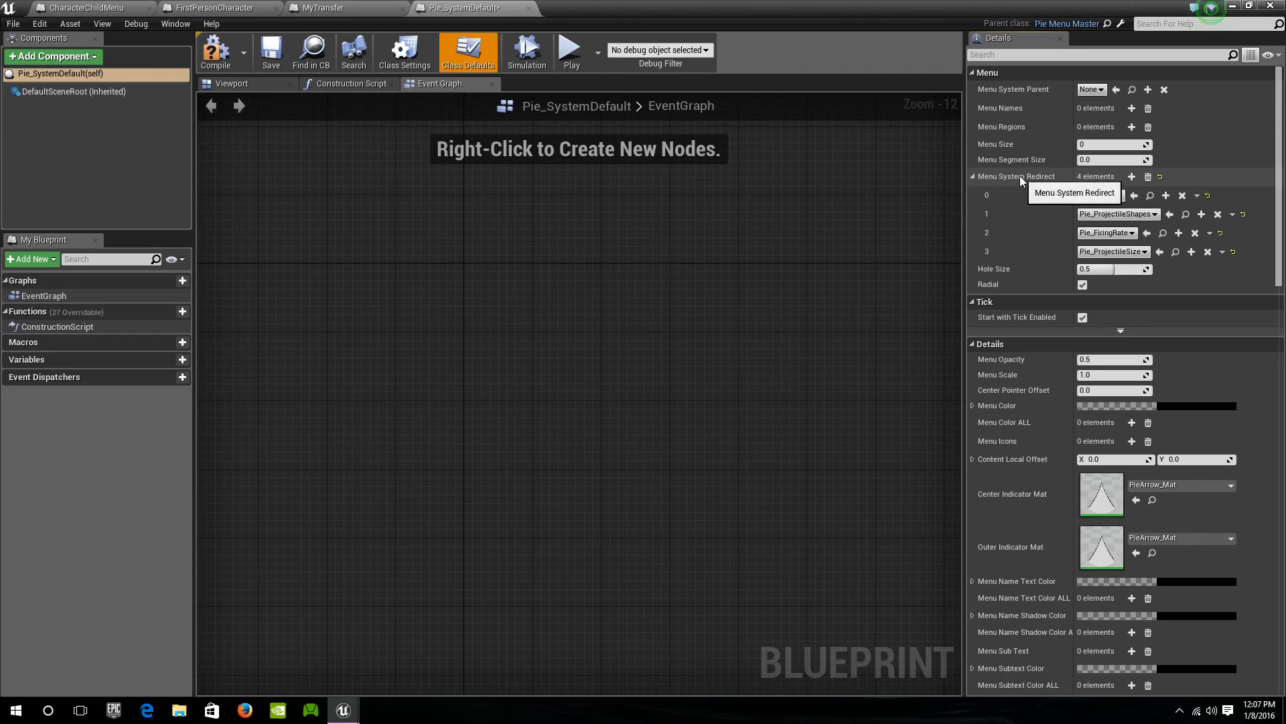
click(1149, 177)
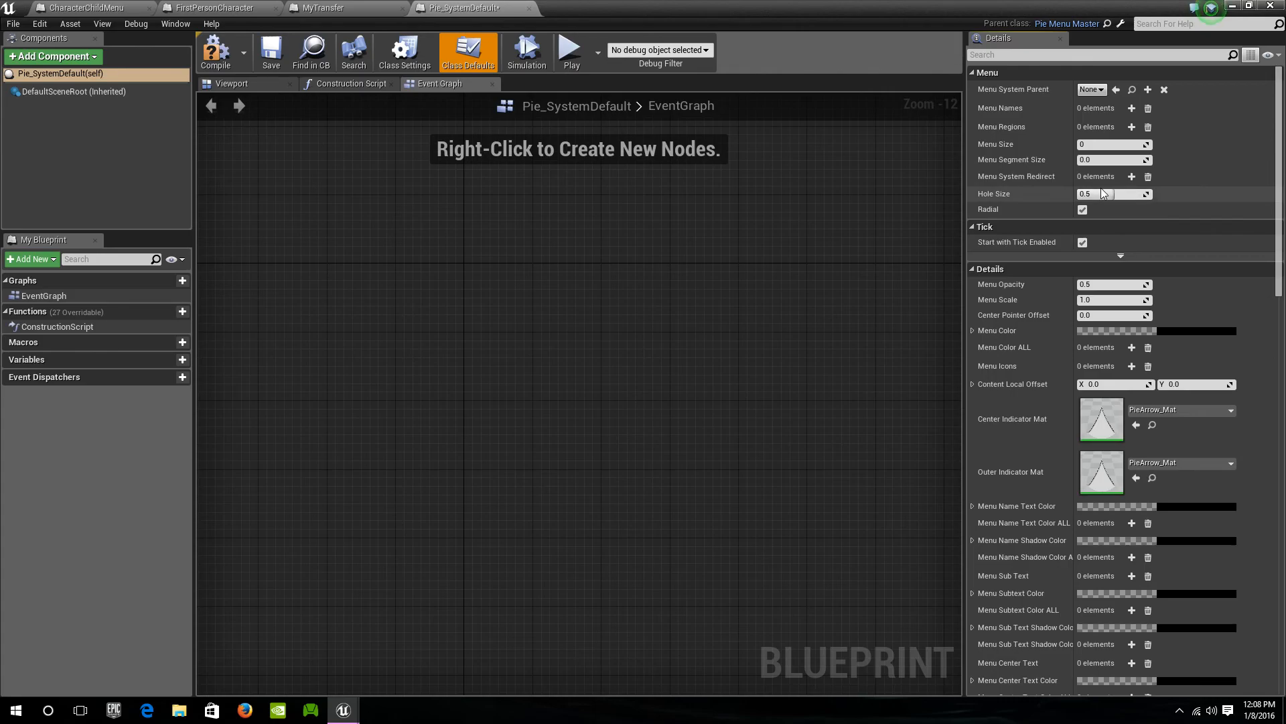
scroll(1103, 194, down, 1)
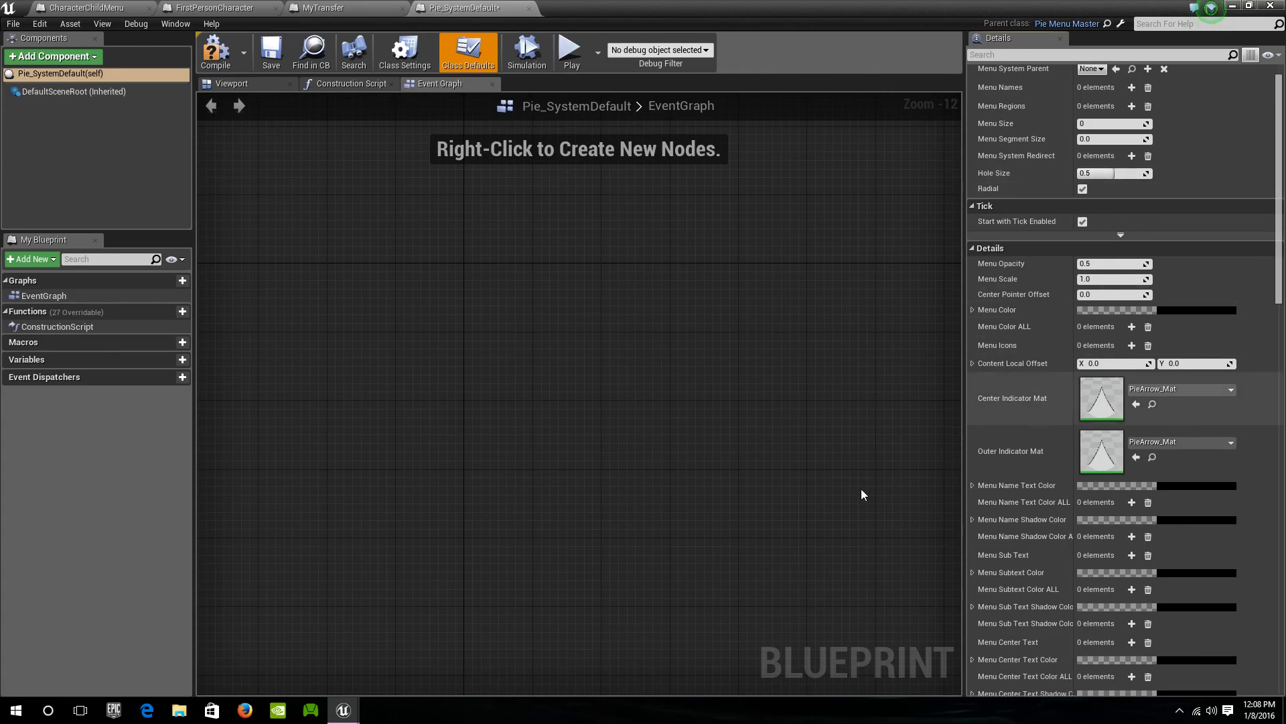
scroll(1154, 201, up, 1)
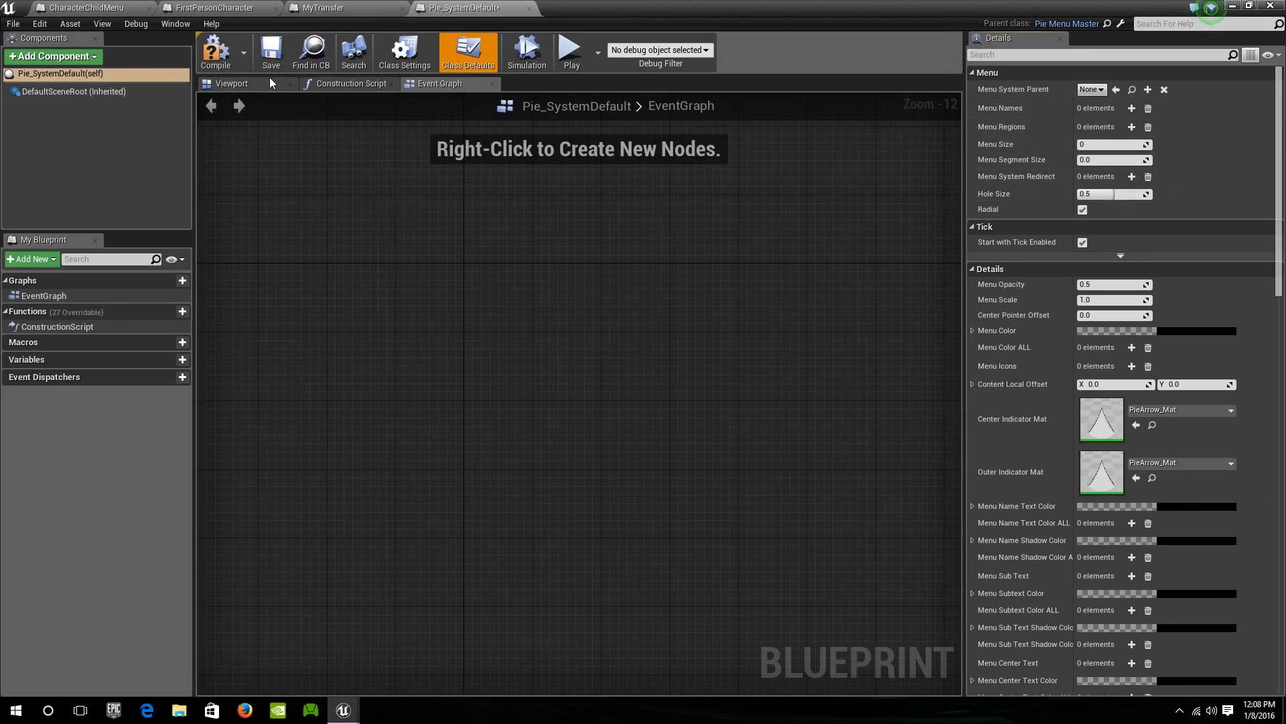
click(272, 56)
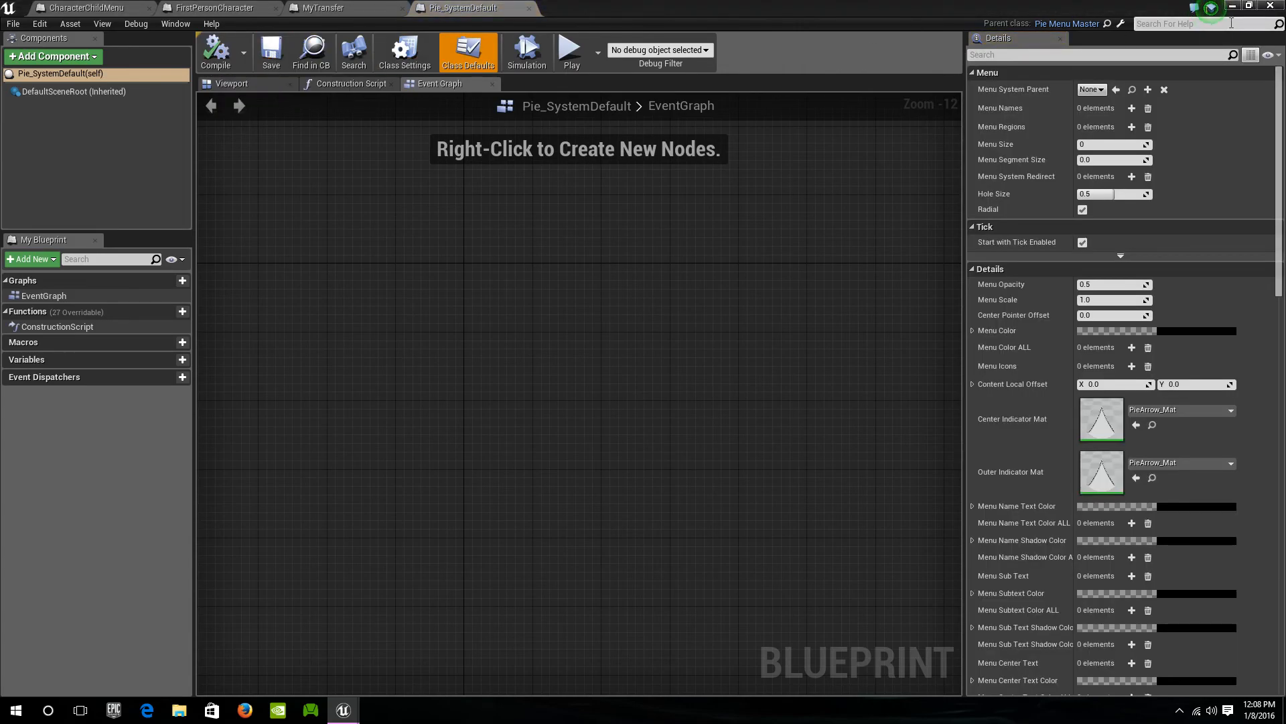
Delete the Pie_Colors, Pie_FiringRate, Pie_ProjectileShapes, Pie_ProjectileSize and PieMenu_Size blueprints from the RadialMenu Blueprints folder
click(1271, 5)
click(760, 265)
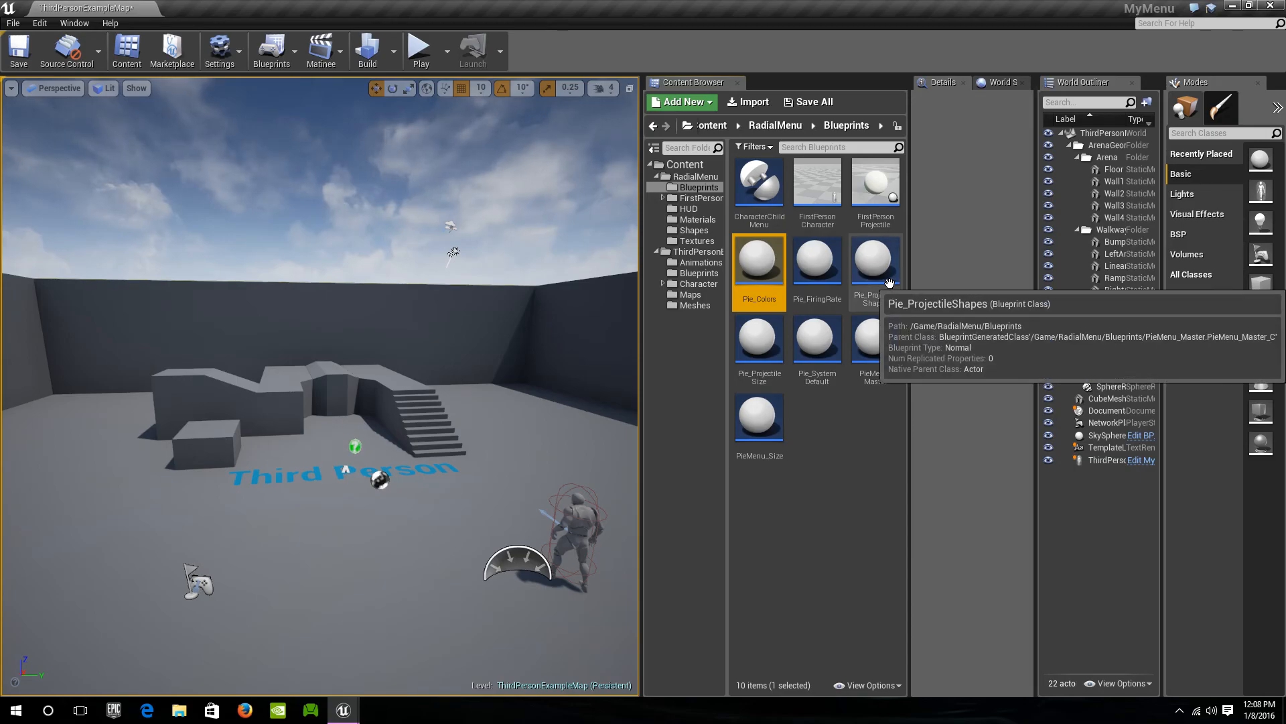
ctrl+click(874, 265)
ctrl+click(759, 342)
ctrl+click(816, 264)
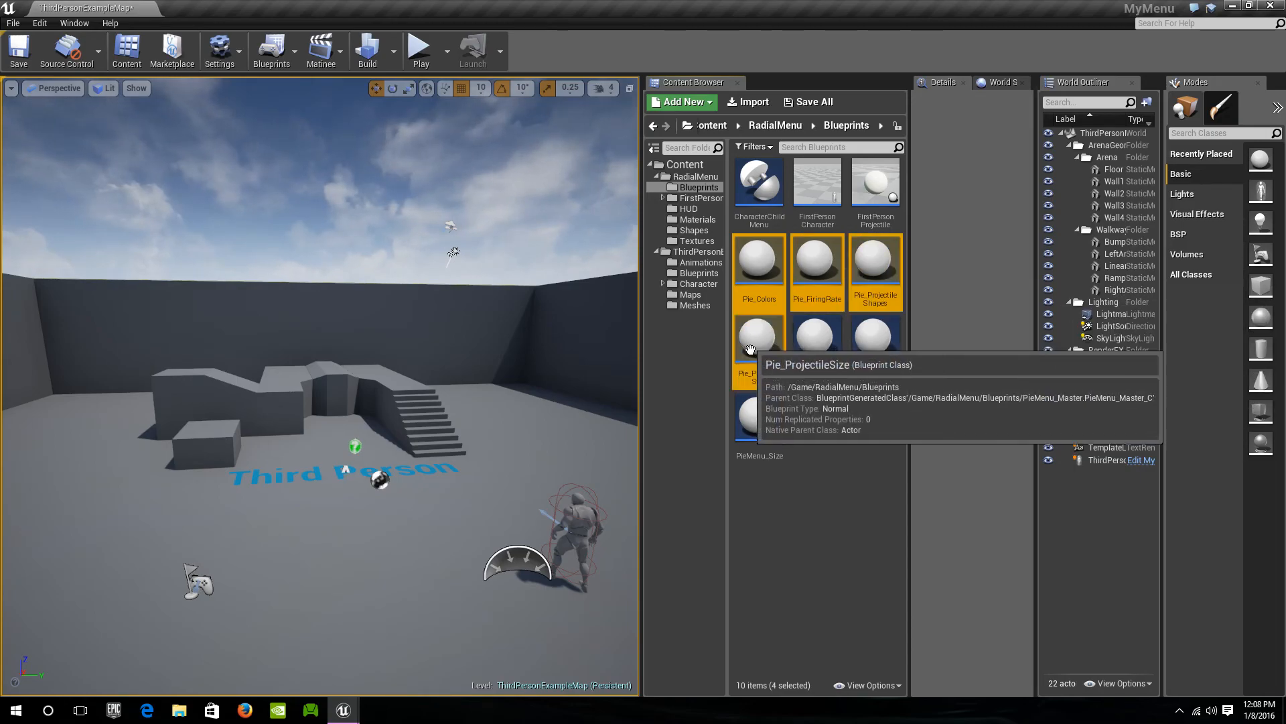
ctrl+click(759, 419)
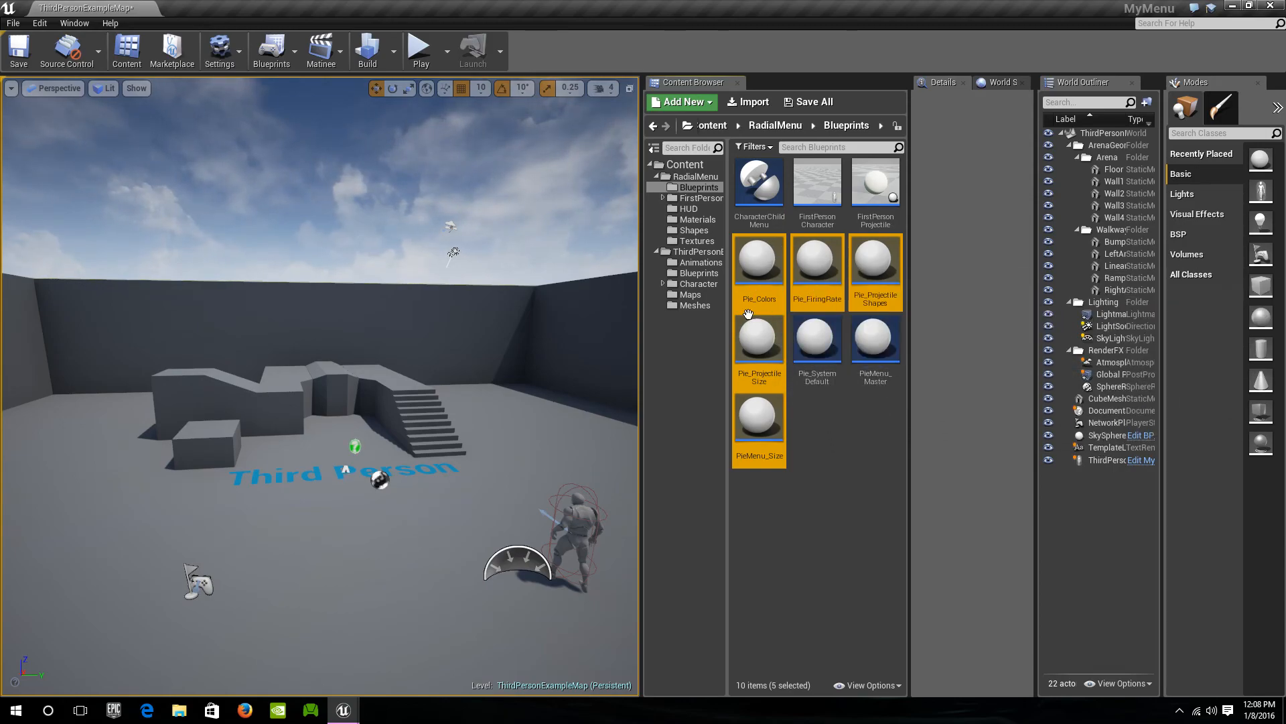
key(Delete)
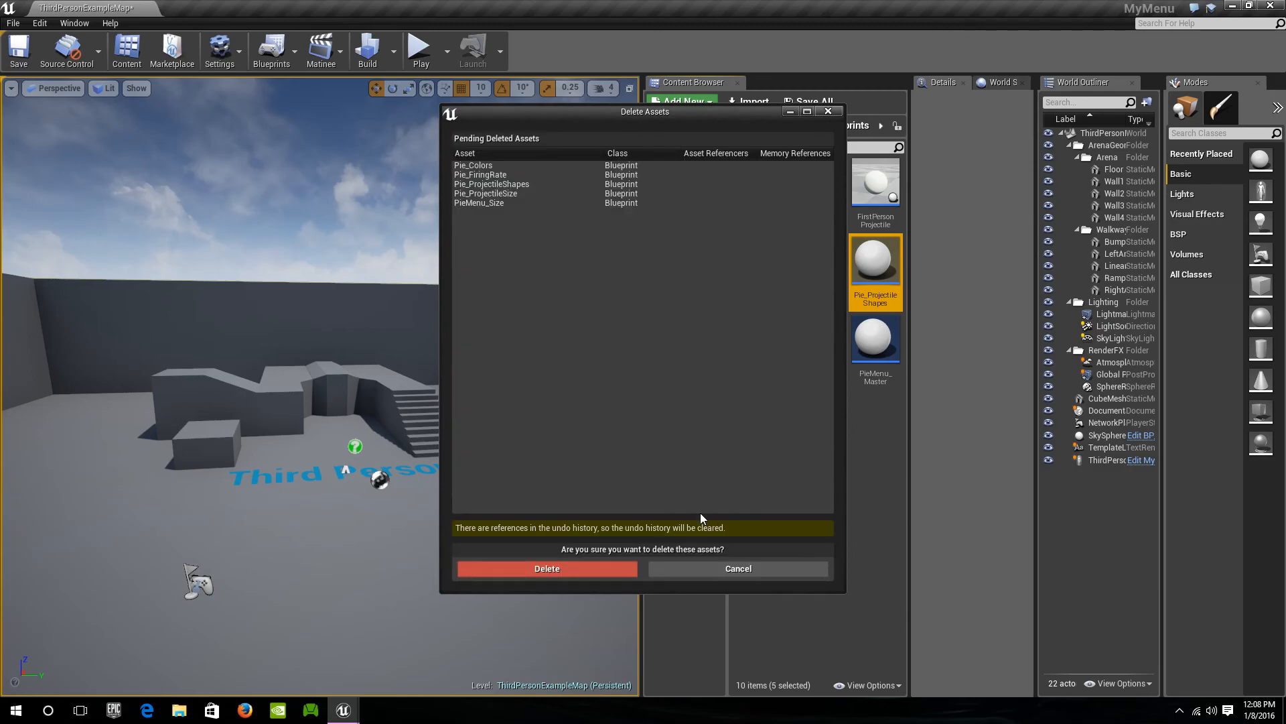
click(588, 568)
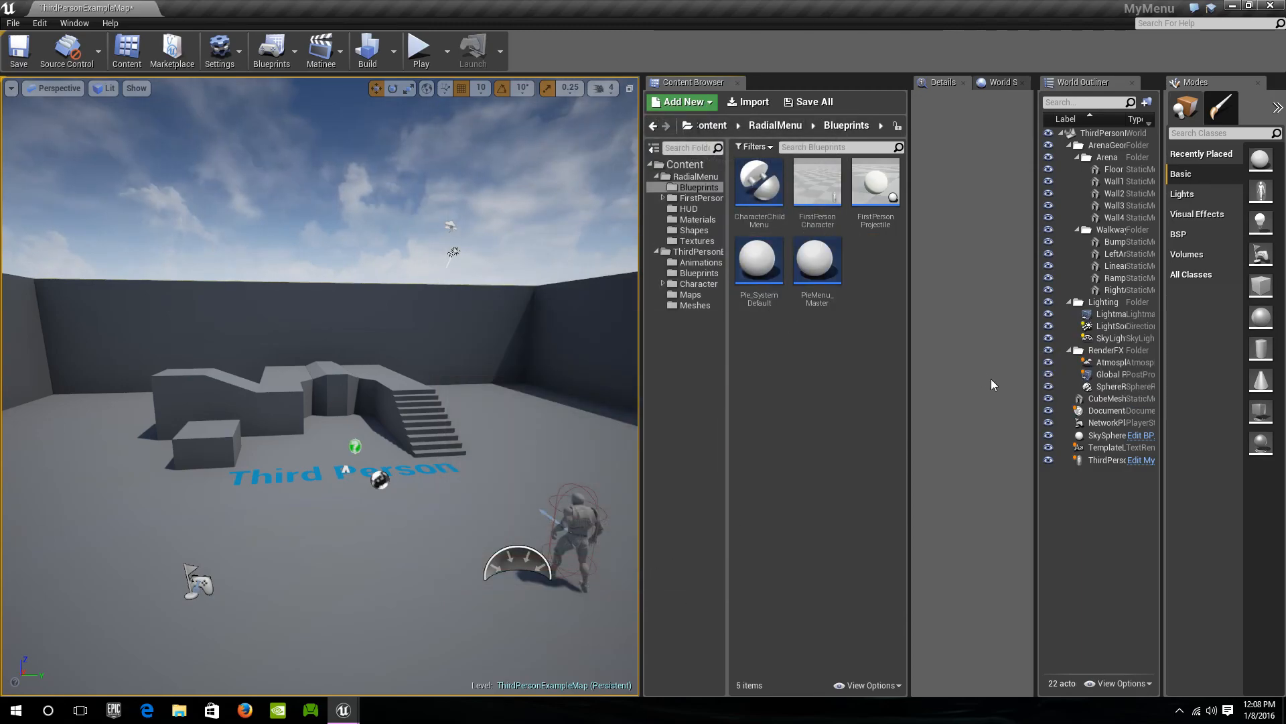
click(828, 279)
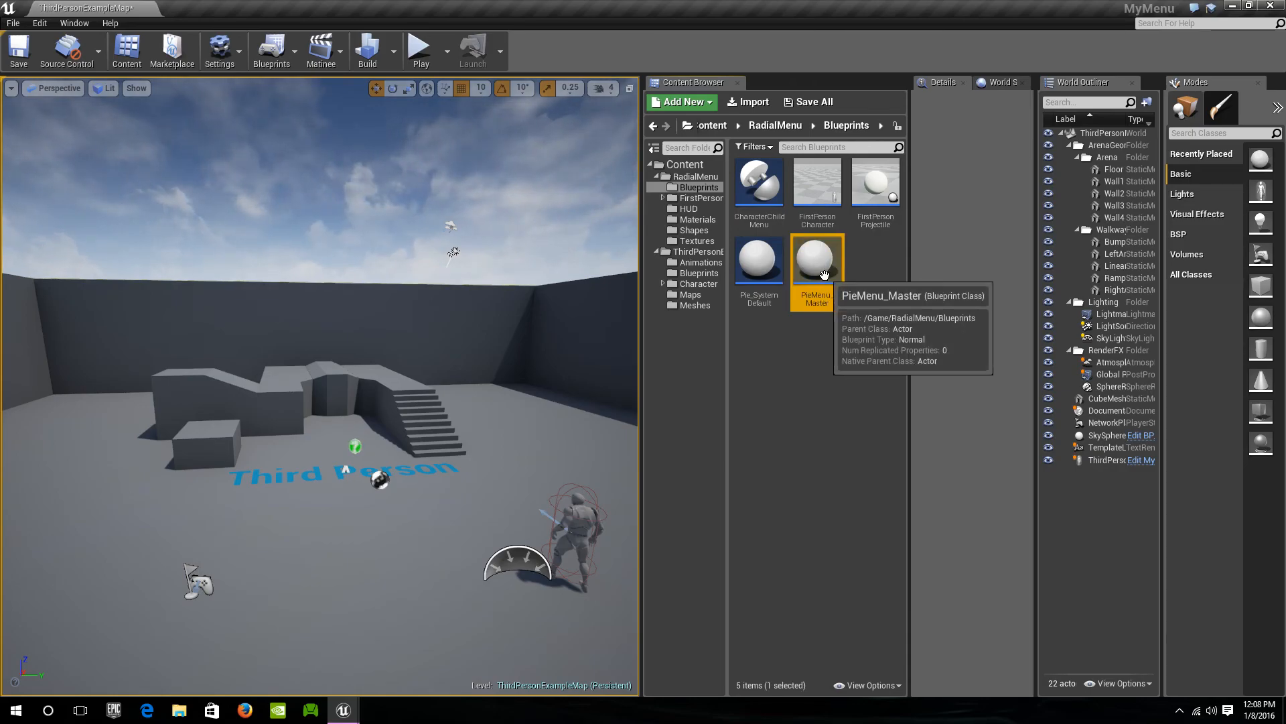
click(747, 272)
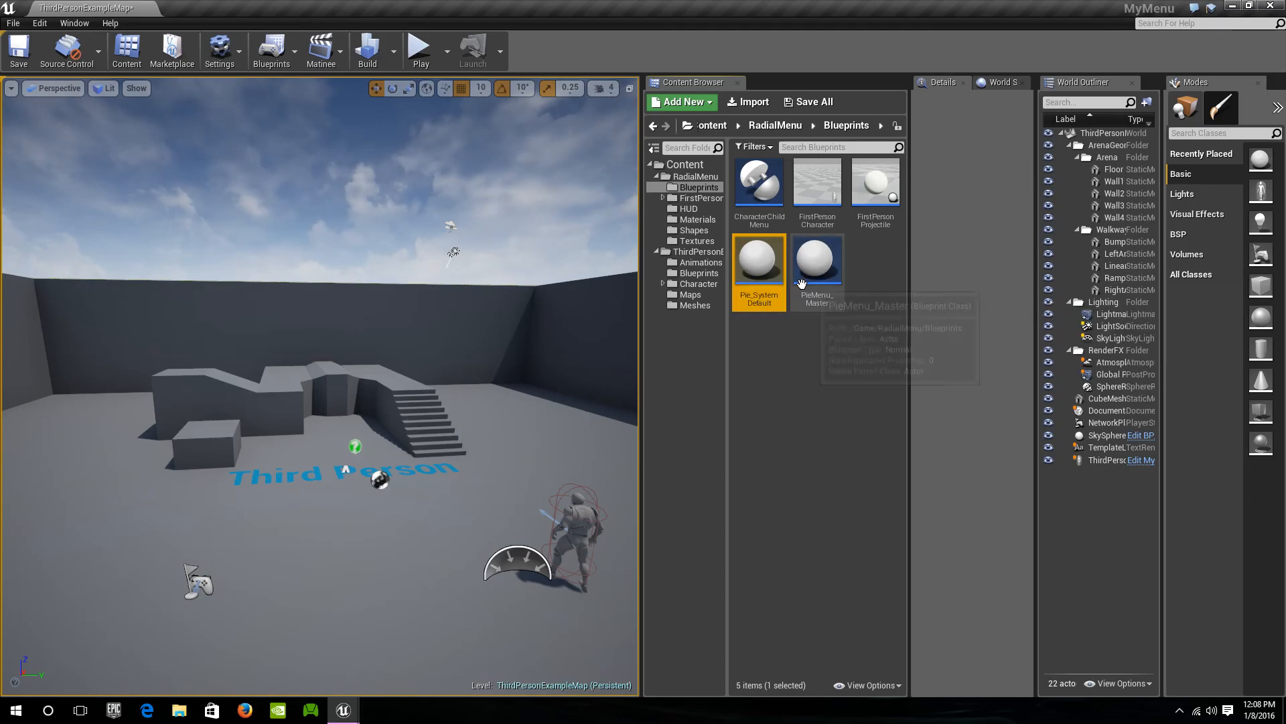
Play-test the level by running the character around the arena, and end the play session
double_click(747, 272)
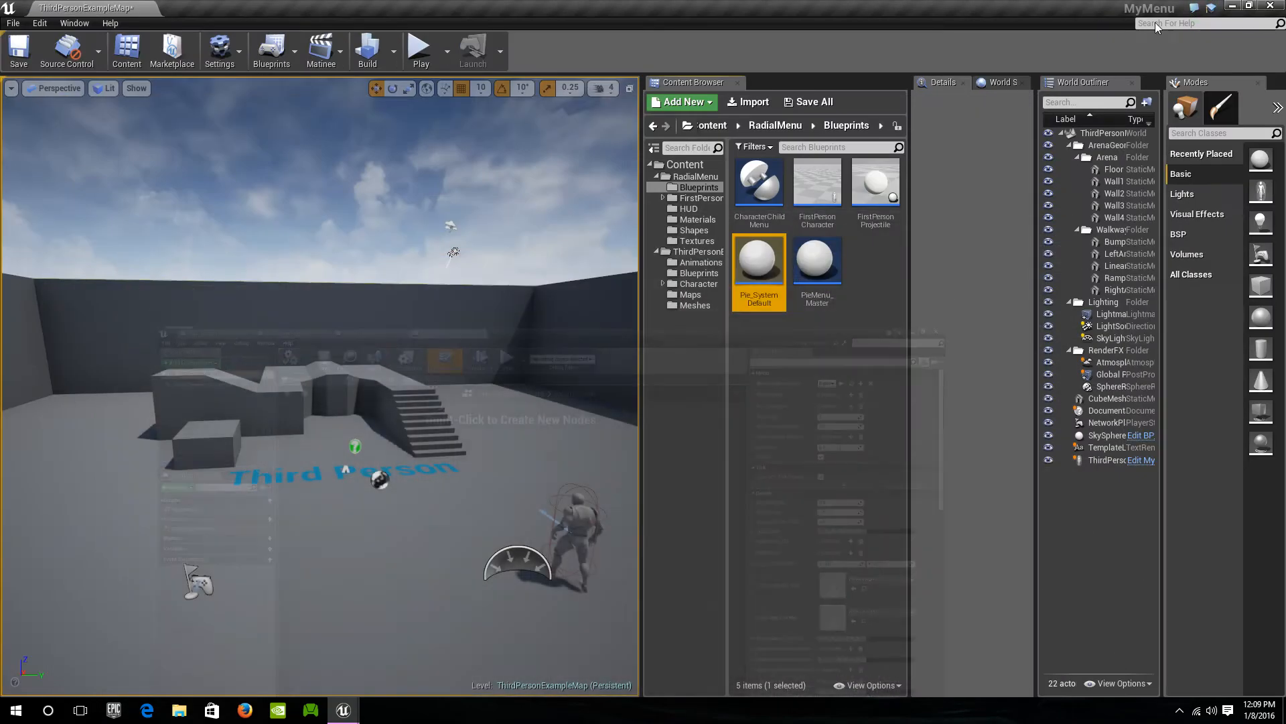
click(429, 57)
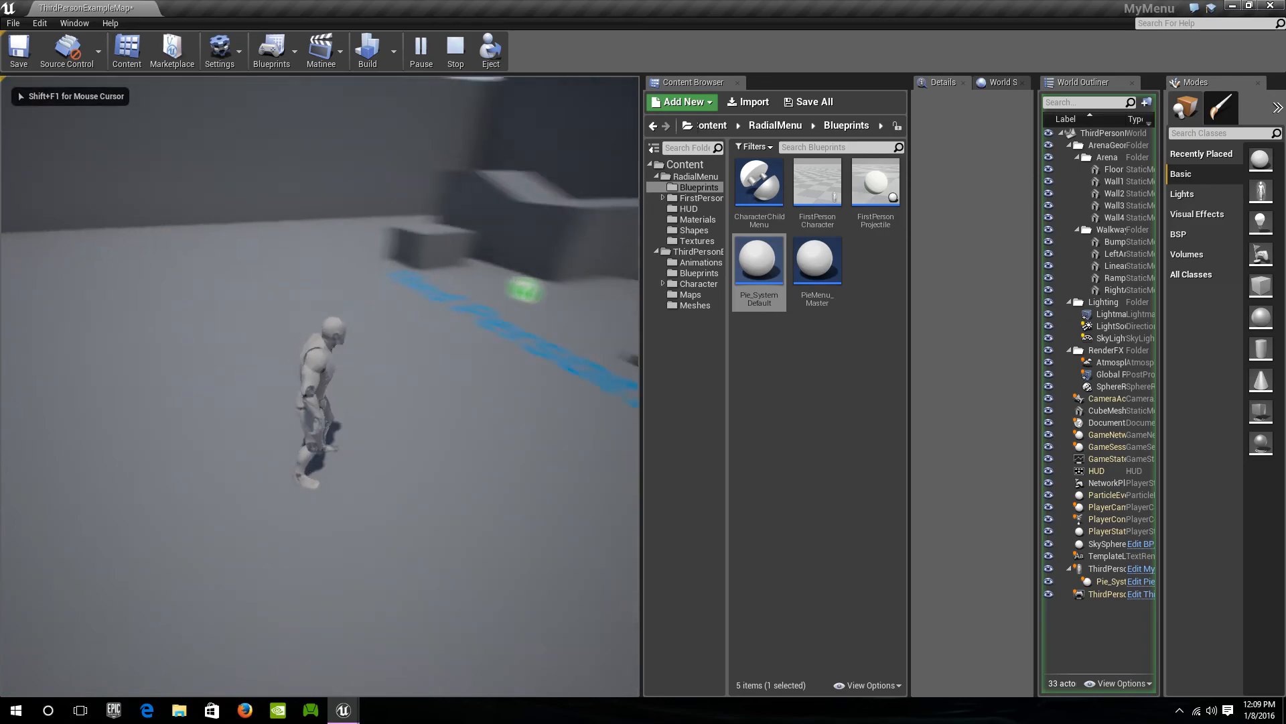
key(w)
key(d)
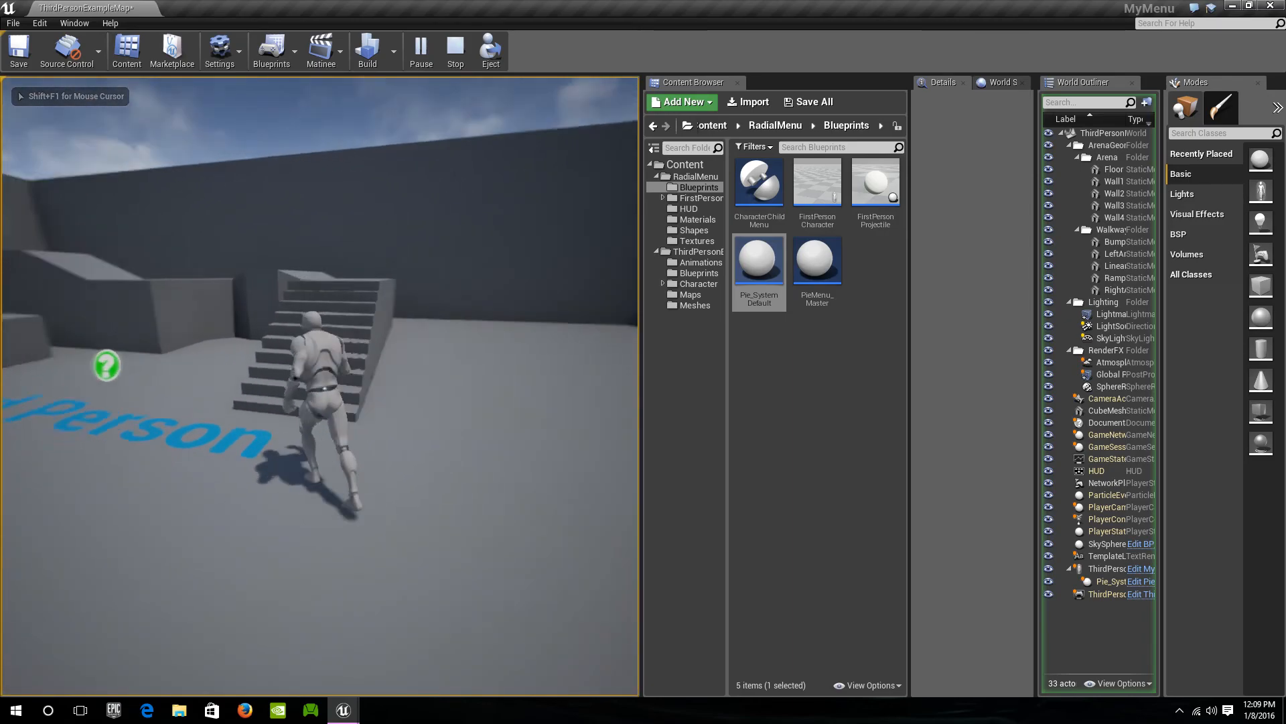
key(s)
key(w)
key(a)
key(s)
key(d)
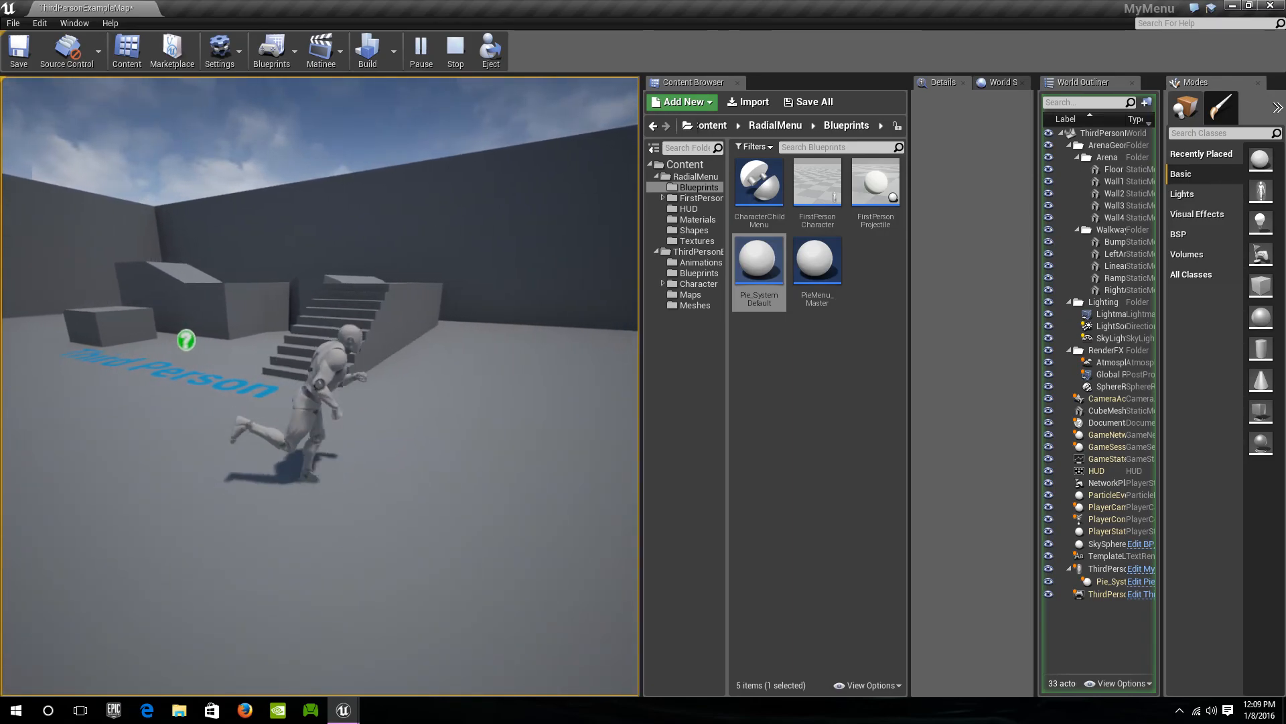
key(w)
key(a)
key(Escape)
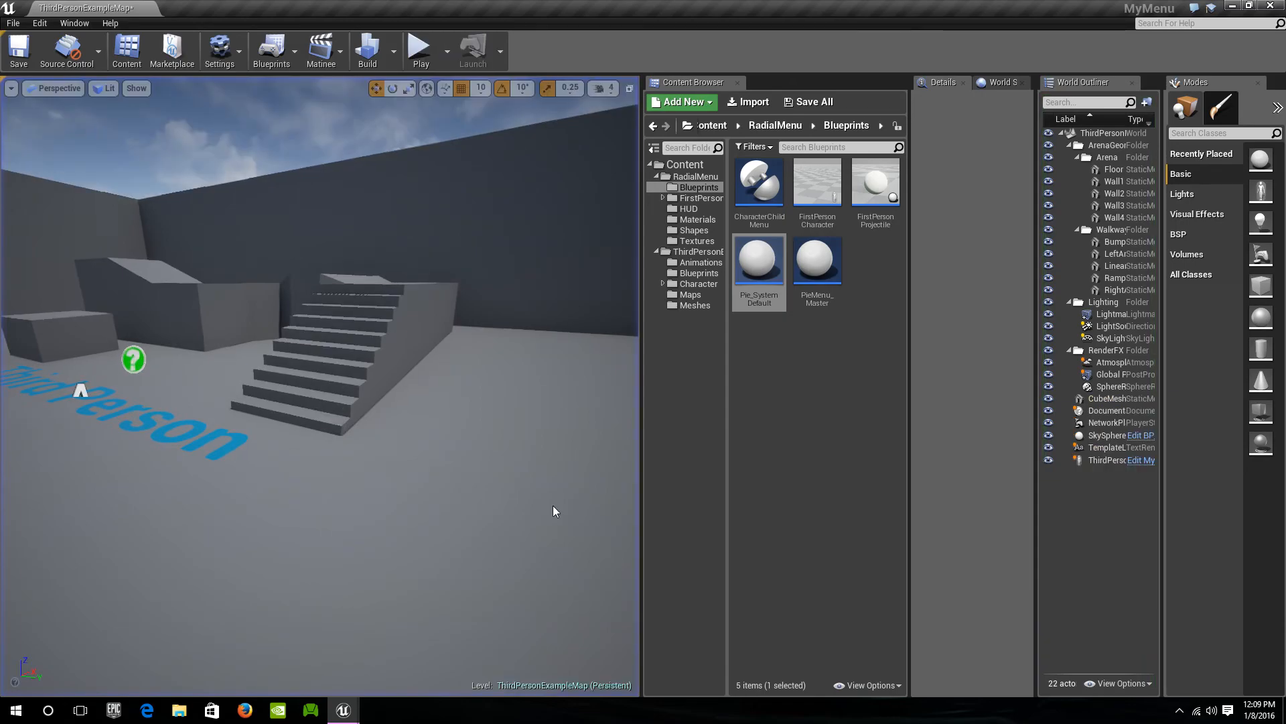
Open Pie_SystemDefault and add three elements to its Menu Names array
double_click(761, 271)
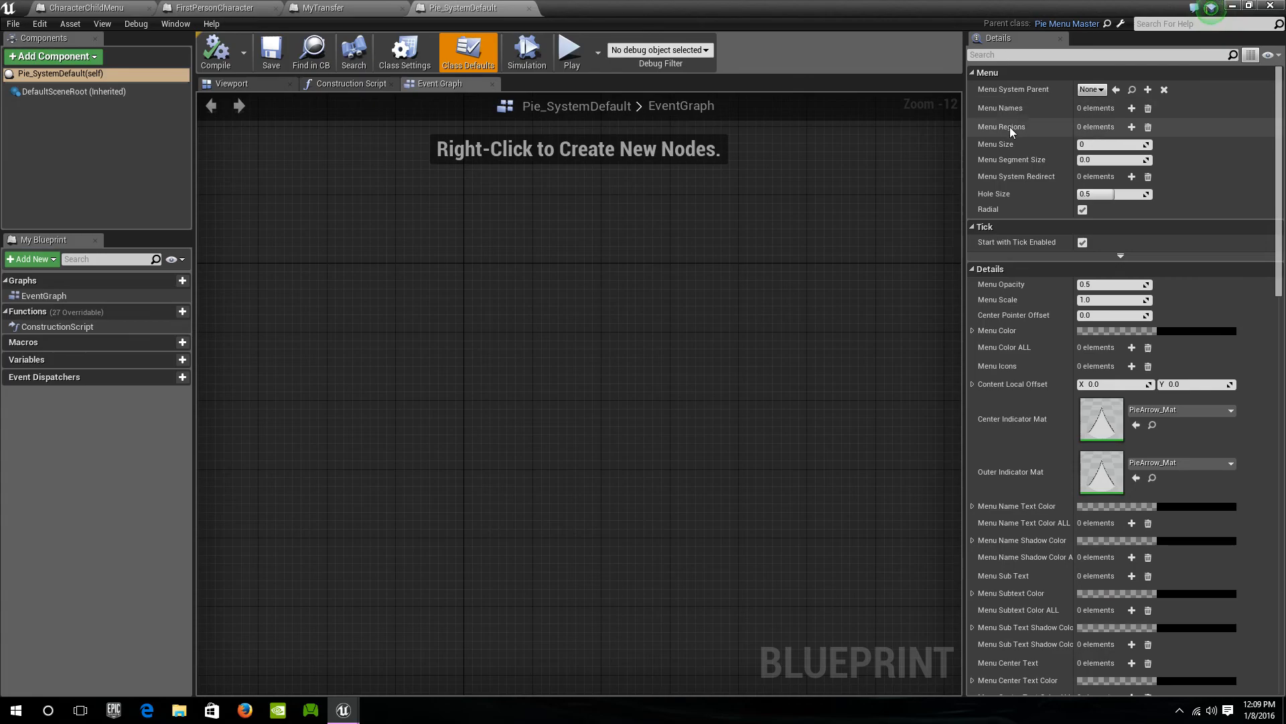
click(1132, 109)
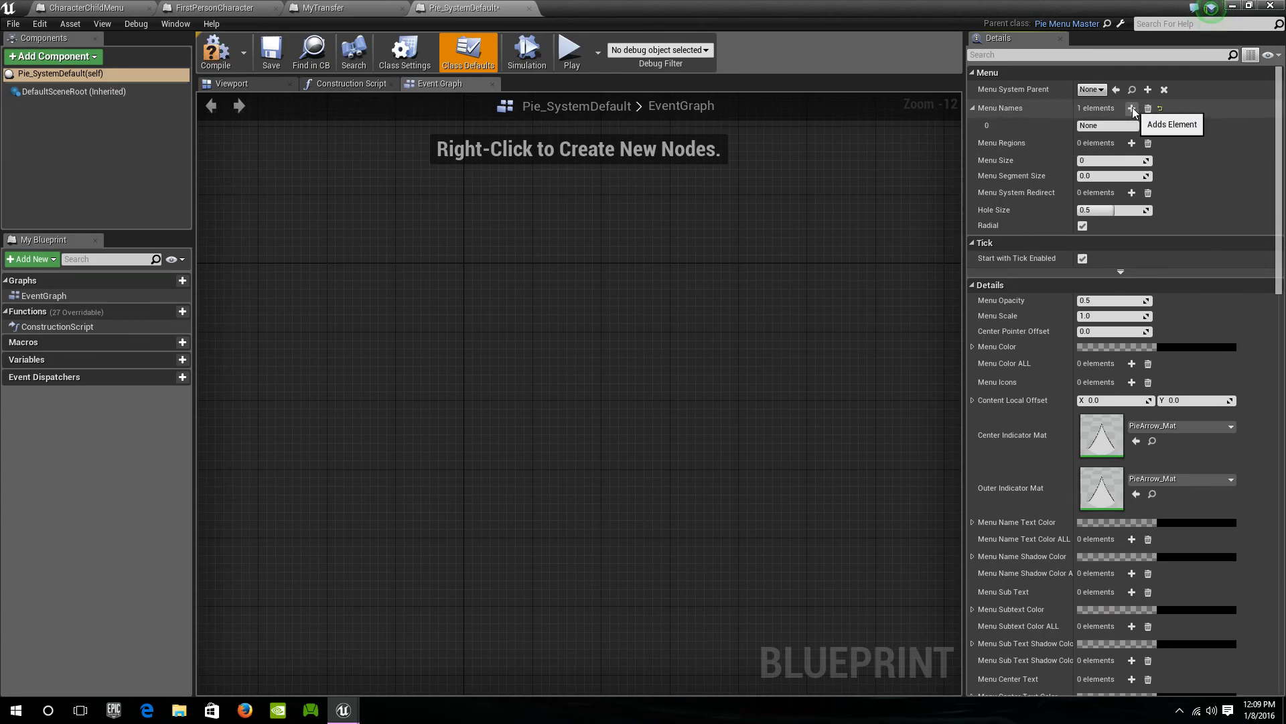
click(1132, 108)
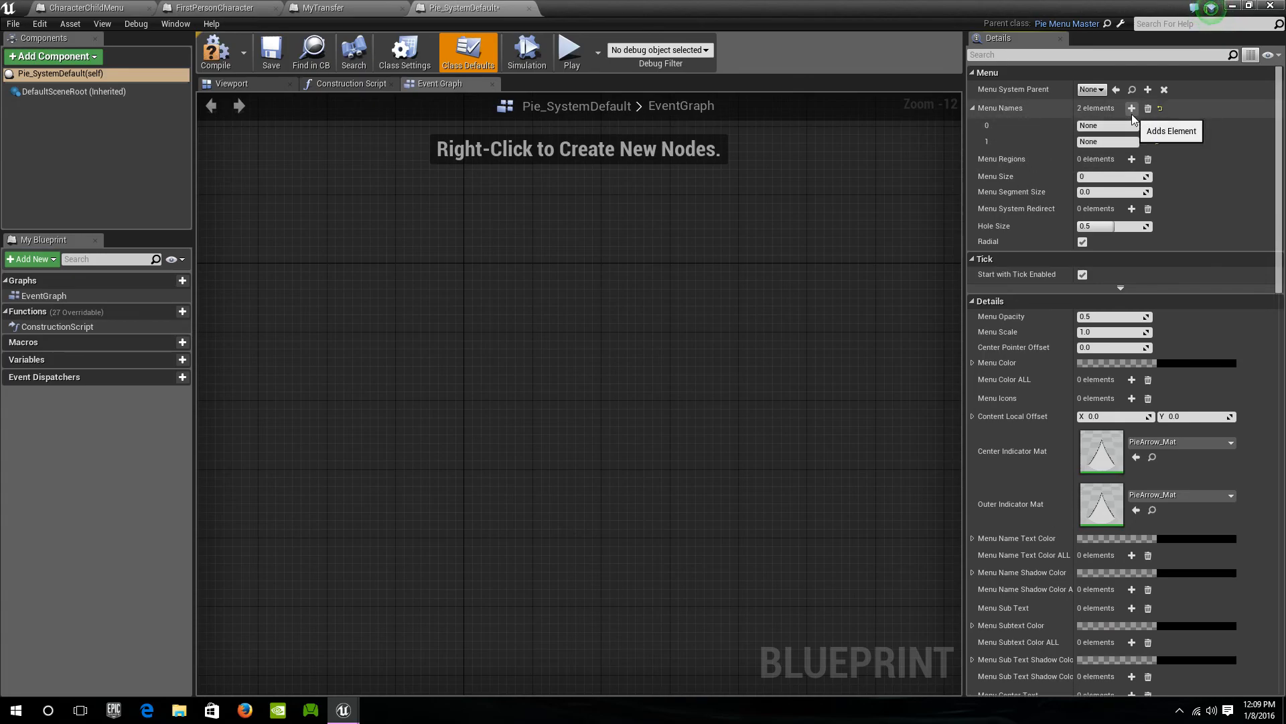
click(1132, 108)
Name Menu Names elements 0 and 1 Color and Size
click(1112, 126)
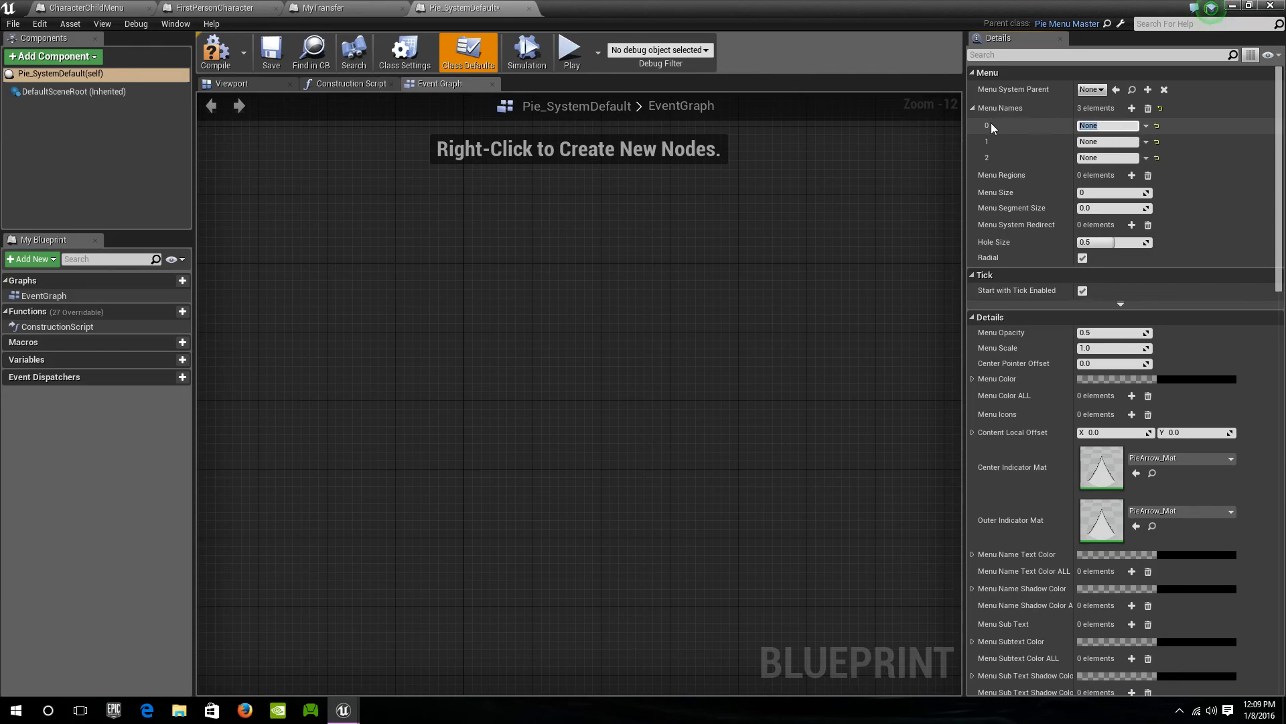
text(Color)
key(Tab)
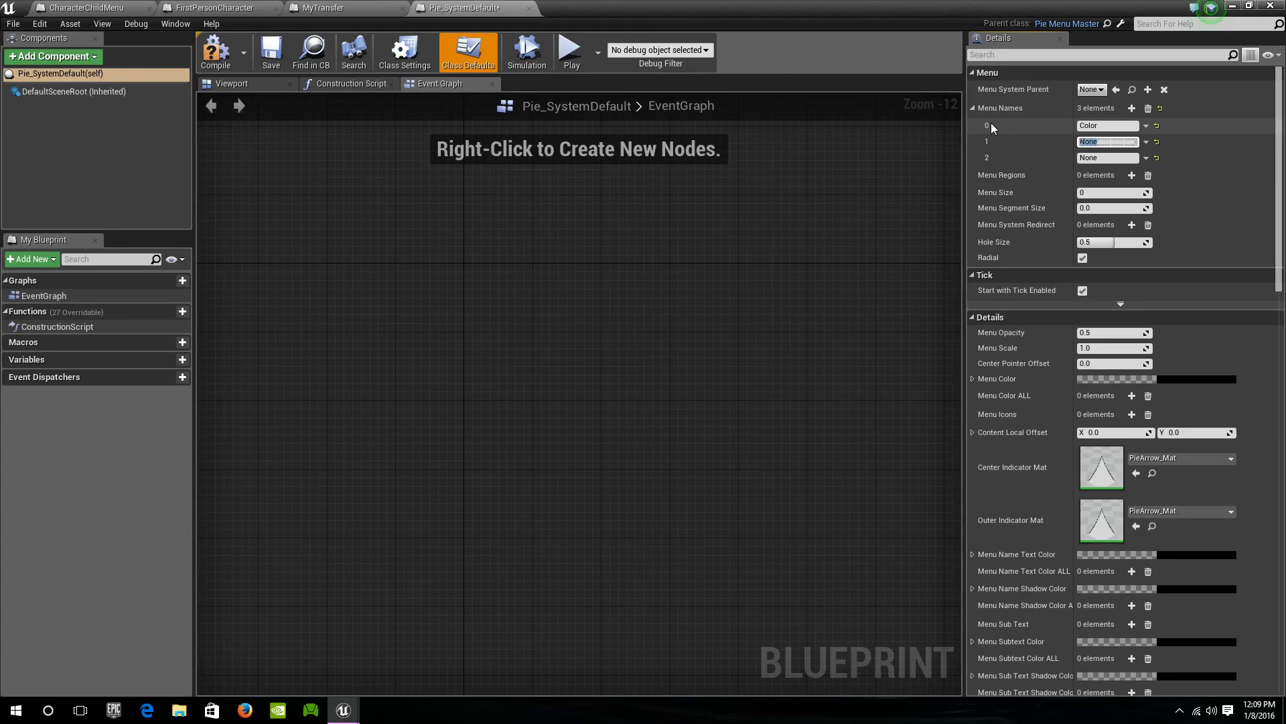
text(Size)
key(Tab)
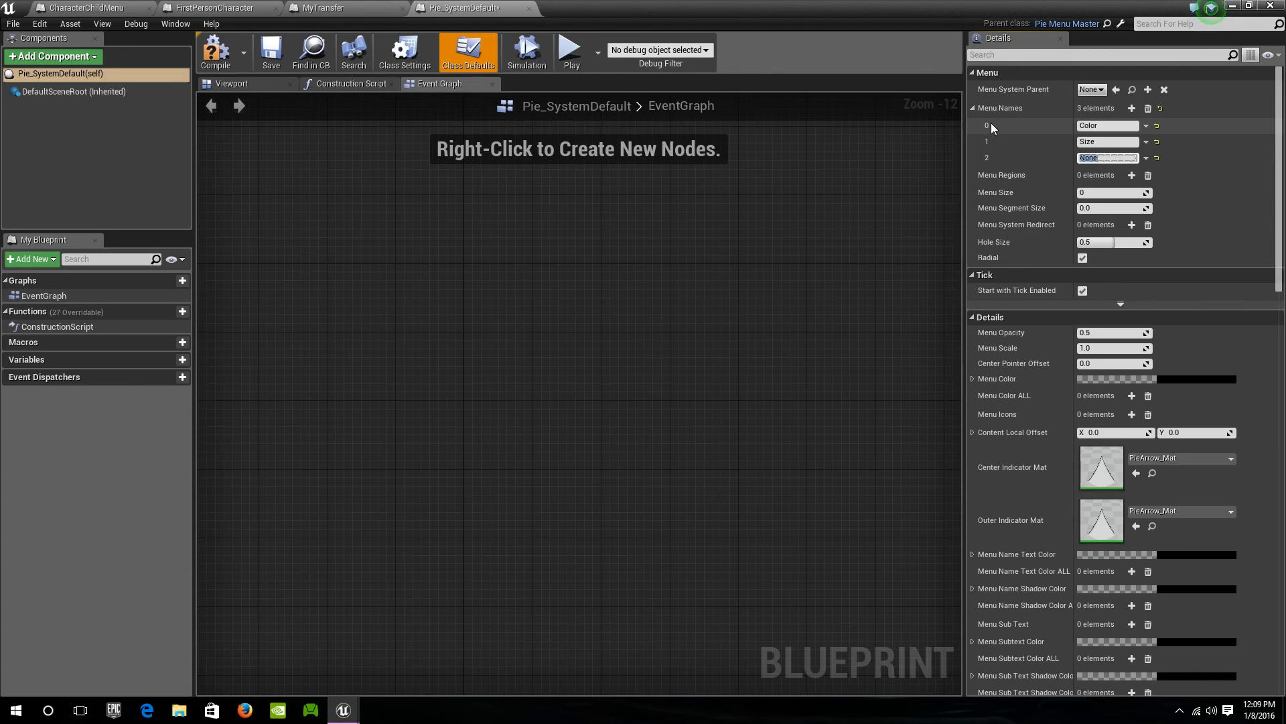
Set the three Menu Names to Avatar Color, Emblem Color and Size, and compile and save the blueprint
click(1105, 125)
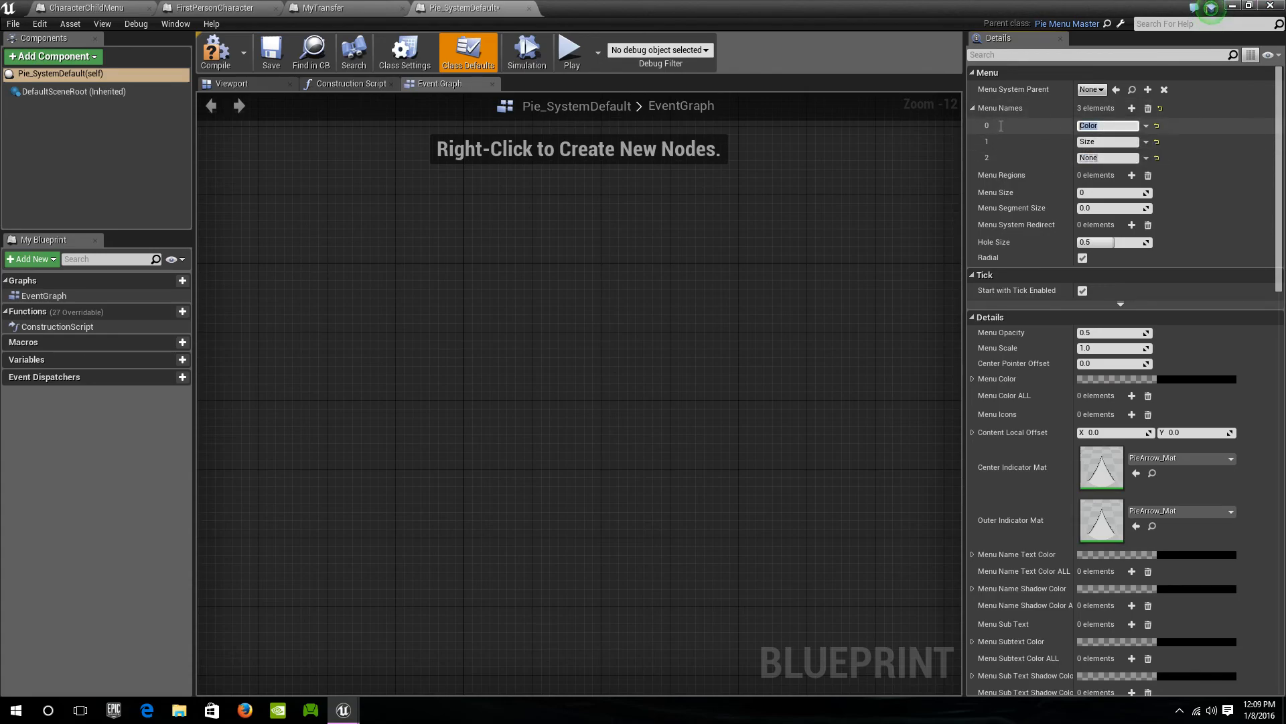
text(A)
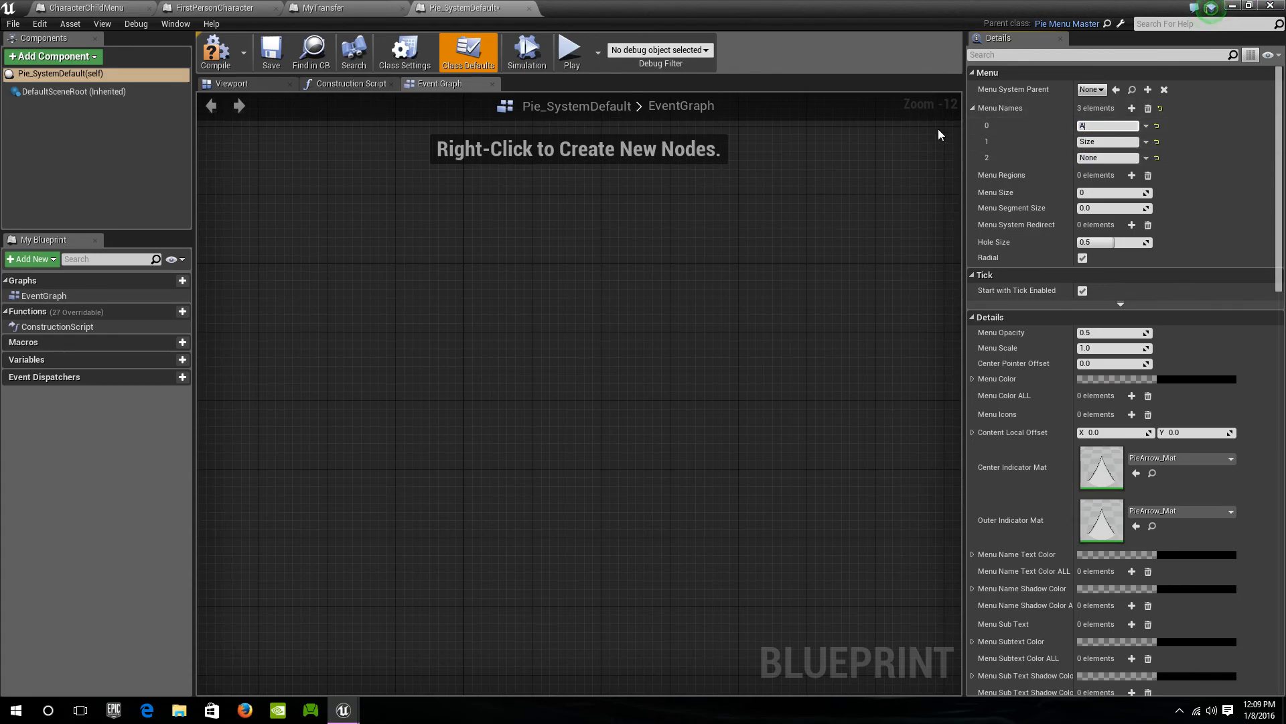
text(vatar Color)
key(Tab)
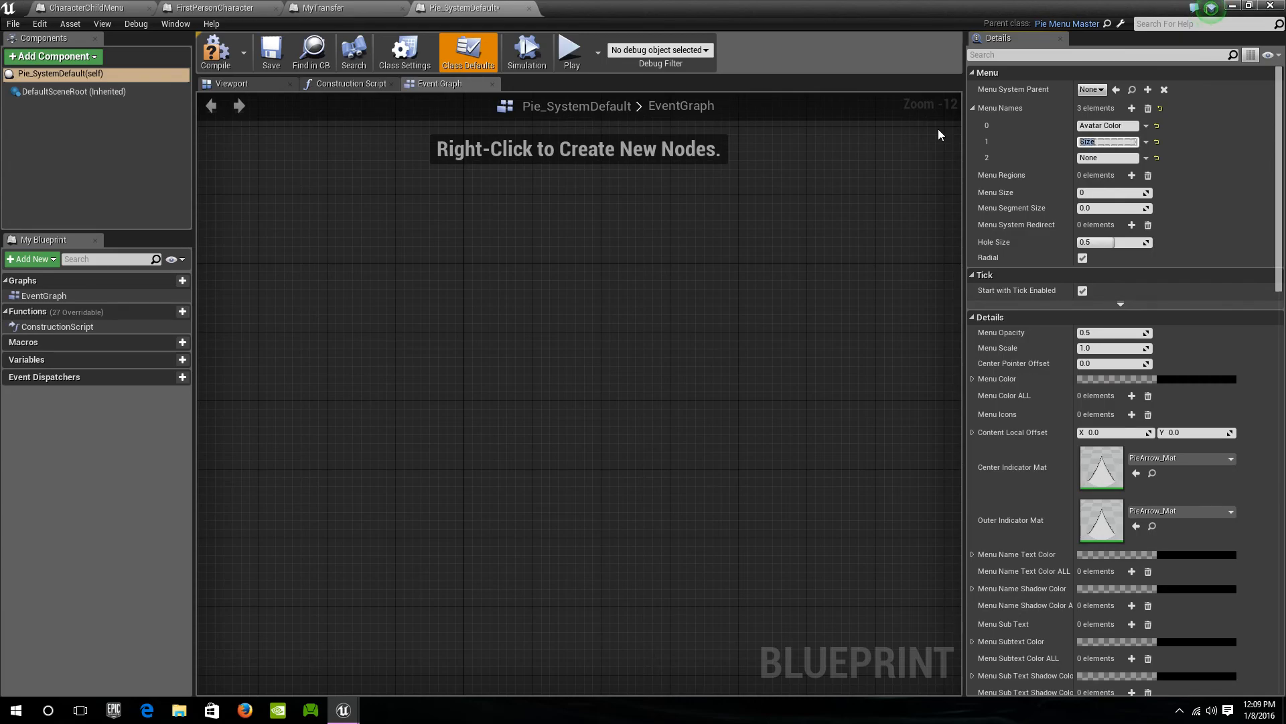
text(Emblem Color)
key(Tab)
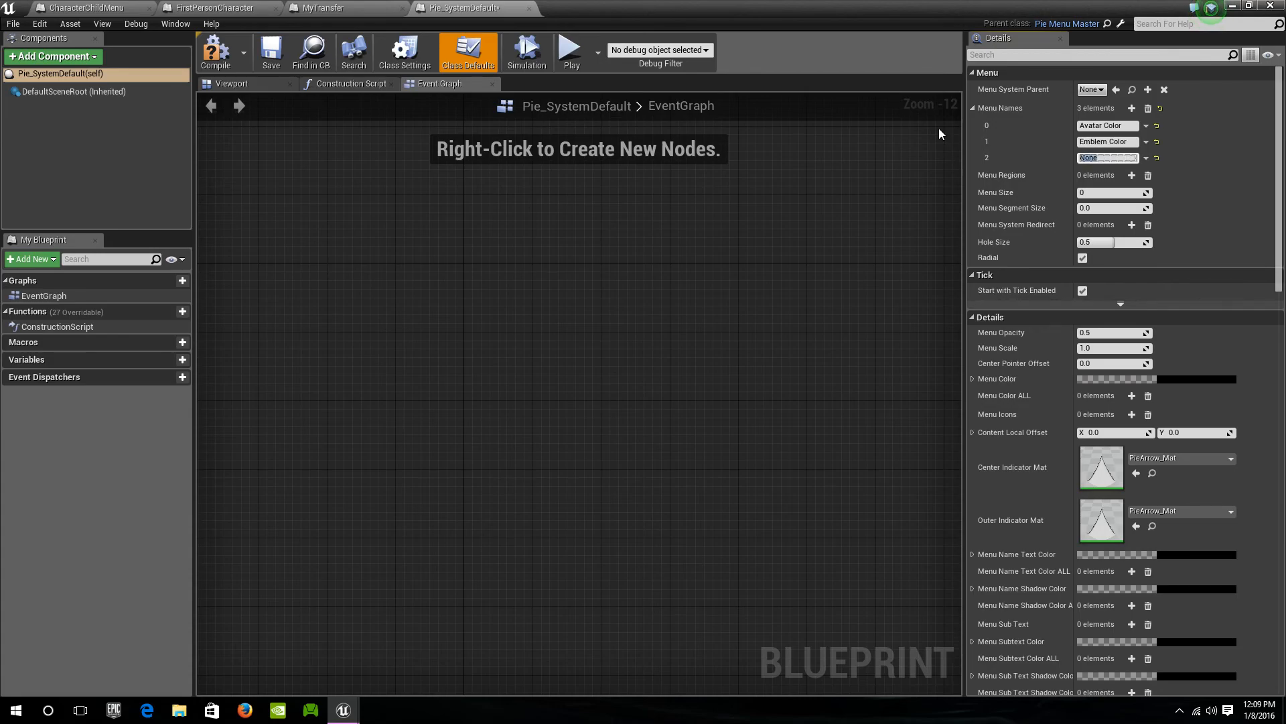
text(Size)
click(215, 52)
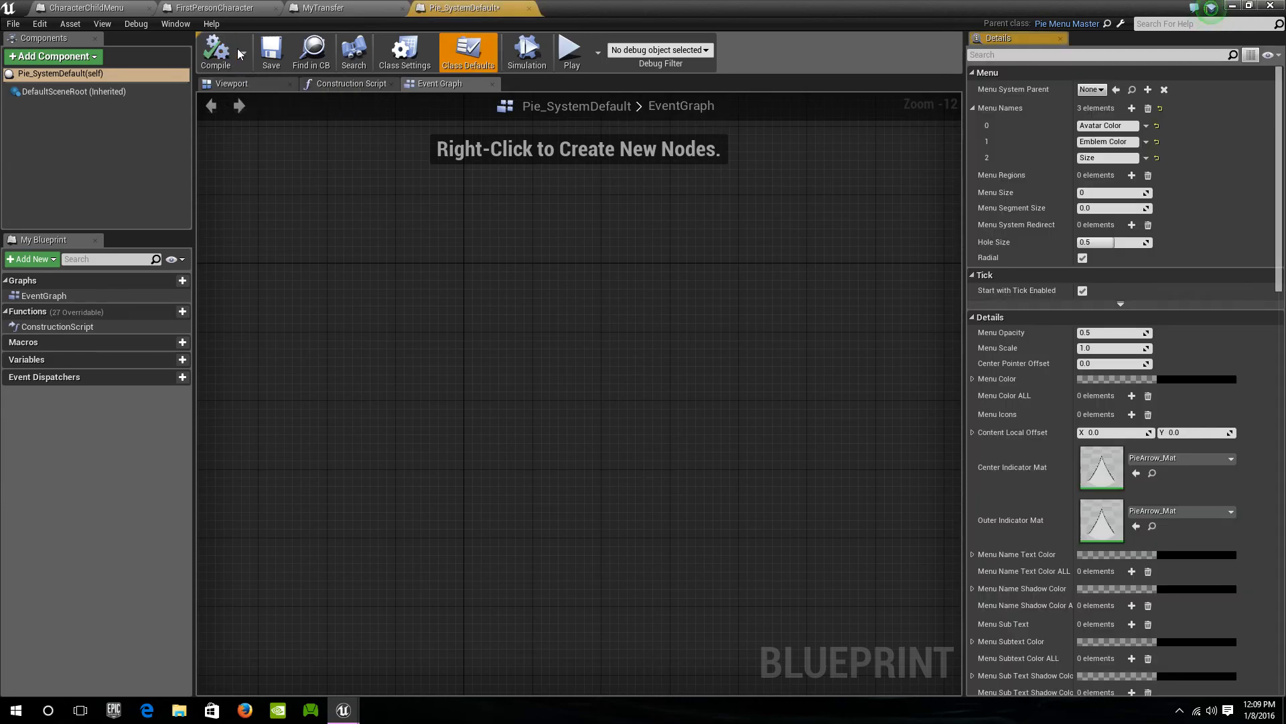
click(272, 59)
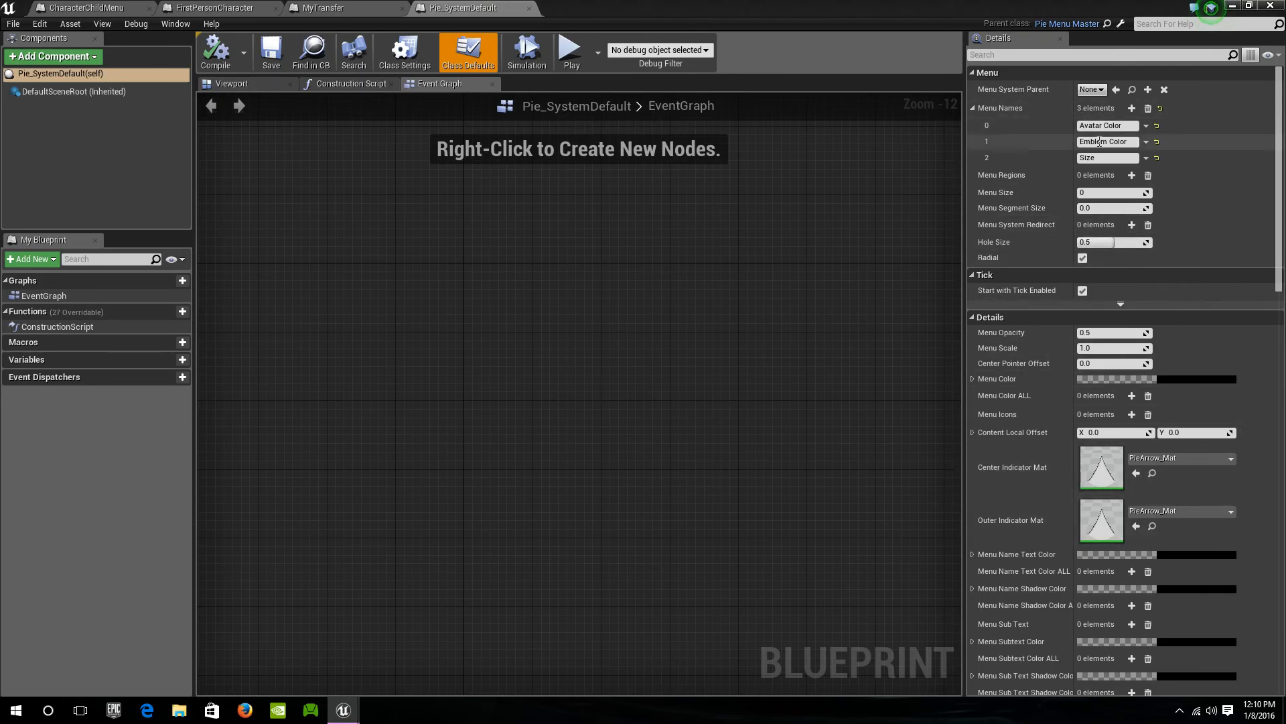
Add three empty Menu System Redirect elements to Pie_SystemDefault, and compile and save it
click(1137, 227)
click(1137, 227)
click(1136, 228)
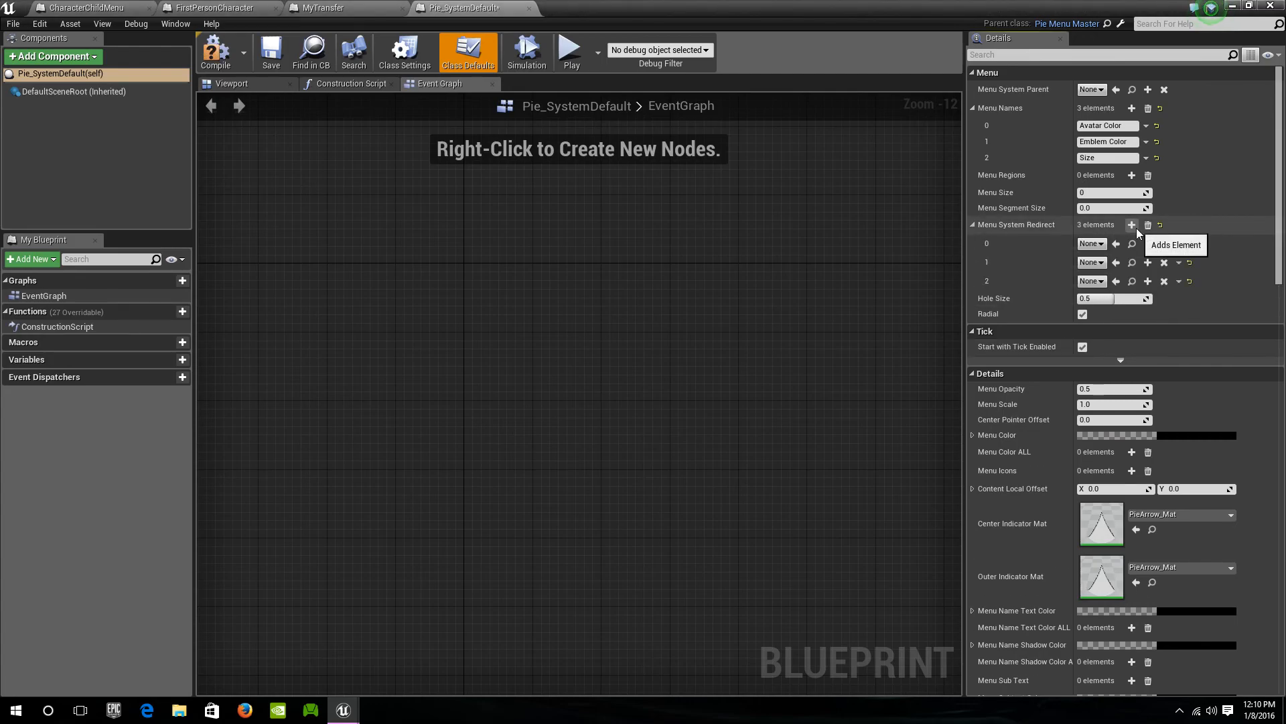
click(1096, 243)
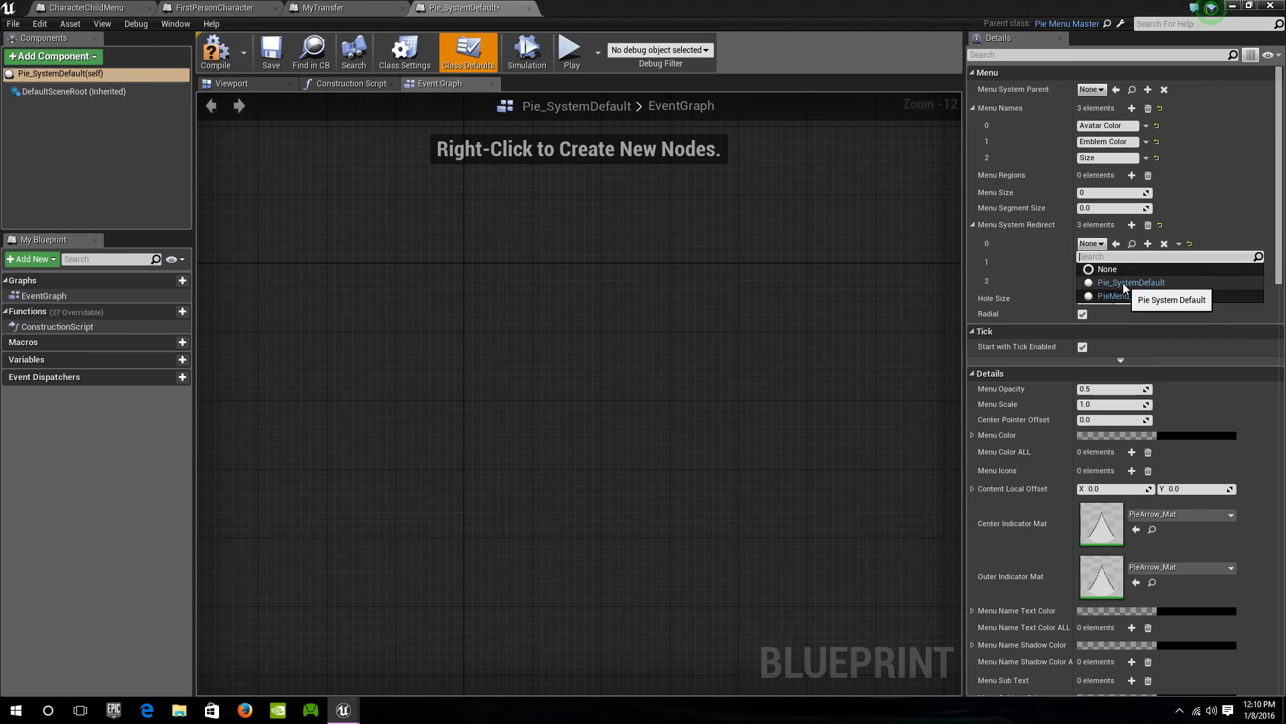
click(448, 284)
click(210, 65)
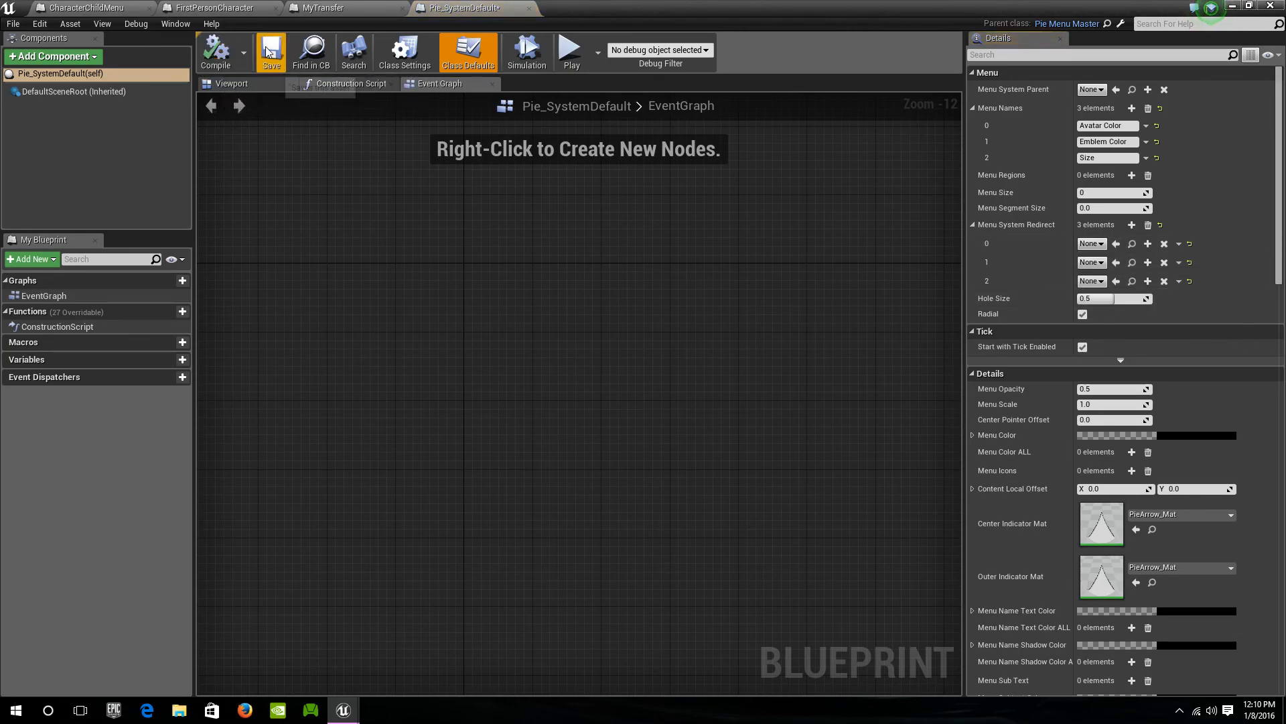
click(272, 54)
Create a child blueprint class of PieMenu_Master named PieMenu_AvColor in the RadialMenu Blueprints folder
click(1230, 6)
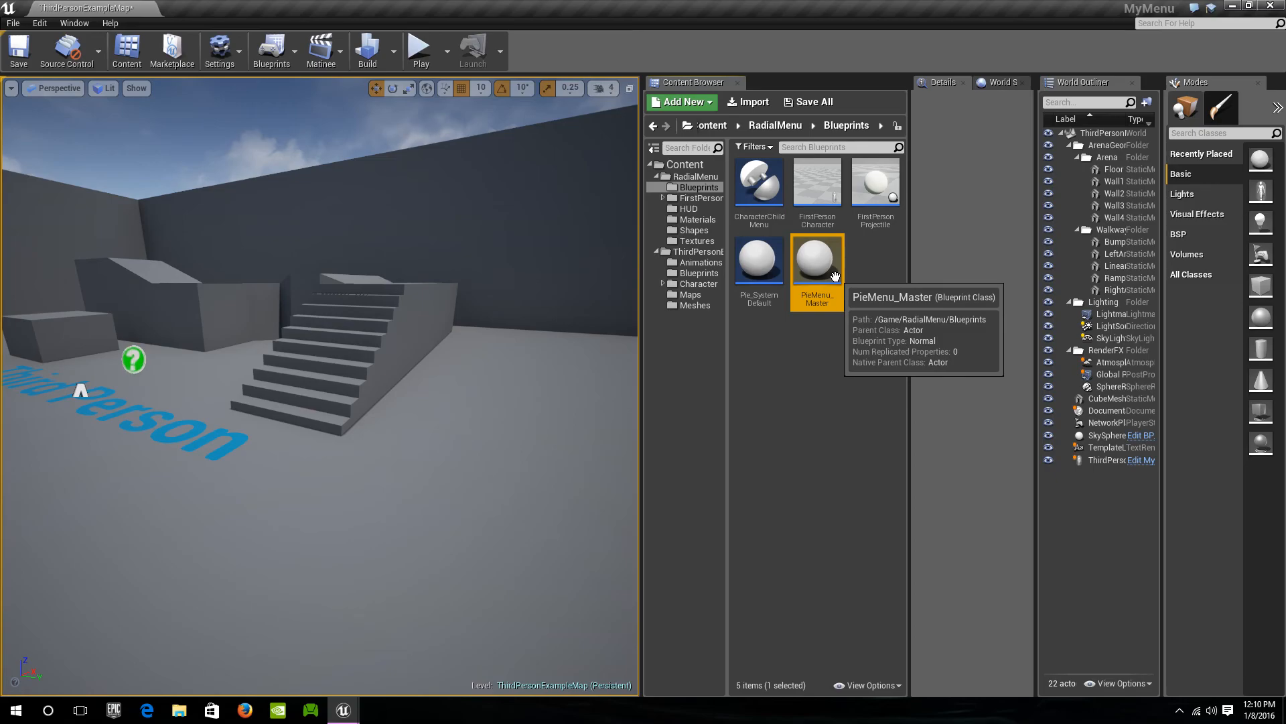
right_click(837, 282)
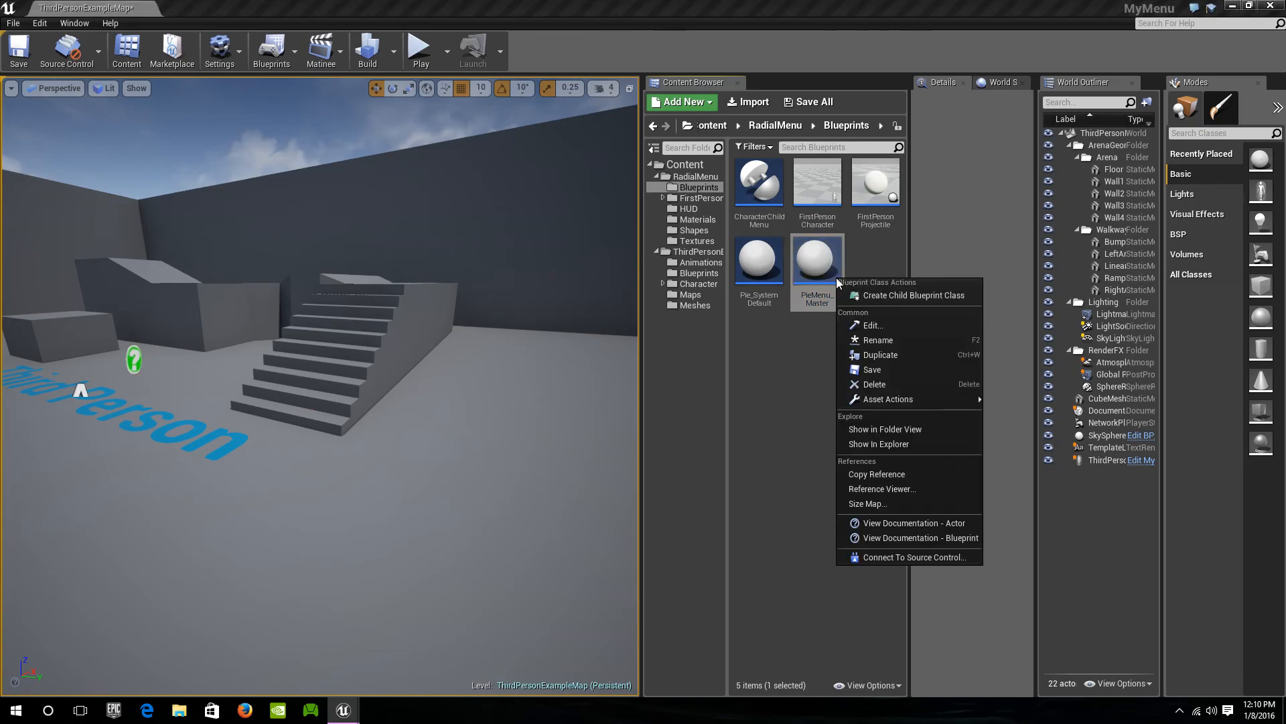
click(868, 295)
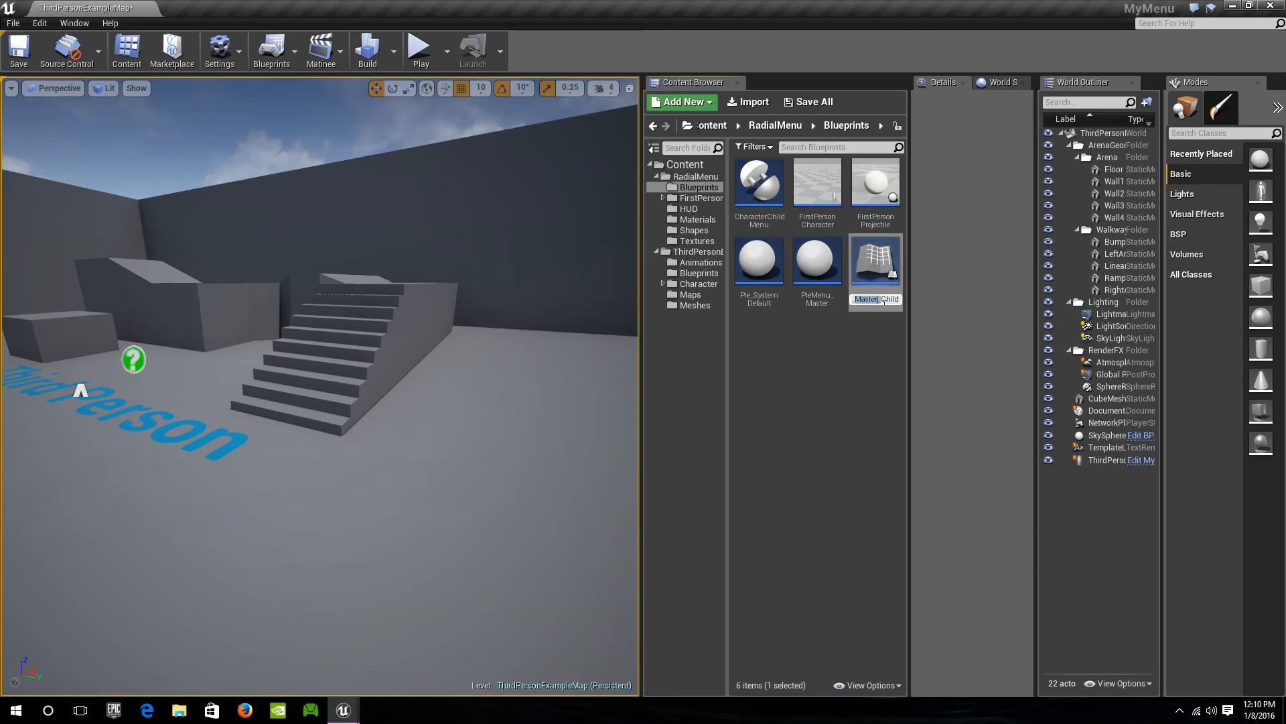
text(PieMenu_AvColor)
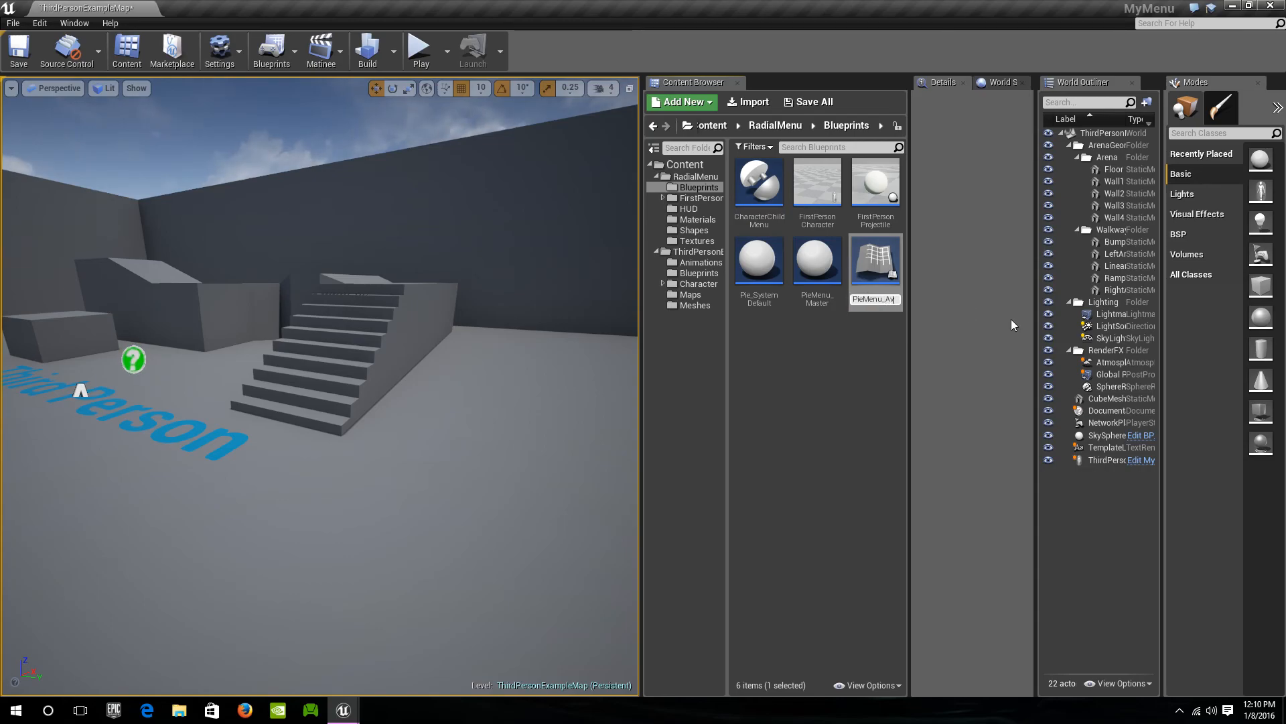
key(Return)
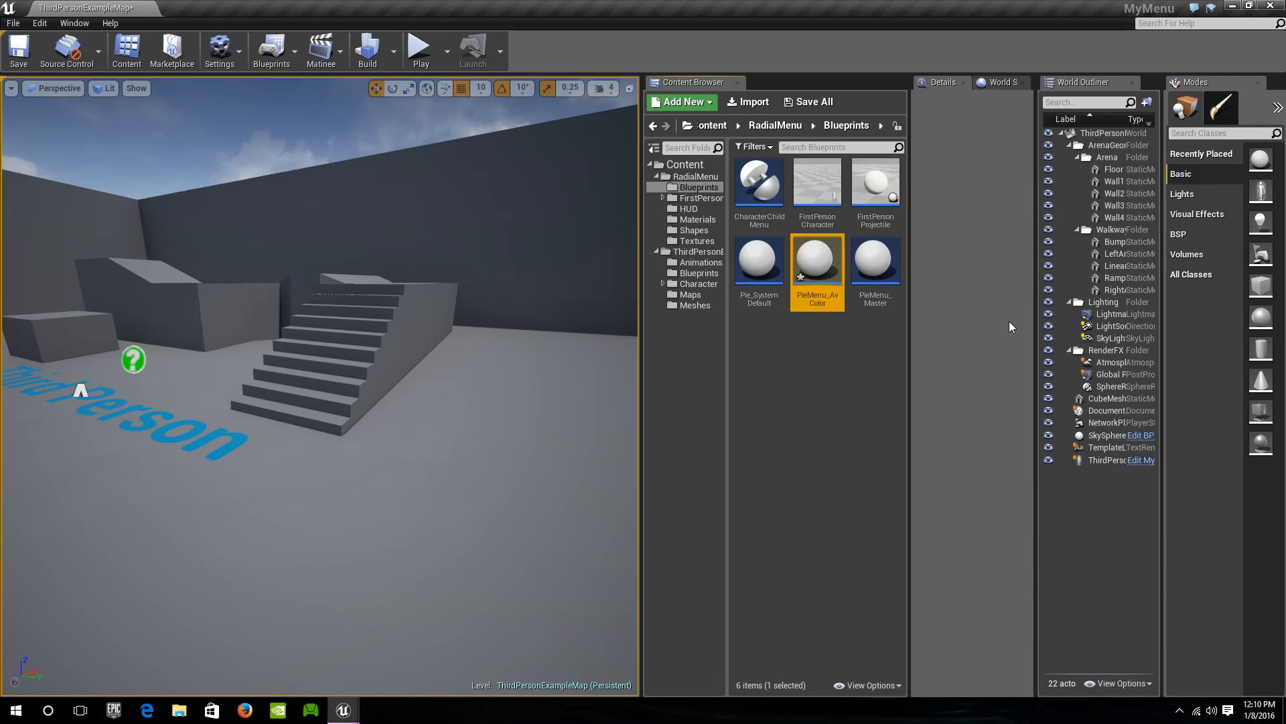
Open PieMenu_AvColor and set its Menu System Parent to Pie_SystemDefault, postponing the autosave
double_click(837, 280)
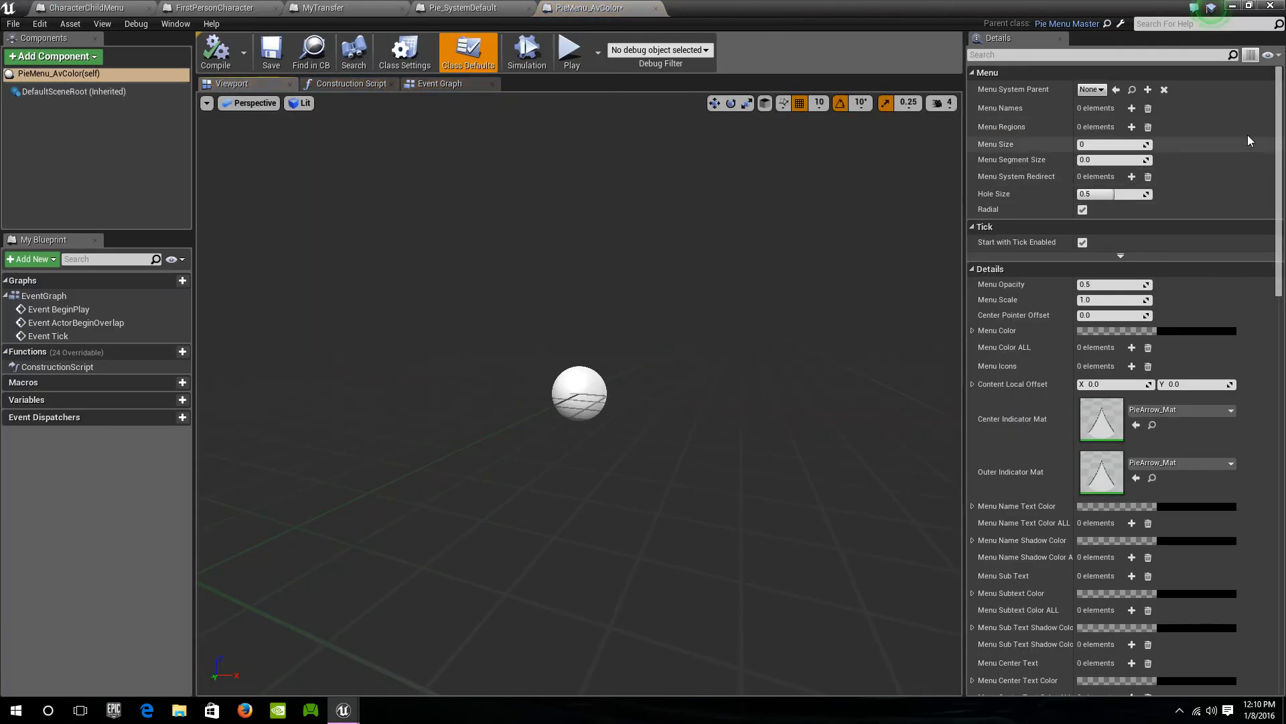
click(1089, 90)
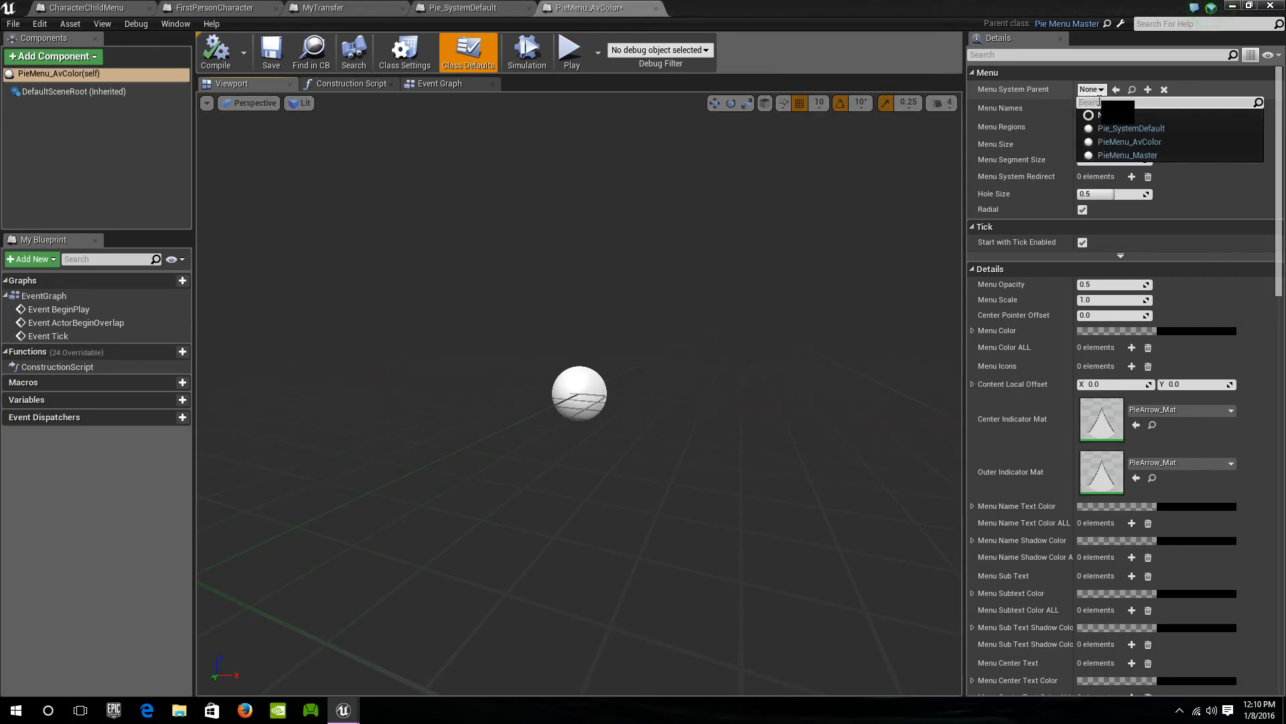
click(1116, 134)
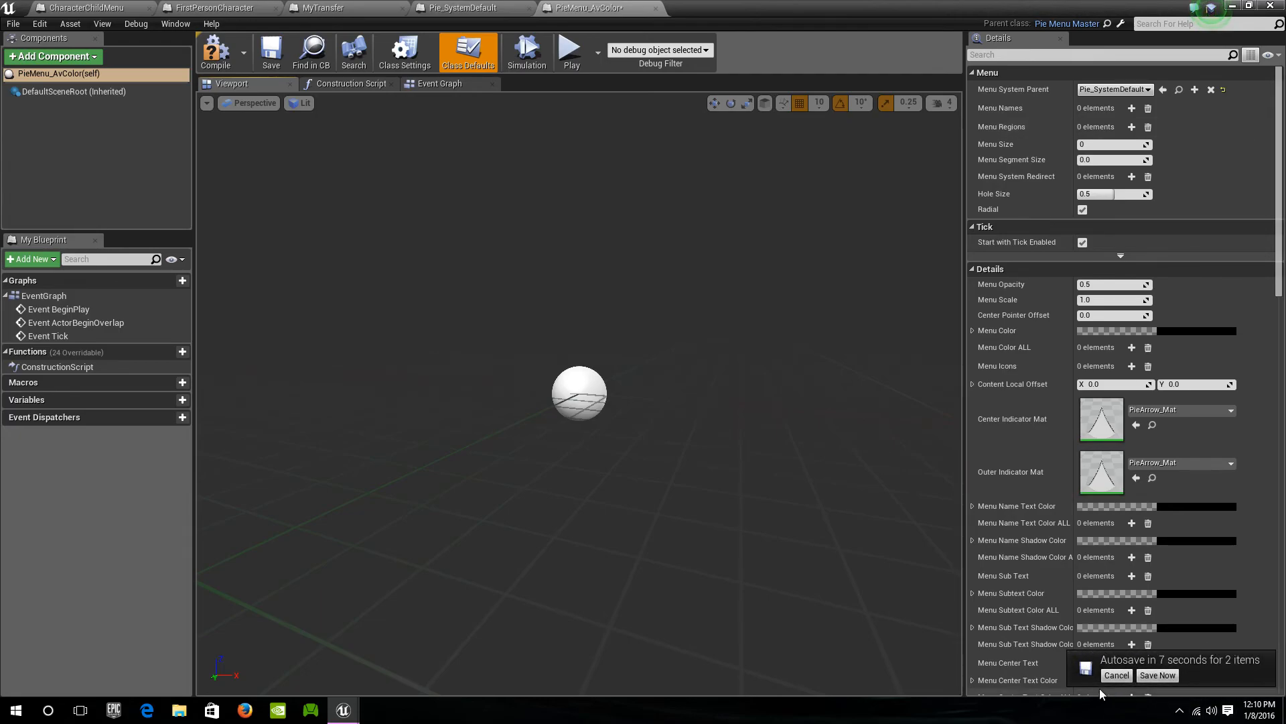
click(1117, 674)
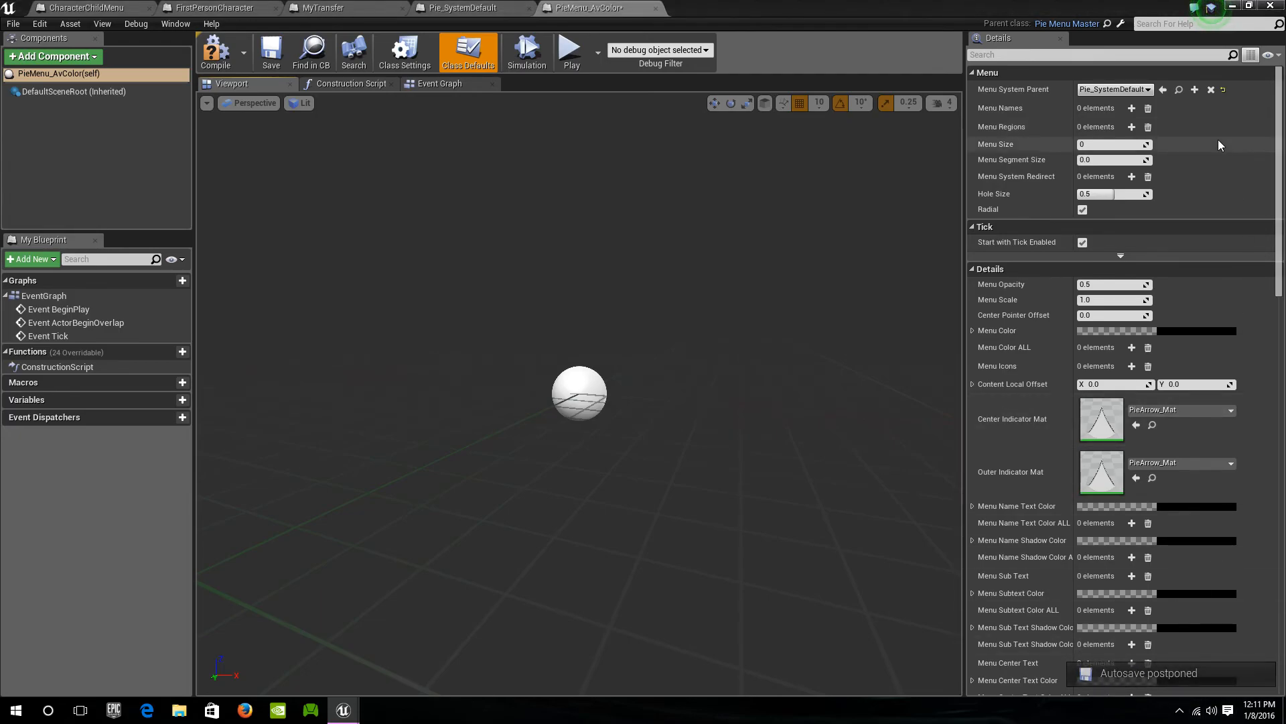
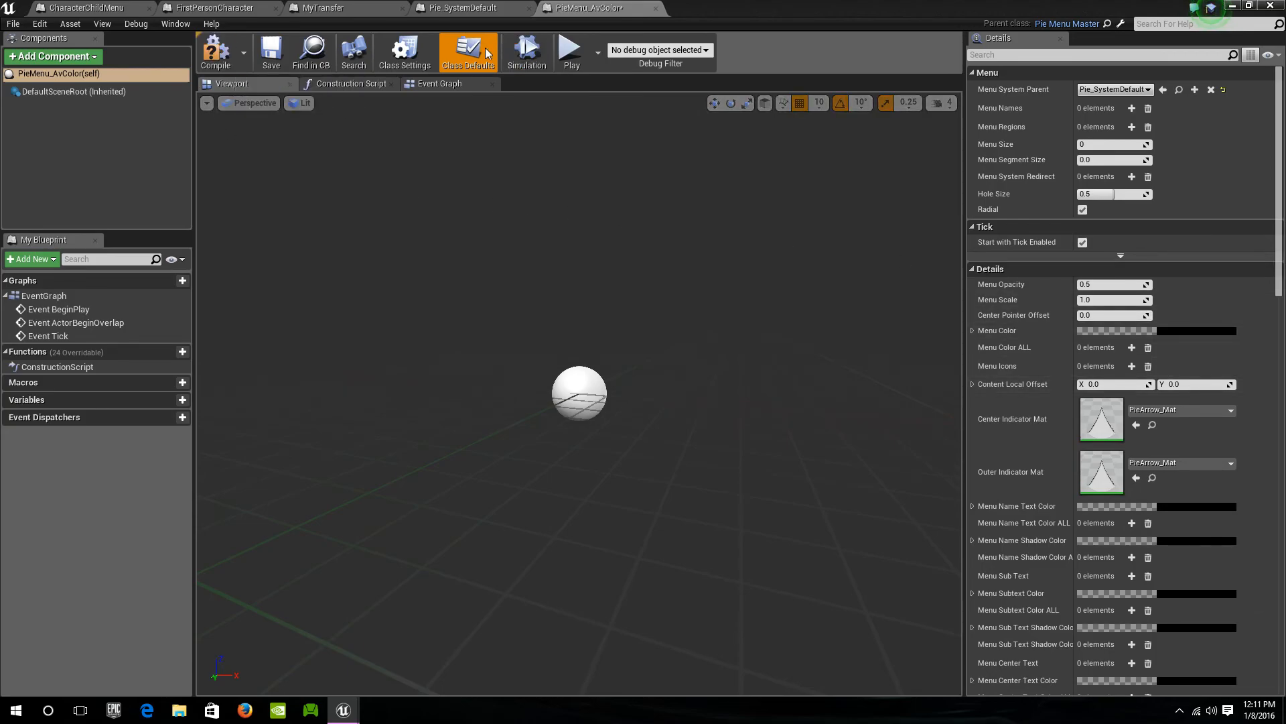
Delete the BeginPlay, ActorBeginOverlap and Tick event nodes from PieMenu_AvColor's event graph, save it, and return to its class defaults
click(440, 84)
drag(754, 583, 590, 287)
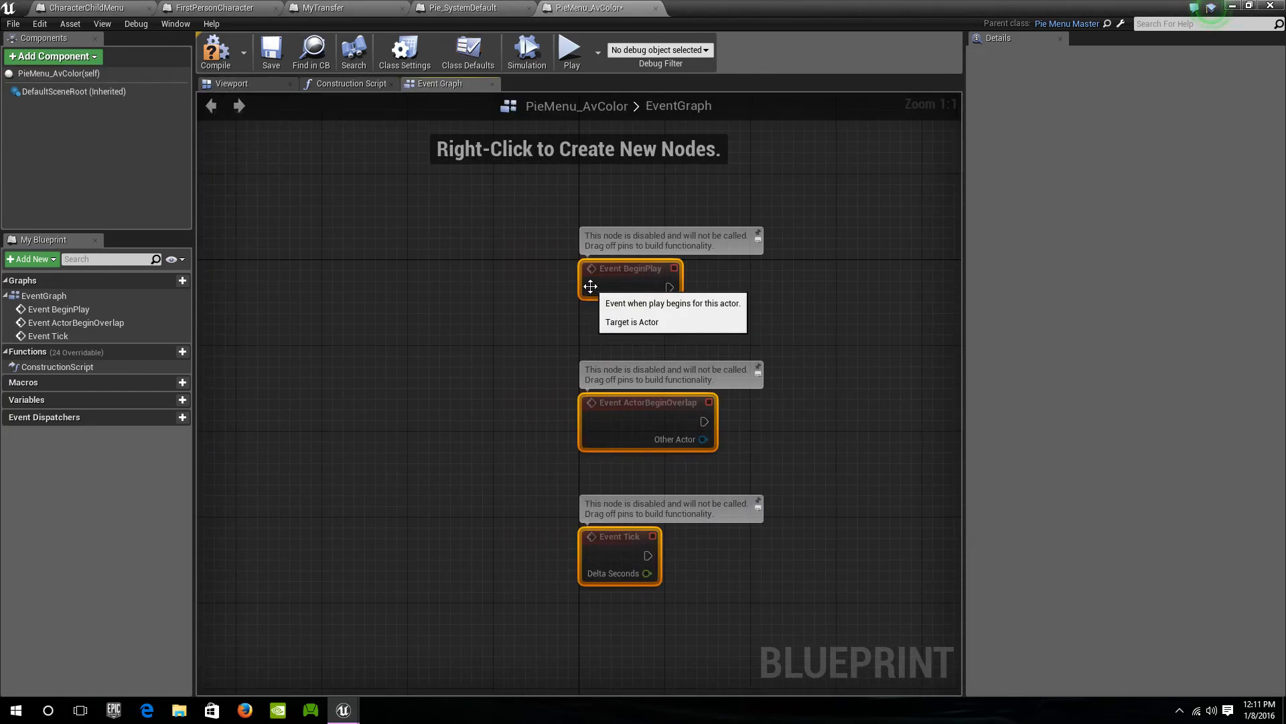
key(Delete)
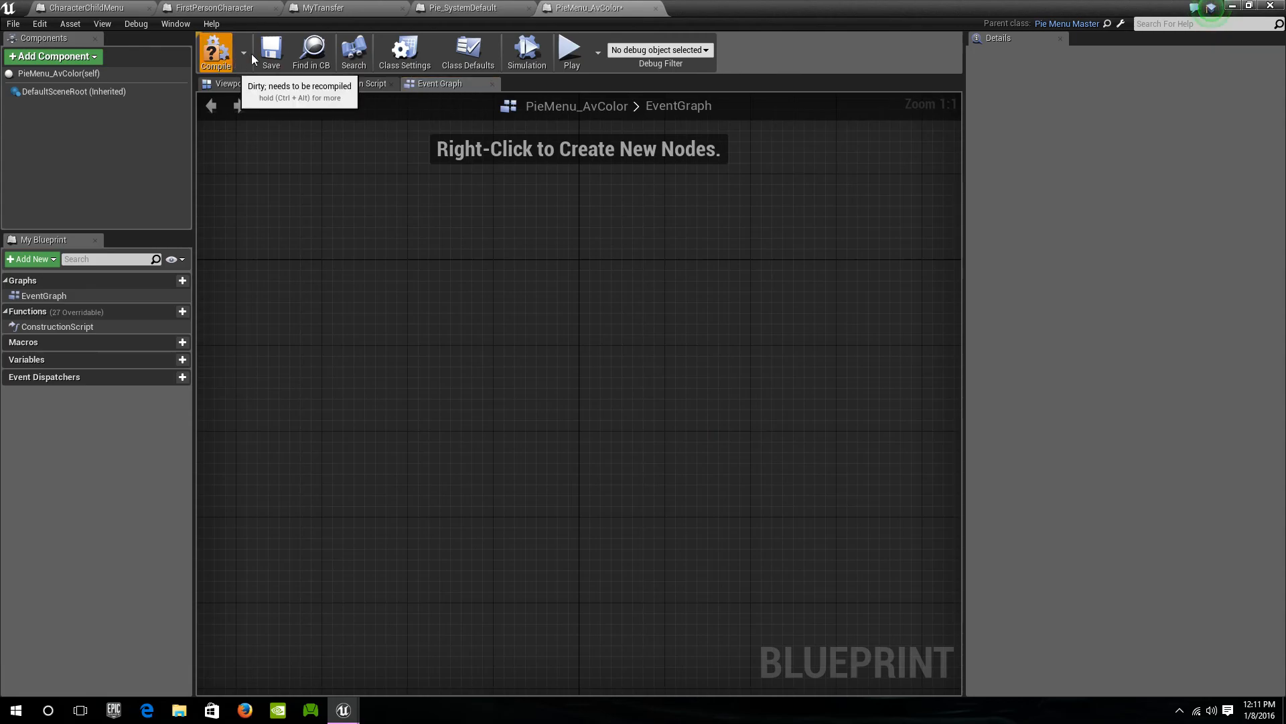
click(278, 52)
click(473, 48)
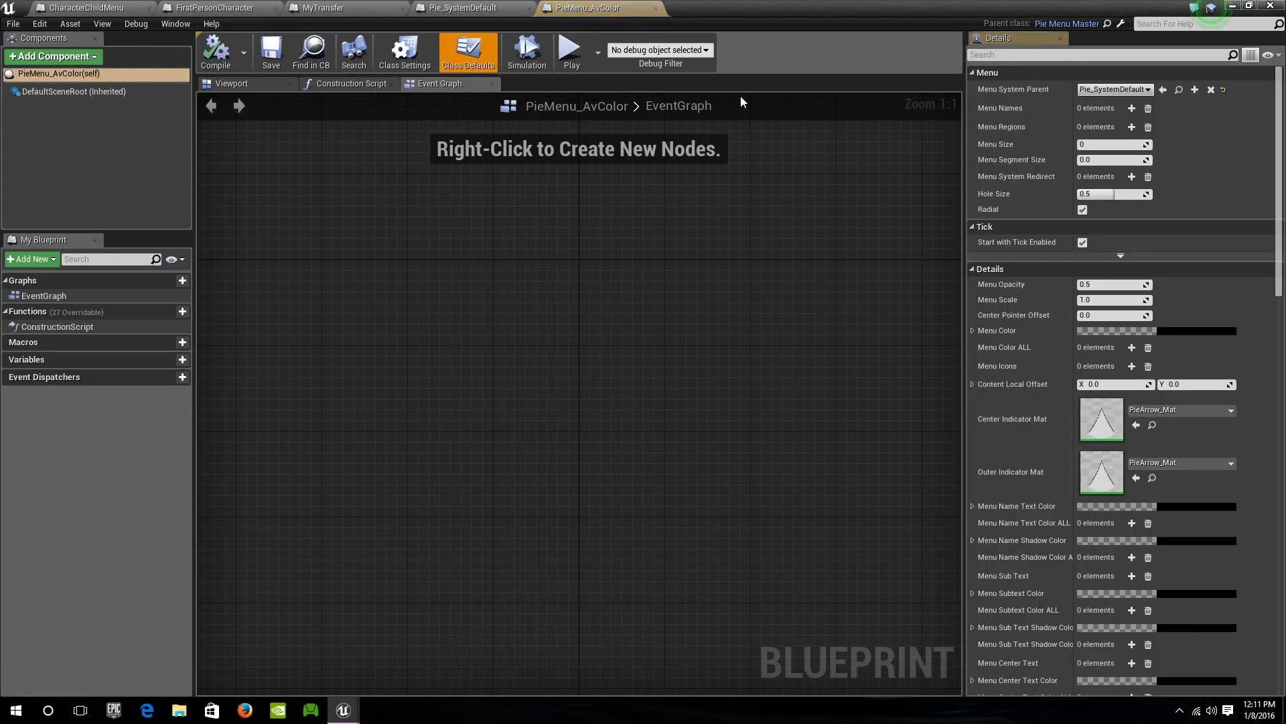
scroll(1212, 375, down, 2)
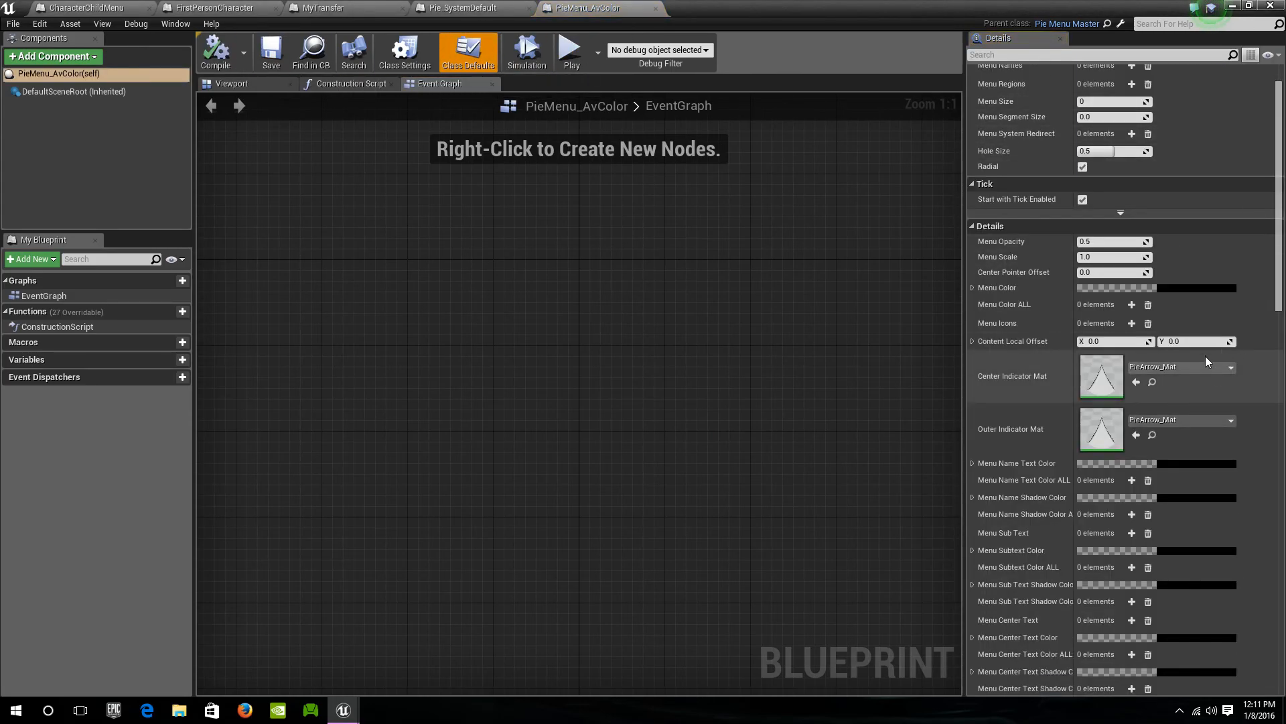
scroll(1148, 347, up, 2)
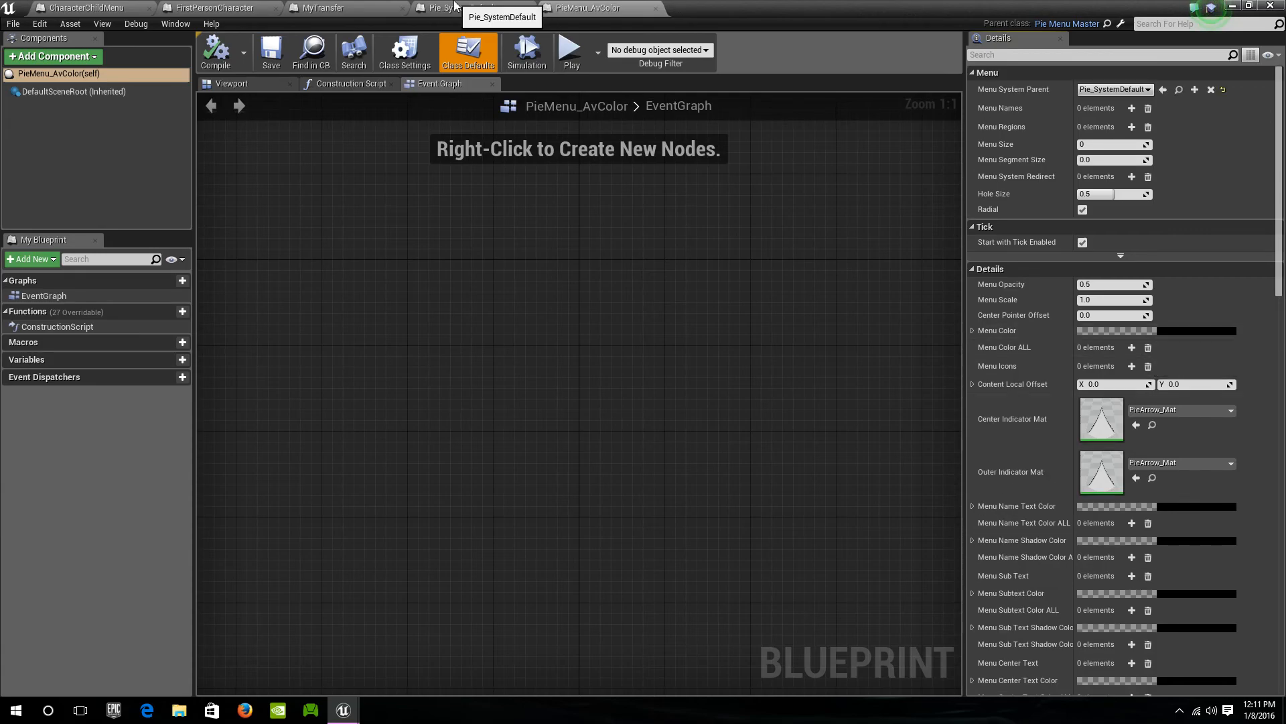
Enable the Top Text option in Pie_SystemDefault's class defaults
click(455, 6)
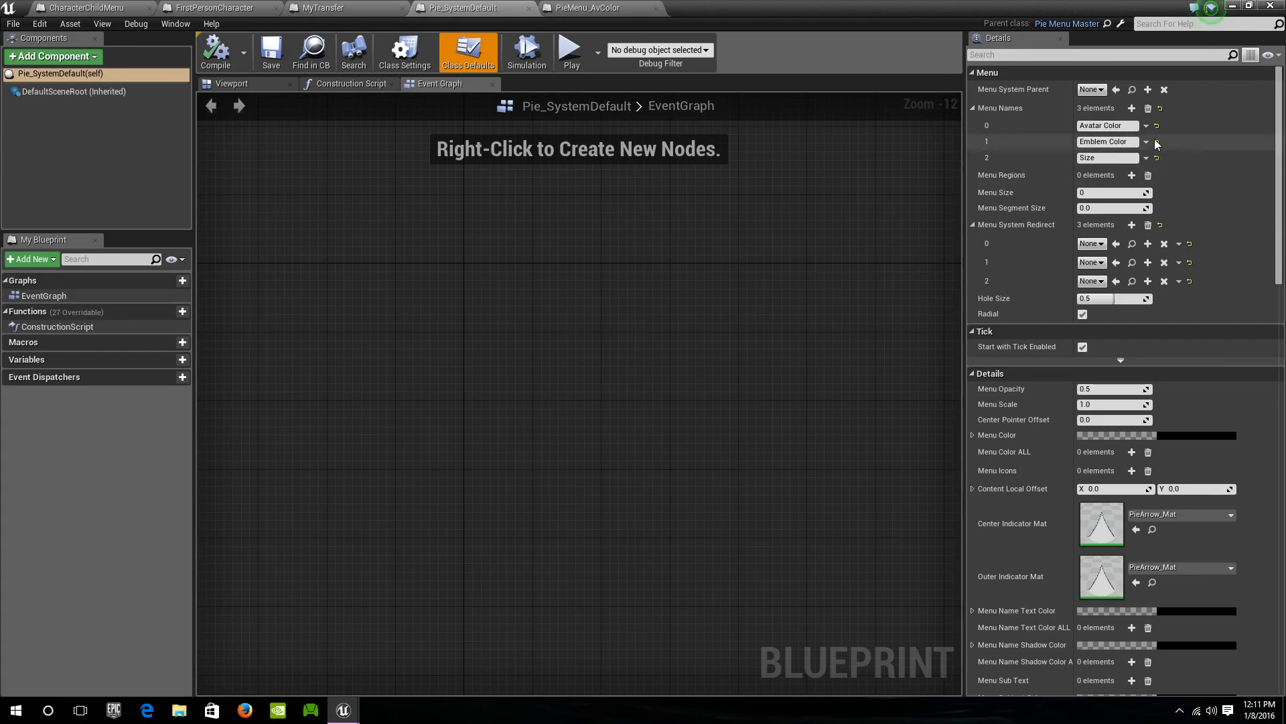
scroll(1174, 258, down, 4)
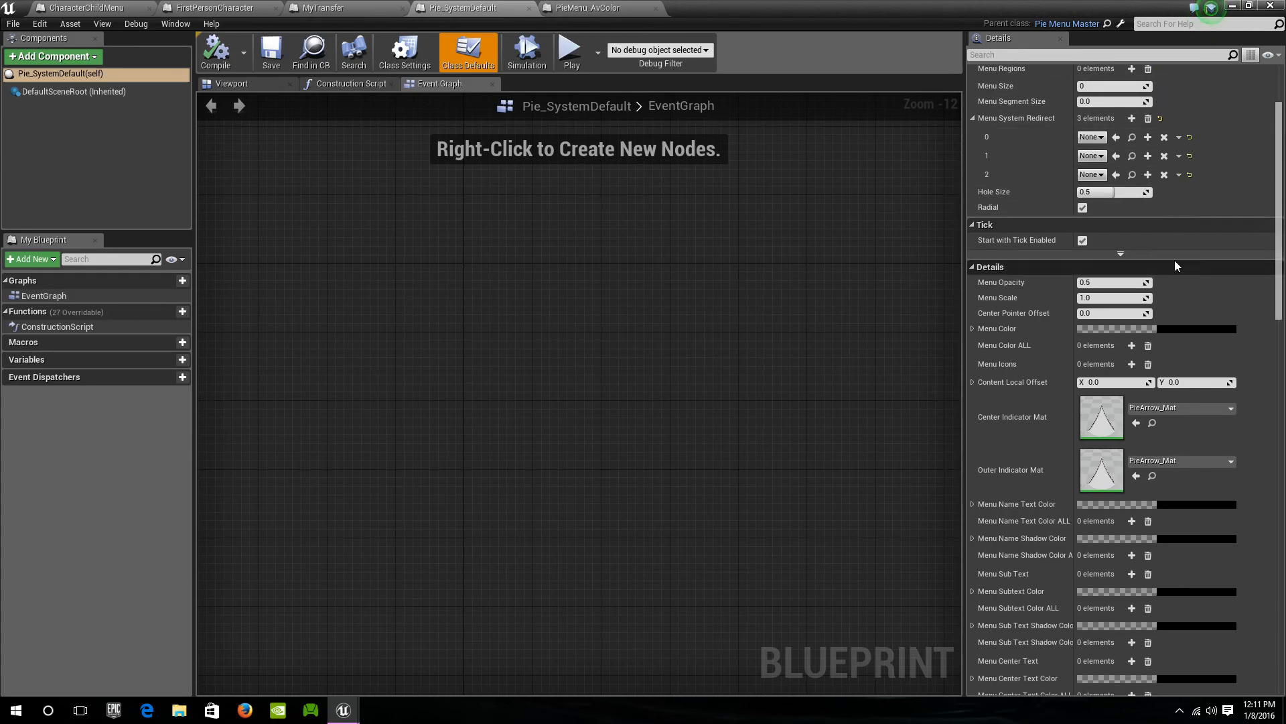
scroll(1175, 260, up, 4)
scroll(1147, 322, down, 6)
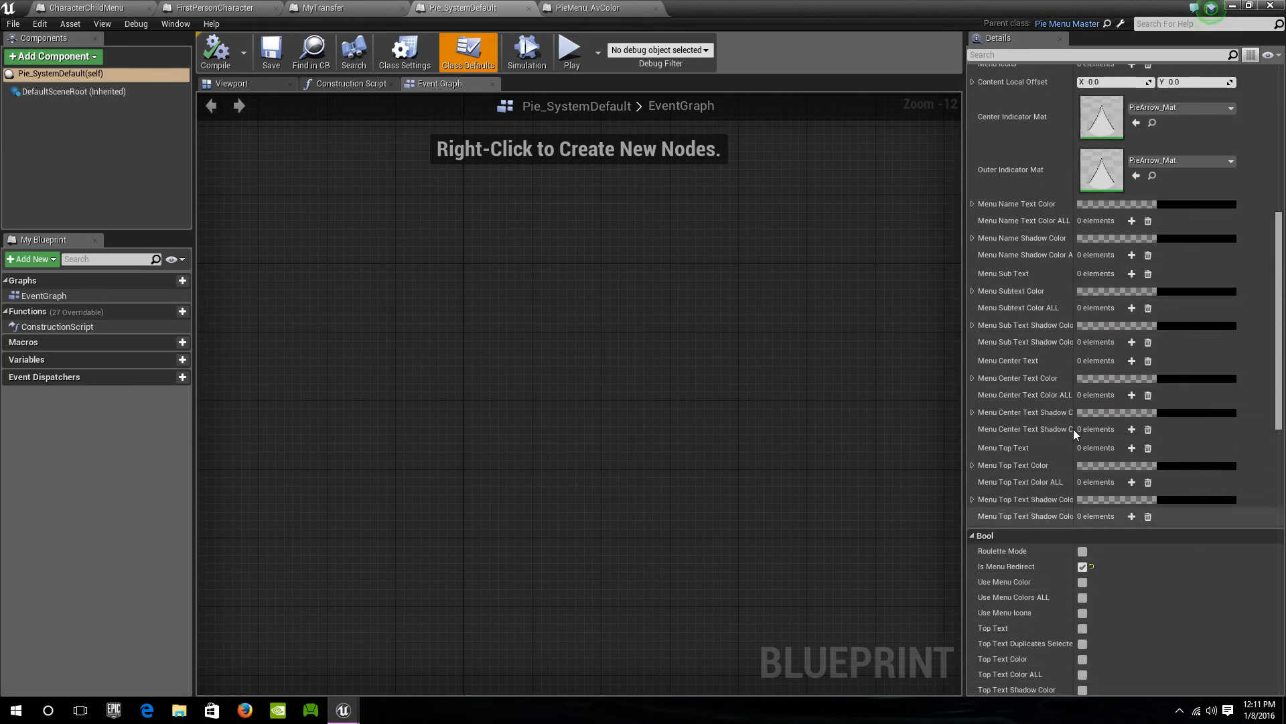
scroll(1085, 417, down, 2)
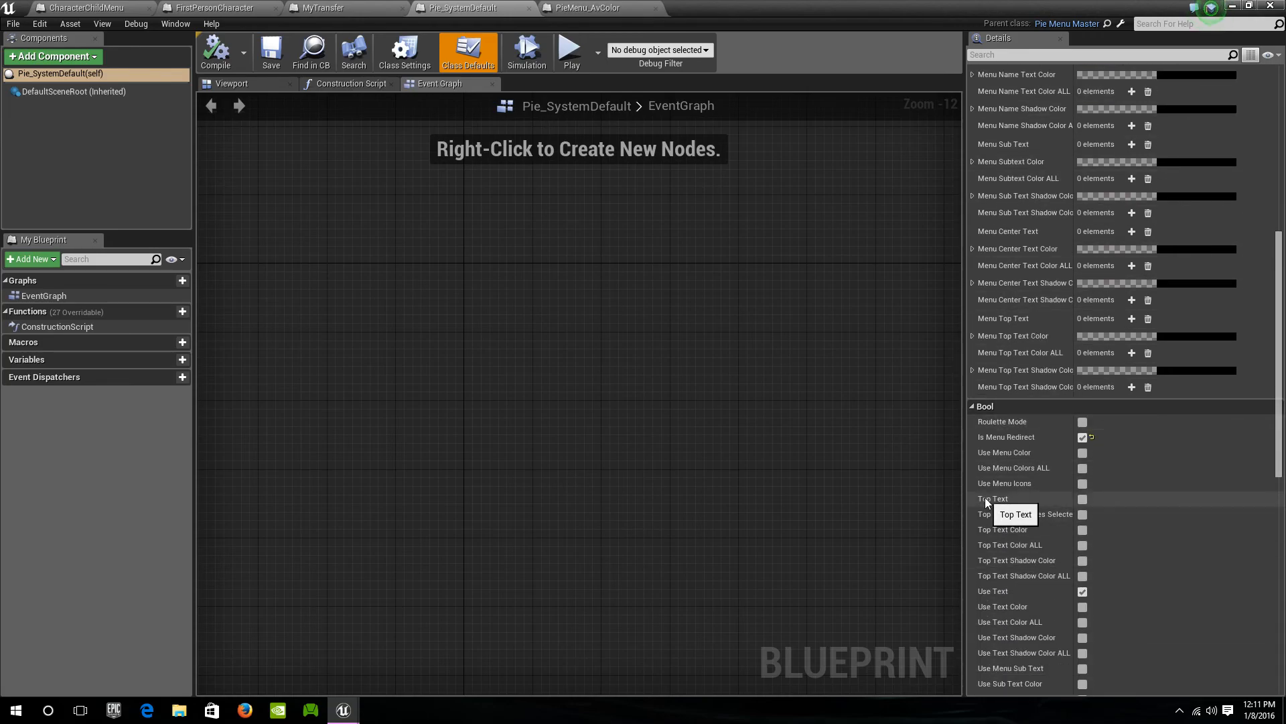
click(1083, 499)
Add one Menu Top Text element reading "Character Data" to Pie_SystemDefault, and compile and save the blueprint
scroll(1156, 514, up, 3)
scroll(1163, 515, up, 2)
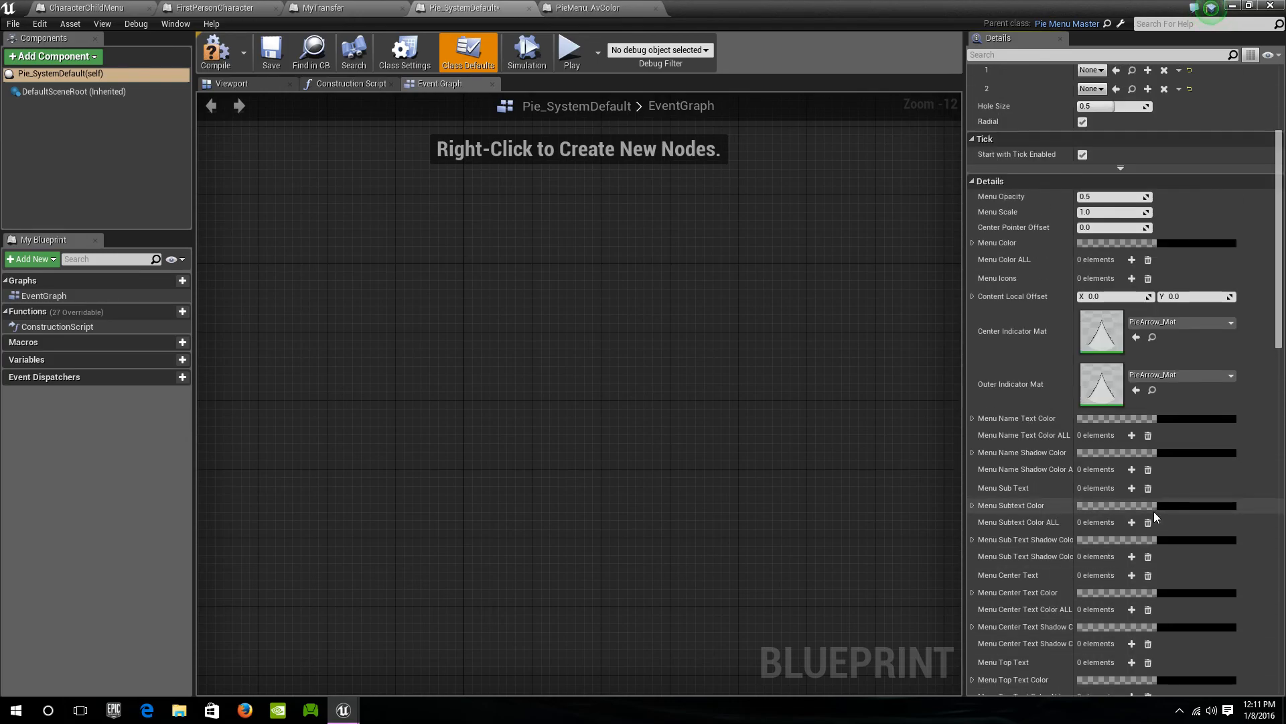
scroll(1155, 512, up, 1)
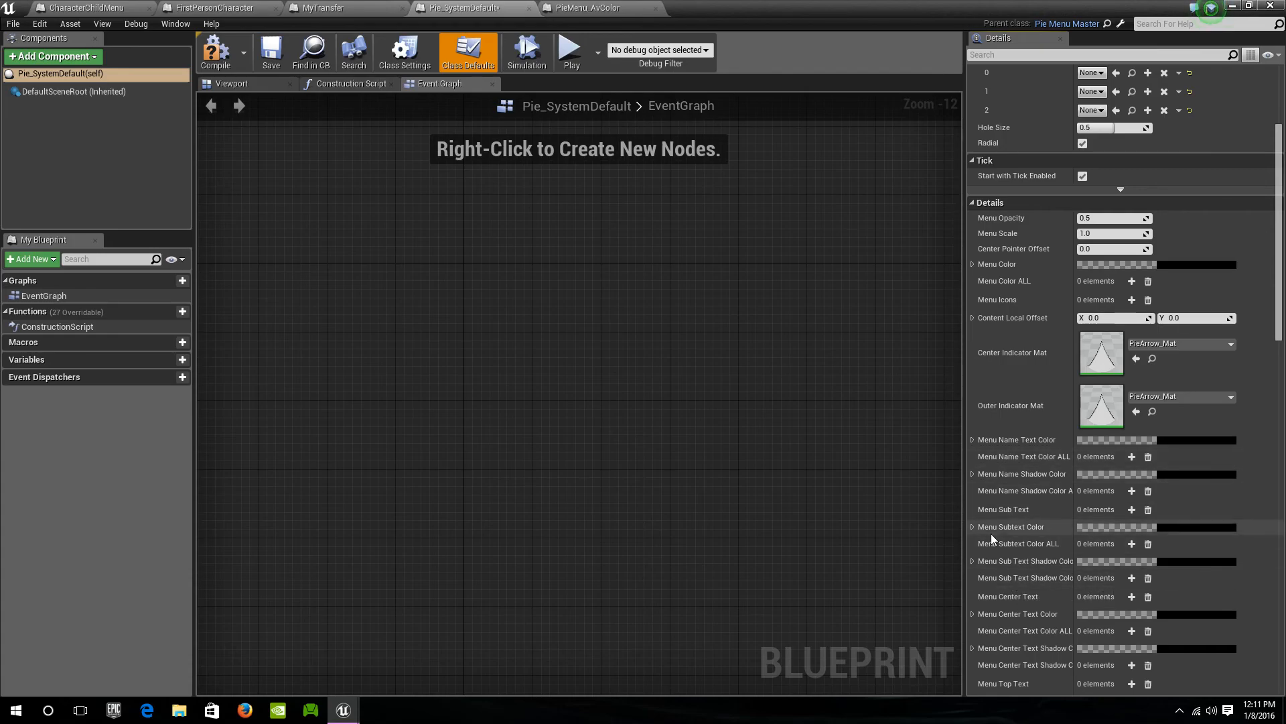
scroll(1055, 427, down, 1)
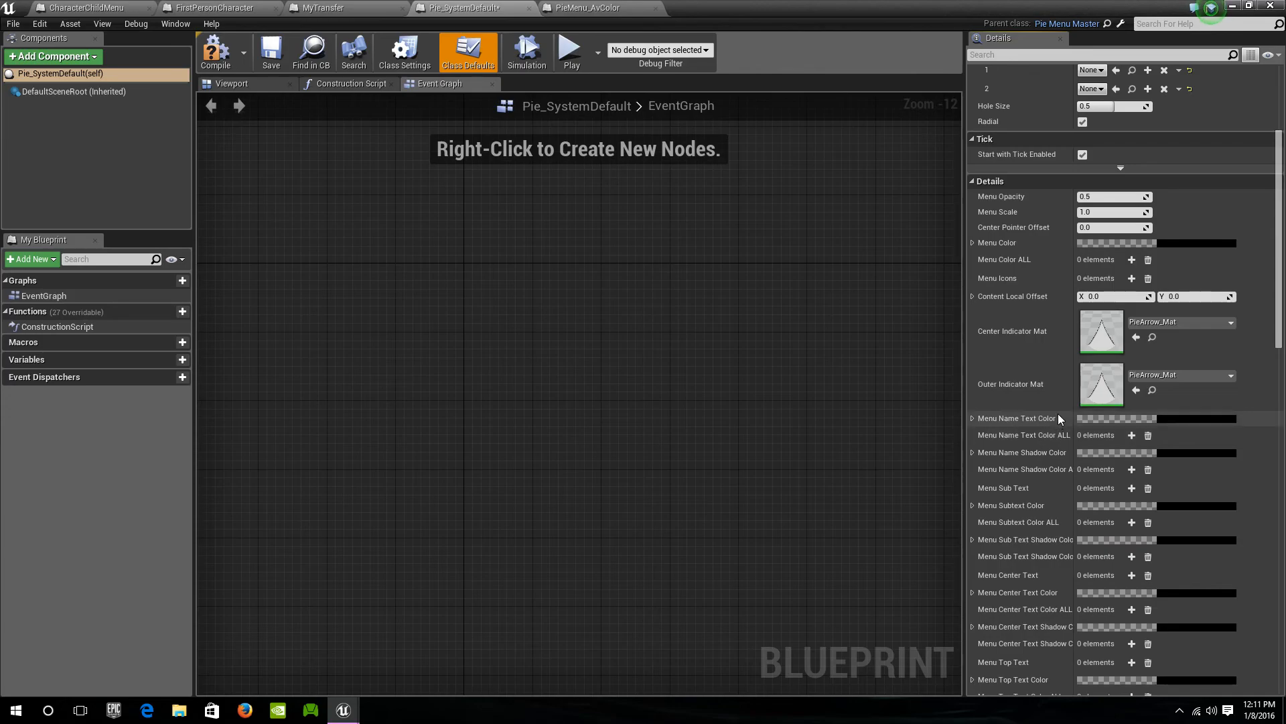
scroll(1059, 381, down, 4)
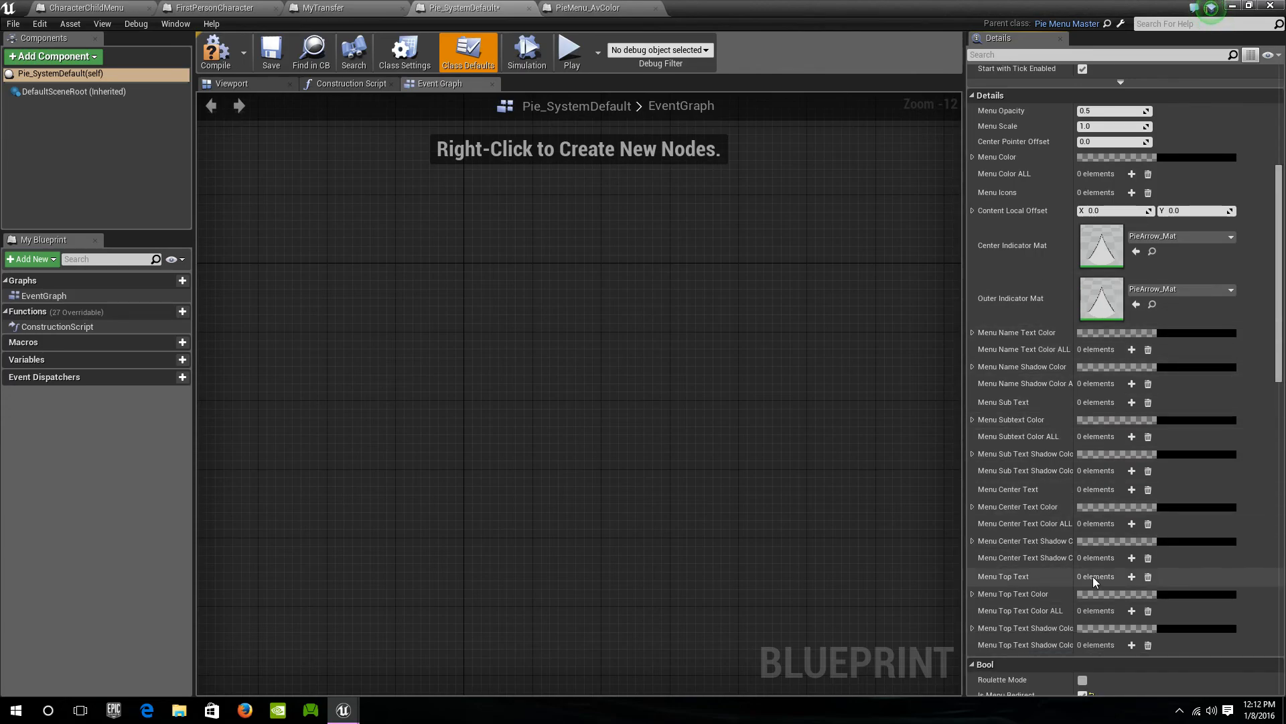
click(1131, 576)
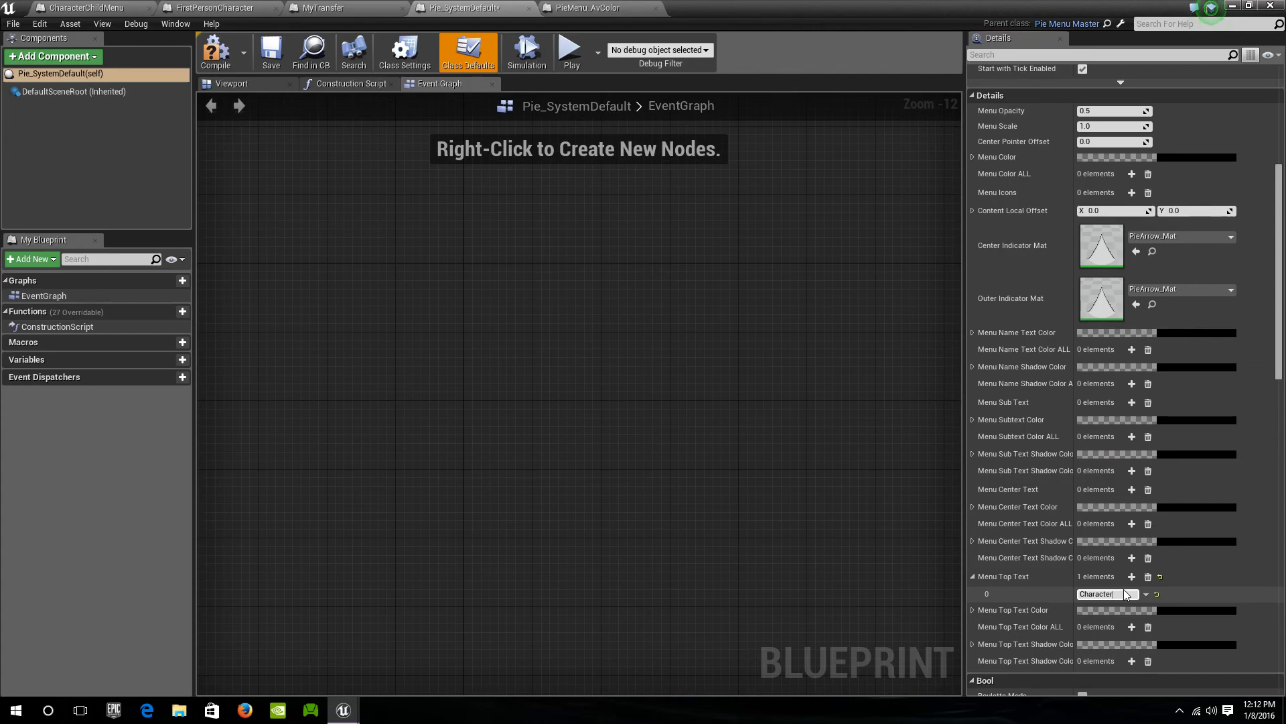
key(Return)
scroll(744, 333, up, 2)
click(226, 69)
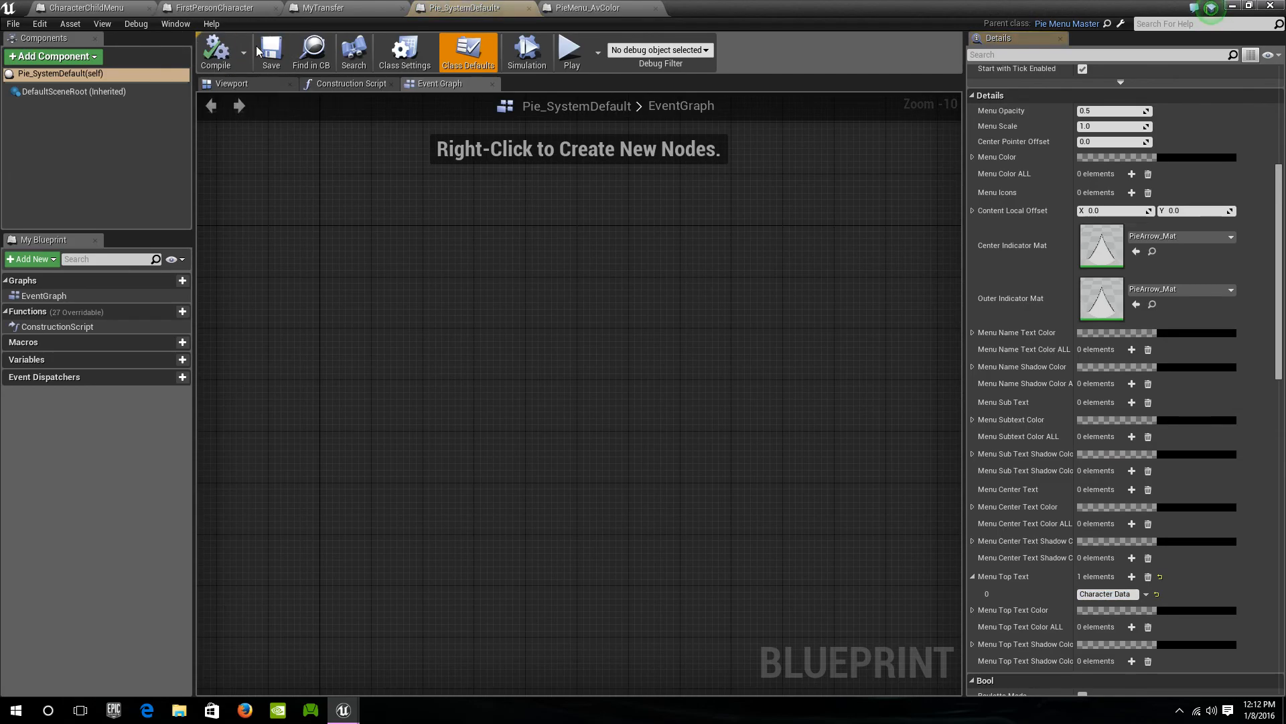
click(271, 53)
Play the level from the main editor, open the radial menu in game to check it, and stop the session
click(1233, 6)
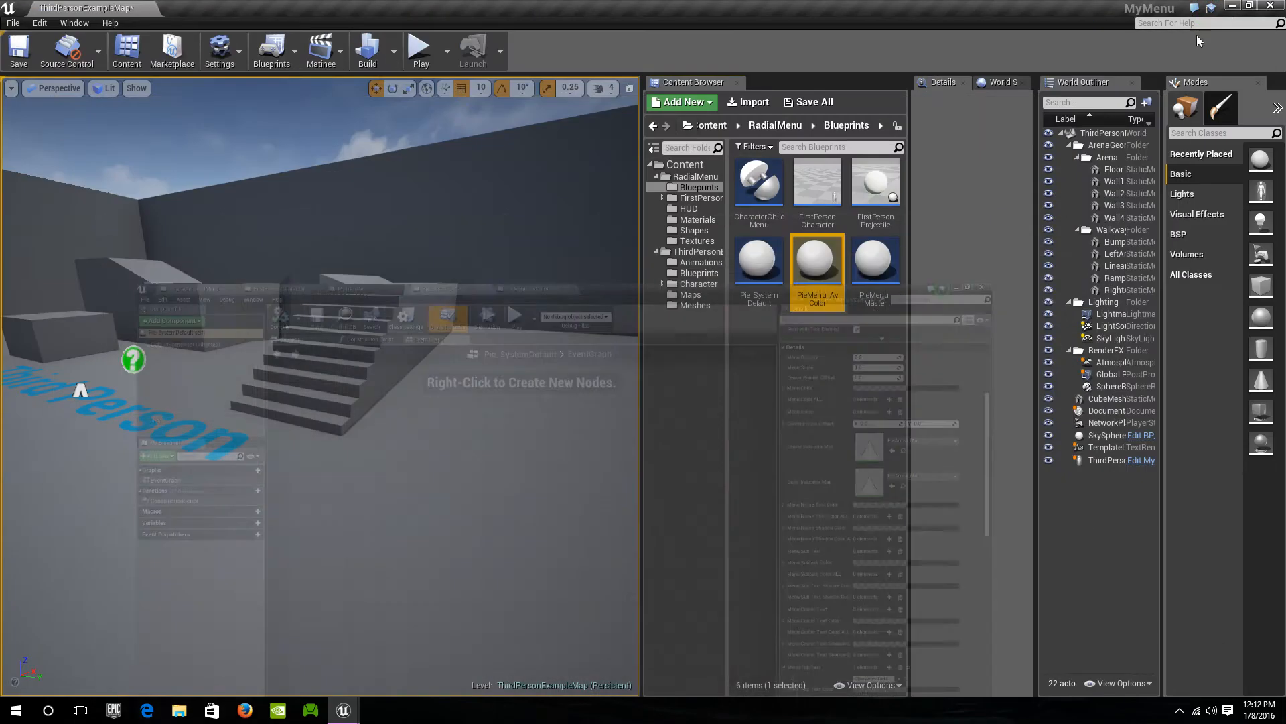
click(421, 52)
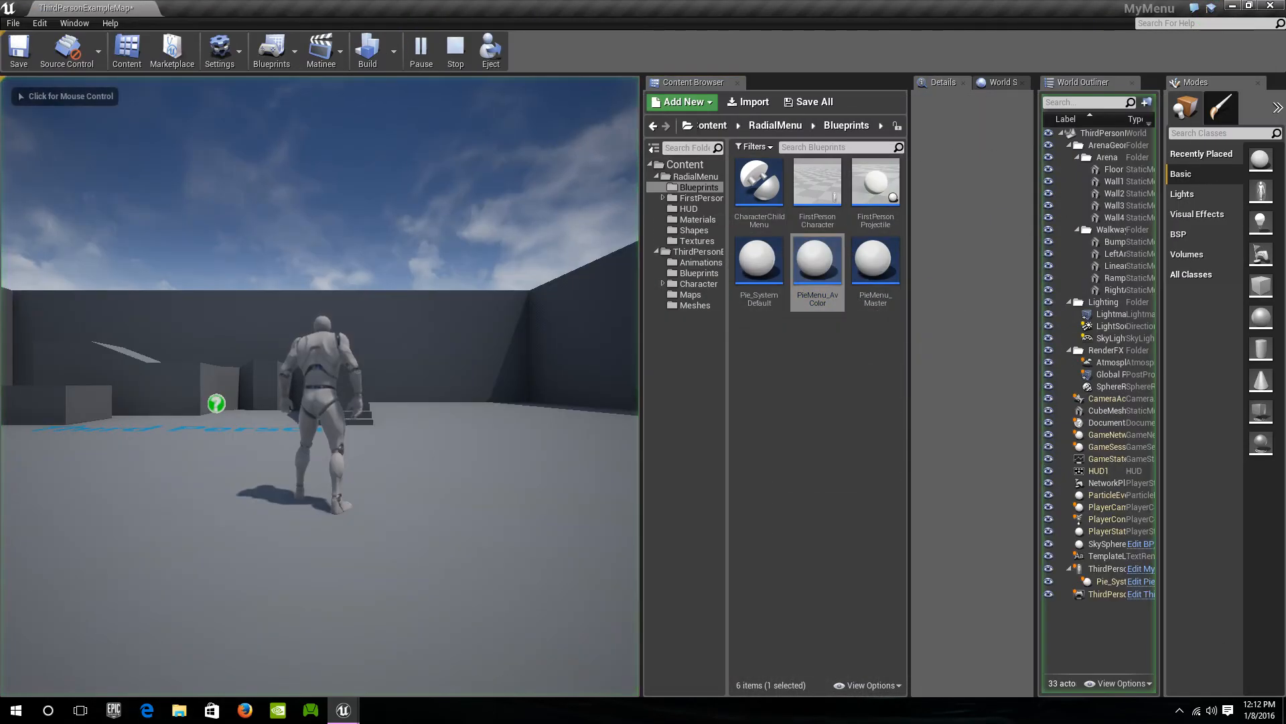
key(Tab)
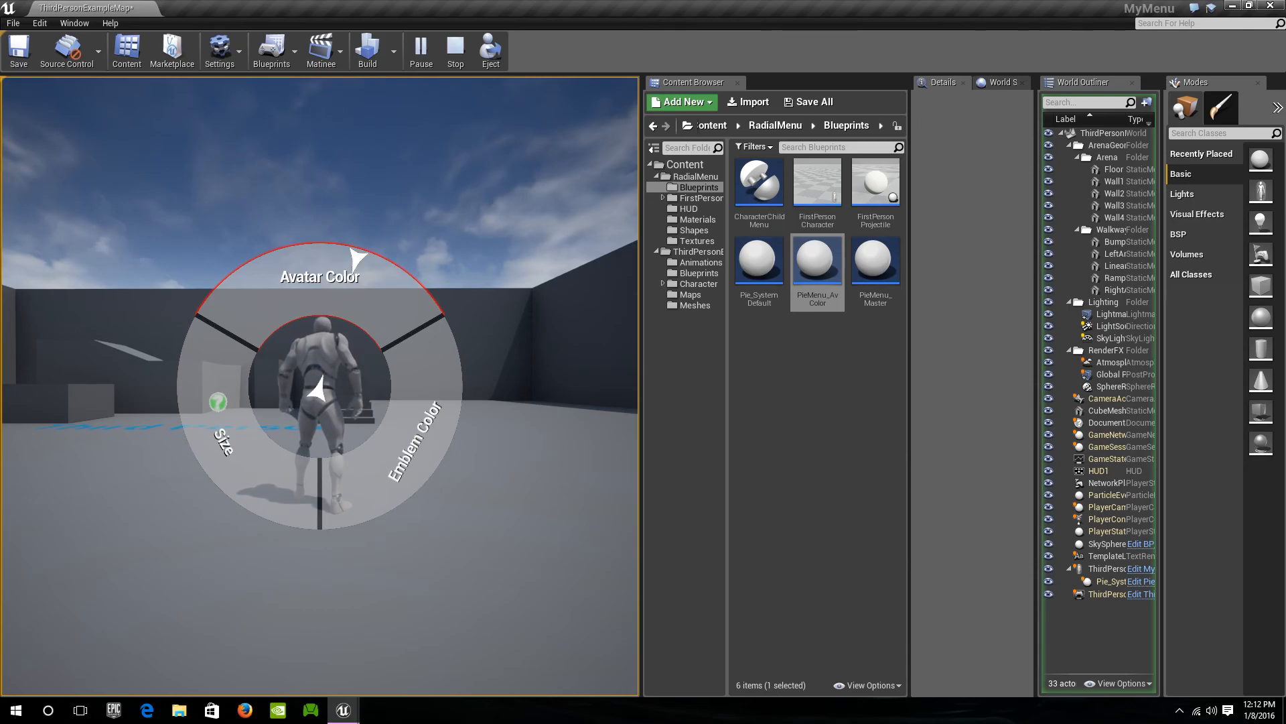
key(Escape)
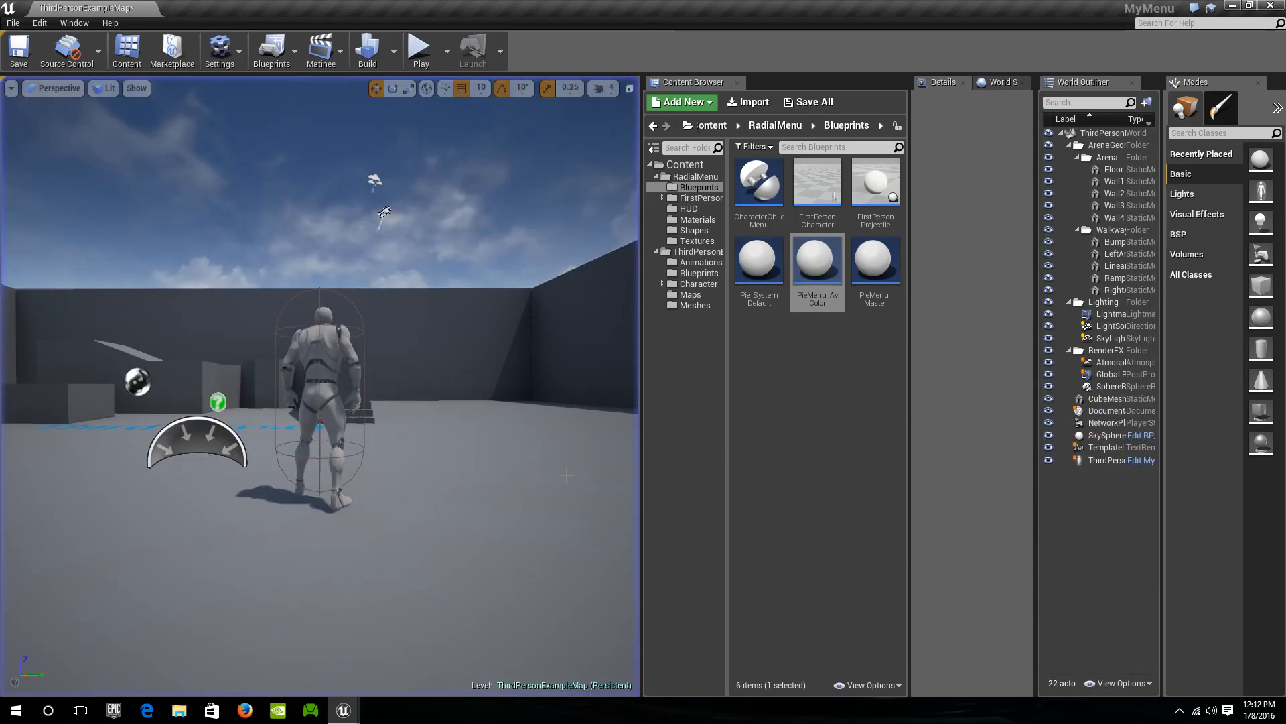
Examine Pie_SystemDefault's Menu Top Text entry and its Bool options for text and pointers
double_click(816, 259)
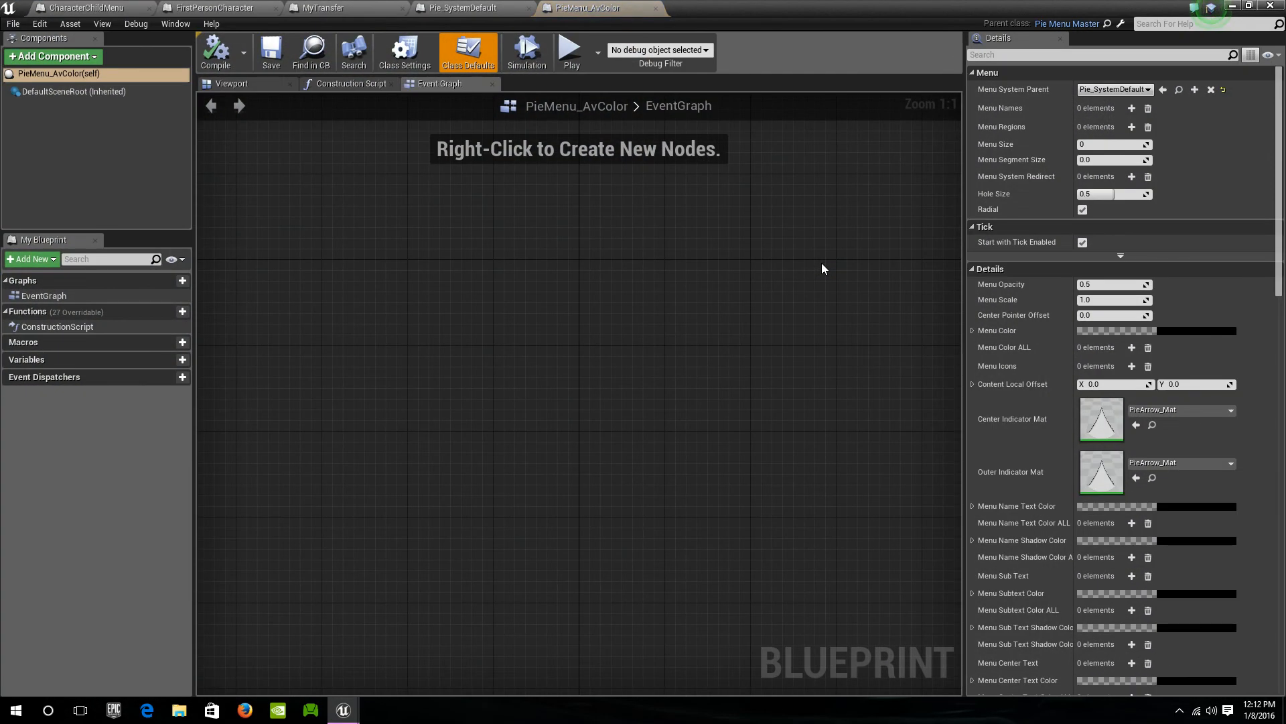
click(490, 7)
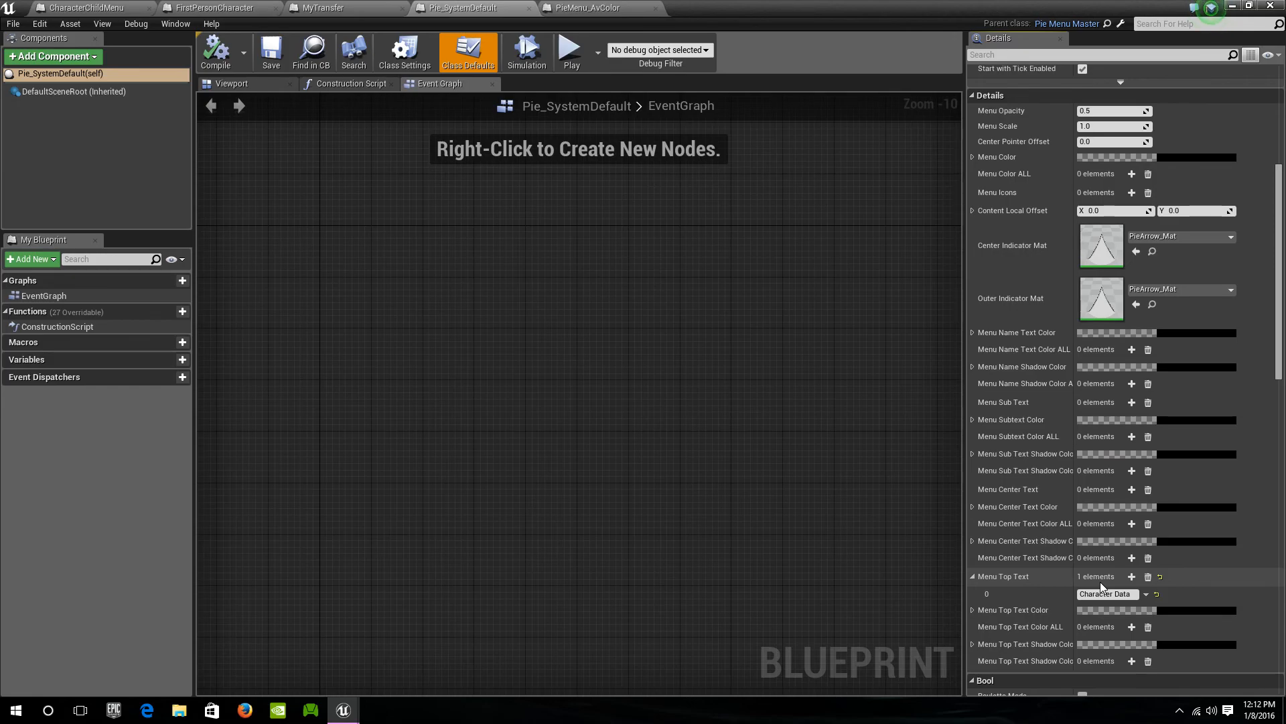
scroll(1100, 587, down, 5)
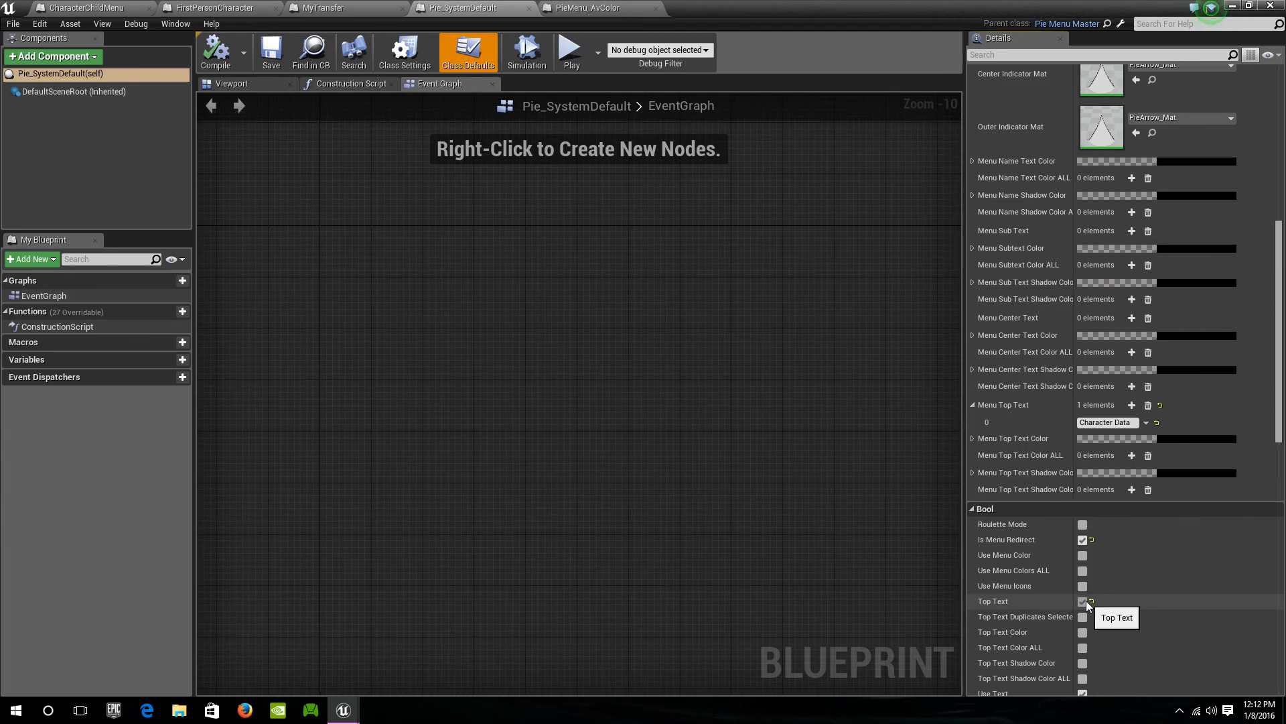
scroll(1087, 601, down, 3)
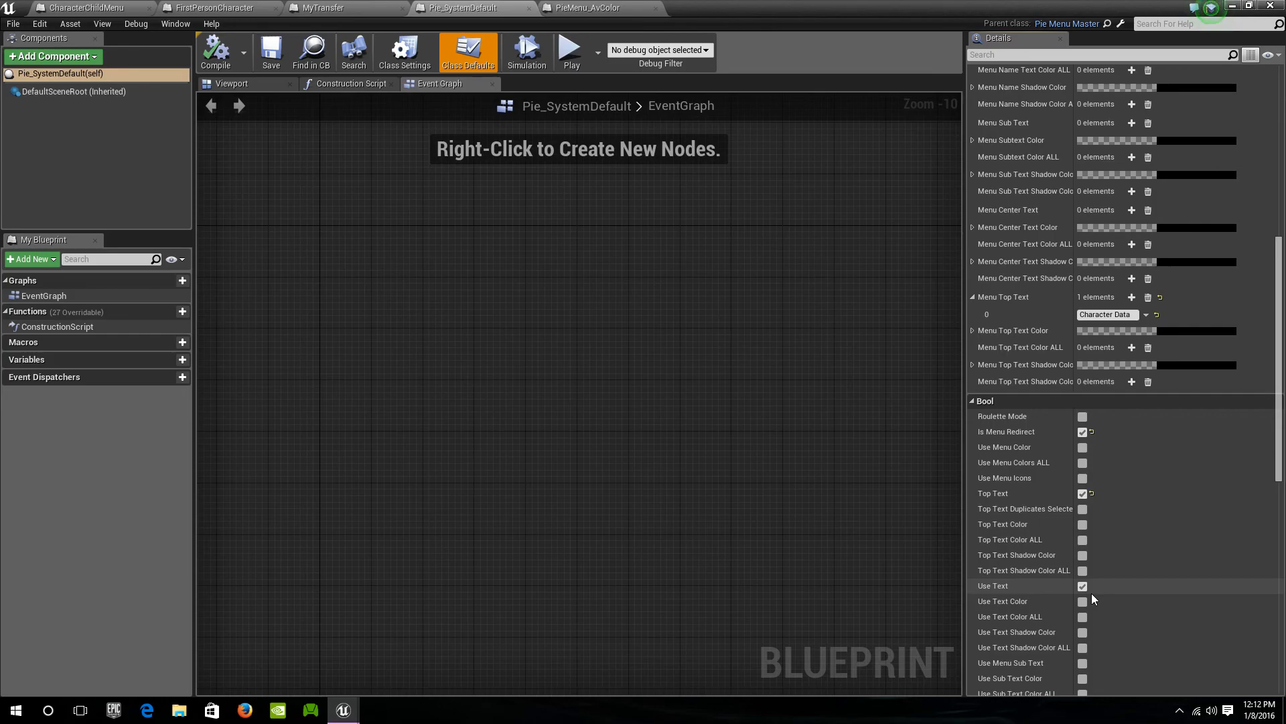
scroll(1092, 593, down, 2)
scroll(1093, 597, down, 3)
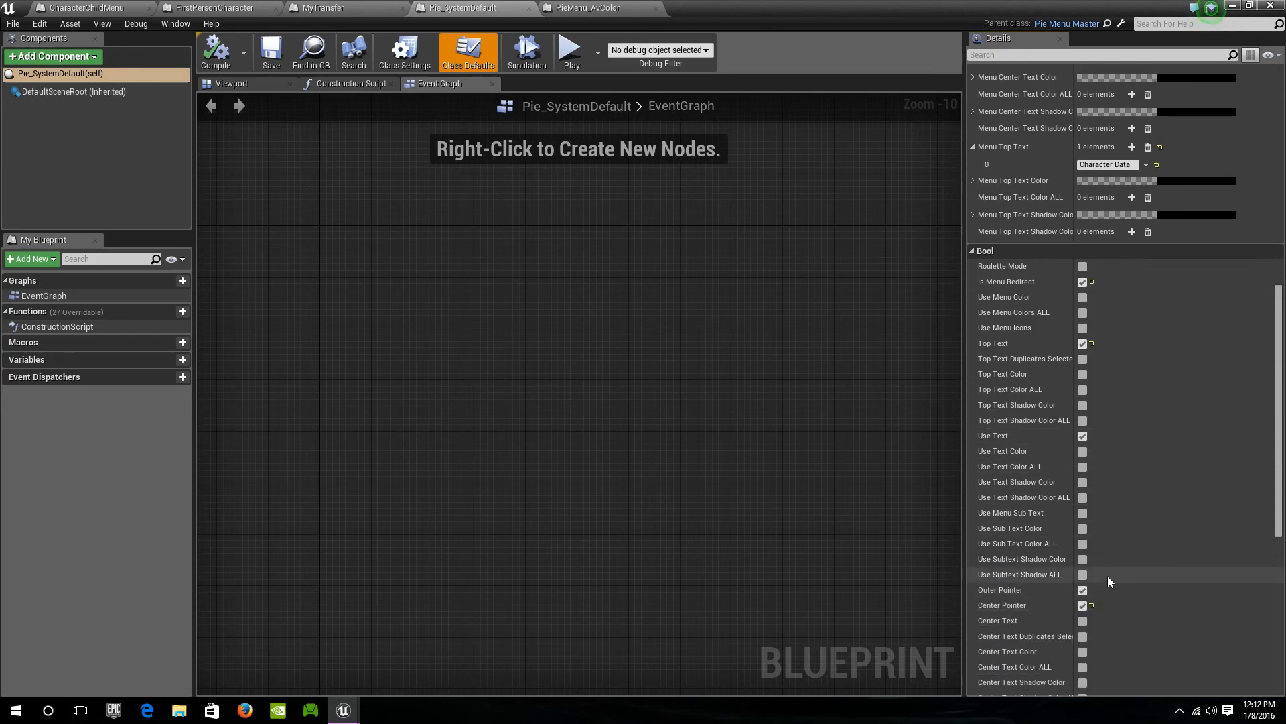
scroll(1099, 545, up, 4)
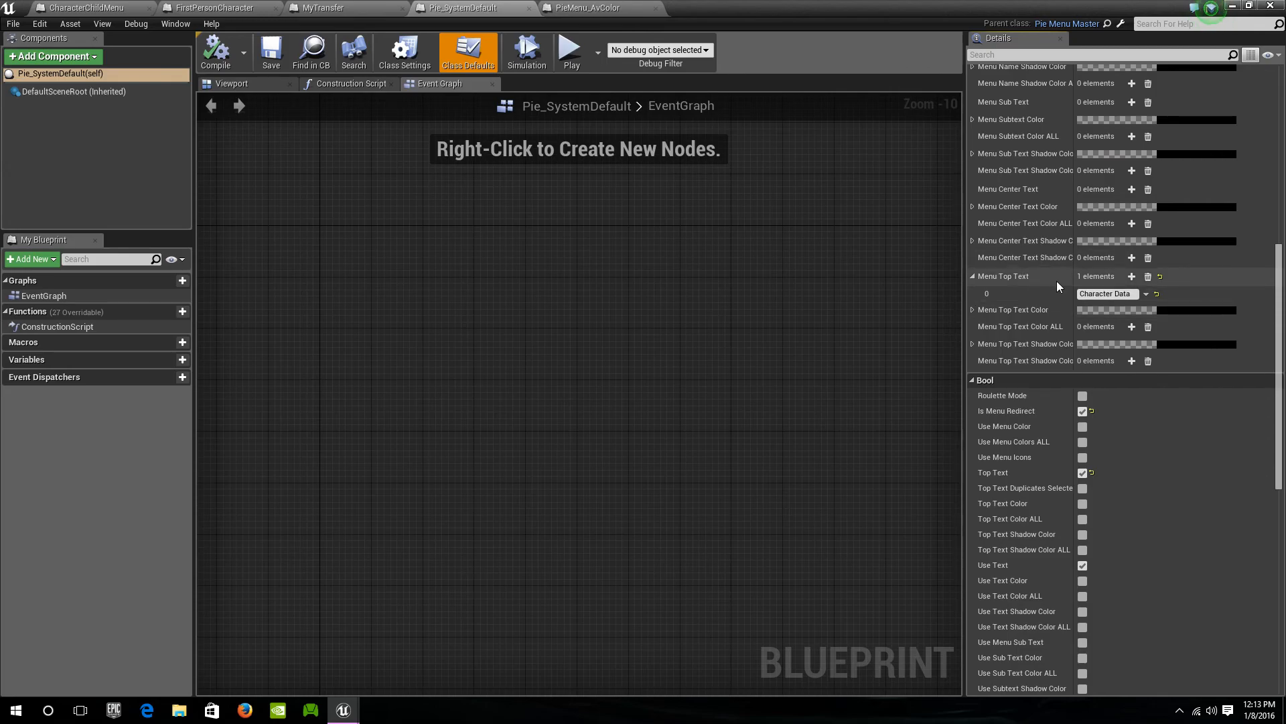
scroll(1056, 280, up, 10)
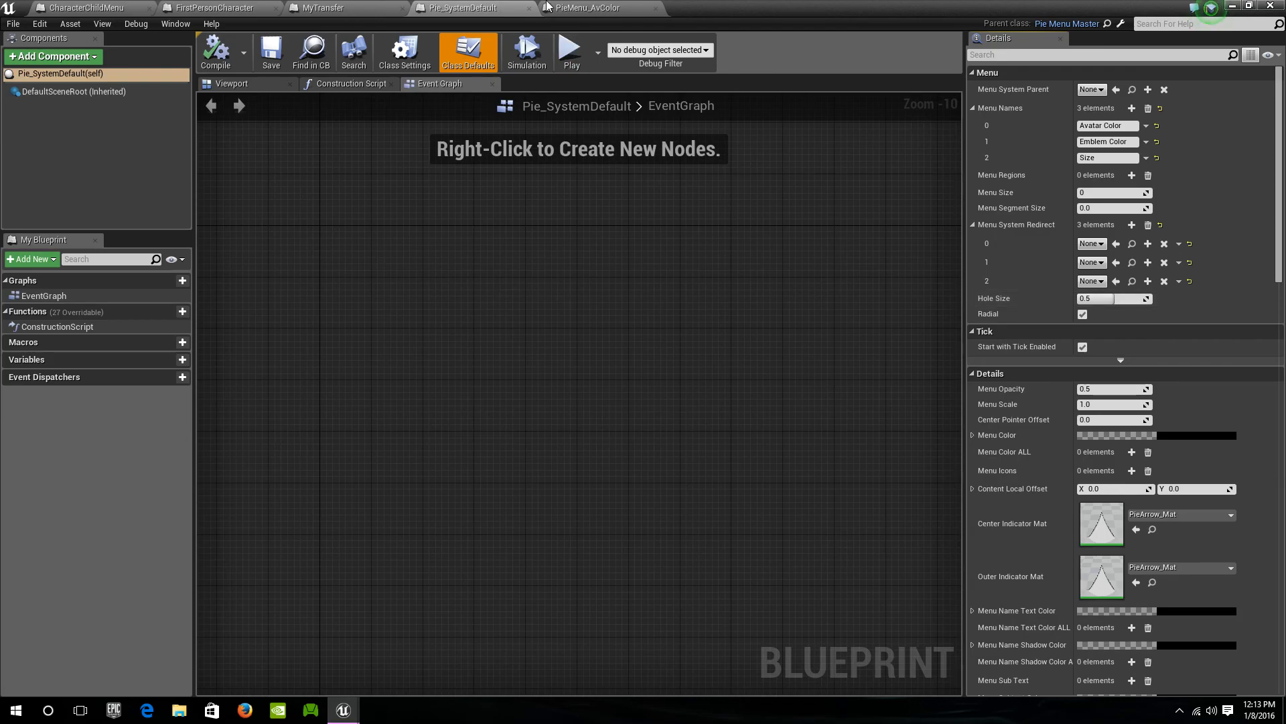
Return to PieMenu_AvColor and add five empty Menu Names elements to it
click(593, 8)
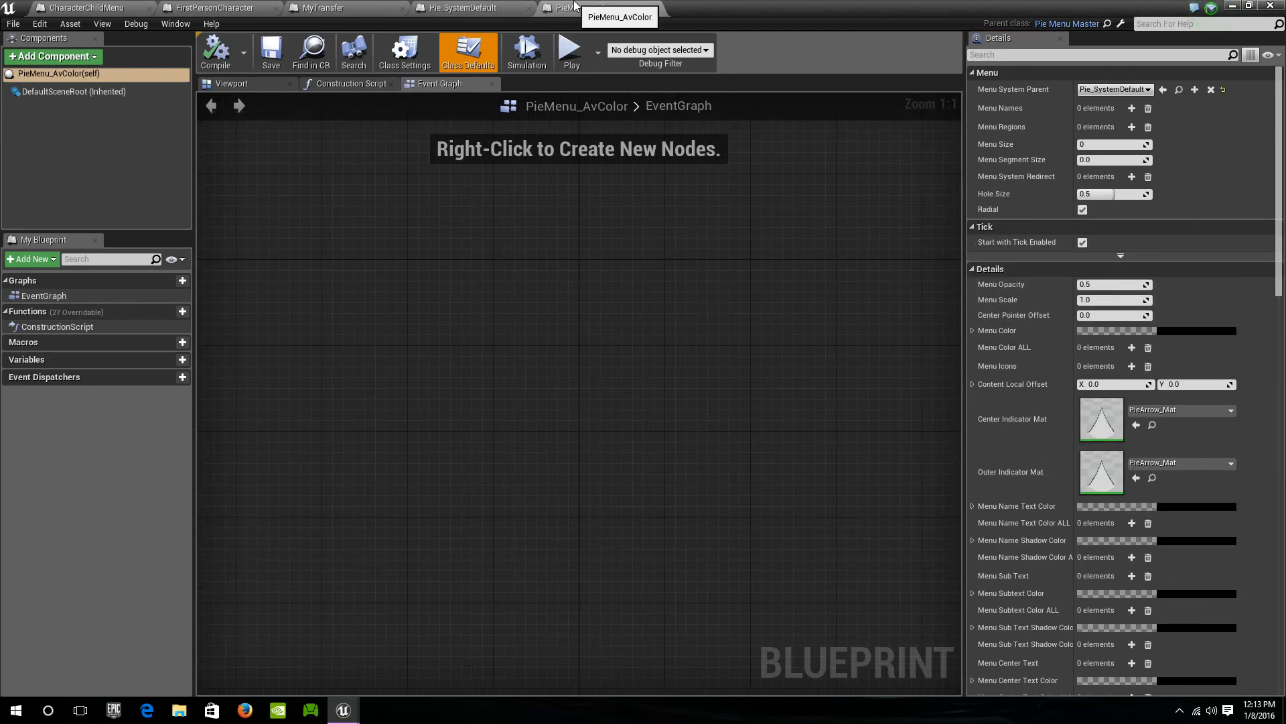
click(1234, 8)
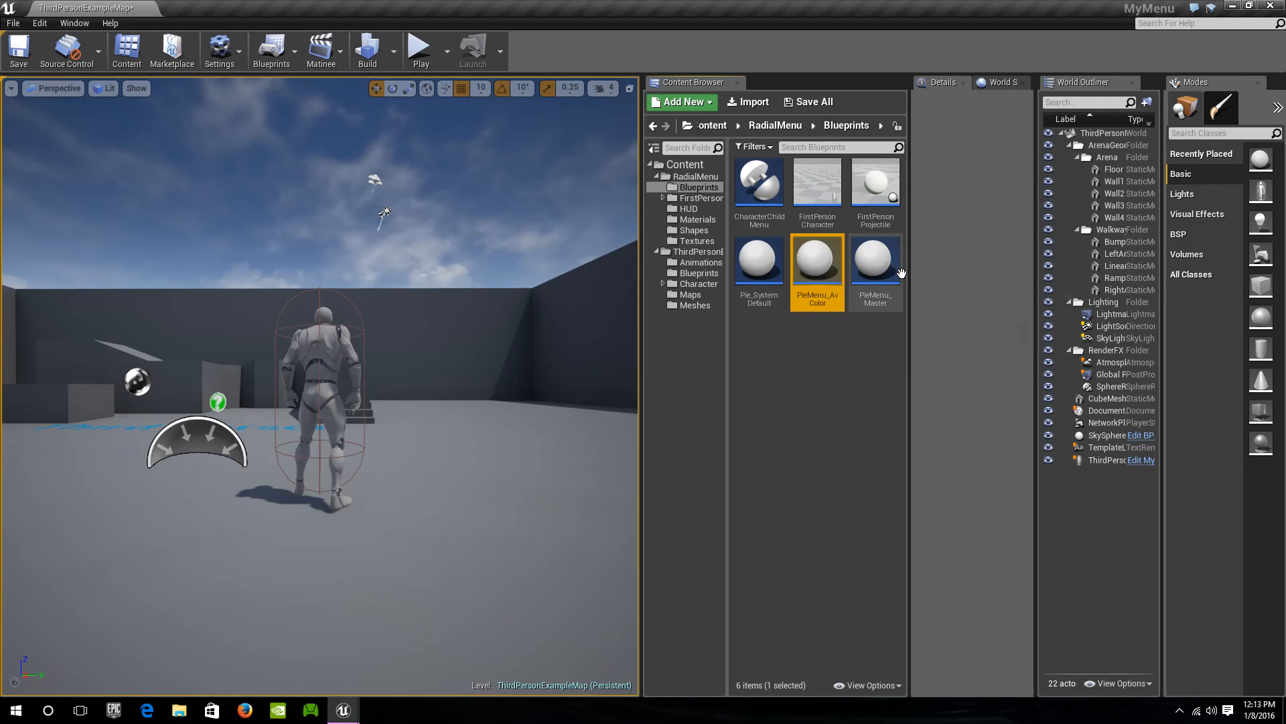
double_click(828, 280)
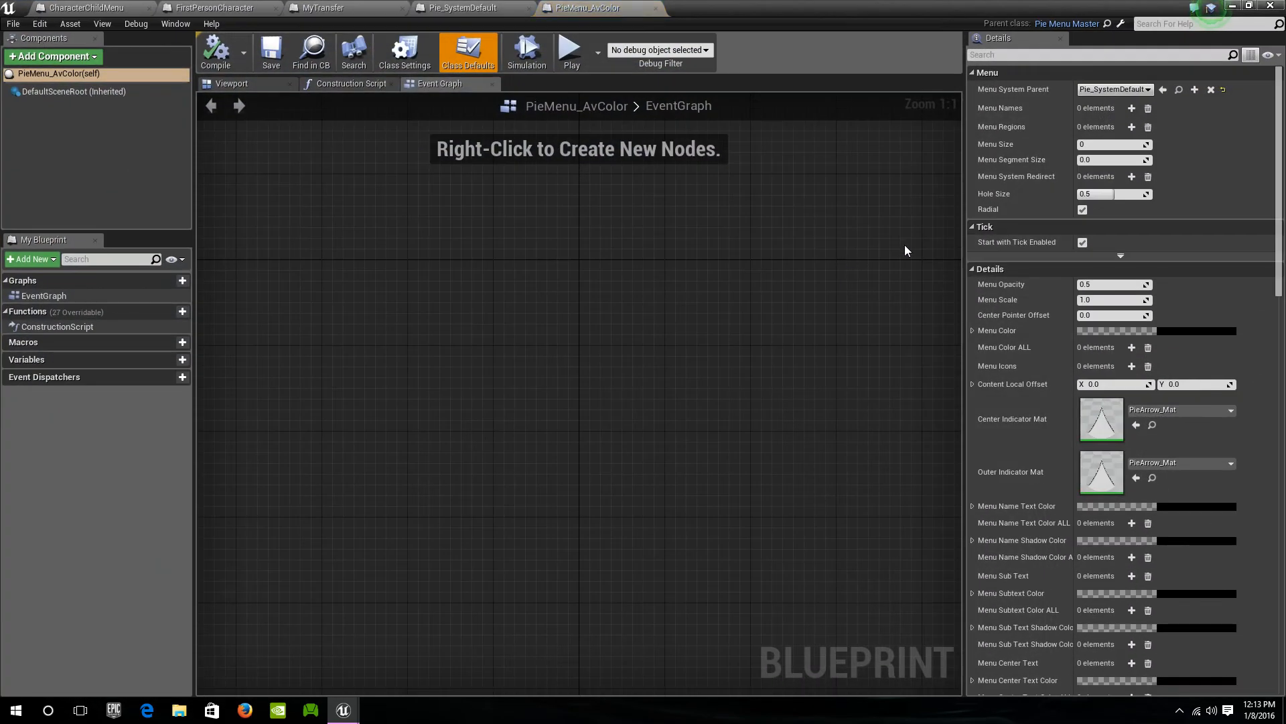
click(1133, 108)
click(1132, 108)
click(1132, 108)
click(1132, 107)
click(1132, 108)
Name PieMenu_AvColor's five menu entries White, Black, Red, Green and Blue, in that order
click(1119, 125)
text(White)
key(Tab)
text(Black)
key(Tab)
text(Red)
key(Tab)
text(Gr)
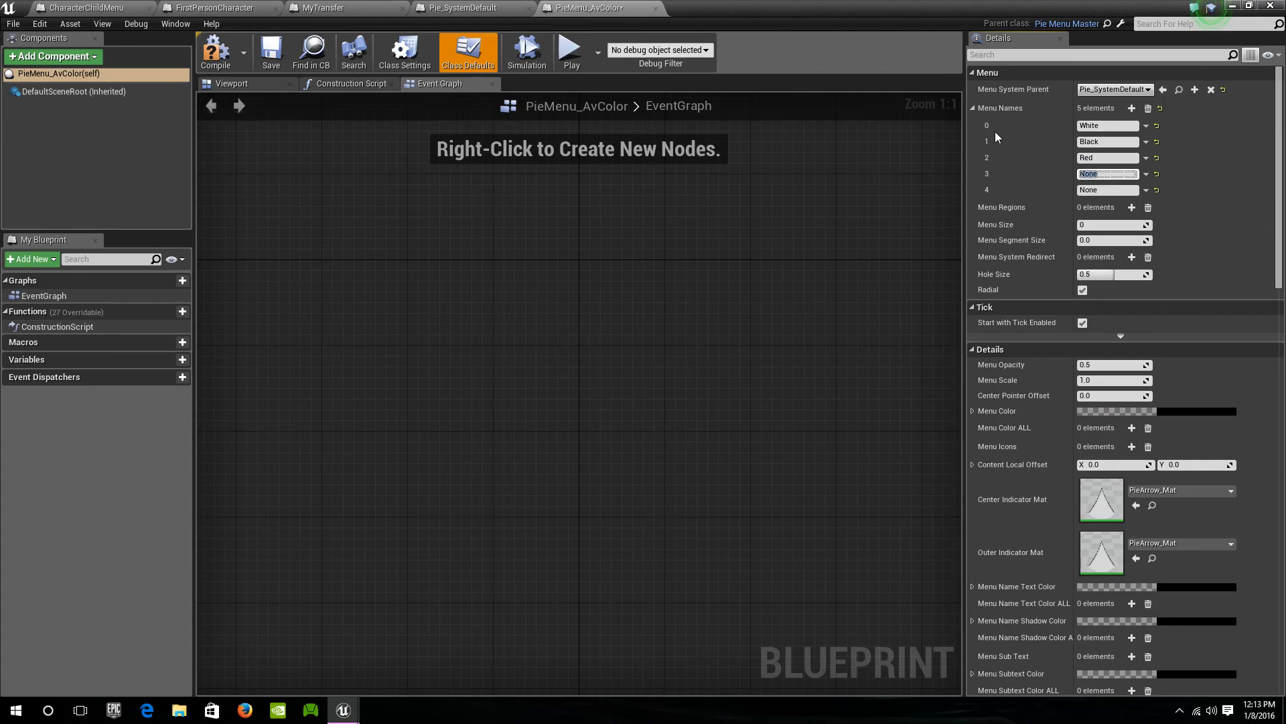
text(een)
key(Tab)
text(Blue)
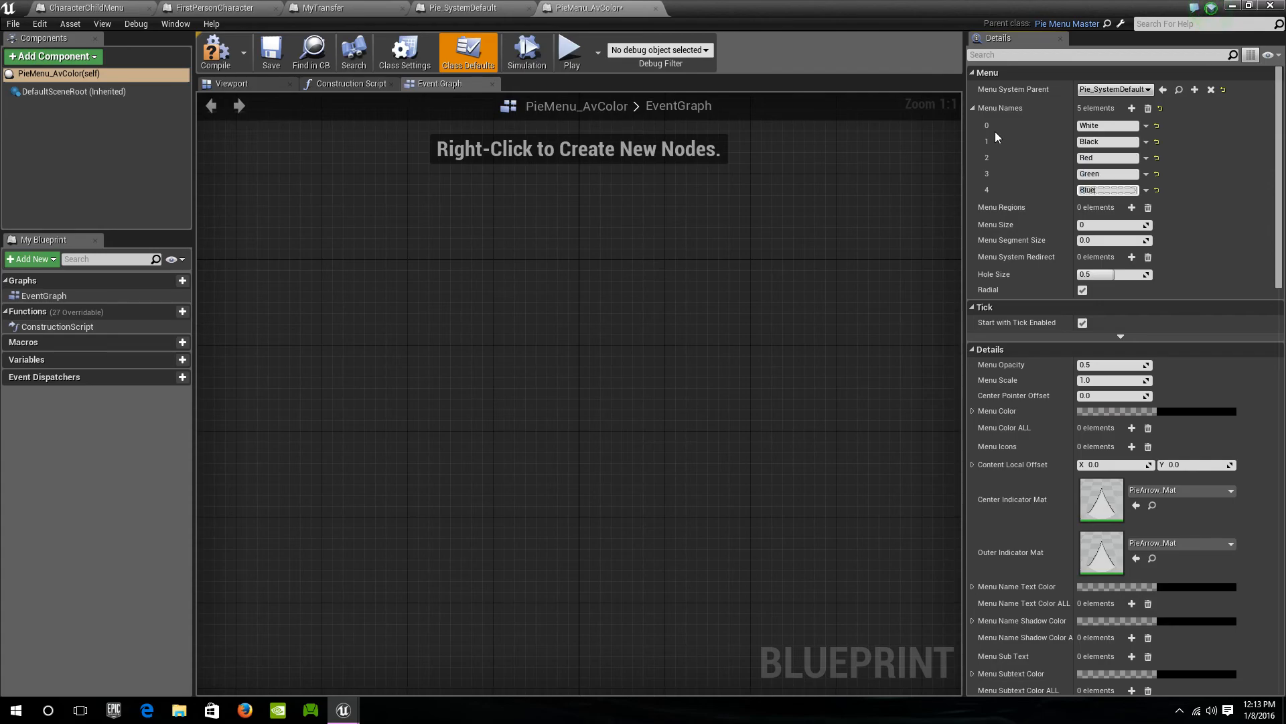
key(Return)
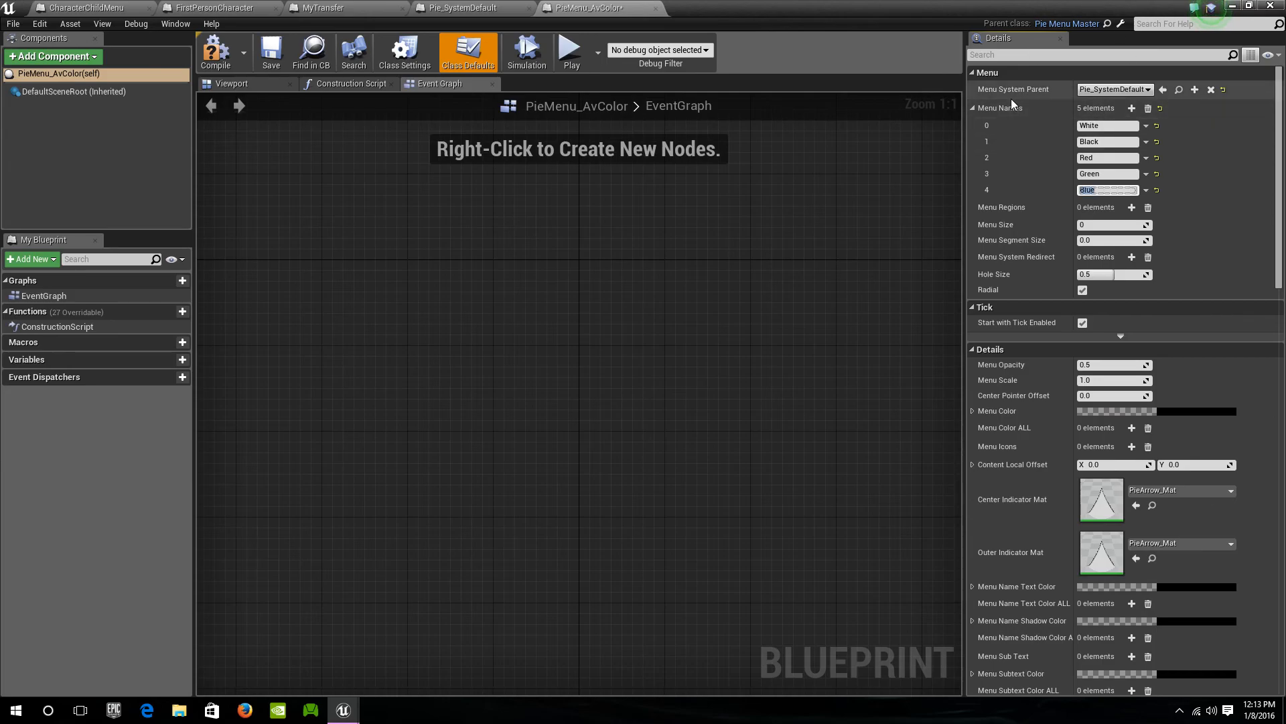
Enable Use Text Color and Use Text Color ALL among PieMenu_AvColor's Bool options
scroll(1094, 243, down, 5)
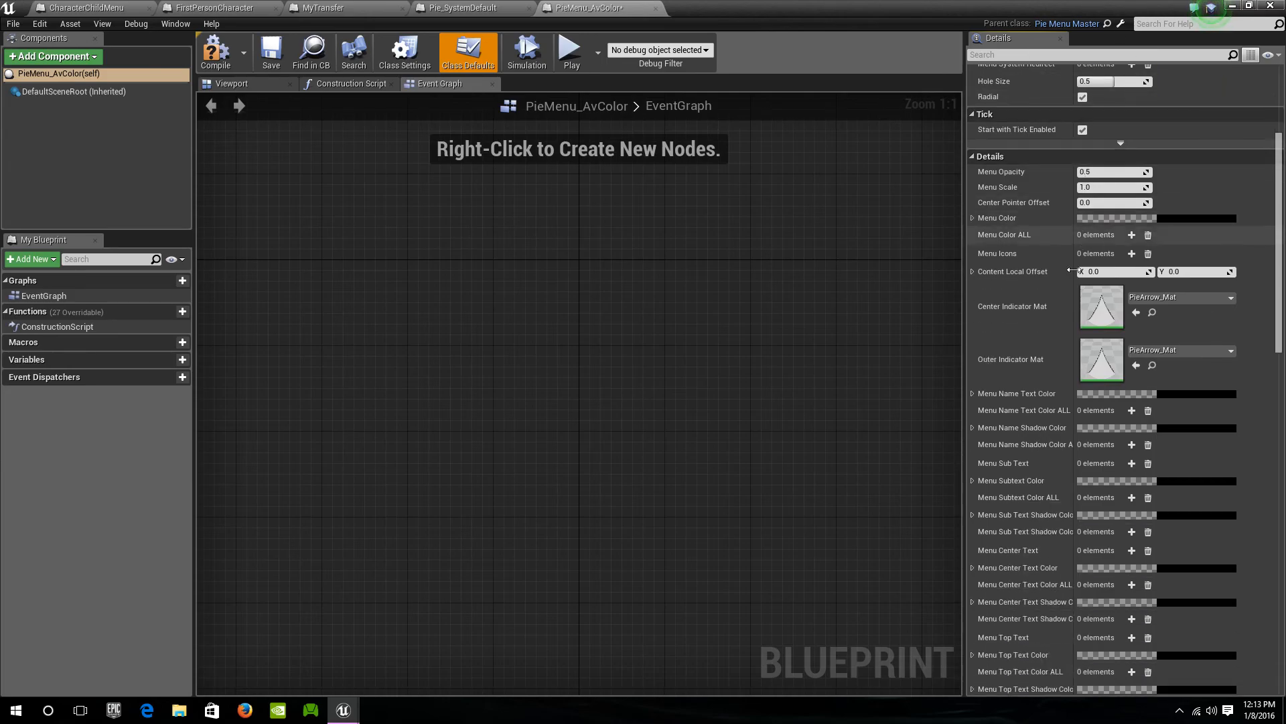
scroll(1067, 282, down, 12)
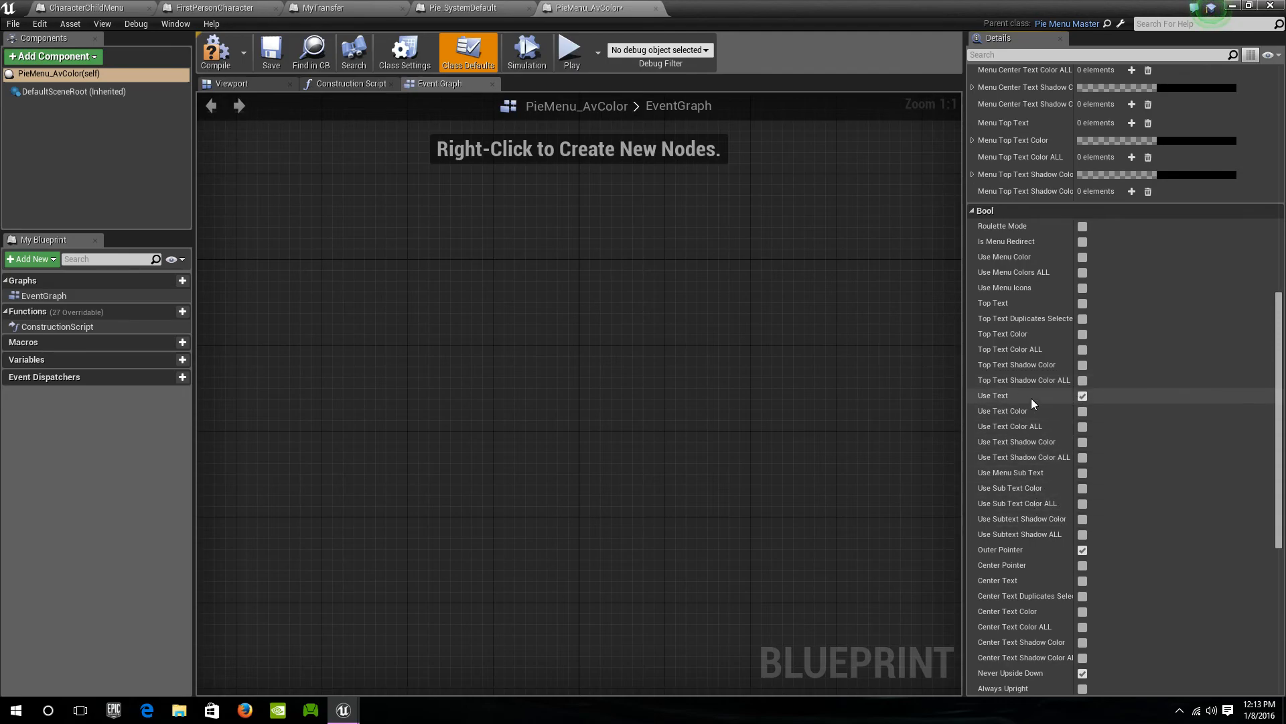
click(1082, 411)
click(1082, 426)
Add one Menu Name Text Color ALL element and set it to opaque white, with R, G, B and A at 1.0
scroll(1142, 421, up, 12)
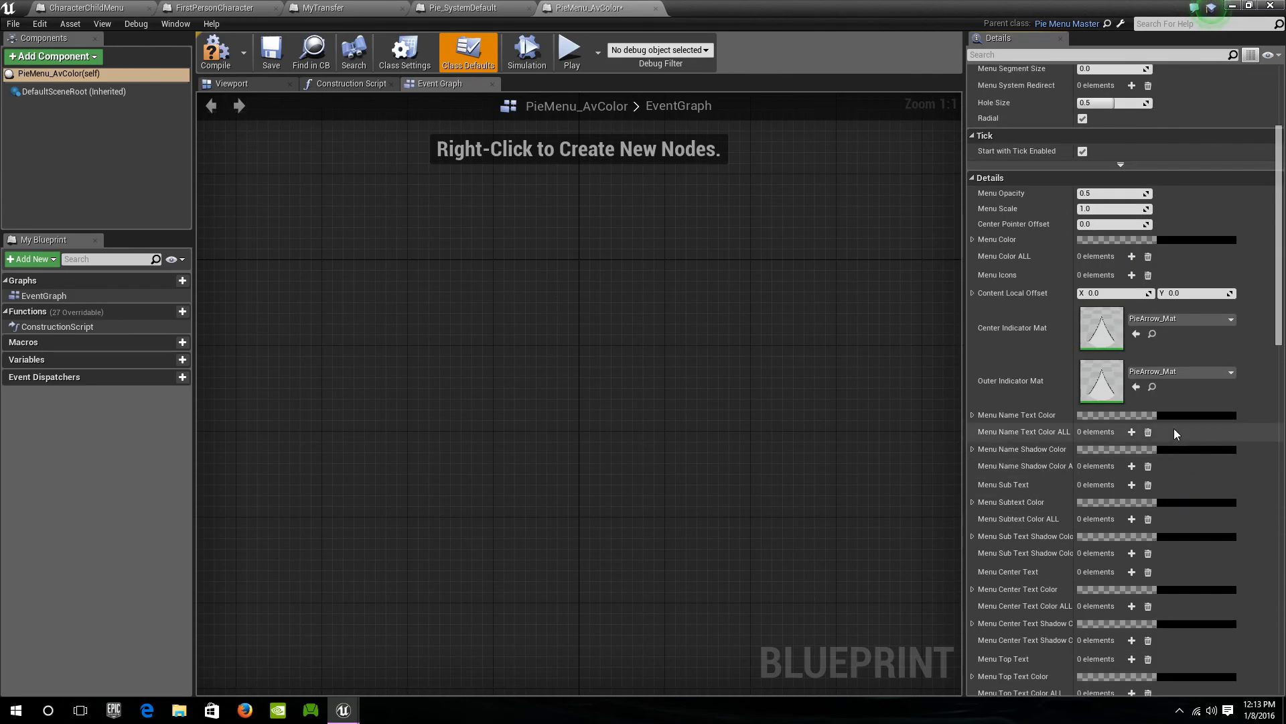
scroll(1174, 432, up, 3)
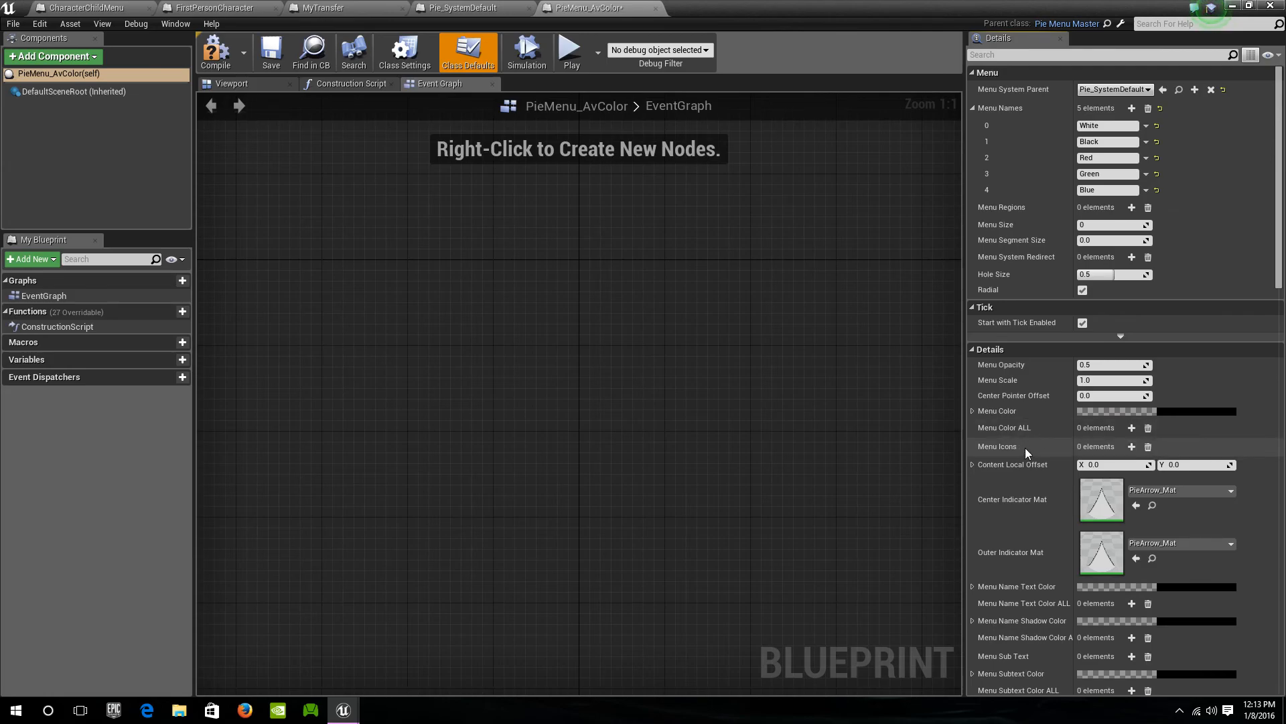
scroll(1026, 448, down, 5)
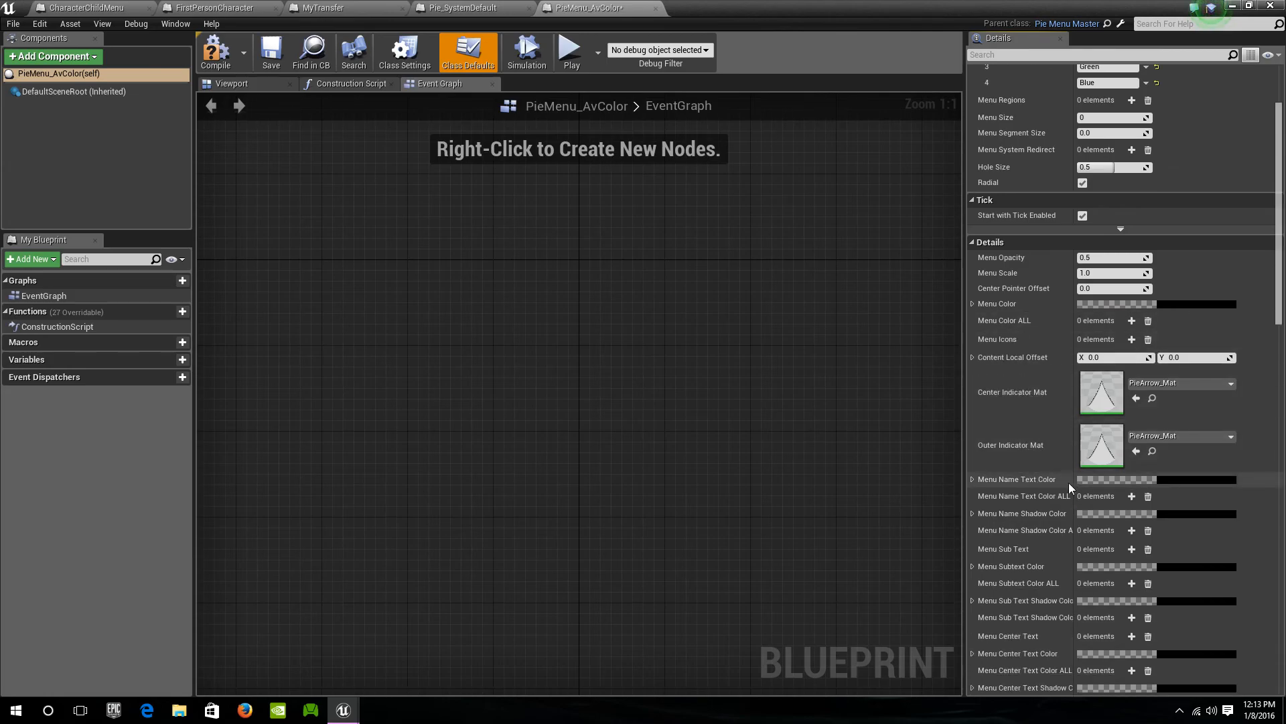
click(1131, 496)
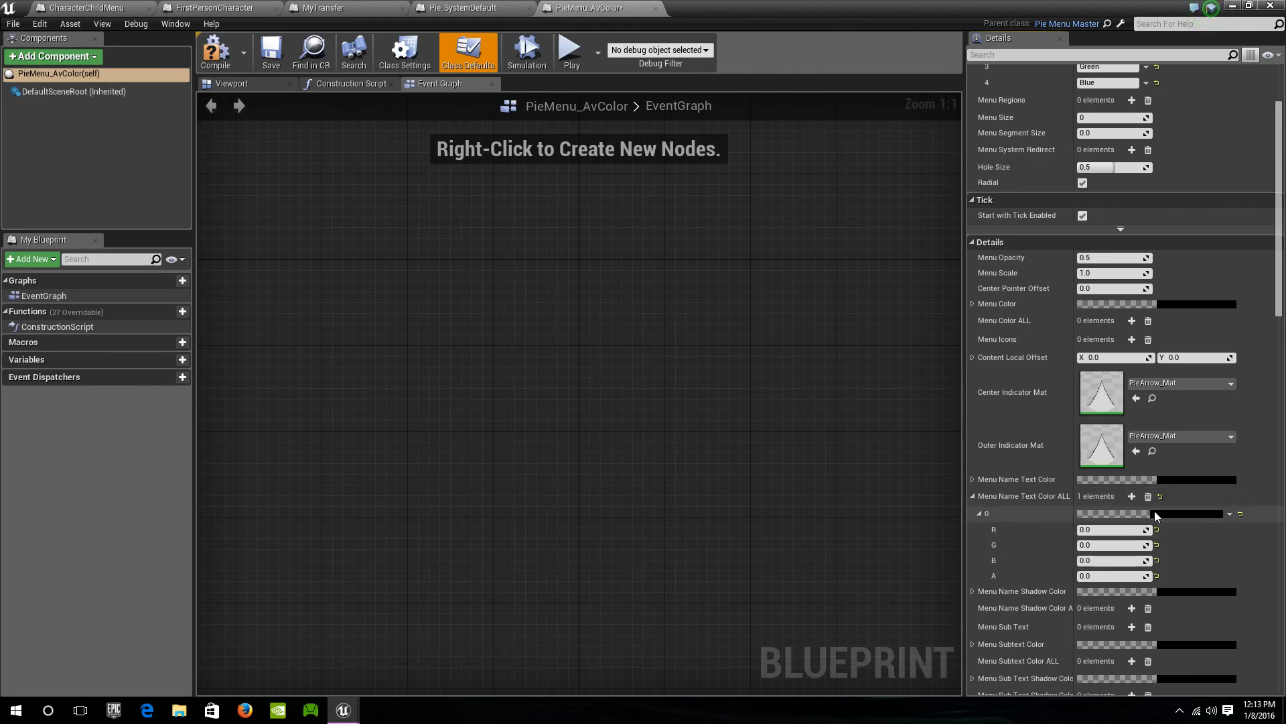
click(1155, 514)
drag(1148, 524, 1142, 404)
drag(1070, 661, 1071, 707)
click(1132, 688)
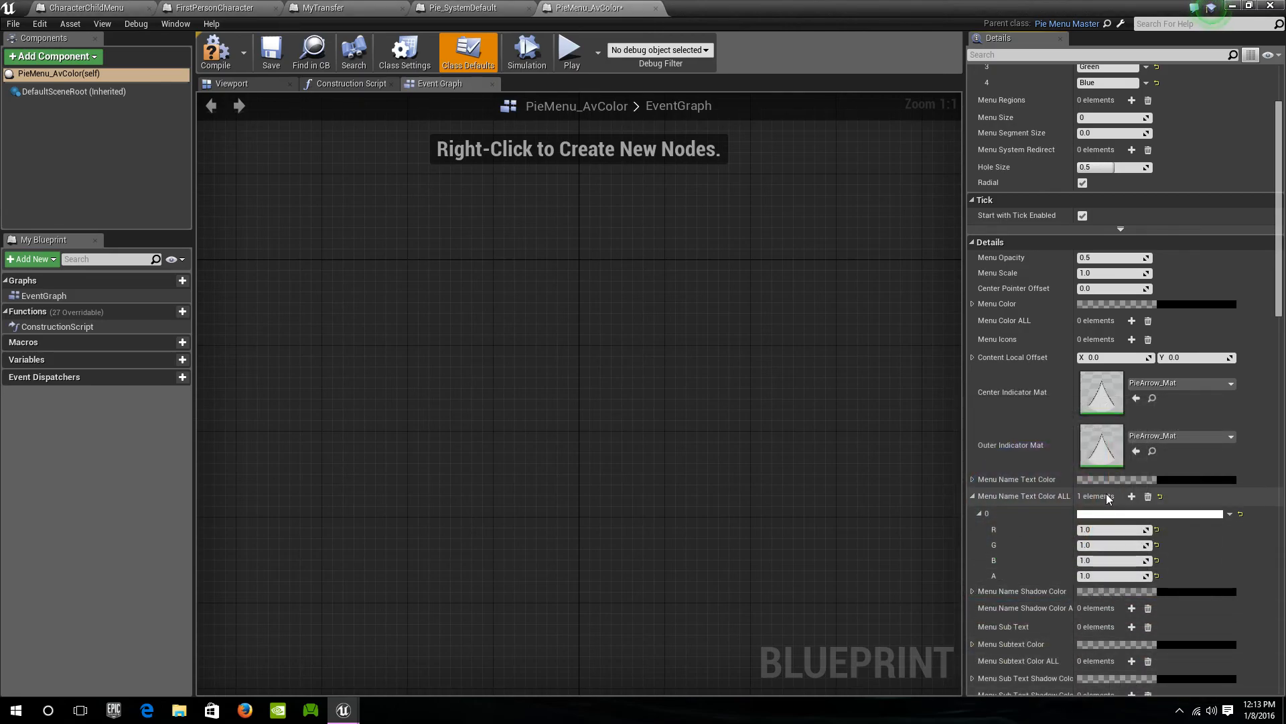
scroll(1125, 519, up, 5)
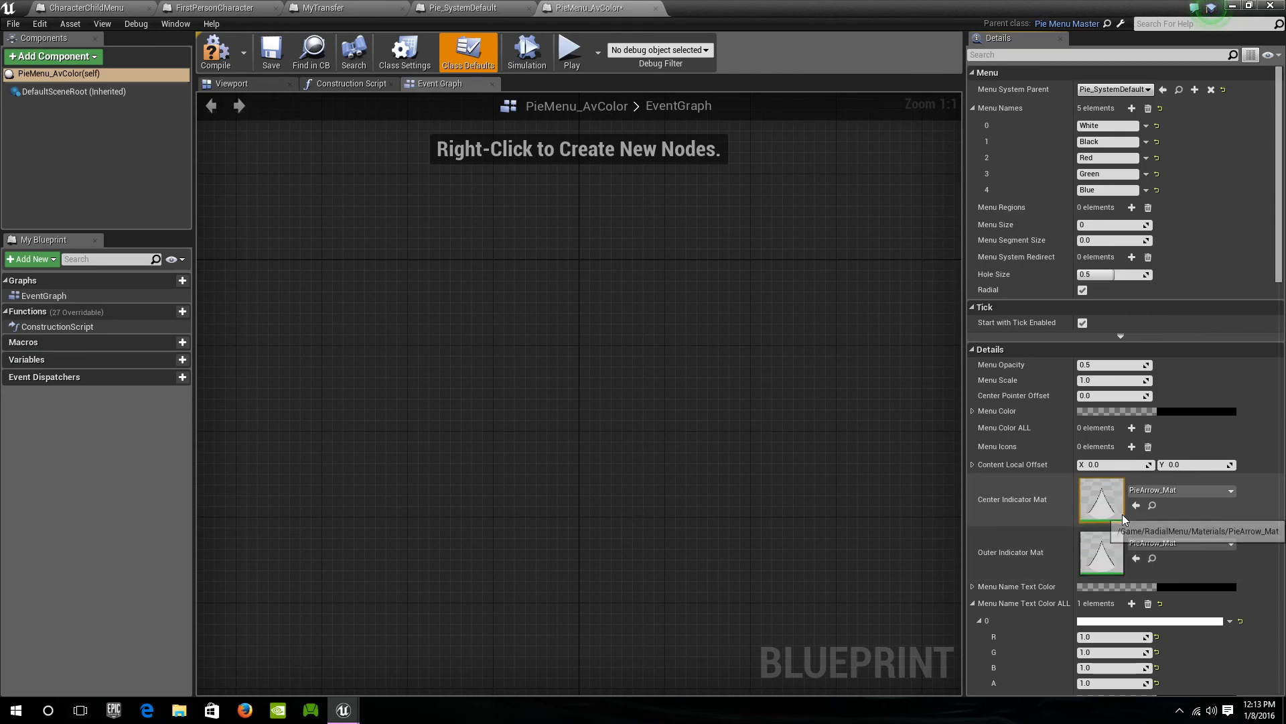
Add four more elements to PieMenu_AvColor's Menu Name Text Color ALL array
scroll(1124, 516, down, 7)
scroll(1126, 519, down, 3)
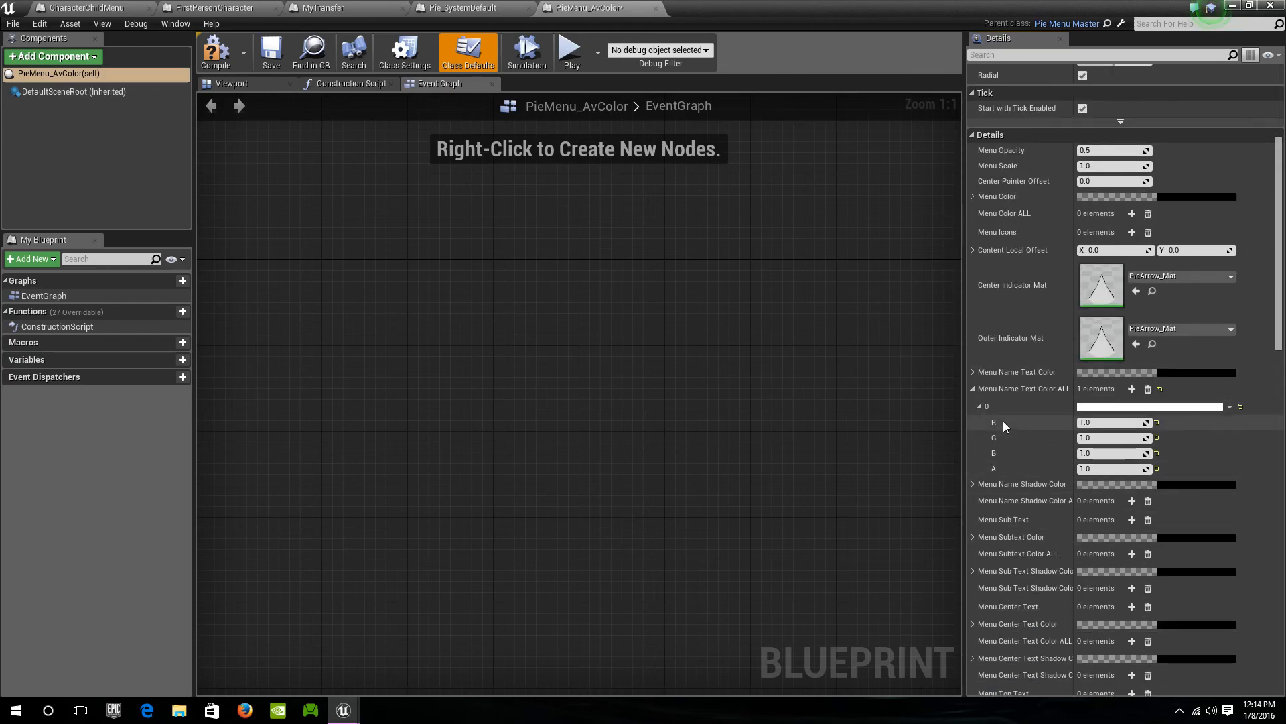
click(980, 407)
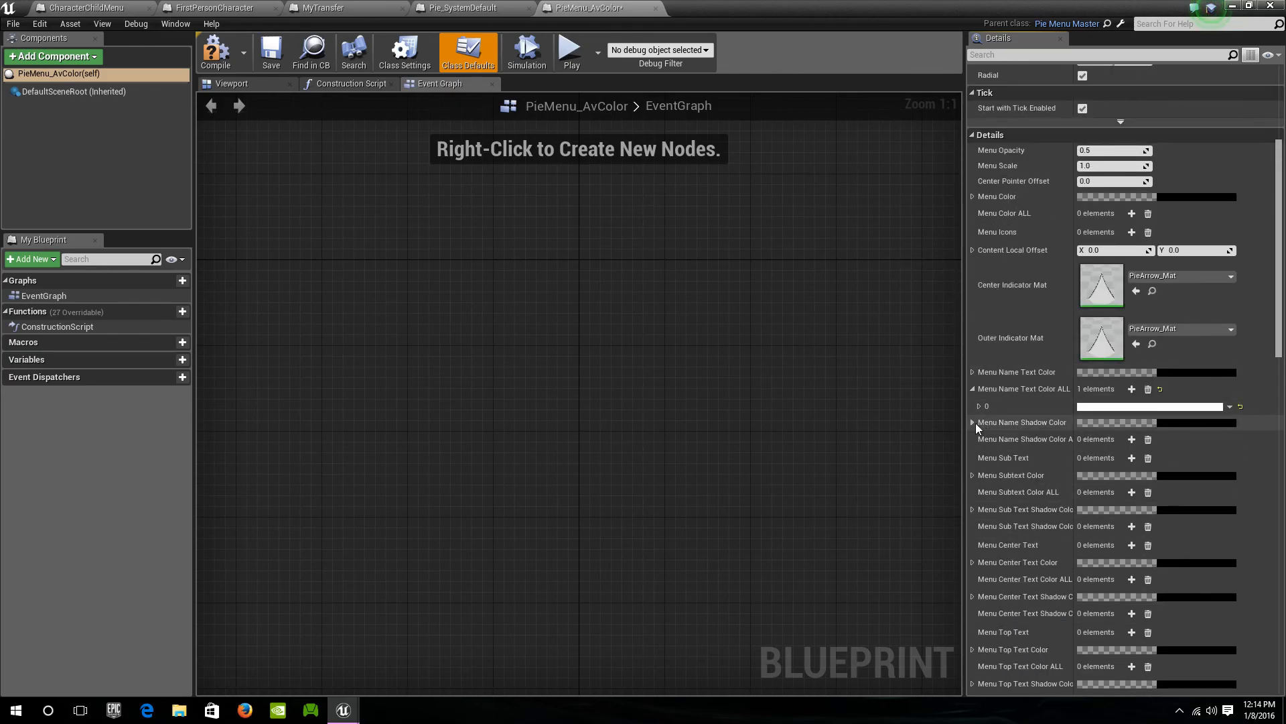
click(1132, 389)
click(1132, 389)
click(1132, 390)
click(1132, 390)
Set Menu Name Text Color ALL element 1 to opaque black by giving it an alpha of 1.0
click(1142, 423)
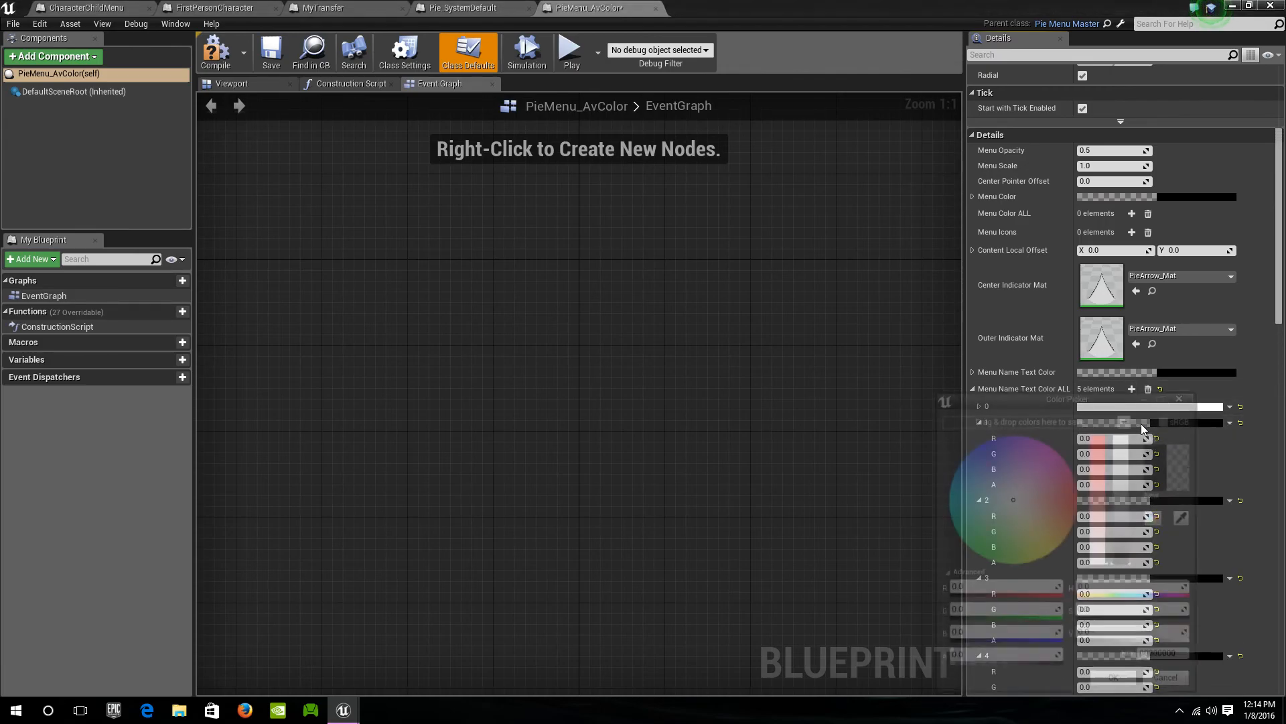
drag(1006, 664, 1066, 664)
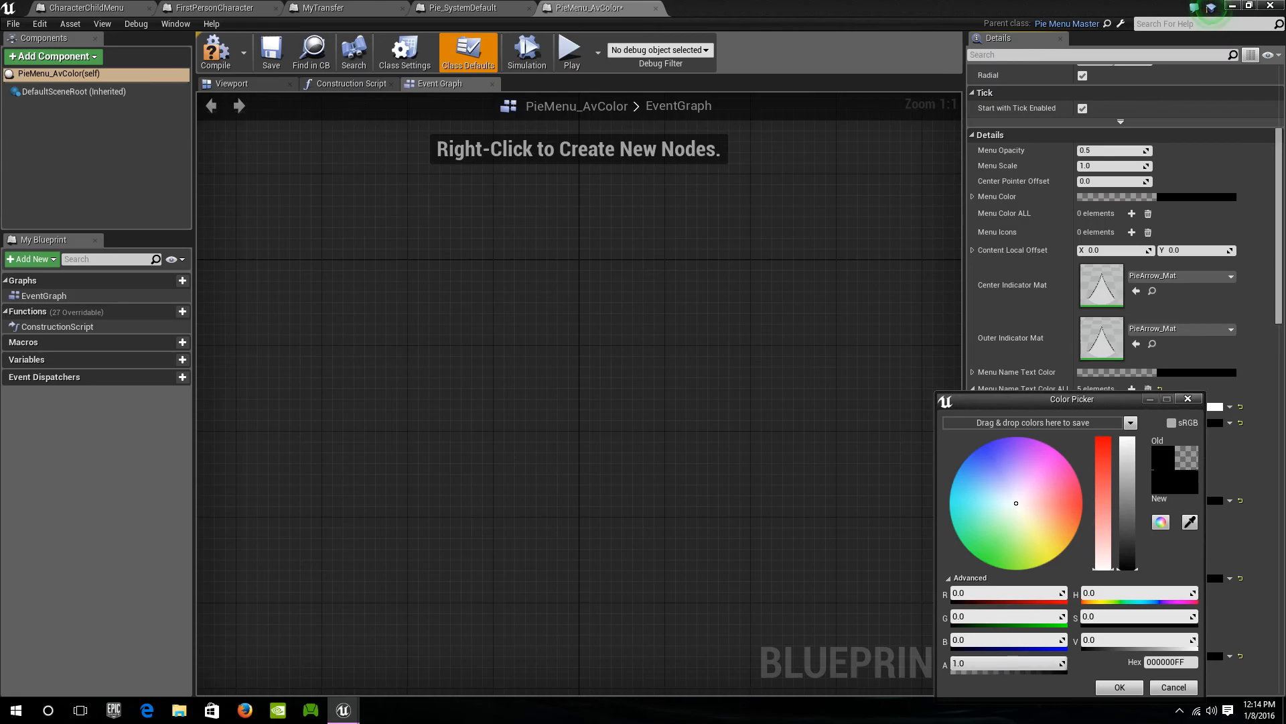
click(1117, 687)
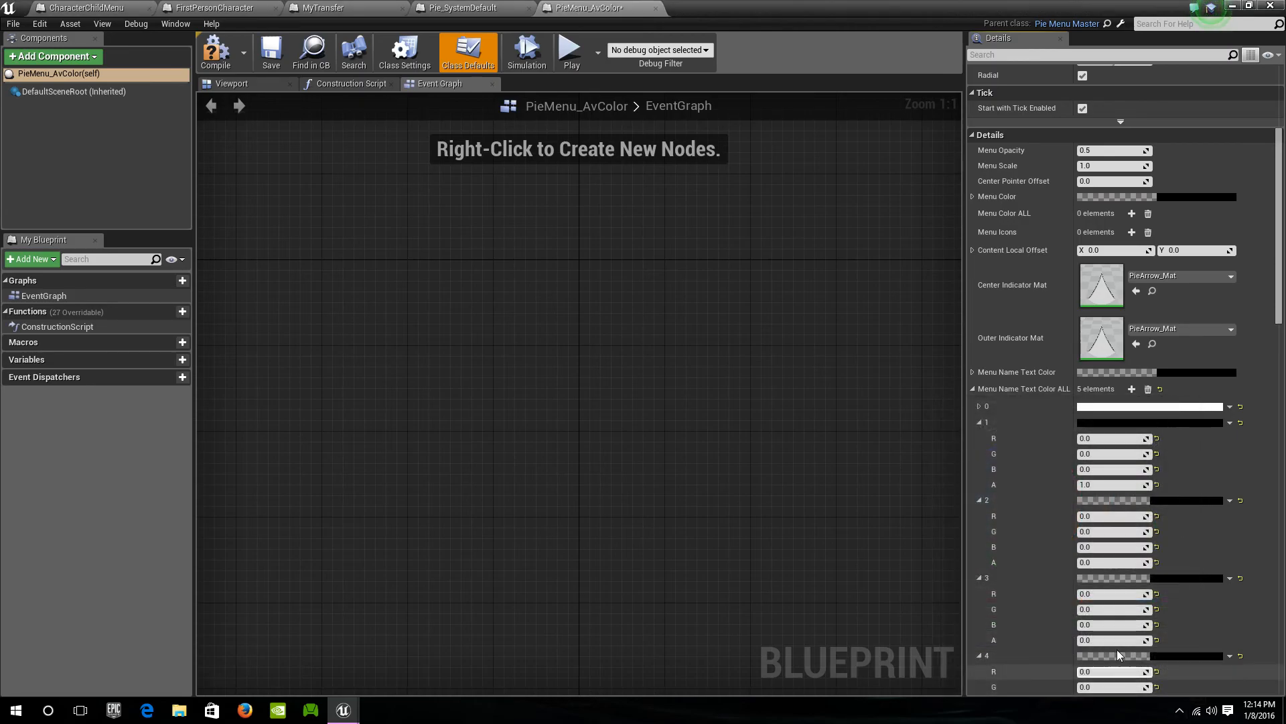
click(979, 423)
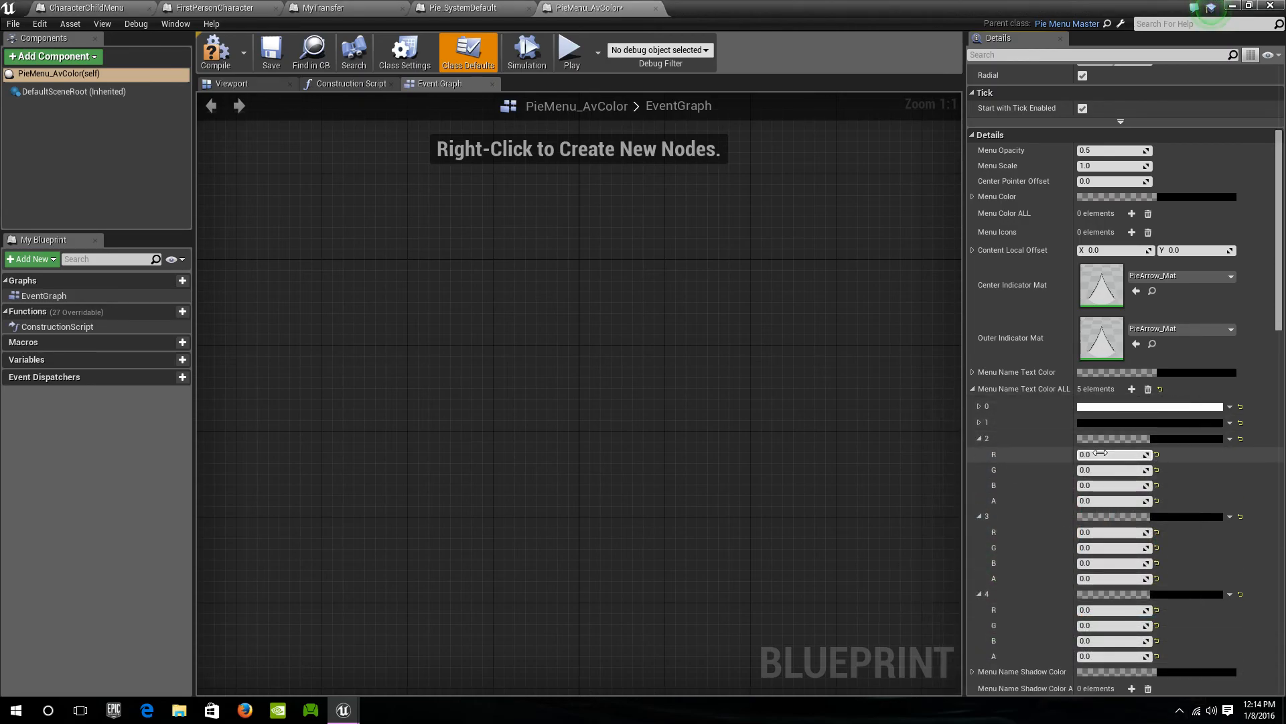
Make text color element 2 opaque red (R and A 1.0) and element 3 opaque green (G and A 1.0)
key(Tab)
key(Tab)
key(Tab)
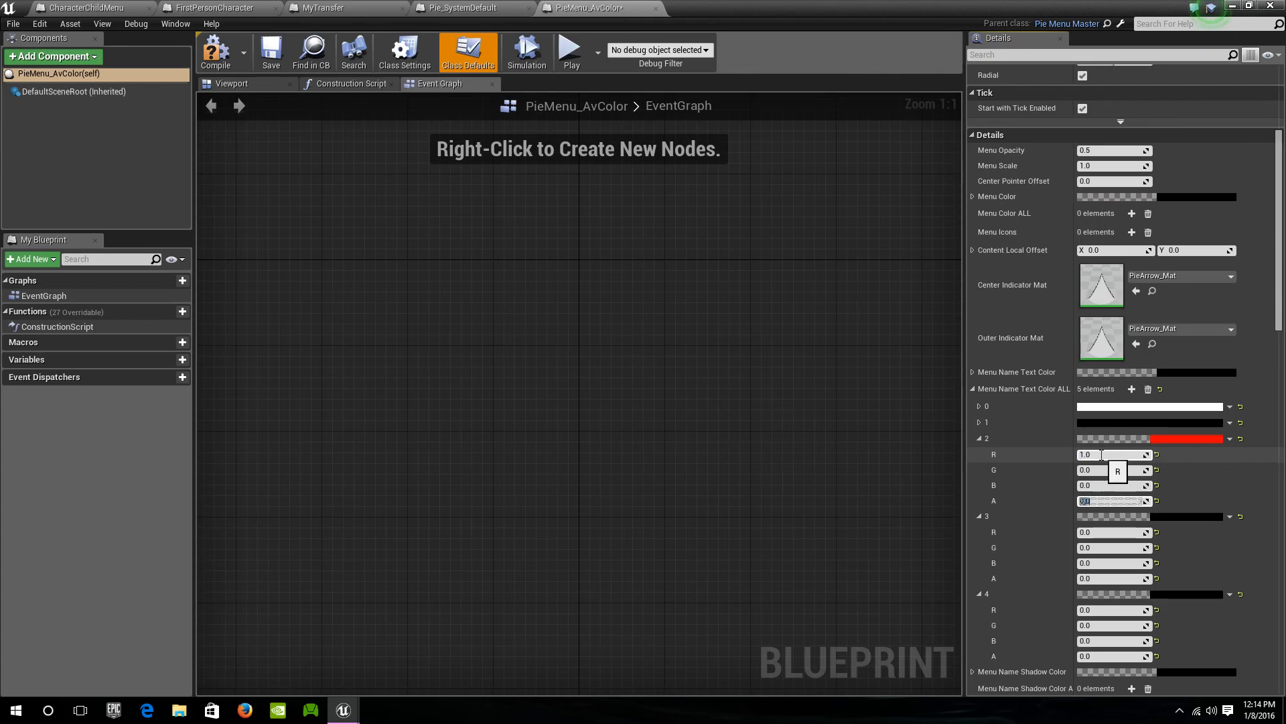
click(979, 438)
key(Tab)
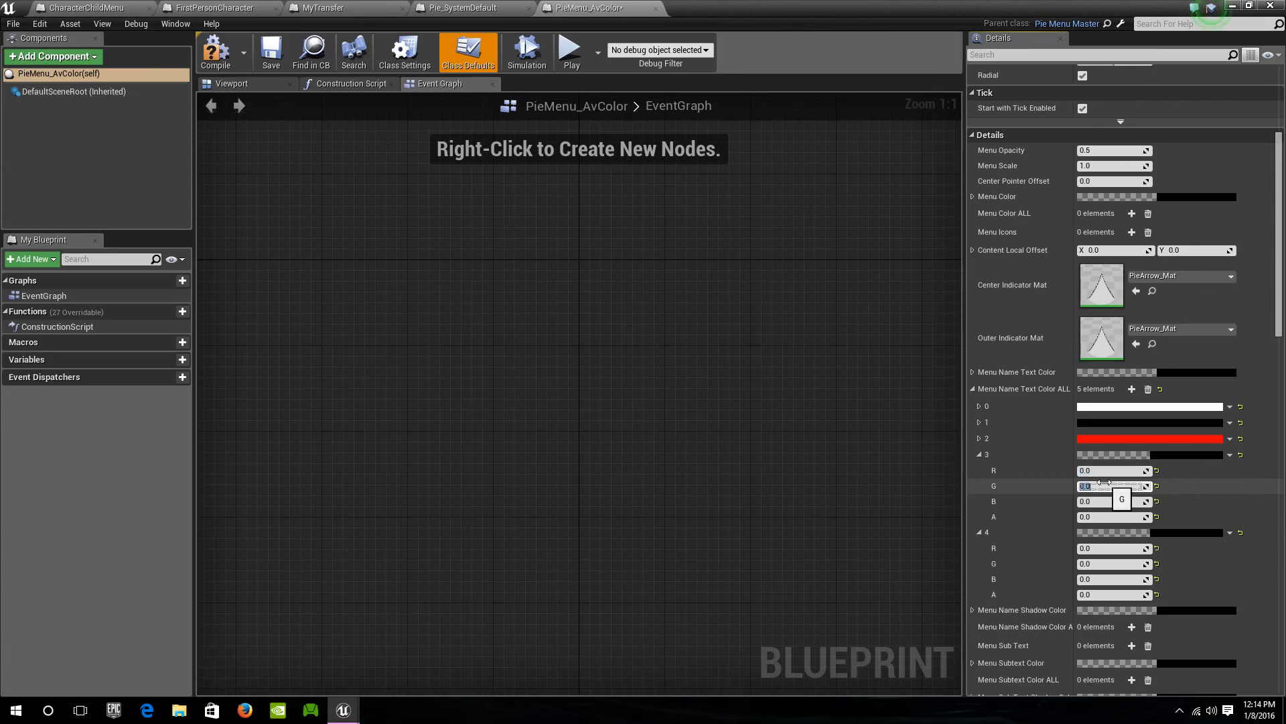
text(1)
key(Tab)
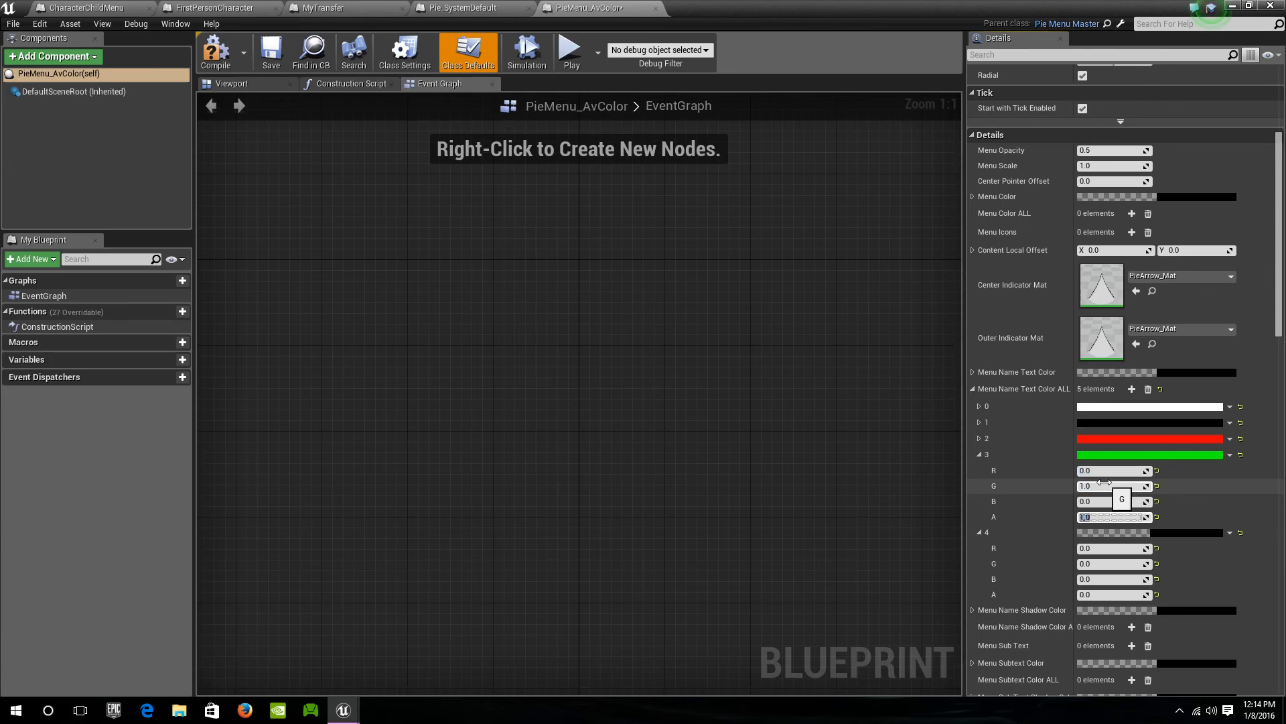
click(980, 454)
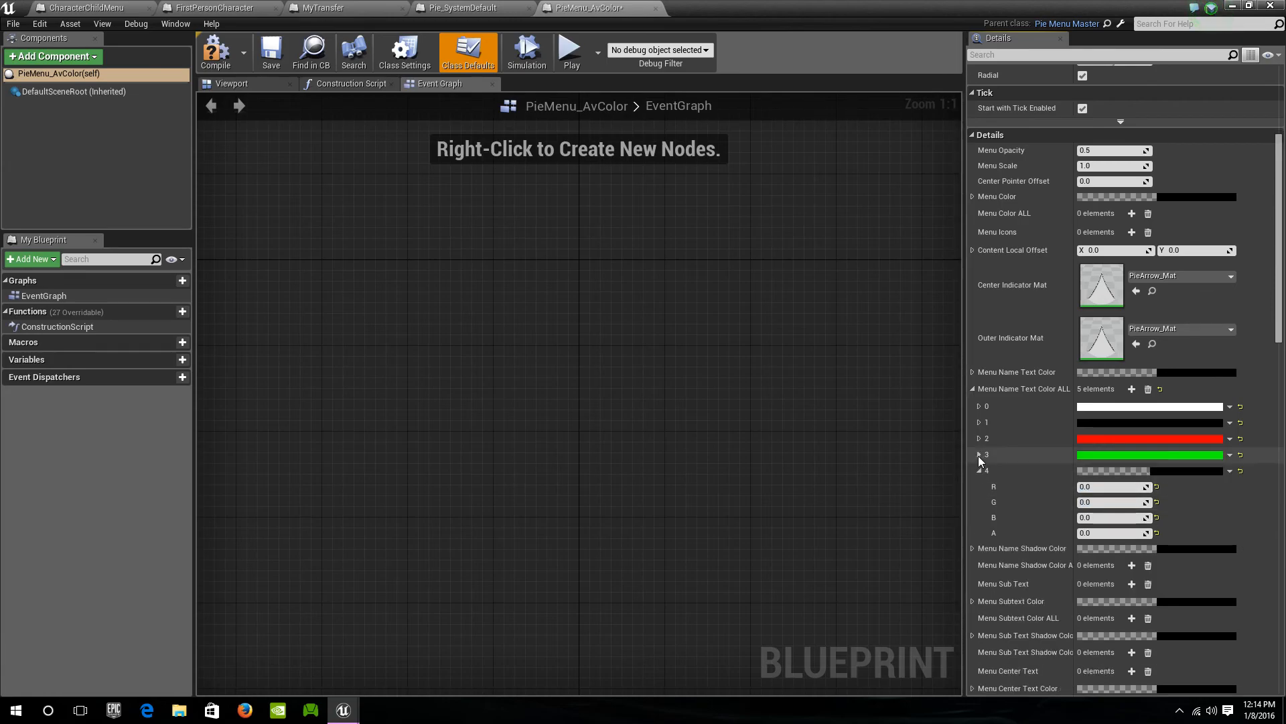
Make text color element 4 opaque blue with B and A at 1.0, and compile and save PieMenu_AvColor
click(1102, 486)
key(Tab)
text(1)
key(Tab)
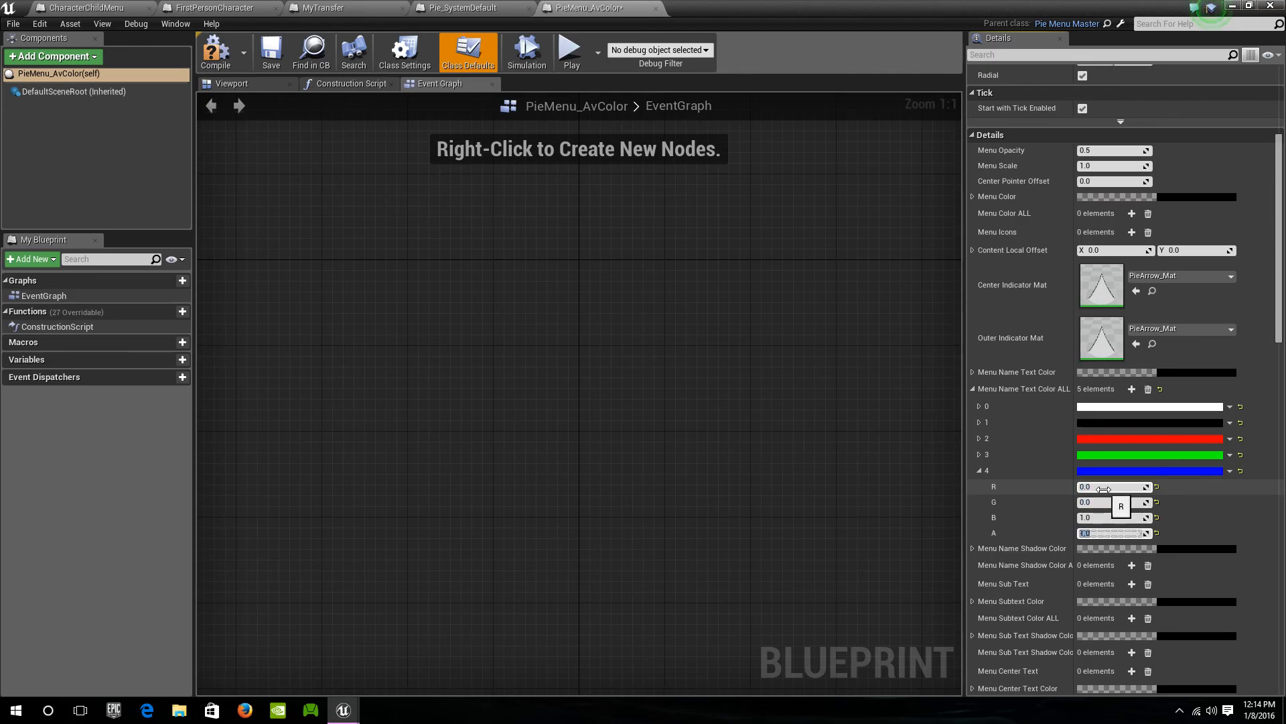
click(979, 471)
scroll(1009, 467, up, 5)
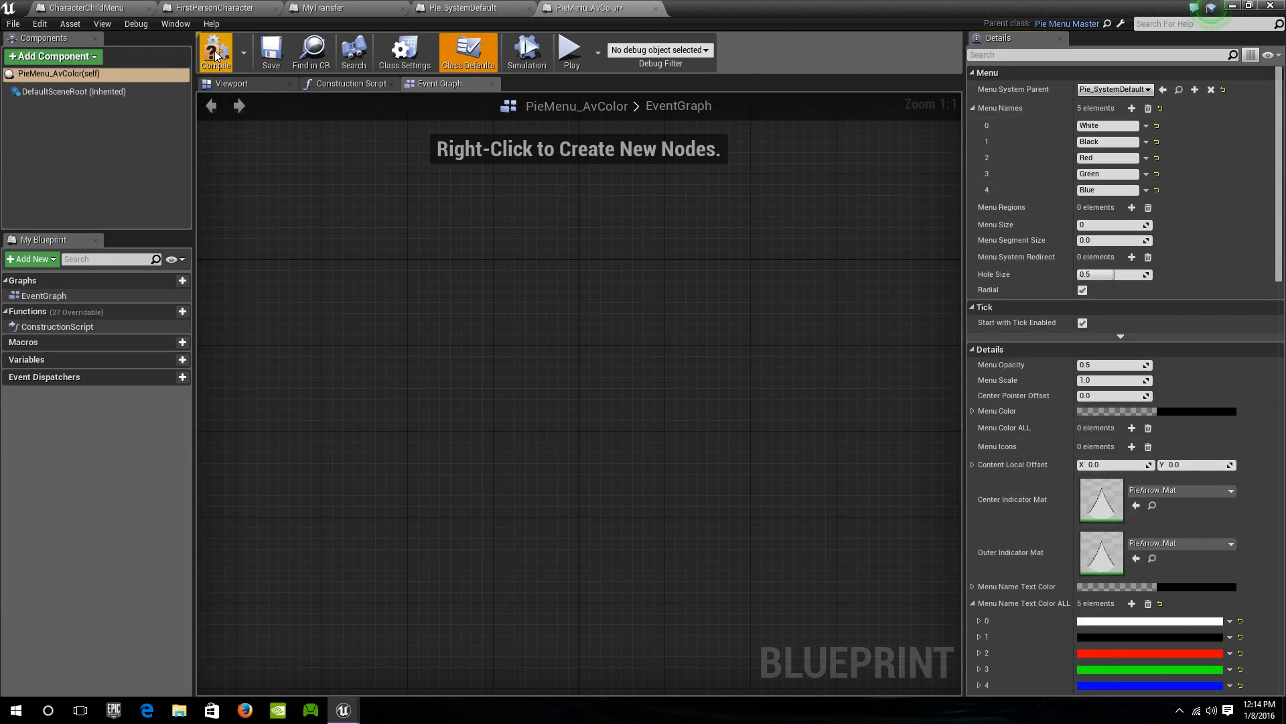
click(271, 54)
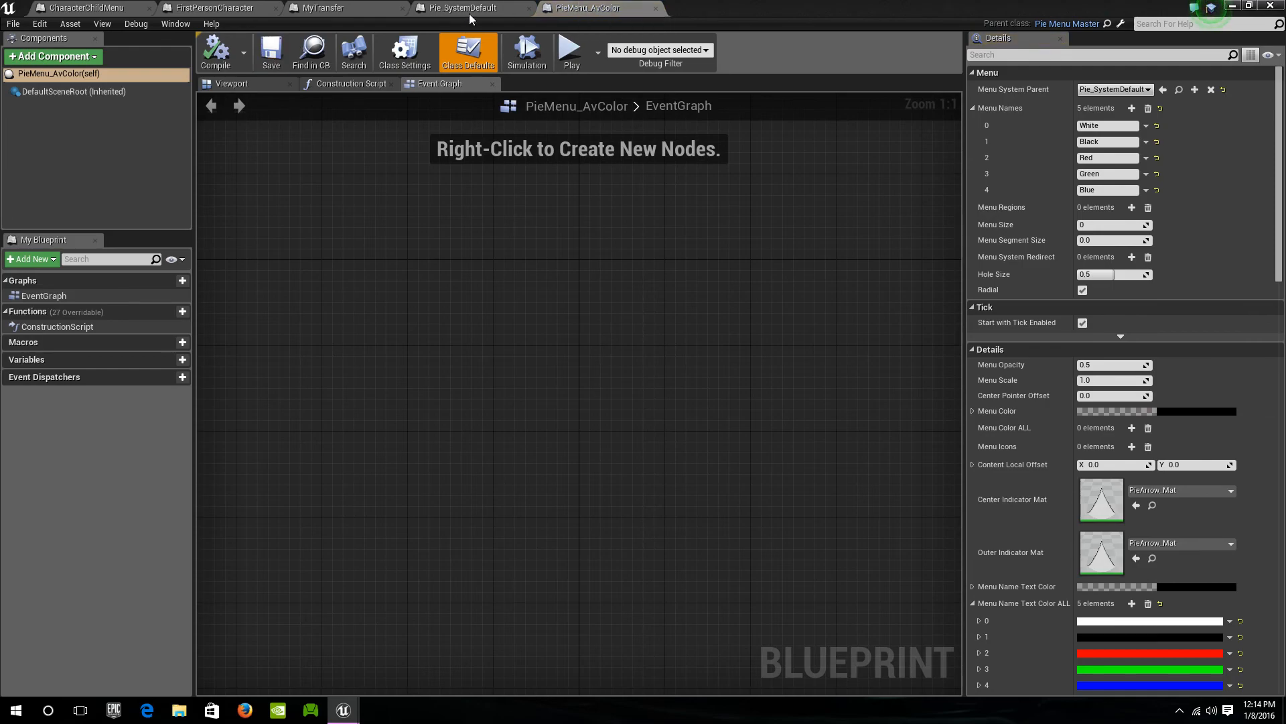
In Pie_SystemDefault, set Menu System Redirect element 0 to PieMenu_AvColor, and compile and save the blueprint
click(464, 8)
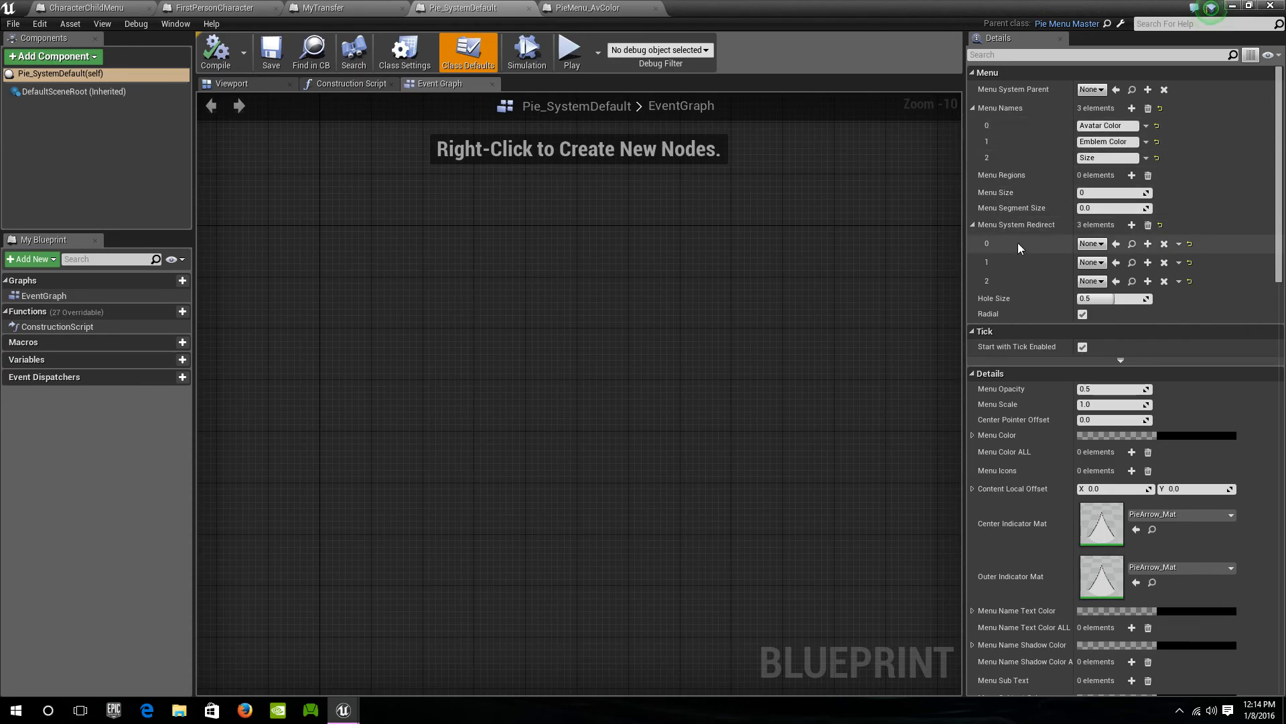
click(1091, 244)
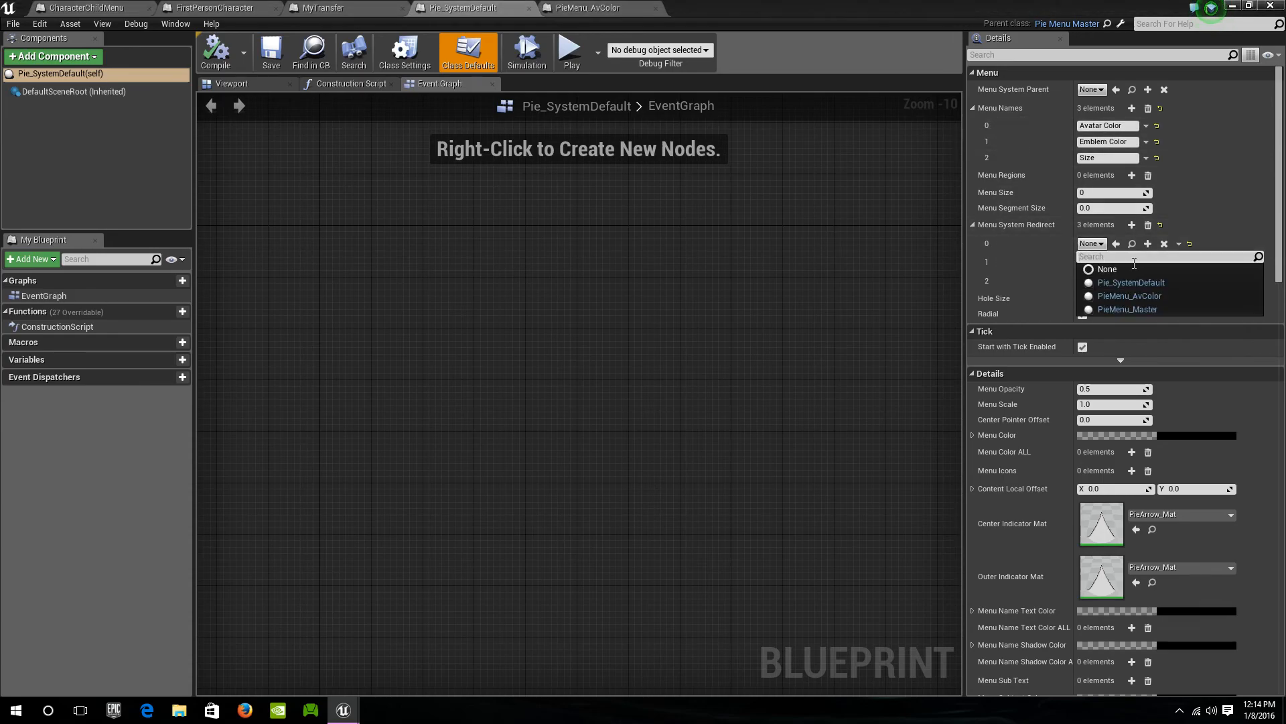
click(1167, 294)
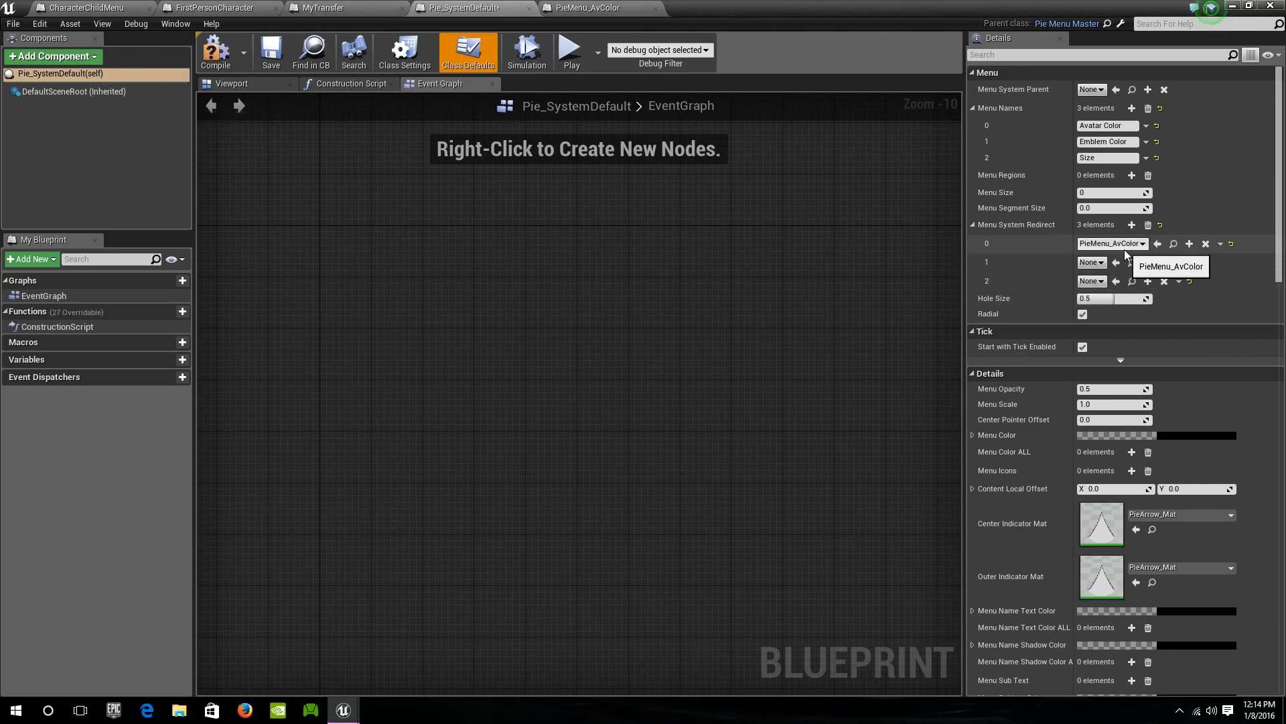
click(216, 50)
click(271, 52)
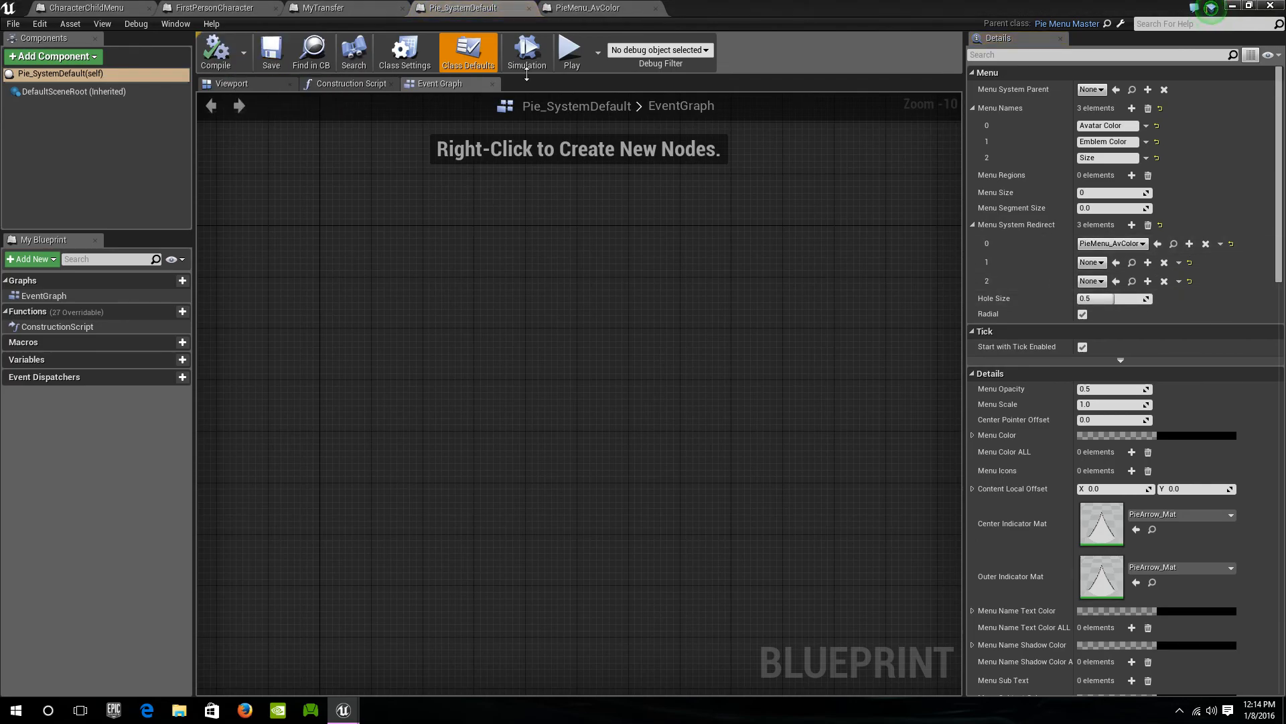
Play the level in the main editor, open the character's radial menu to test it, and stop the session
click(1238, 6)
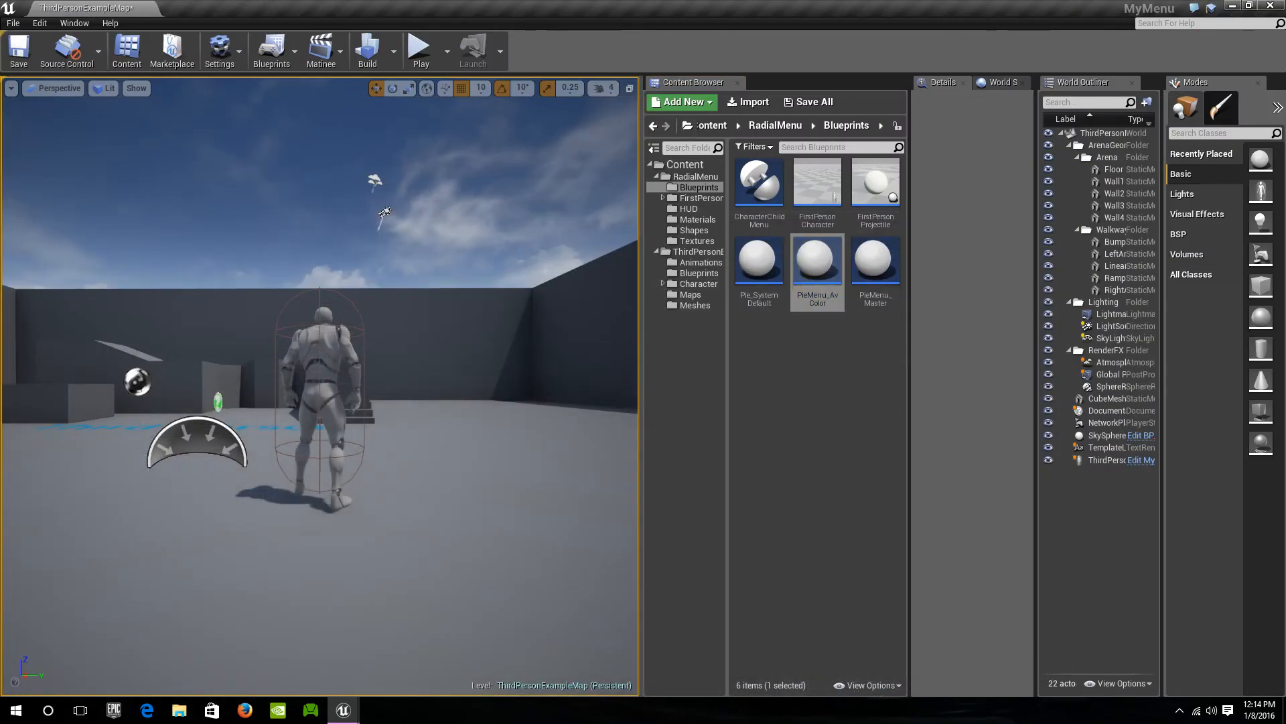
click(323, 376)
click(385, 211)
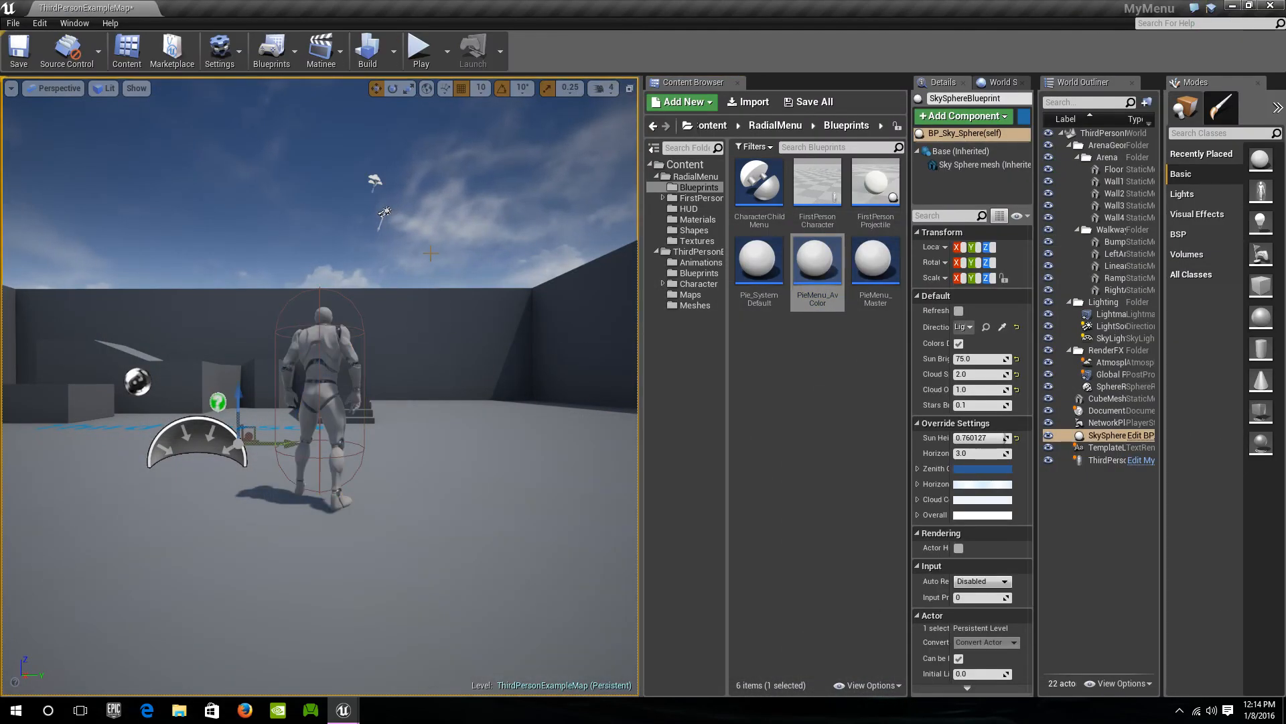
click(418, 50)
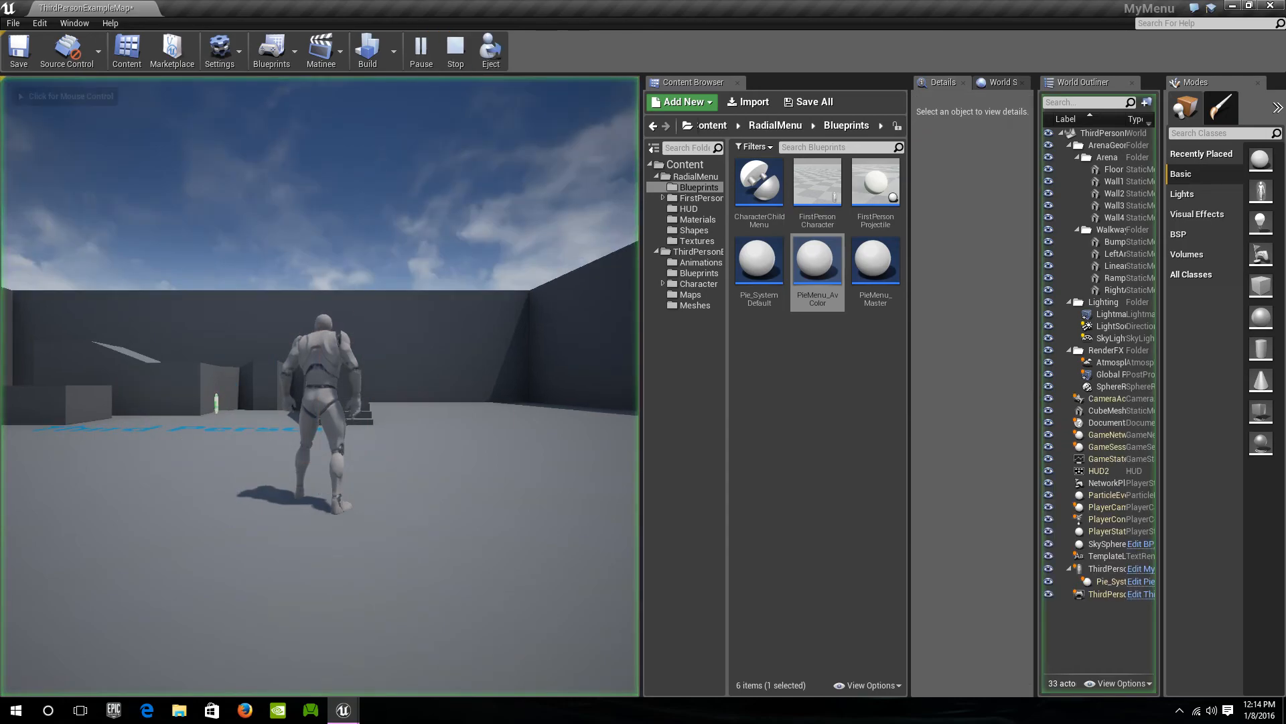
key(w)
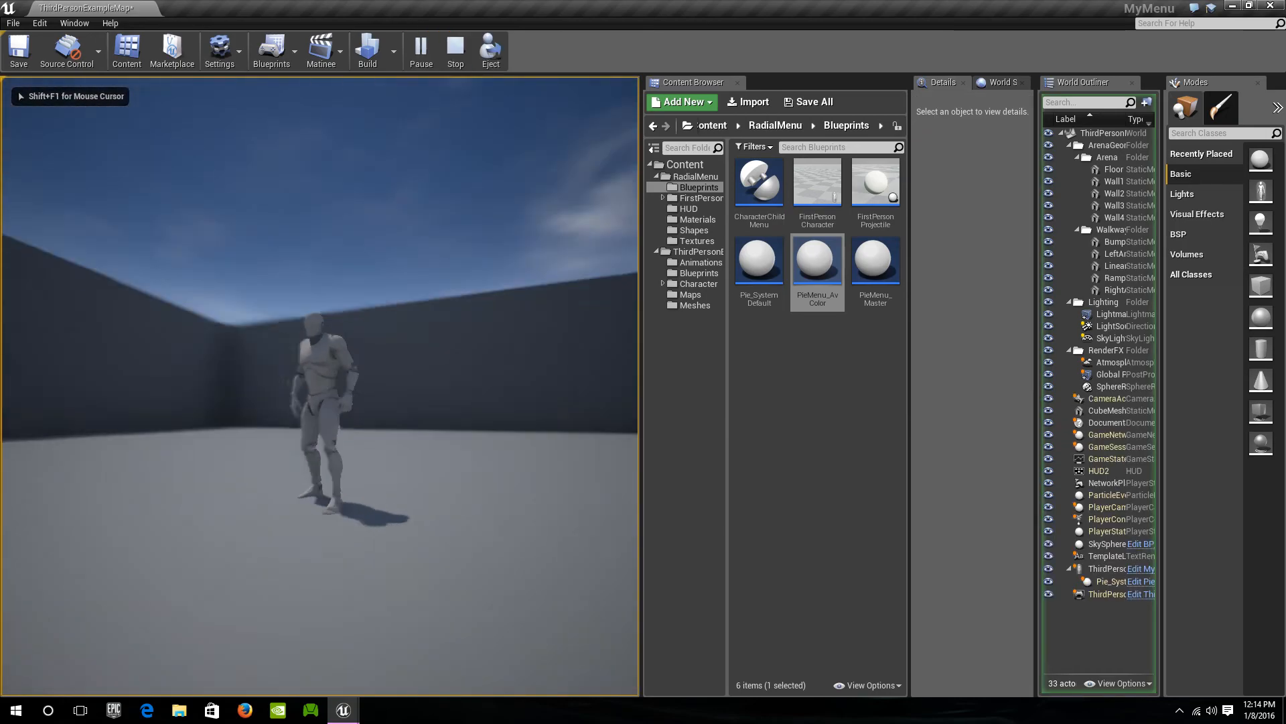
key(Tab)
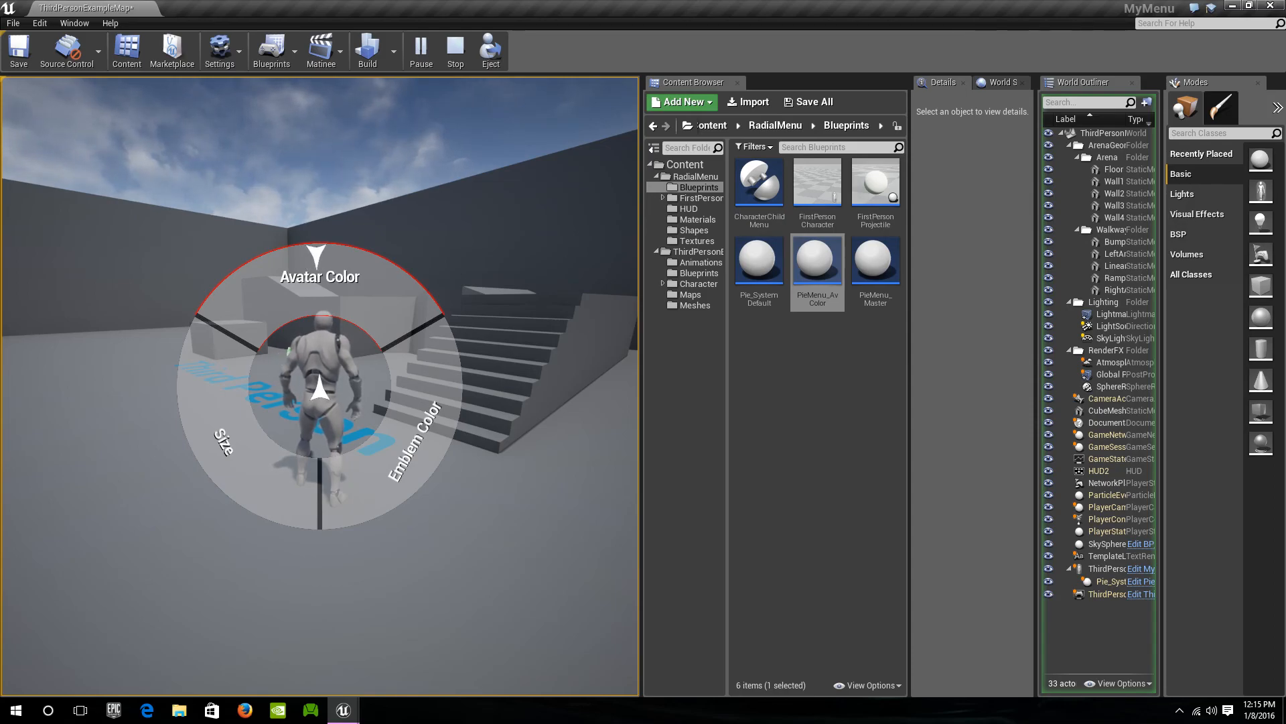
key(Escape)
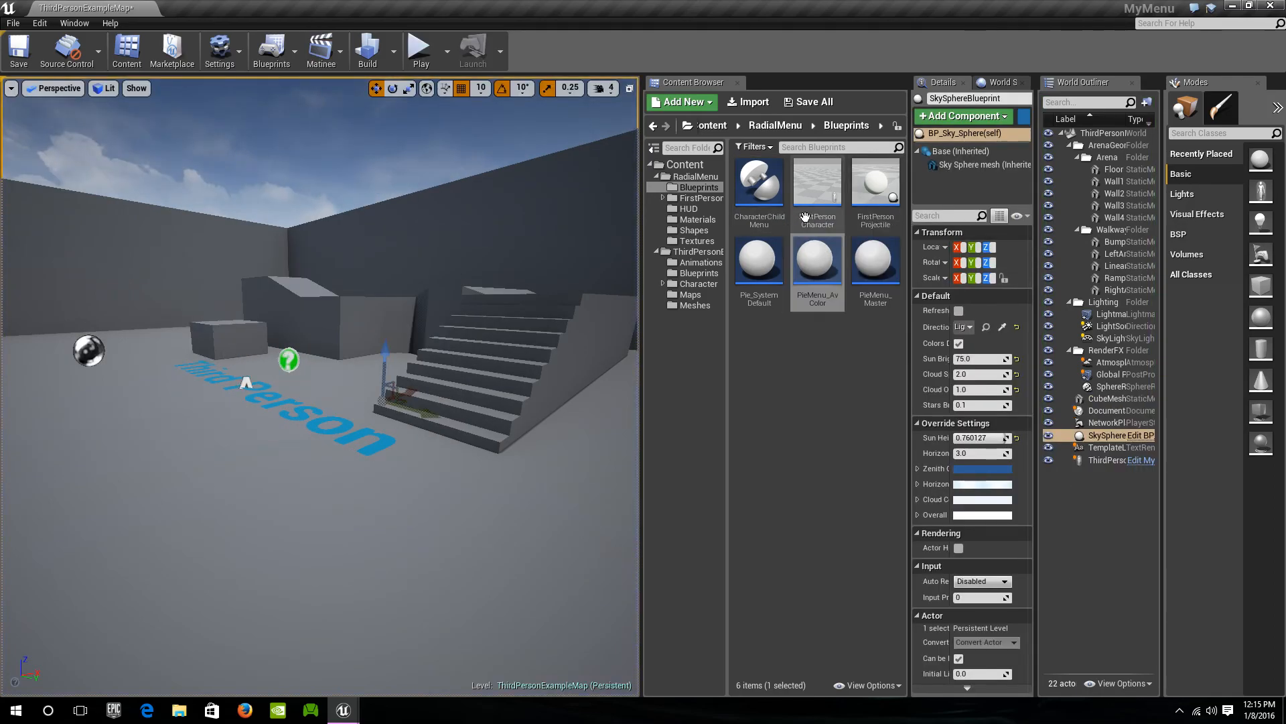
Add a Left Mouse Button event to MyTransfer's Event Graph and place it just below the Roulette Selection group
mouse_move(343, 710)
click(392, 647)
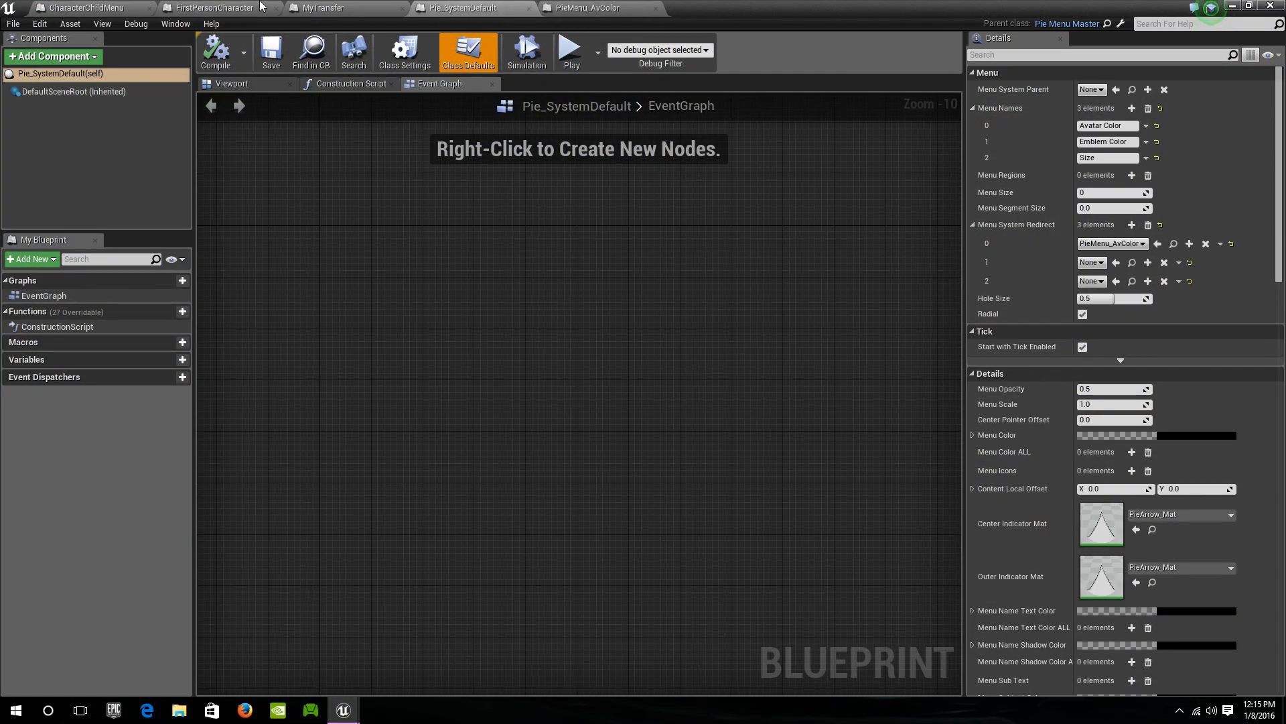
click(298, 8)
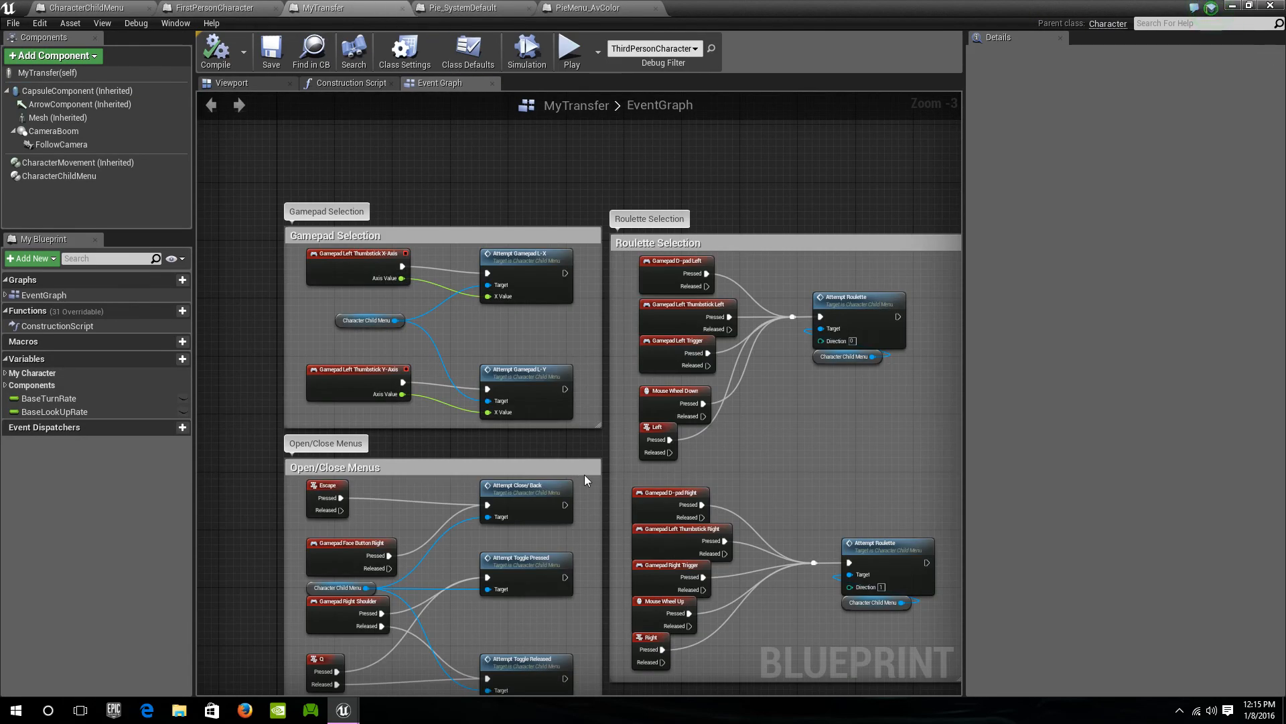
right_drag(584, 481, 525, 146)
right_click(524, 366)
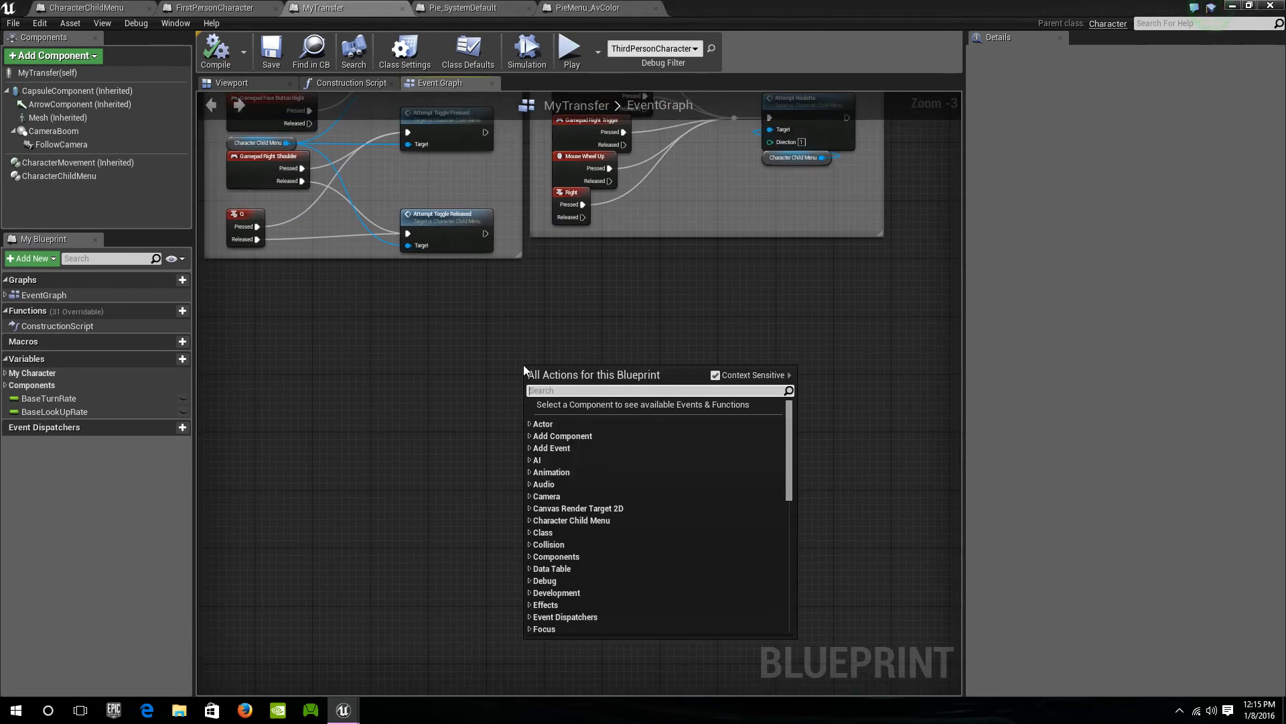
text(mouse)
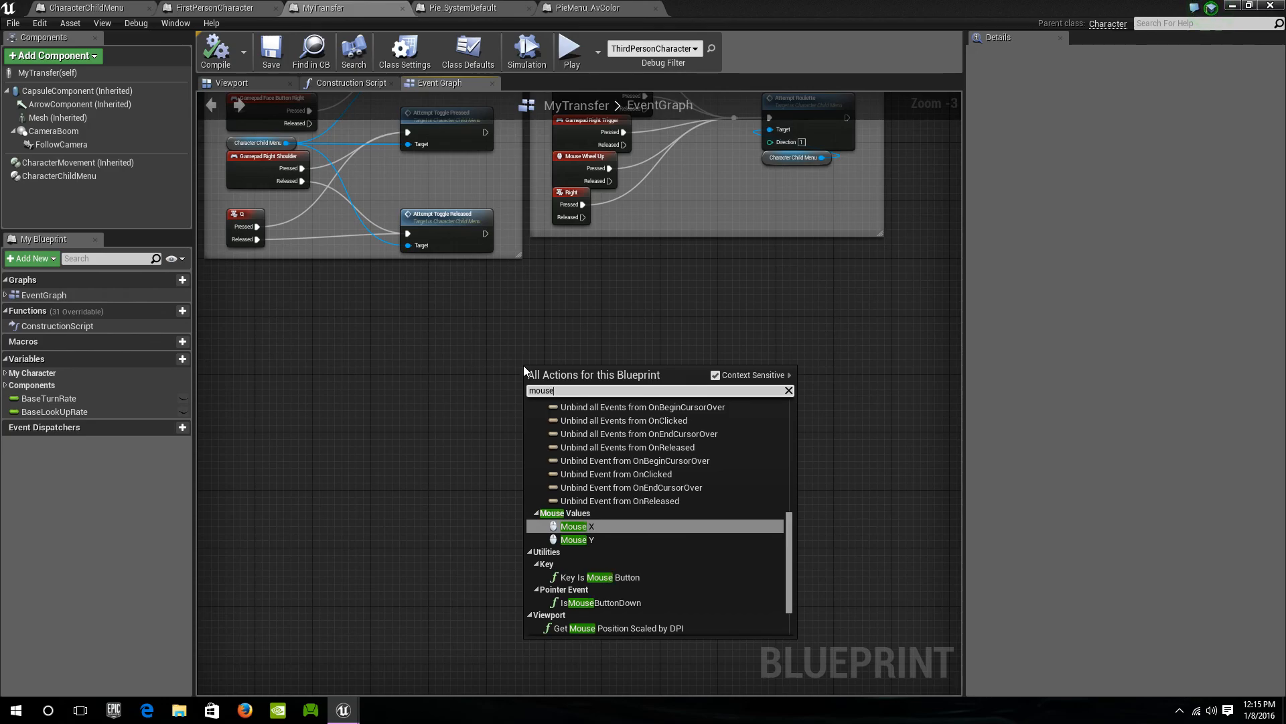
text( bu)
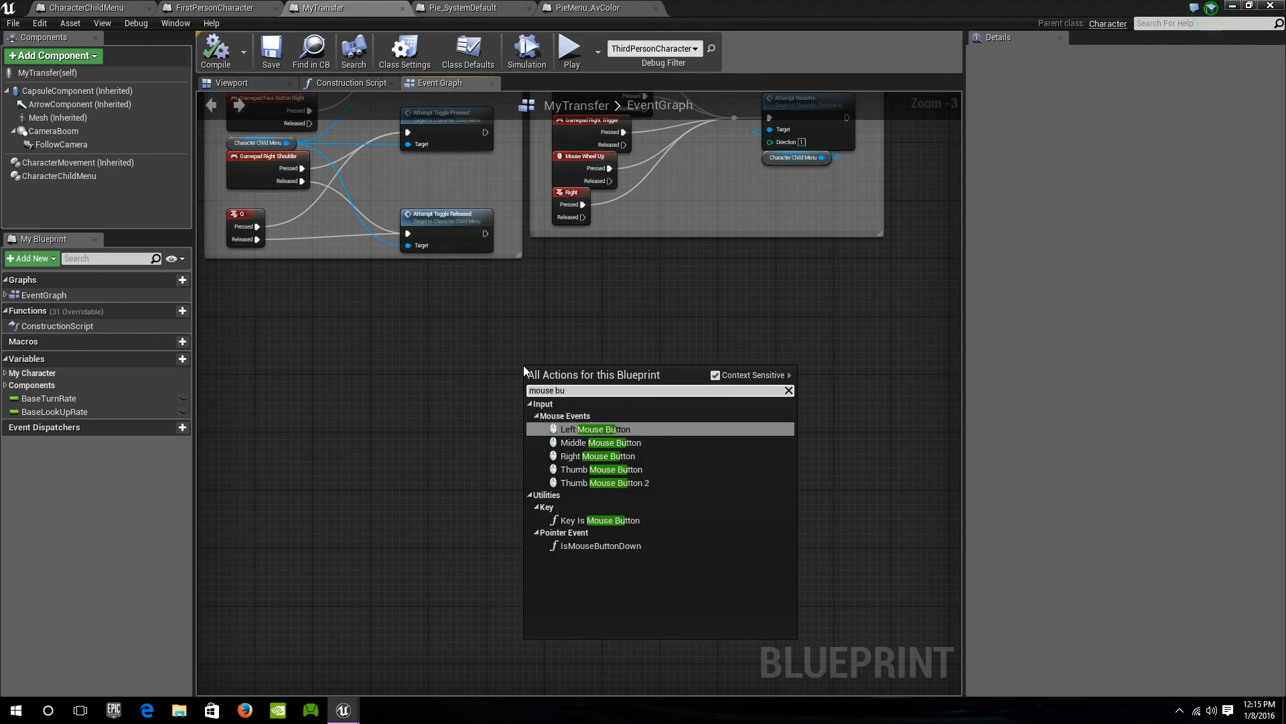
key(Return)
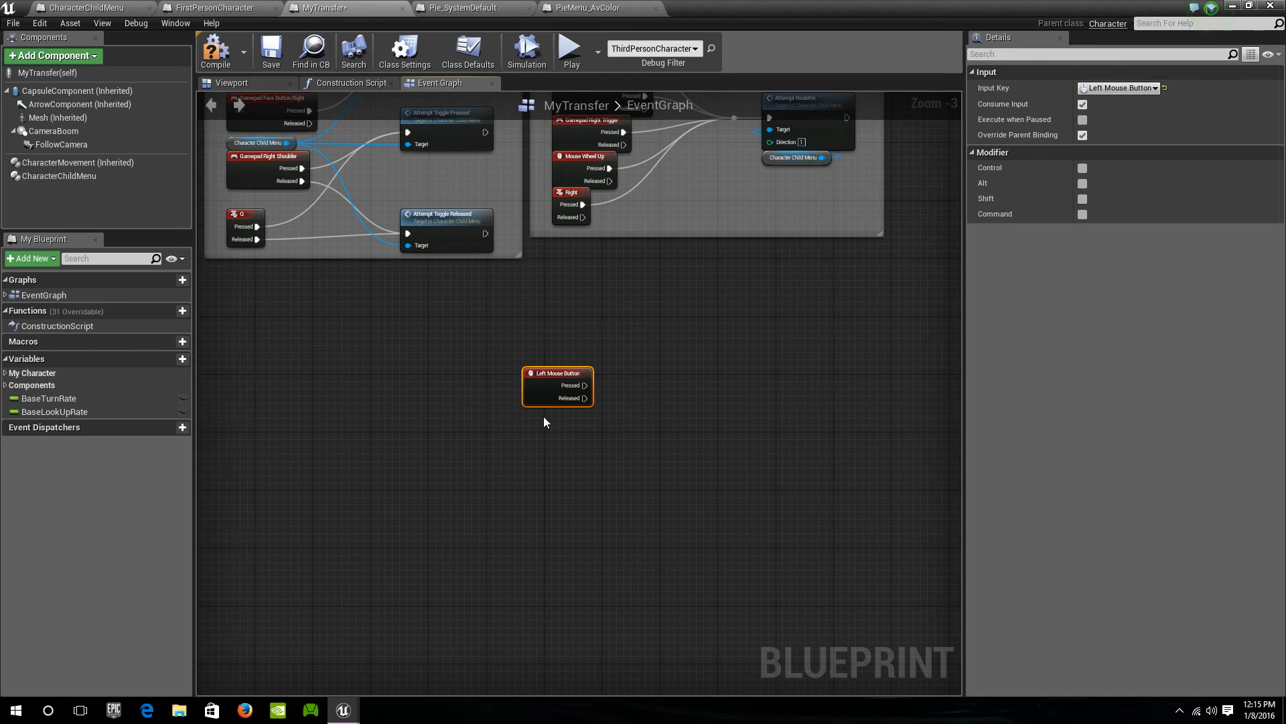
scroll(545, 422, up, 3)
drag(565, 381, 588, 197)
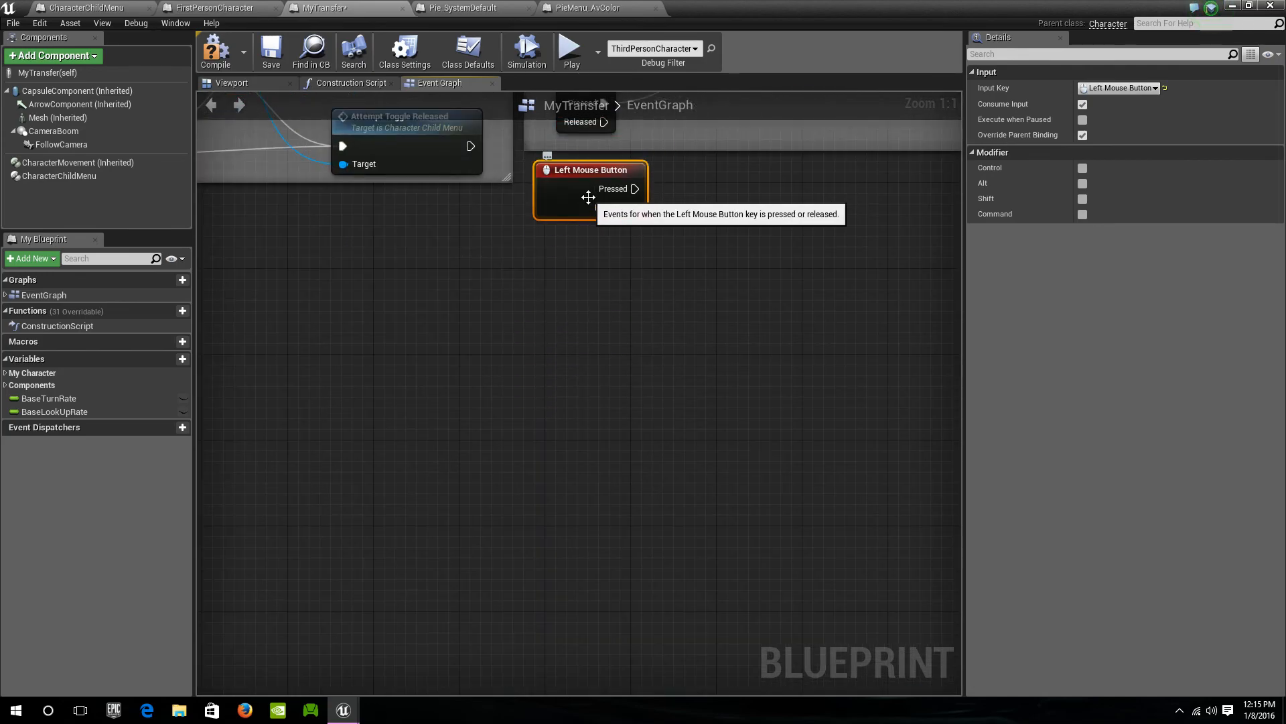
drag(633, 189, 750, 206)
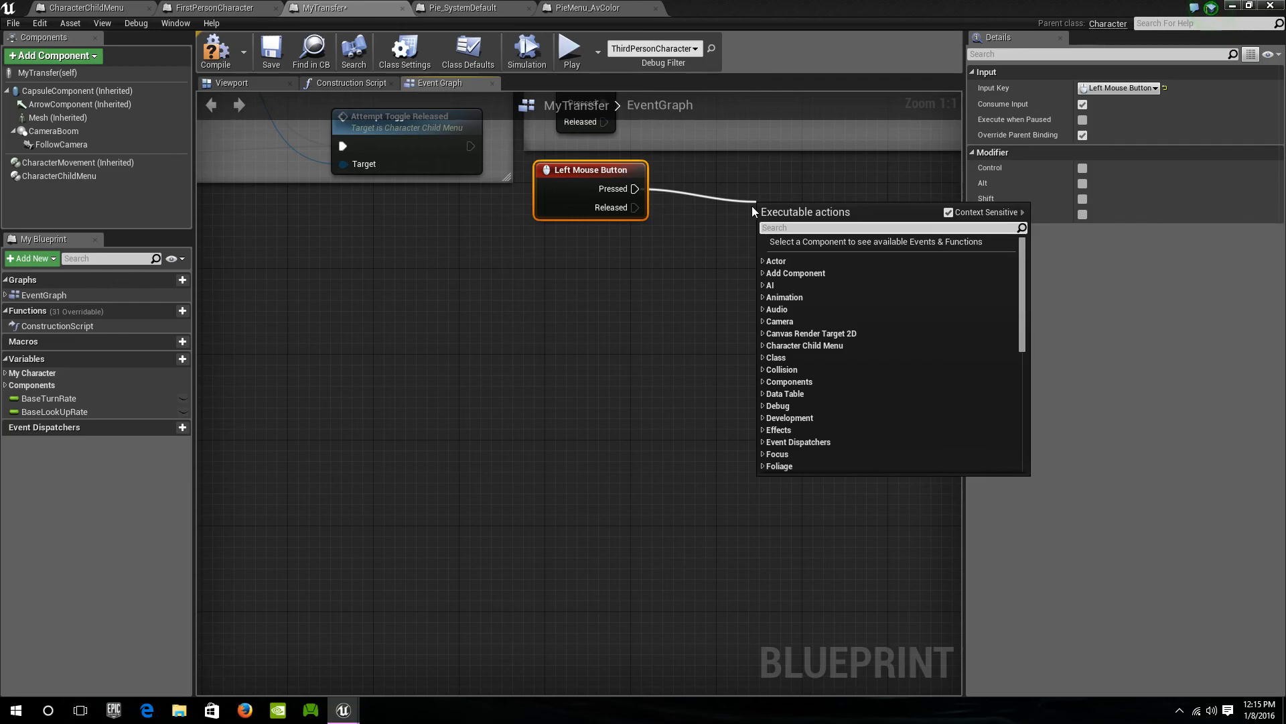
click(395, 347)
Duplicate the Character Child Menu reference from the Open/Close Menus group and place the copy below the Left Mouse Button event
right_drag(492, 261, 645, 569)
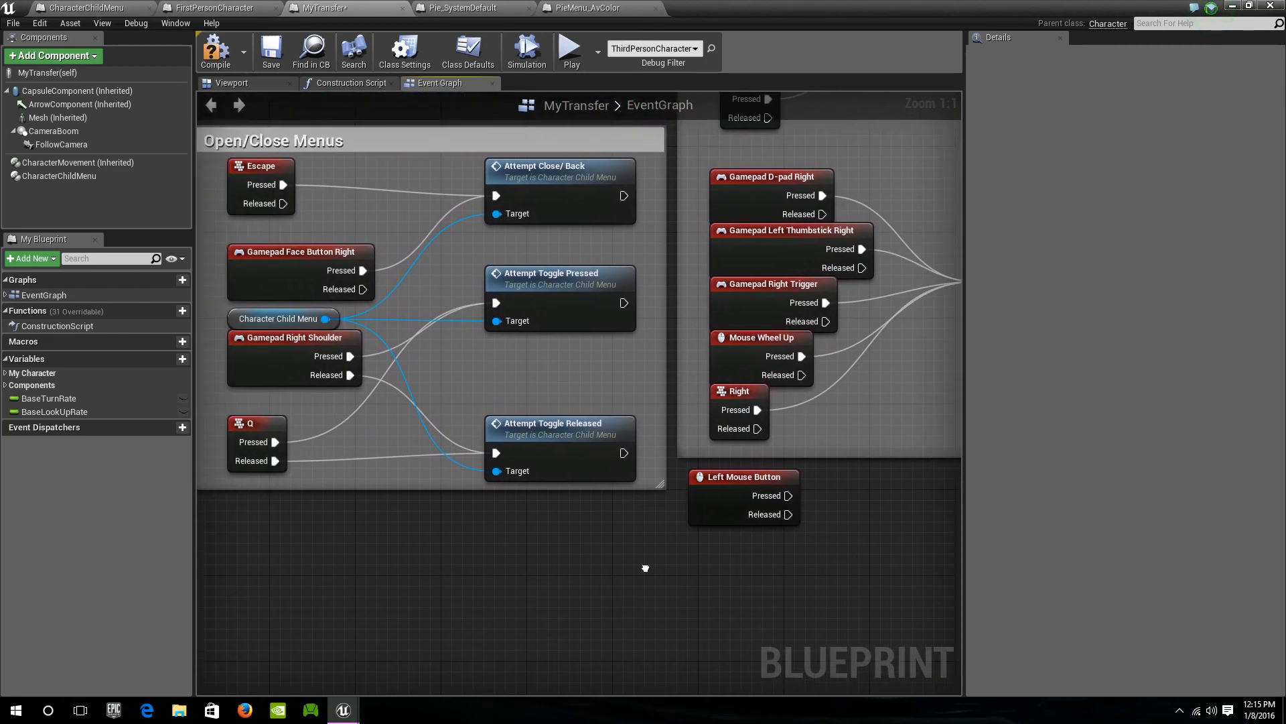
click(276, 320)
click(879, 533)
key(ctrl+v)
drag(861, 527, 659, 561)
Get My Pie Menu from the copied Character Child Menu reference and place the node directly beneath that reference
drag(764, 565, 878, 540)
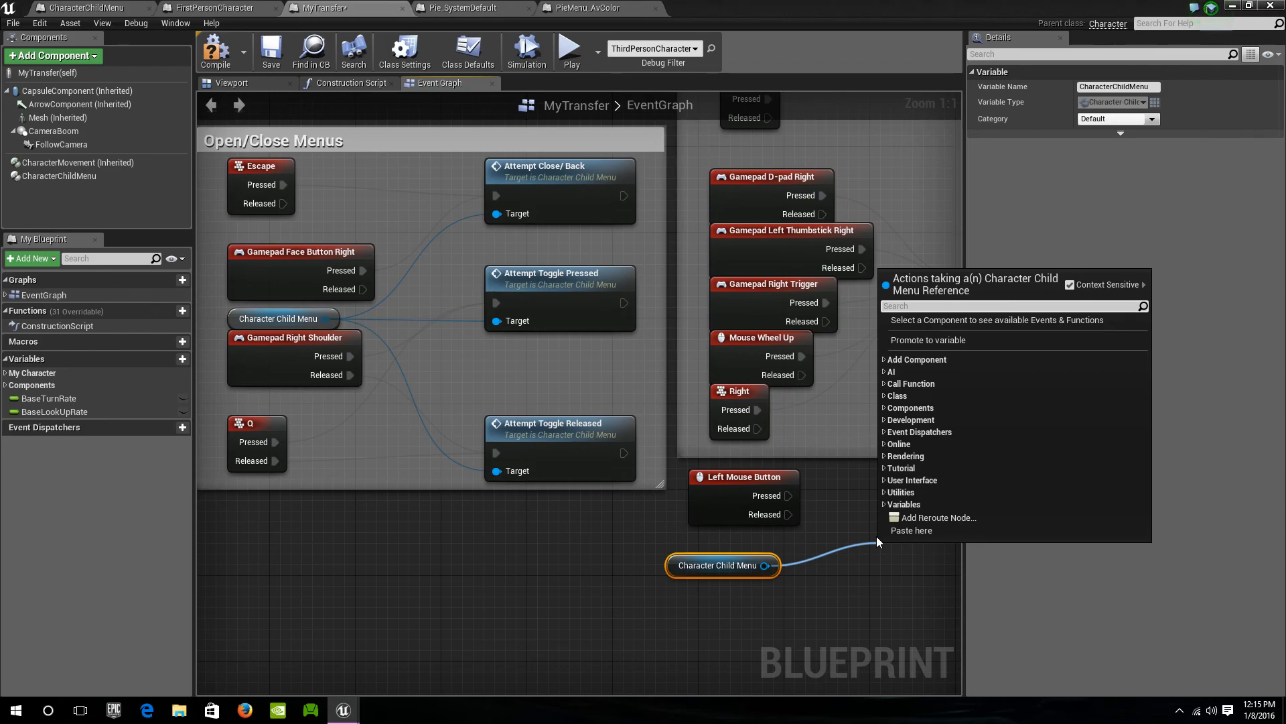
text(sele)
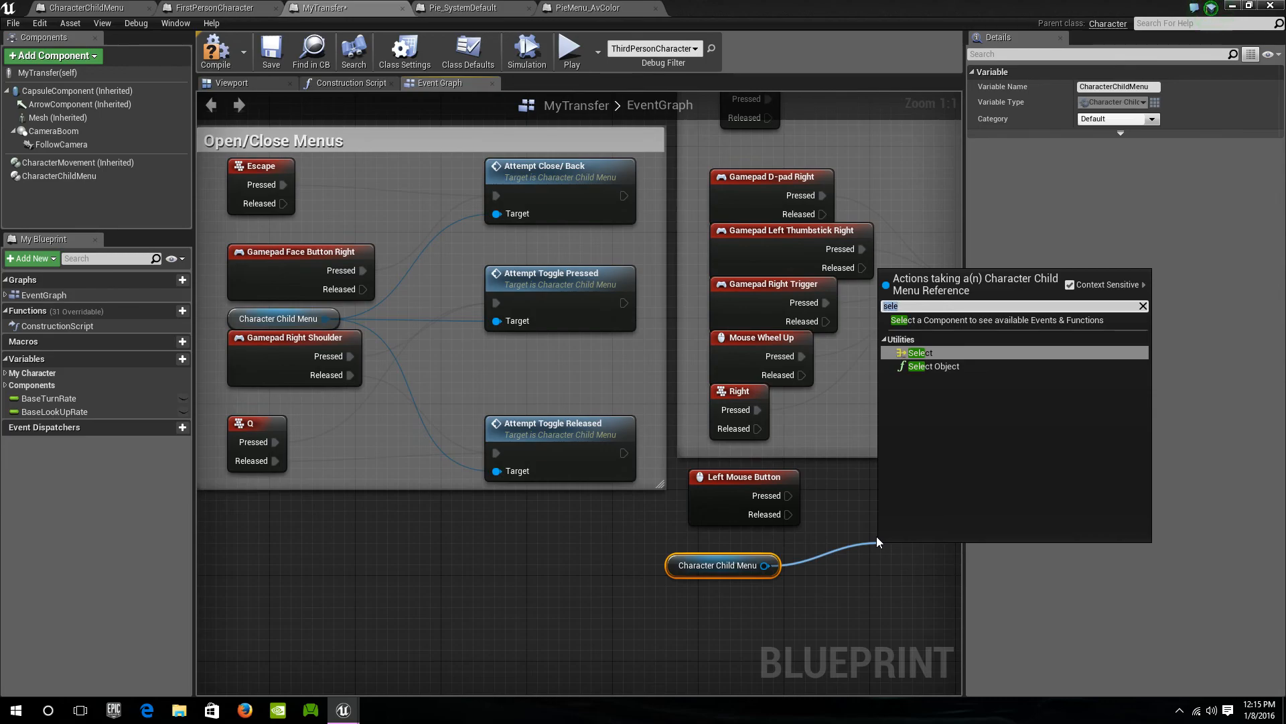
text(menu)
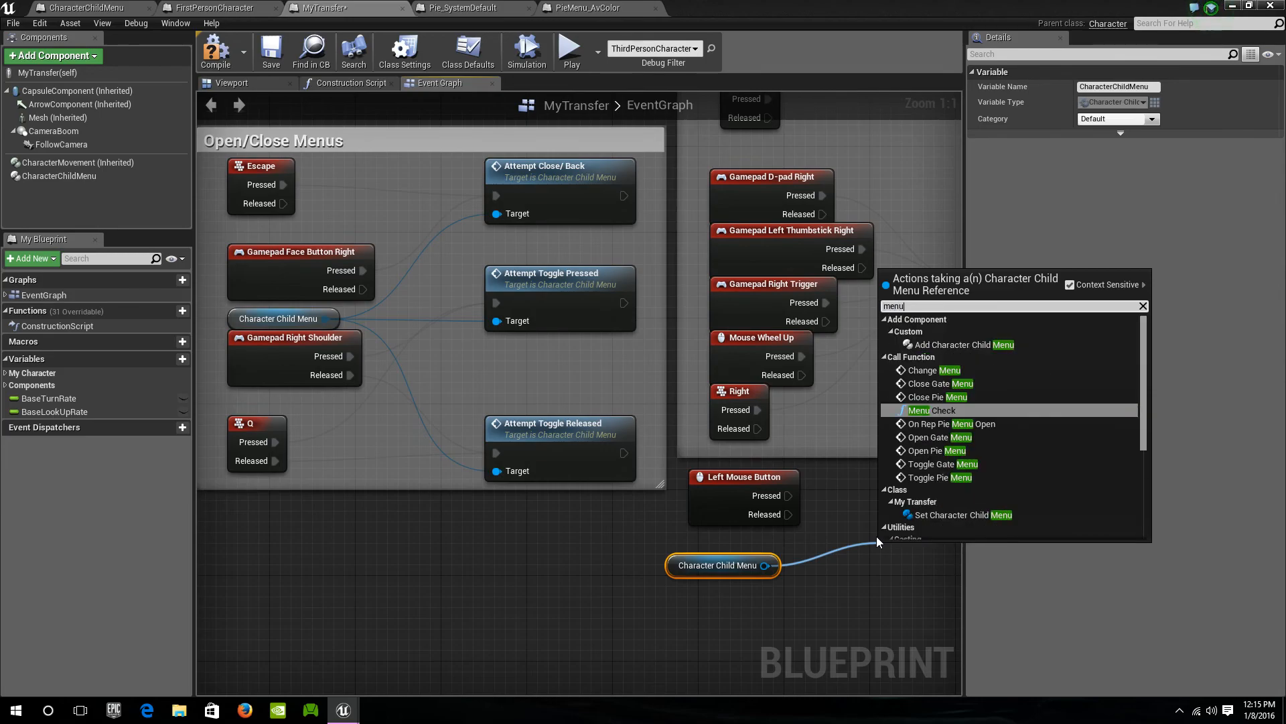
scroll(1031, 482, down, 3)
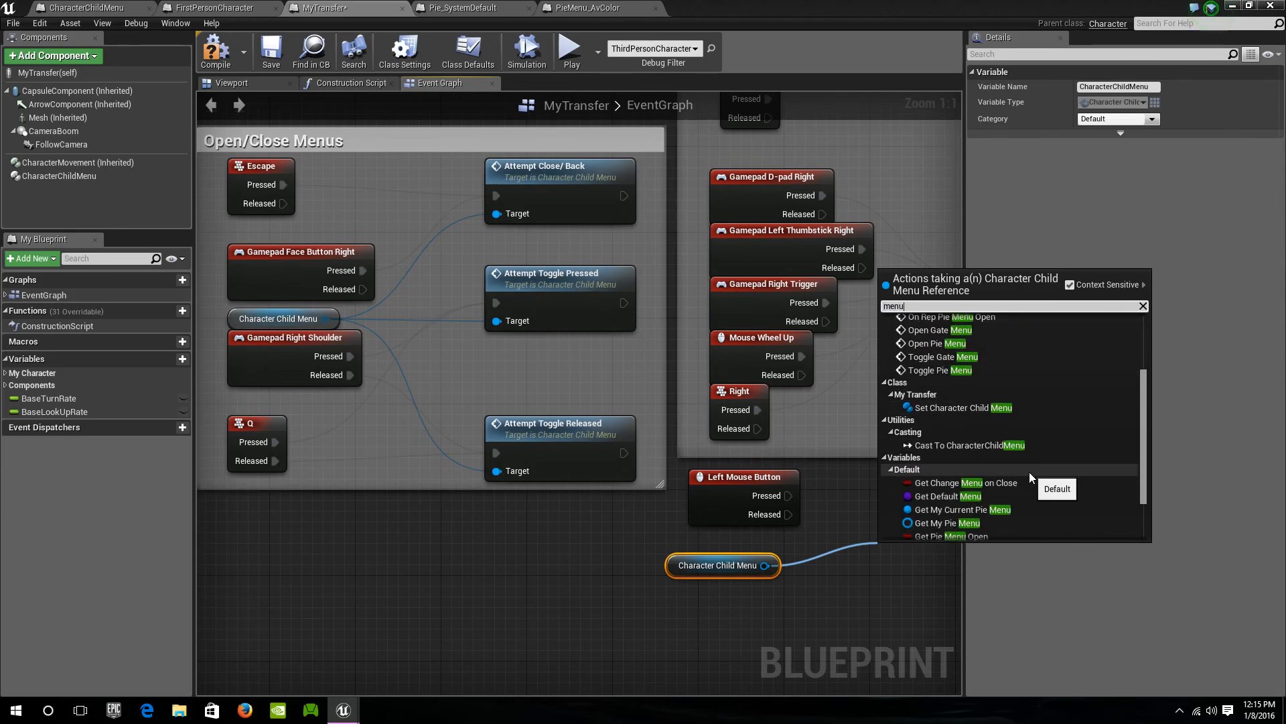
scroll(1029, 471, down, 2)
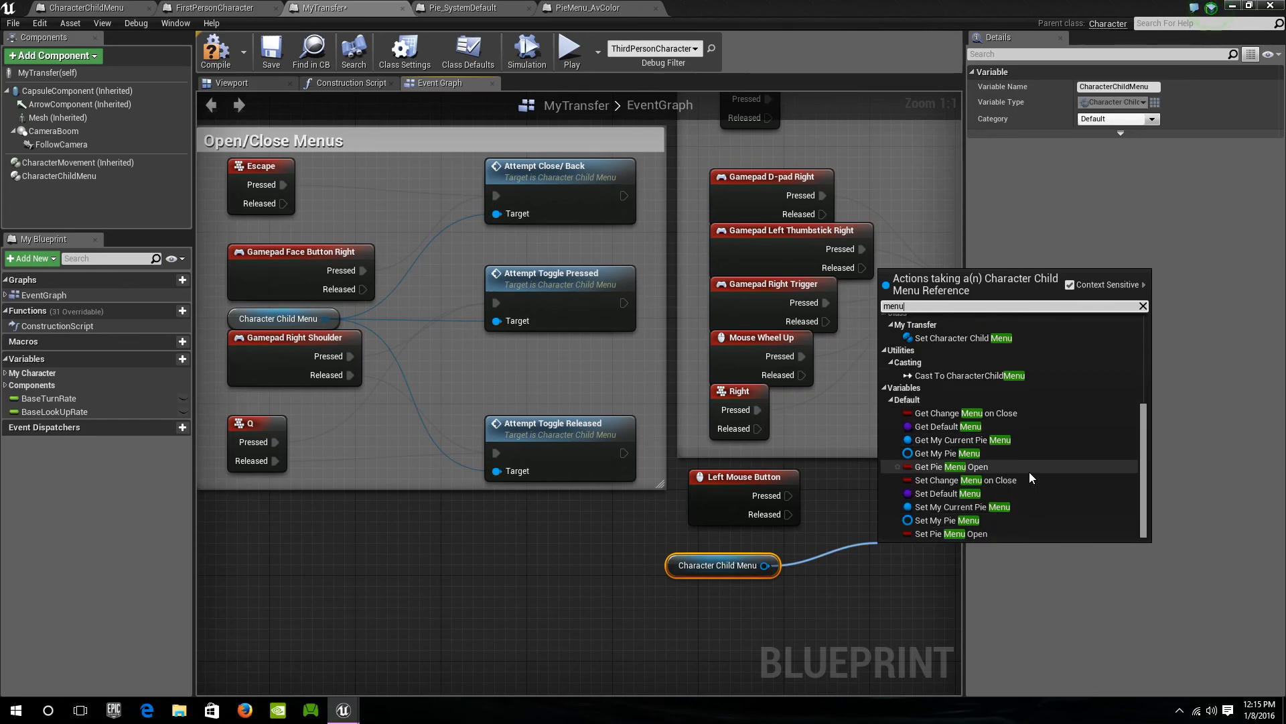
click(975, 457)
drag(936, 561, 712, 595)
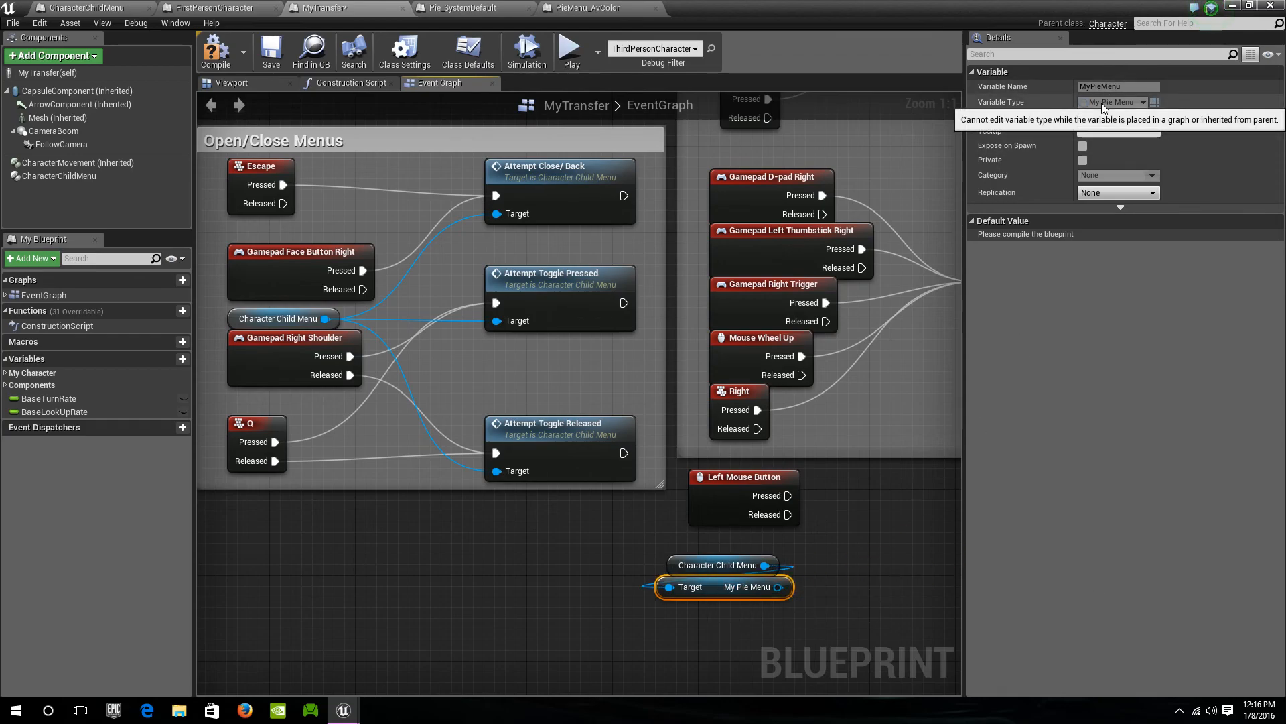
Call Selection Made on My Pie Menu, connect it to the Left Mouse Button's Pressed output, and save the MyTransfer blueprint
drag(778, 587, 851, 541)
text(selec)
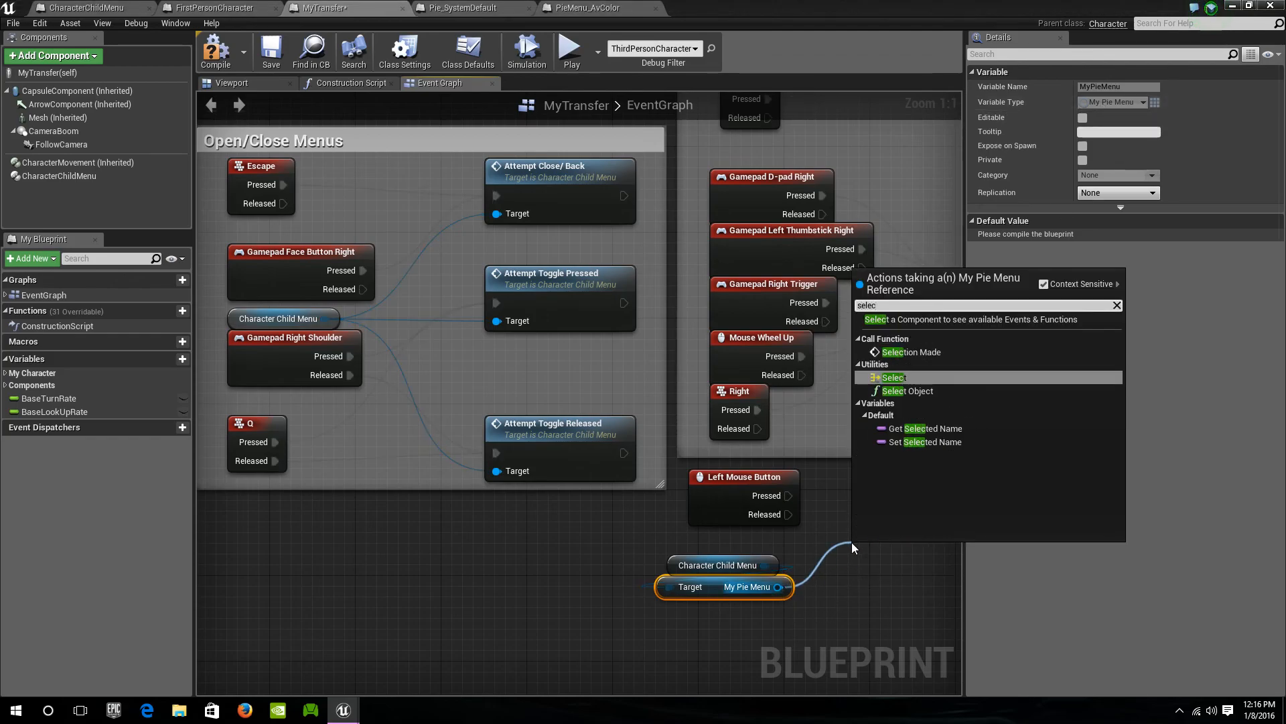
click(923, 351)
drag(905, 561, 890, 475)
drag(789, 496, 851, 496)
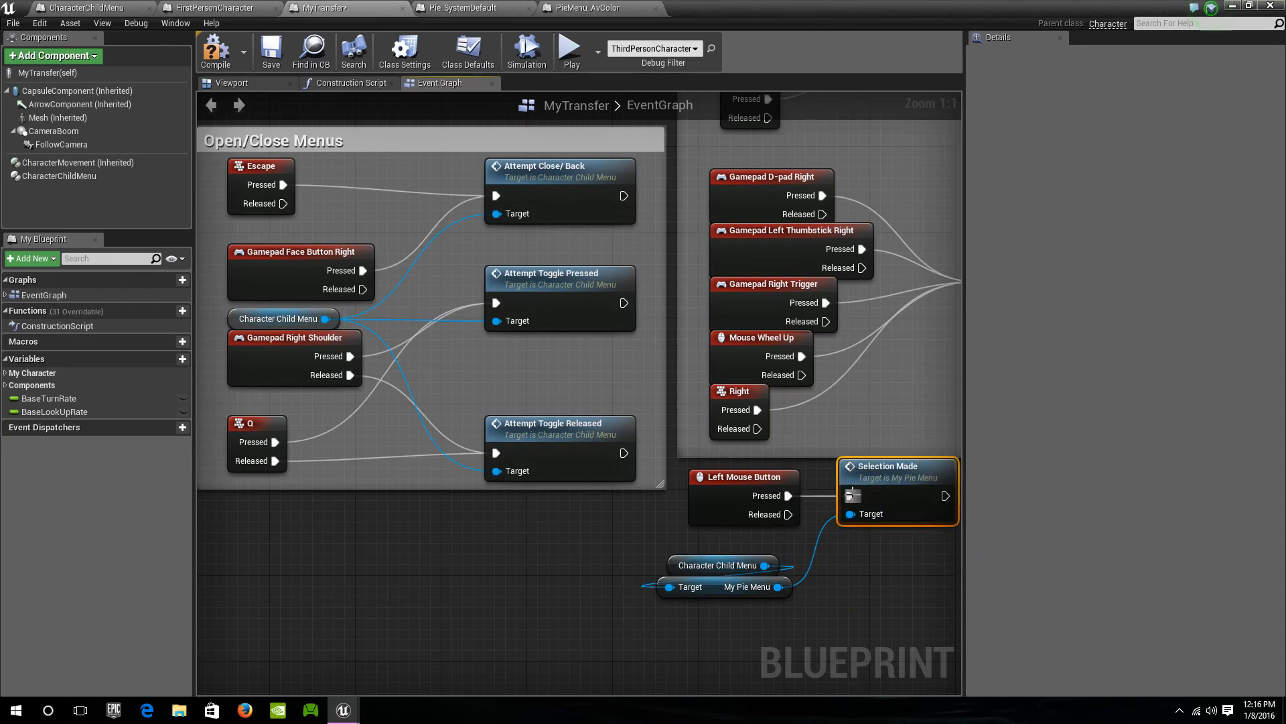
click(720, 578)
click(718, 566)
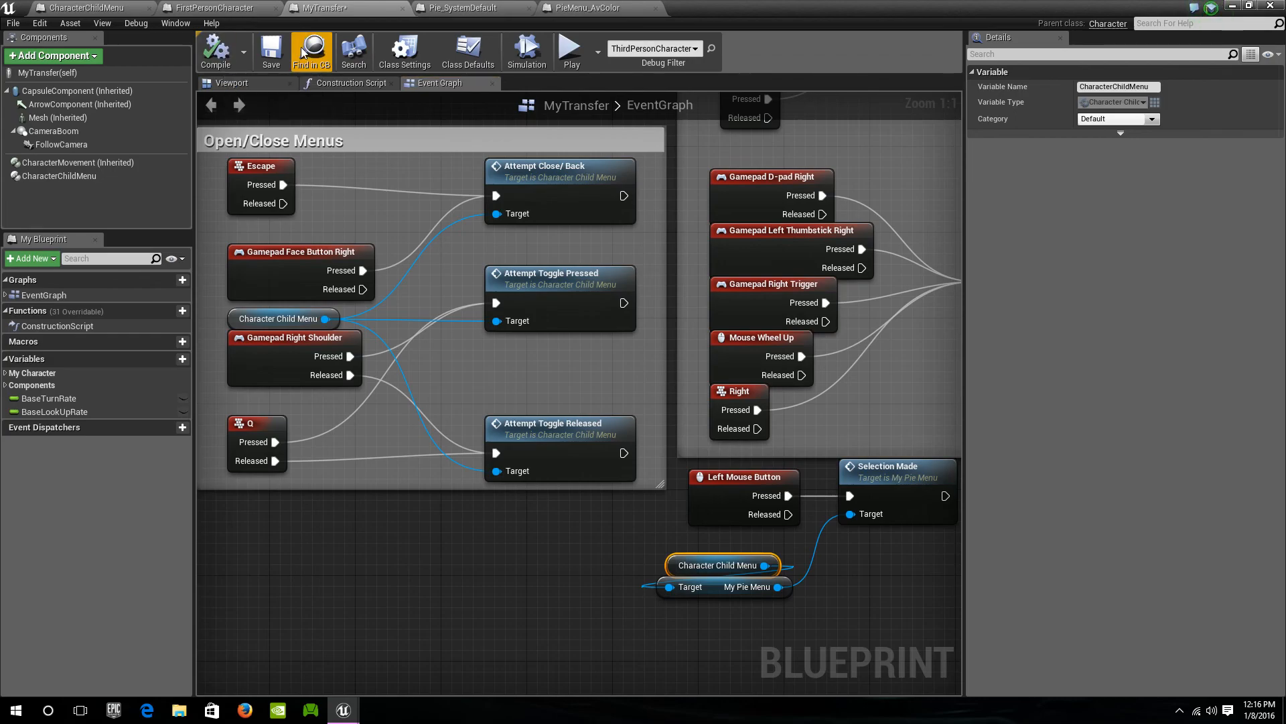
click(271, 52)
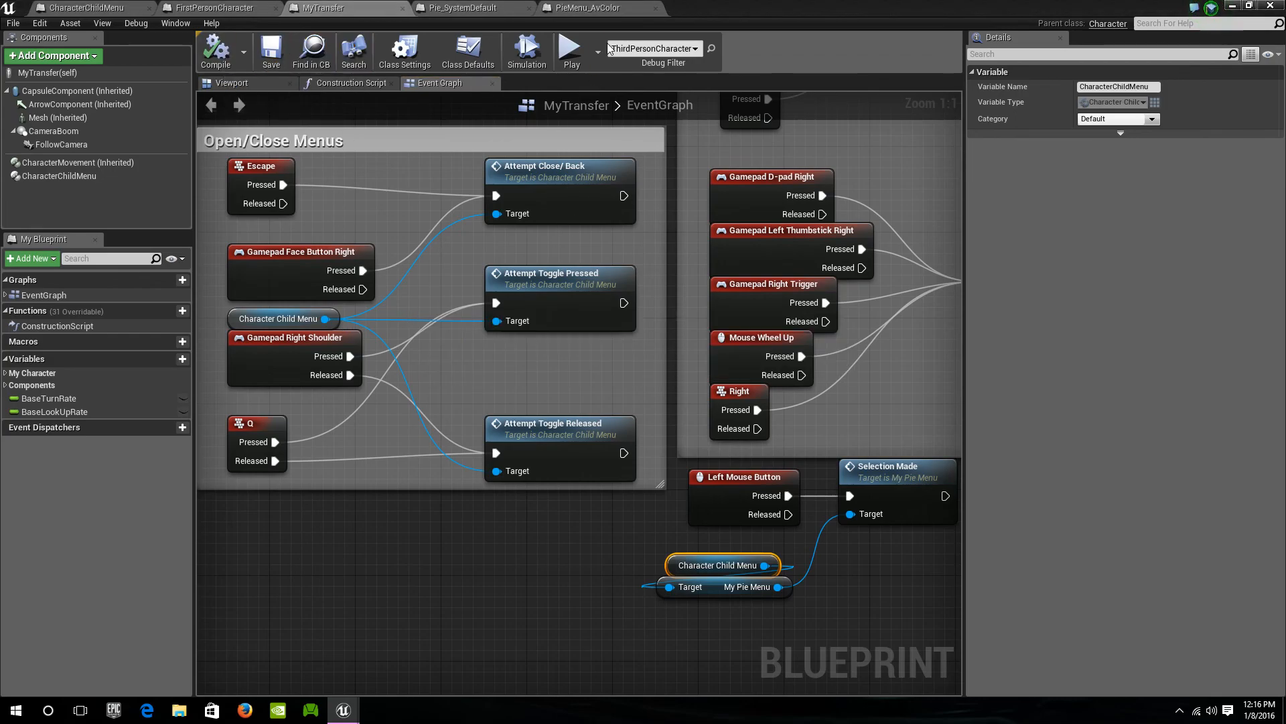
Play the level in the main editor, open the radial menu, select Avatar Color, and stop the session
click(1232, 5)
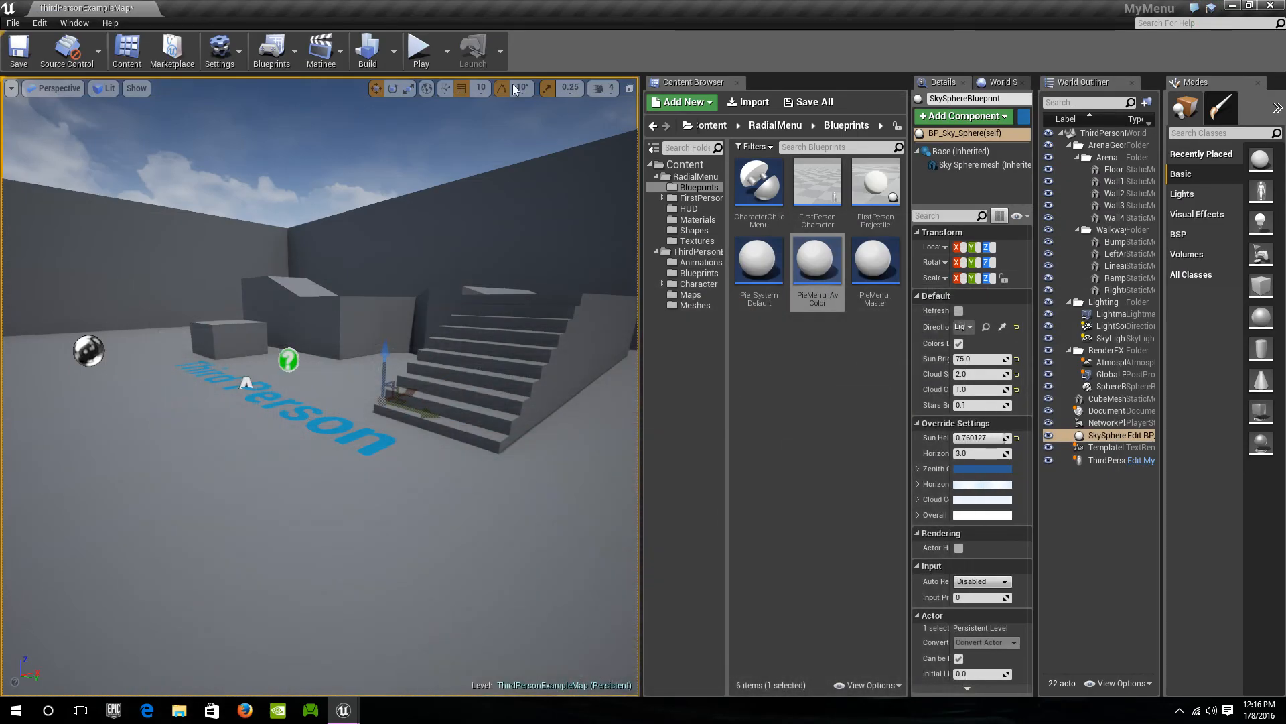
click(421, 49)
click(362, 282)
key(Tab)
click(380, 501)
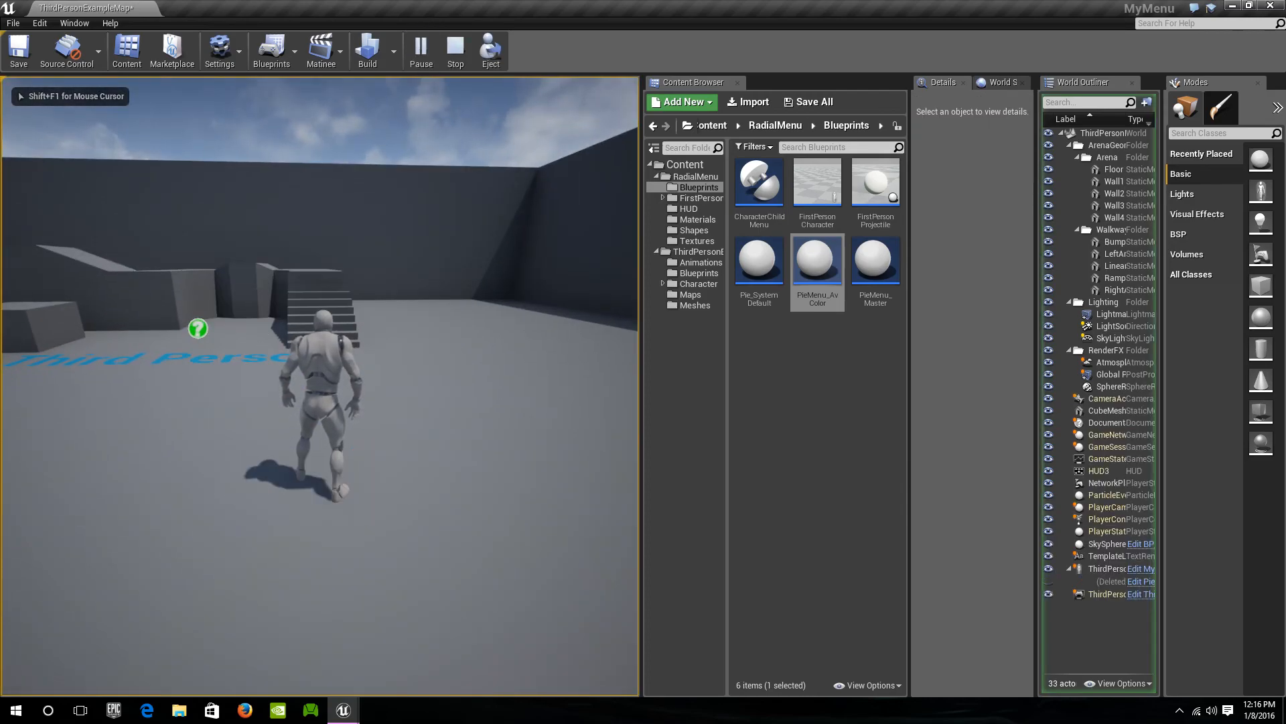
key(Tab)
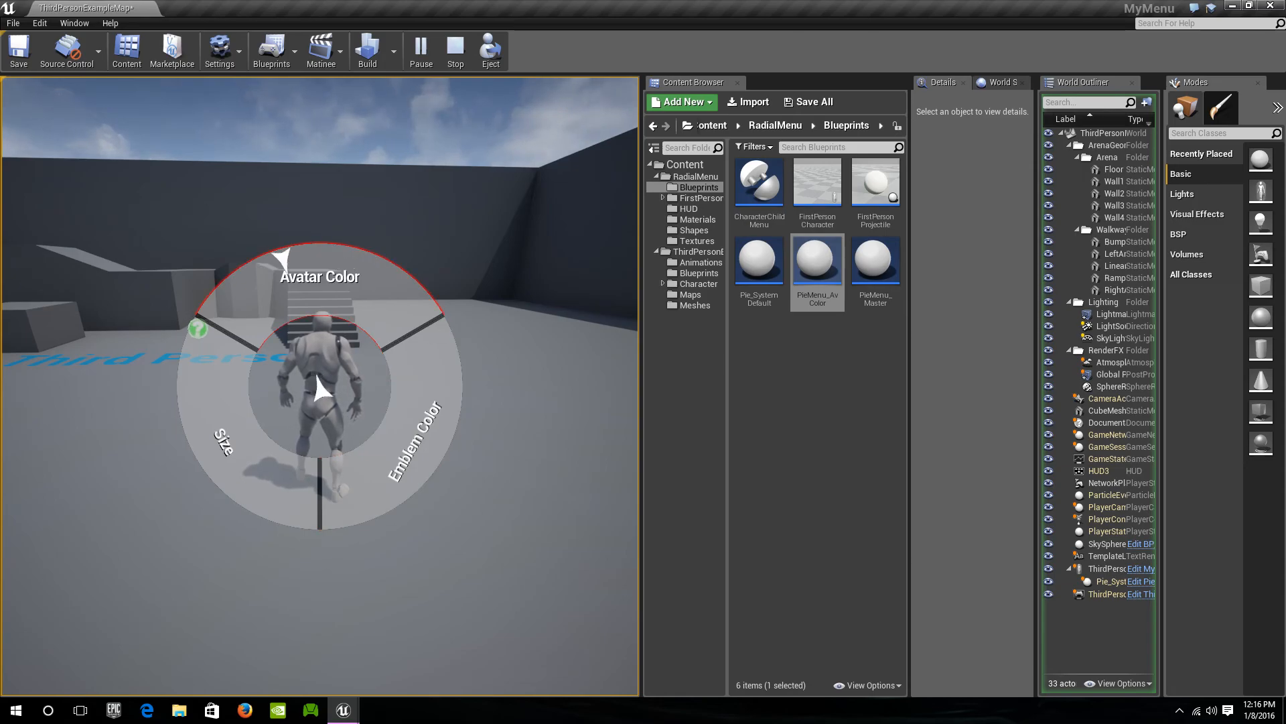
click(315, 258)
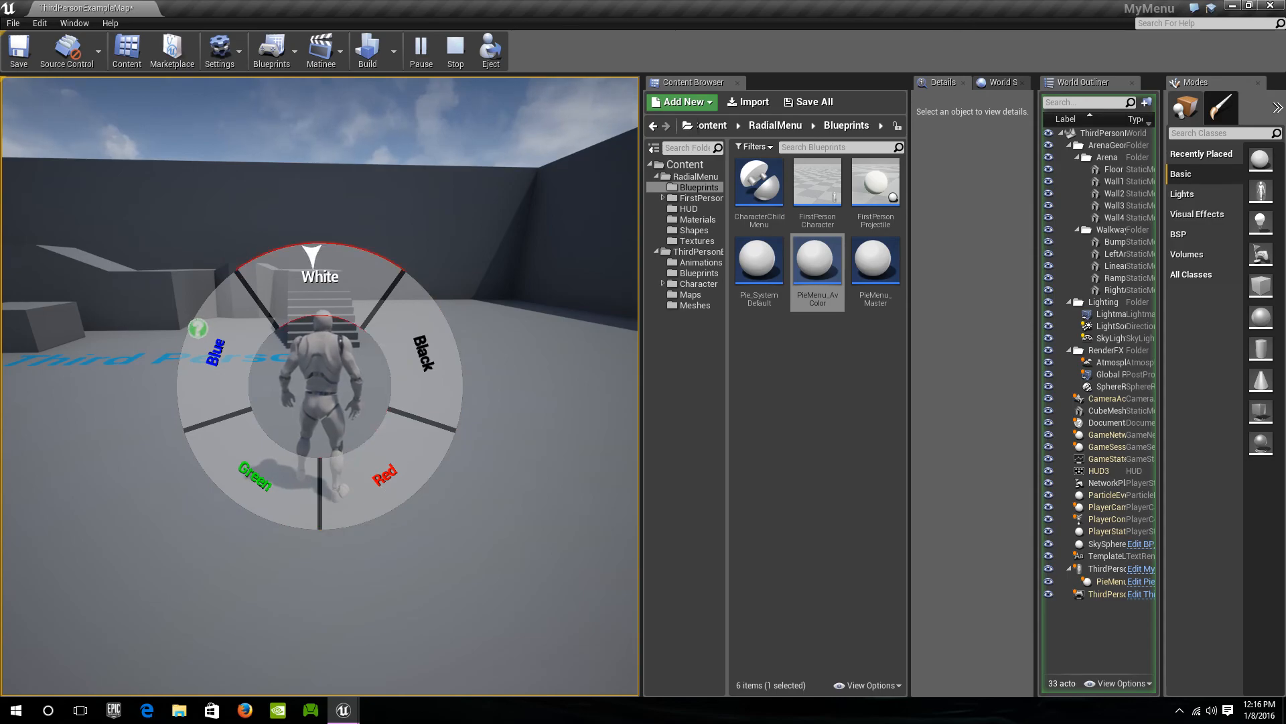
key(Escape)
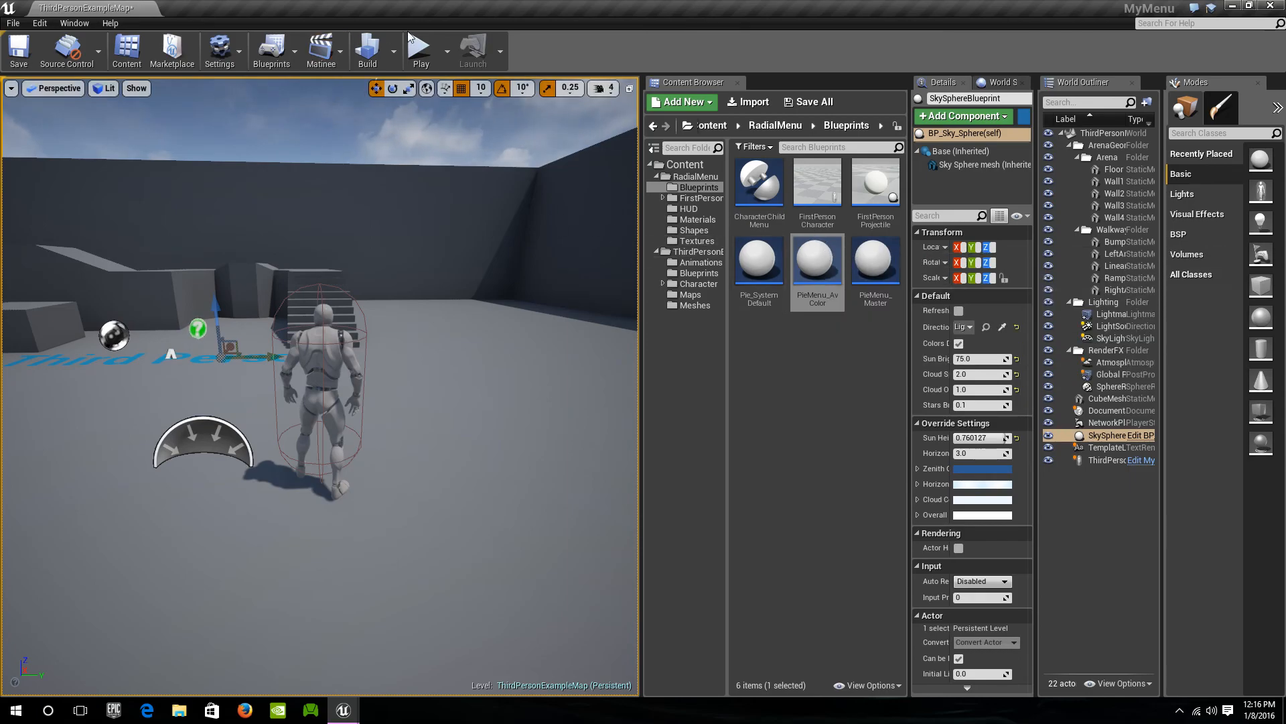
Play the level two more times to check which radial menu opens first, stopping each session
click(419, 48)
key(Tab)
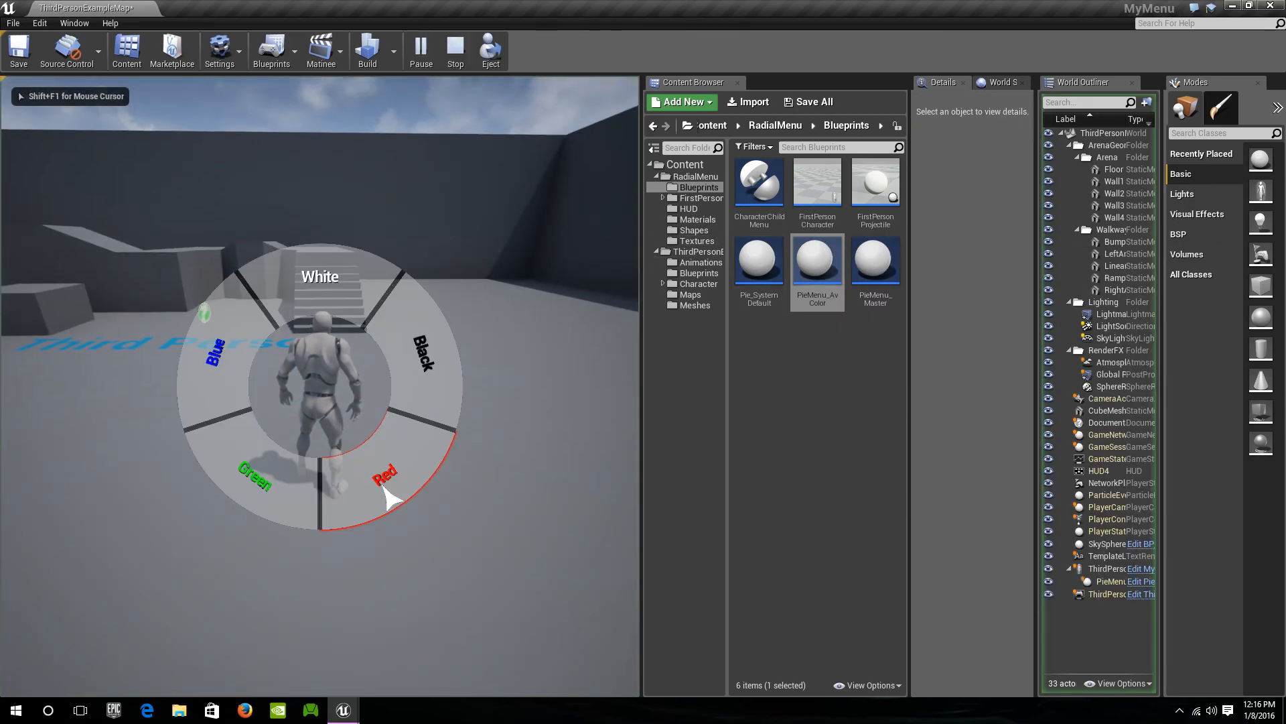
key(Escape)
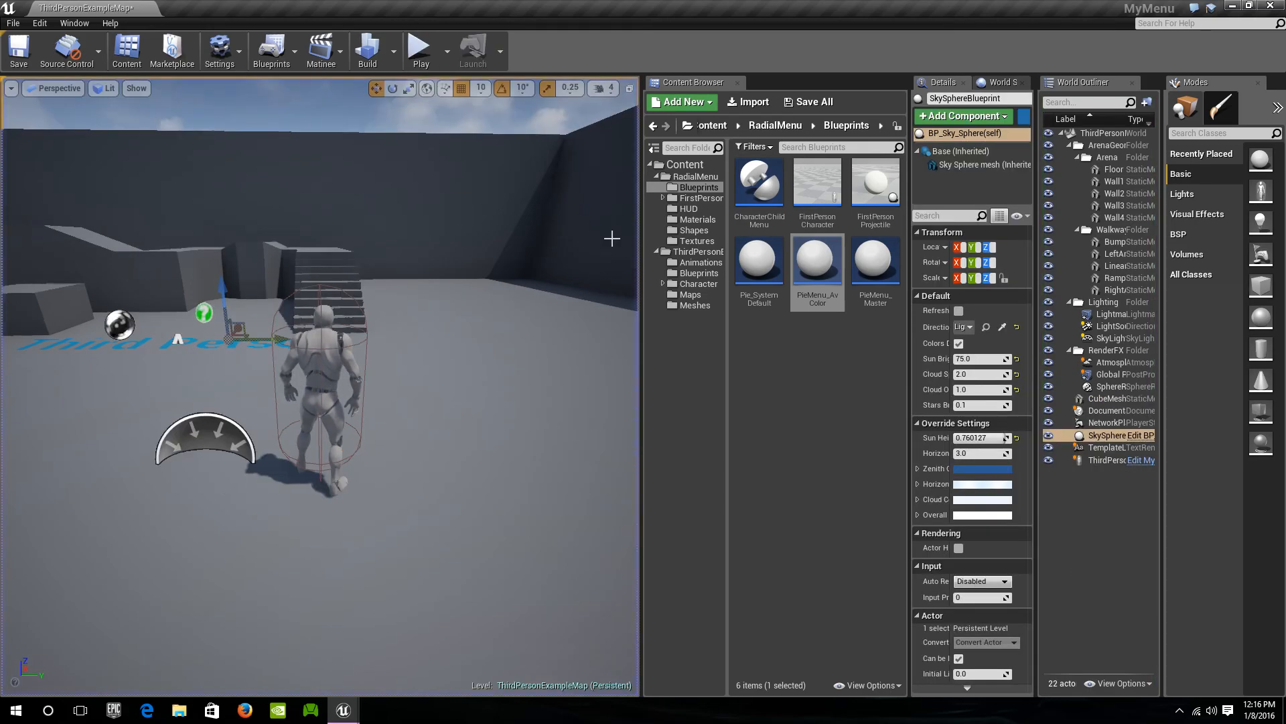
mouse_move(756, 282)
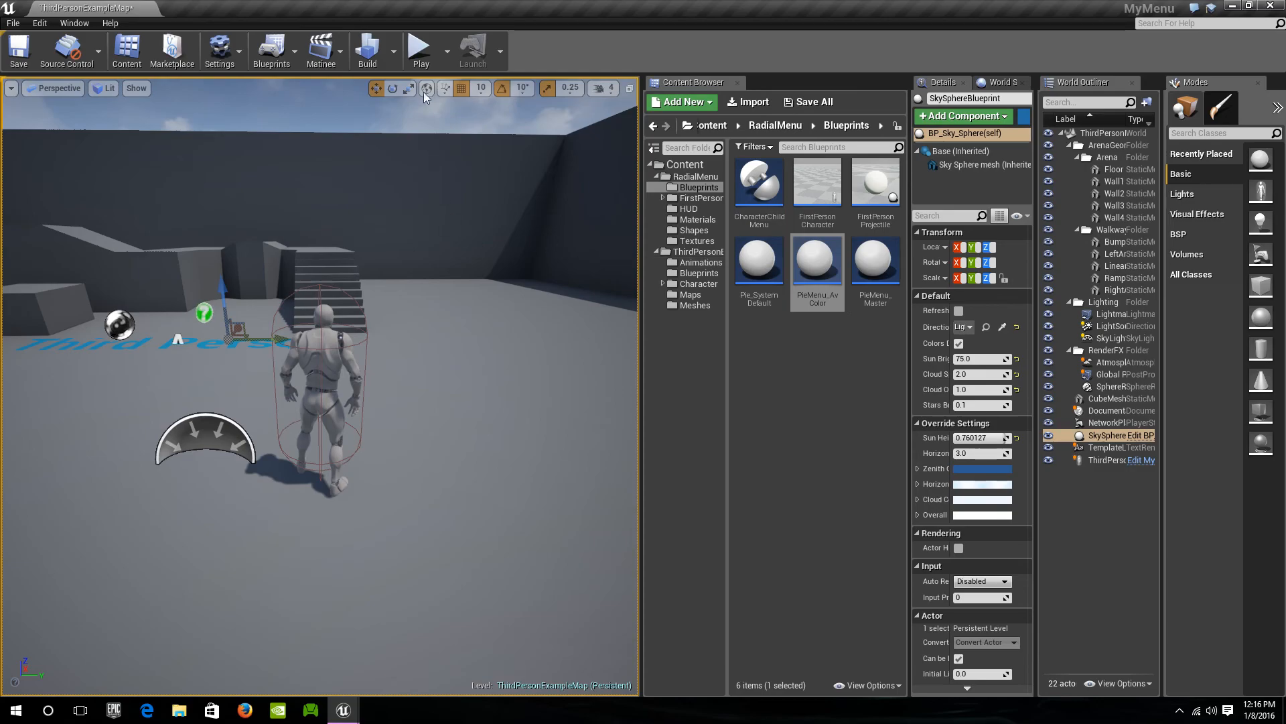
click(418, 52)
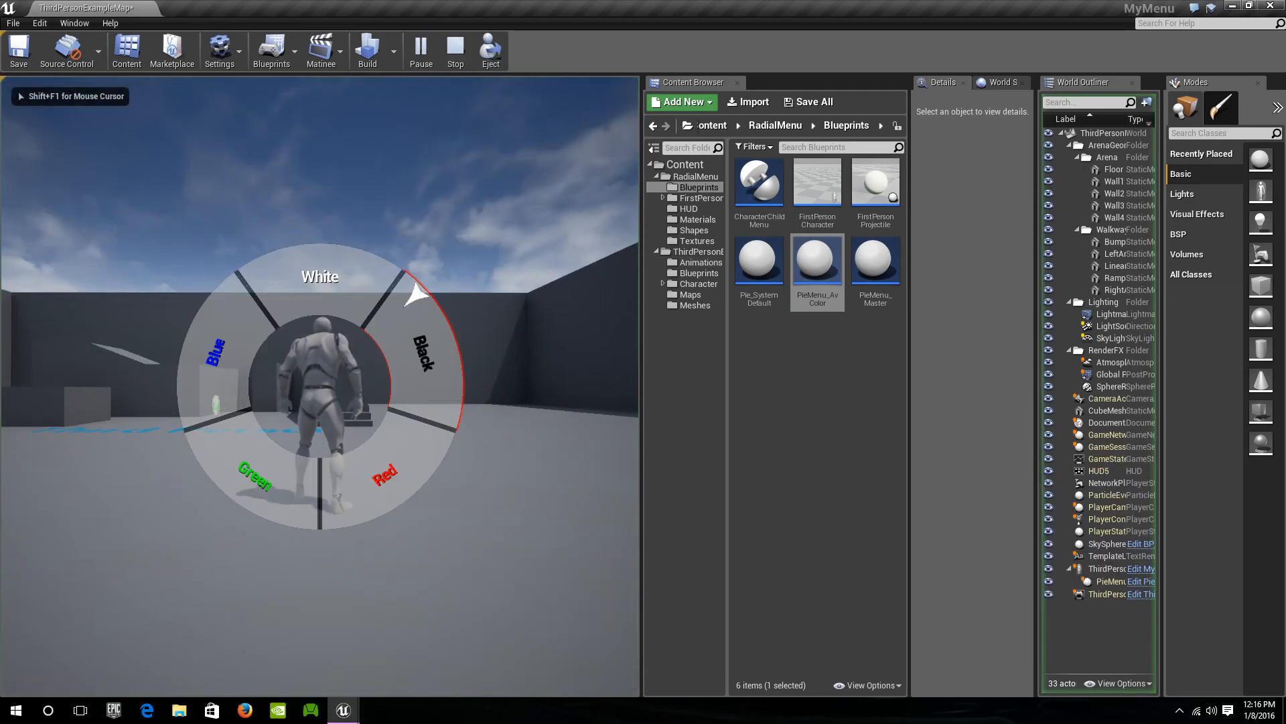
key(Escape)
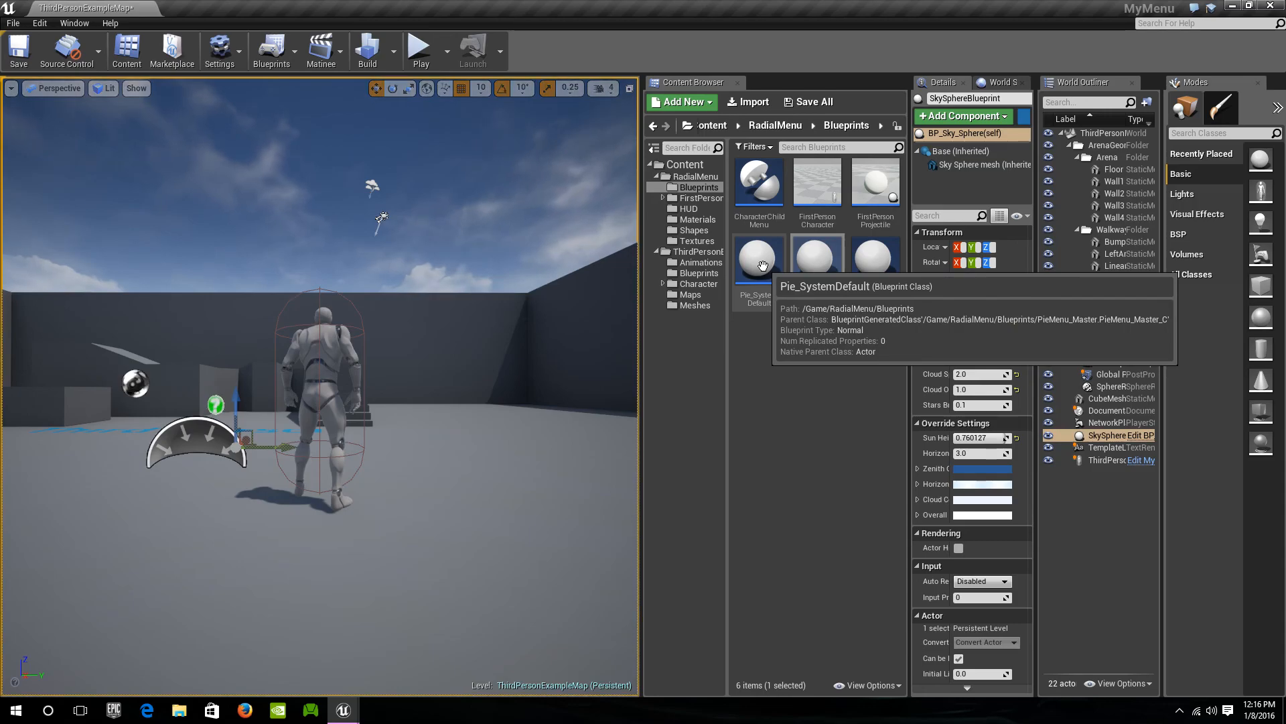
Examine the MyTransfer, Pie_SystemDefault, PieMenu_AvColor and FirstPersonCharacter blueprints for the cause of the wrong starting menu
click(808, 186)
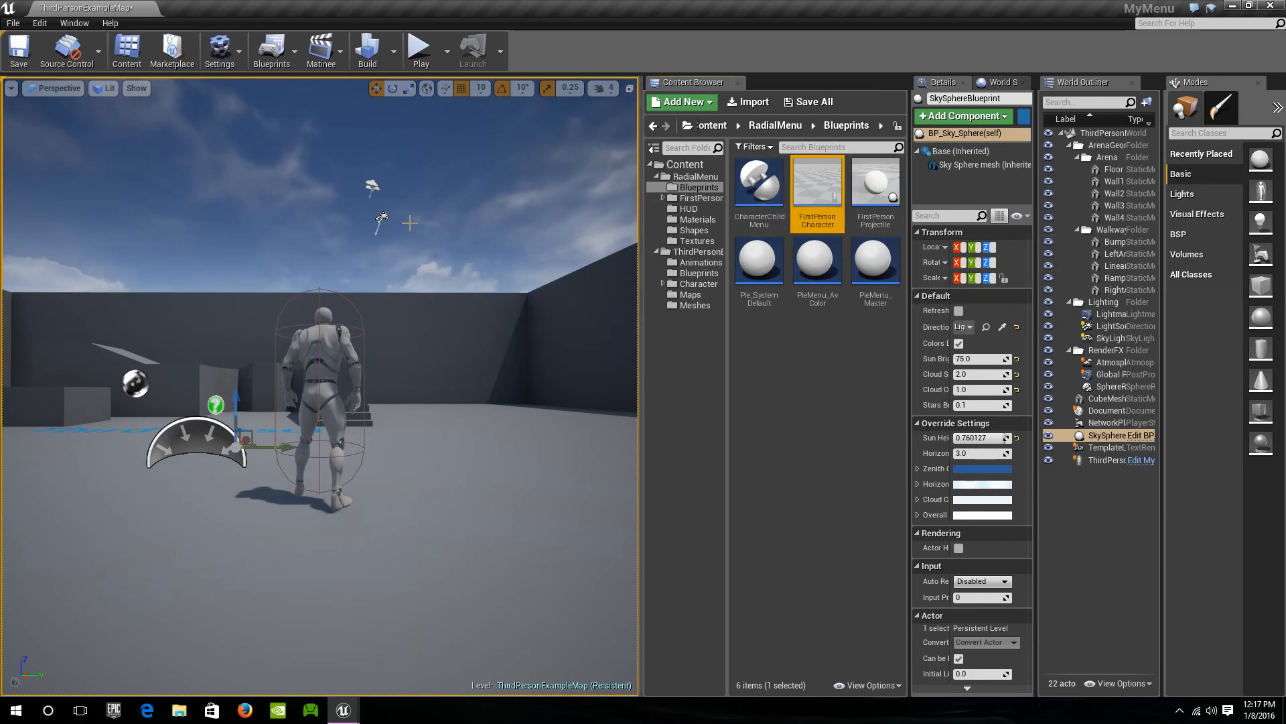
key(alt+Tab)
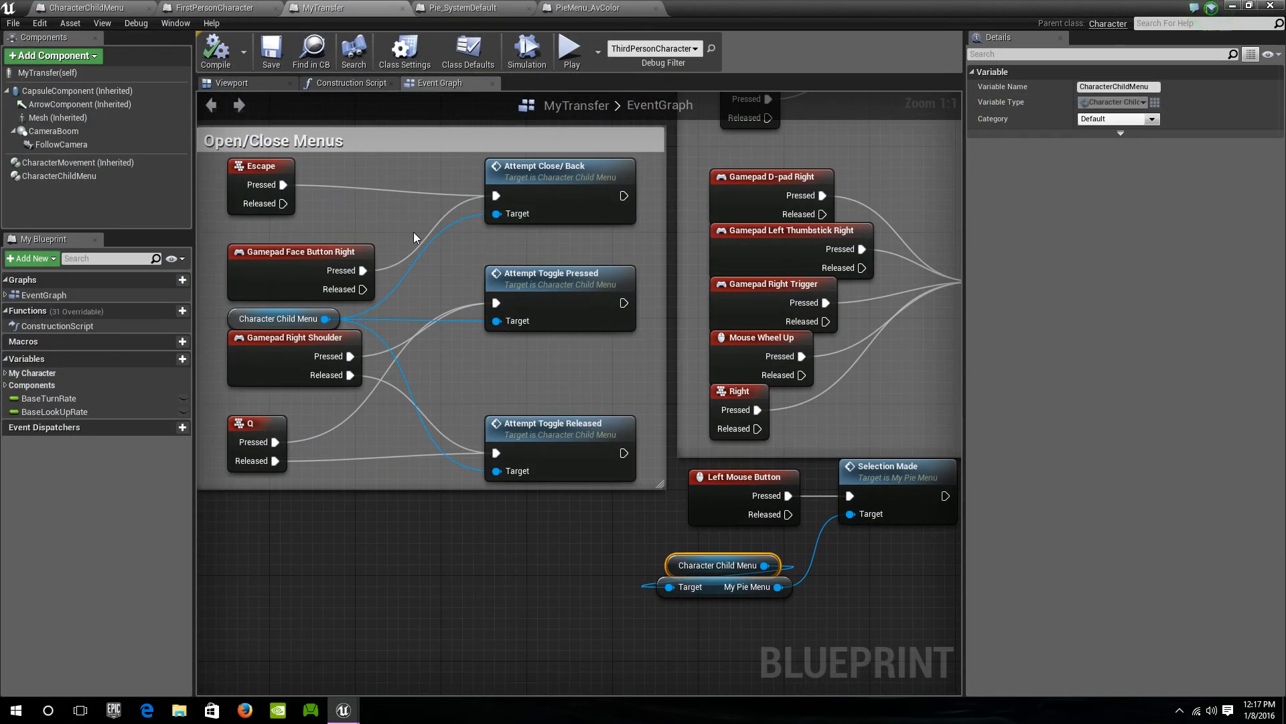
scroll(578, 511, down, 6)
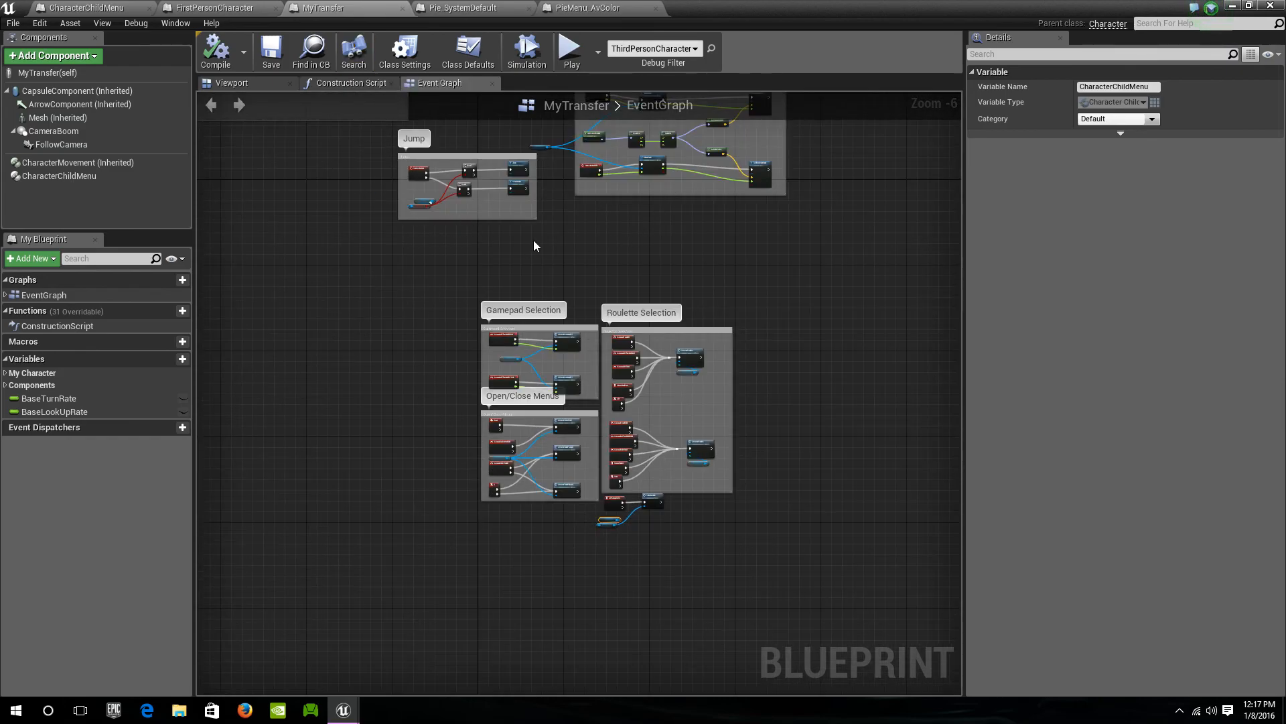
click(502, 7)
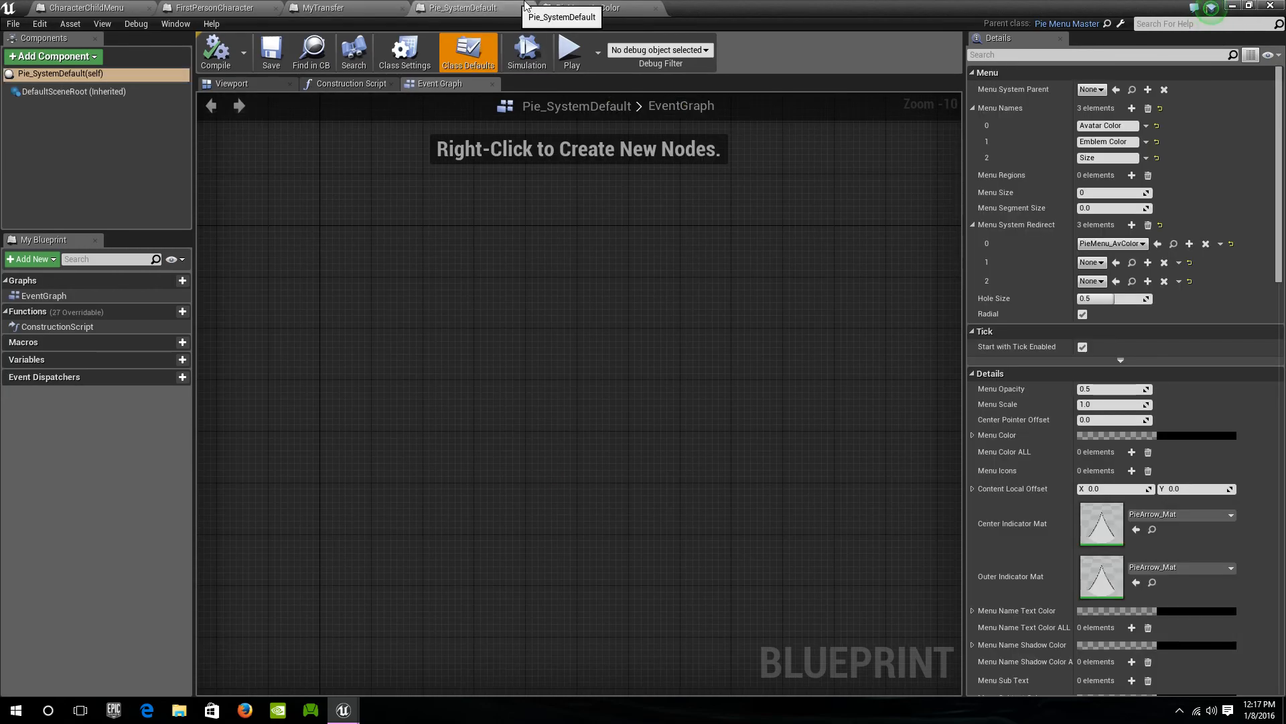
click(575, 6)
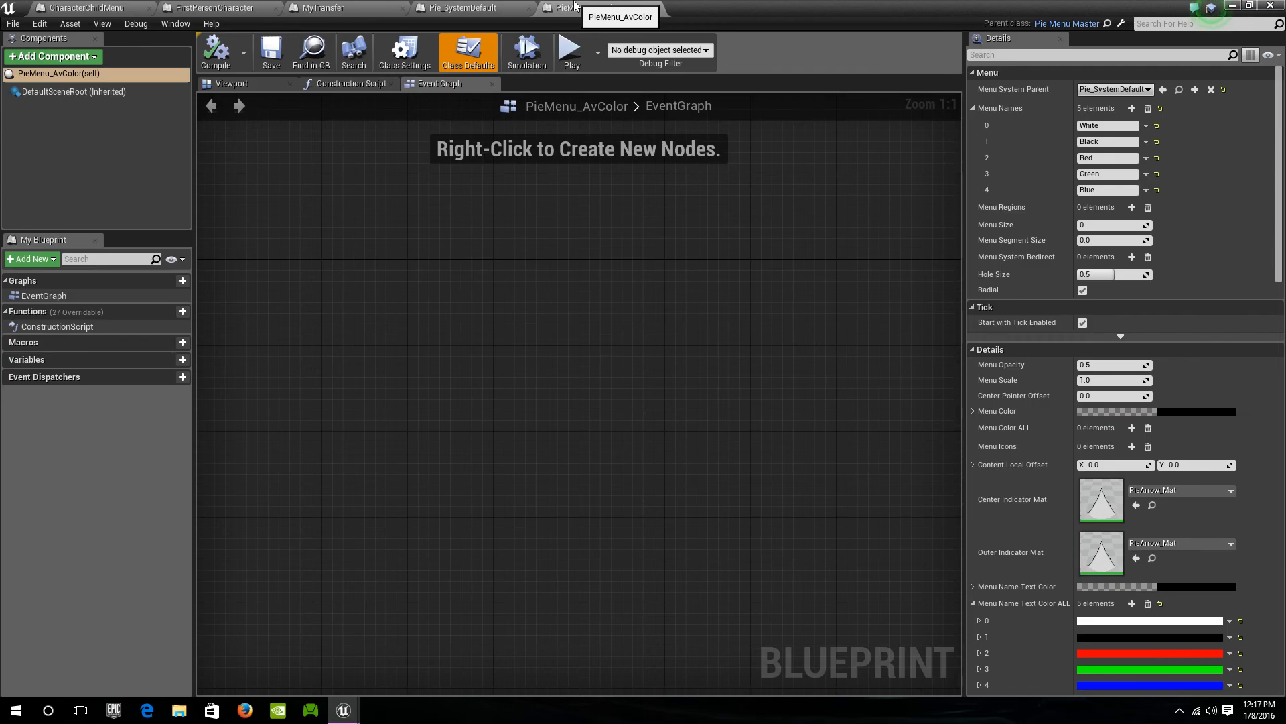
click(436, 8)
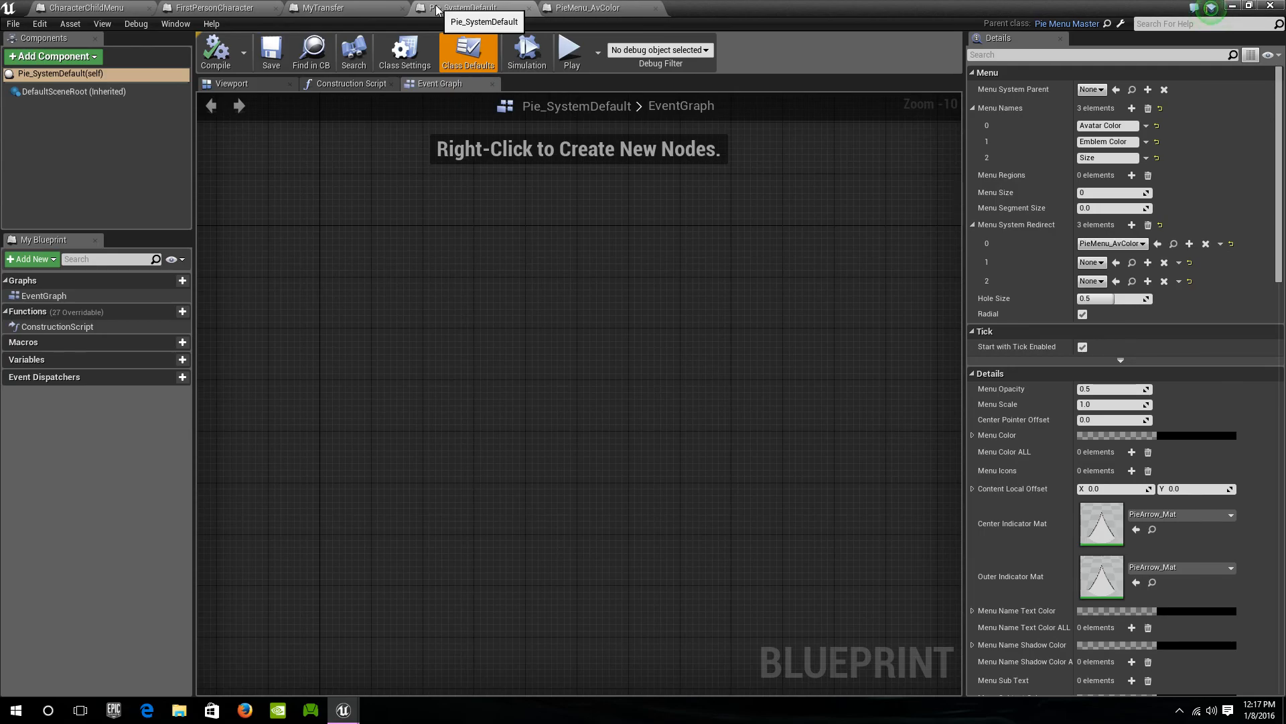
click(335, 8)
click(228, 8)
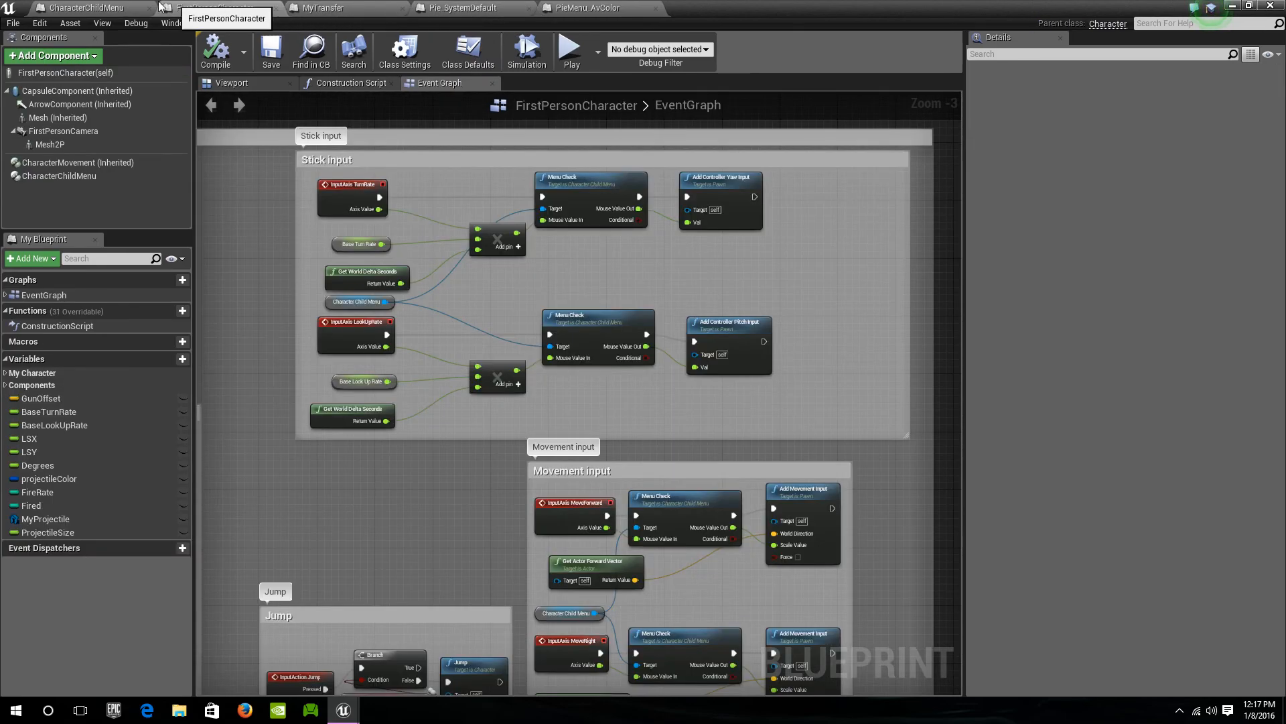
In CharacterChildMenu, choose Pie_SystemDefault again as the DefaultMenu variable's default value and save the blueprint
click(98, 7)
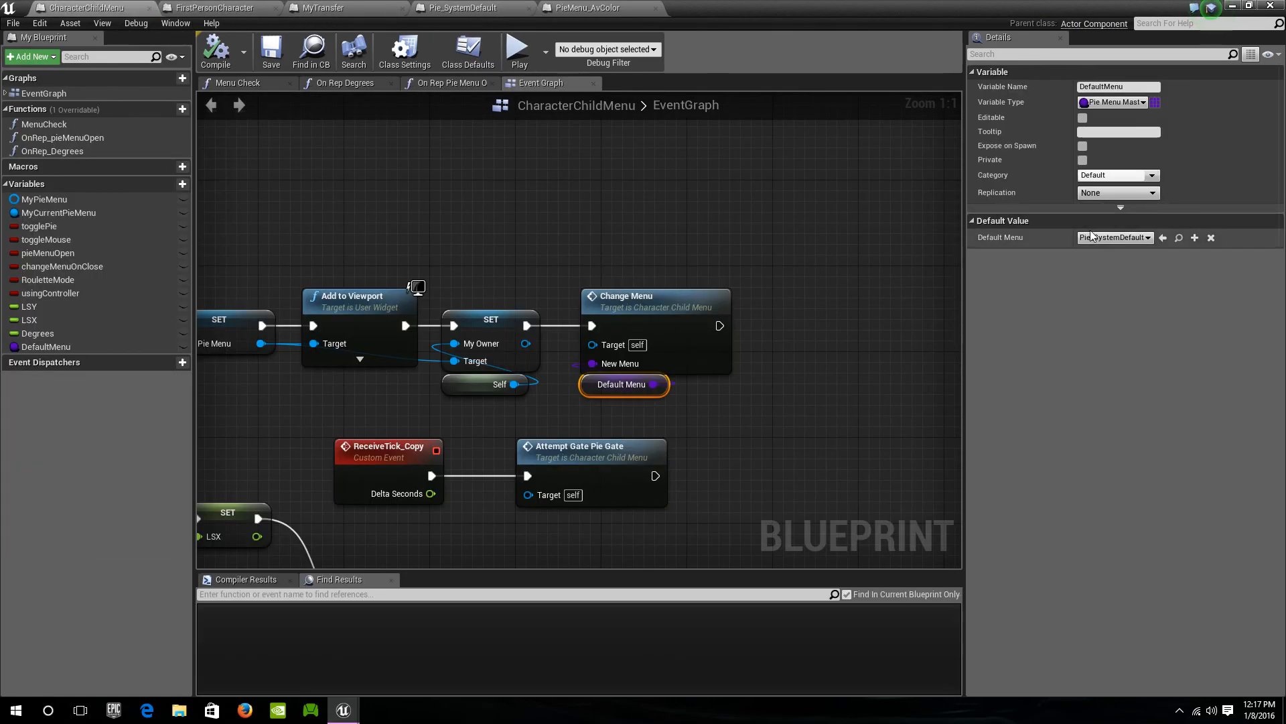
click(1115, 237)
click(1108, 279)
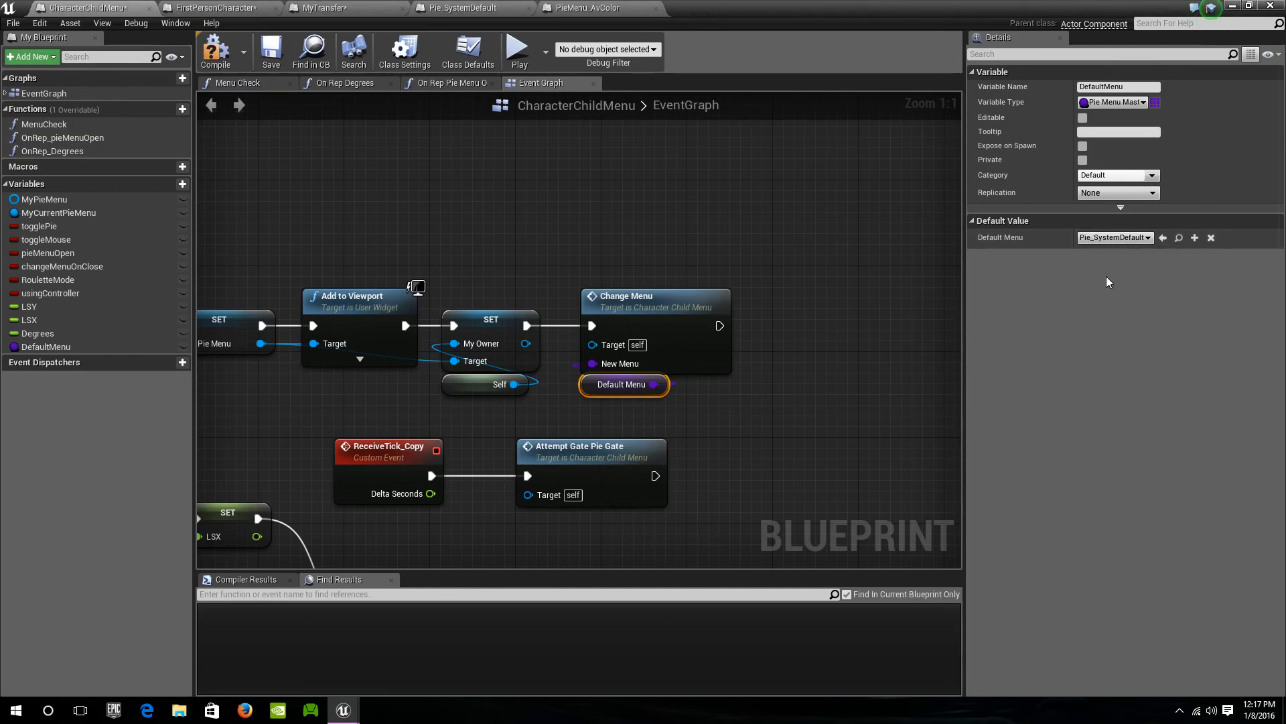
click(272, 50)
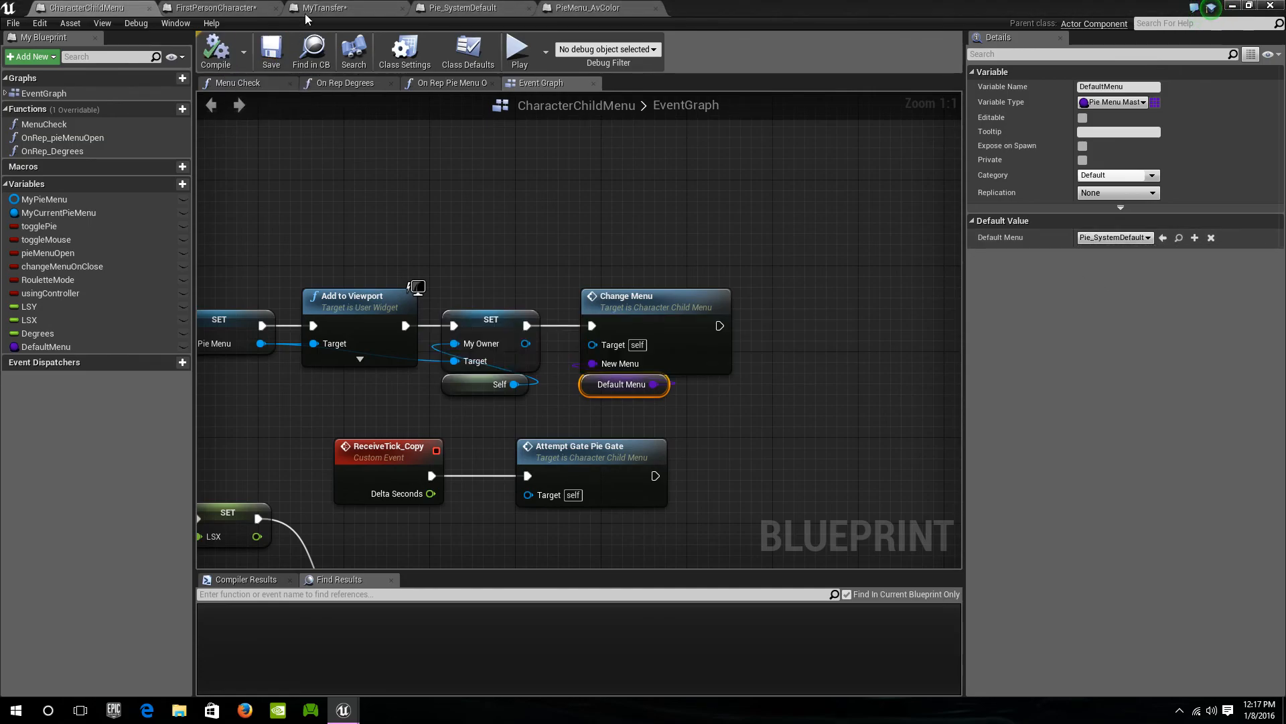
Save the modified MyTransfer and FirstPersonCharacter blueprints
click(309, 8)
click(271, 50)
click(221, 8)
click(271, 50)
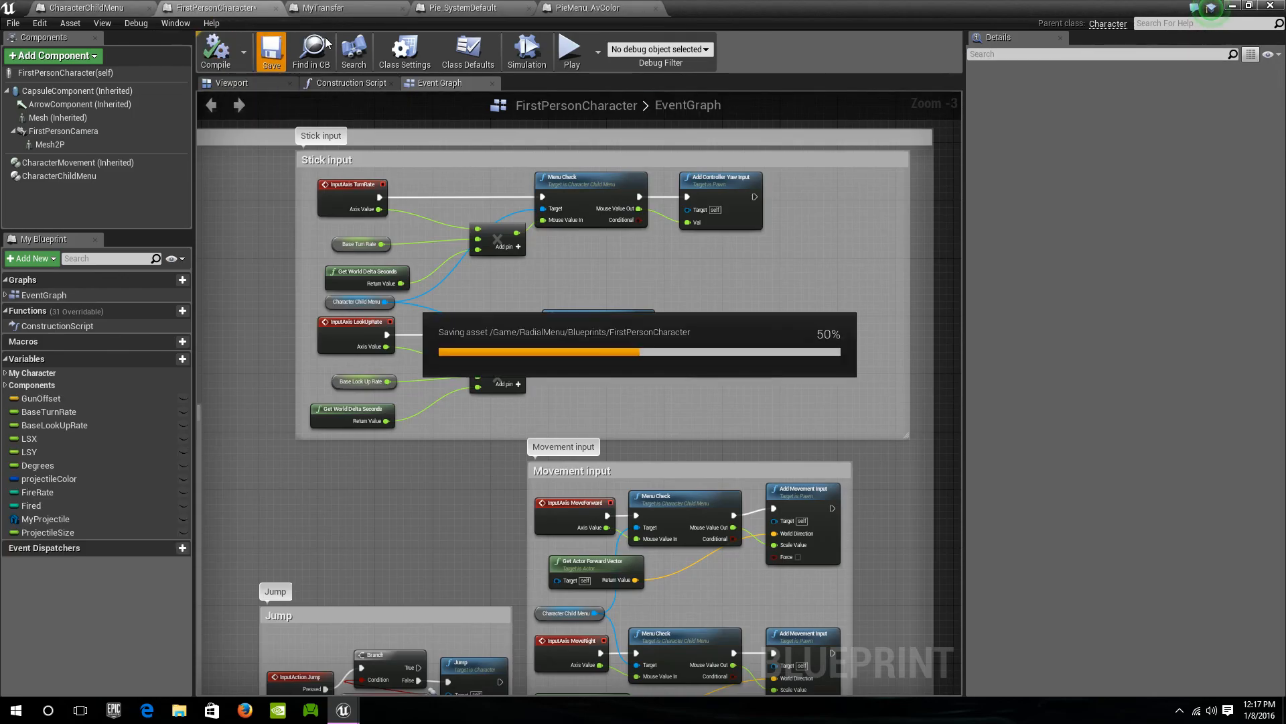
Run the level in the main editor twice to test the character after saving, ending each session
click(1233, 6)
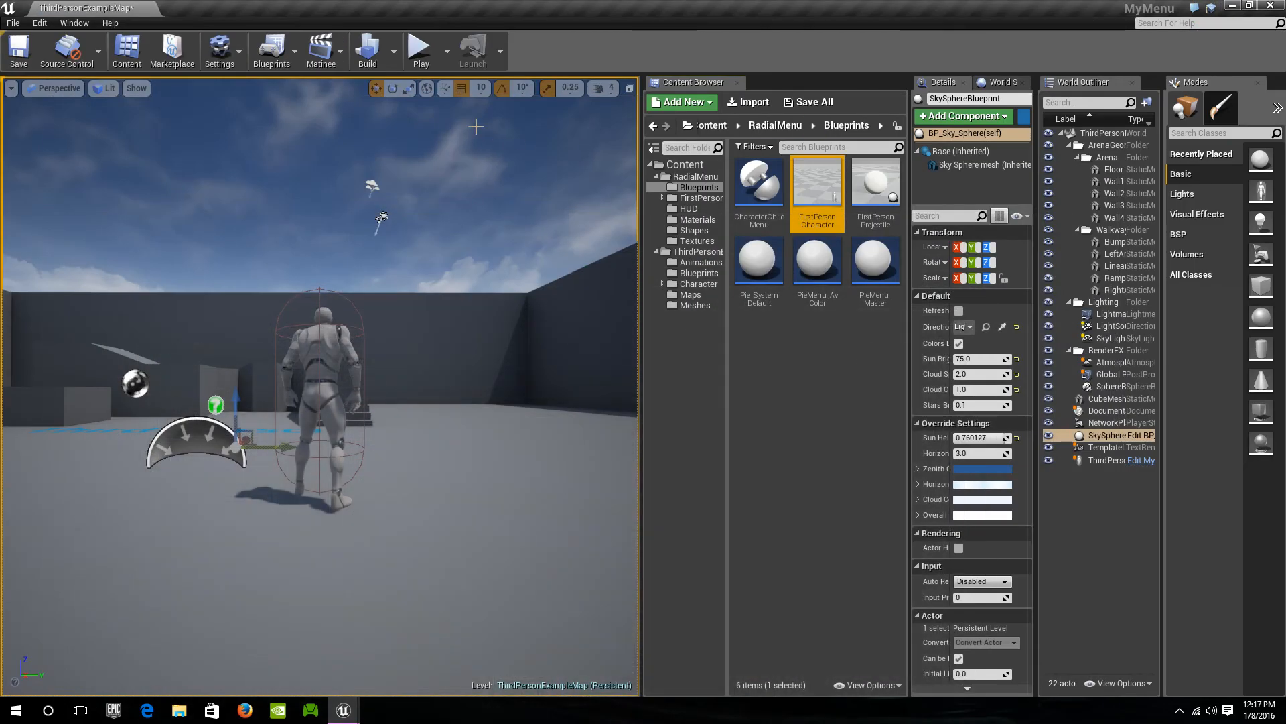
click(413, 51)
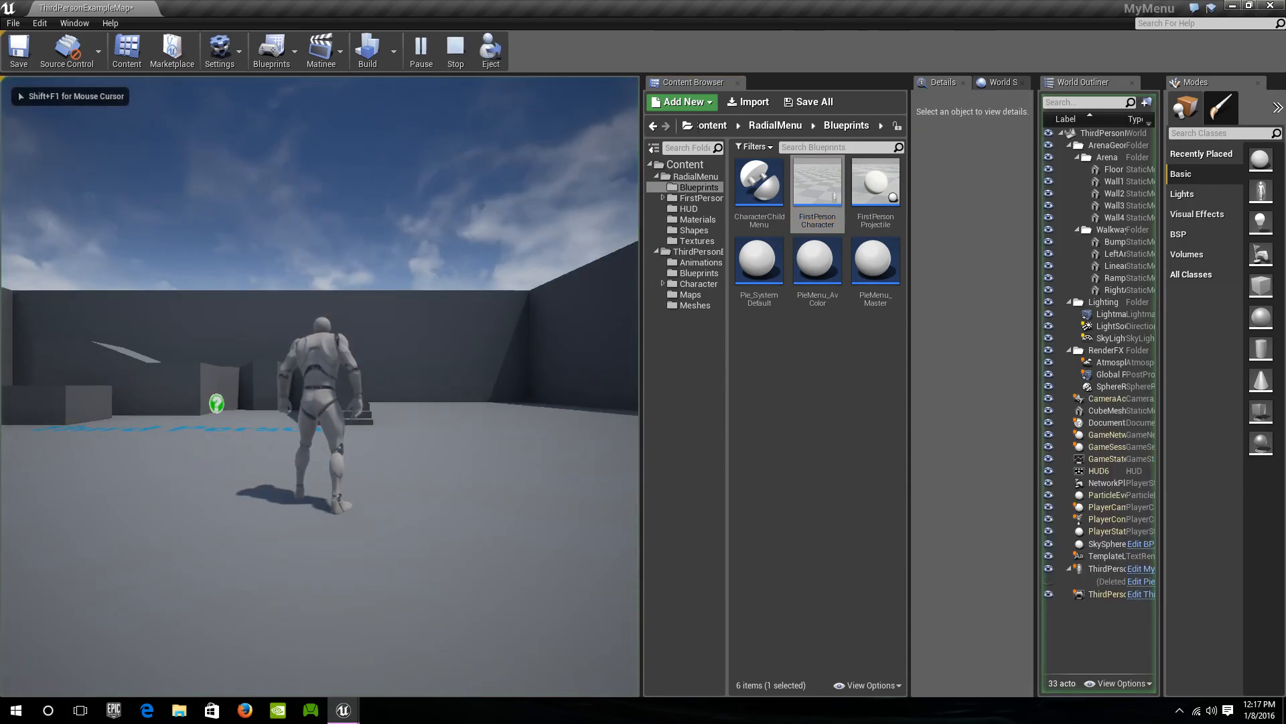
key(Escape)
click(387, 167)
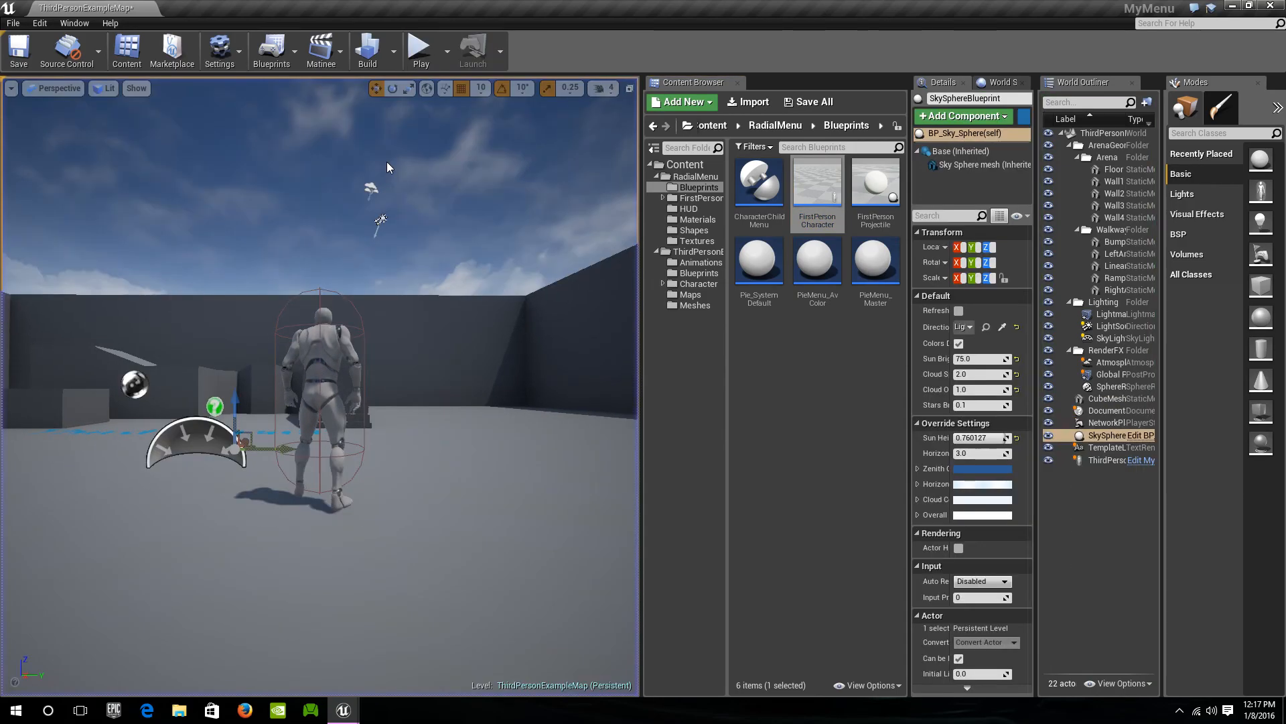
click(419, 50)
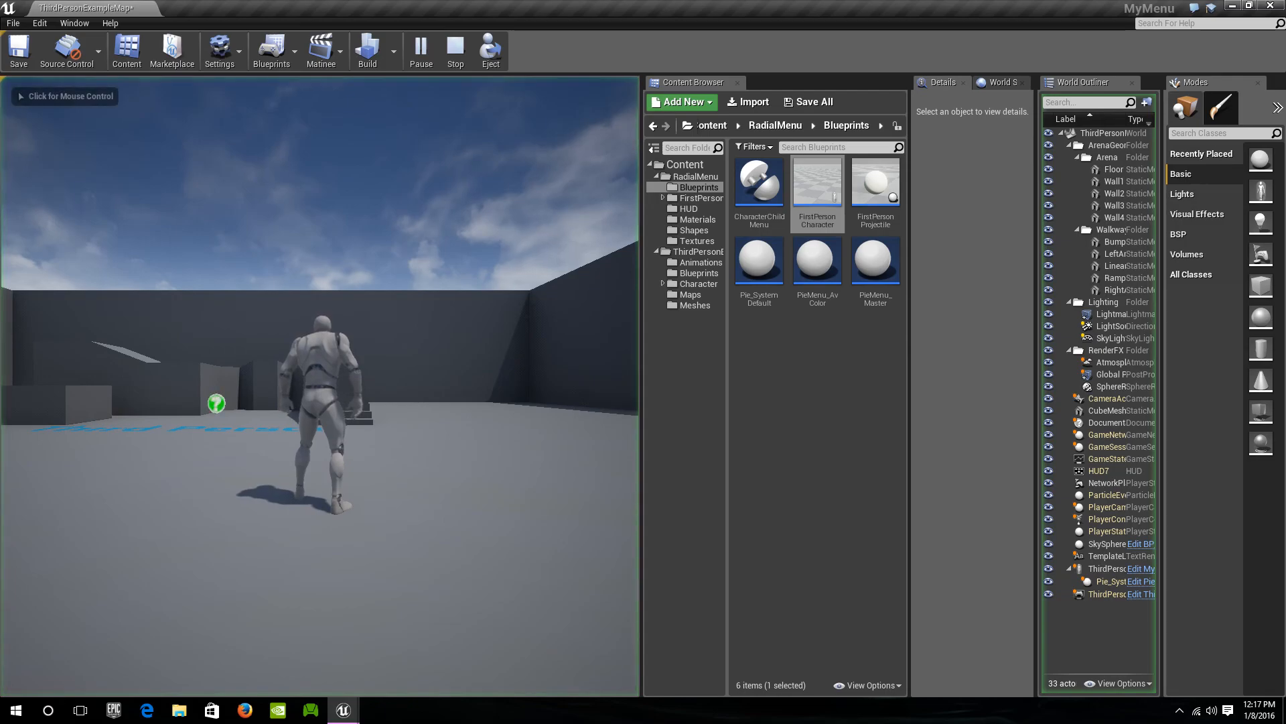
key(Escape)
In MyTransfer's event graph, move the Selection Made node farther from the Left Mouse Button event to make room between them
key(alt+Tab)
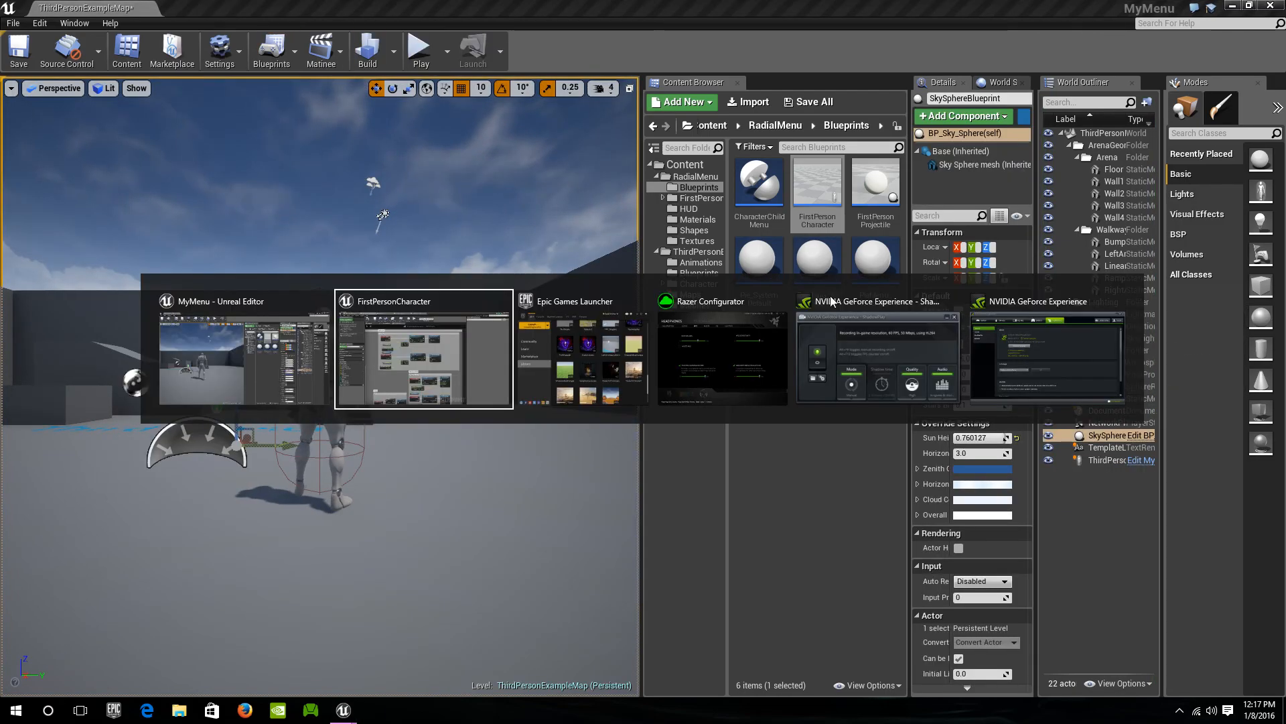
click(435, 338)
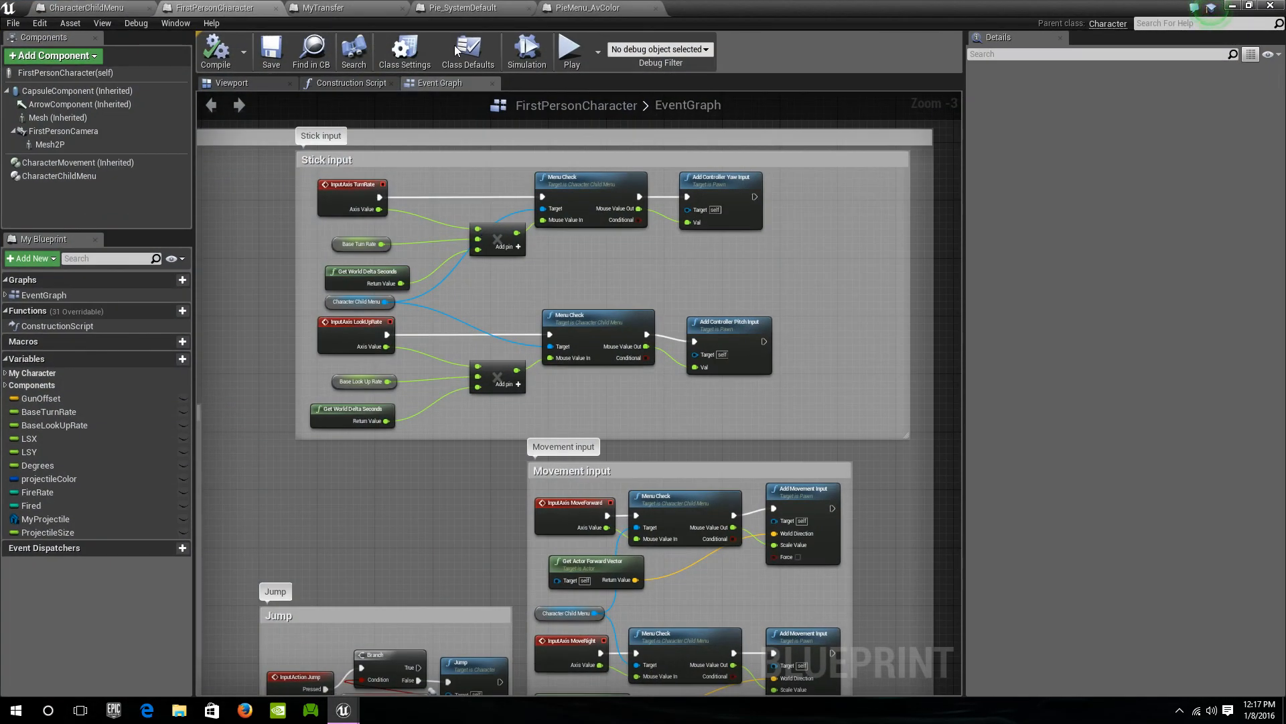
click(589, 7)
click(485, 7)
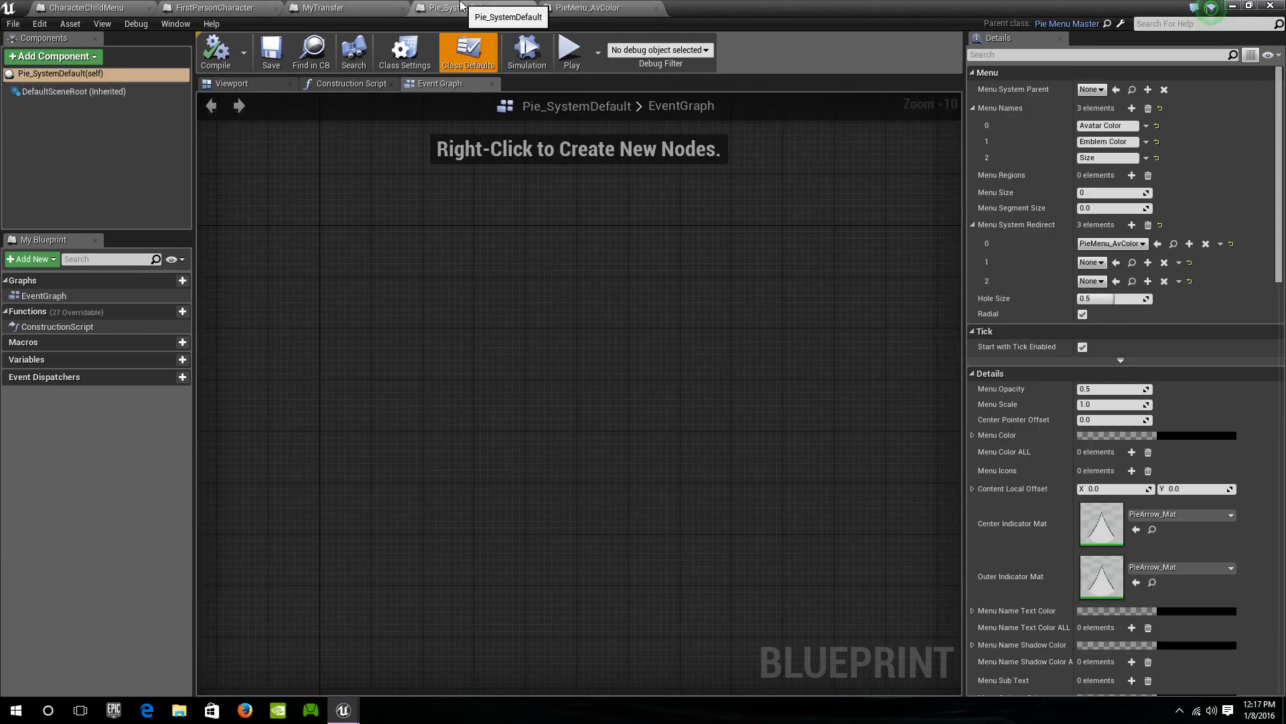
click(387, 6)
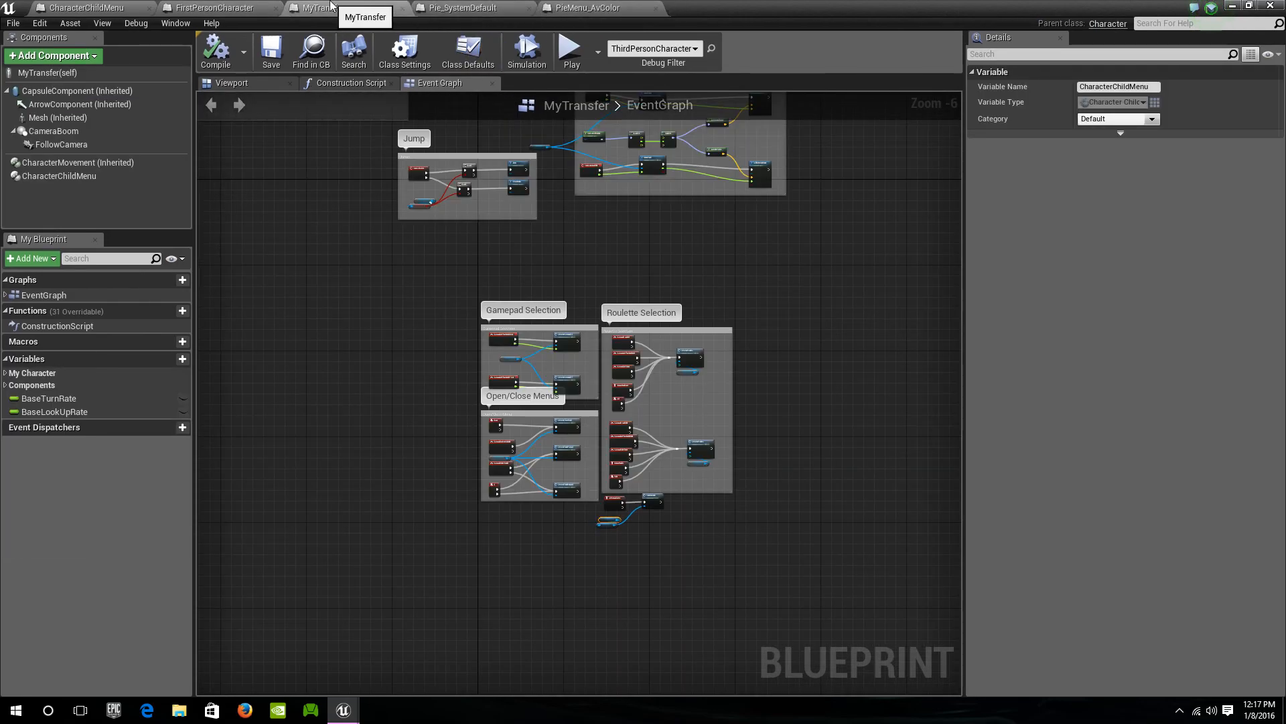
right_drag(521, 253, 525, 321)
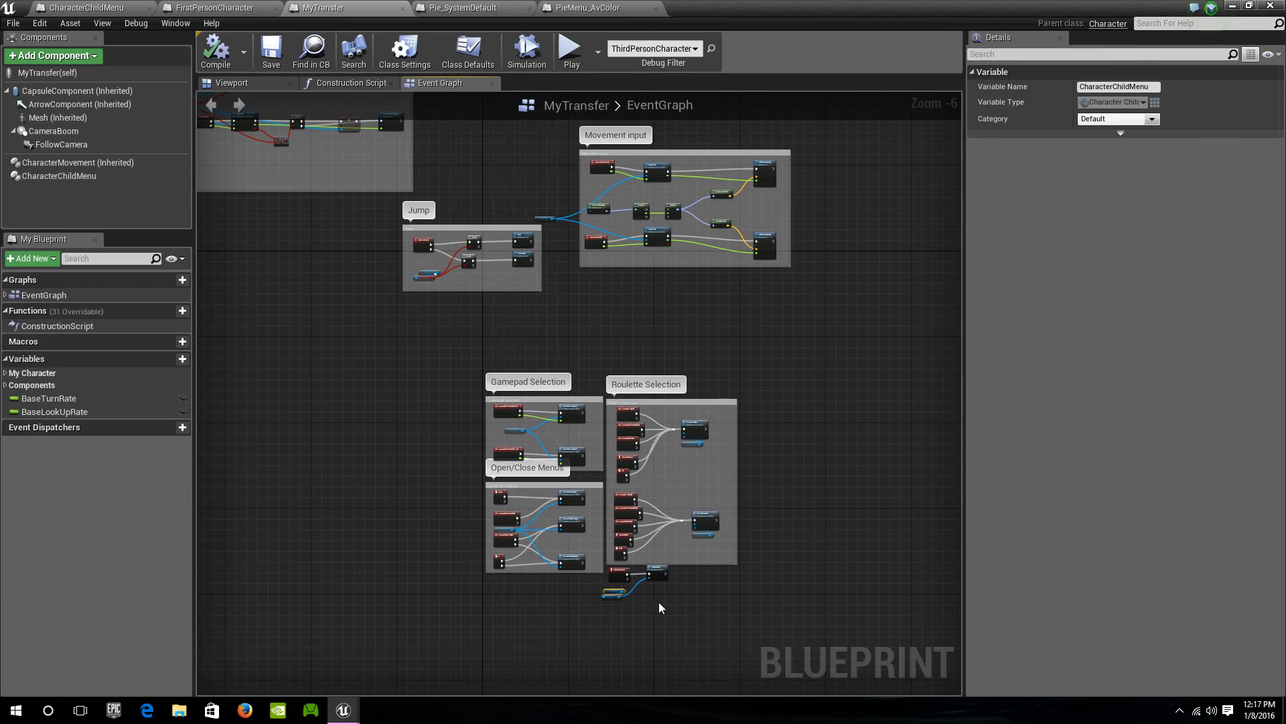
scroll(673, 615, up, 5)
right_drag(688, 596, 611, 451)
drag(590, 397, 749, 401)
Insert a Branch node between Left Mouse Button's Pressed output and Selection Made, aligned in the row with both nodes
drag(541, 405, 617, 404)
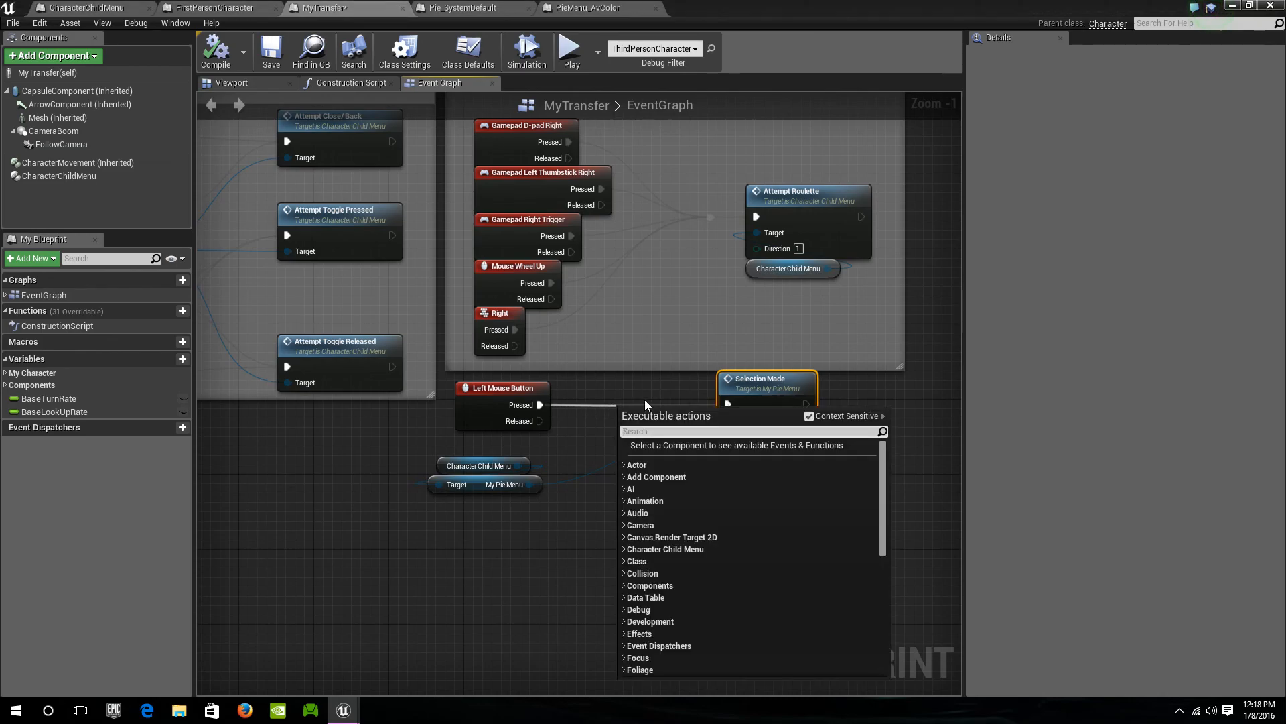
text(branch)
key(Return)
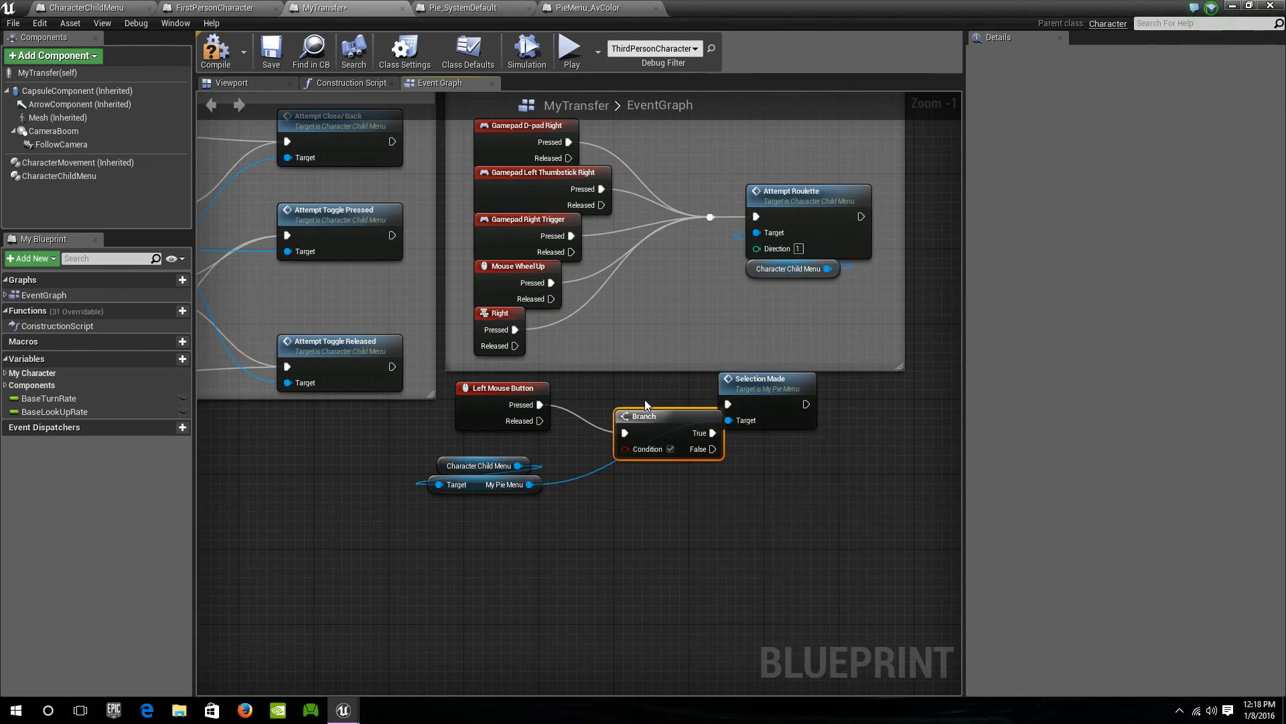
drag(640, 416, 602, 388)
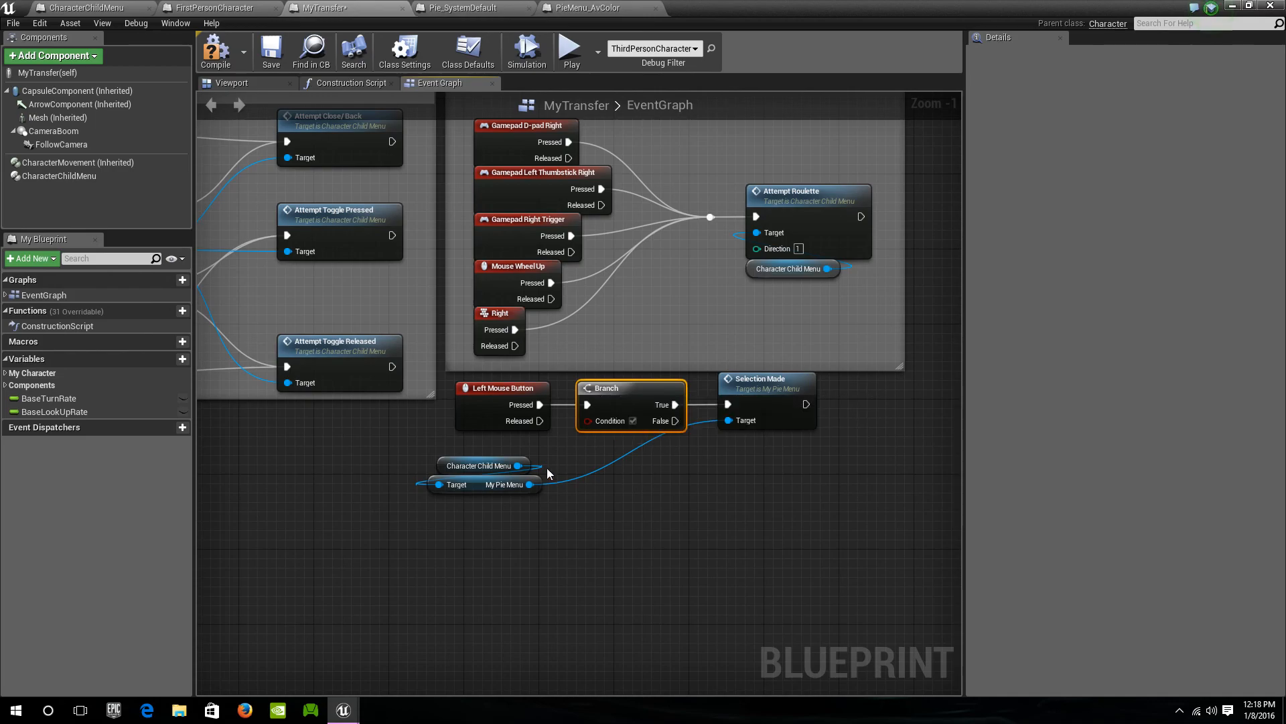
Get Pie Menu Open from Character Child Menu, connect it to the Branch's Condition, and compile and save MyTransfer
drag(519, 466, 582, 469)
text(pie menu )
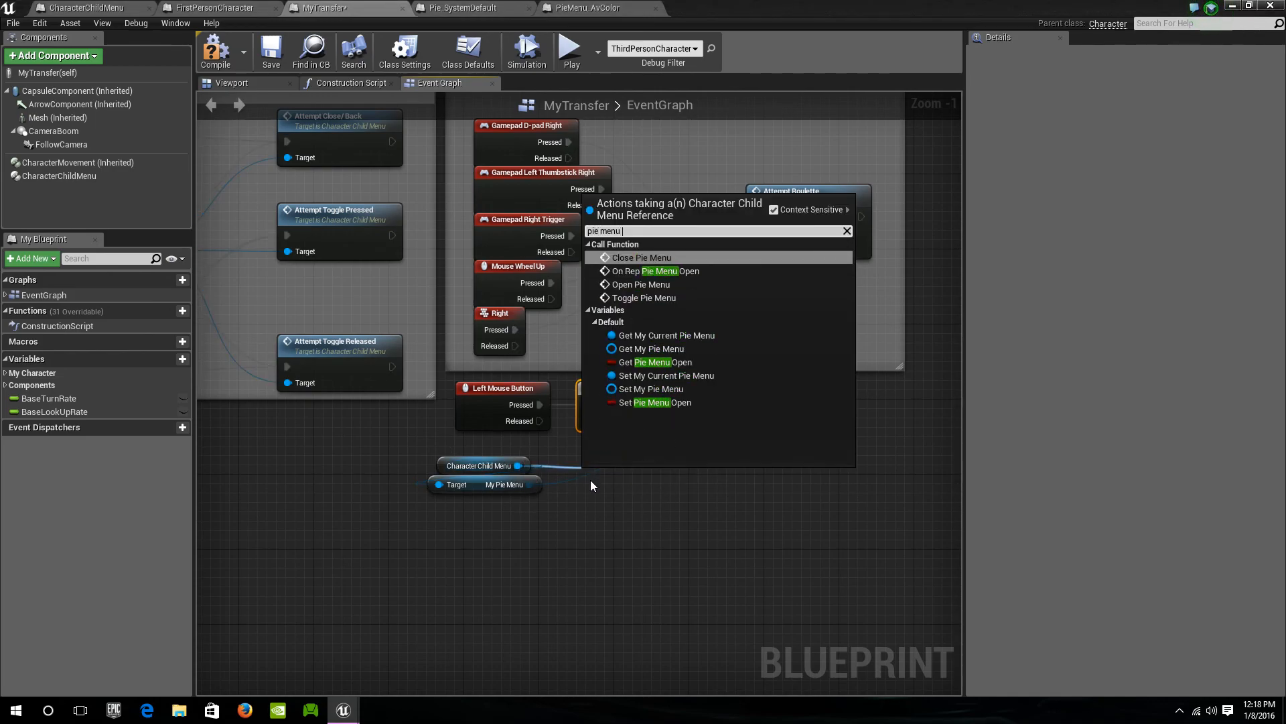
text(open)
key(Down)
key(Down)
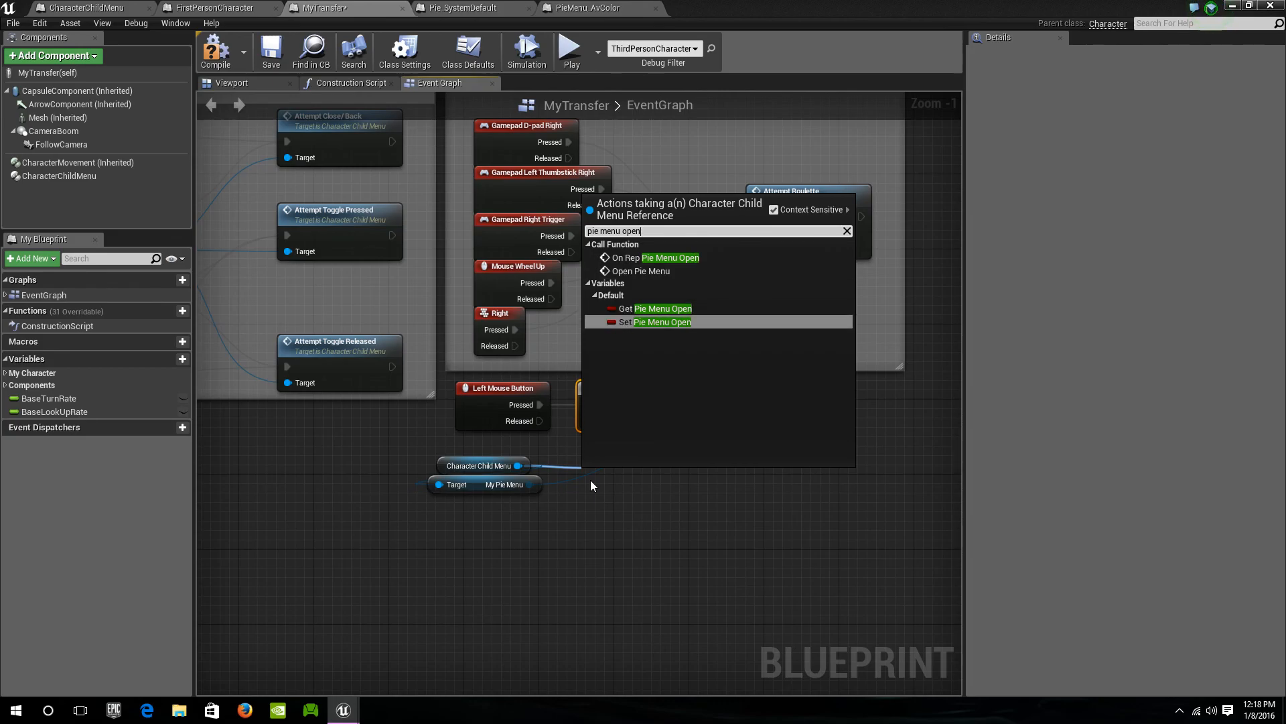
key(Up)
key(Return)
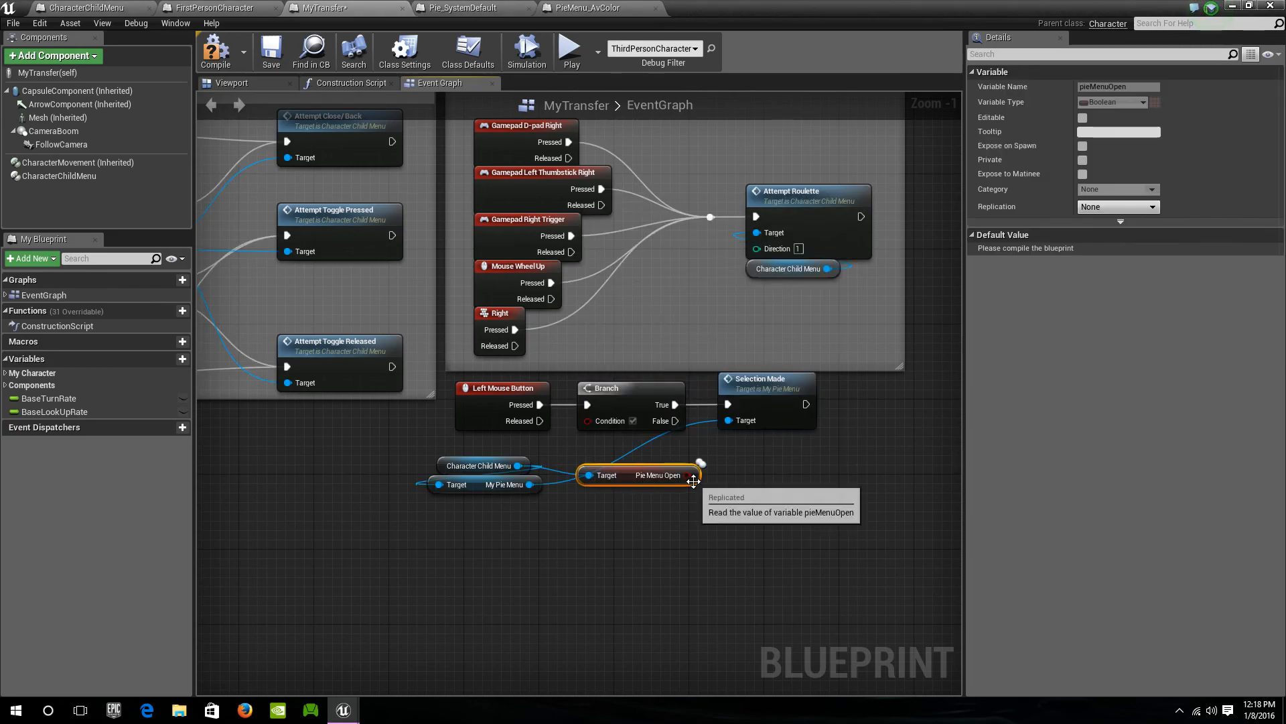
drag(686, 475, 601, 421)
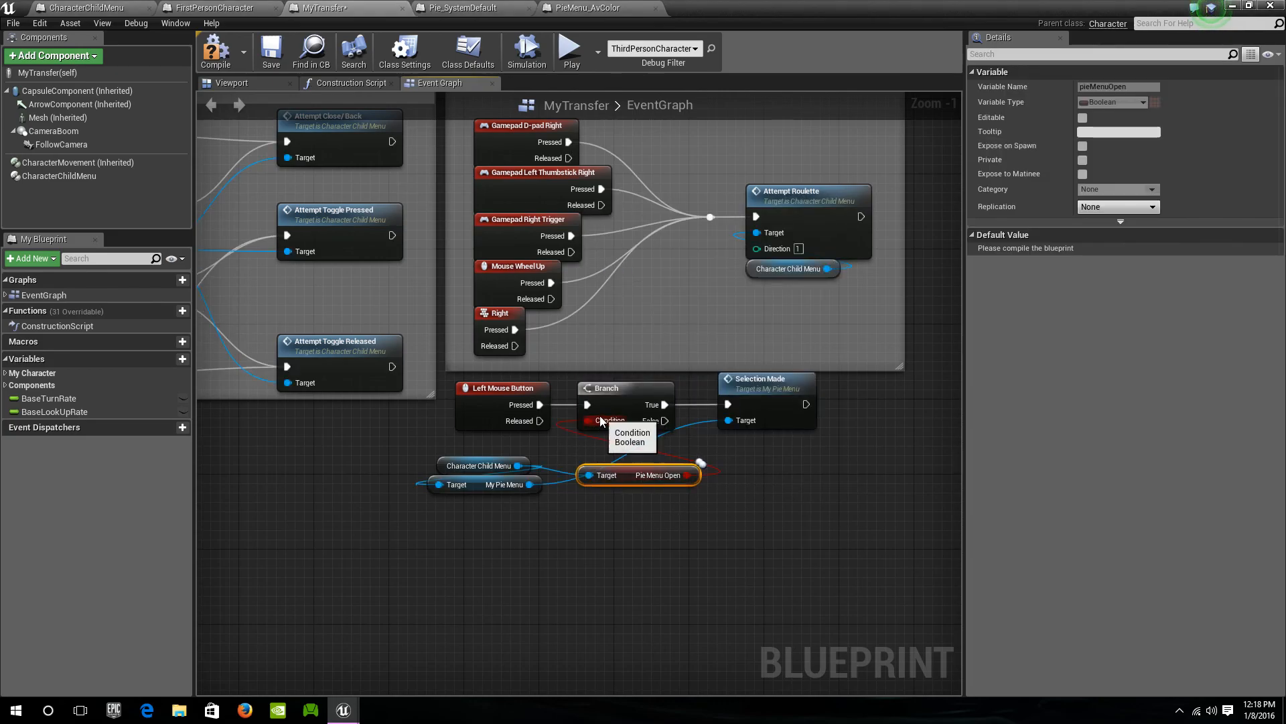
click(215, 50)
click(271, 50)
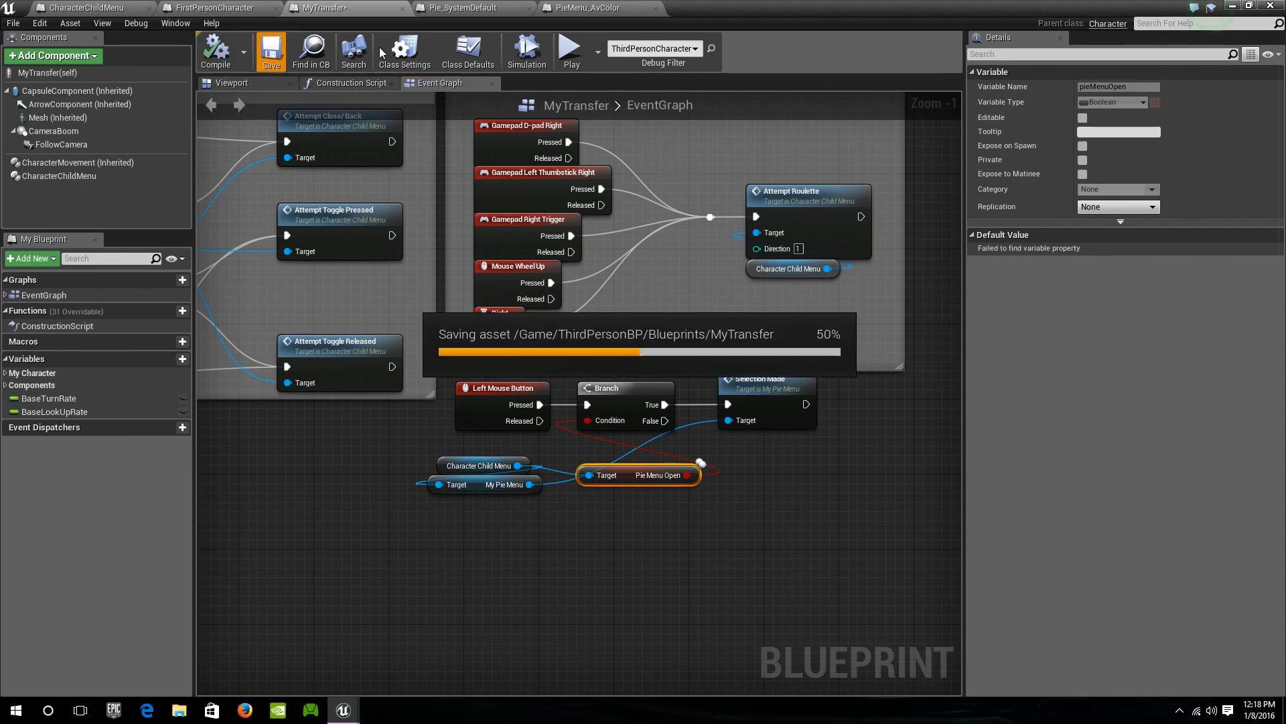
Play the level, open the radial menu and select Avatar Color to test the color submenu, ending the session
click(1233, 7)
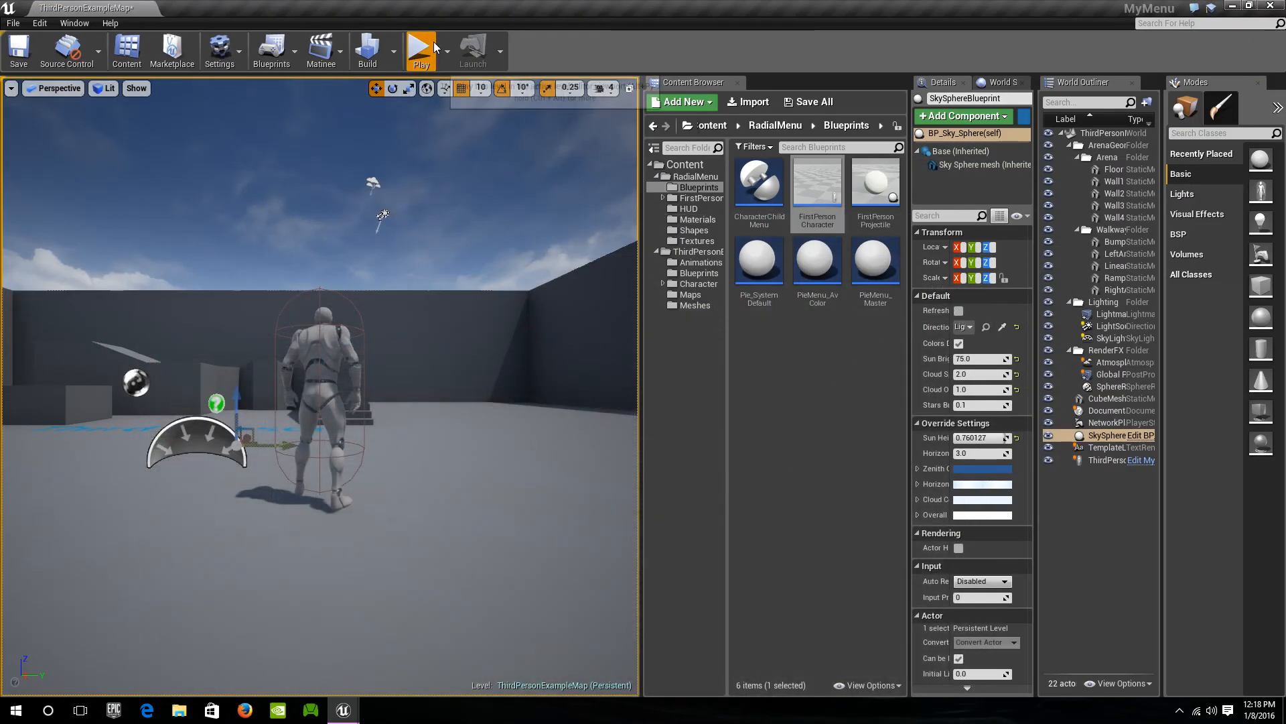
key(q)
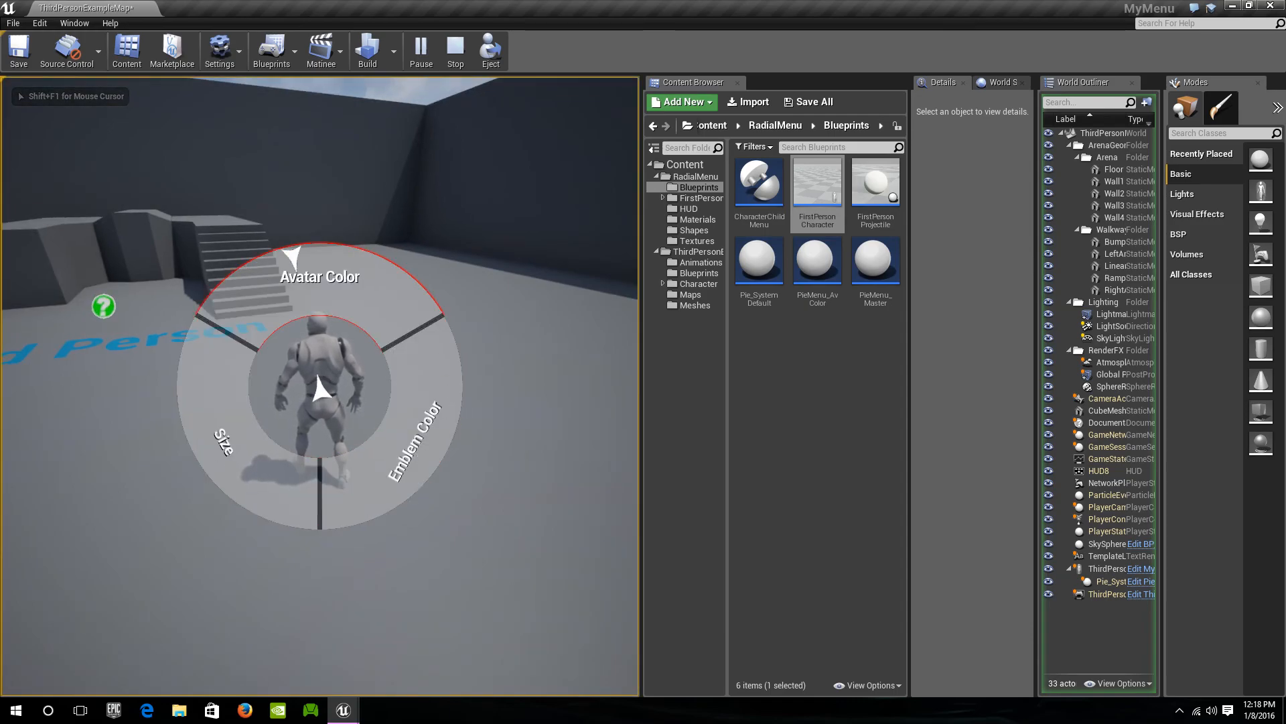
click(293, 257)
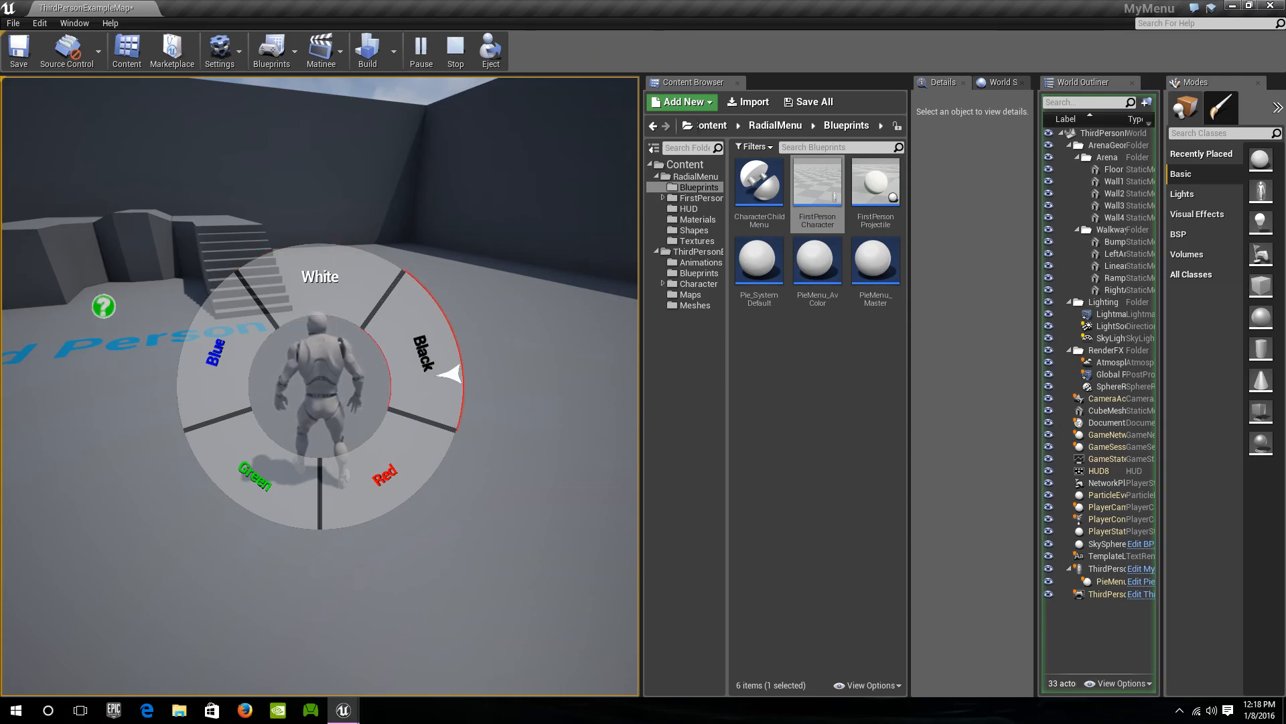
key(Escape)
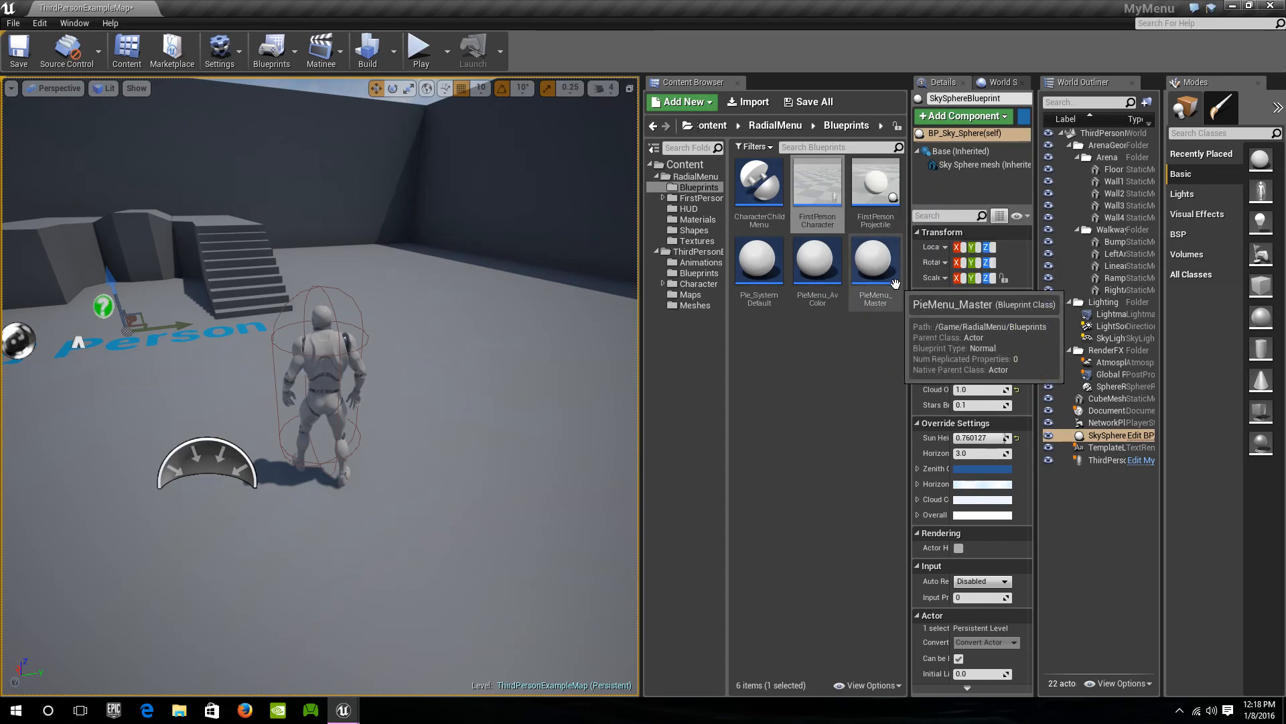
Select ThirdPersonCharacter in the level, locate the first material of its mesh and open M_UE4Man_Body for editing
mouse_move(365, 335)
right_down()
mouse_move(515, 355)
mouse_move(382, 335)
right_up()
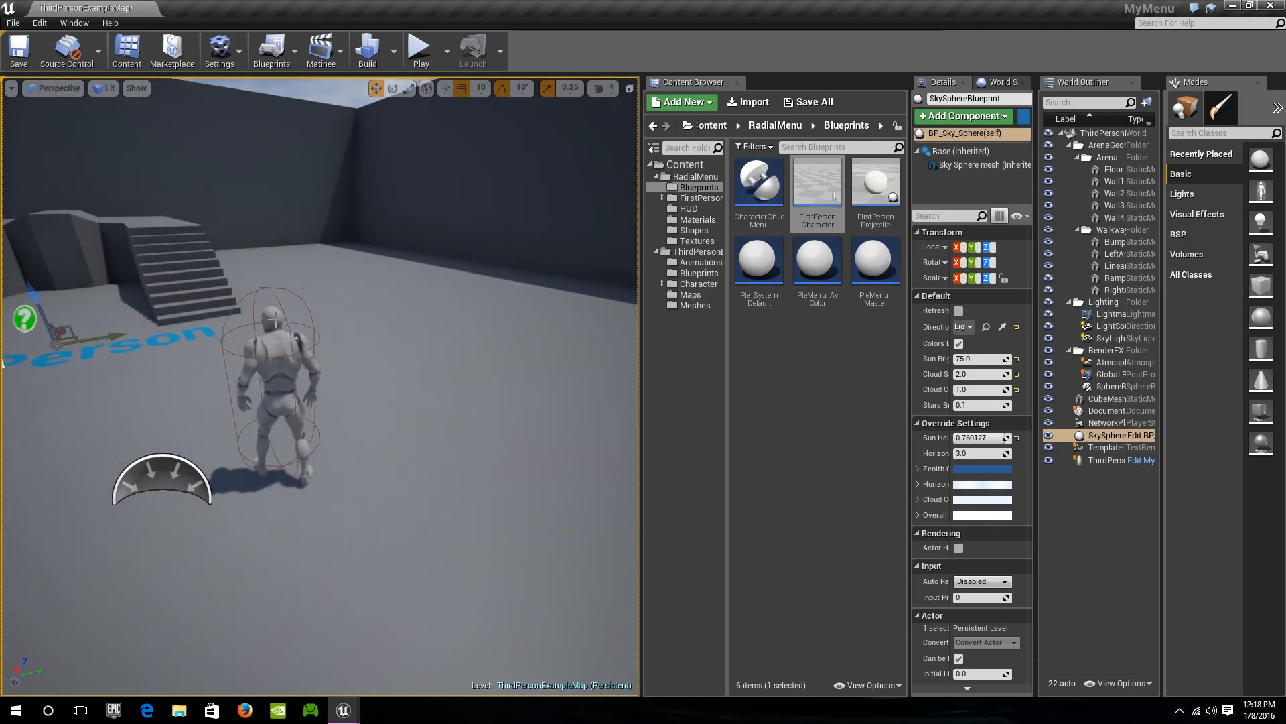
click(285, 368)
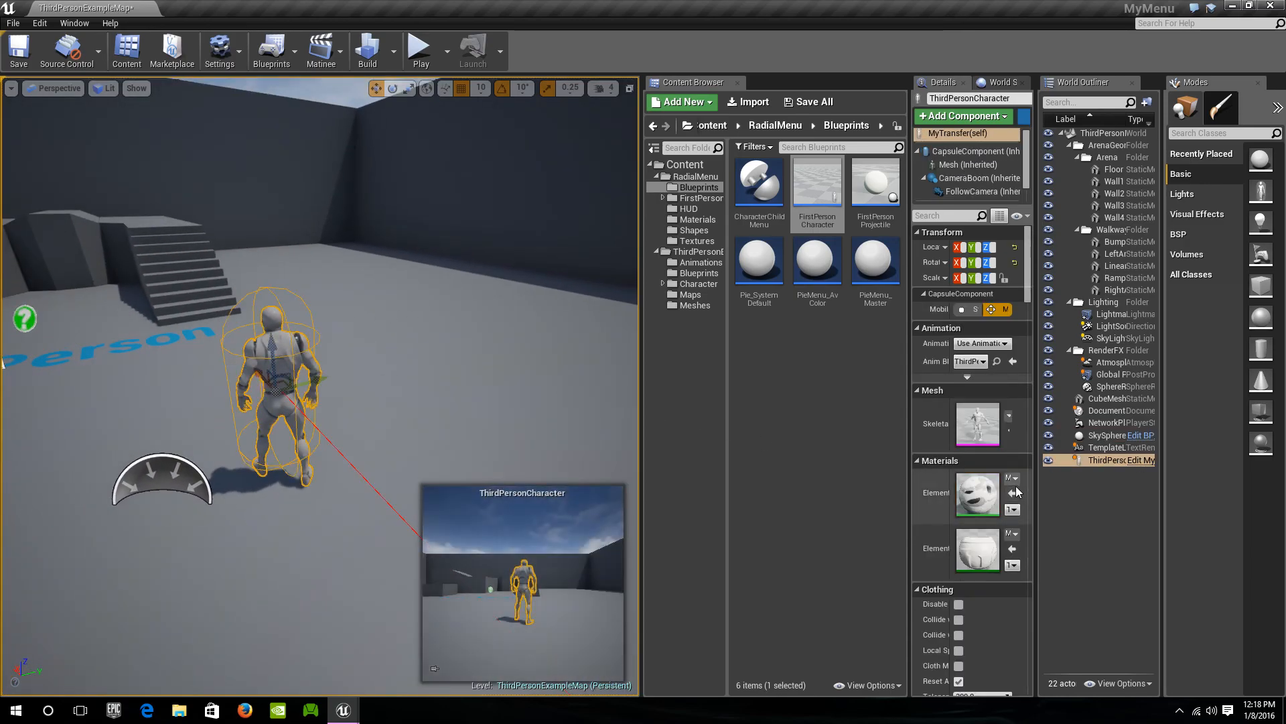
drag(1038, 496, 1070, 496)
click(1039, 493)
double_click(808, 183)
Locate the BodyColor vector parameter in the M_UE4Man_Body graph and open its color for editing
scroll(603, 273, down, 5)
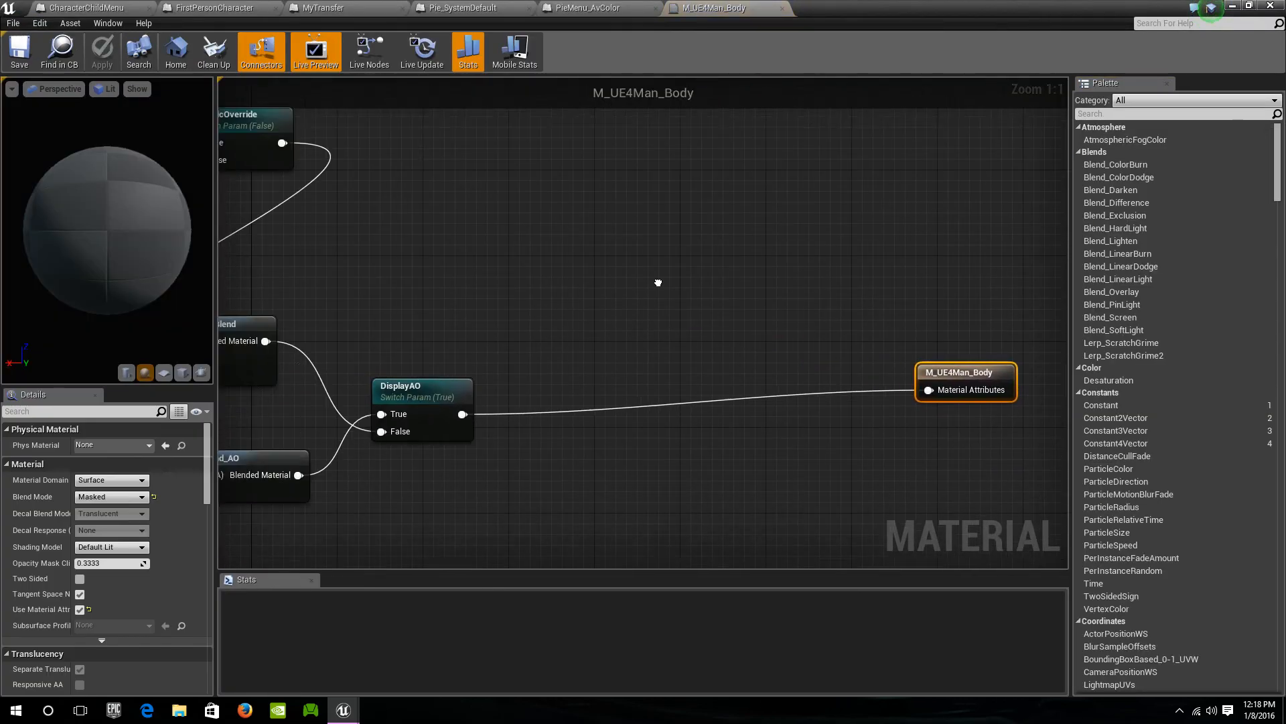
scroll(420, 280, up, 4)
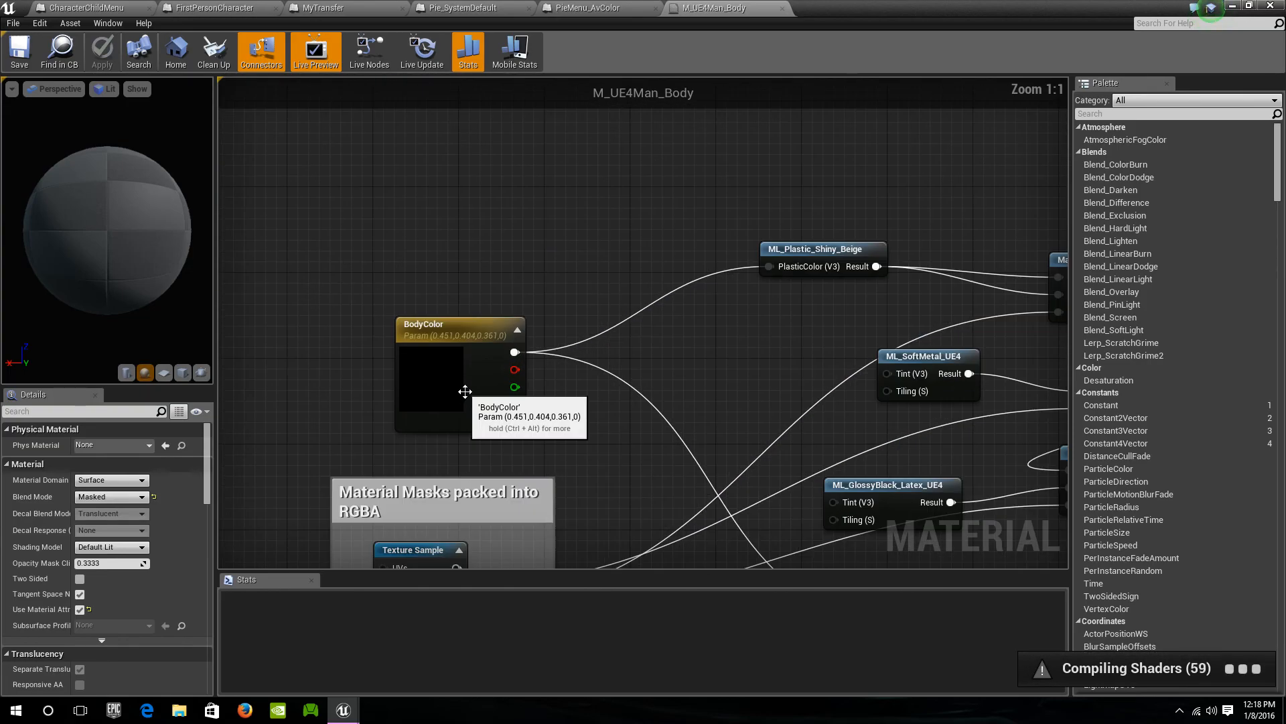
click(483, 396)
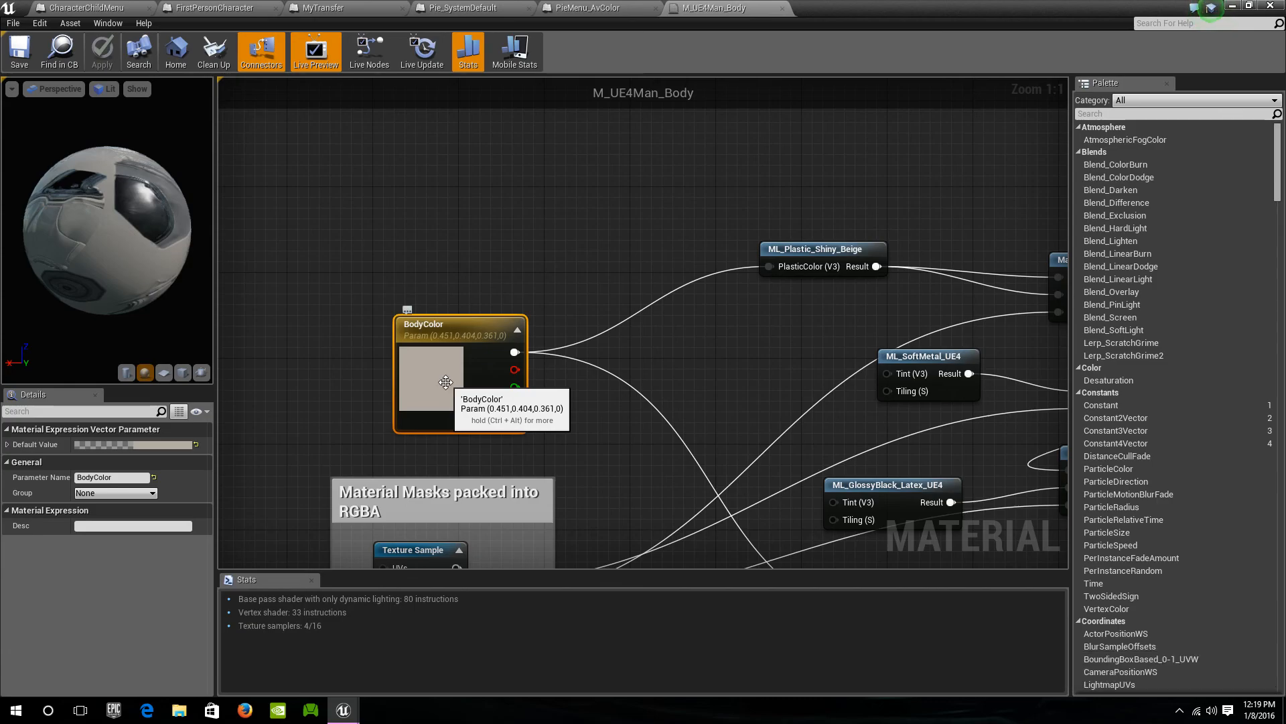
double_click(445, 382)
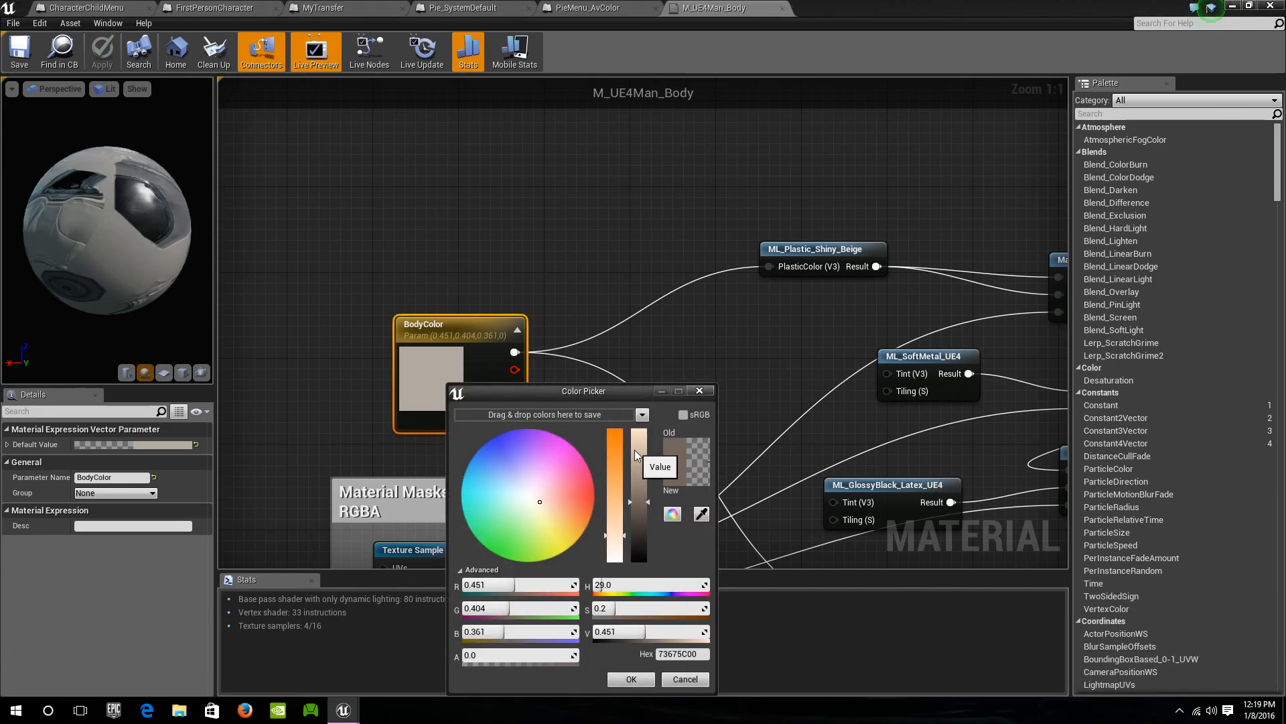
Set the BodyColor parameter's default color to pure white, with R, G, B and A all at 1
drag(635, 454, 641, 397)
click(633, 674)
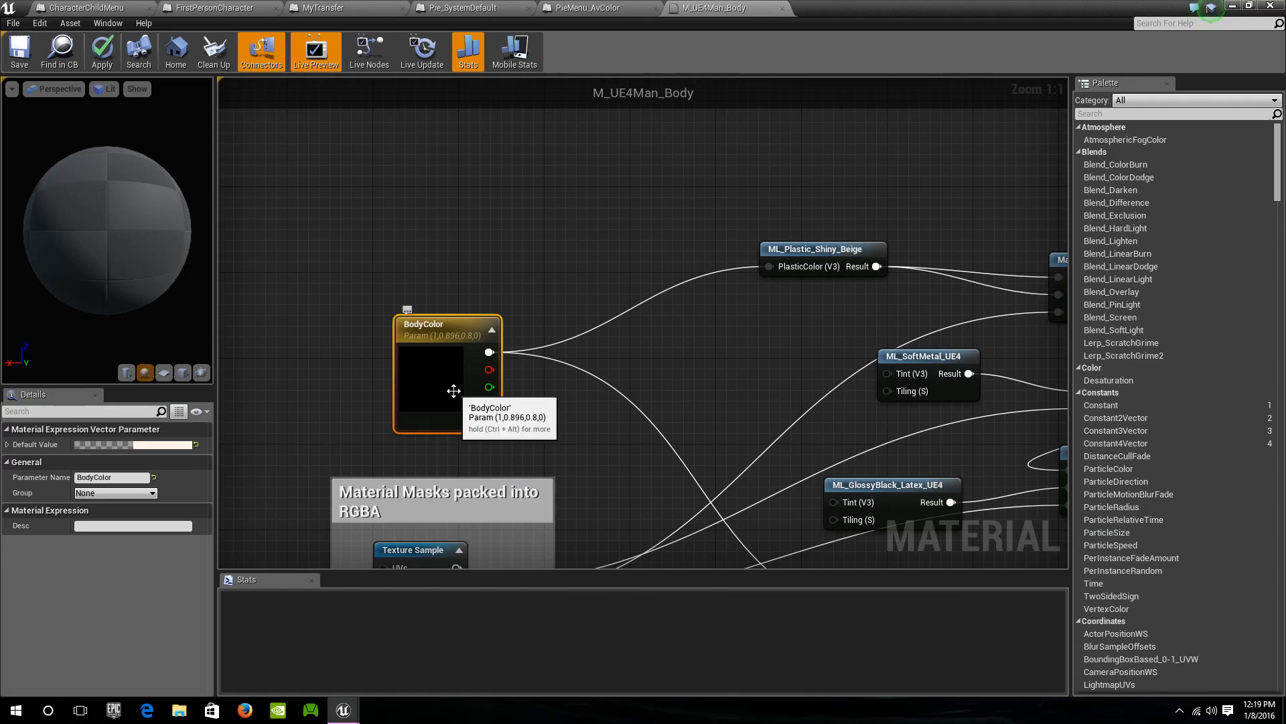
double_click(453, 390)
click(496, 615)
text(1)
key(Tab)
text(1)
key(Tab)
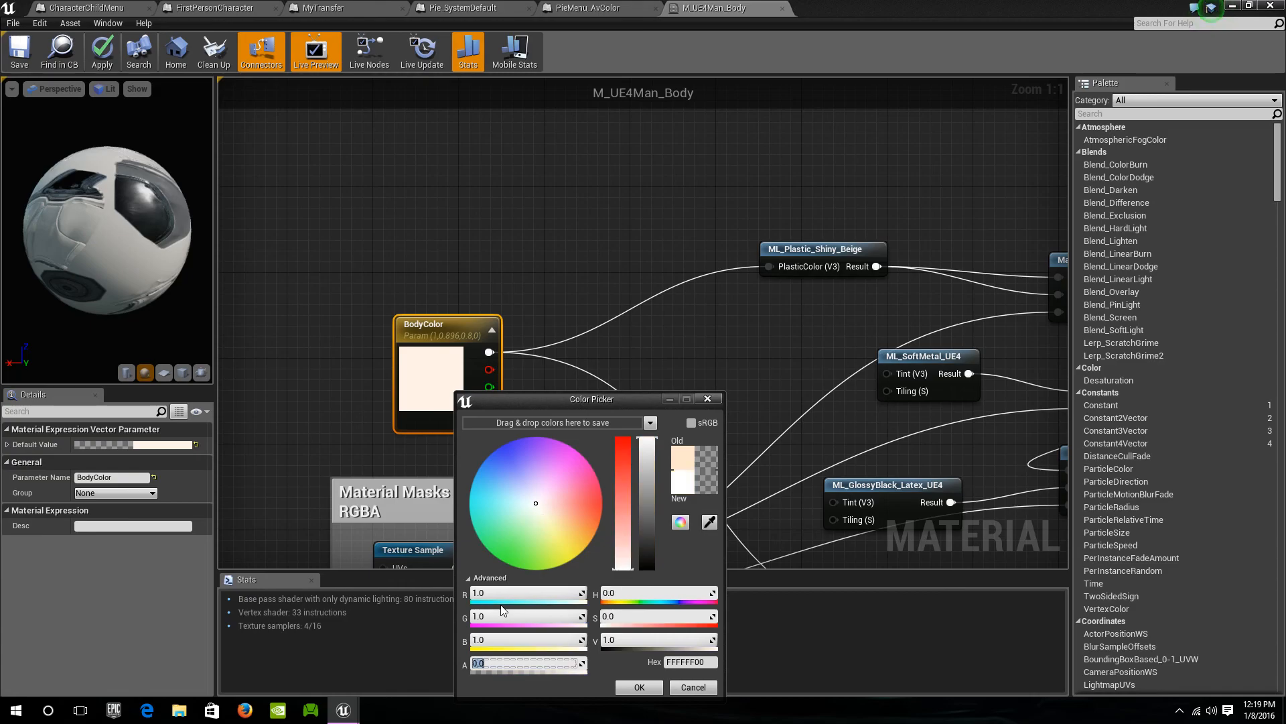
text(1)
key(Return)
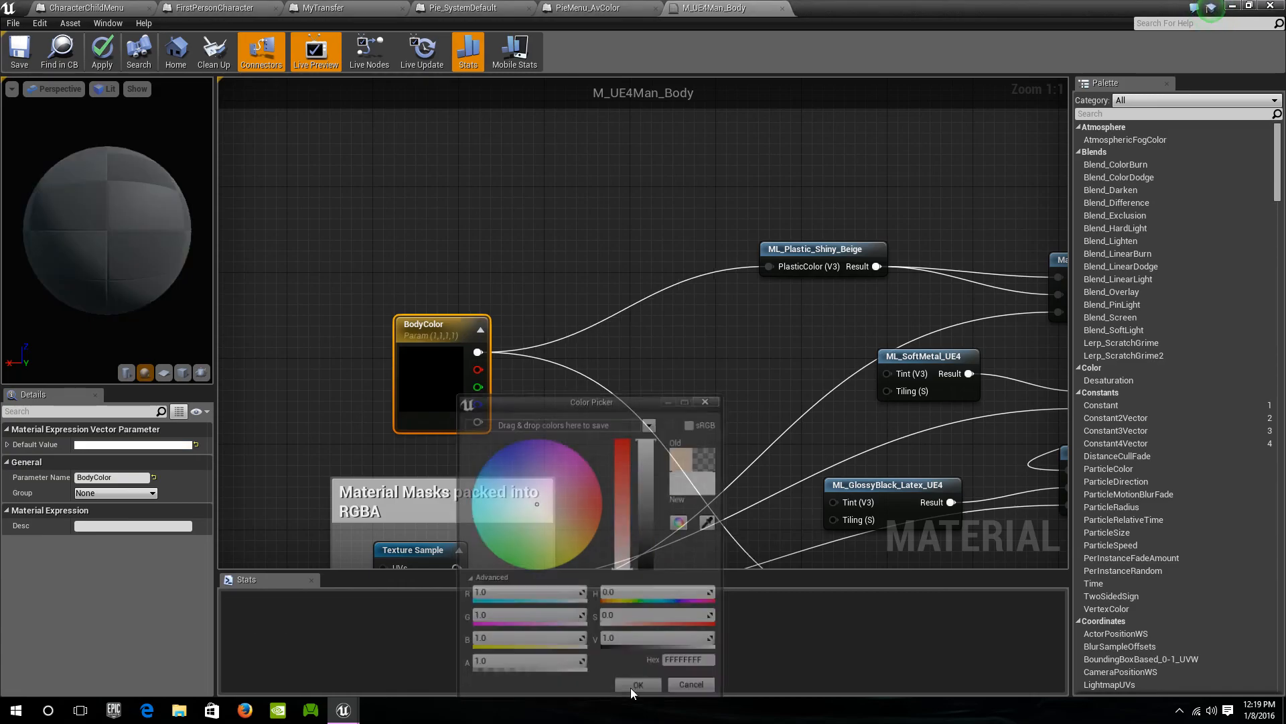
click(630, 687)
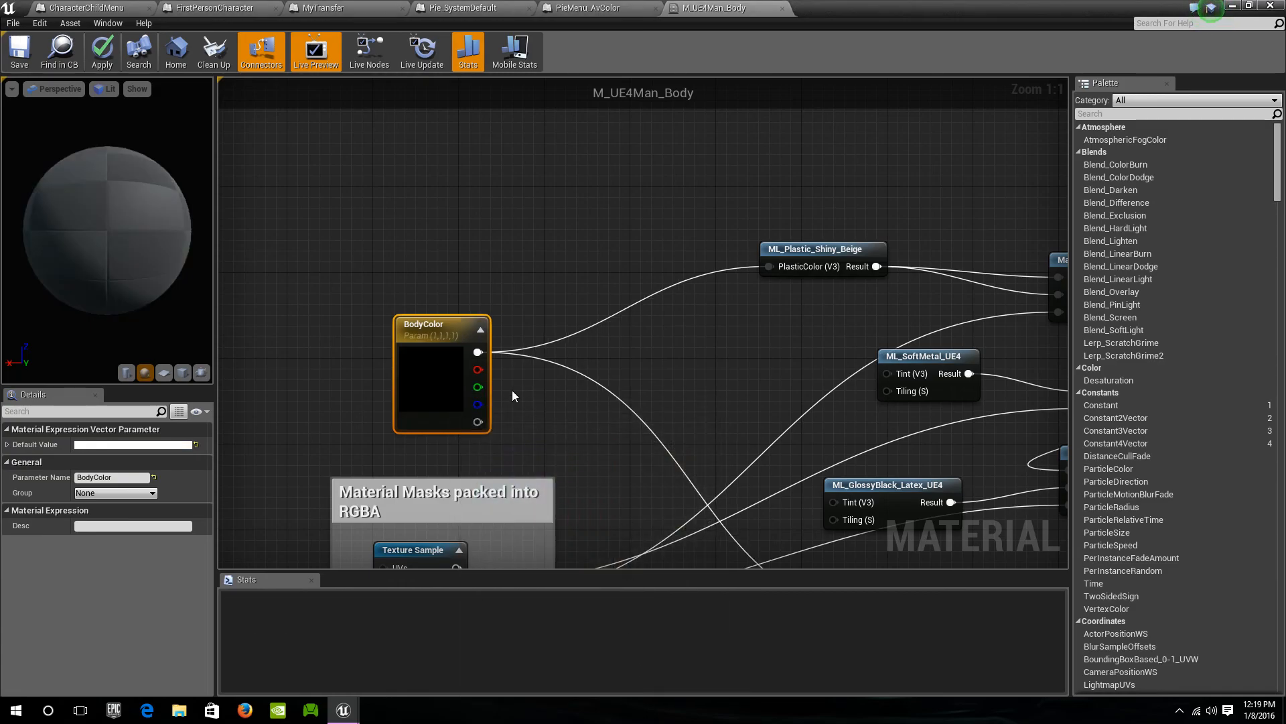
Save the M_UE4Man_Body material and select the text of the BodyColor parameter name
click(137, 477)
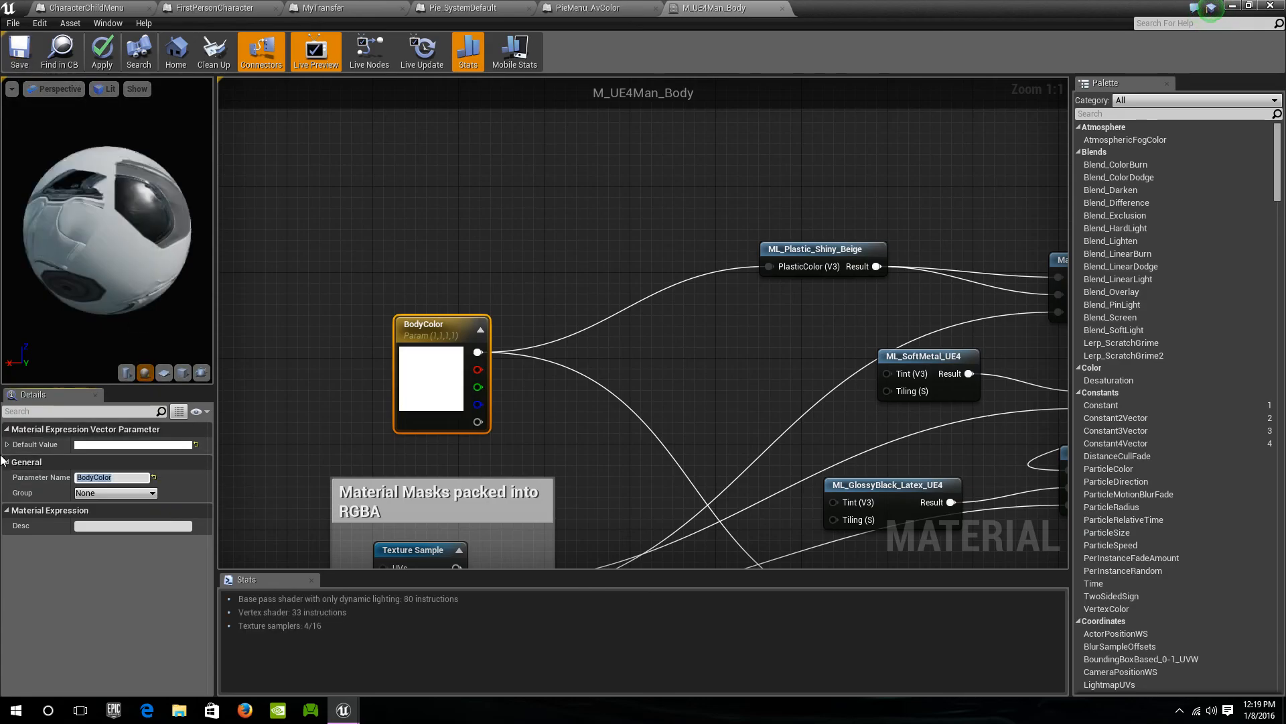
click(19, 51)
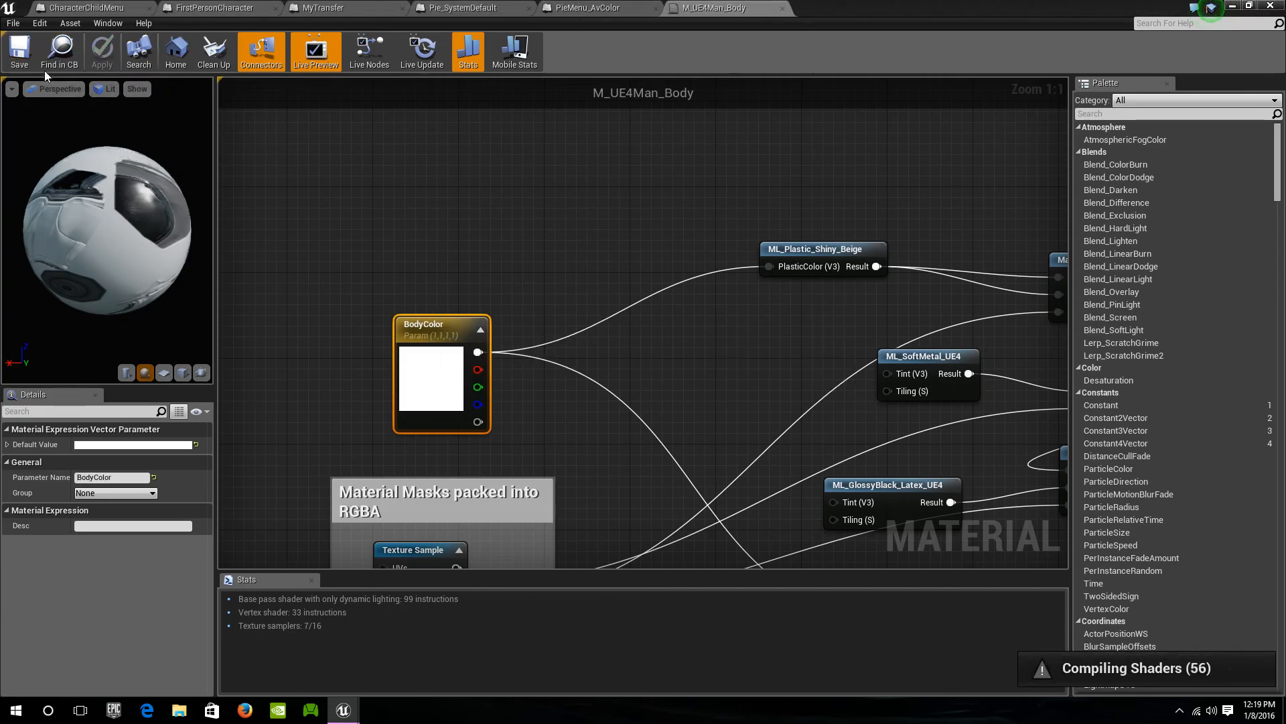
click(110, 477)
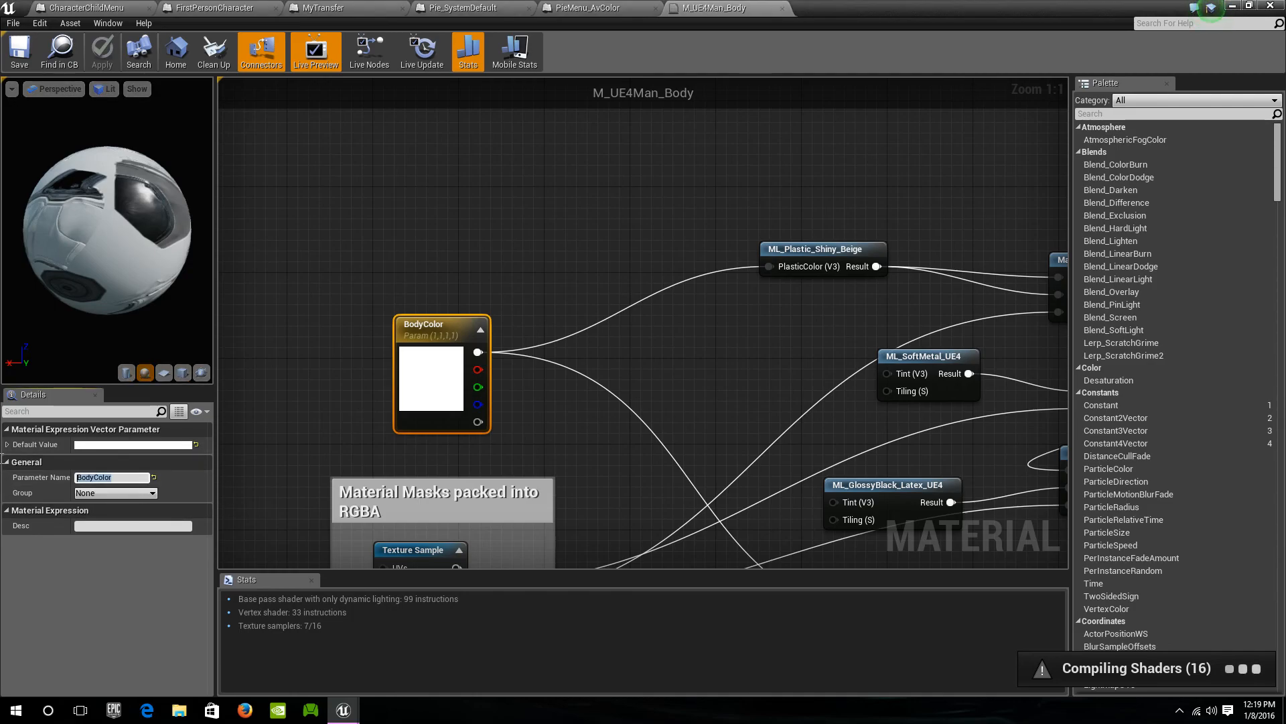
Open the construction script of the MyTransfer blueprint
click(296, 9)
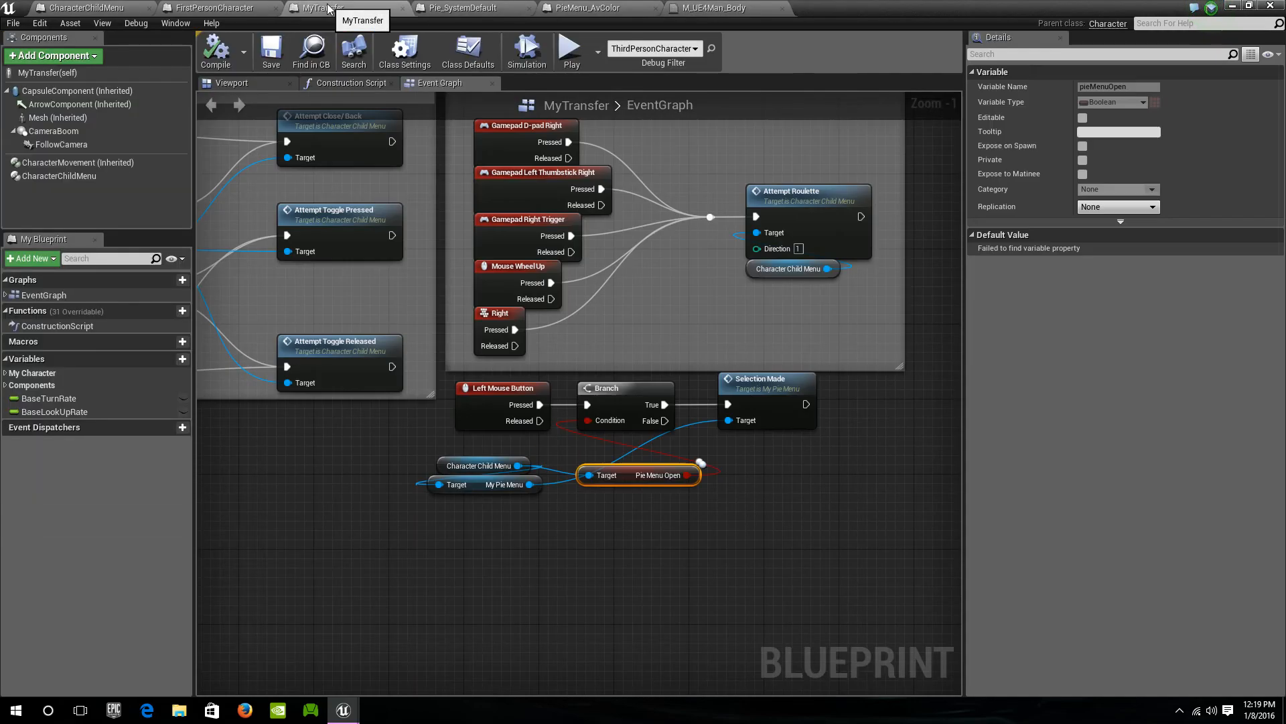
click(342, 84)
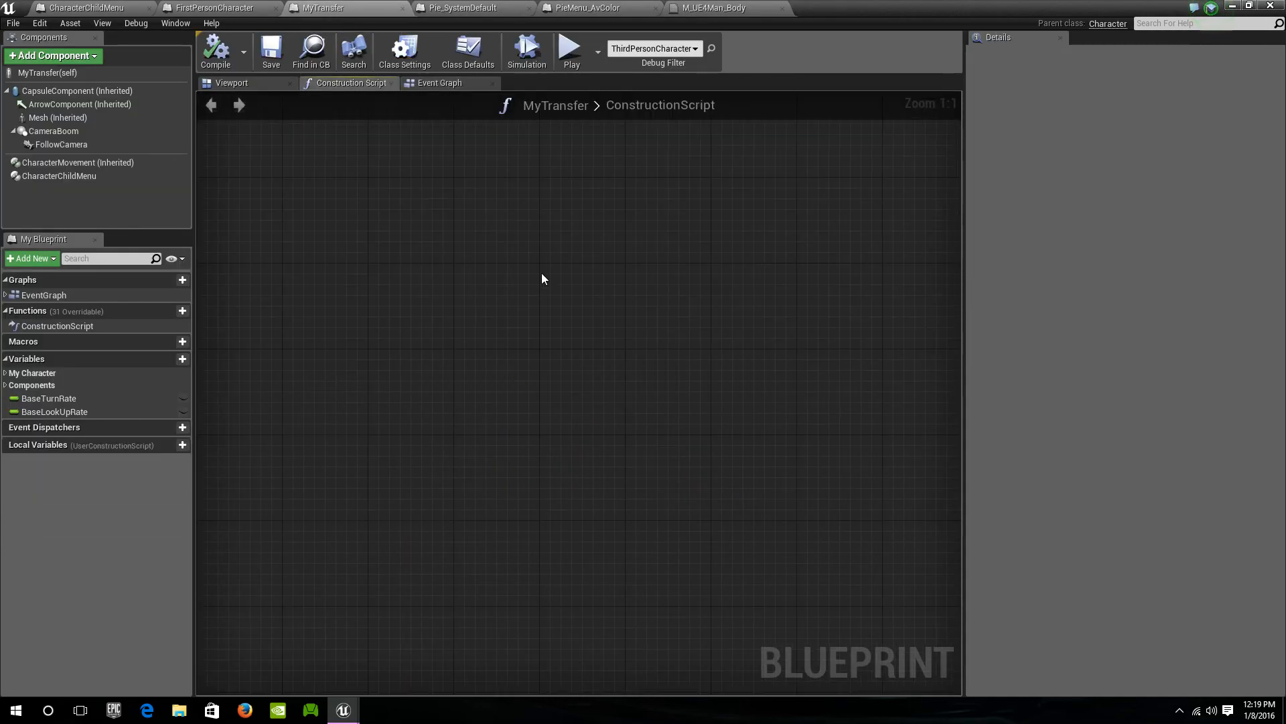
drag(415, 299, 581, 436)
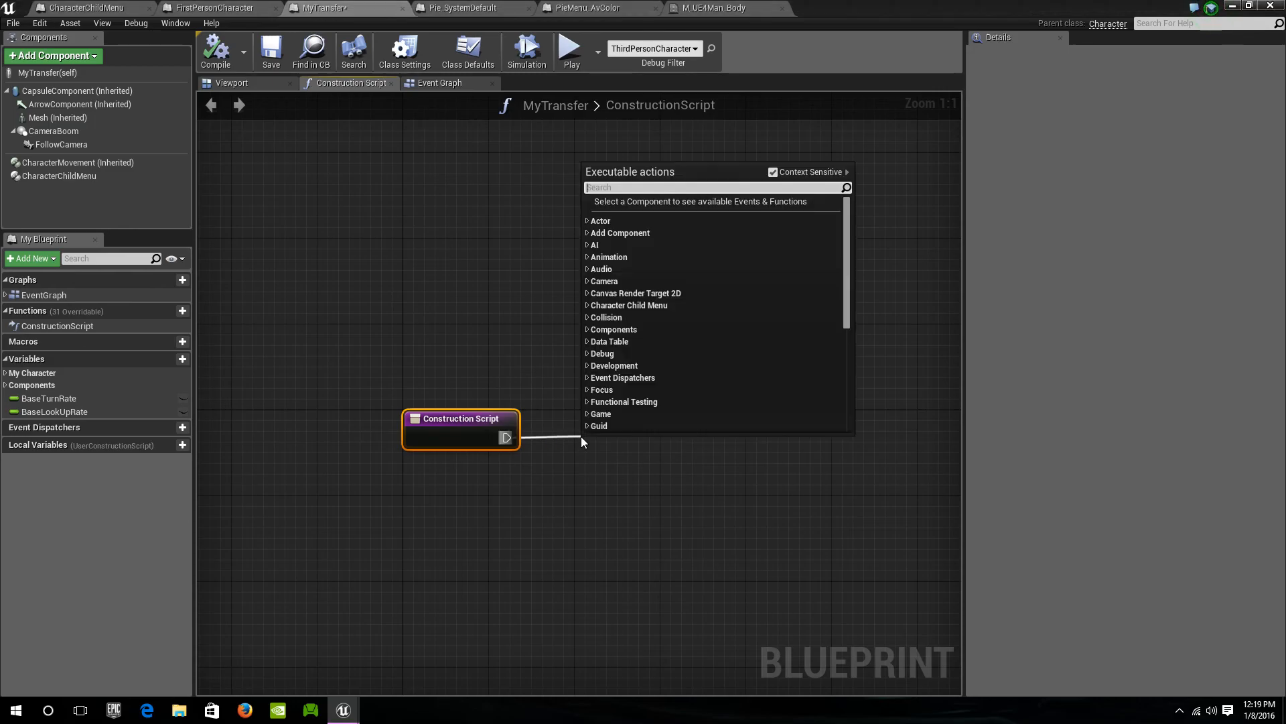
text(mat)
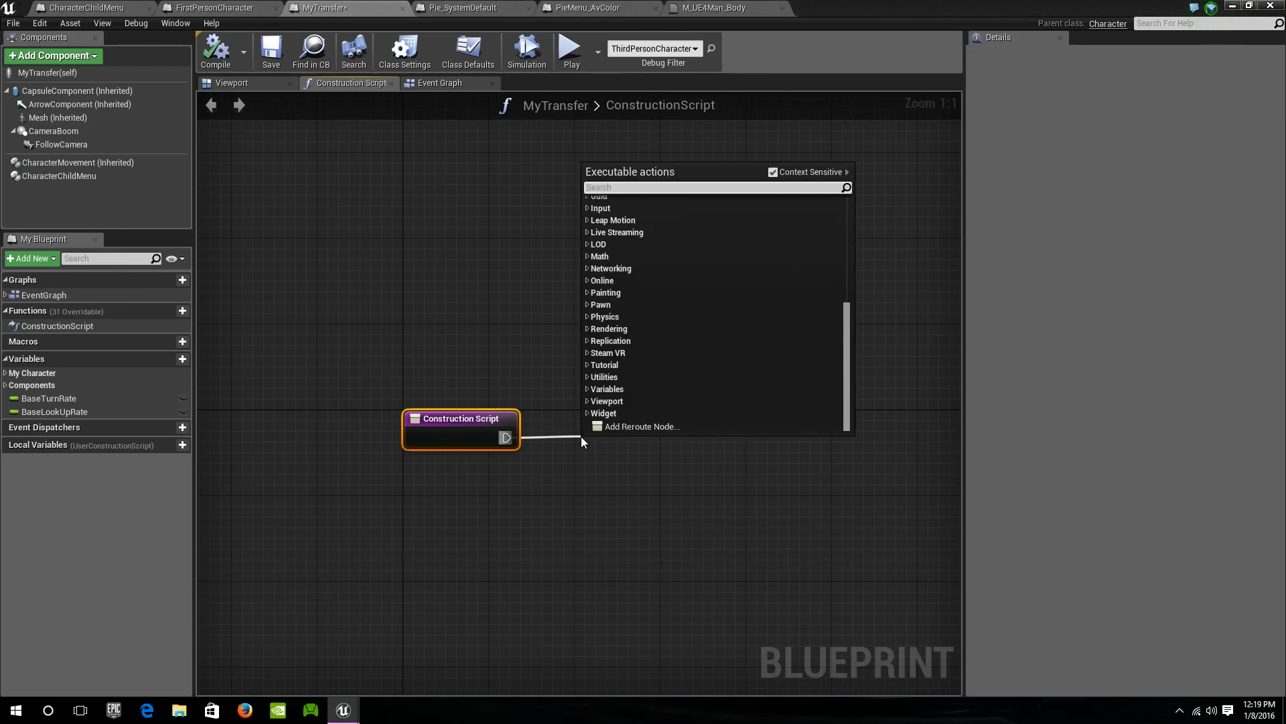
text(erial in)
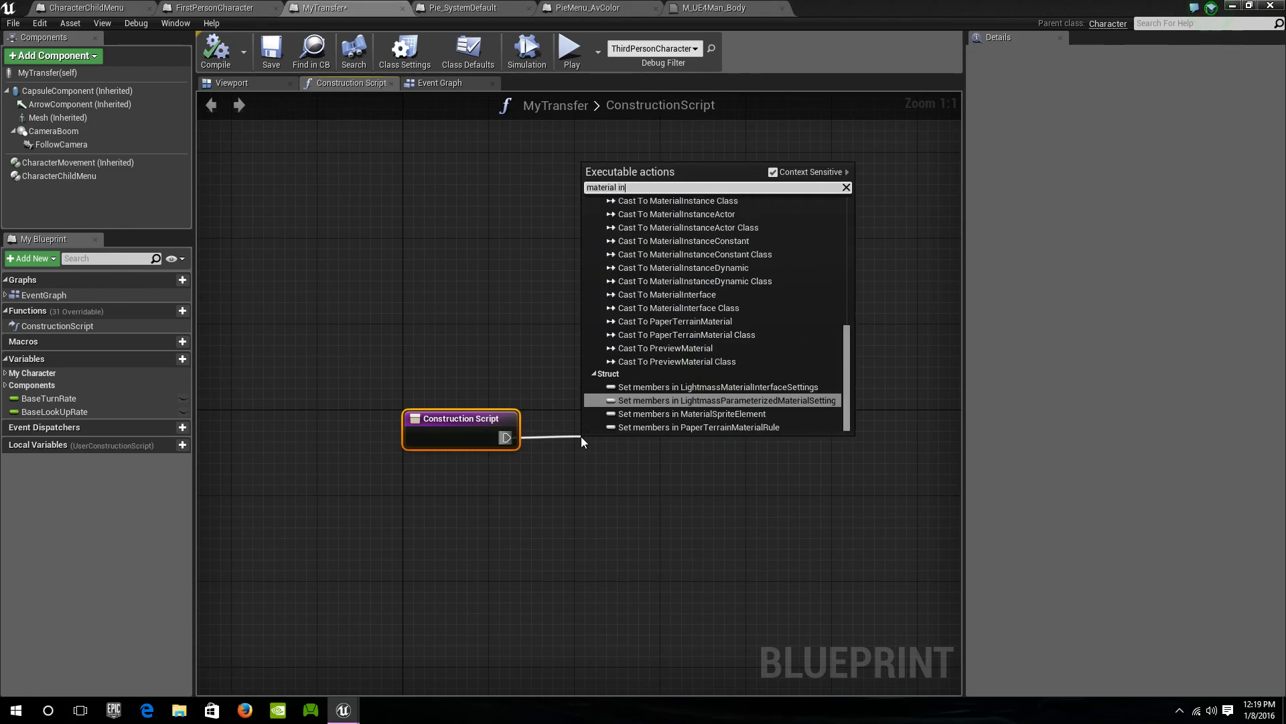
key(BackSpace)
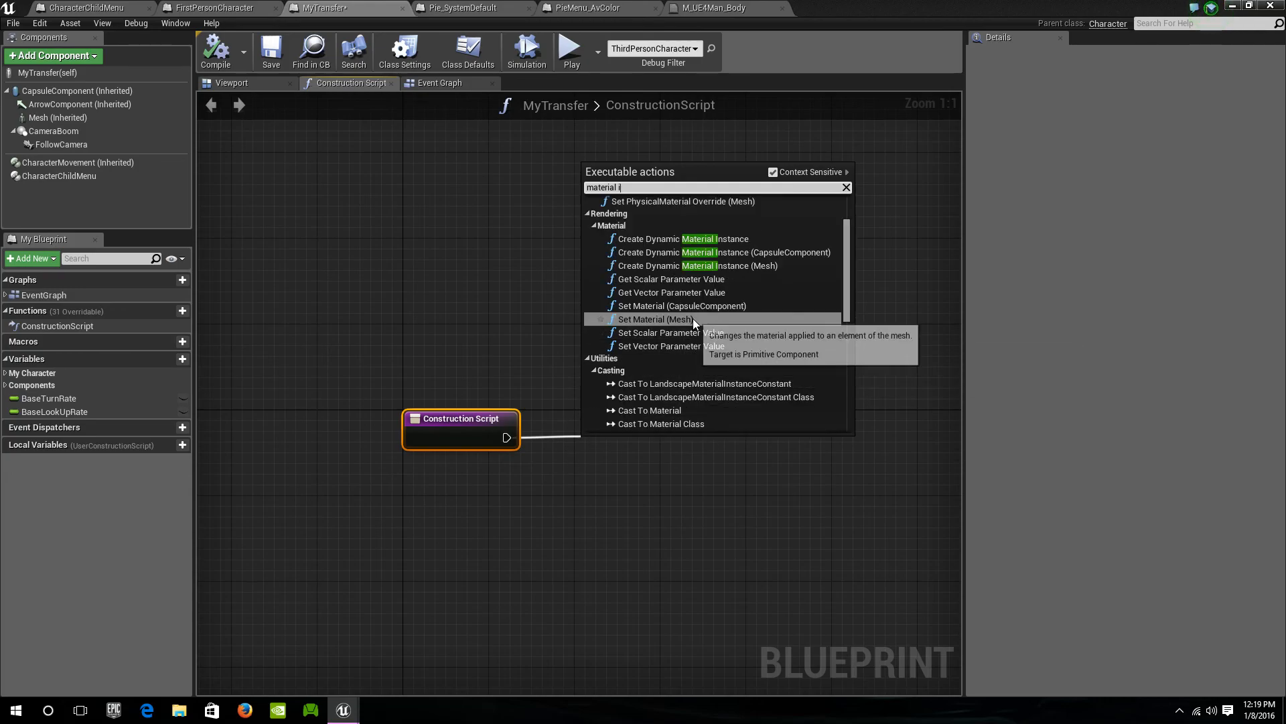
click(715, 239)
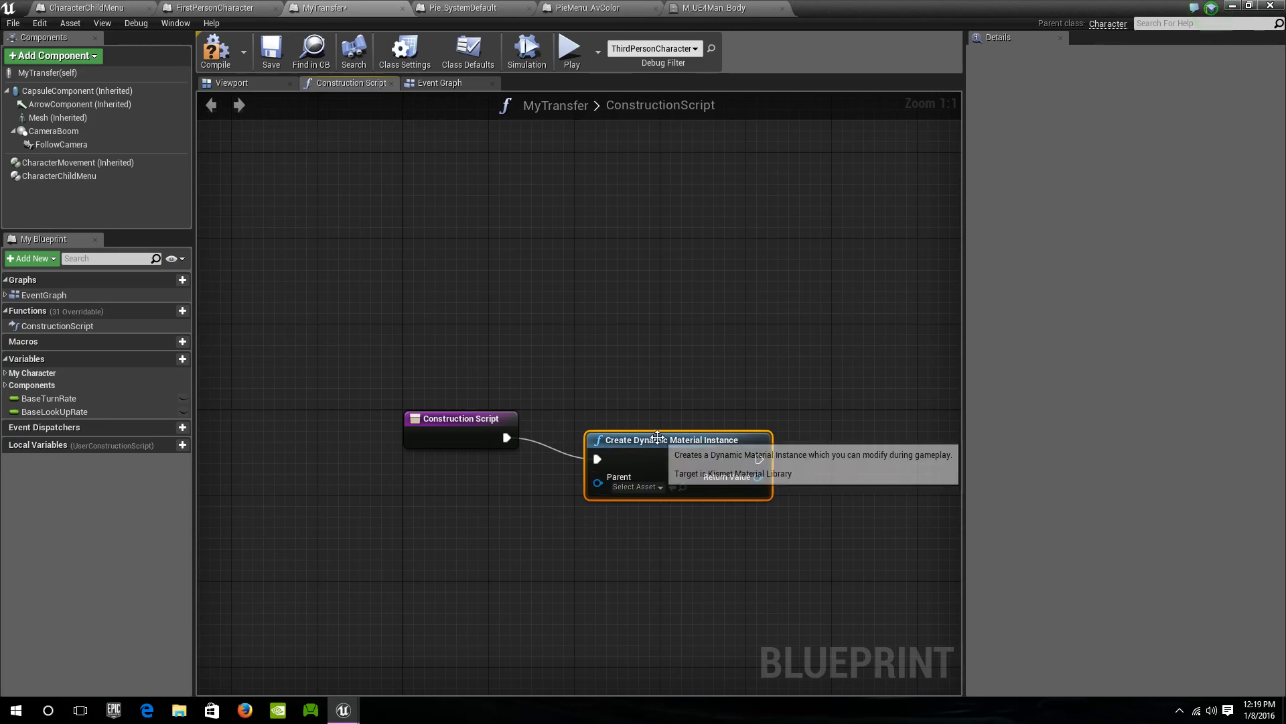
drag(652, 437, 641, 415)
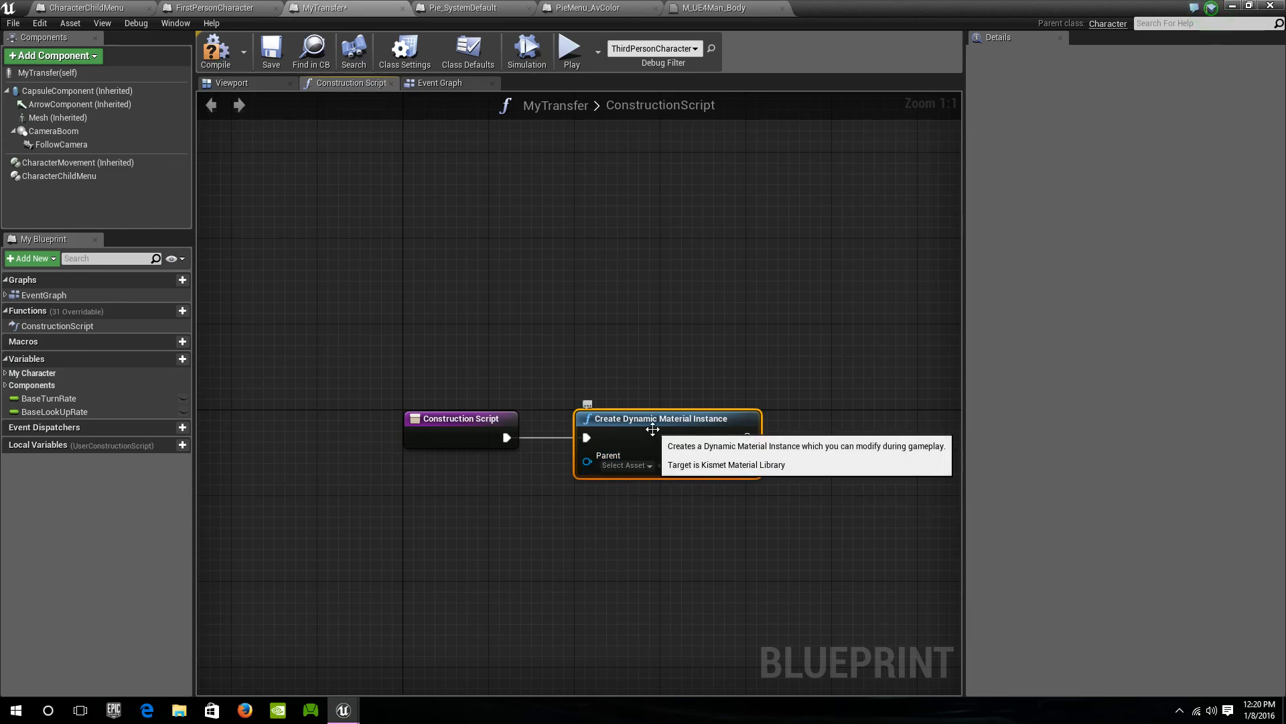
key(Delete)
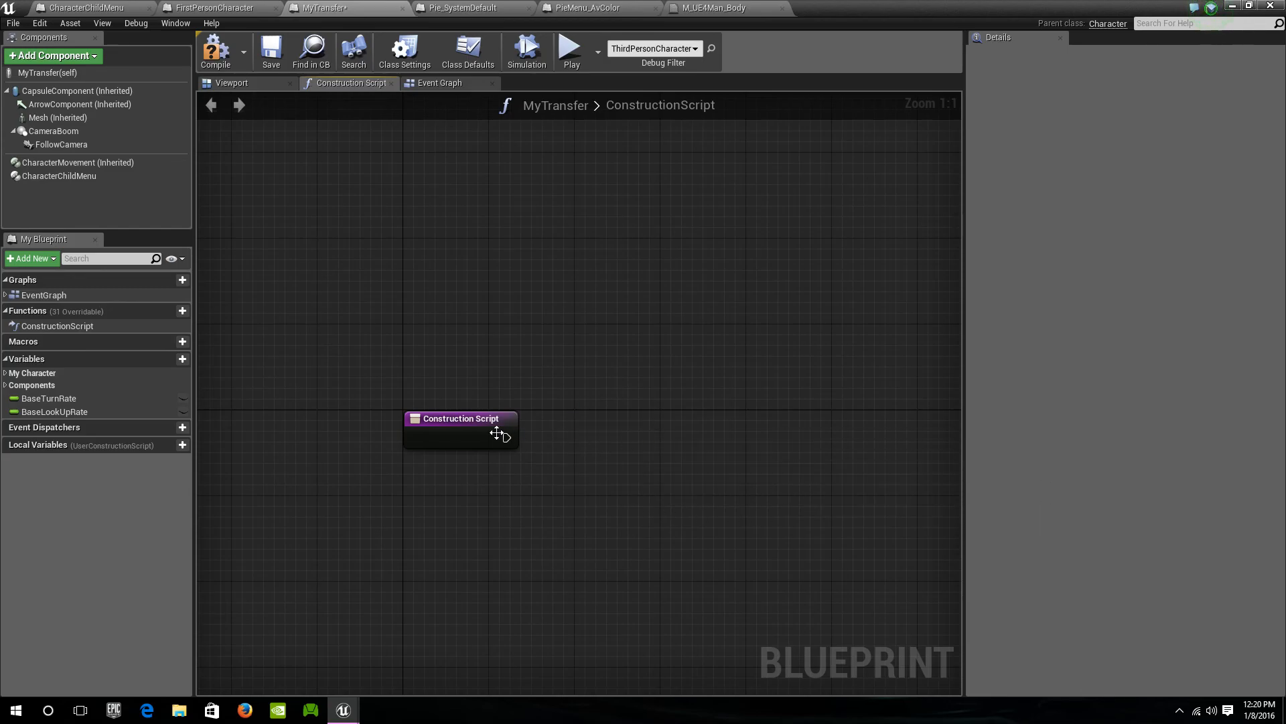
Add a Create Dynamic Material Instance (Mesh) node from the Construction Script's execution output and align it with that node
drag(507, 438, 569, 434)
text(material)
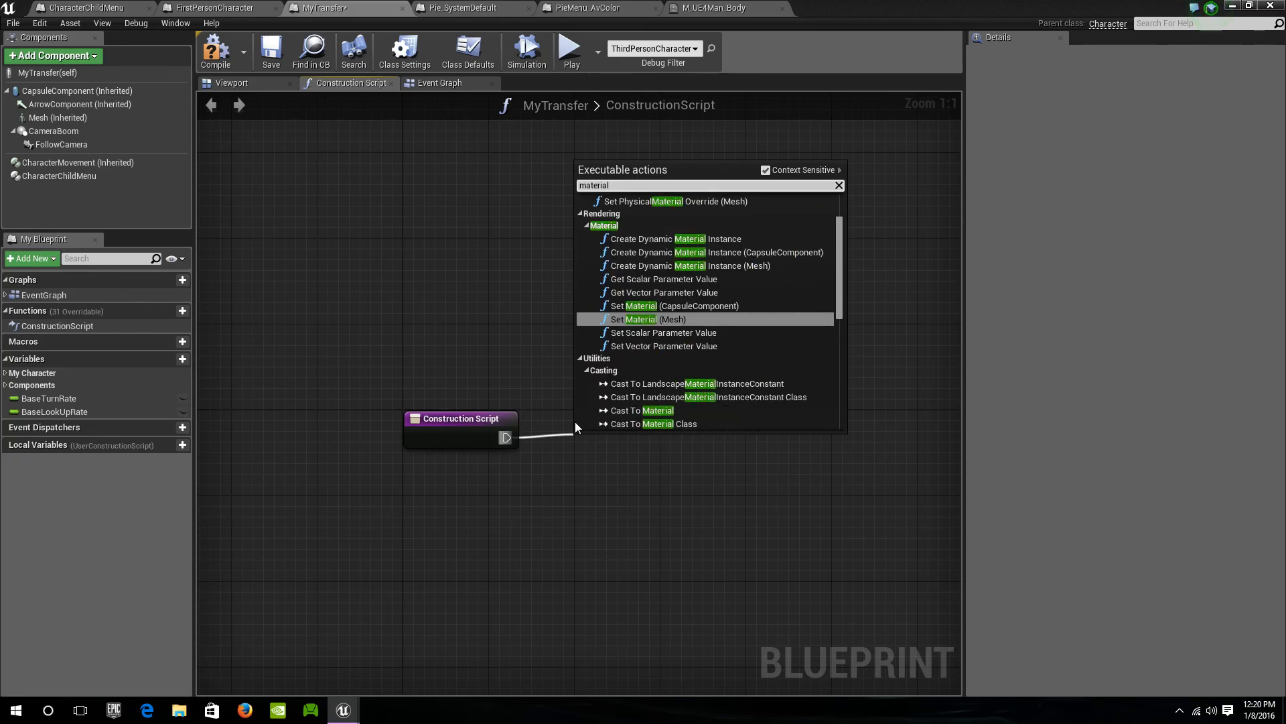
click(677, 271)
drag(653, 445, 657, 412)
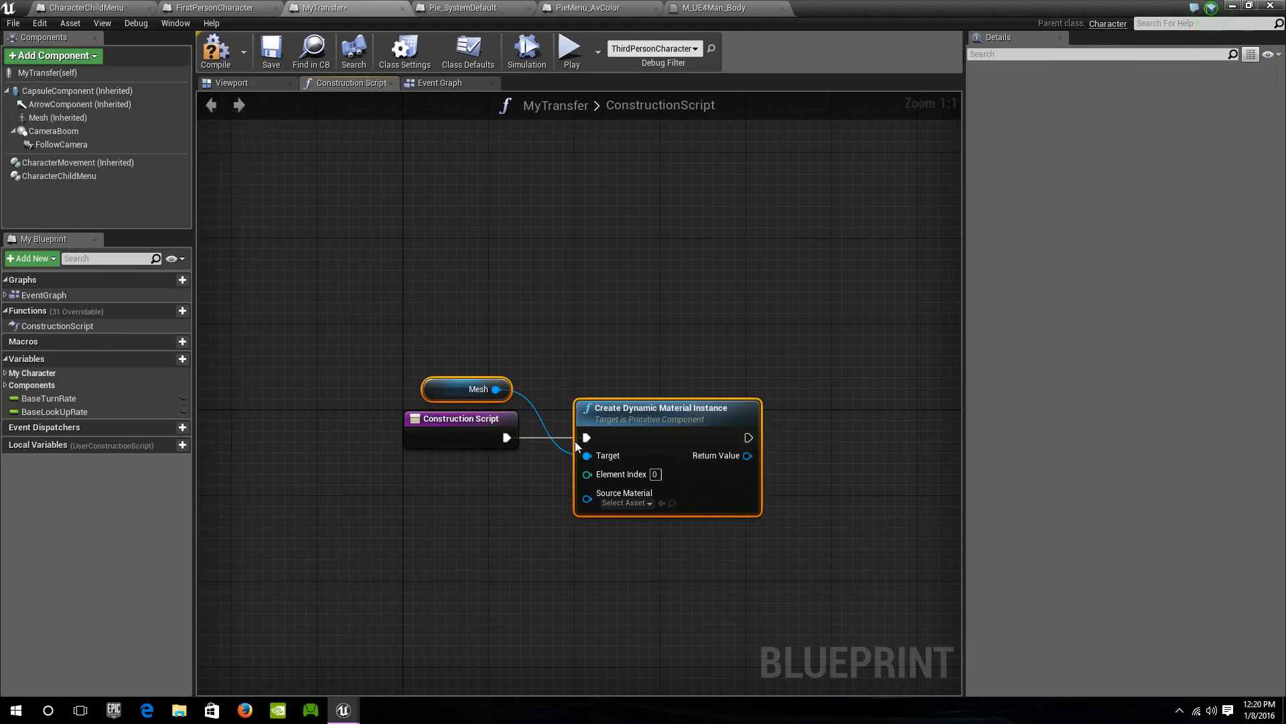
click(683, 410)
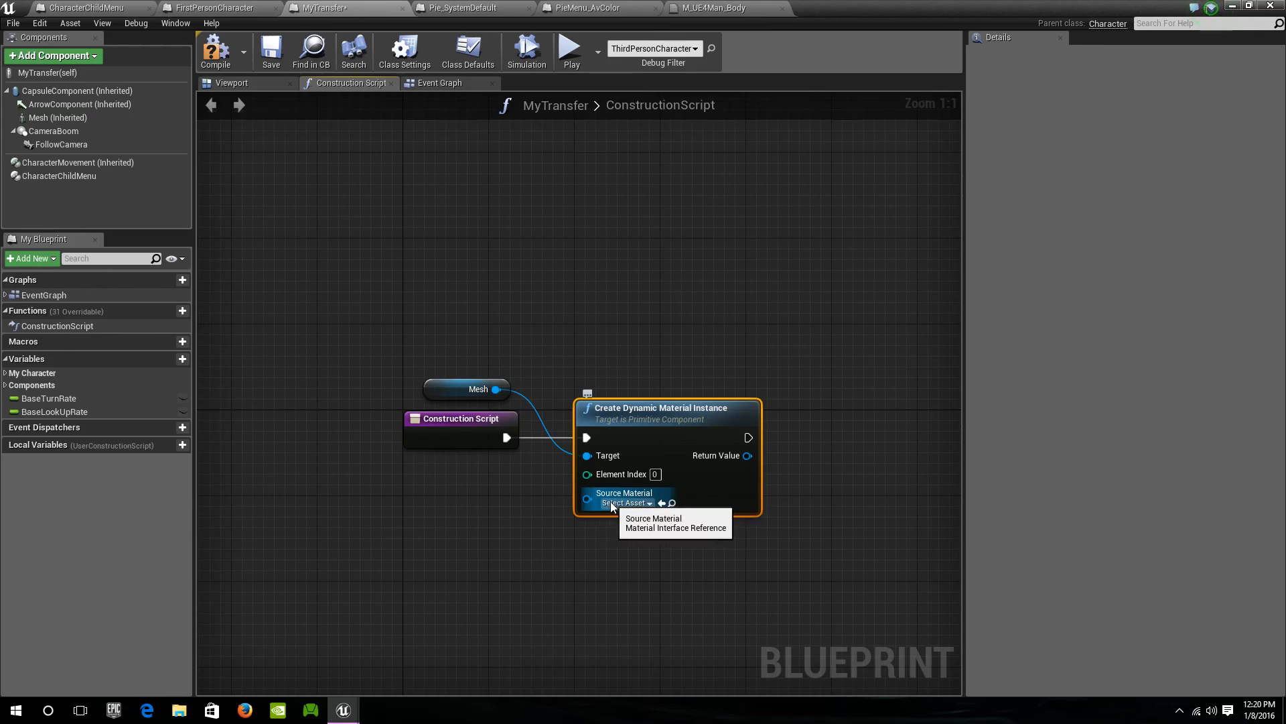
Feed the Source Material input from a new Get Material (Mesh) node placed below the Construction Script node
drag(593, 501, 493, 530)
text(get)
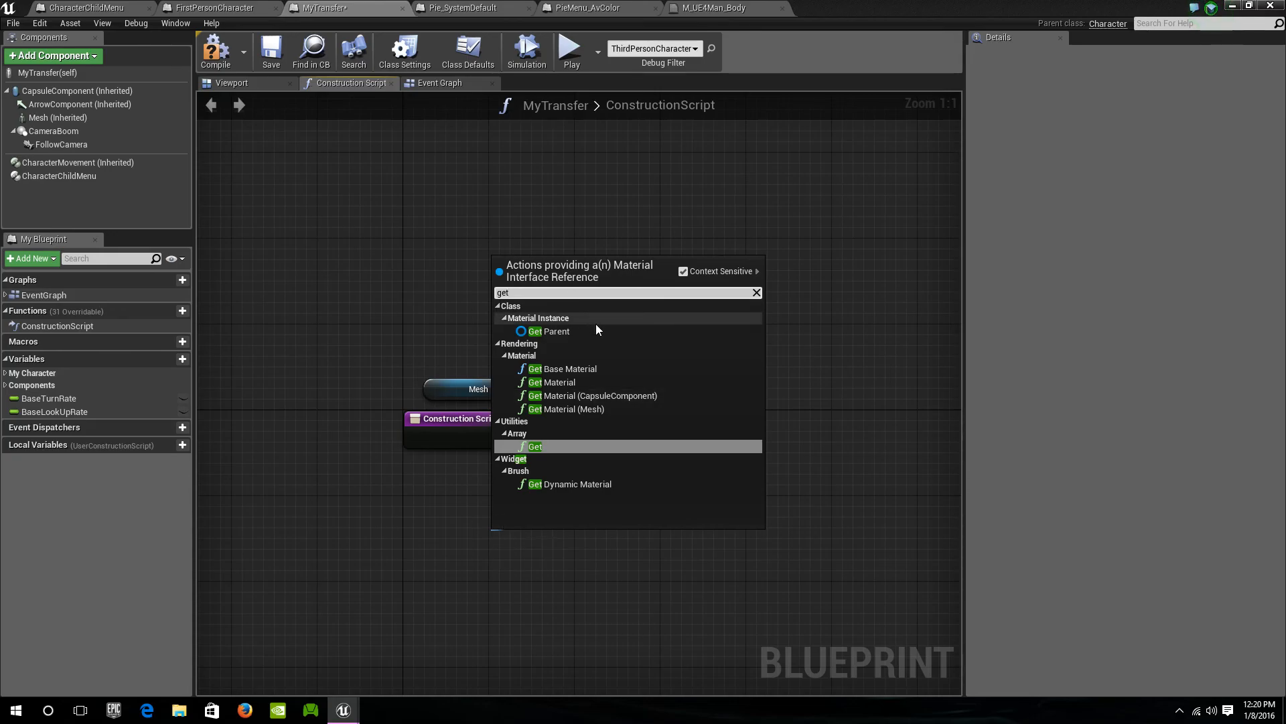
click(585, 410)
drag(550, 530, 492, 520)
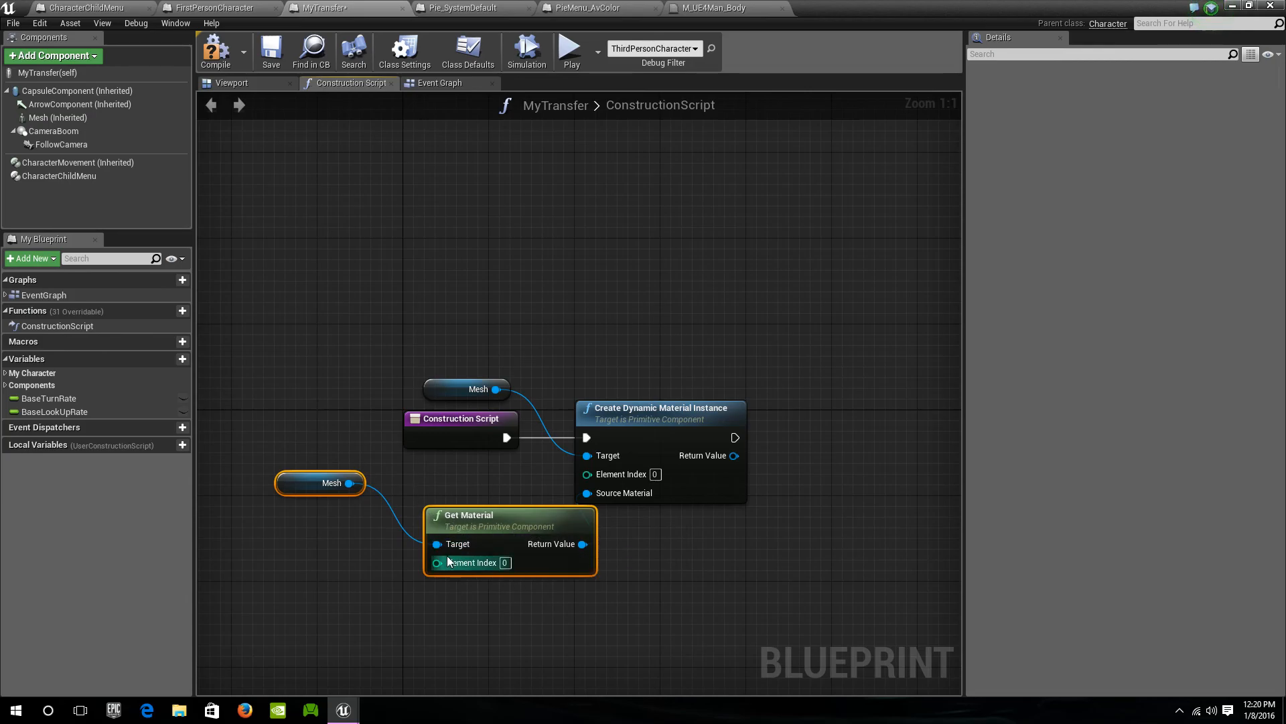
Link the Element Index inputs of Get Material and Create Dynamic Material Instance through a shared reroute node
drag(447, 560, 453, 476)
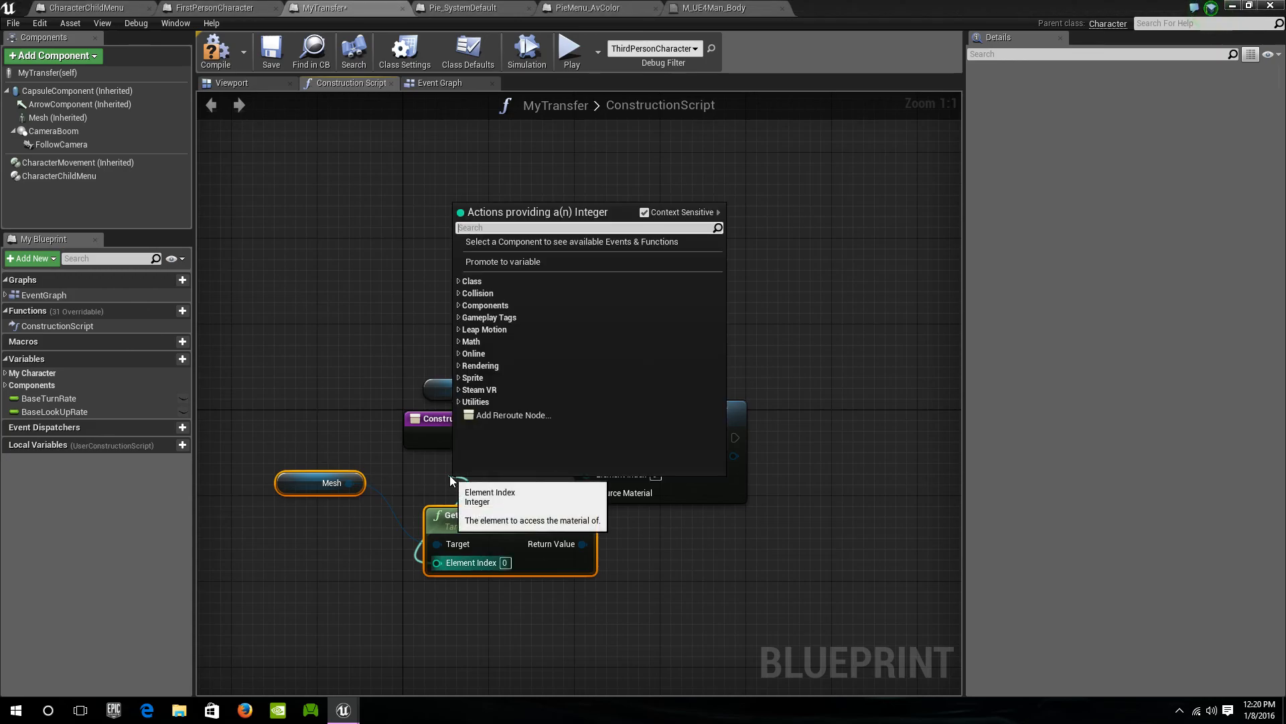
text(reroute)
key(Return)
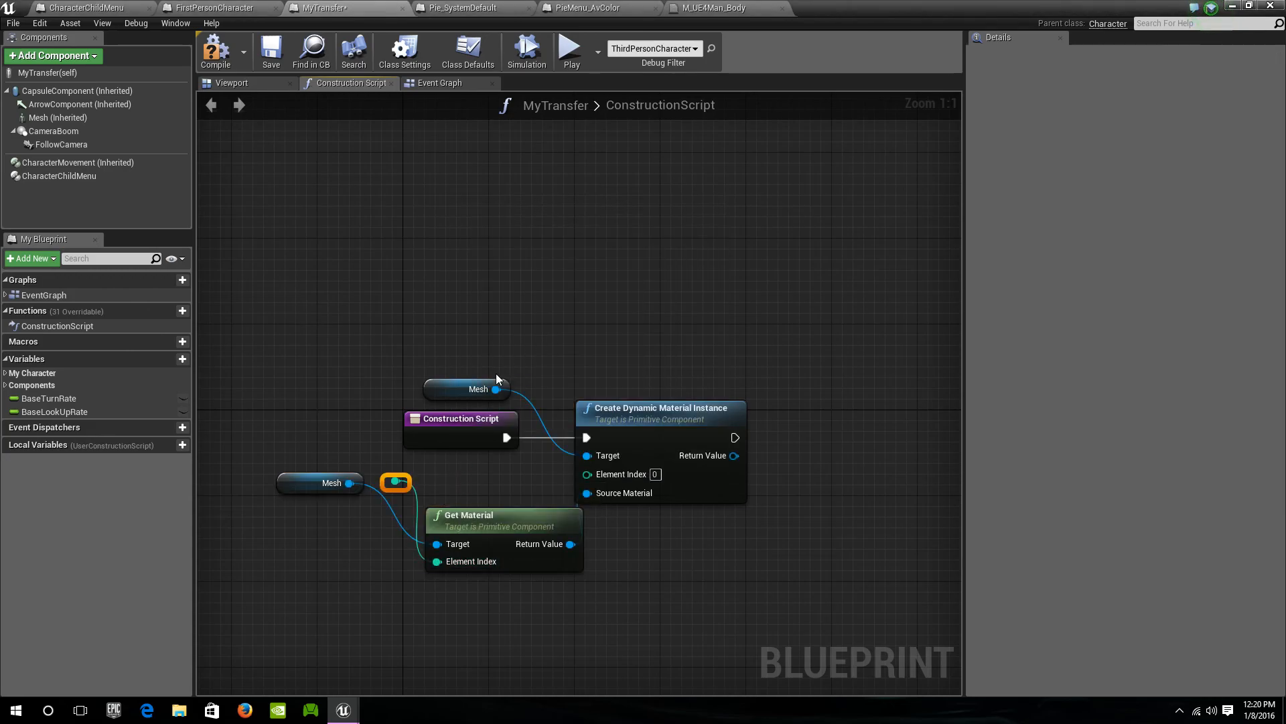
drag(405, 488, 617, 478)
Drive the Element Index reroute node from a new Make Literal Int node placed just above the lower Mesh node
drag(471, 471, 392, 469)
text(set)
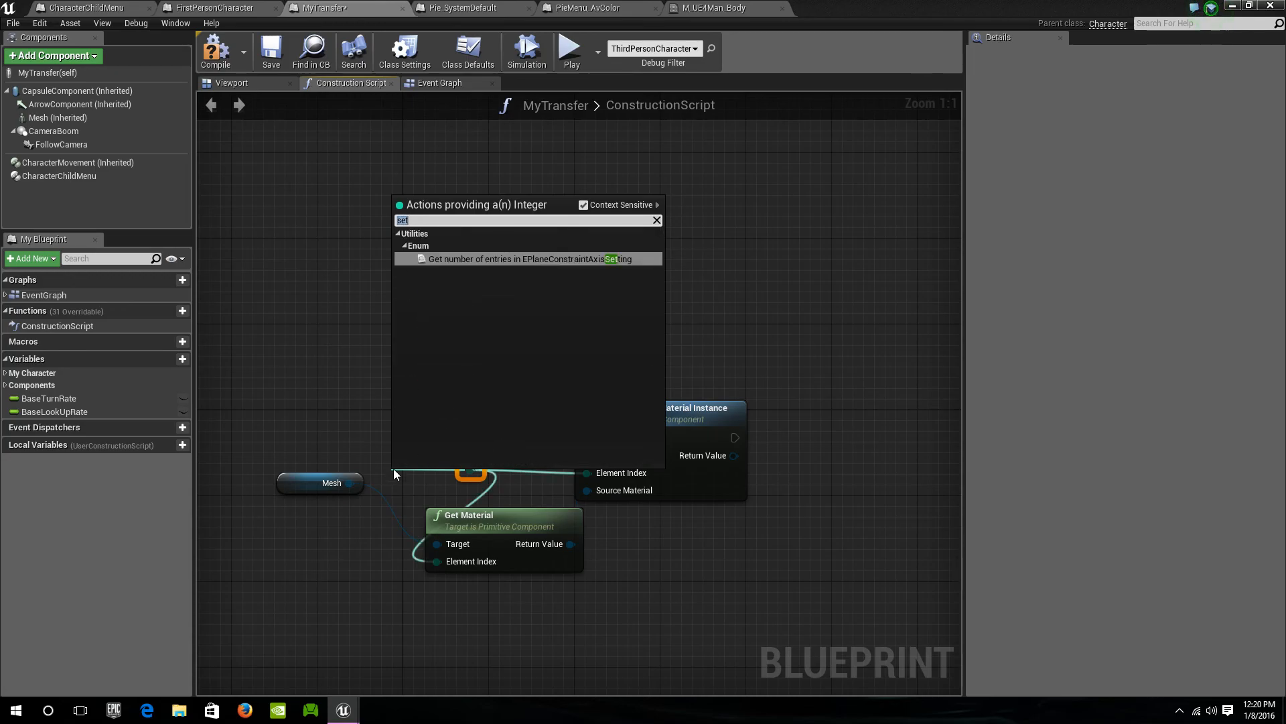
text(inde)
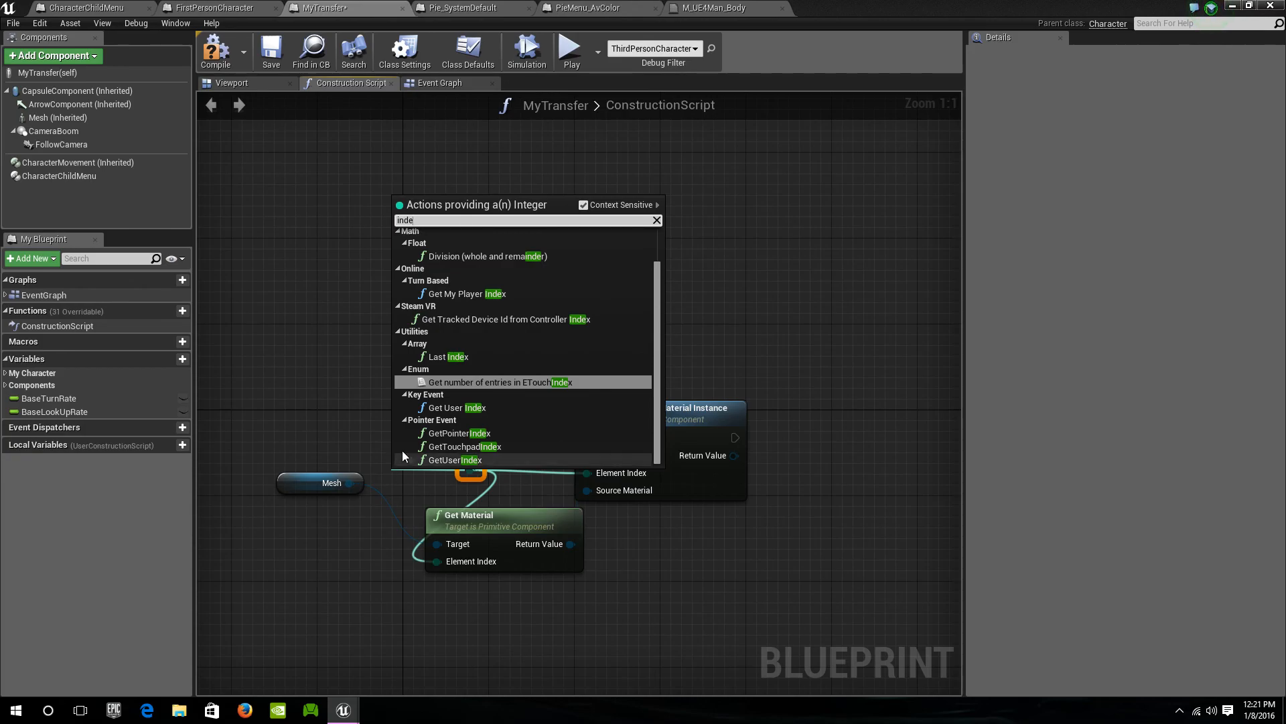
key(BackSpace)
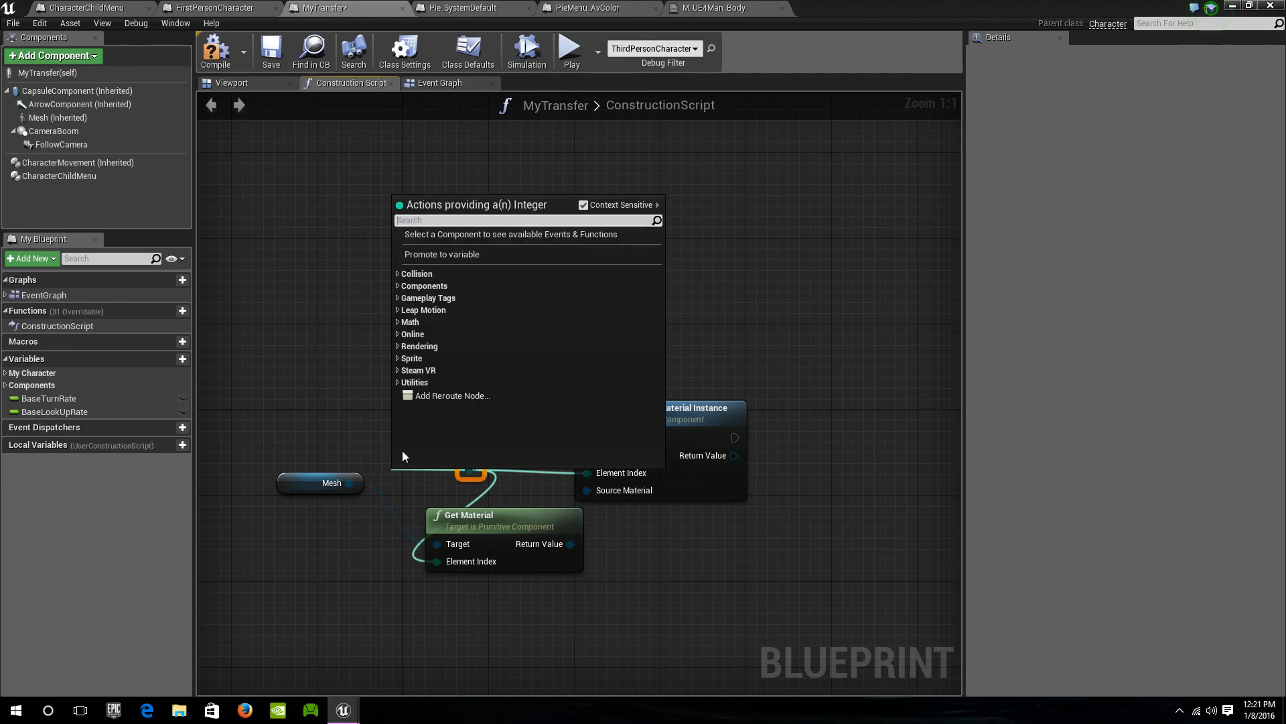
text(integ)
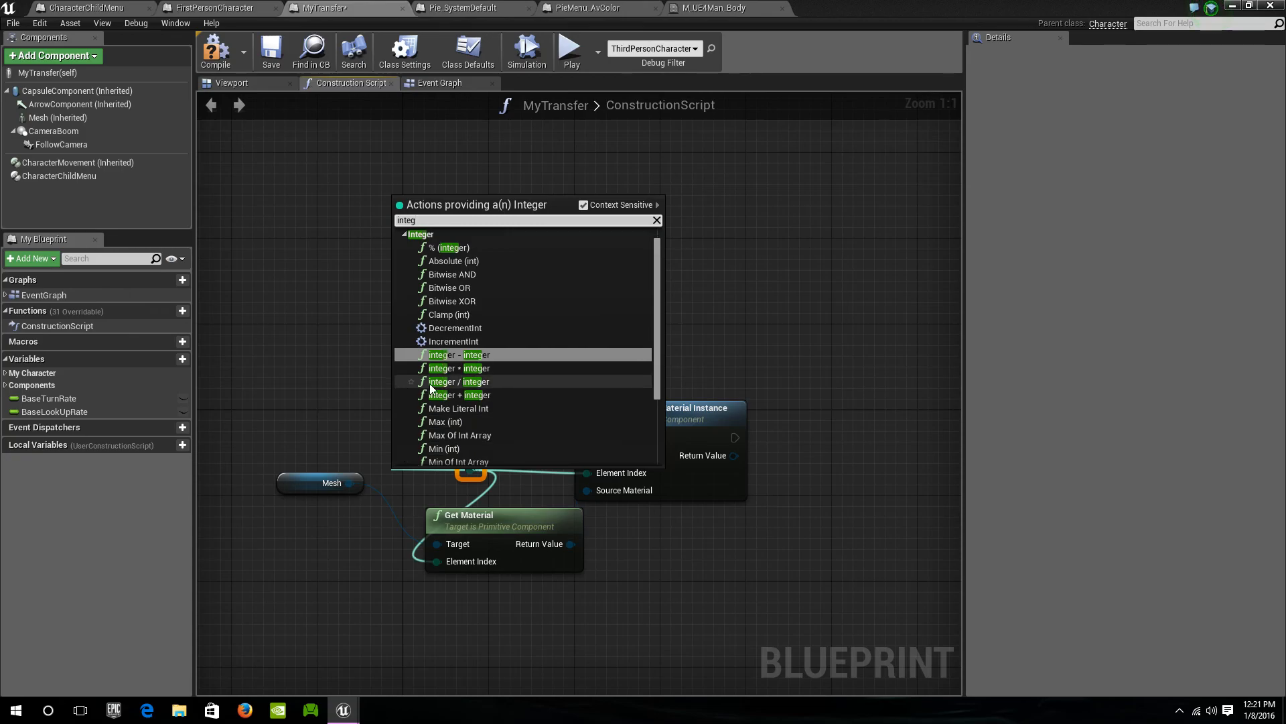
click(515, 409)
drag(502, 500, 330, 413)
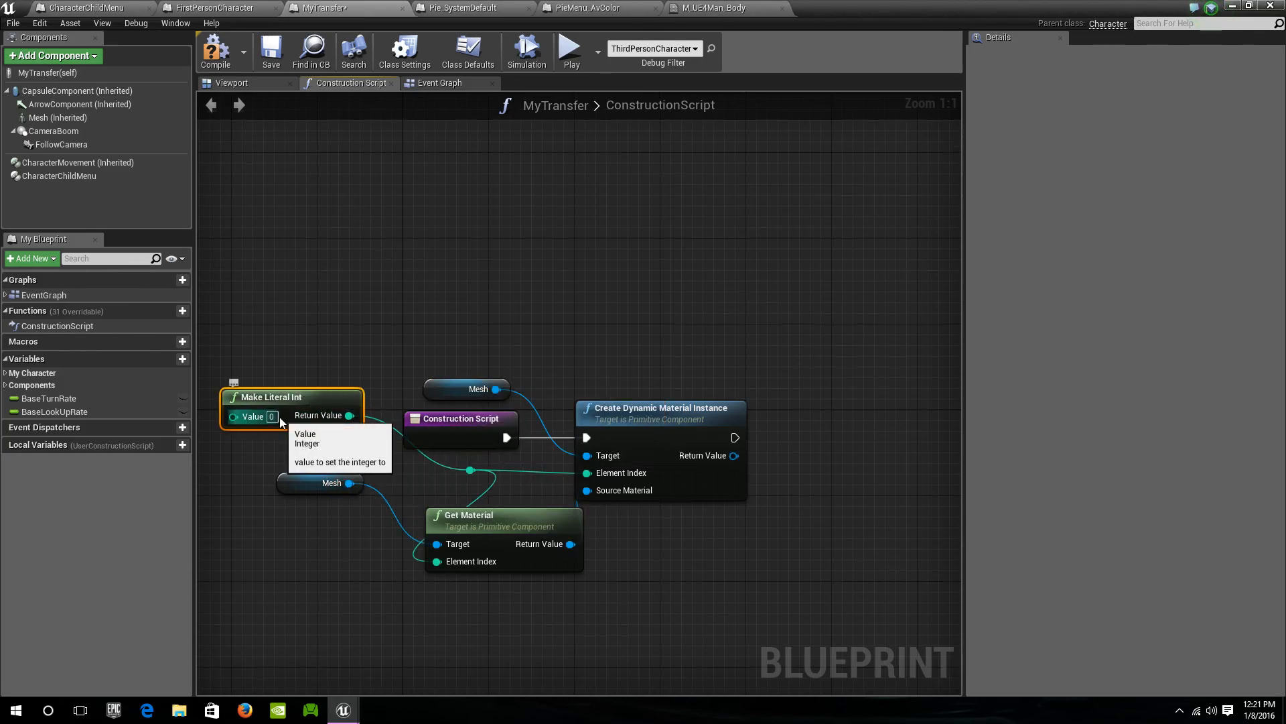
drag(309, 409, 309, 439)
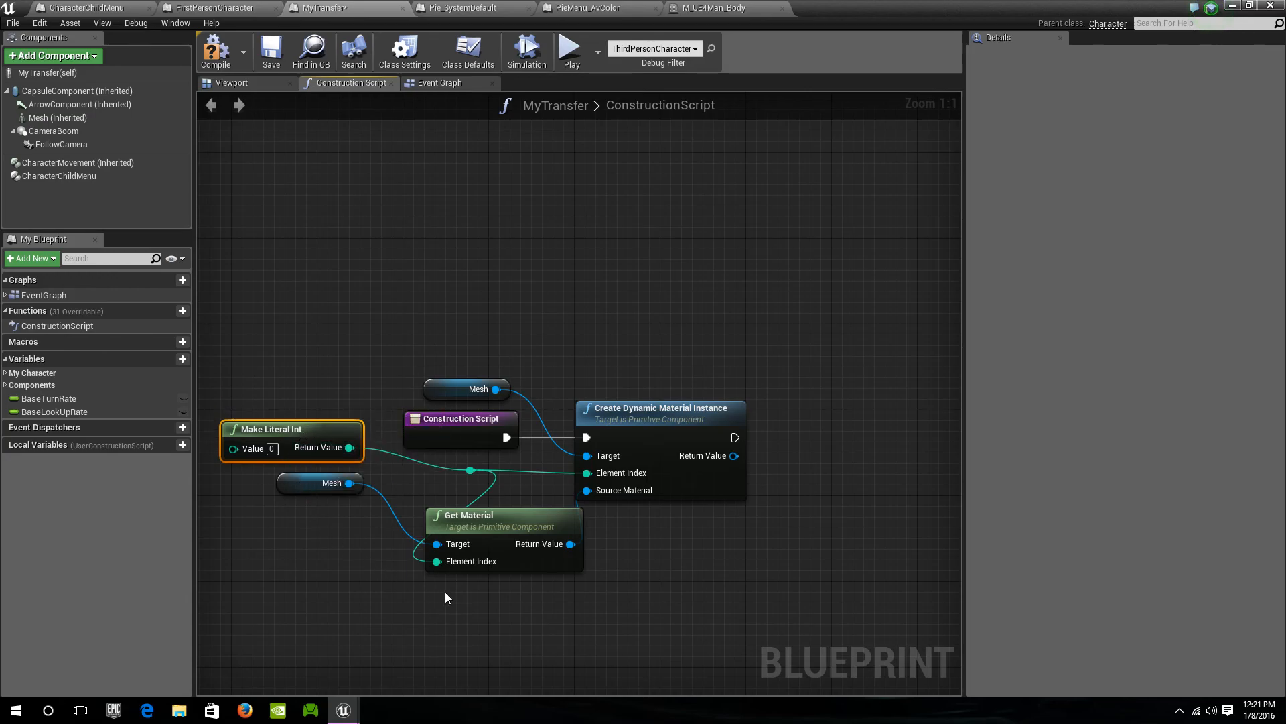
Duplicate all the nodes except Construction Script into the empty graph area beyond the first Create Dynamic Material Instance
drag(789, 309, 294, 613)
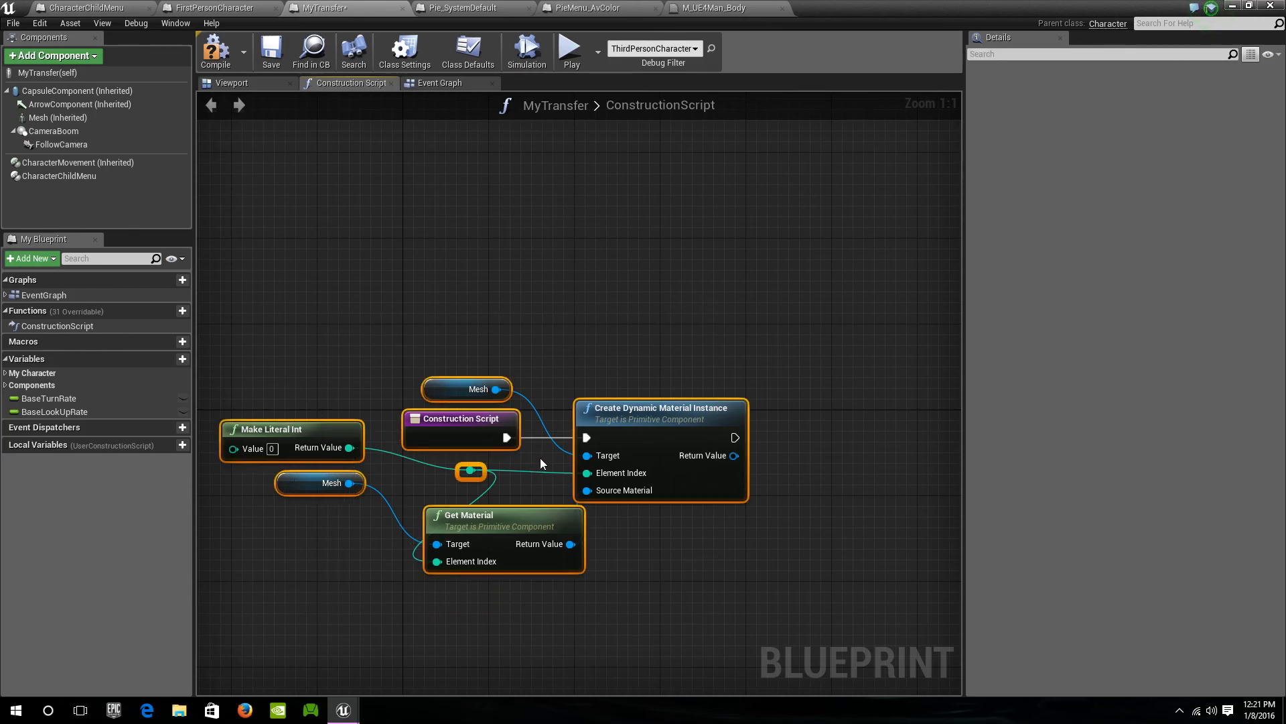
ctrl+click(507, 436)
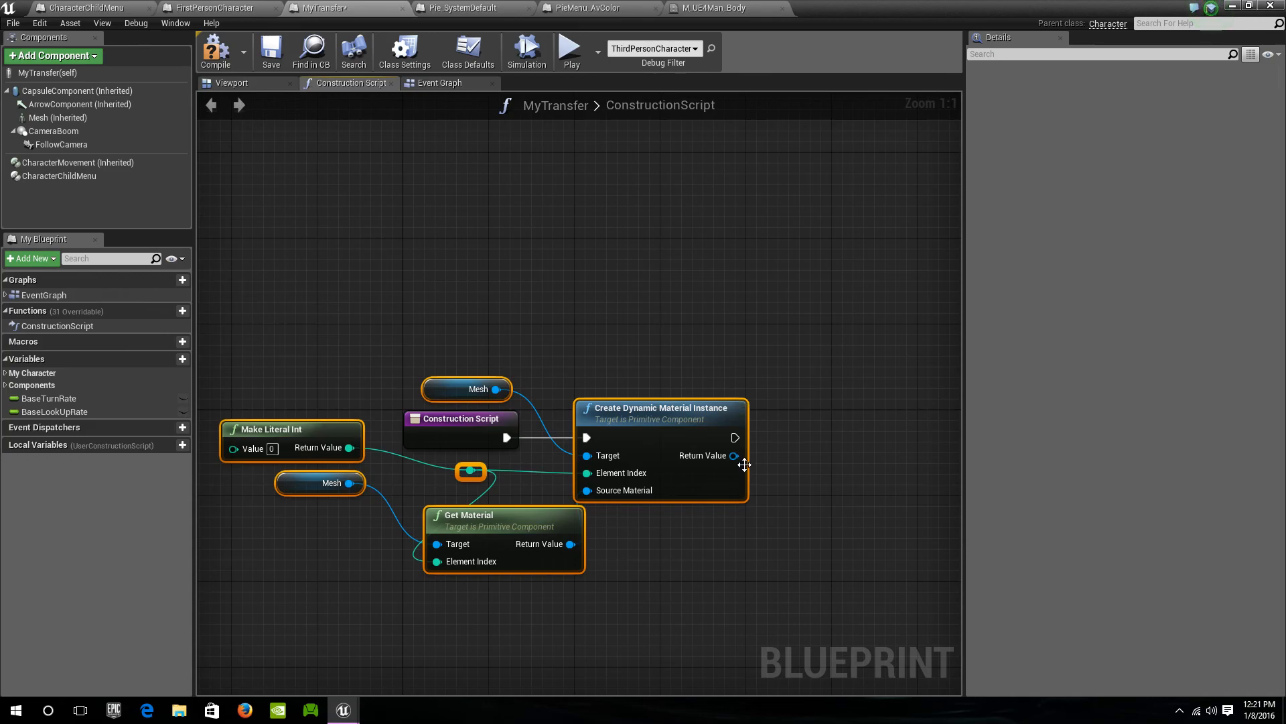
right_drag(762, 393, 435, 276)
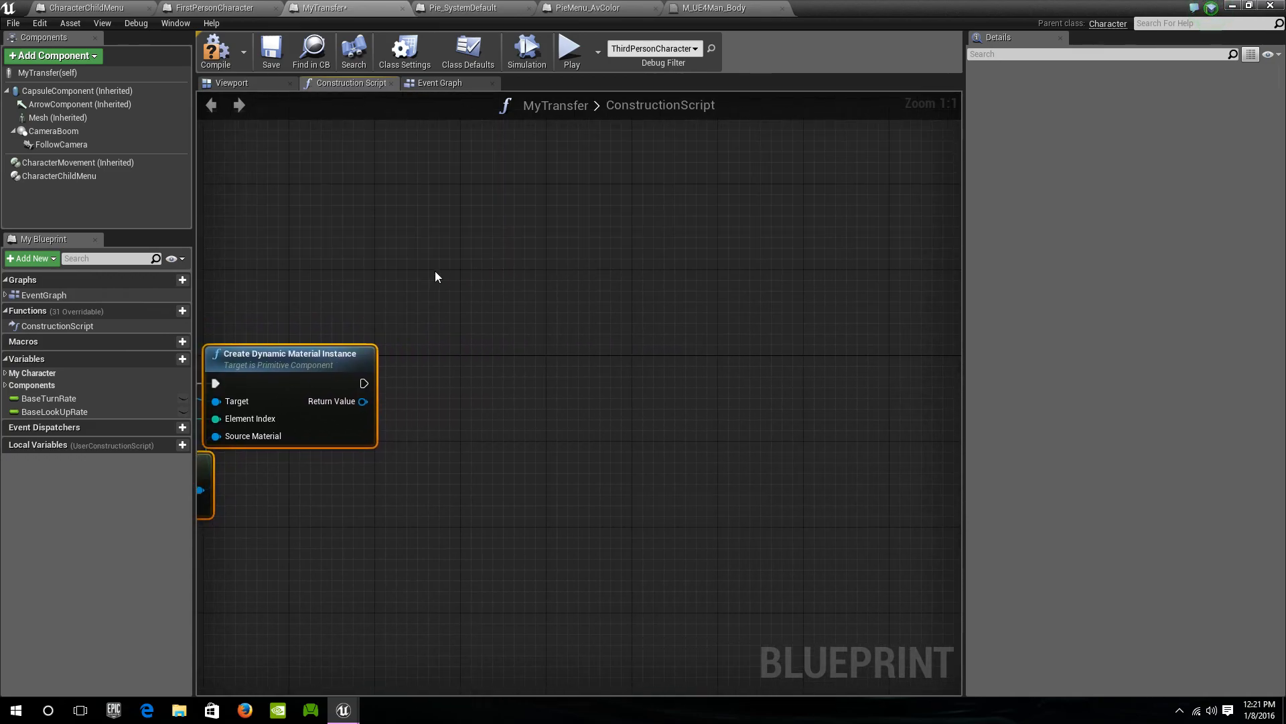
key(ctrl+v)
Arrange the duplicated nodes beside the originals and chain the first Create Dynamic Material Instance's execution output into the duplicate
drag(695, 268, 673, 492)
drag(701, 396, 541, 360)
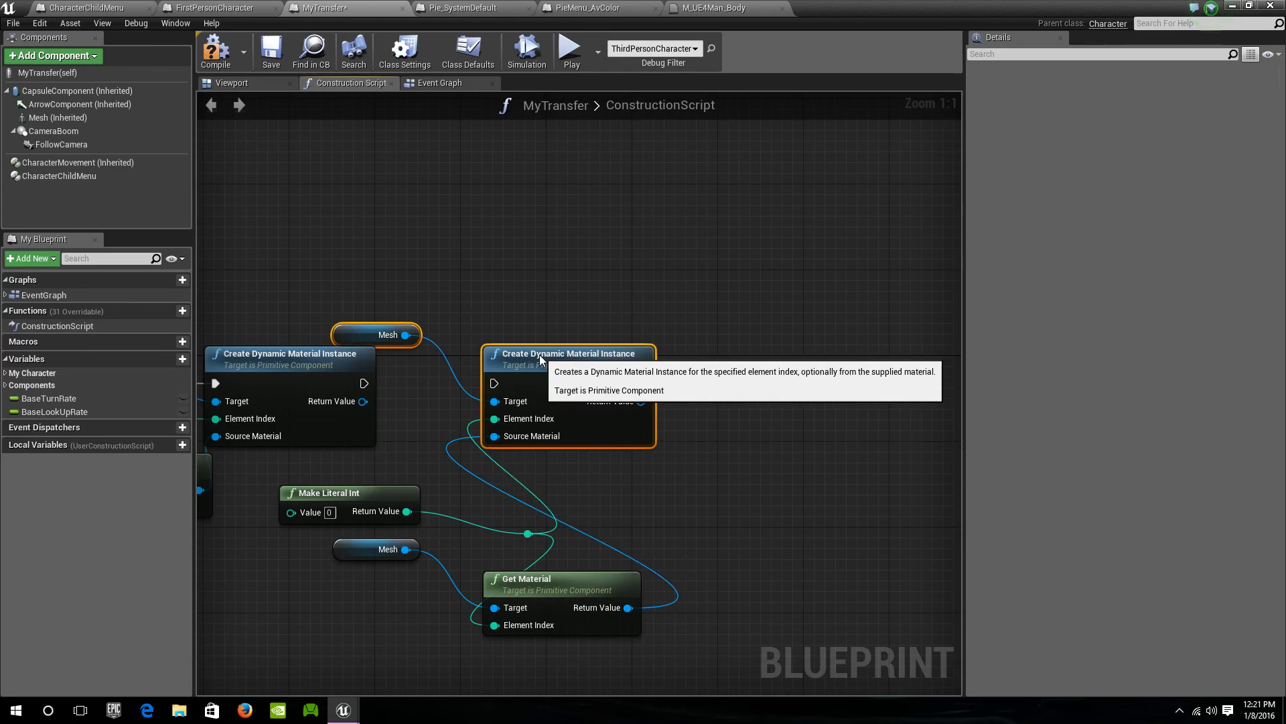
click(359, 336)
drag(359, 336, 541, 327)
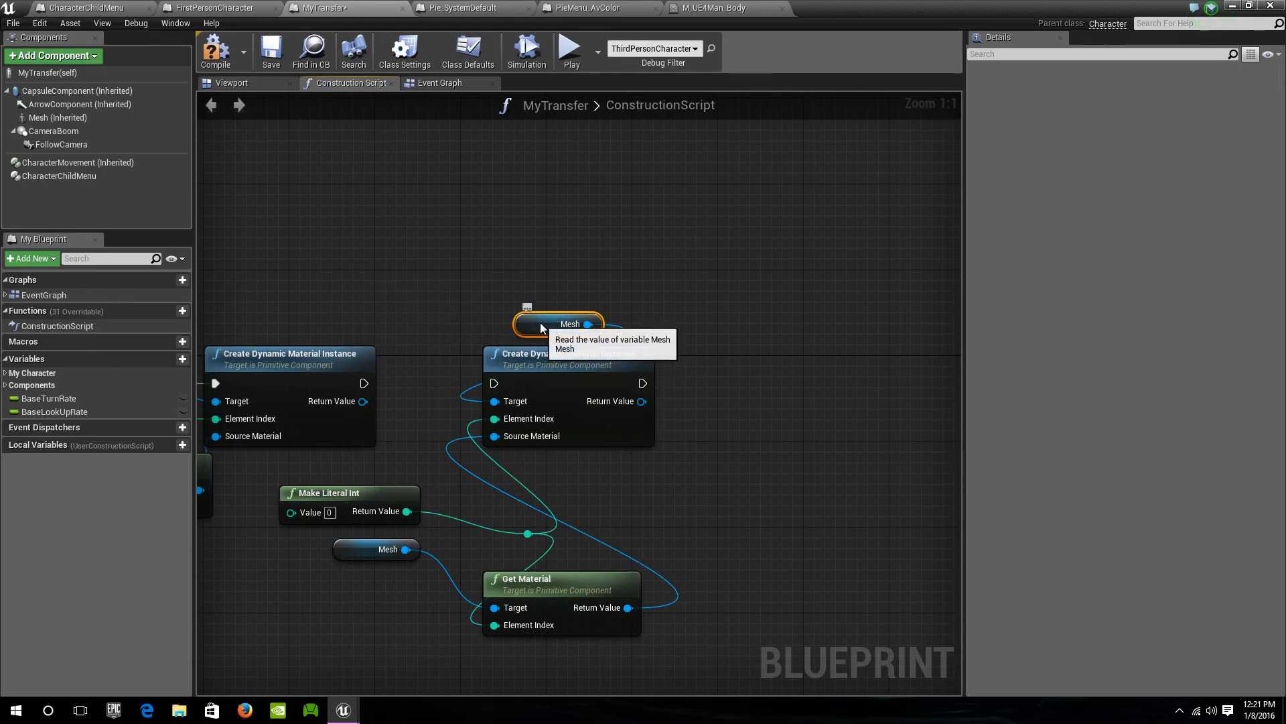
drag(494, 384, 359, 381)
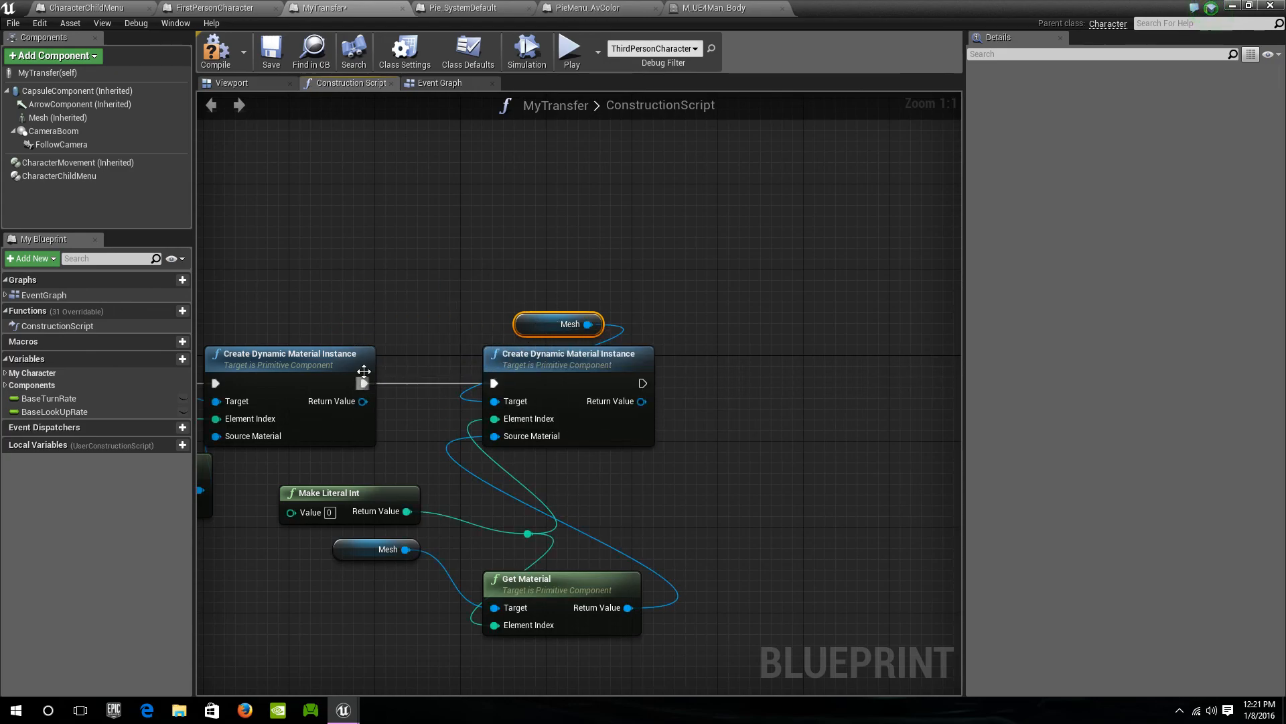
Set the duplicated Make Literal Int node's value to 1 and check the character's Element 1 material in the level editor
right_drag(390, 326, 717, 265)
right_drag(317, 331, 409, 335)
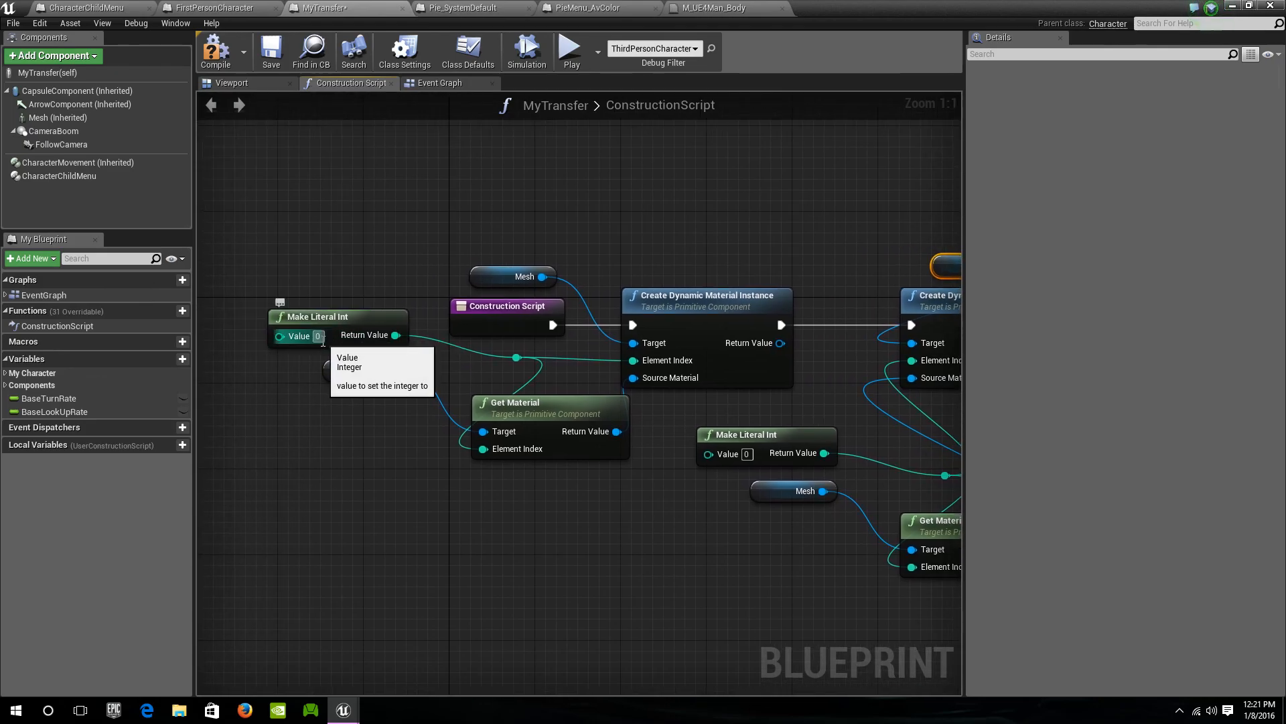
right_drag(796, 415, 723, 416)
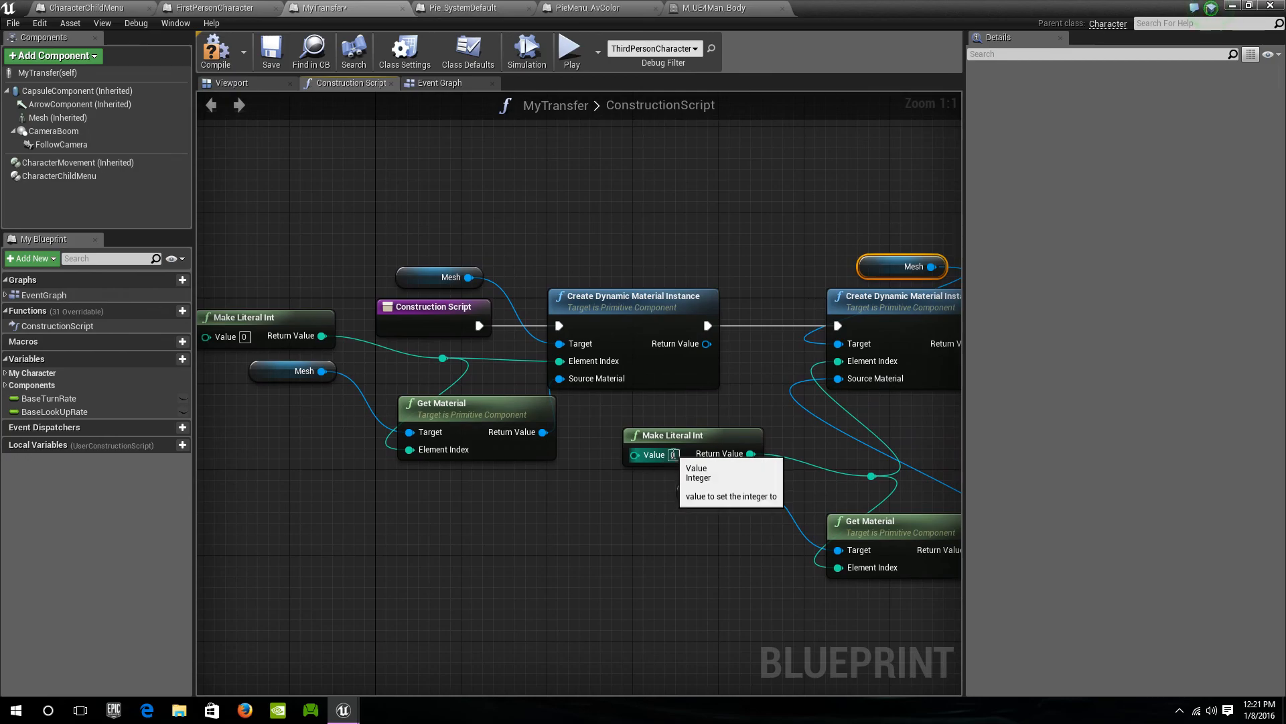
text(1)
key(Return)
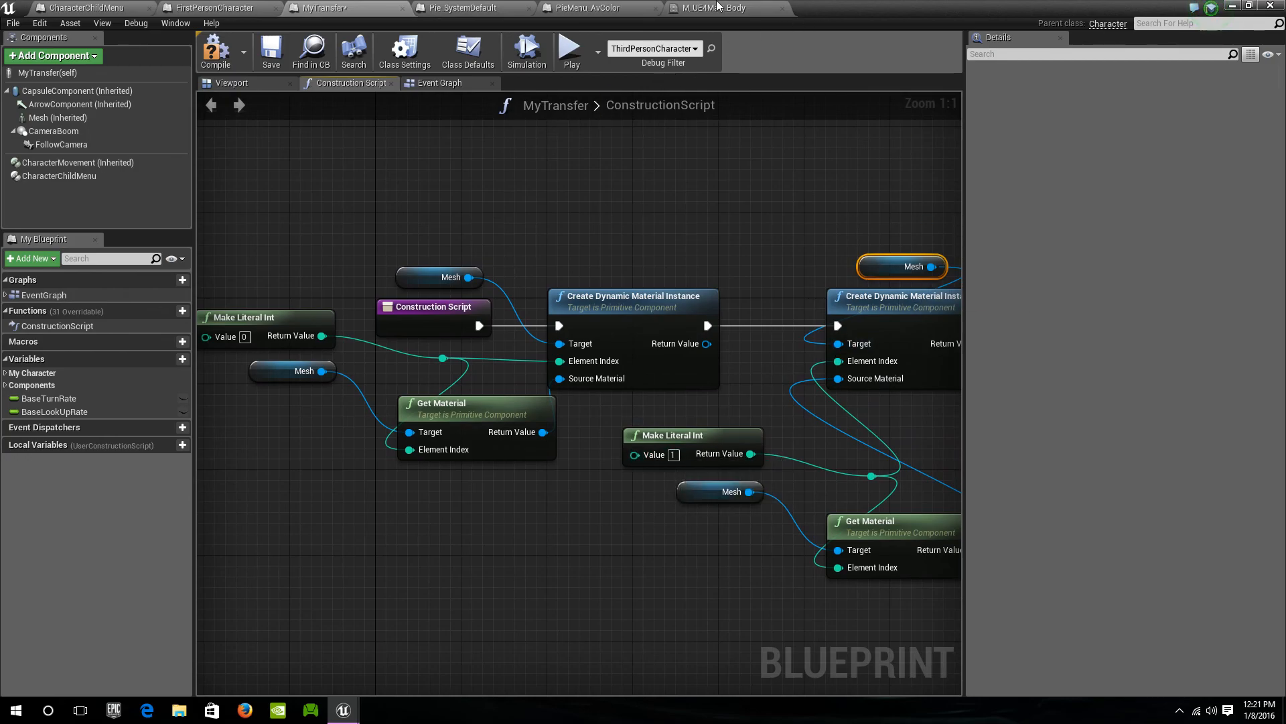
click(1234, 6)
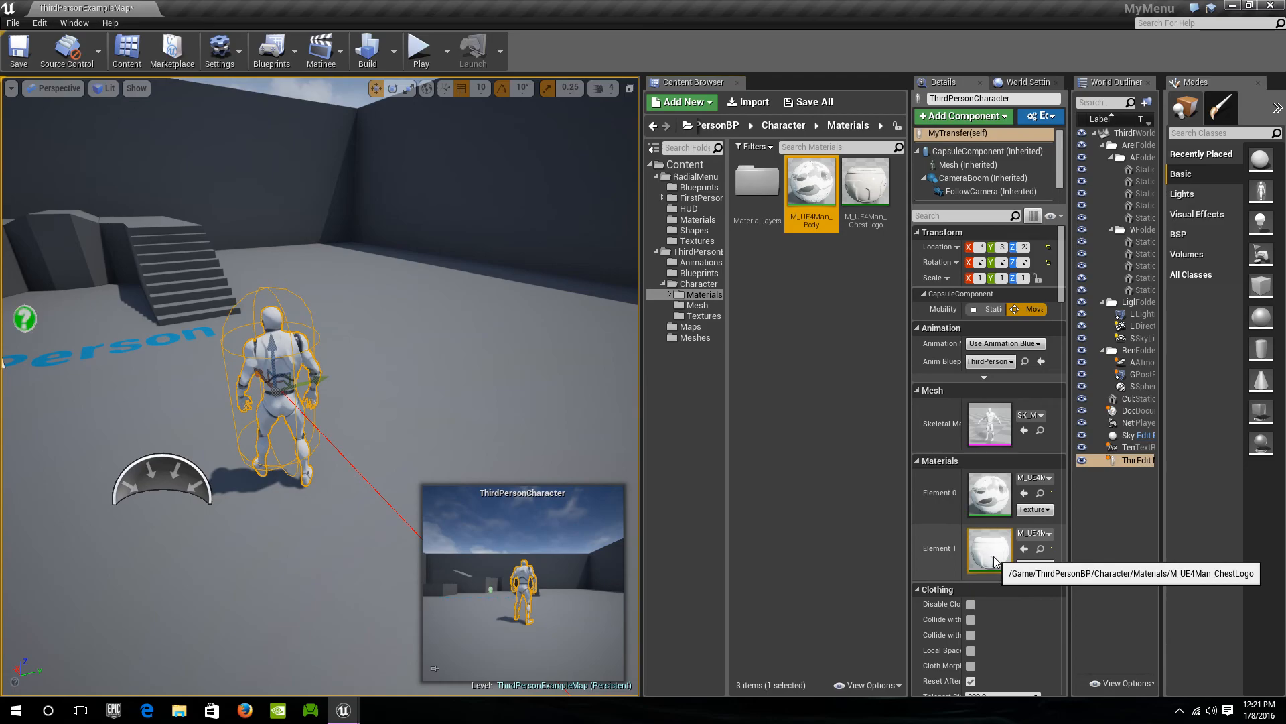
mouse_move(343, 709)
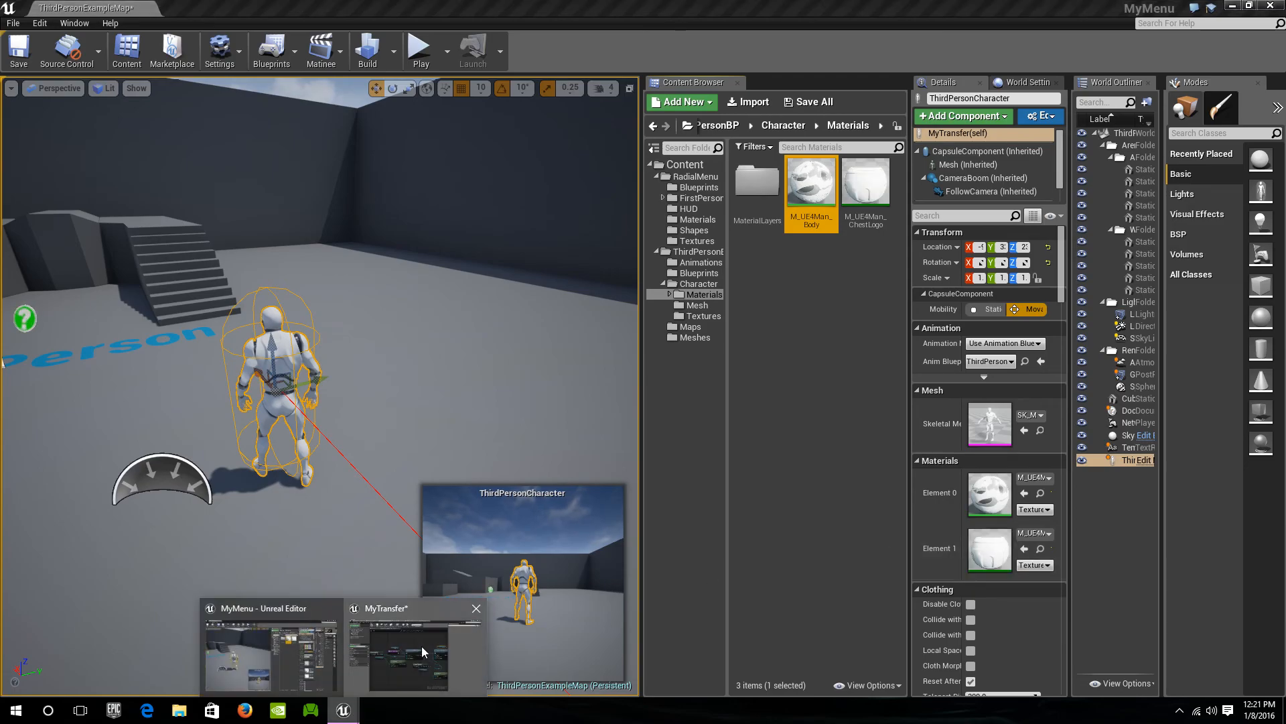
click(421, 646)
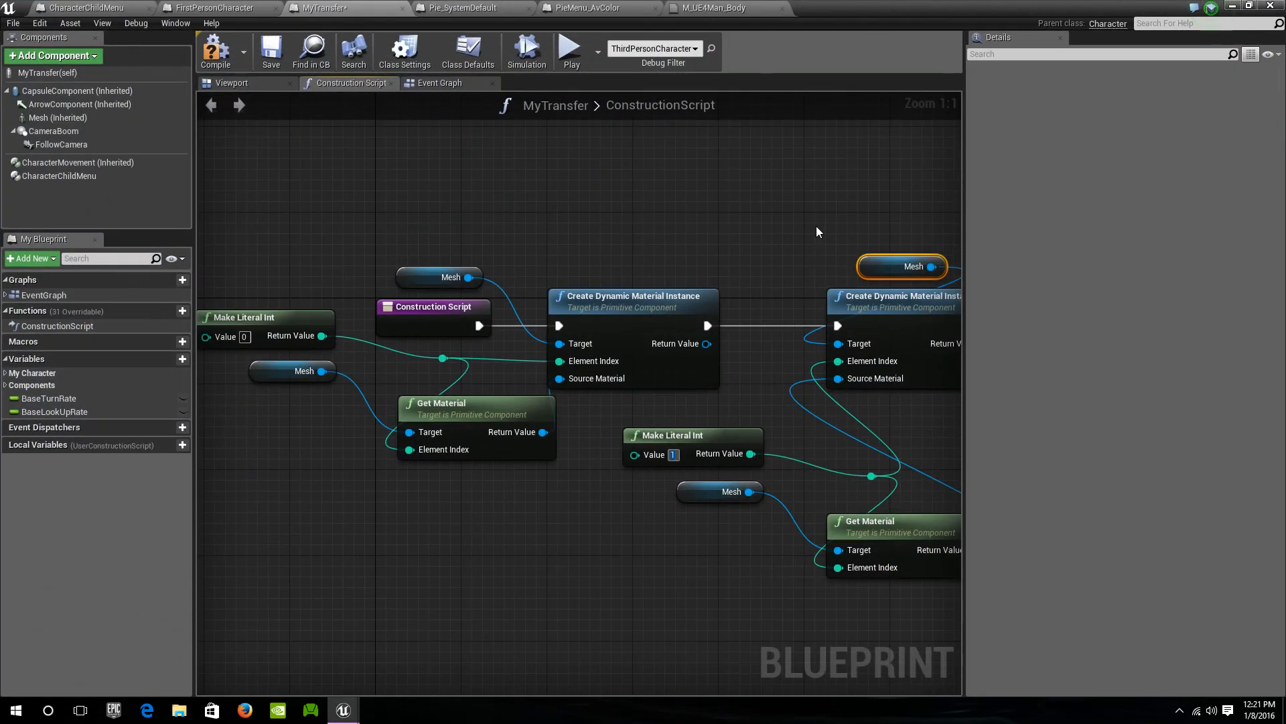
Promote the first Create Dynamic Material Instance's Return Value to a variable named MyAvColor
right_drag(818, 228, 721, 213)
drag(611, 331, 657, 332)
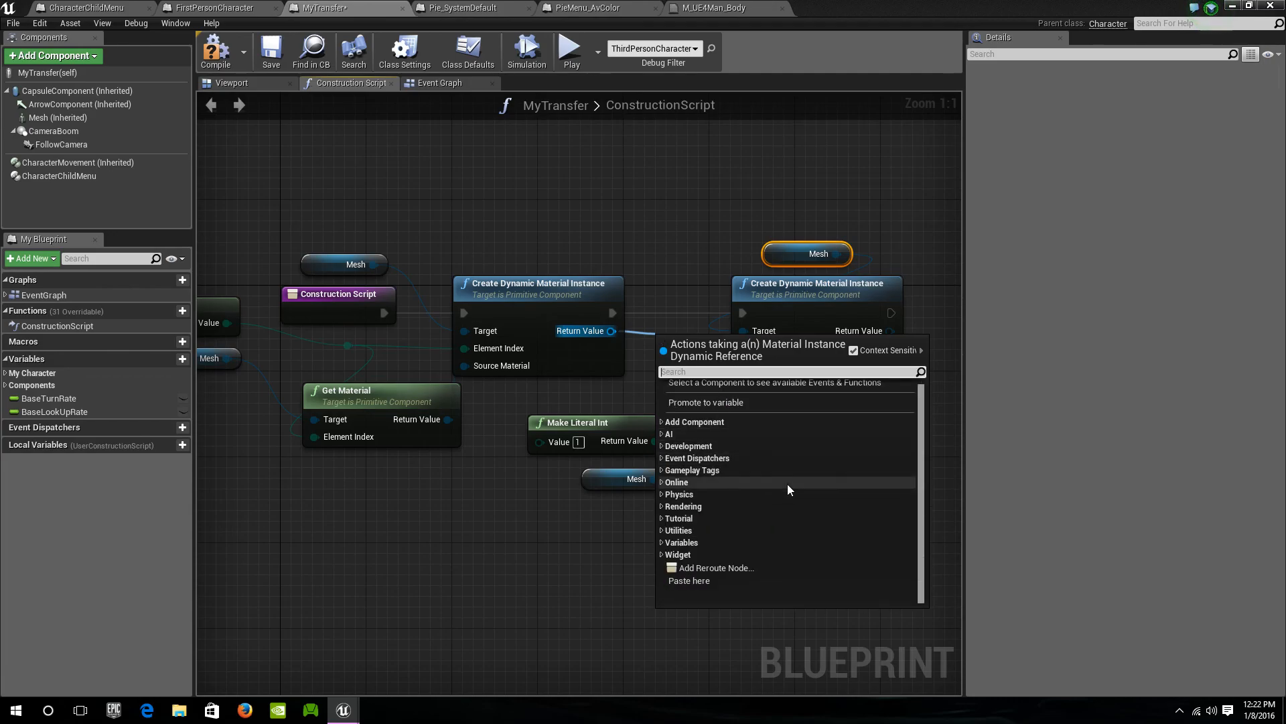
click(741, 401)
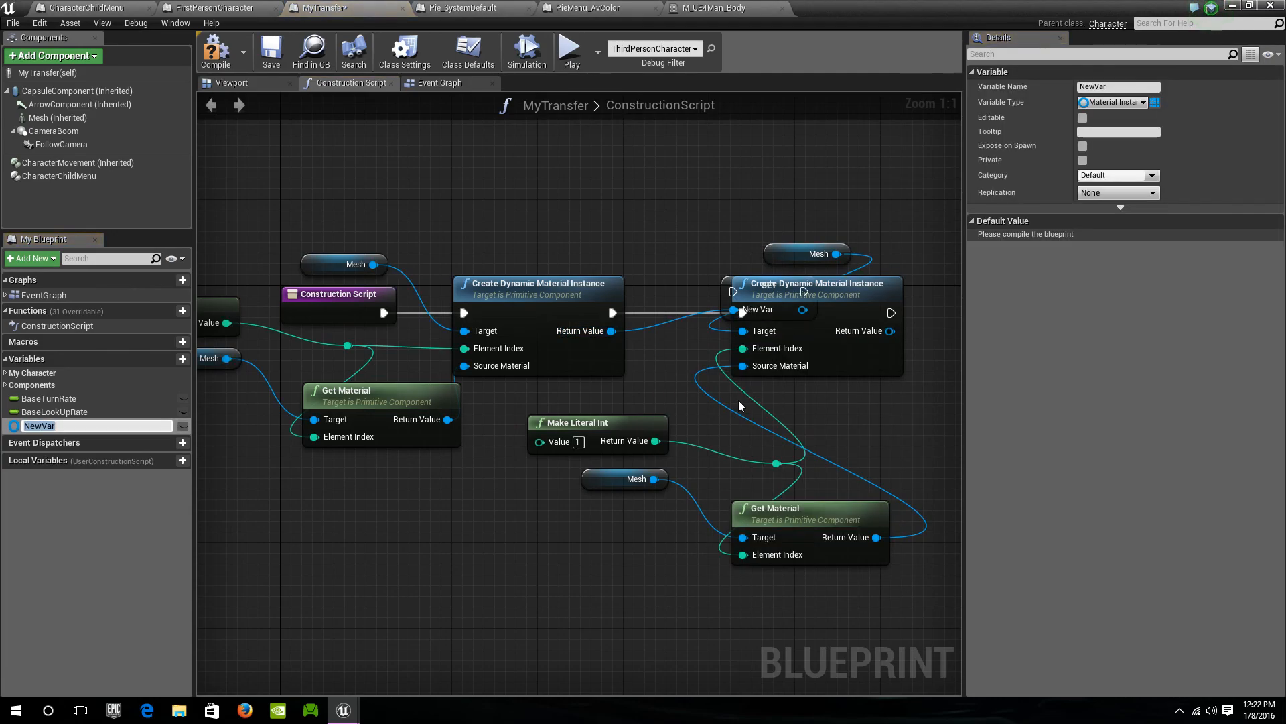
text(MyAvColor)
key(Return)
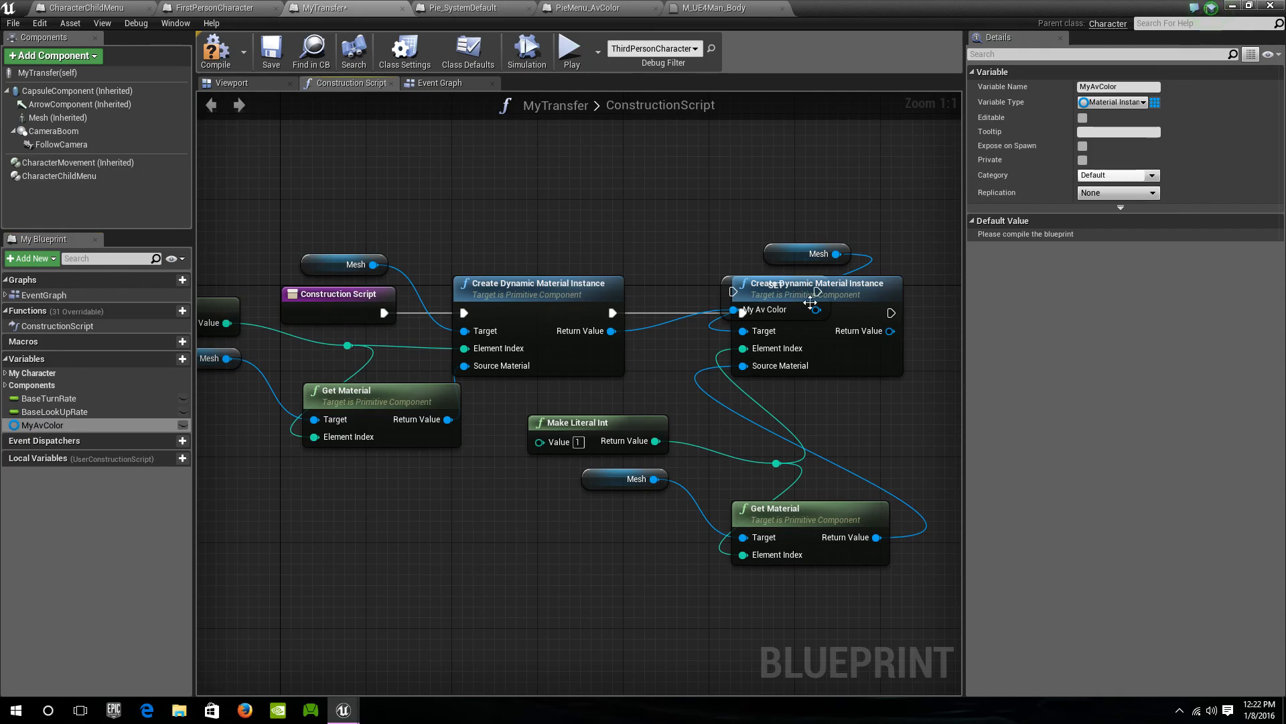
Move the SET My Av Color node above the gap between the two Create Dynamic Material Instance nodes and route execution through it
drag(742, 278, 654, 213)
ctrl+drag(612, 313, 732, 231)
drag(647, 227, 613, 312)
Promote the second Create Dynamic Material Instance's Return Value to a variable MyEmblemColor, align its SET node with it, and save the blueprint
right_drag(895, 293, 694, 317)
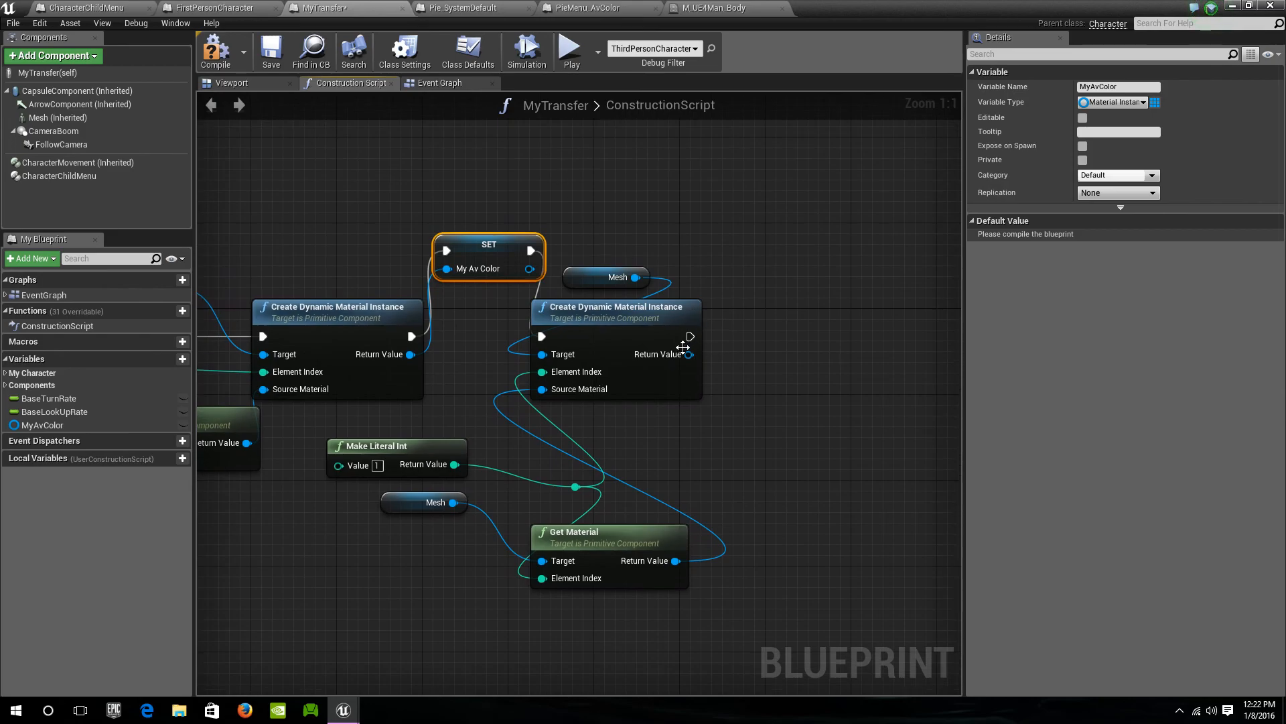
drag(689, 354, 741, 351)
click(786, 418)
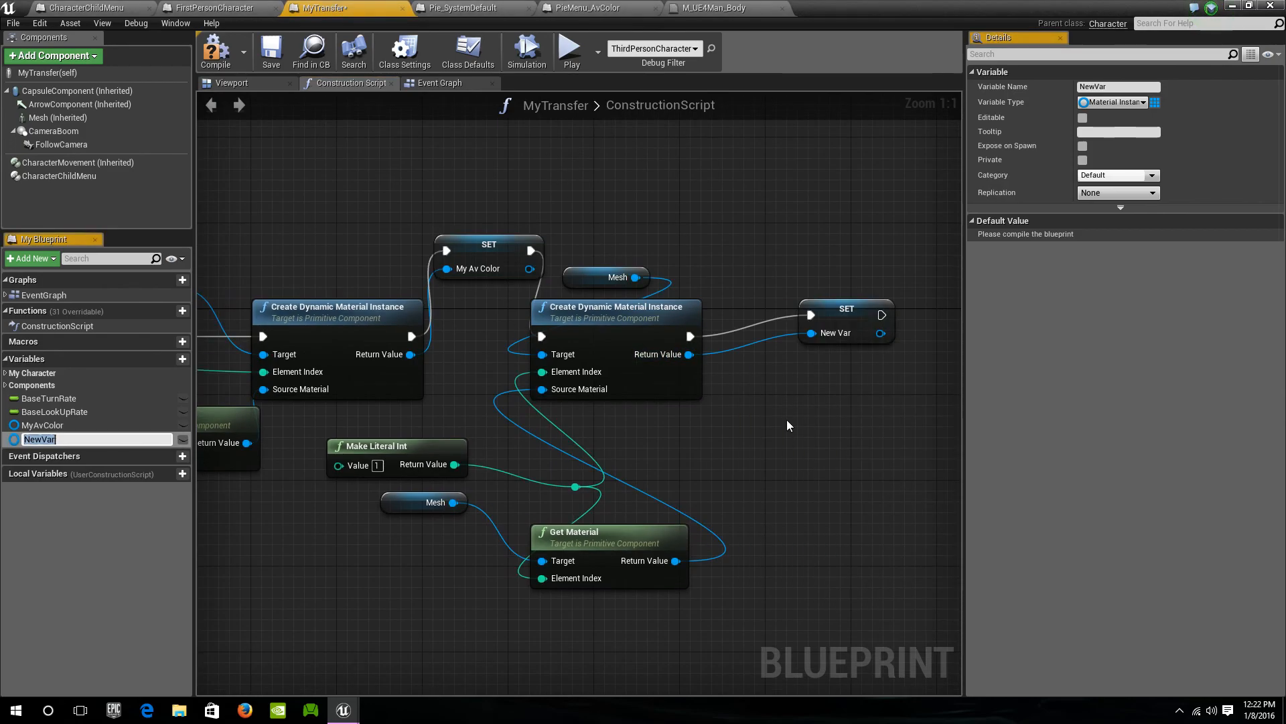
text(MyEmblemColor)
key(Return)
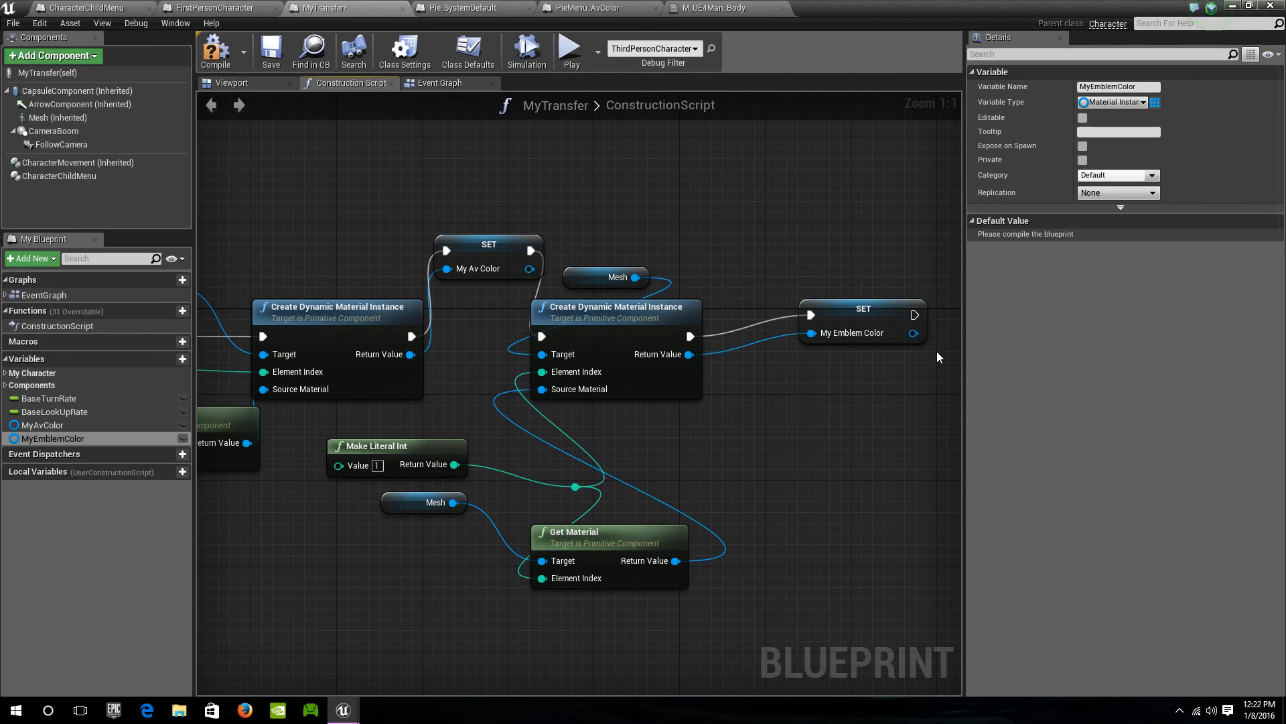
drag(885, 316, 836, 326)
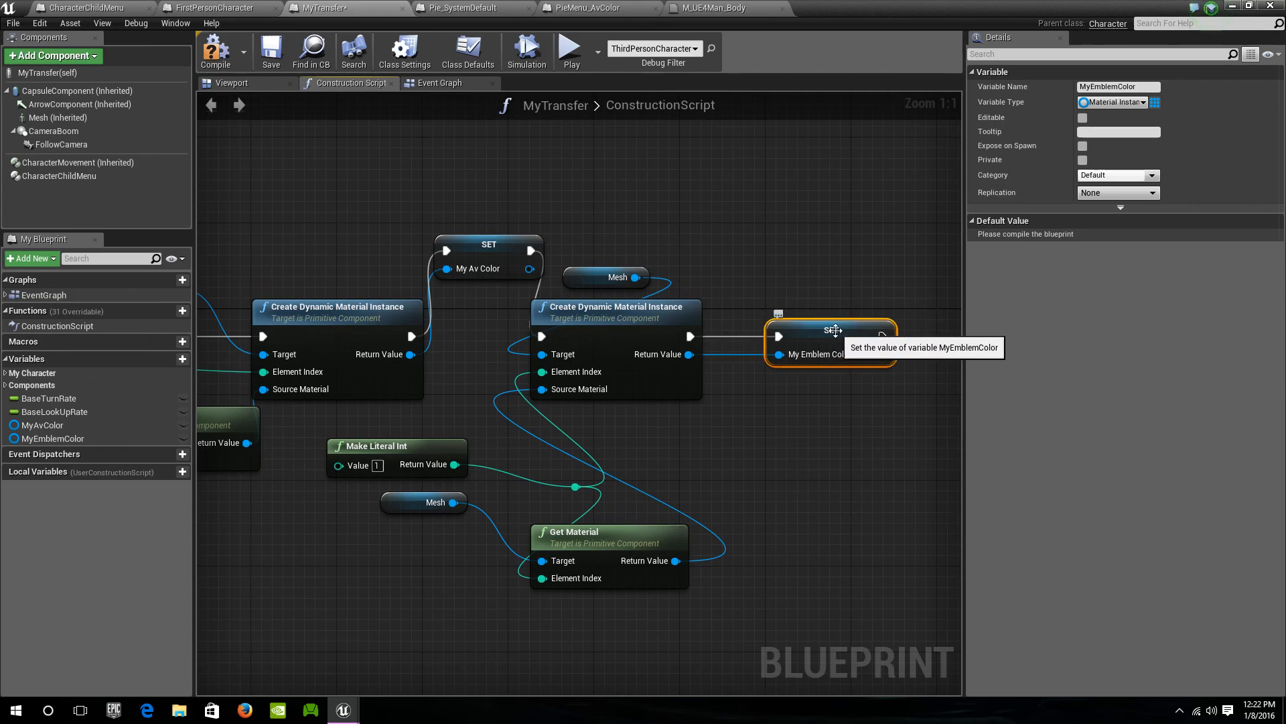
click(271, 51)
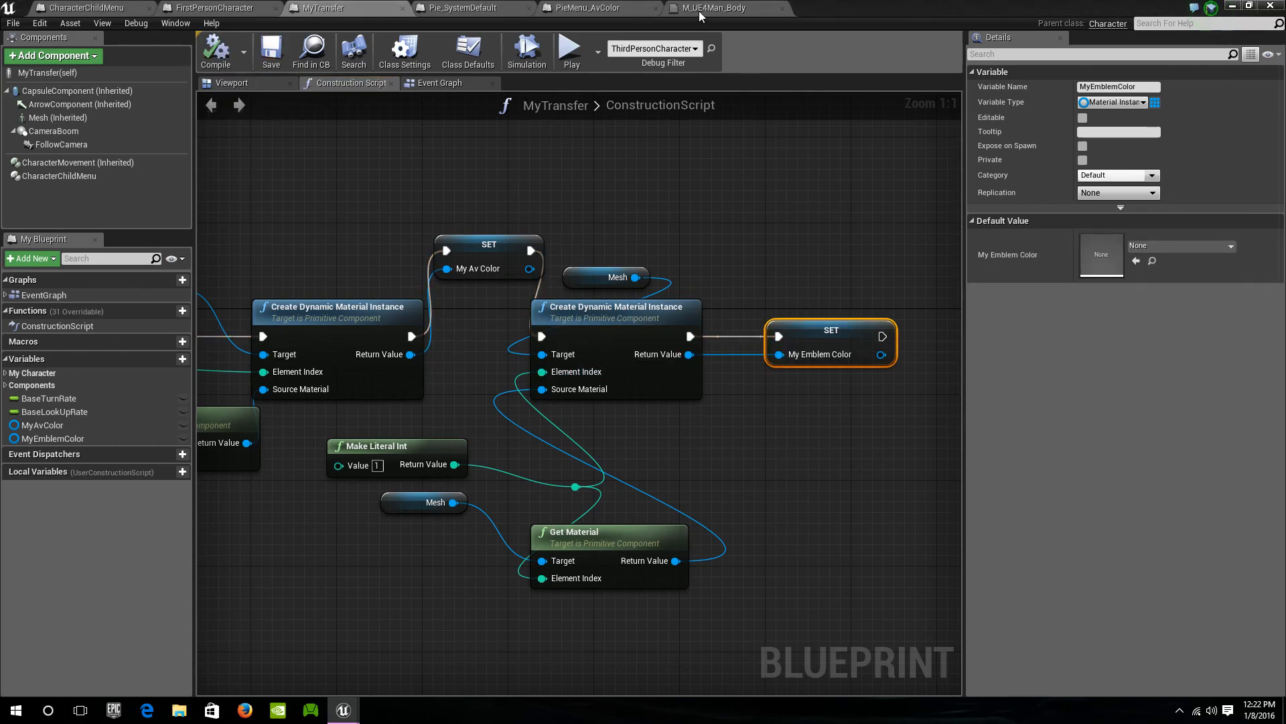
Add an Event Execute Pie Menu Item node to the PieMenu_AvColor event graph
click(578, 10)
scroll(603, 432, down, 1)
right_click(612, 312)
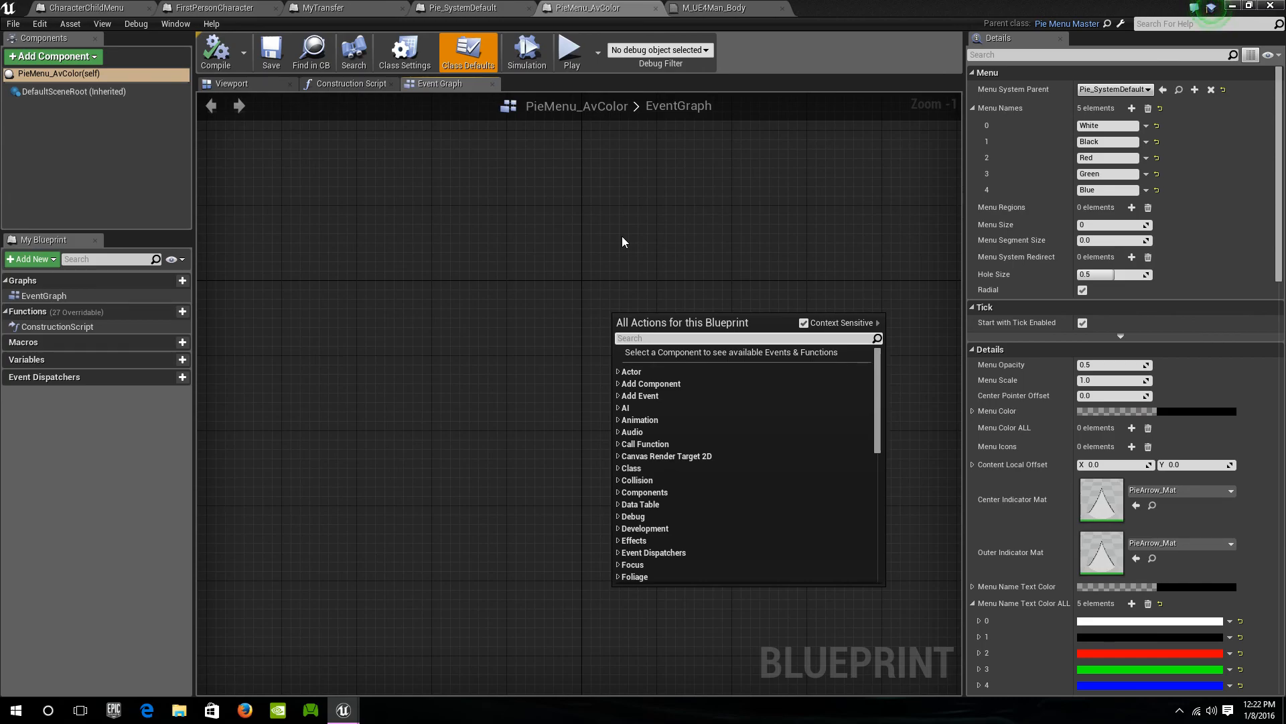
text(exec)
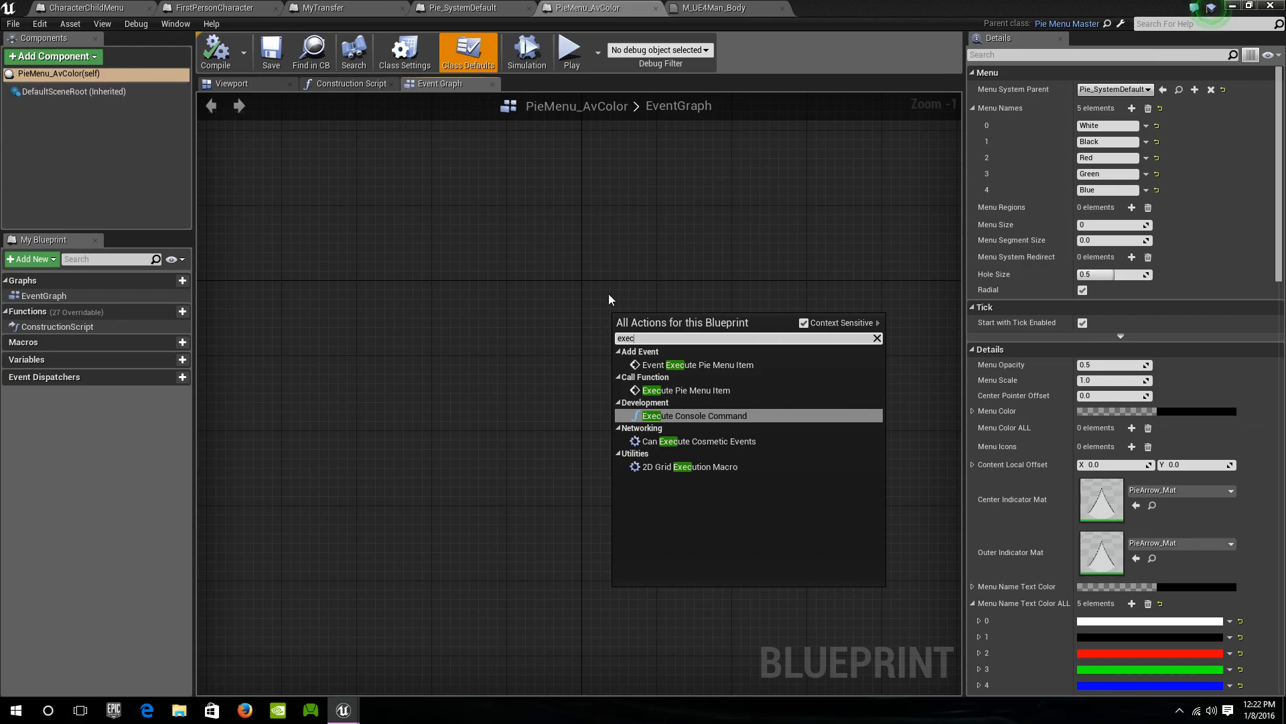
click(651, 367)
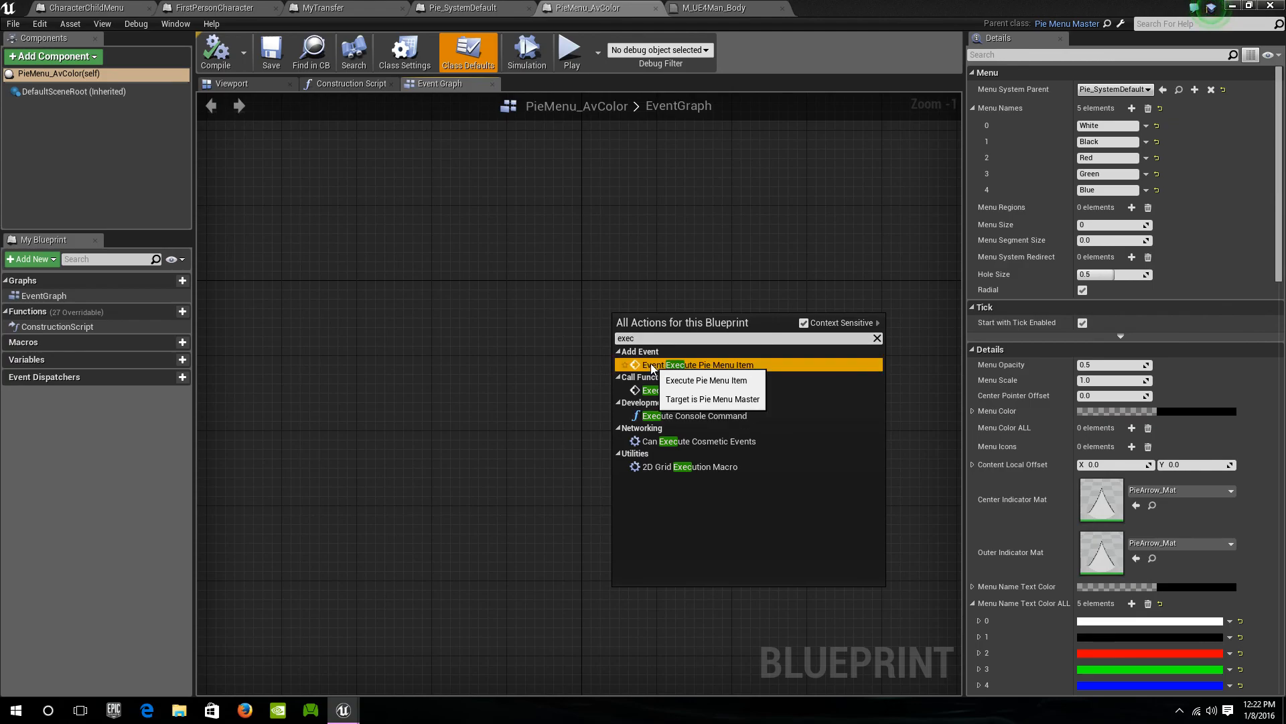
click(651, 366)
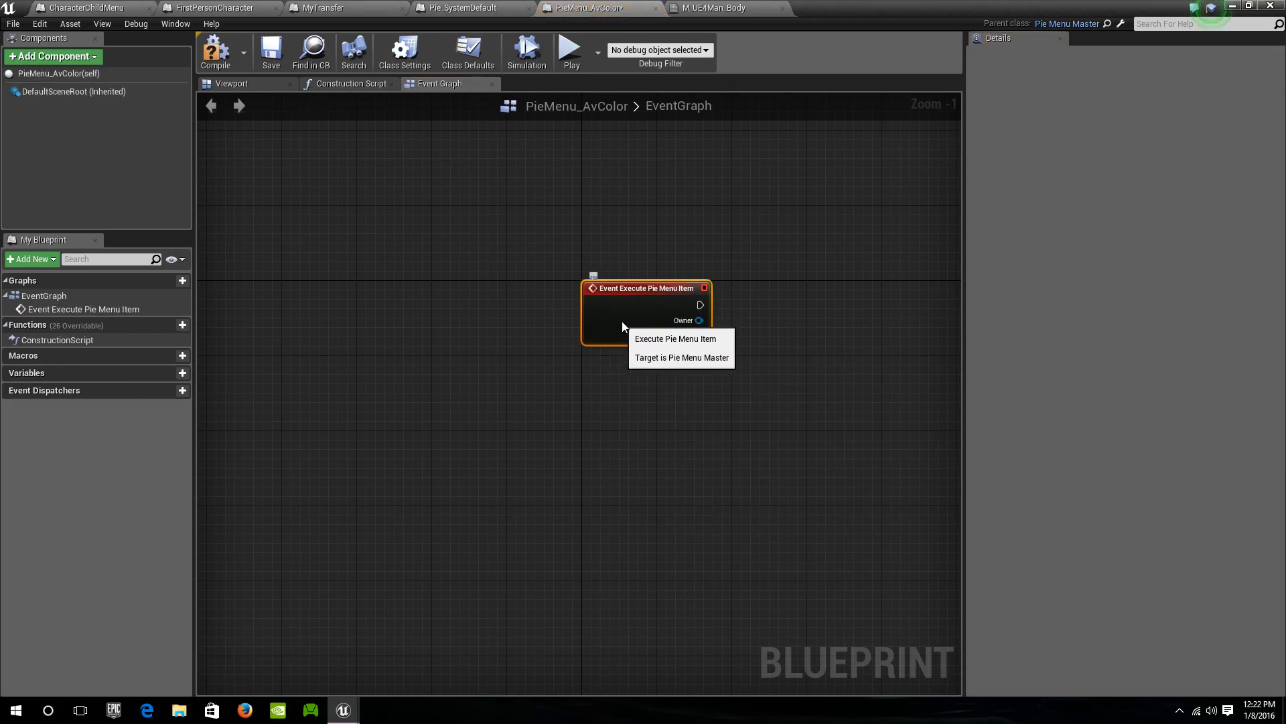
right_drag(620, 327, 492, 349)
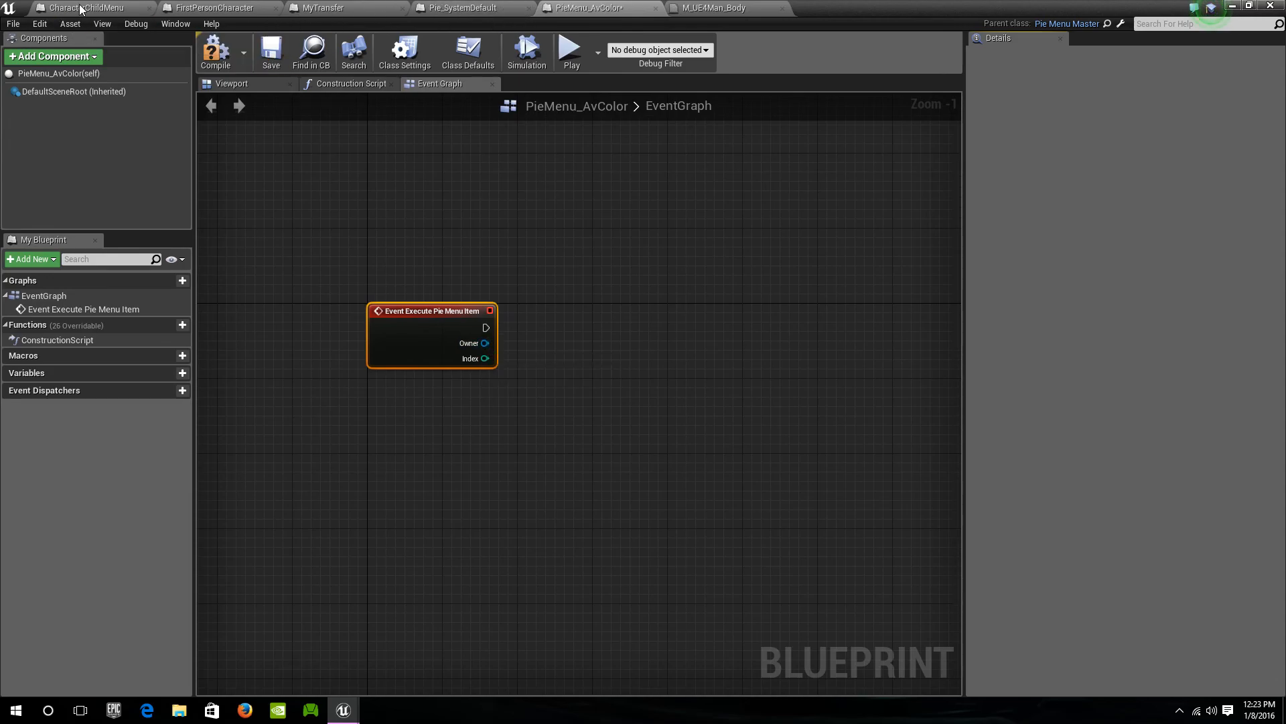
scroll(507, 349, up, 1)
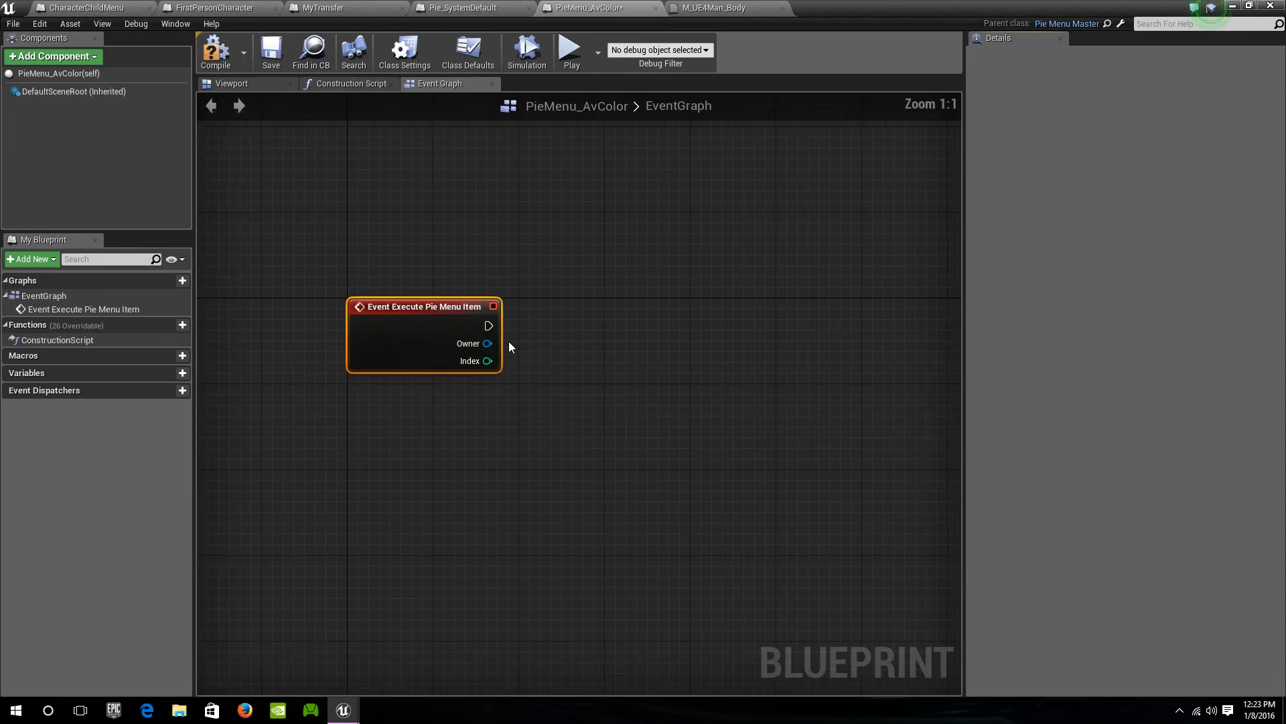
drag(487, 343, 622, 361)
text(cast to my tr)
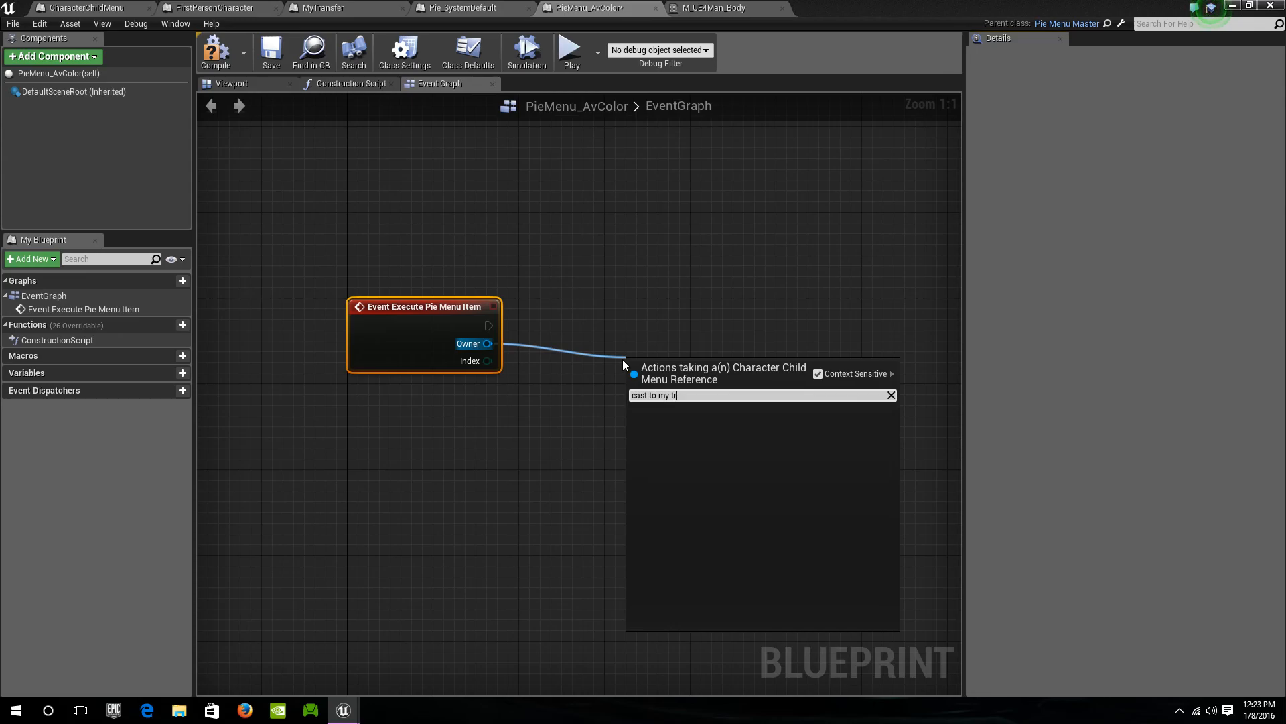
key(BackSpace)
key(BackSpace)
key(BackSpace)
key(BackSpace)
key(BackSpace)
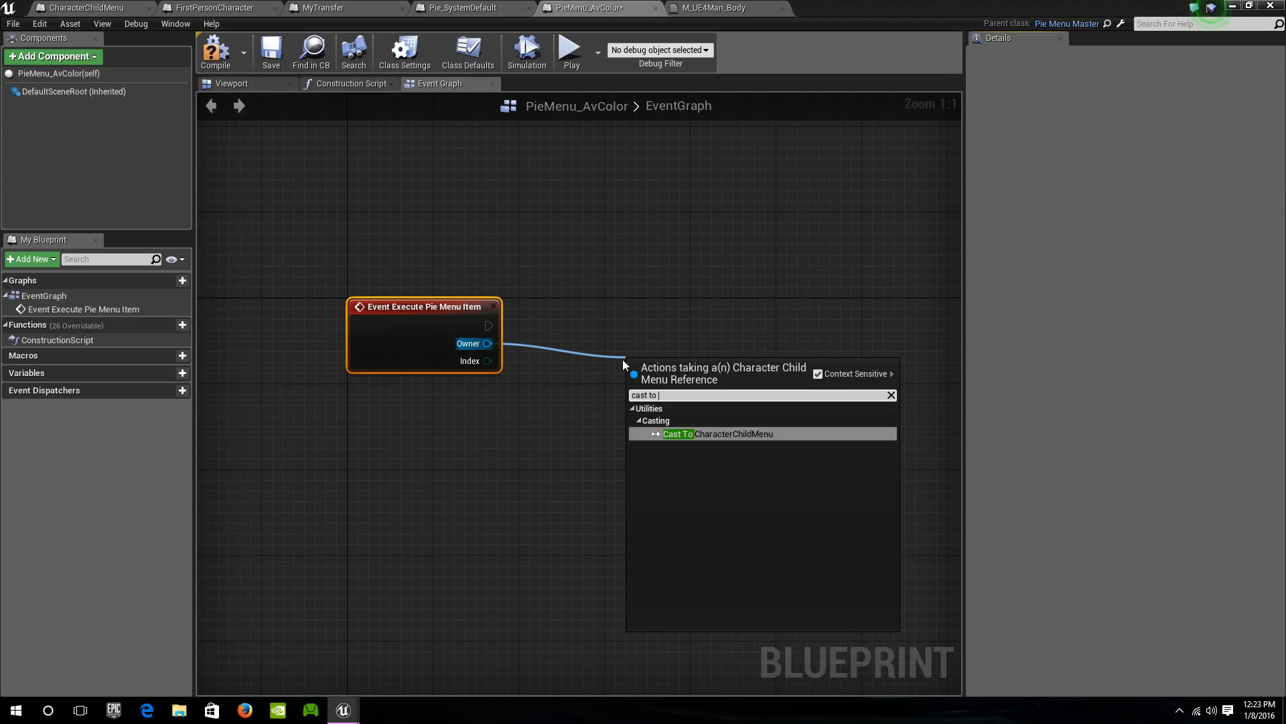
click(609, 300)
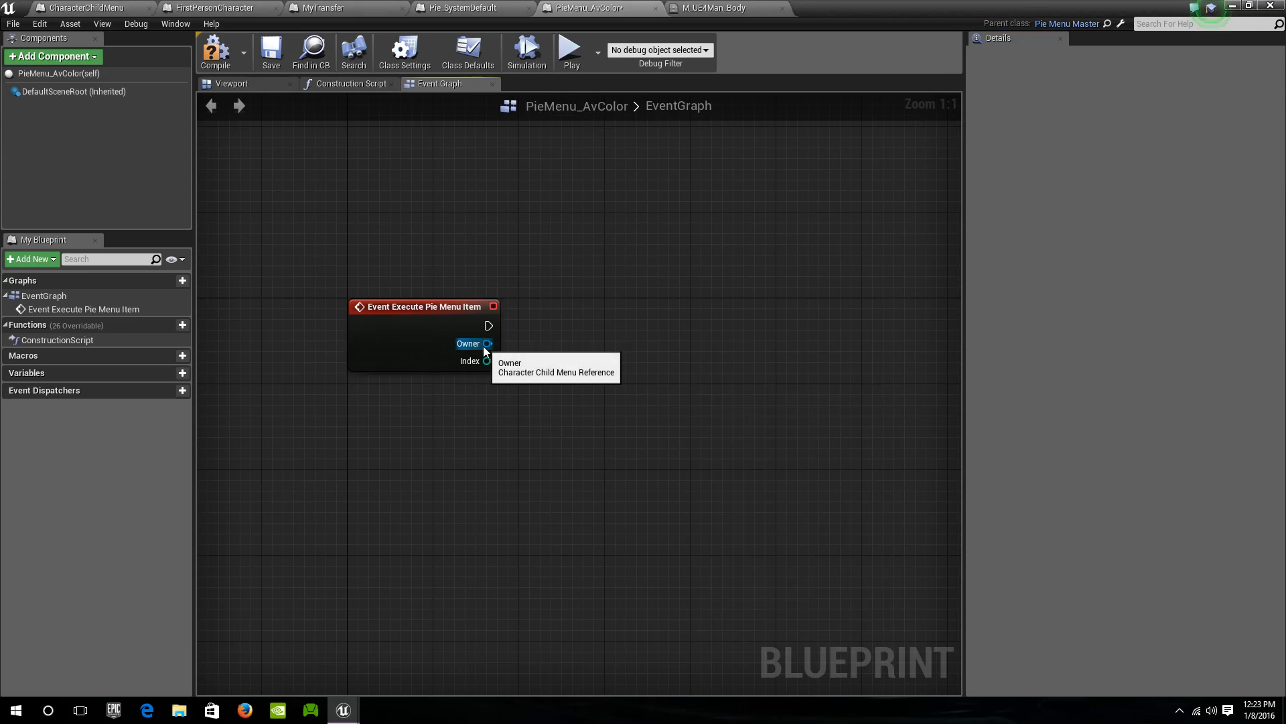
Add a Get Owner node fed by the Owner output of Event Execute Pie Menu Item
drag(484, 346, 573, 364)
text(get)
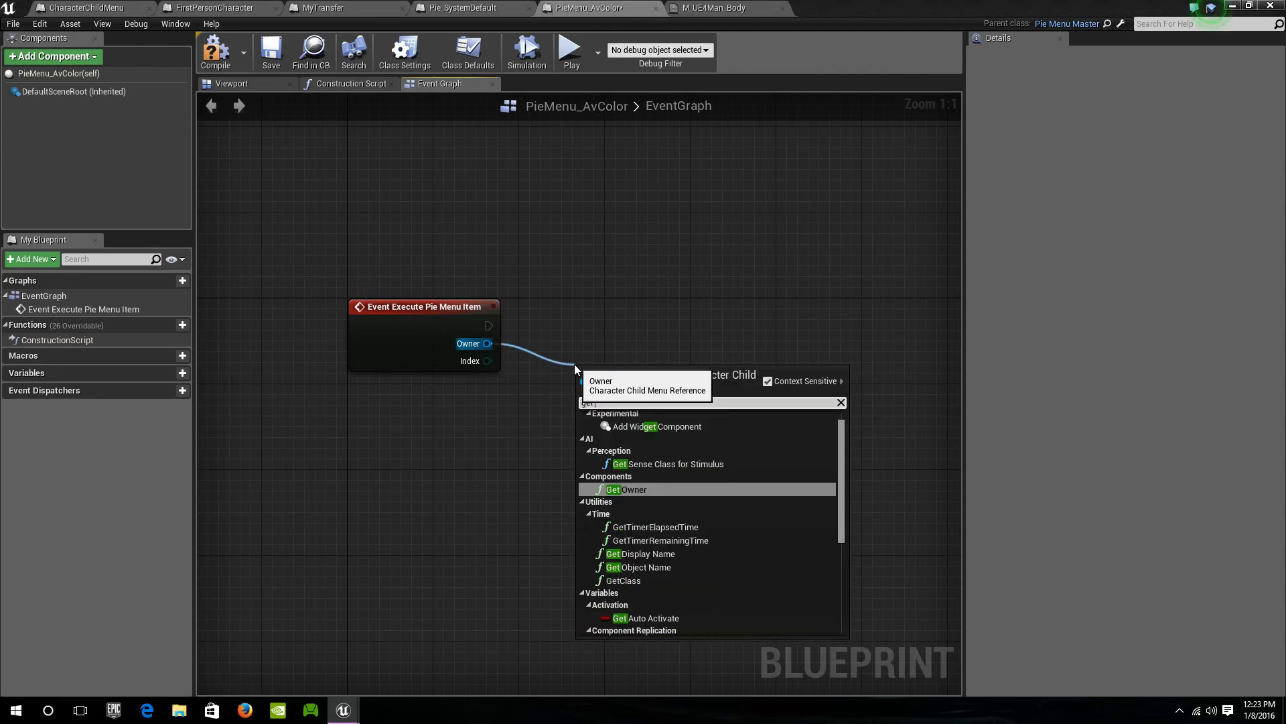
text( own)
key(Return)
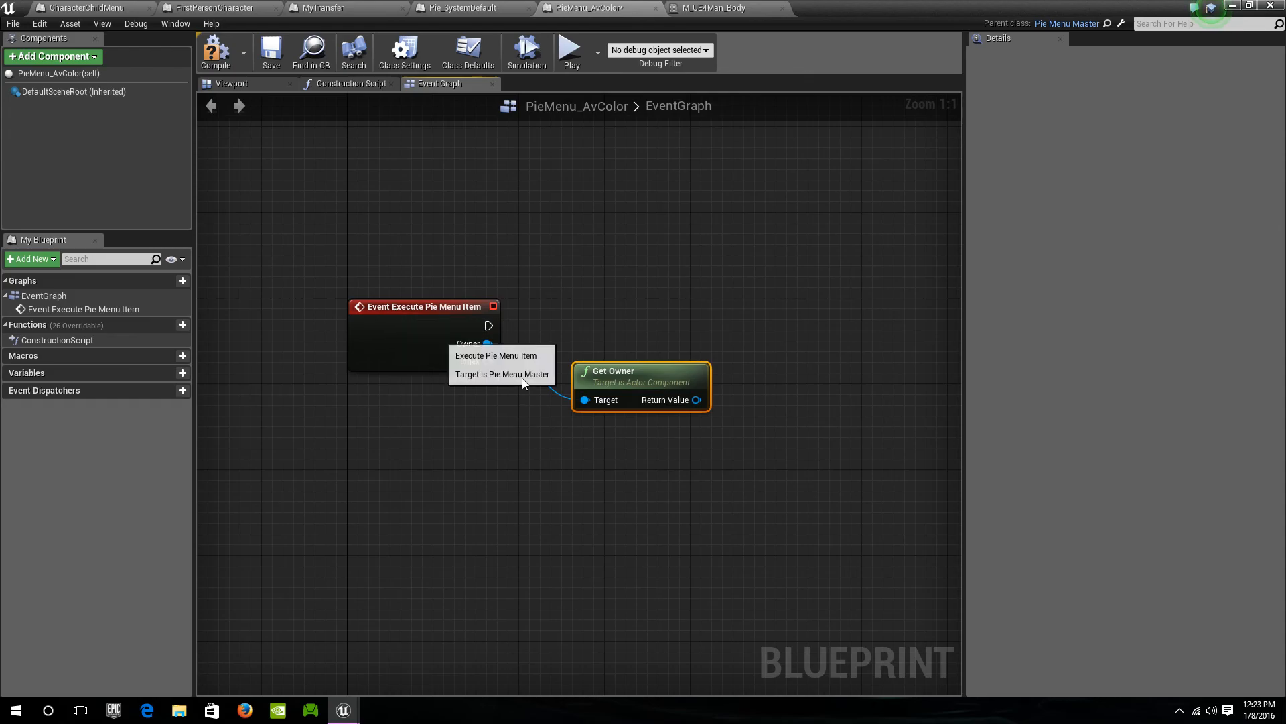
Cast Get Owner's Return Value to MyTransfer as a pure cast and place the cast node below Get Owner
drag(697, 399, 741, 396)
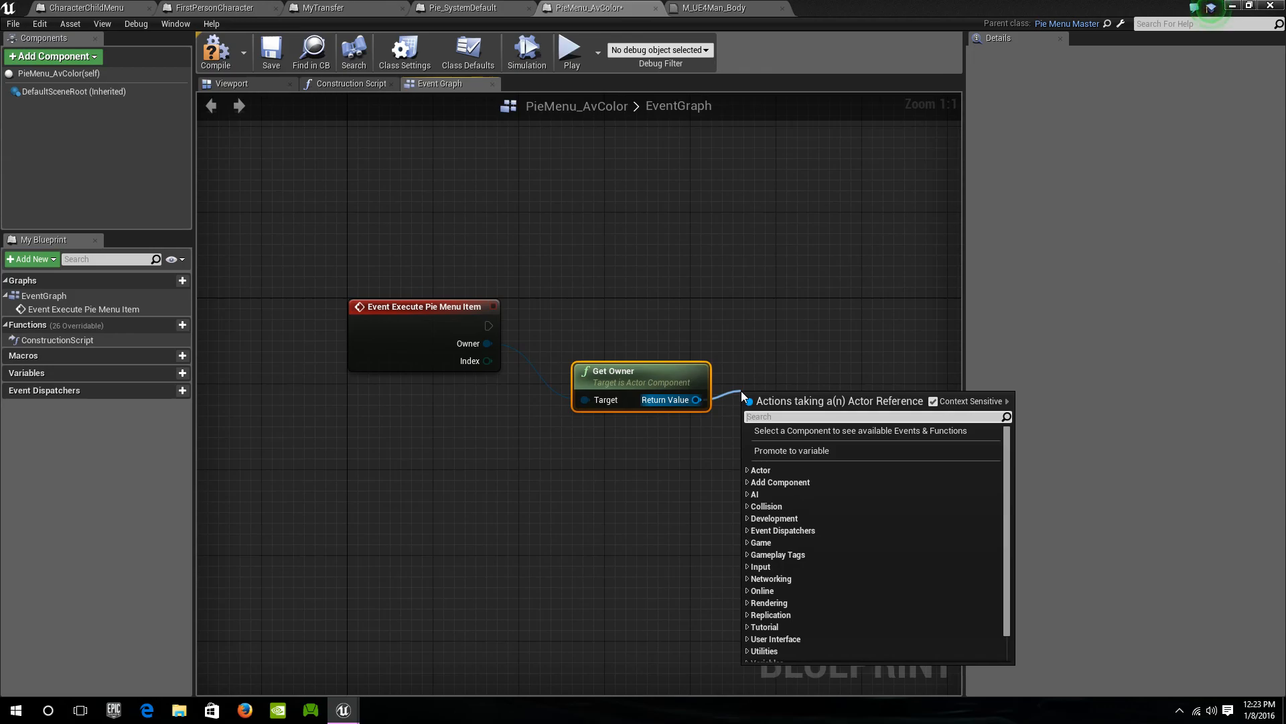
text(cast to)
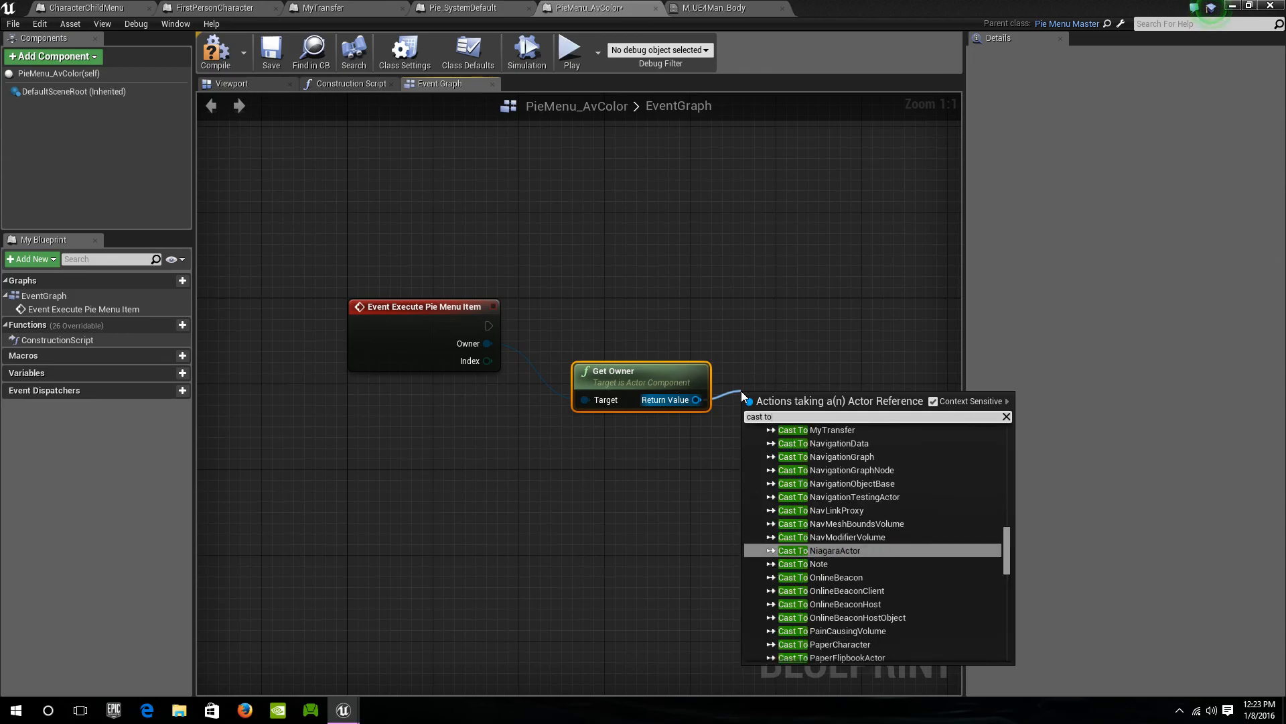
text( My)
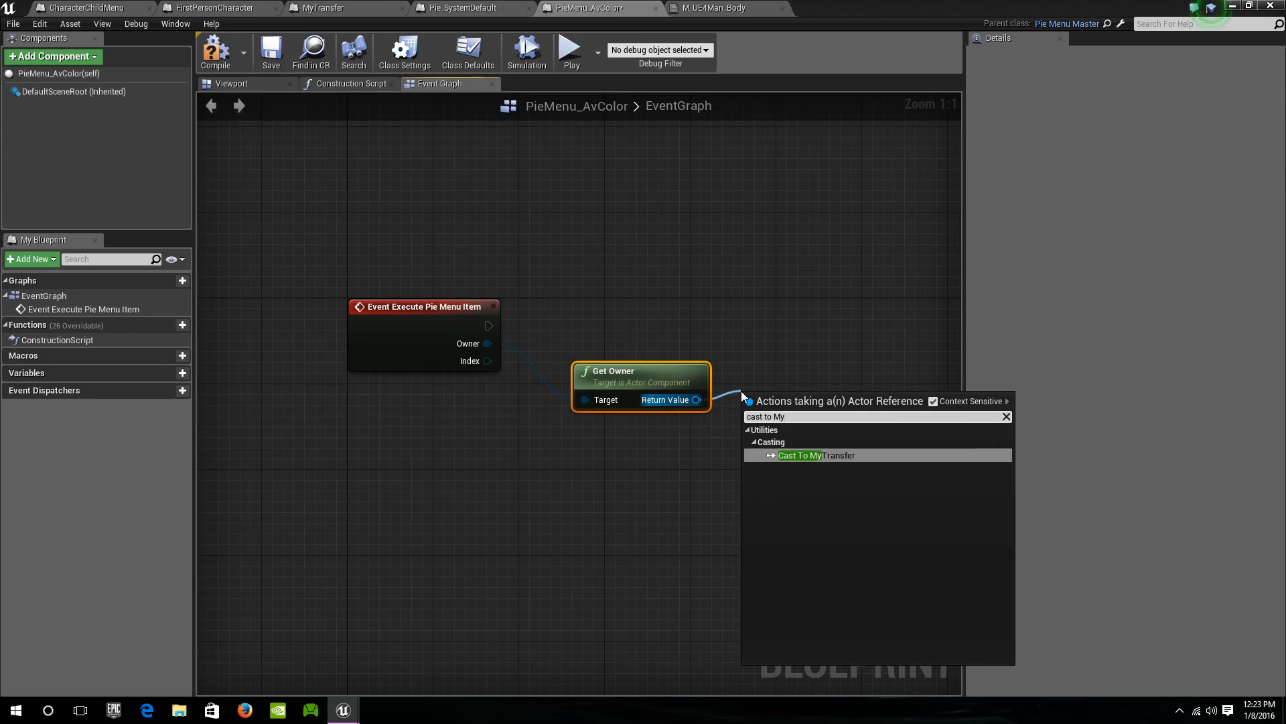
key(Return)
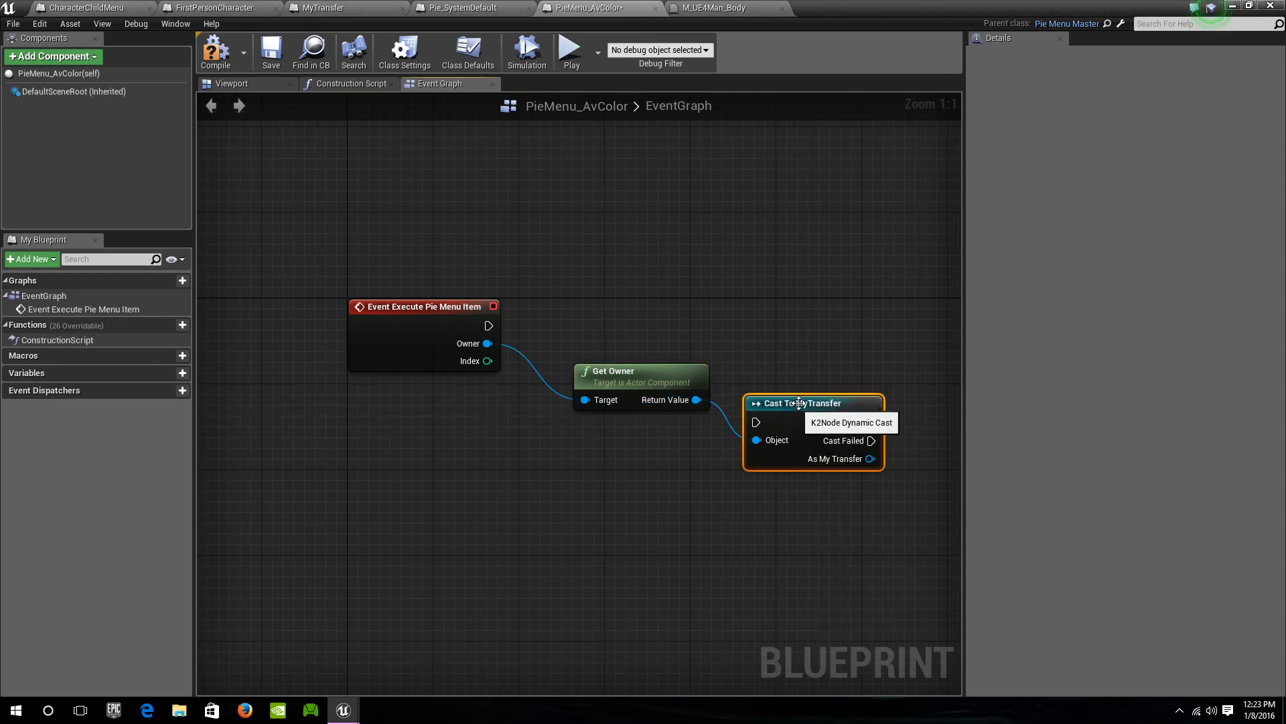
right_click(825, 404)
click(845, 361)
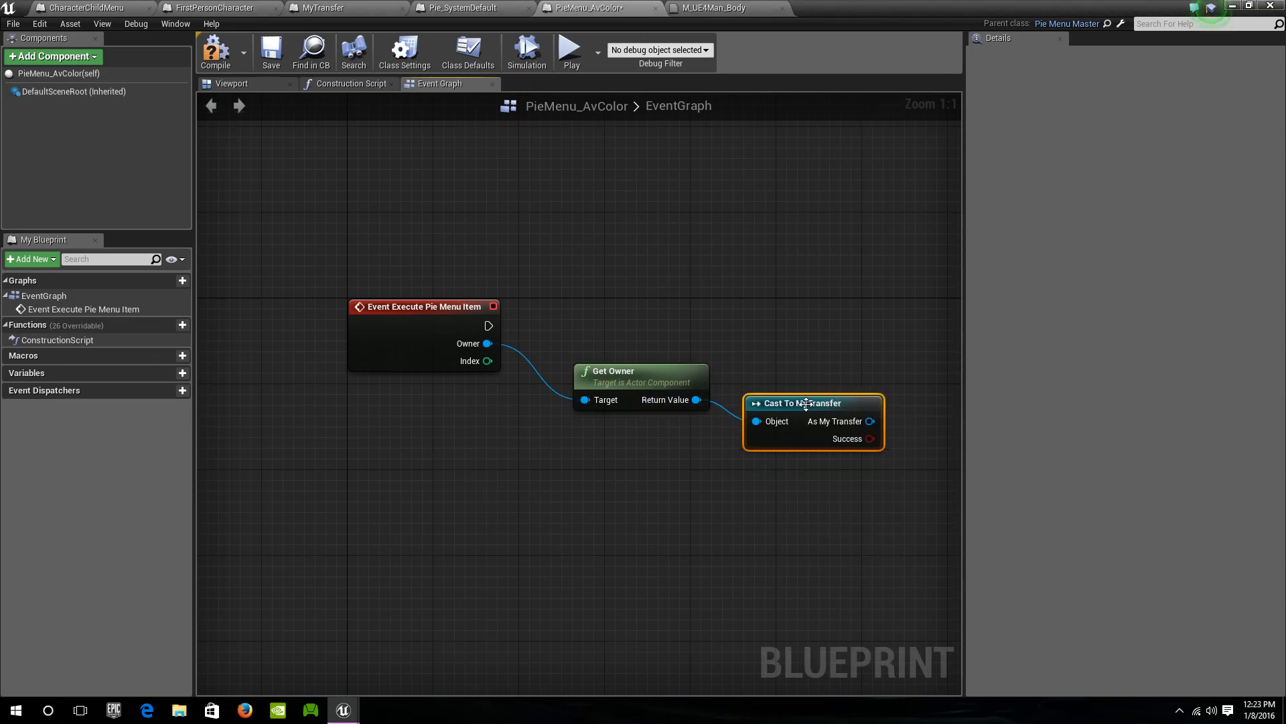
drag(803, 410, 696, 463)
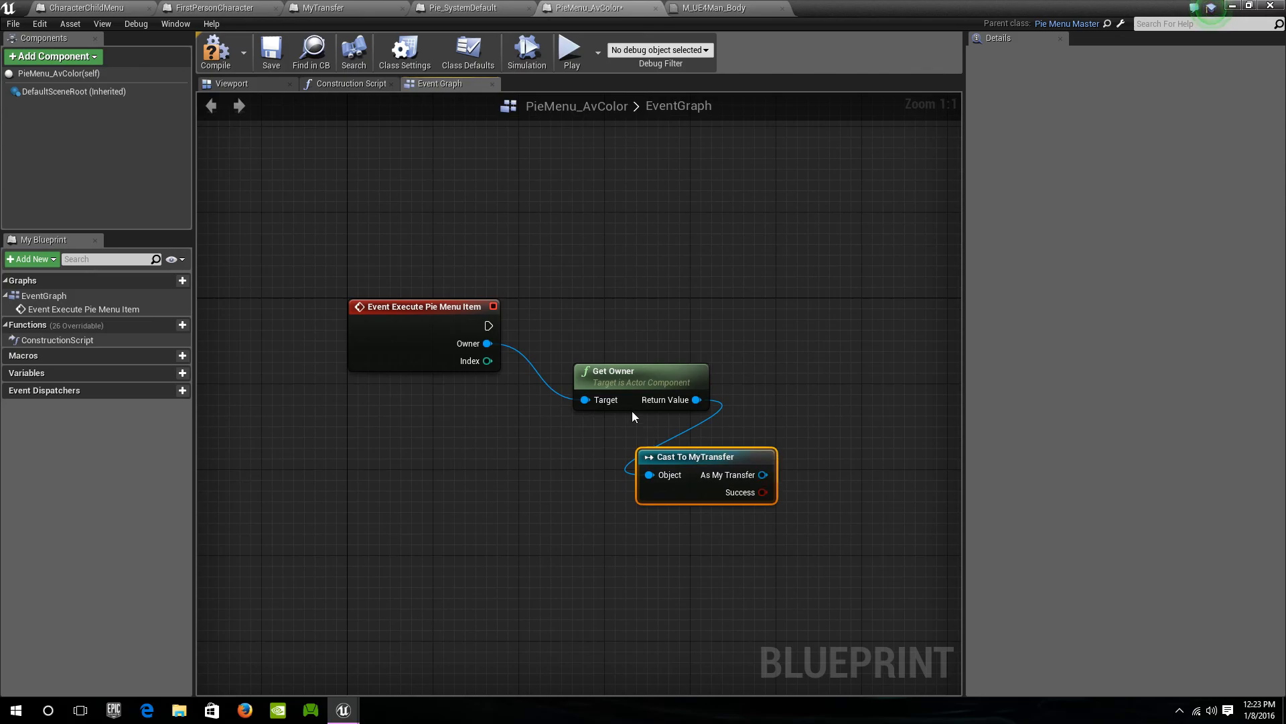
Get the My Av Color variable from the cast's As My Transfer output
drag(763, 474, 673, 307)
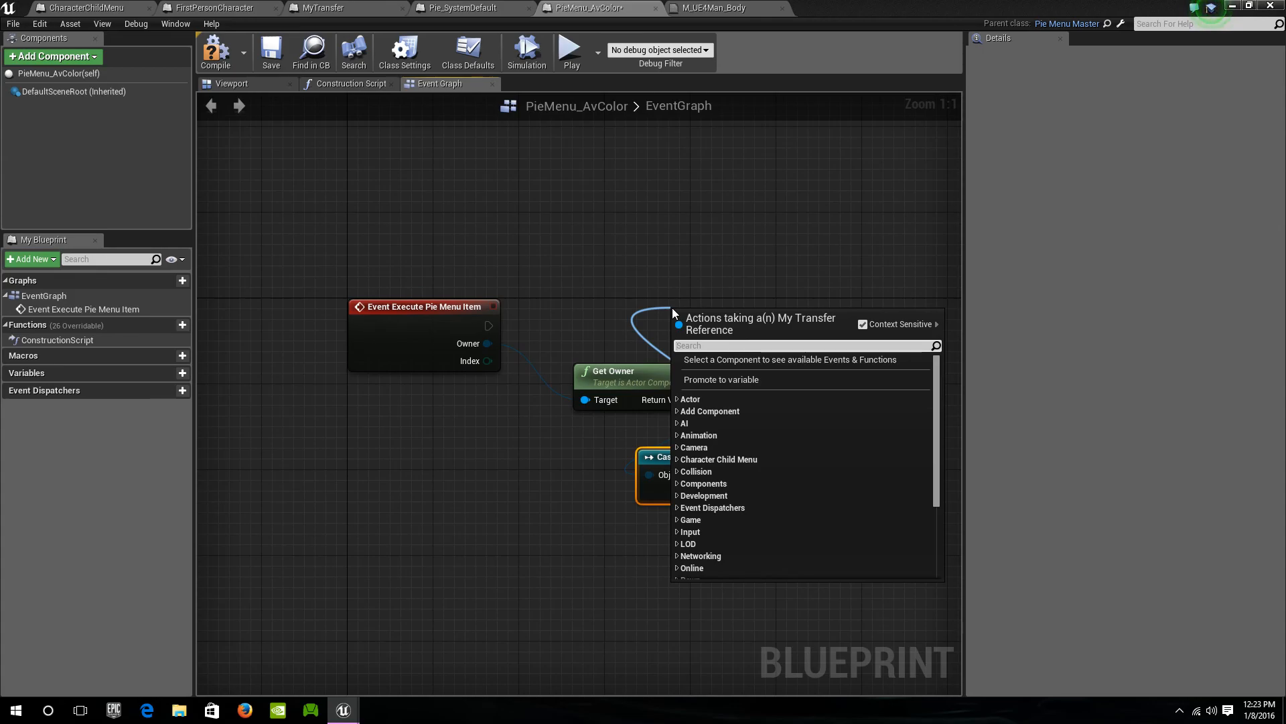
text(av)
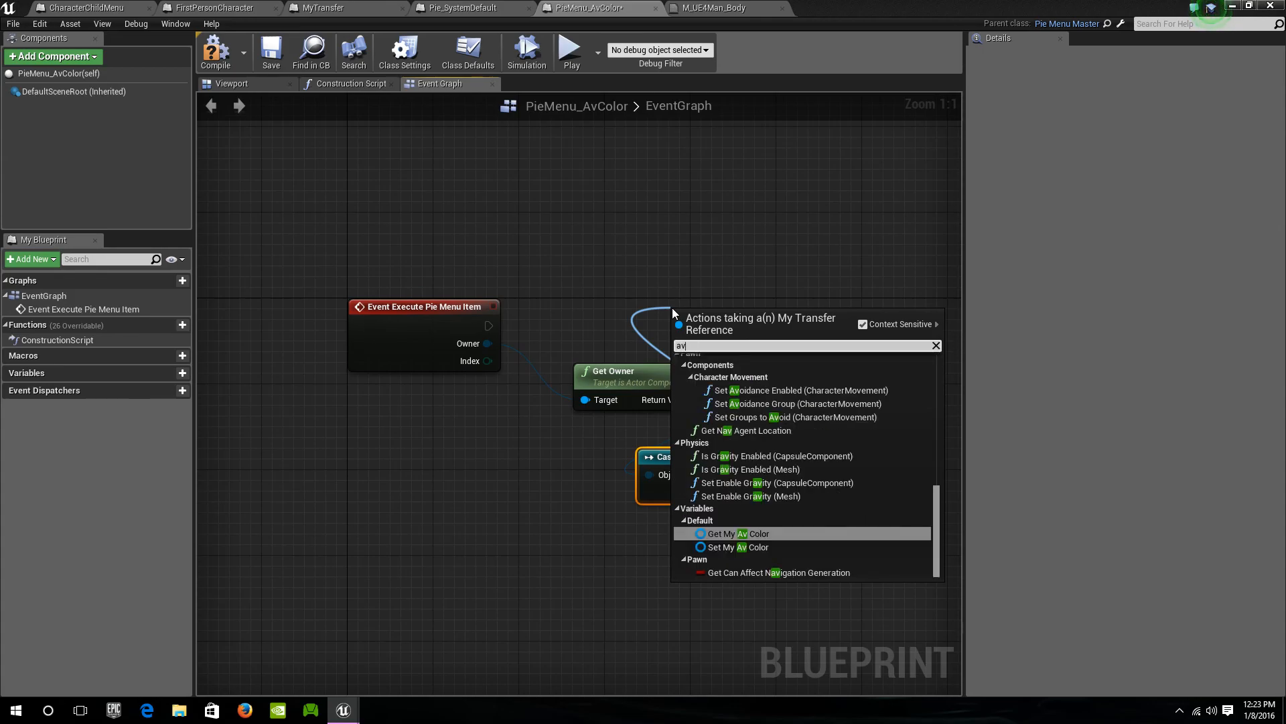
key(Return)
Add a Set Vector Parameter Value node targeting My Av Color and place it above that variable node
drag(735, 324, 850, 345)
text(parameter)
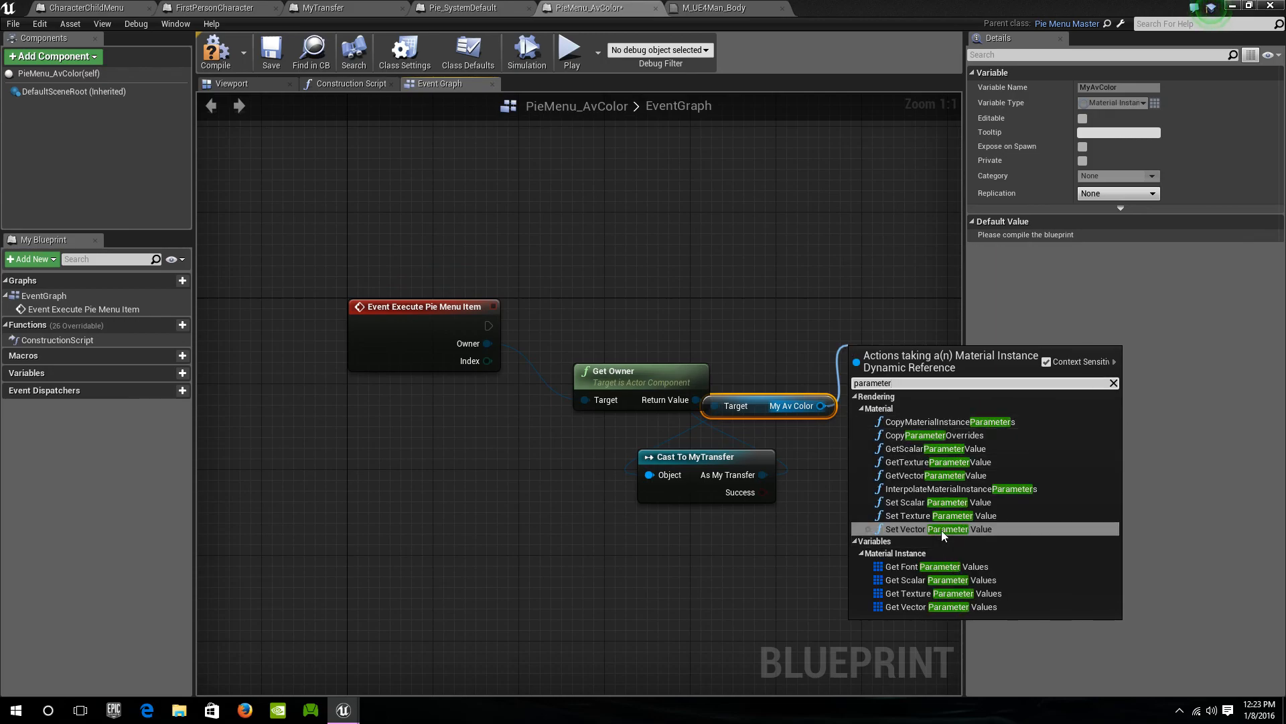
click(942, 529)
drag(906, 352, 798, 256)
click(841, 320)
key(ctrl+v)
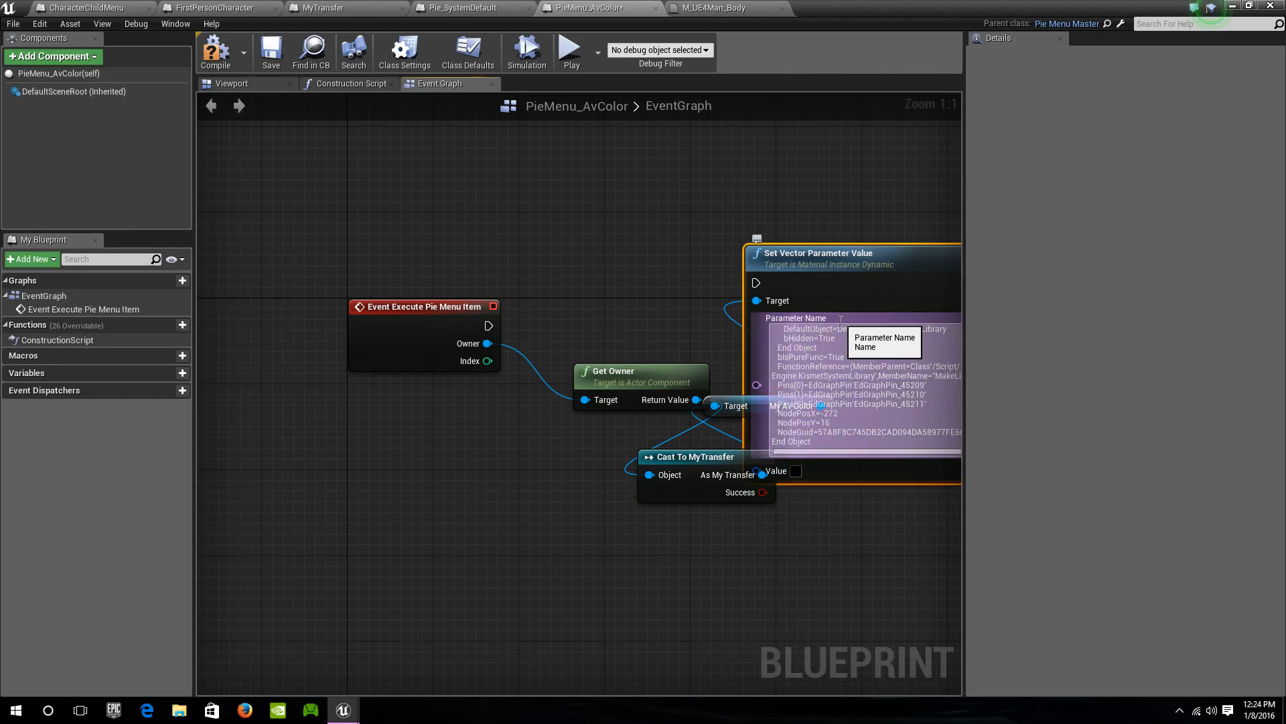
key(ctrl+a)
key(BackSpace)
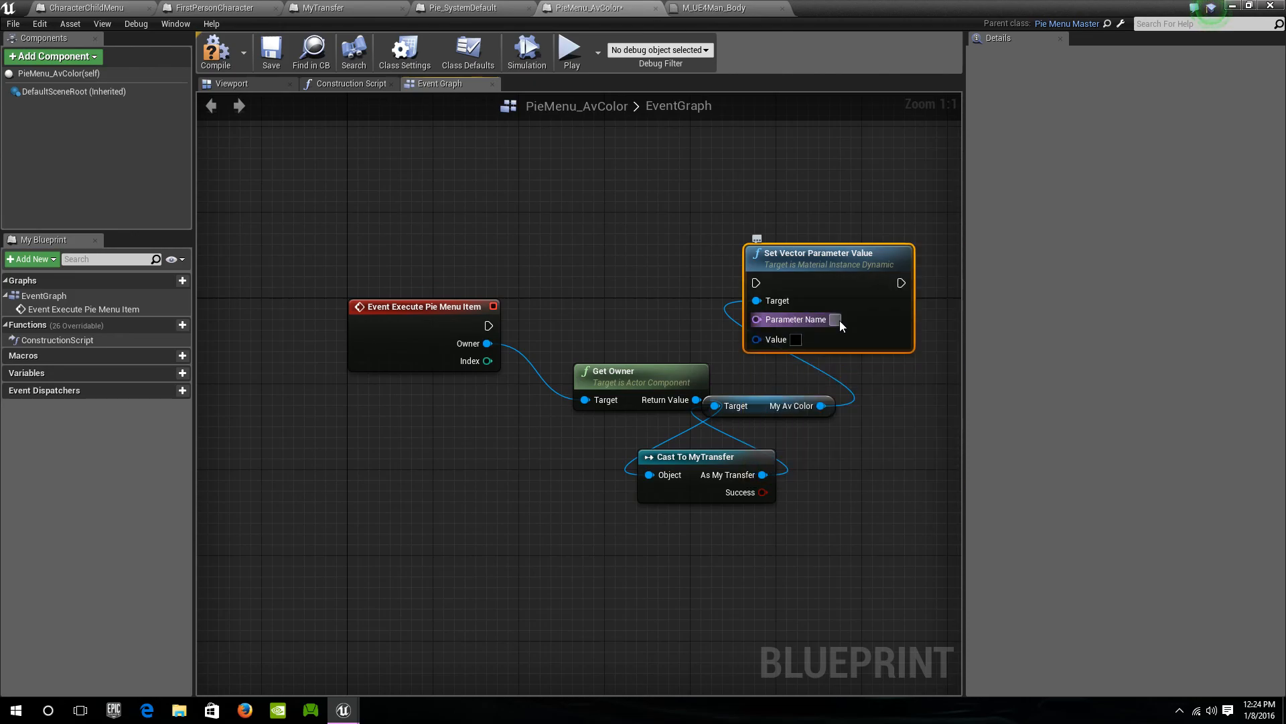
Copy the BodyColor parameter name from M_UE4Man_Body into Set Vector Parameter Value, and wire the node's execution from Event Execute Pie Menu Item
click(713, 8)
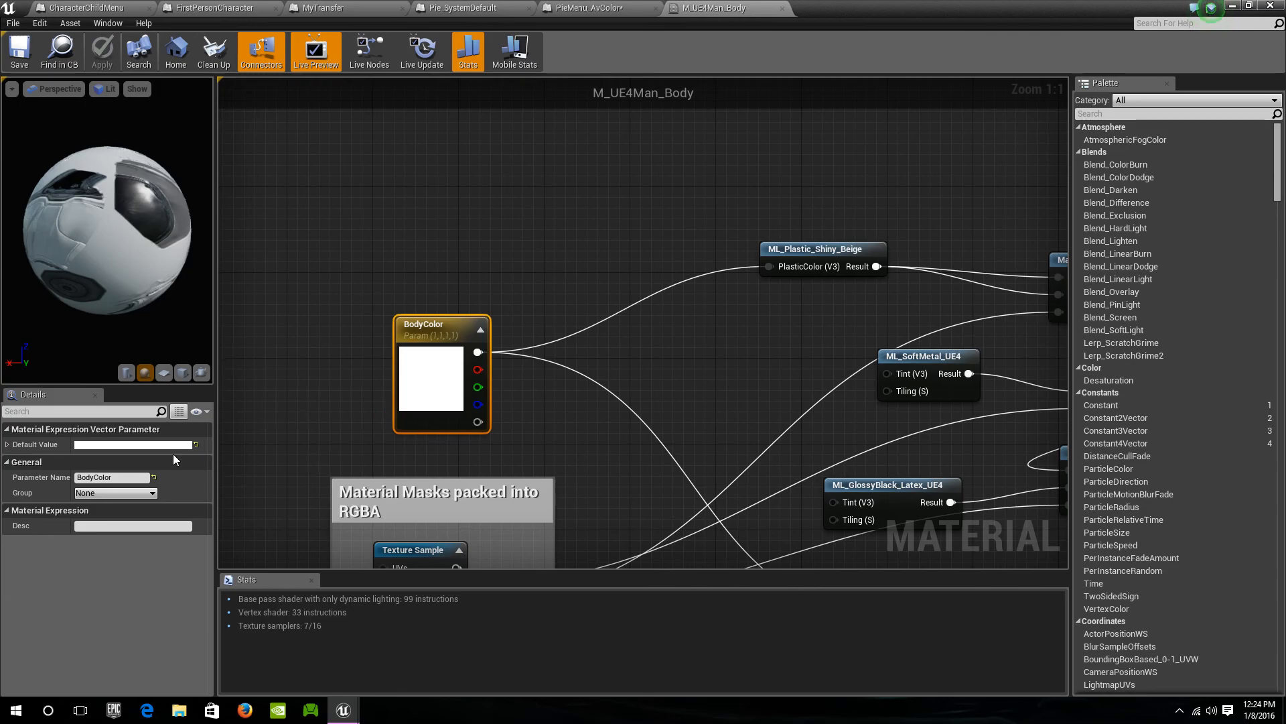
click(127, 477)
key(ctrl+c)
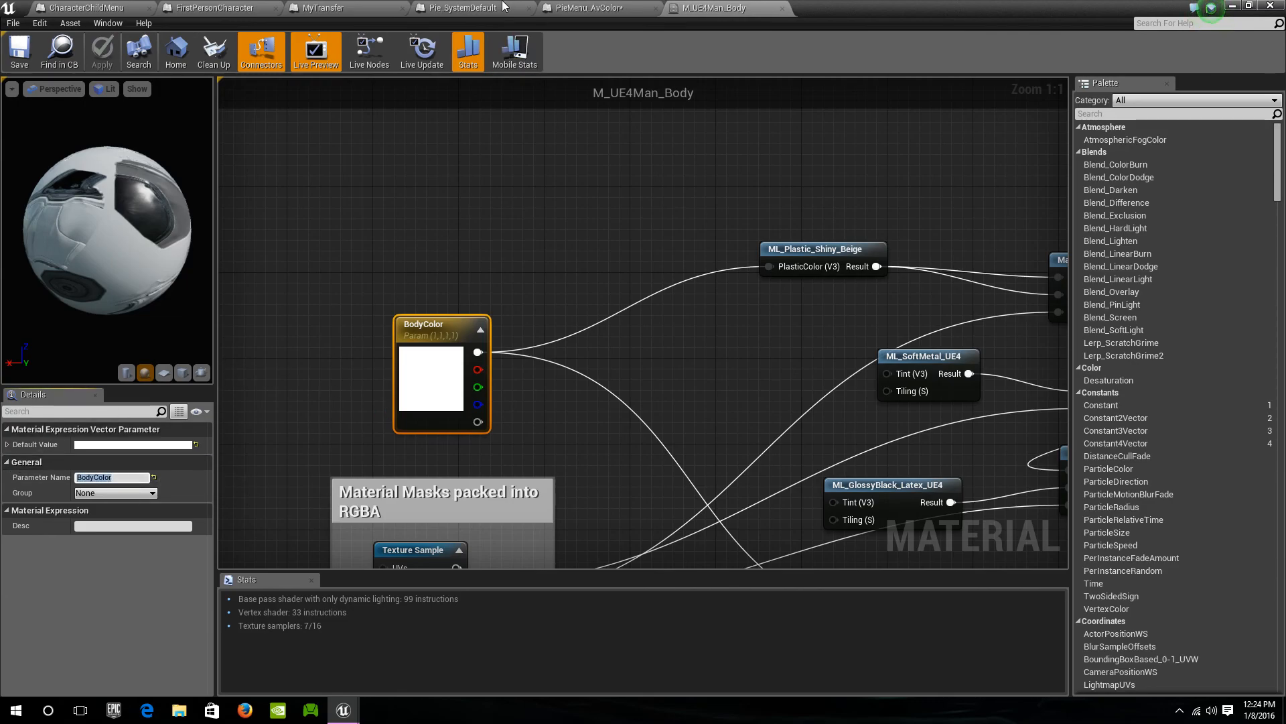
click(589, 8)
click(834, 319)
key(ctrl+v)
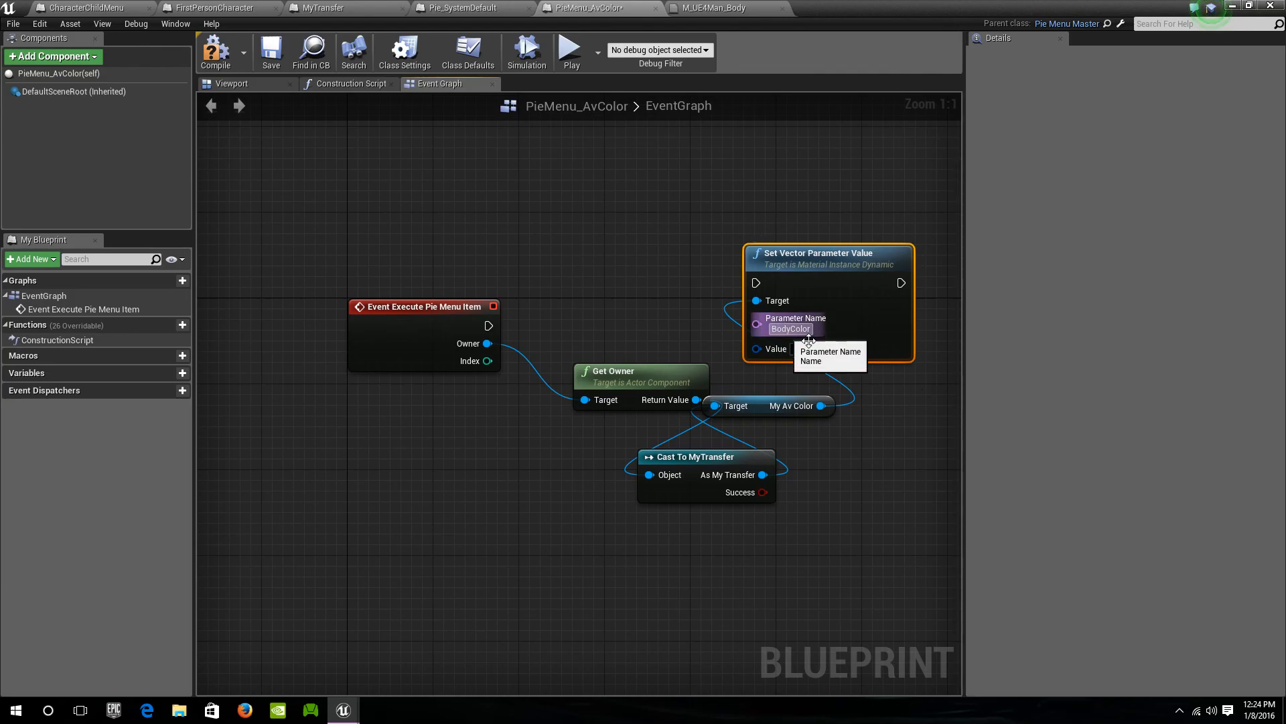
drag(756, 283, 489, 326)
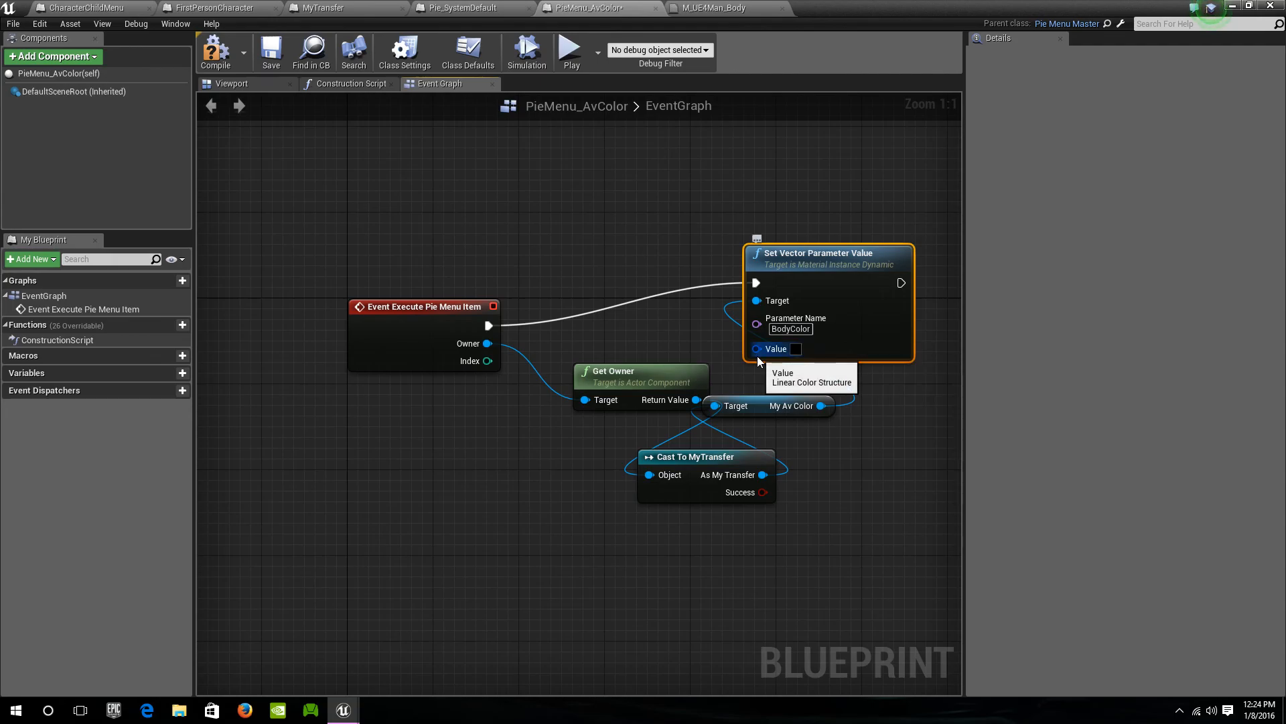
Check the menu text colors in the class defaults and add an array Get node driven by the event's Index output
drag(489, 360, 430, 505)
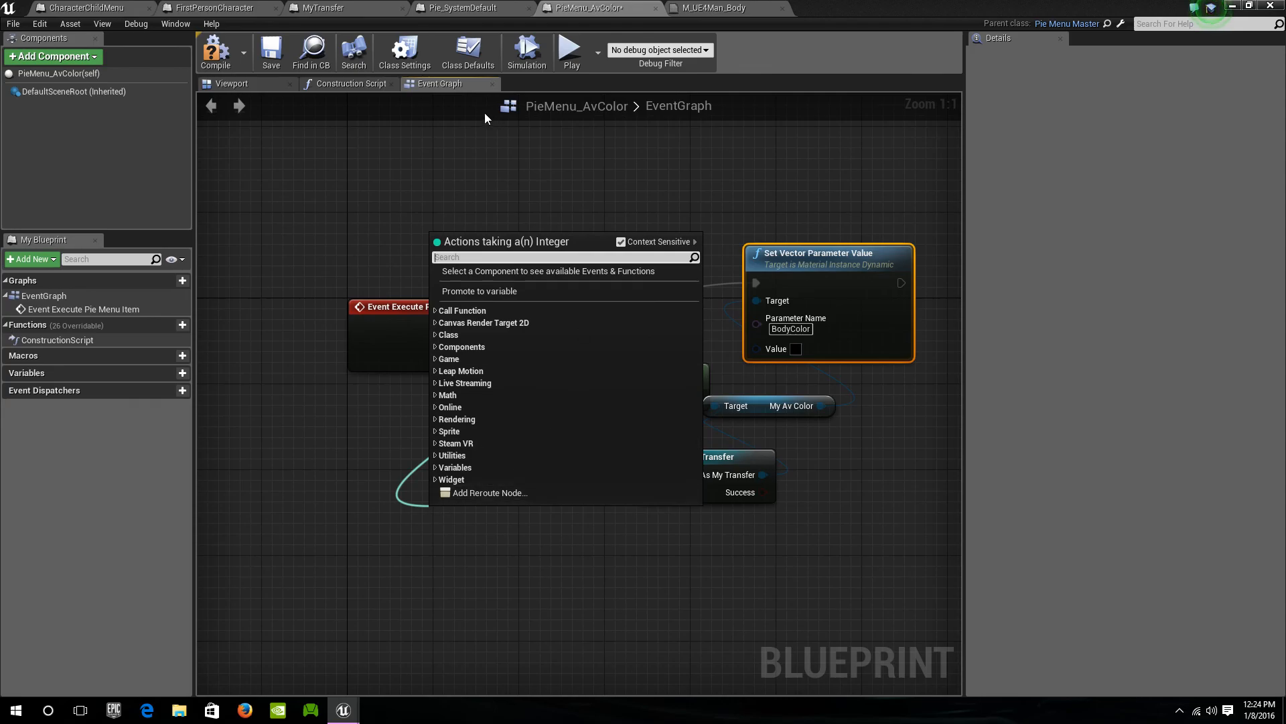
click(458, 59)
scroll(1058, 506, down, 3)
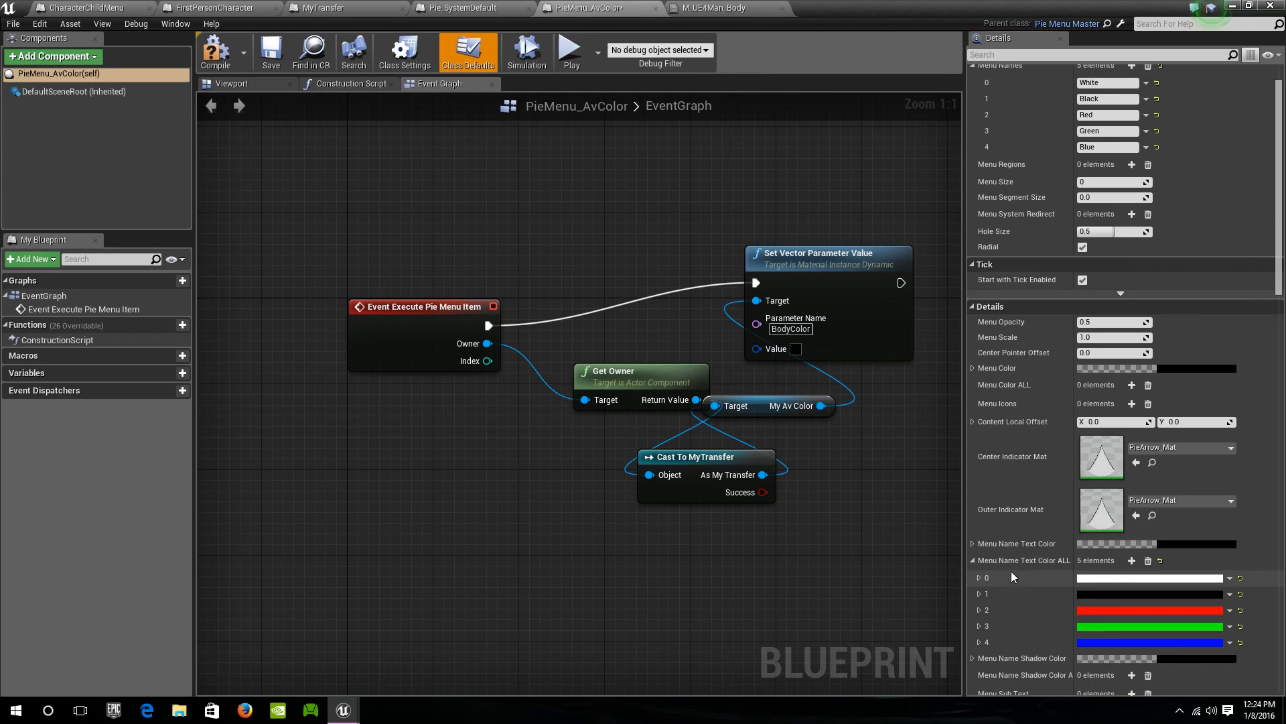
drag(485, 362, 436, 498)
text(get)
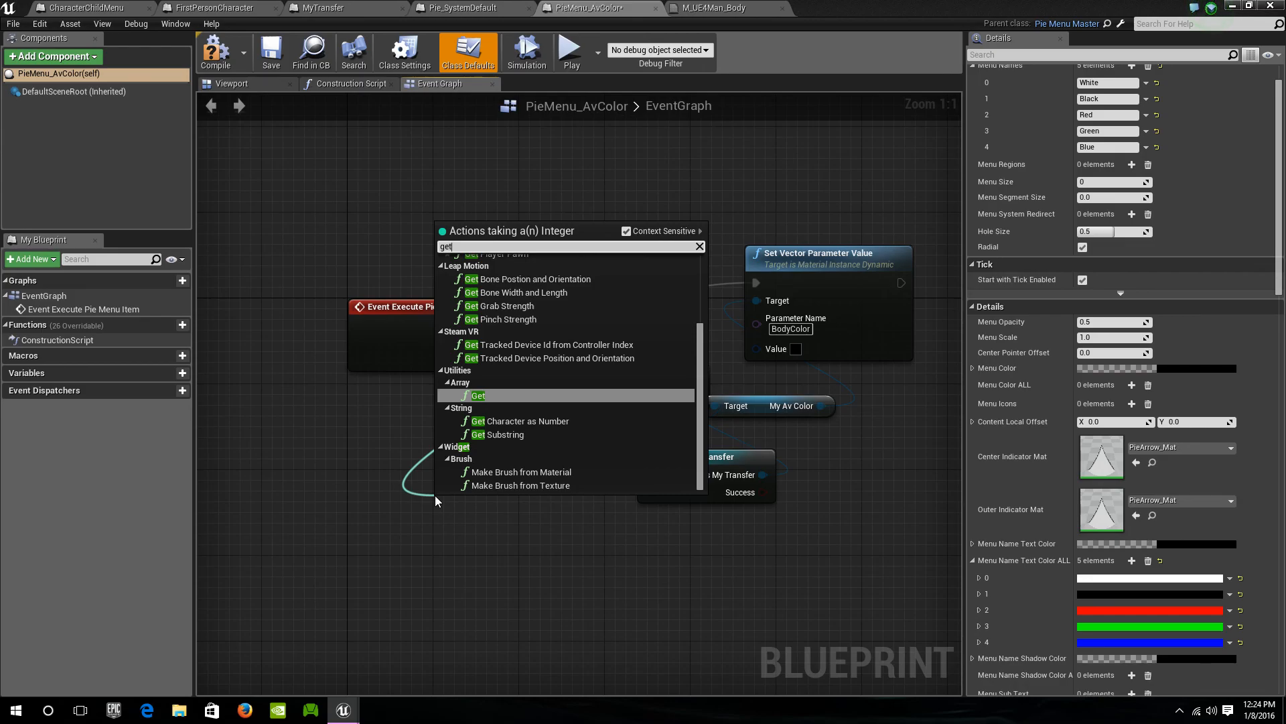
key(Return)
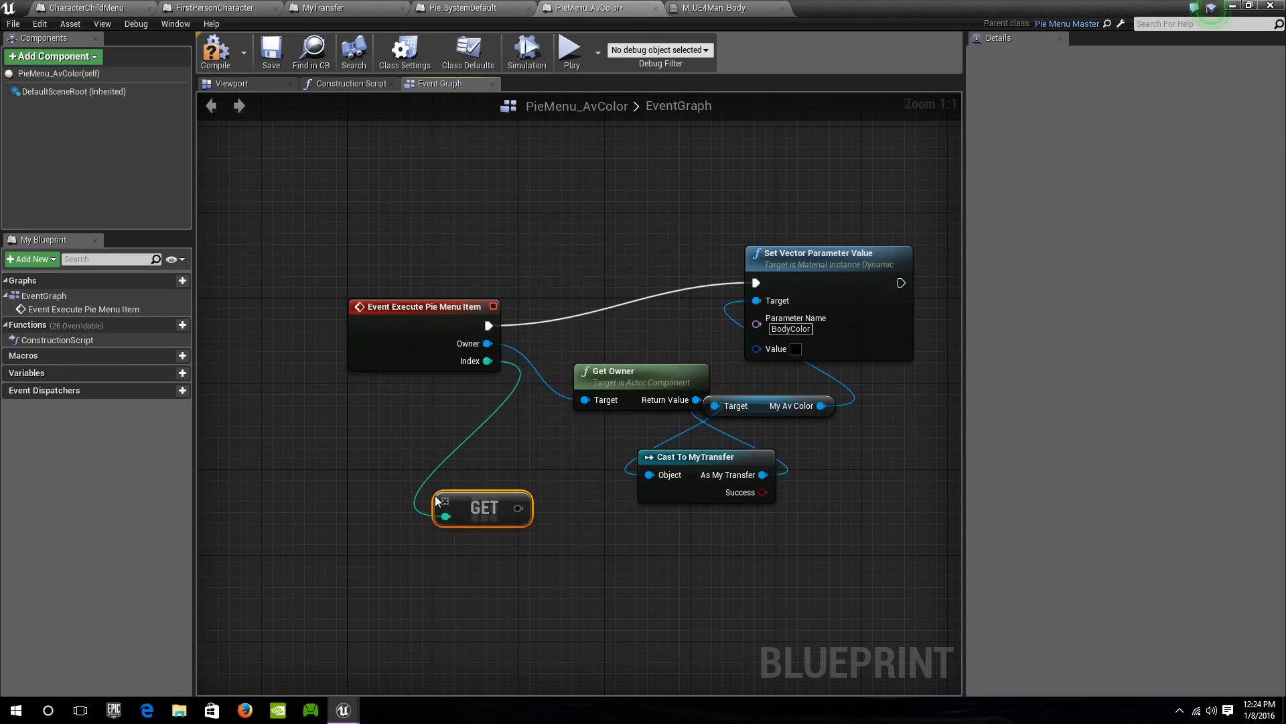
Feed the Menu Name Text Color ALL variable into the Get node's array input
drag(445, 501, 379, 473)
text(name)
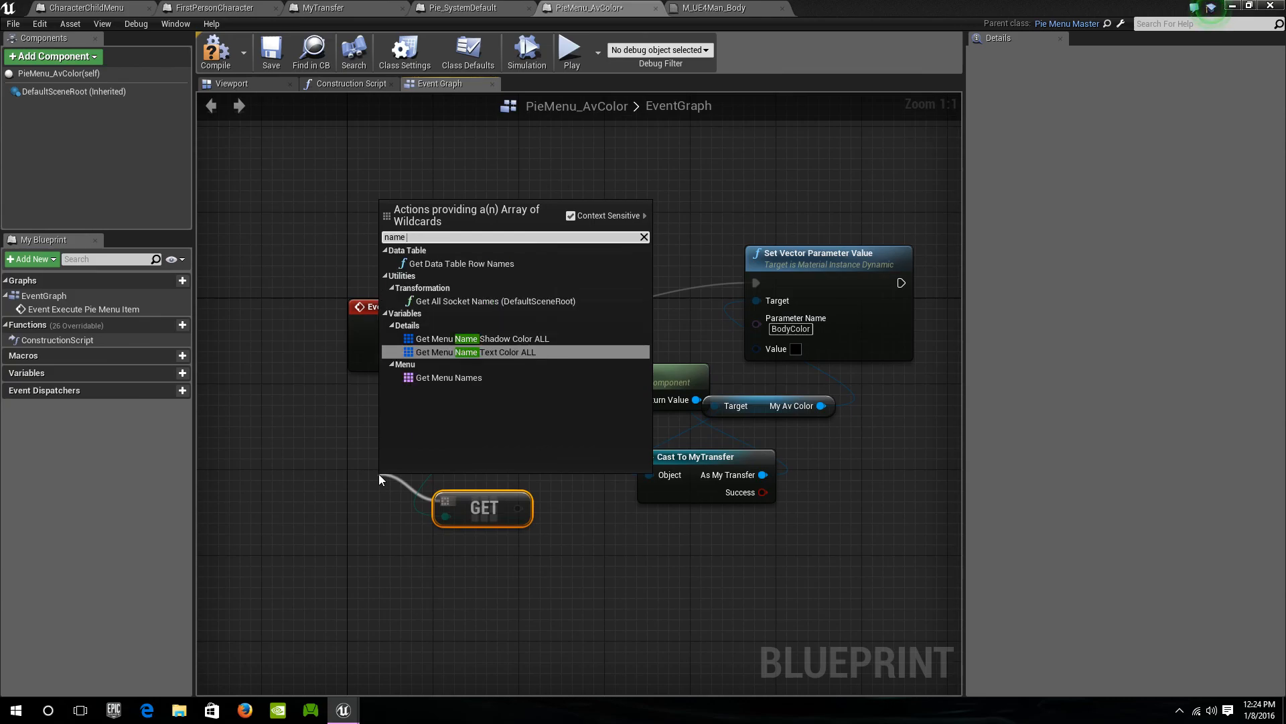
text( te)
key(Return)
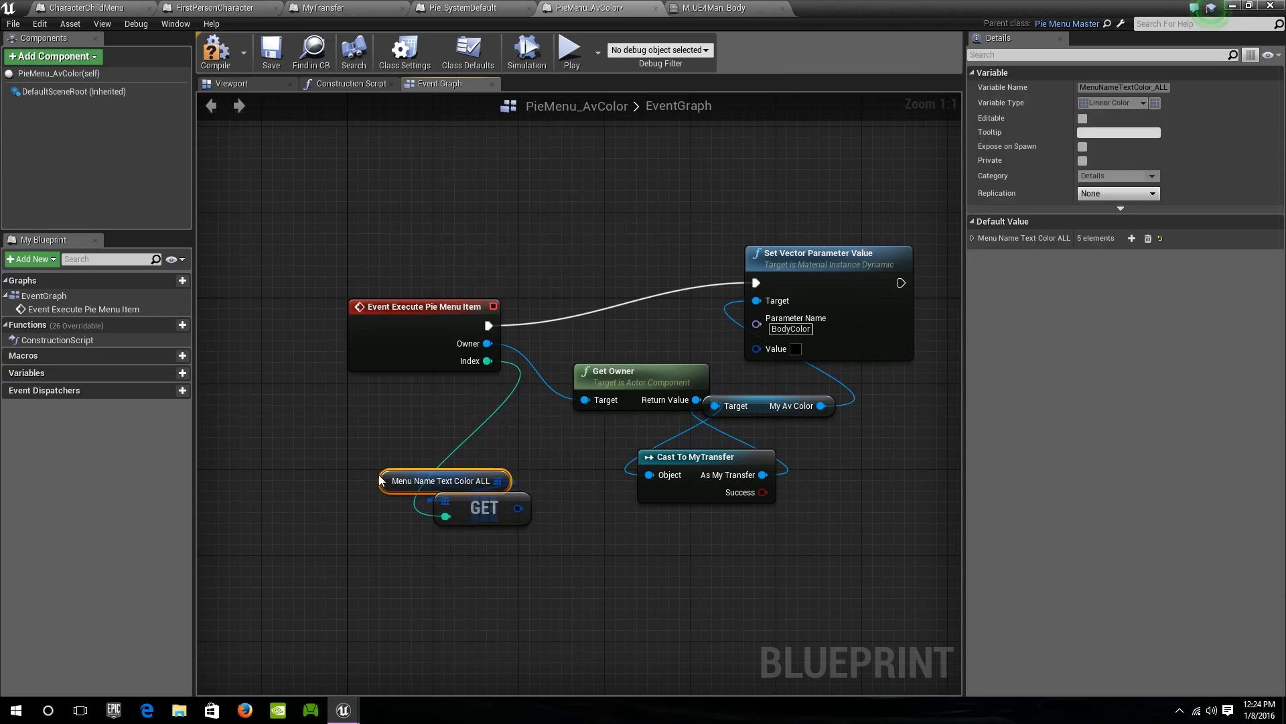
Connect the Get node's output to the Value of Set Vector Parameter Value, and compile and save the blueprint
drag(517, 507, 778, 352)
click(216, 51)
click(272, 51)
Play the level from the main editor and open the Avatar Color pie menu facing the character
click(1279, 5)
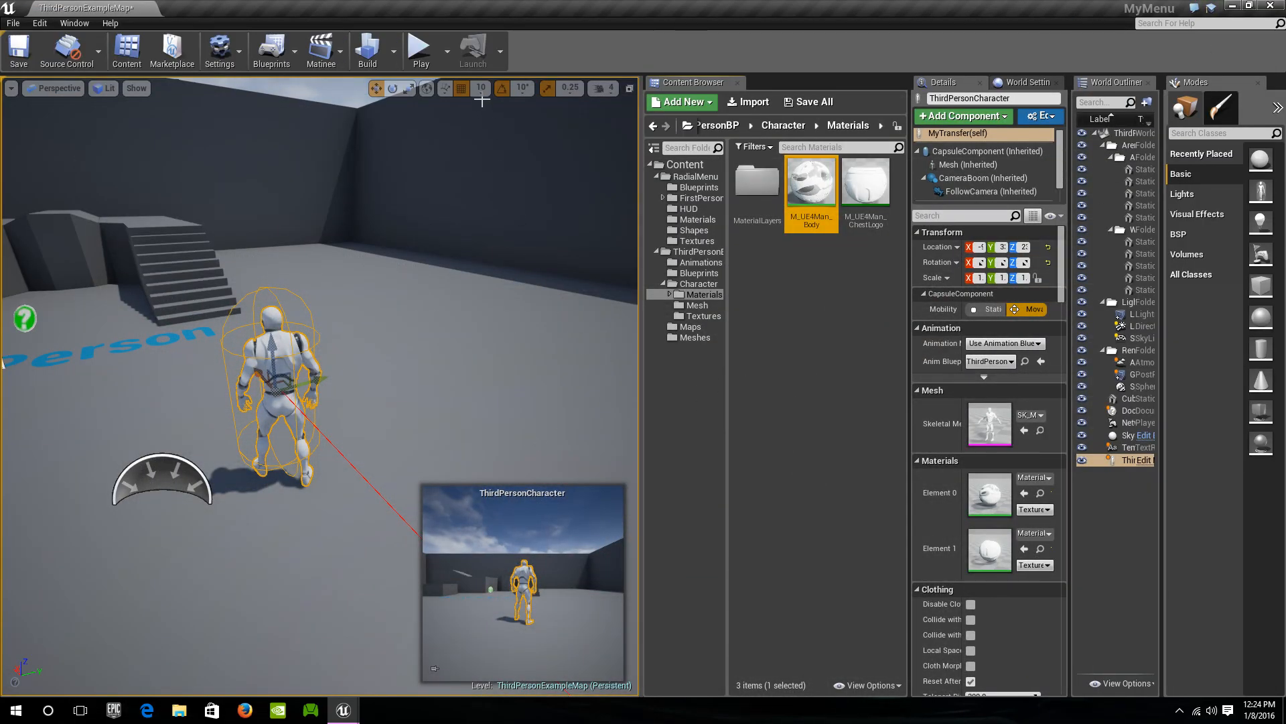
click(419, 49)
key(s)
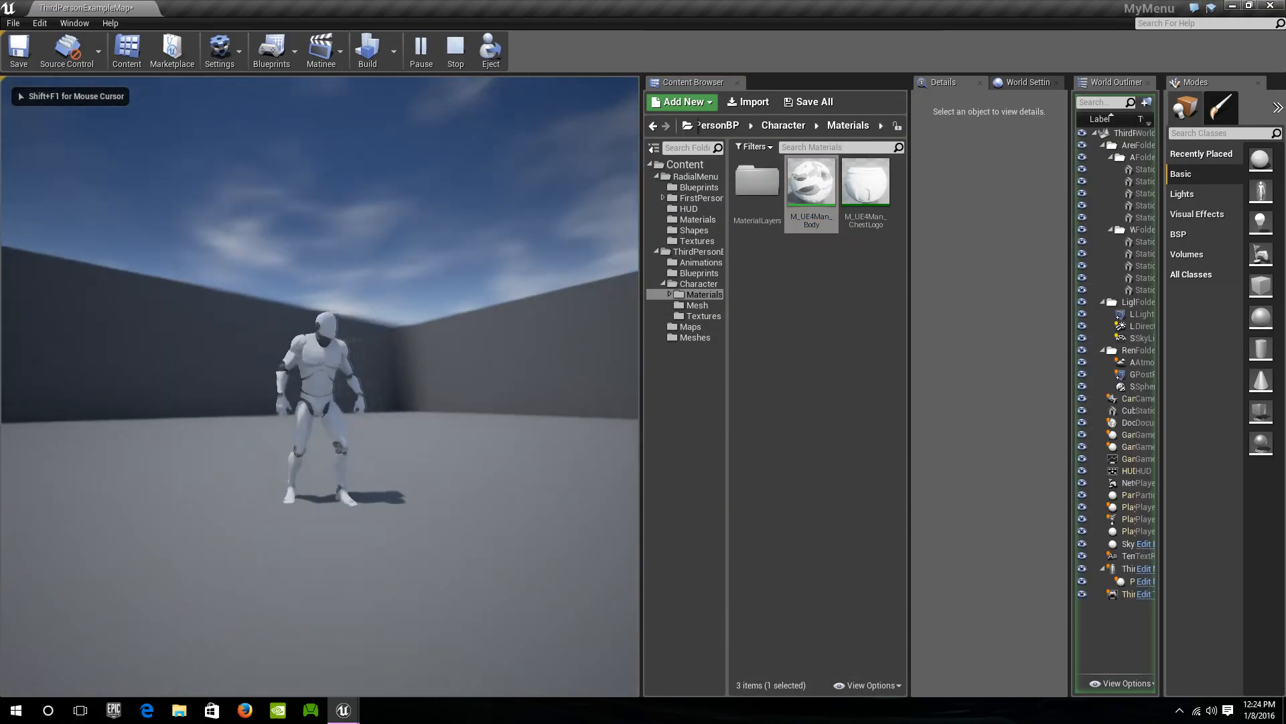
key(Tab)
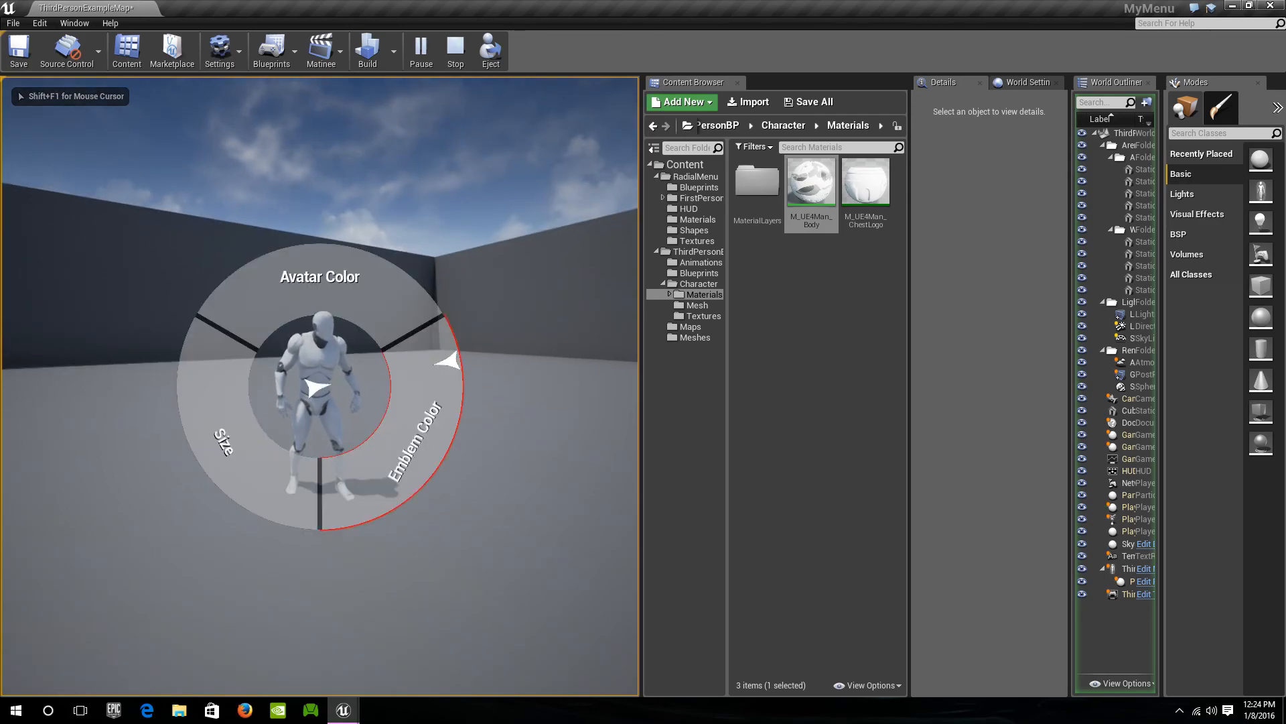
click(322, 386)
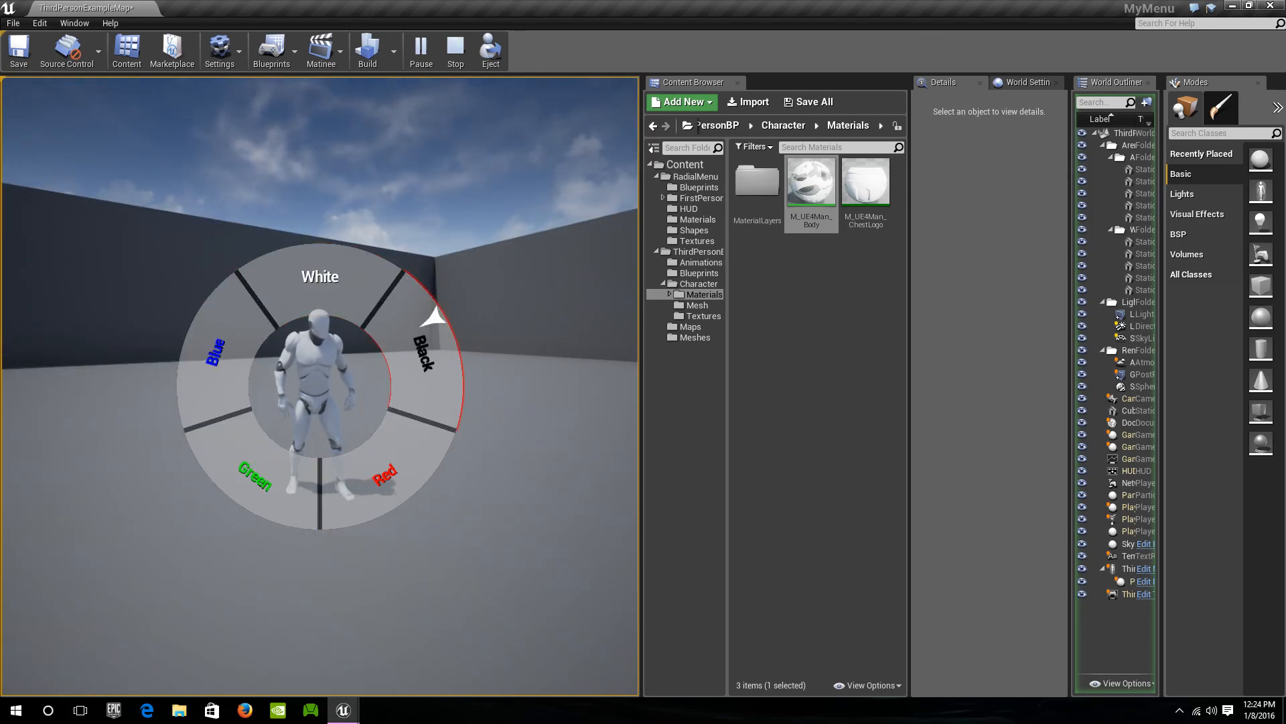
Test the Black, Red, Green, Blue and White options on the character and stop the play session
click(432, 312)
click(417, 475)
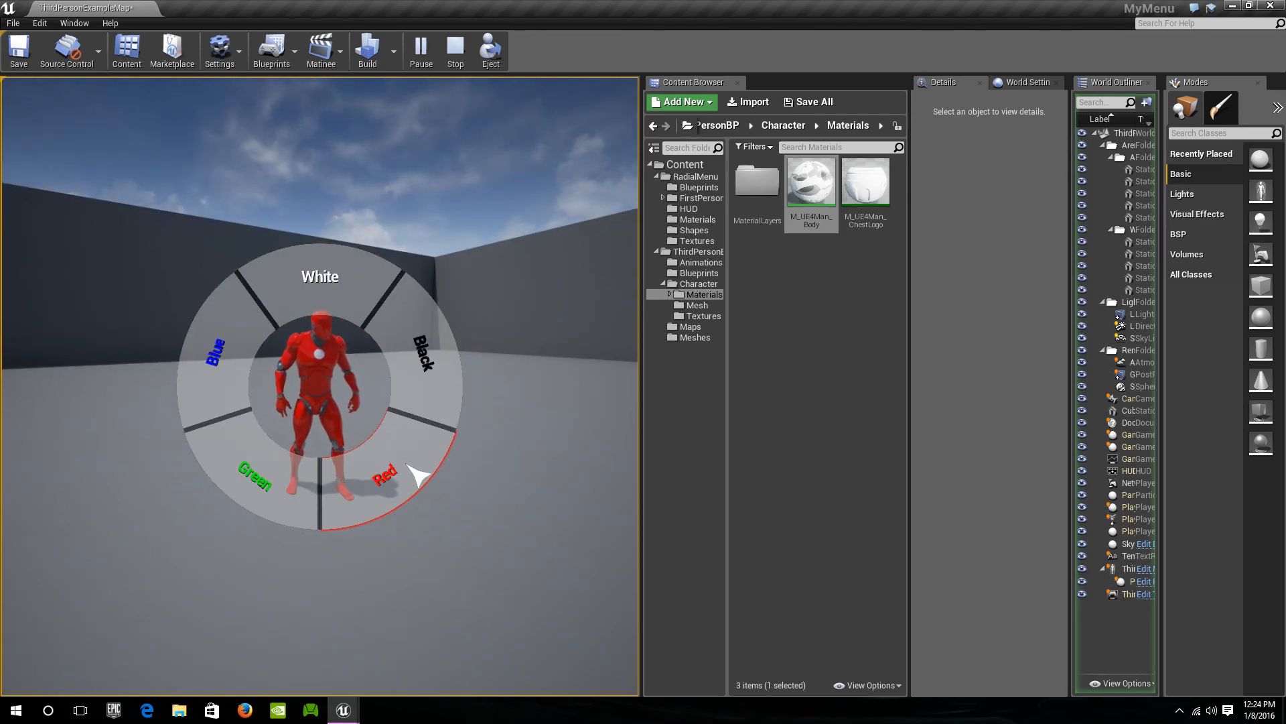
click(197, 444)
click(189, 364)
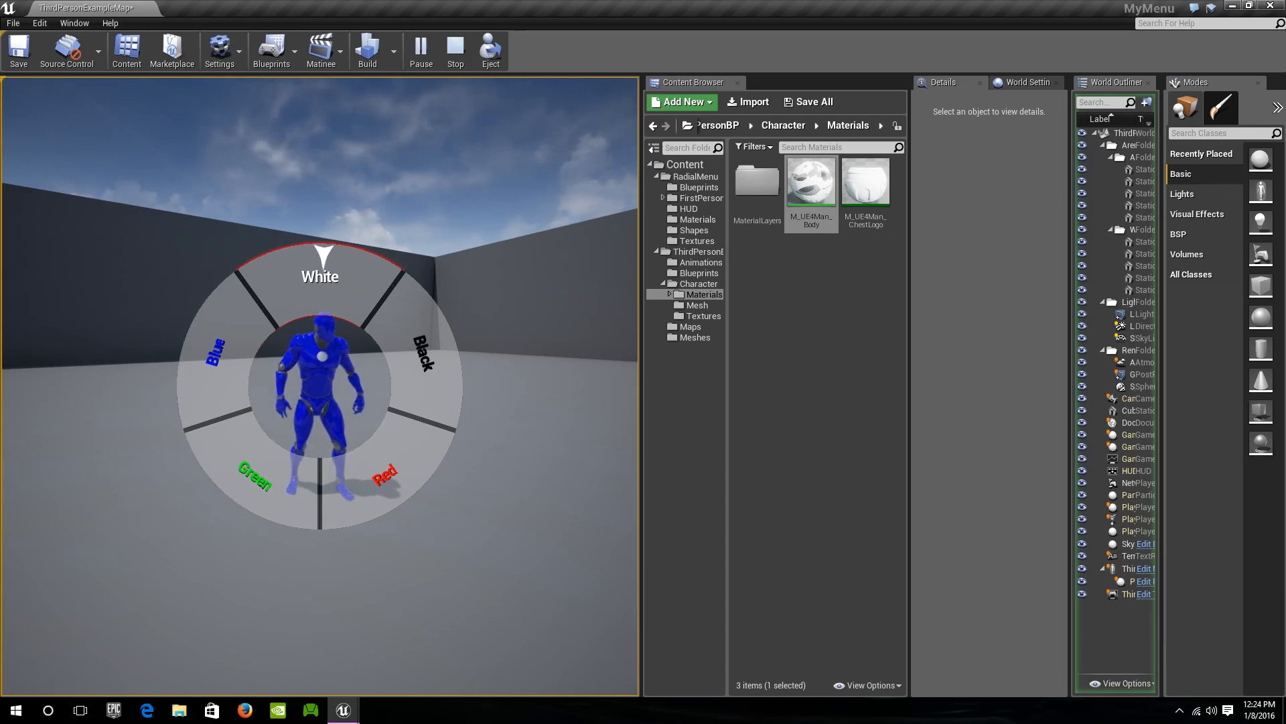
click(321, 256)
click(434, 359)
click(436, 448)
click(261, 506)
click(187, 368)
click(308, 241)
click(435, 366)
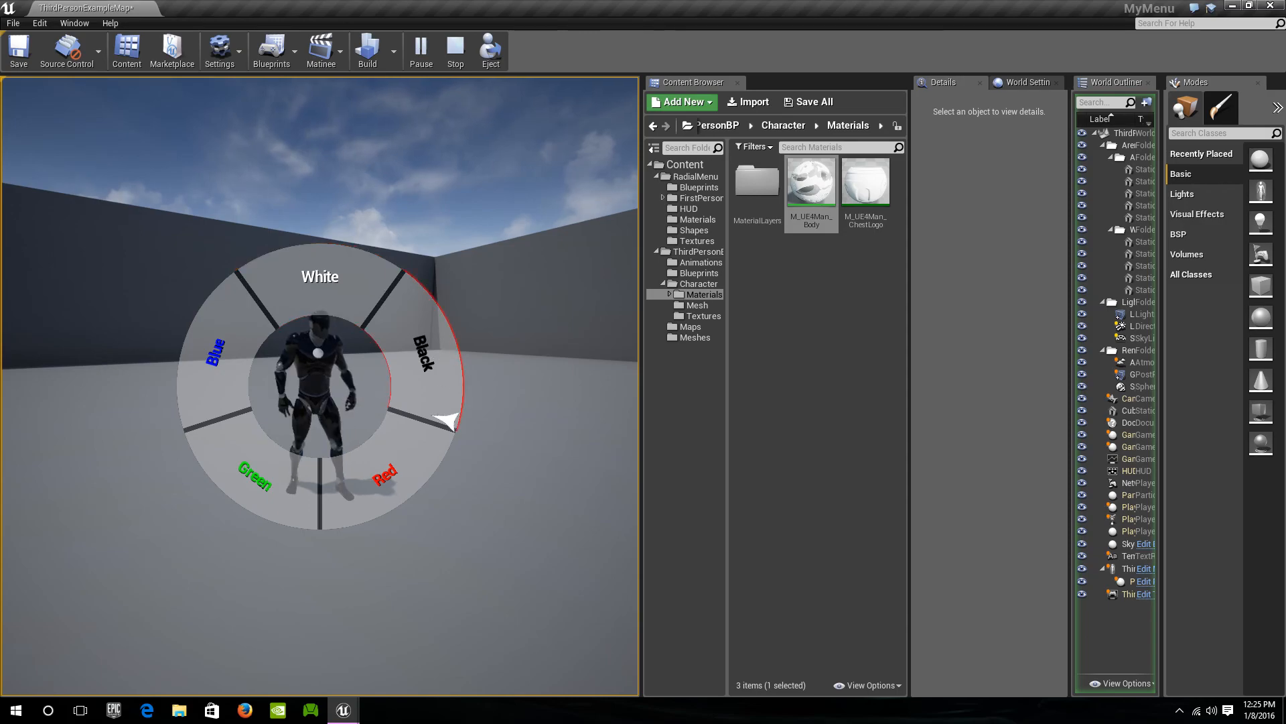
click(385, 497)
key(Escape)
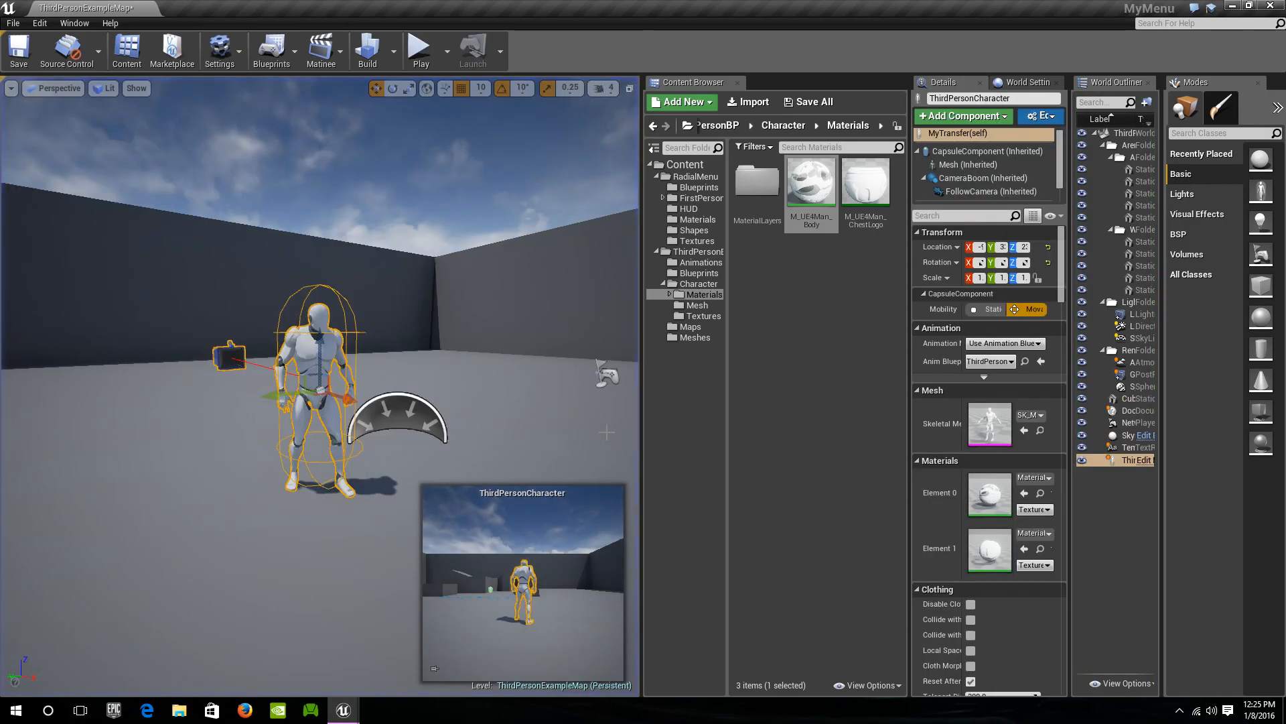
Add a Close Character Menu call after Set Vector Parameter Value in the PieMenu_AvColor event graph
key(alt+Tab)
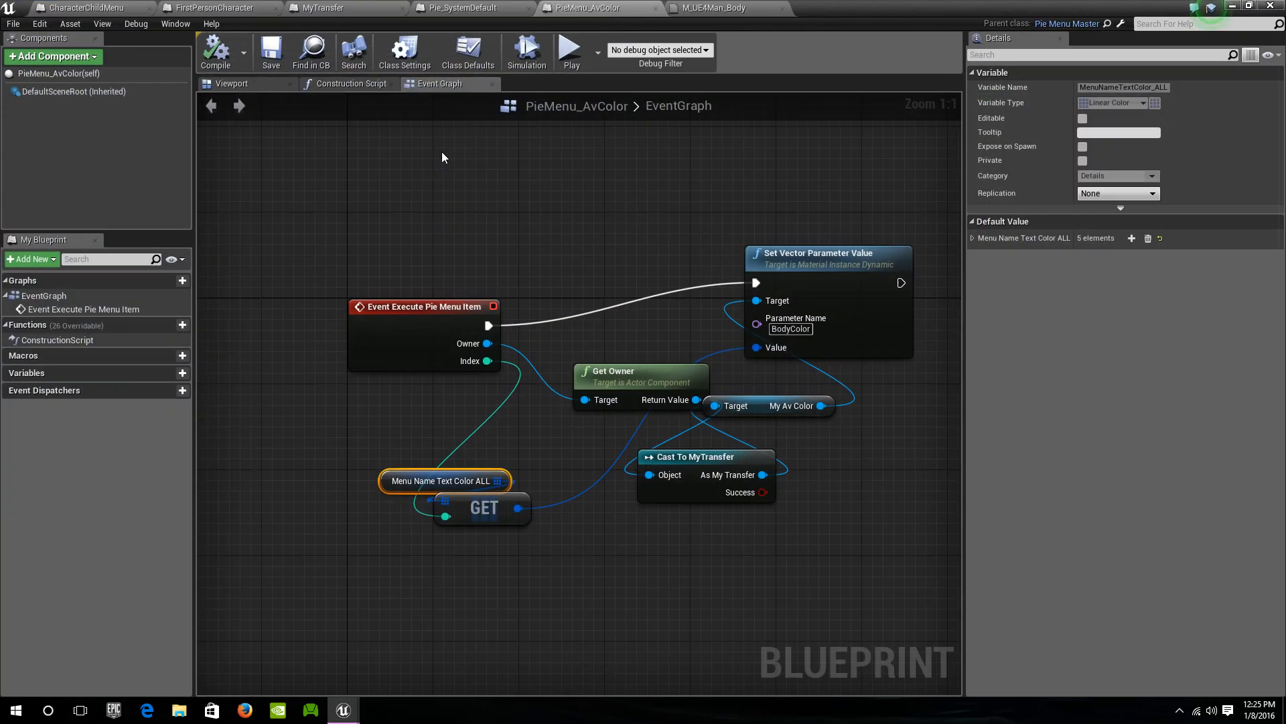
right_drag(633, 221, 462, 236)
click(547, 276)
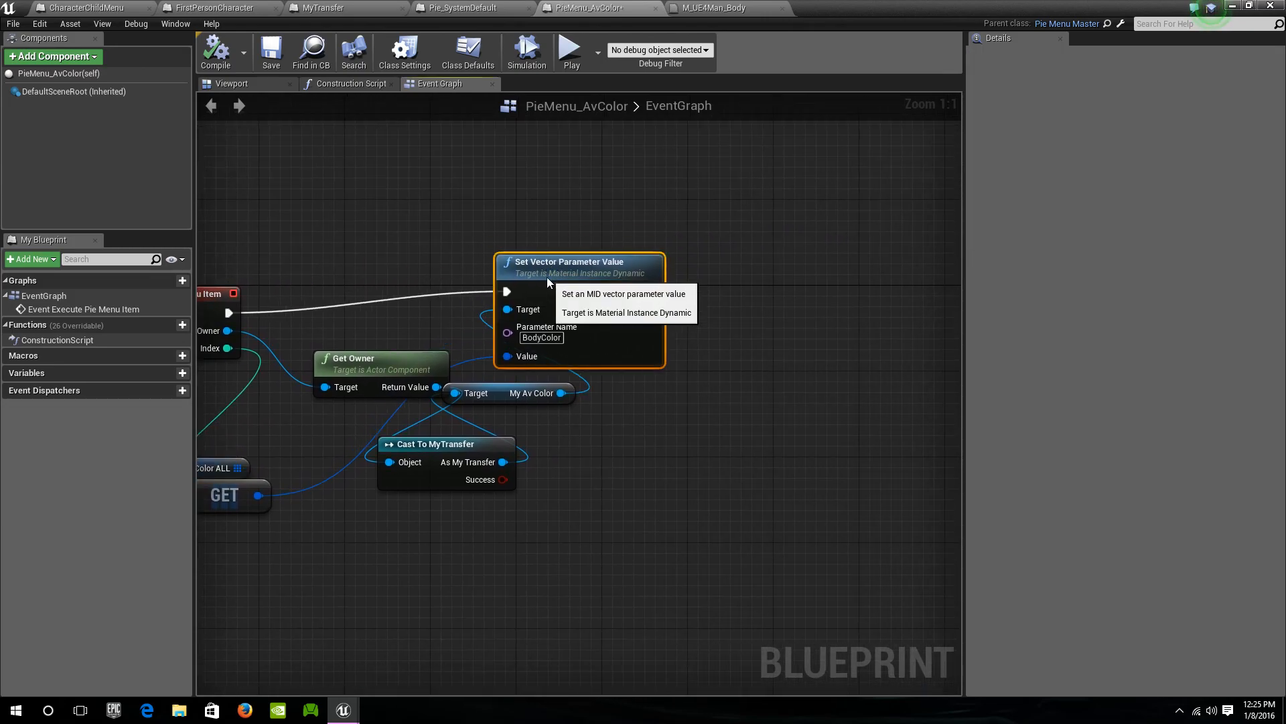
drag(651, 292, 731, 291)
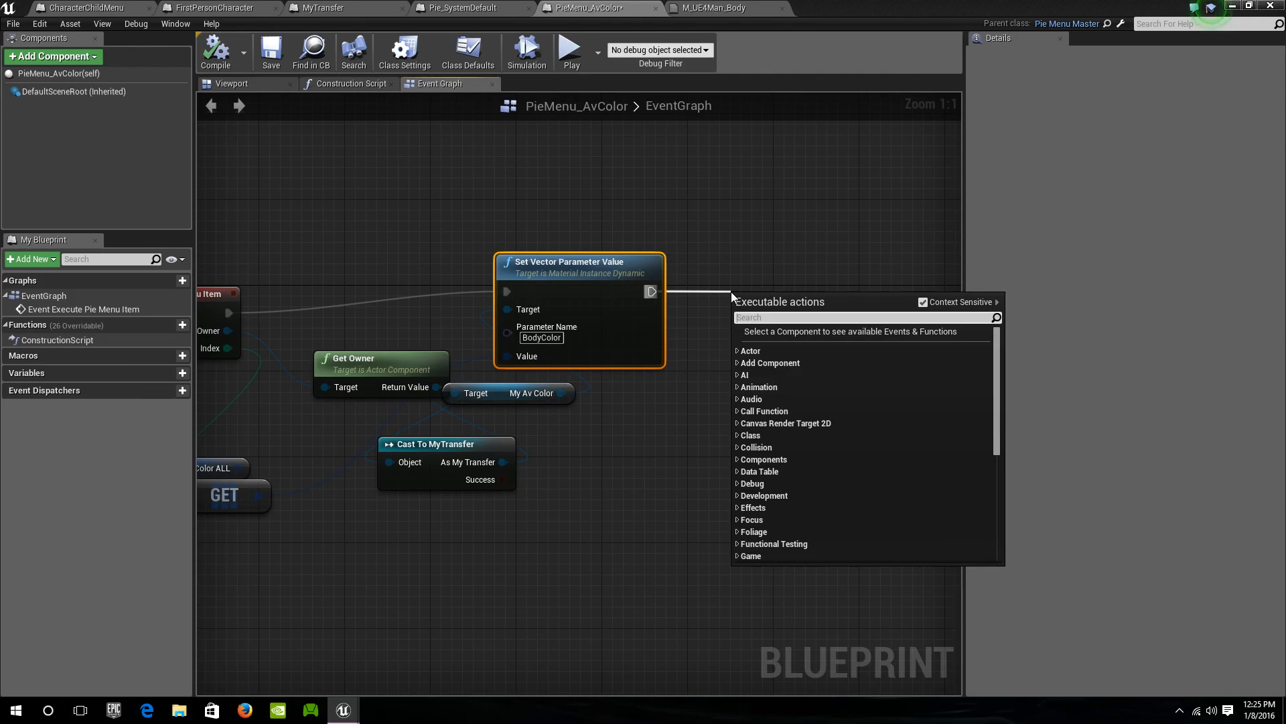
text(close)
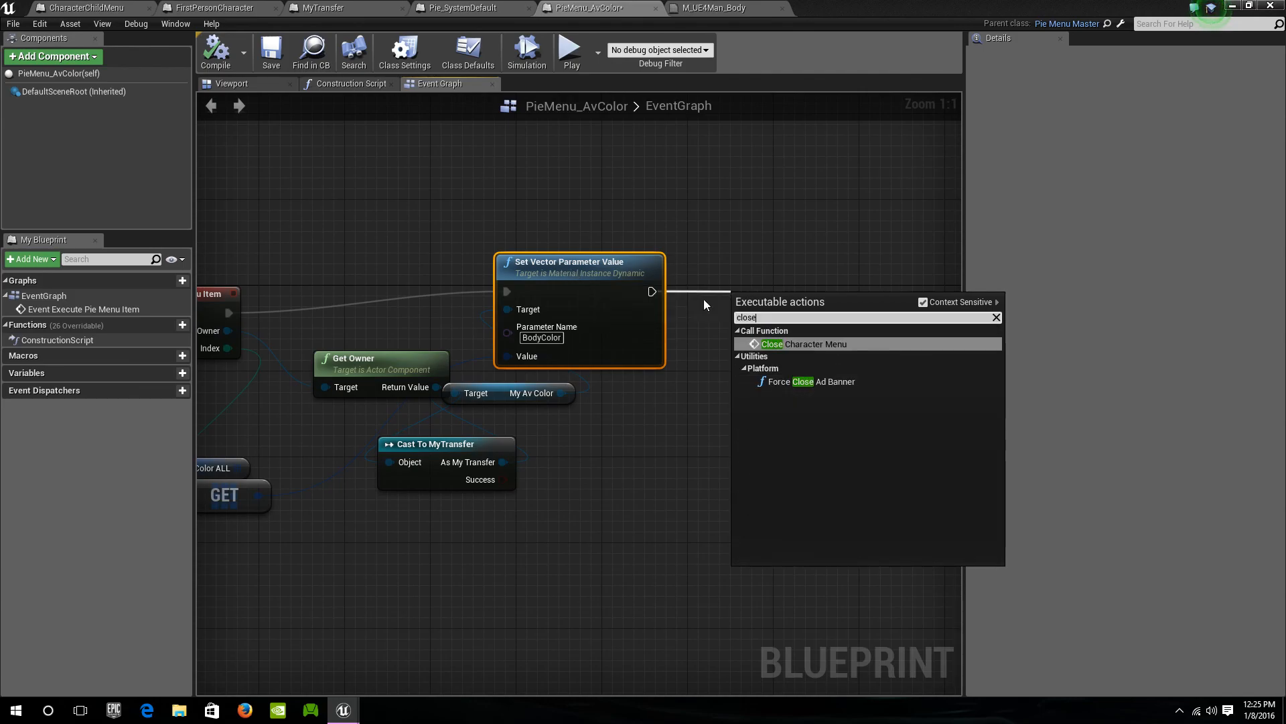
click(770, 344)
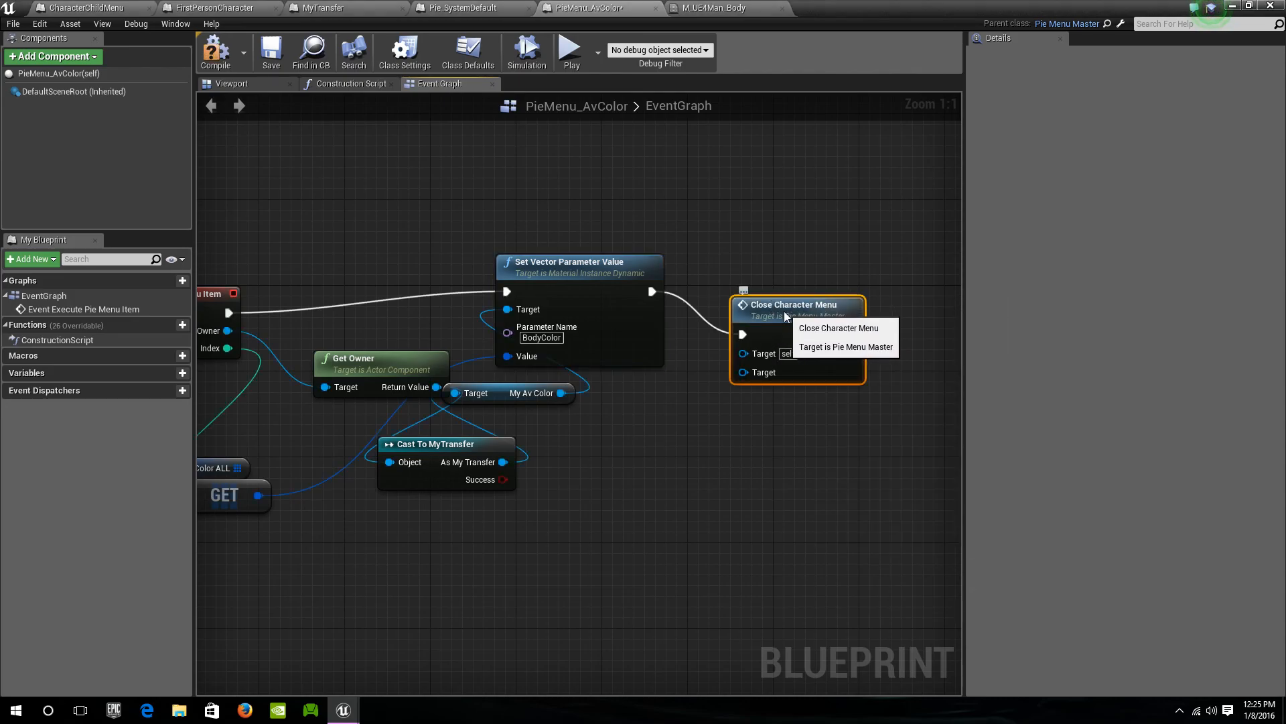
Connect the event's Owner output to the second Target input of Close Character Menu and save the blueprint
right_drag(643, 227, 764, 237)
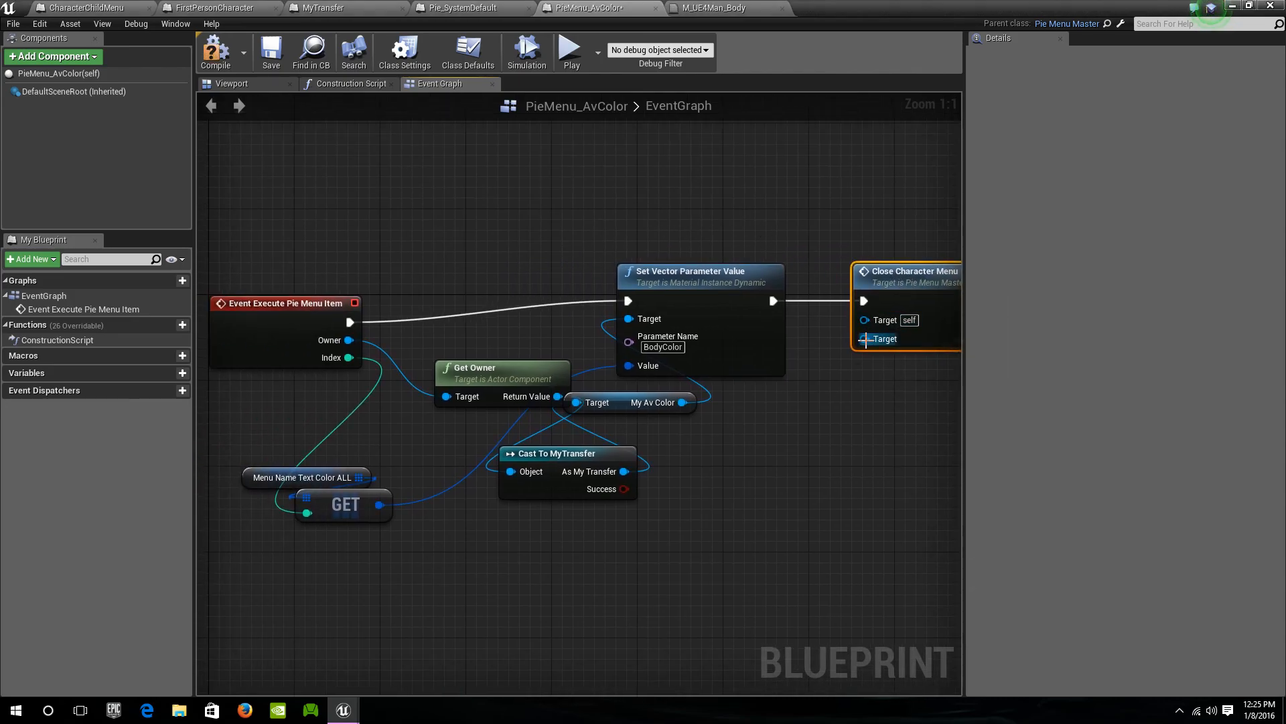
drag(864, 338, 347, 339)
click(289, 324)
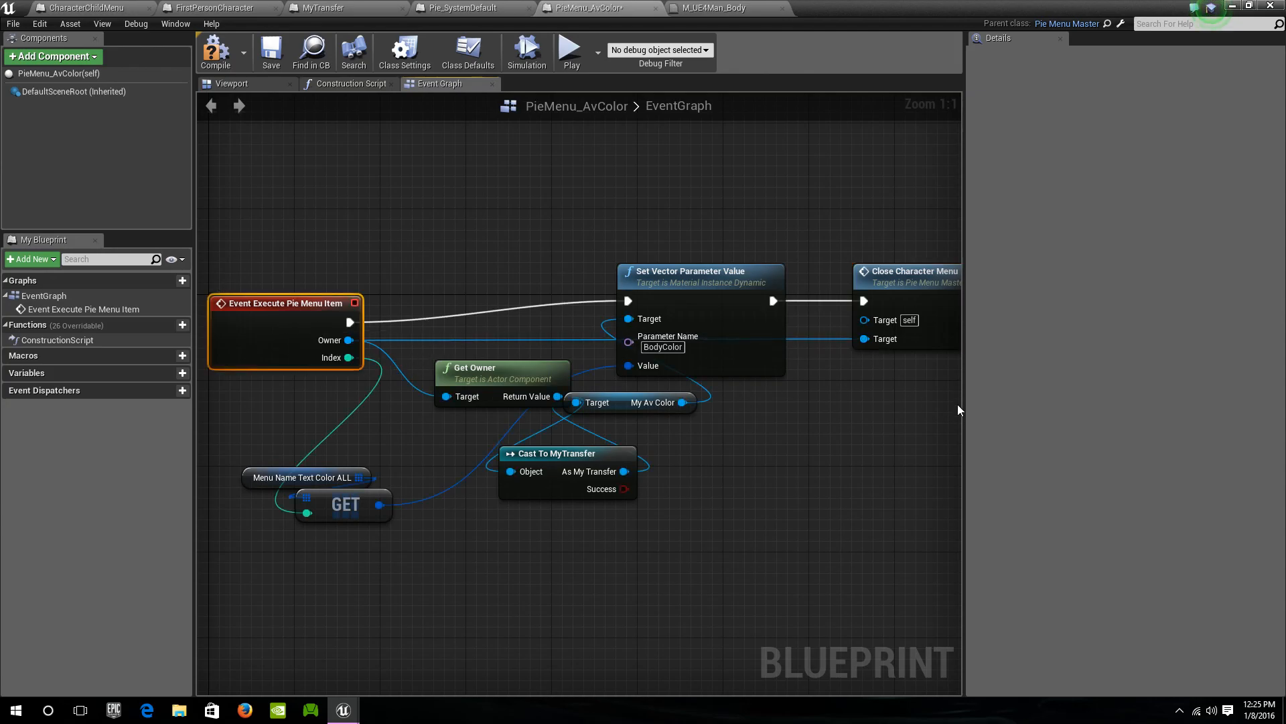
click(279, 55)
right_drag(610, 197, 554, 182)
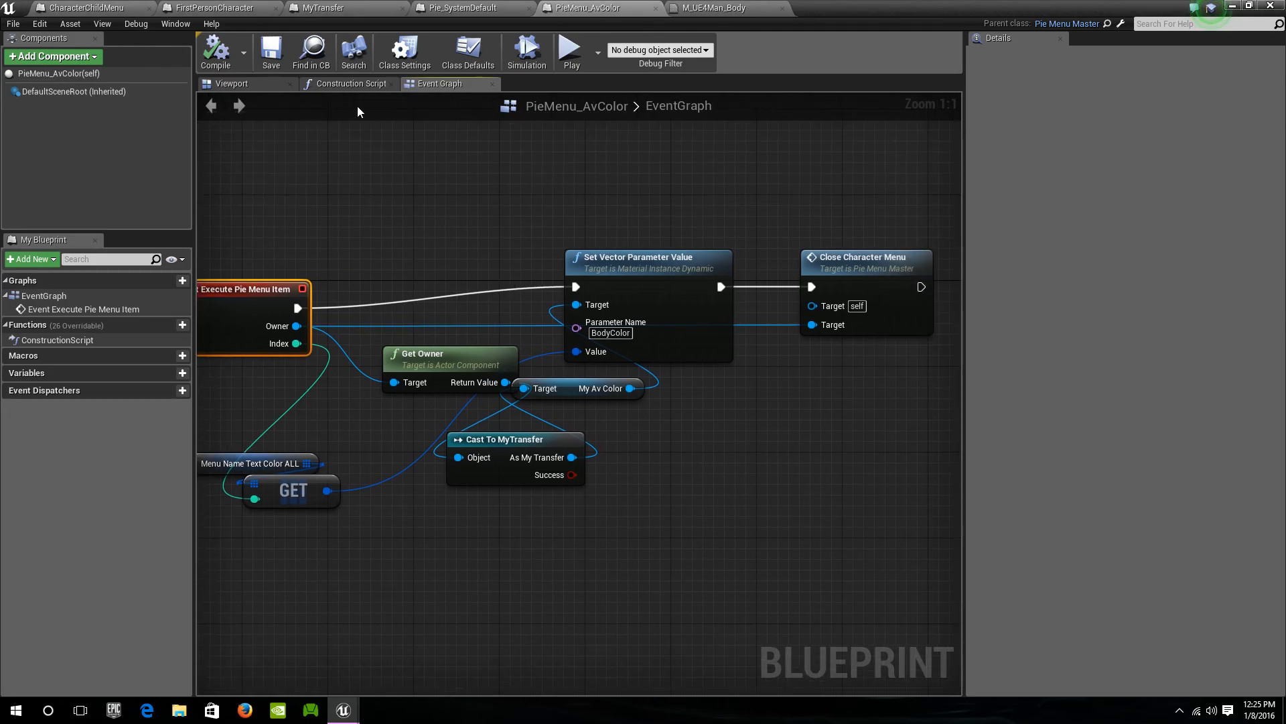
Play the level again, open the Avatar Color menu and choose Blue to test that the menu closes
click(1230, 6)
click(418, 47)
click(388, 268)
key(q)
click(355, 259)
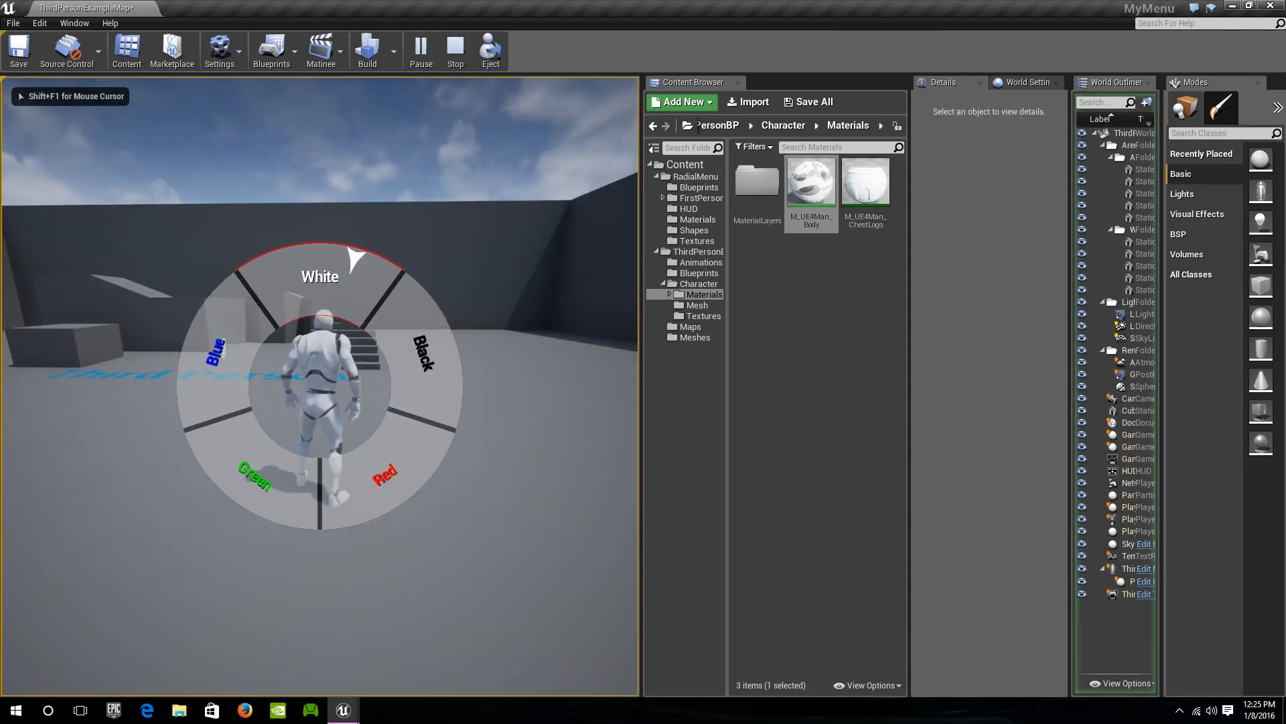
click(213, 305)
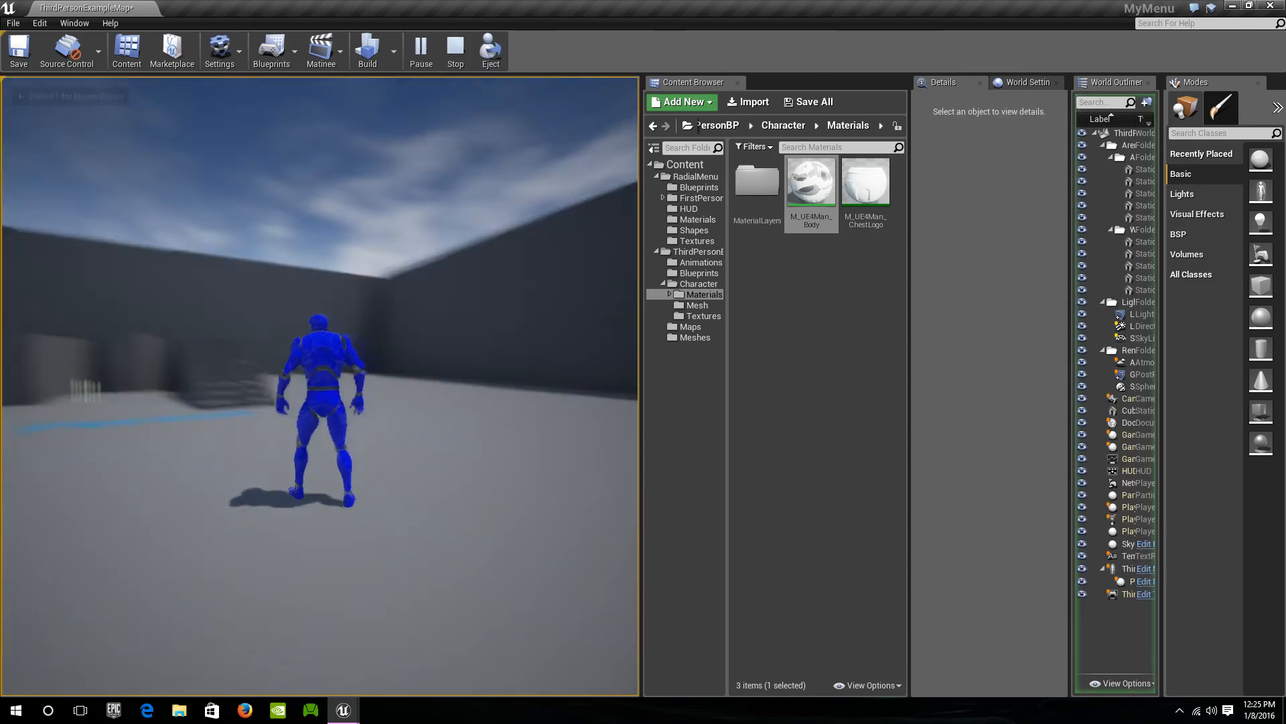
Test the Green, Red and Black options of the Avatar Color menu on the running character
key(w)
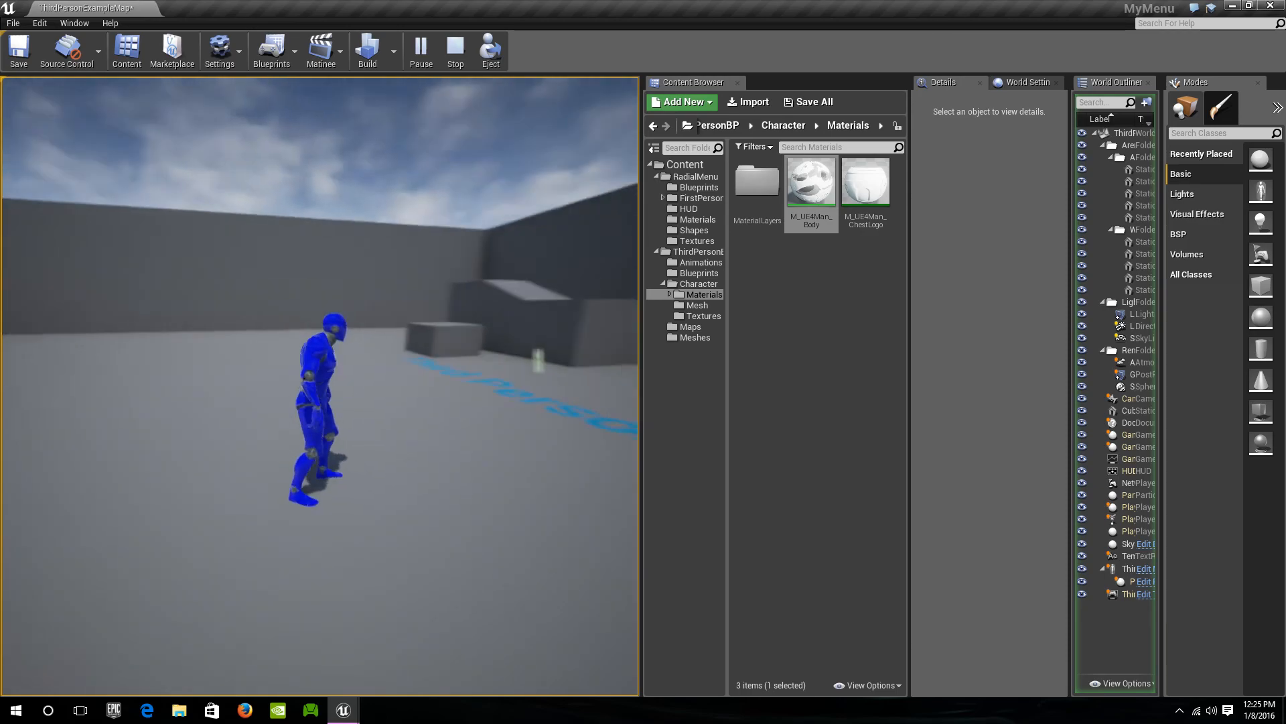
key(w)
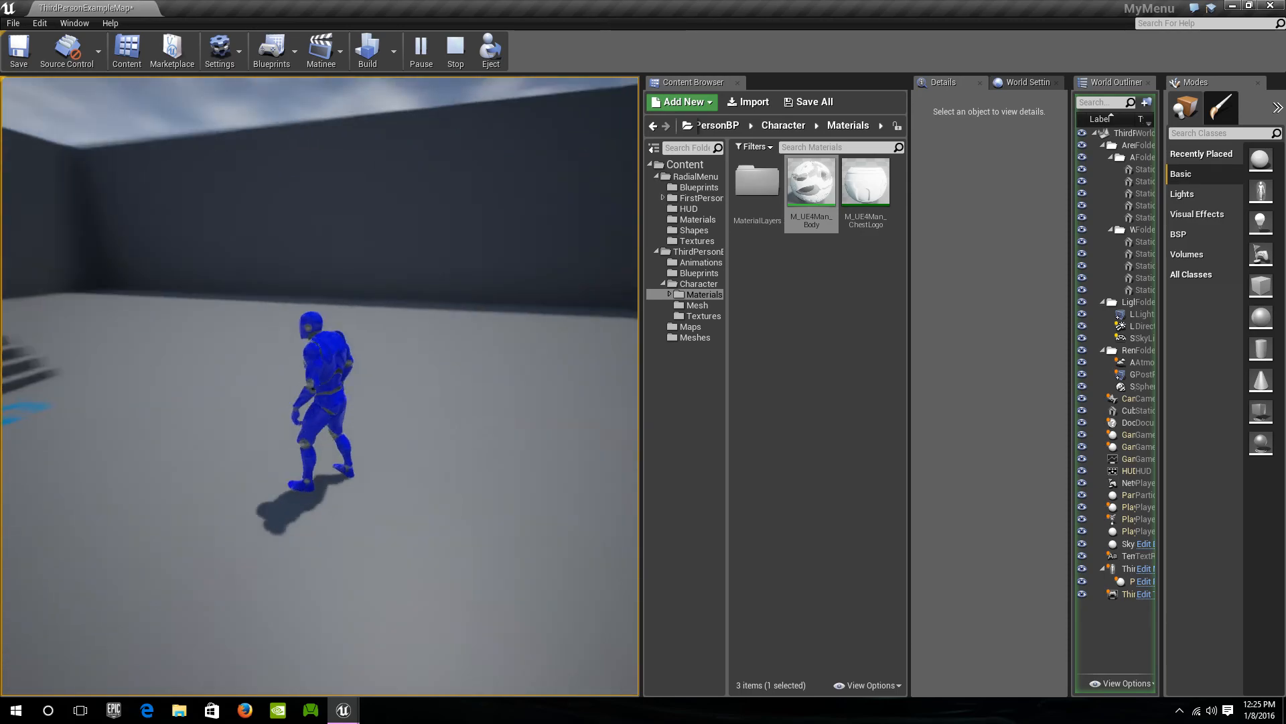
key(Tab)
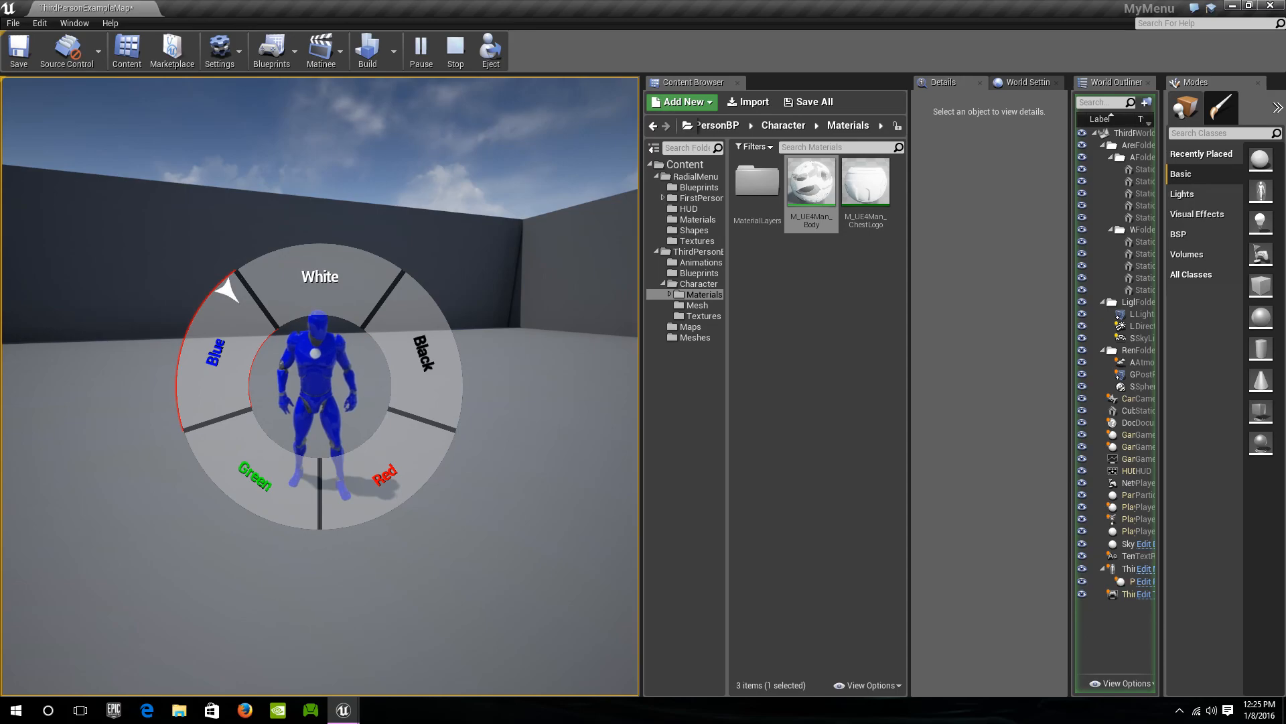
click(218, 474)
key(Tab)
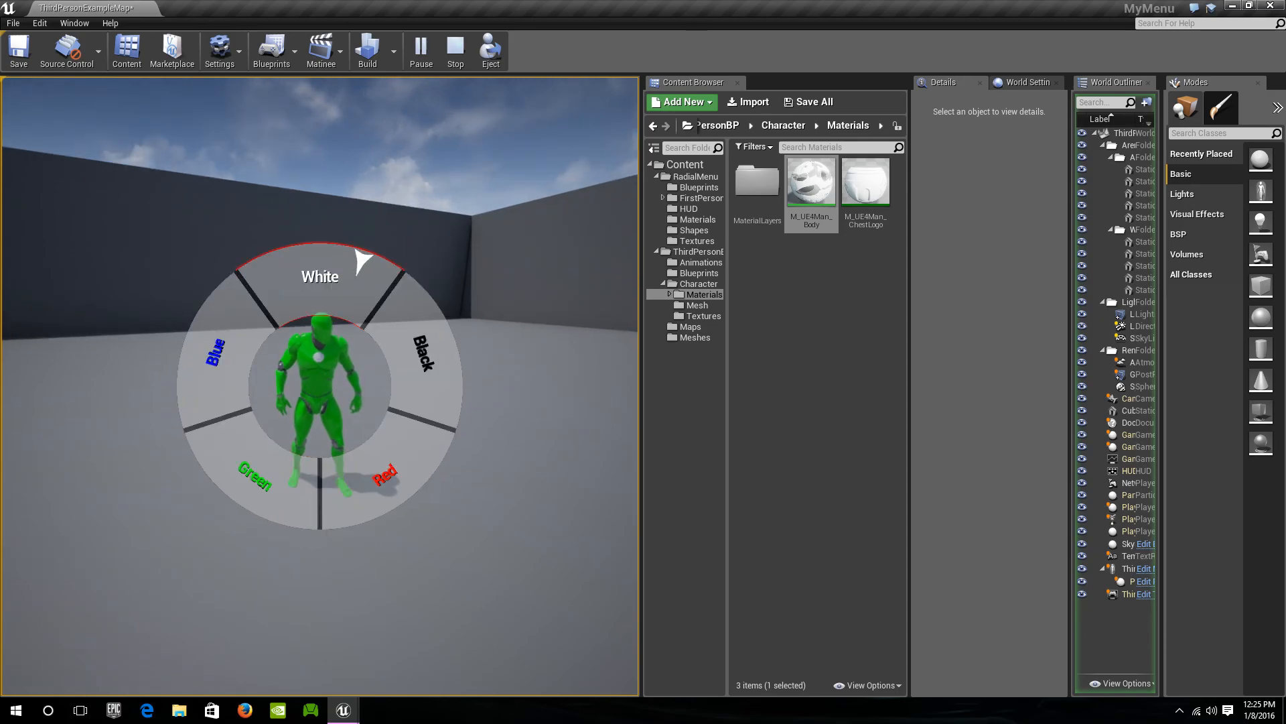
click(405, 481)
key(Tab)
click(369, 275)
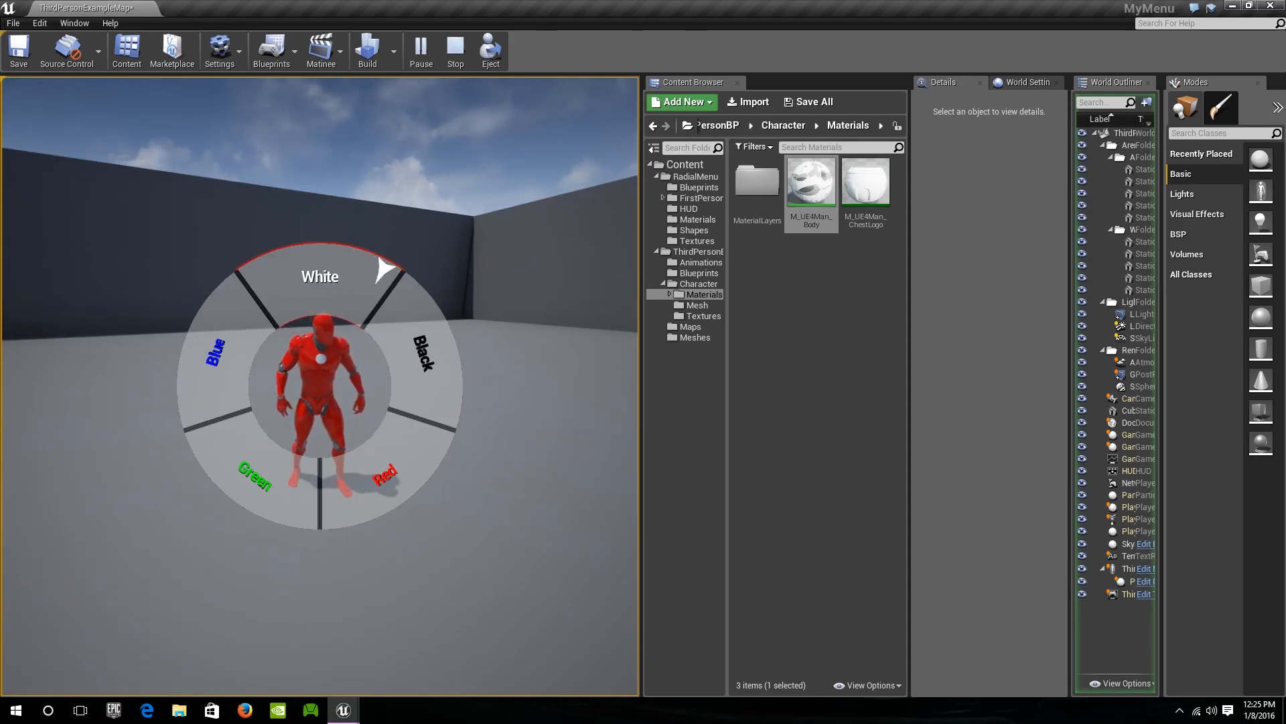
click(422, 353)
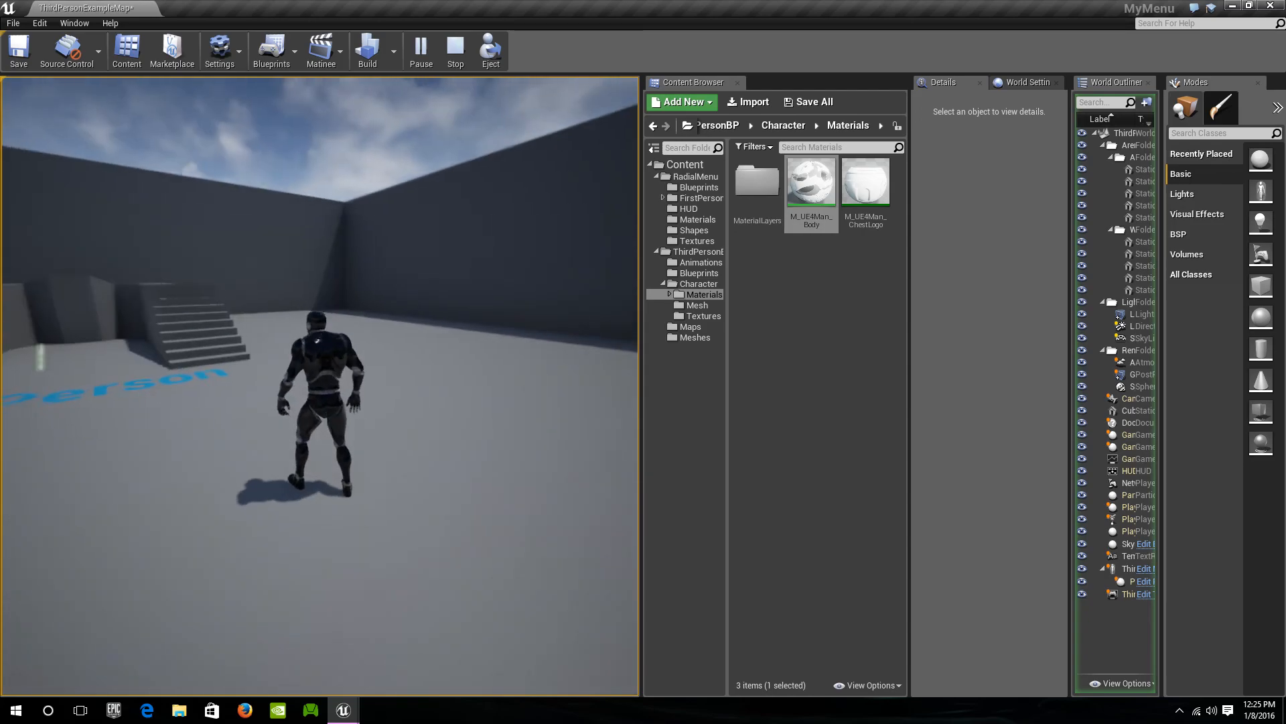
Run the black character around the level with the menu closed and stop the play session
key(Tab)
key(w)
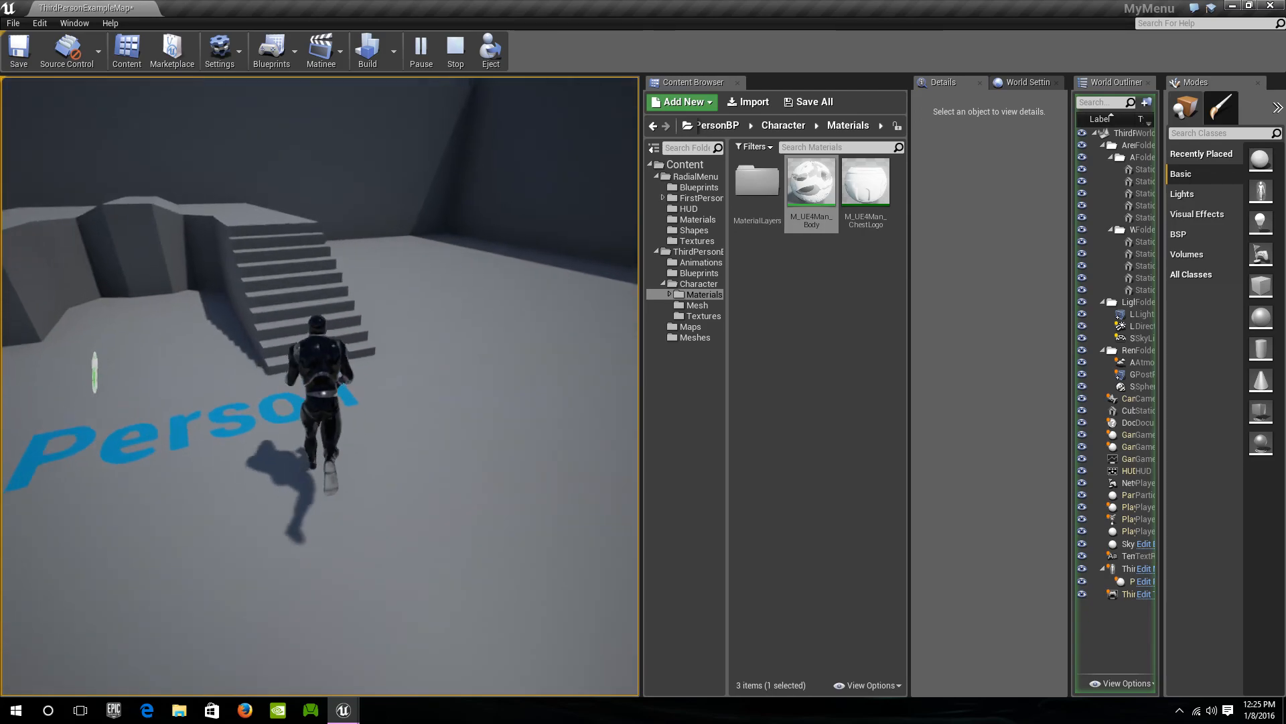
key(w)
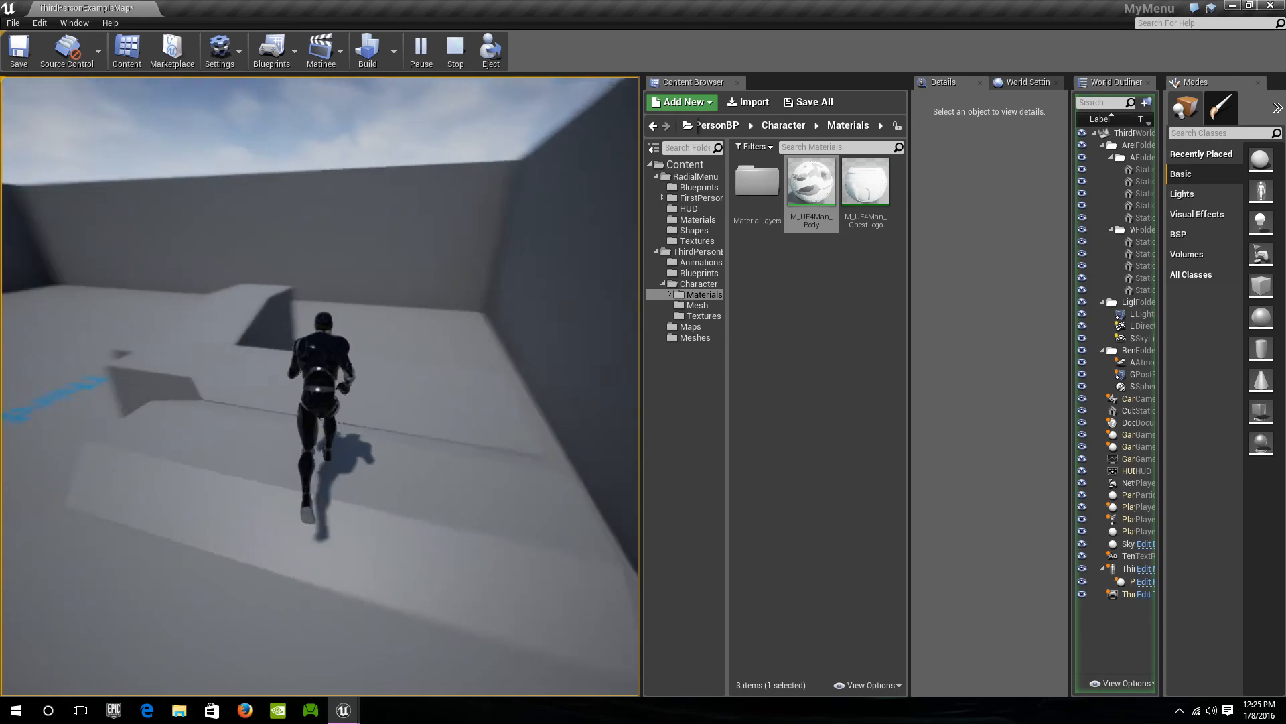
key(w)
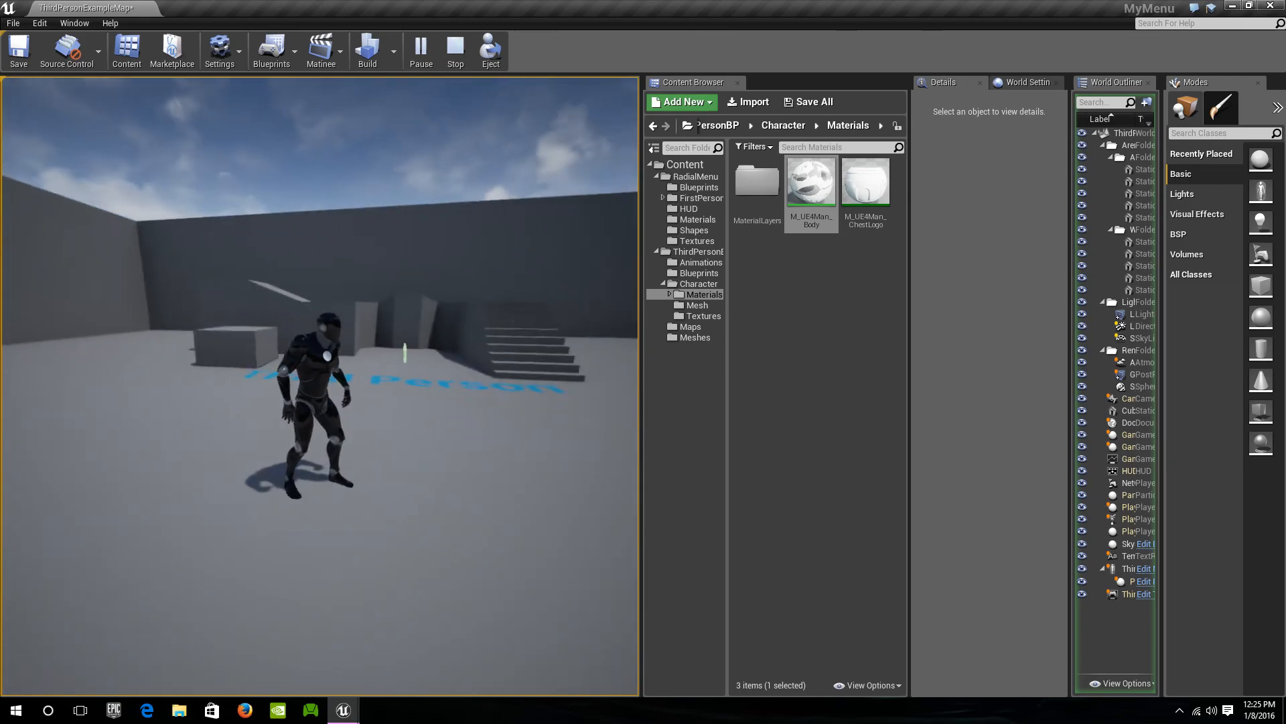
key(Escape)
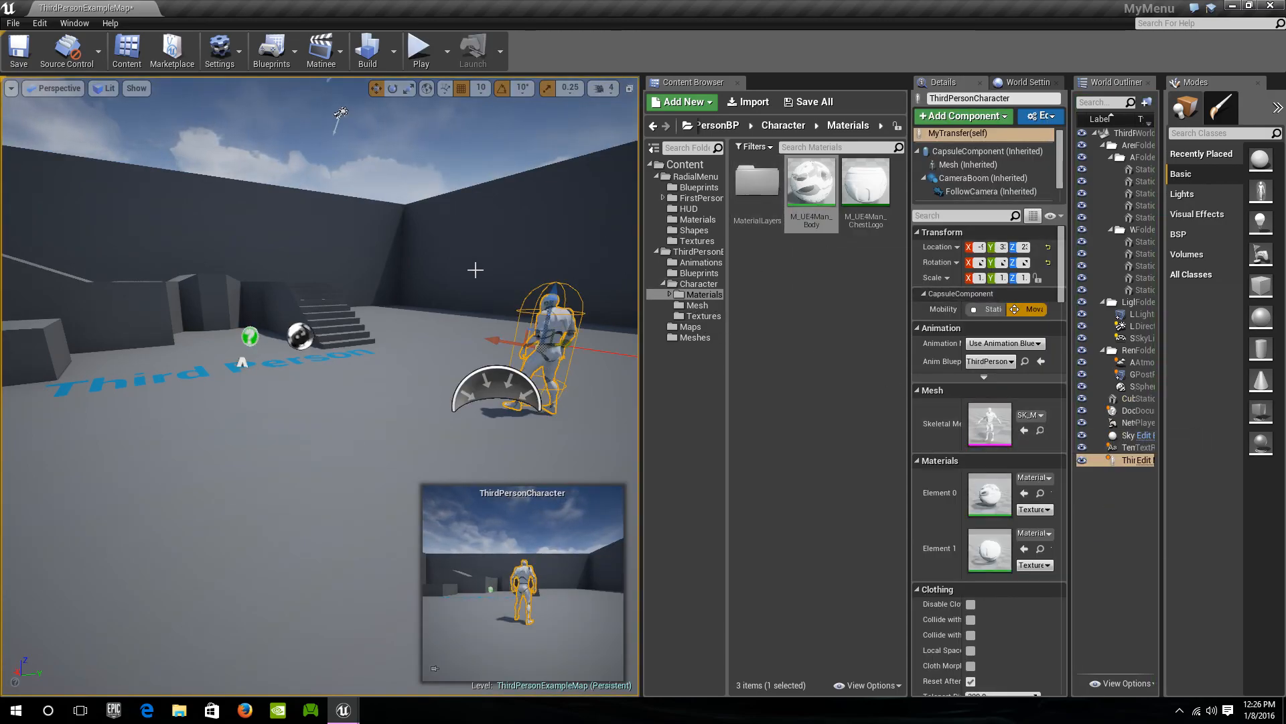
Duplicate the PieMenu_AvColor blueprint in the RadialMenu Blueprints folder and name the copy PieMenu_EmblemColor
mouse_move(551, 234)
right_down()
mouse_move(505, 268)
mouse_move(550, 235)
right_up()
key(d)
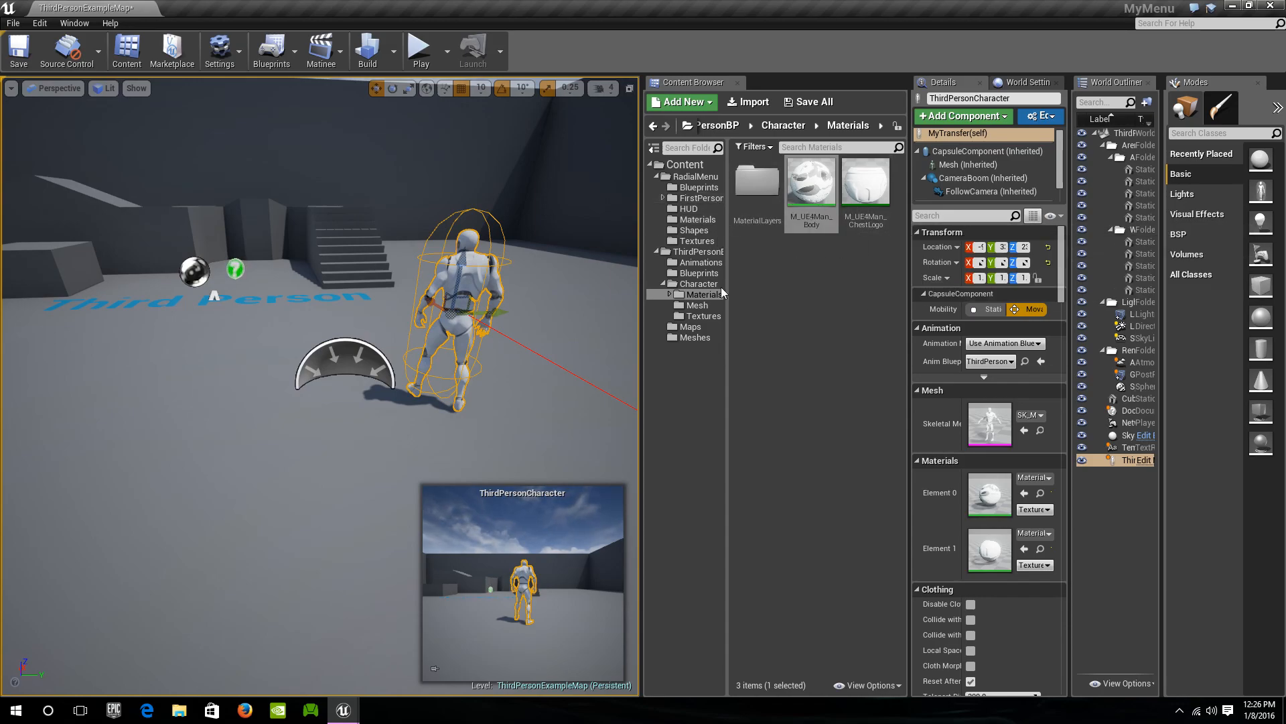
click(699, 188)
click(815, 279)
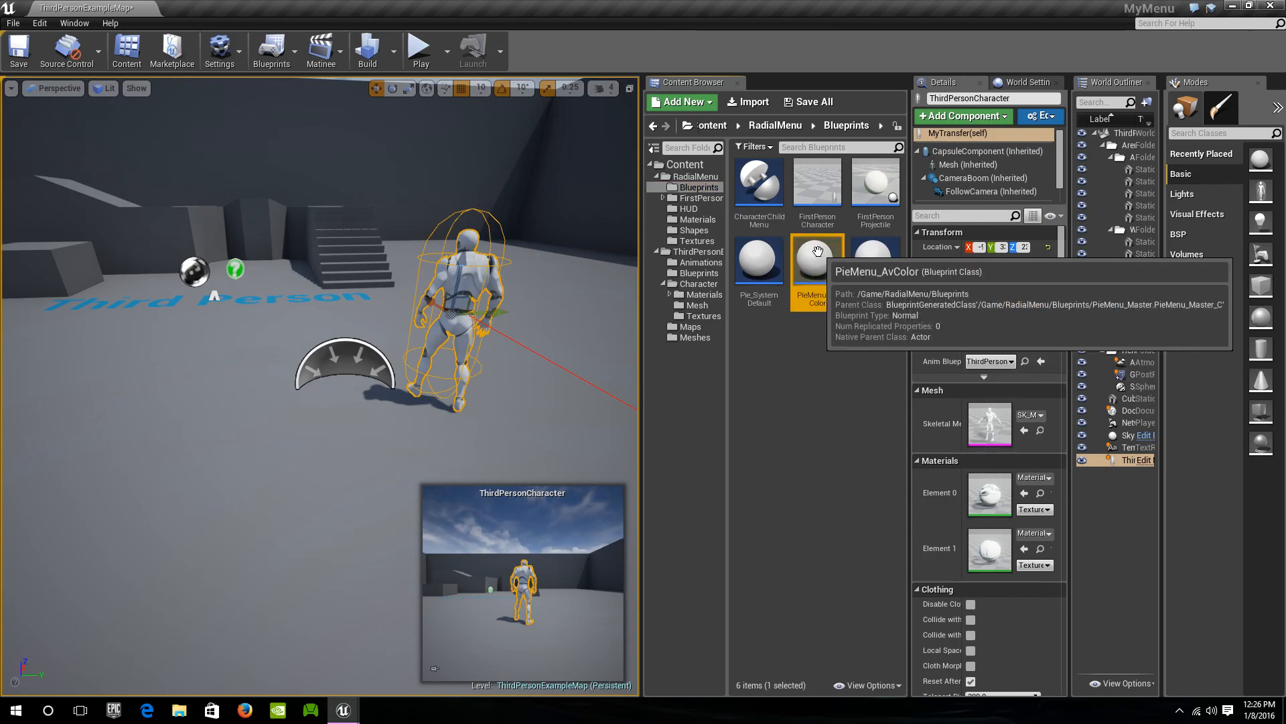
right_click(812, 263)
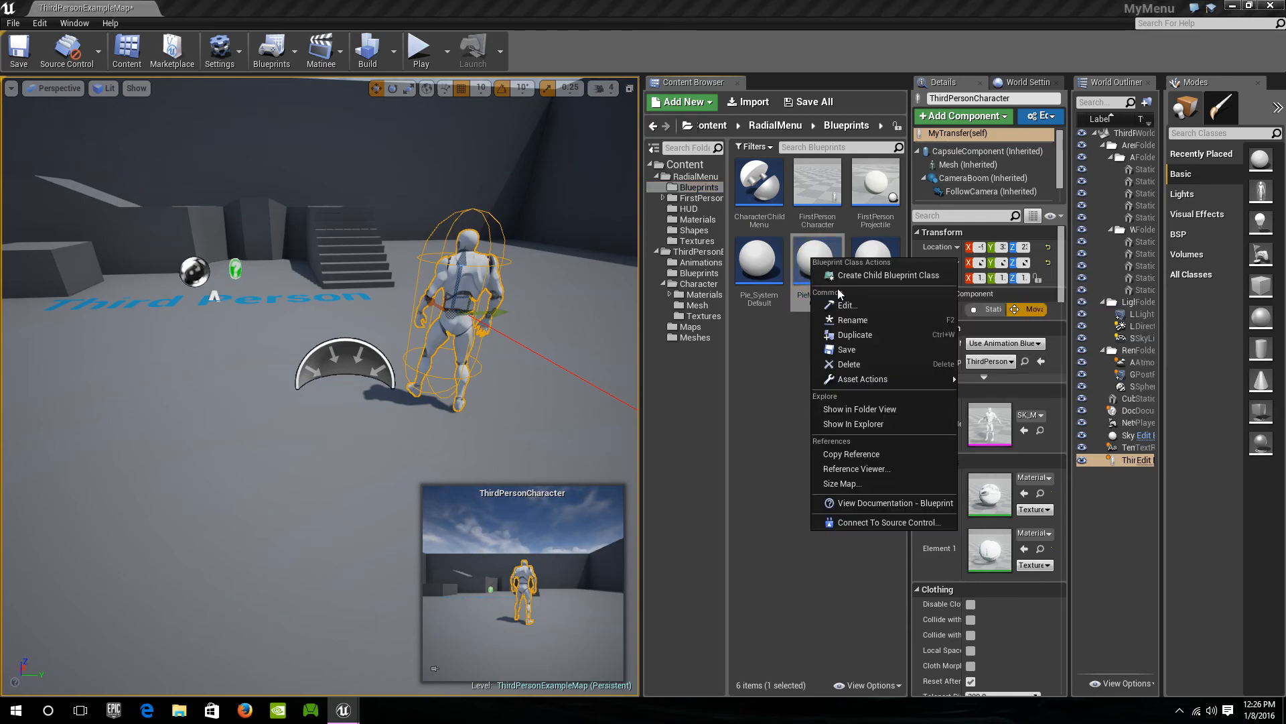
click(859, 330)
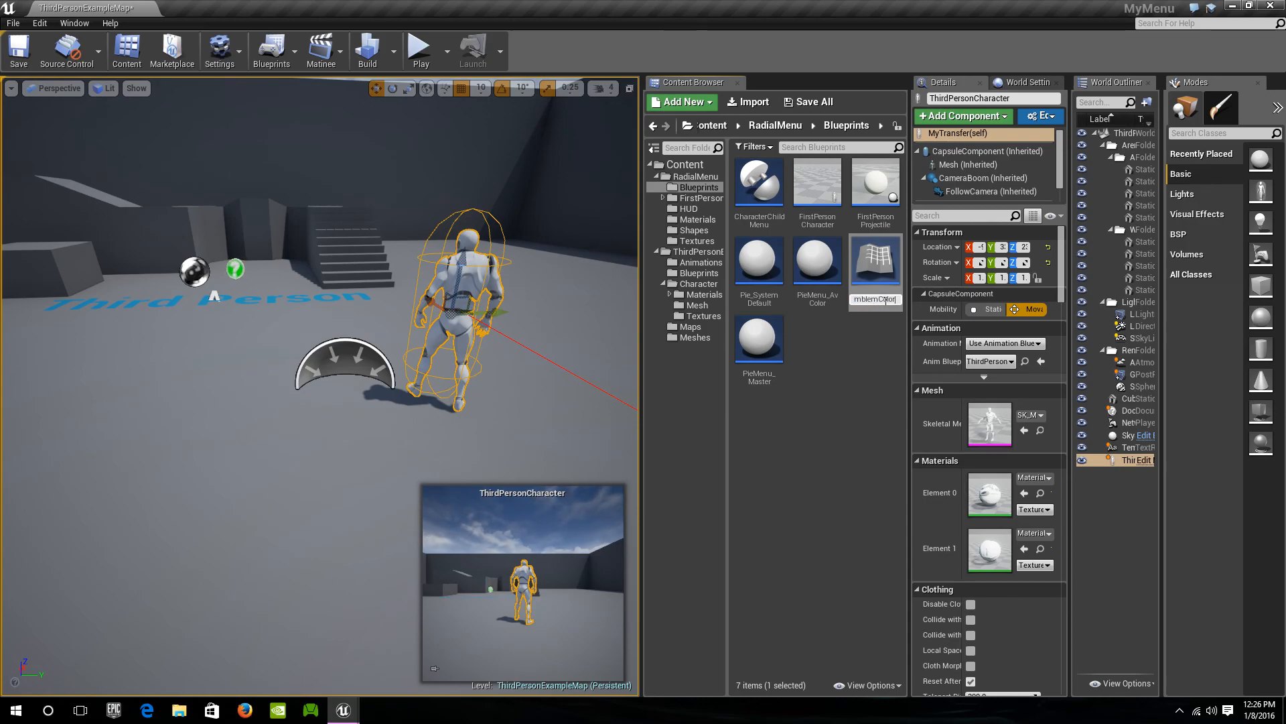
text(PieMenu_EmblemColor)
key(Return)
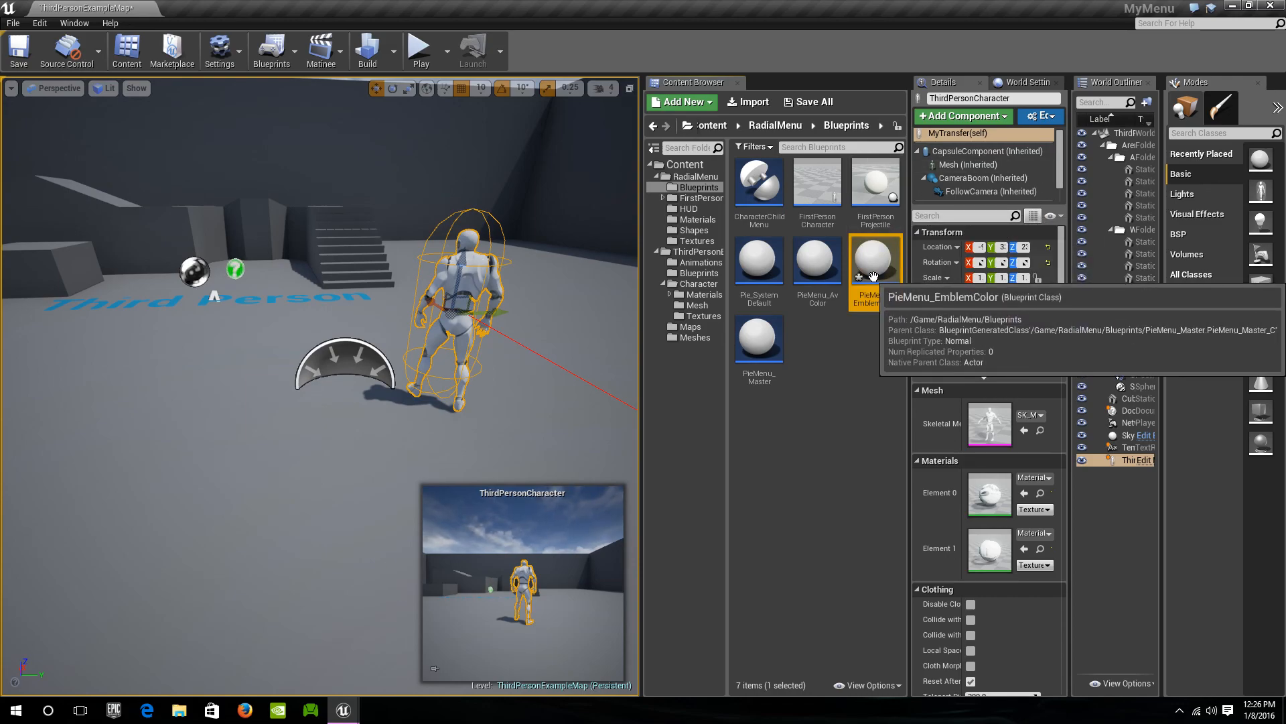
Open PieMenu_EmblemColor and delete the My Av Color getter from its event graph
double_click(874, 276)
right_drag(755, 243, 675, 247)
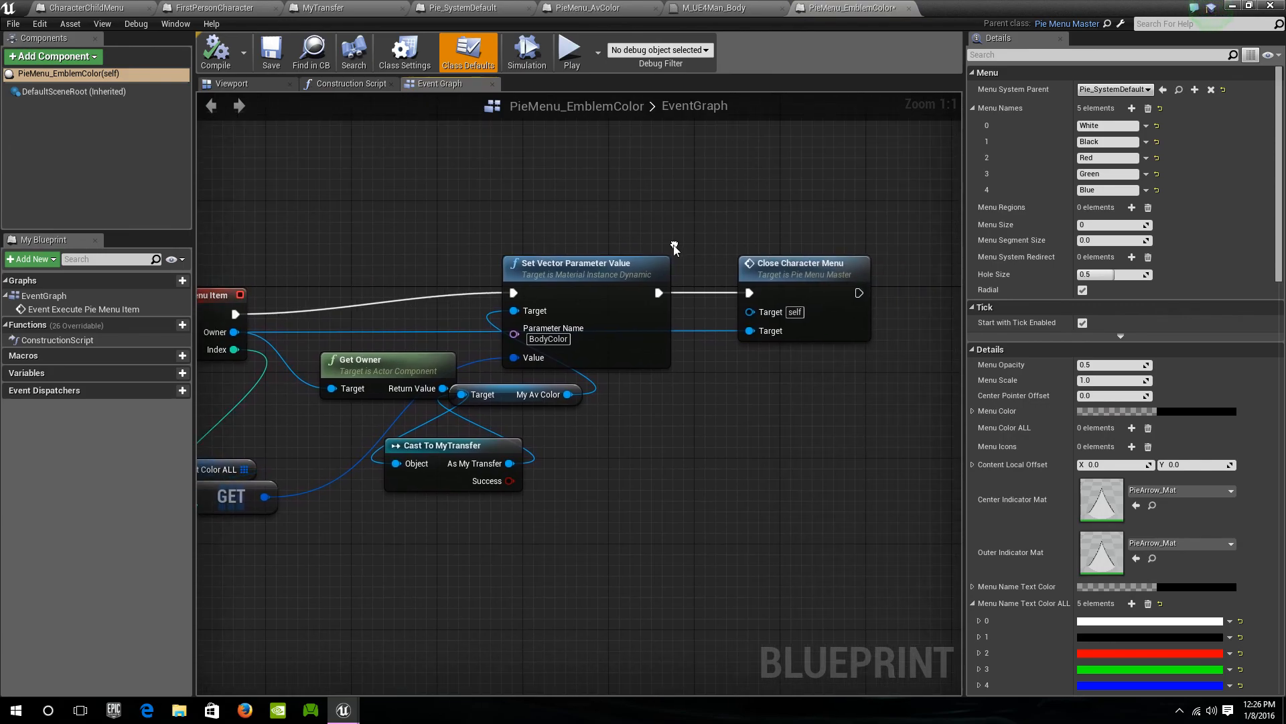
drag(503, 397, 567, 409)
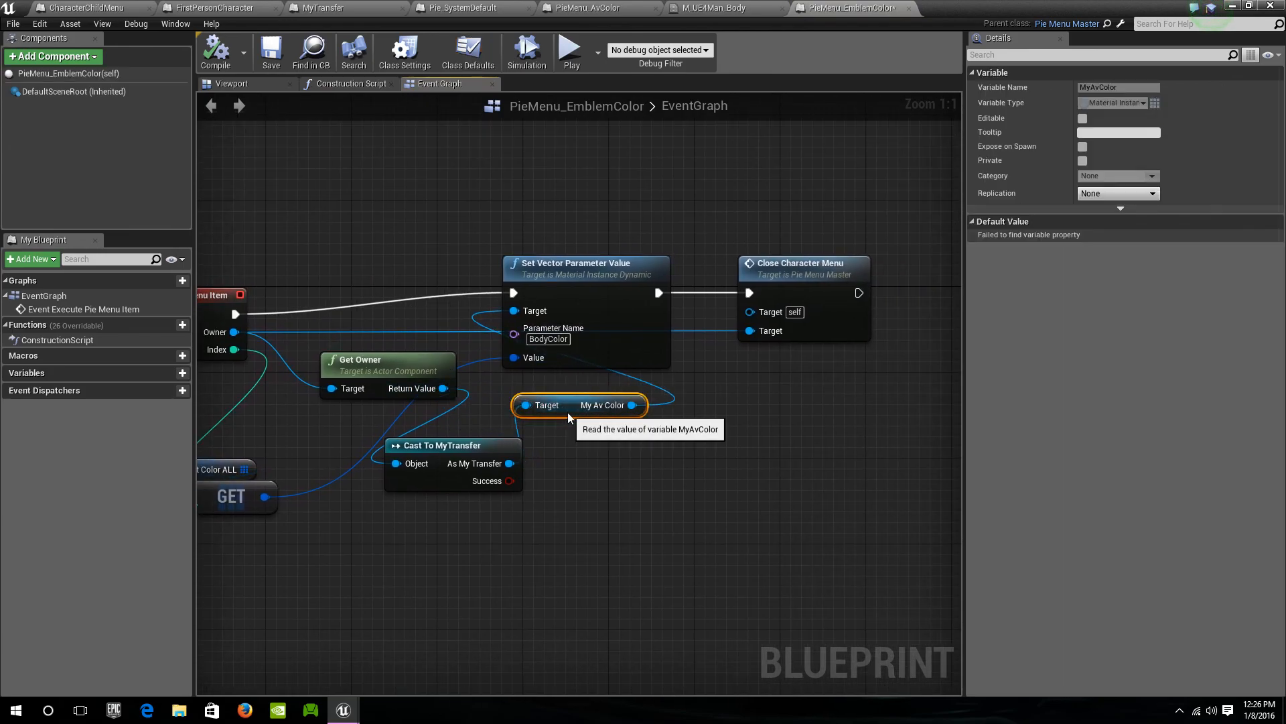
right_click(581, 406)
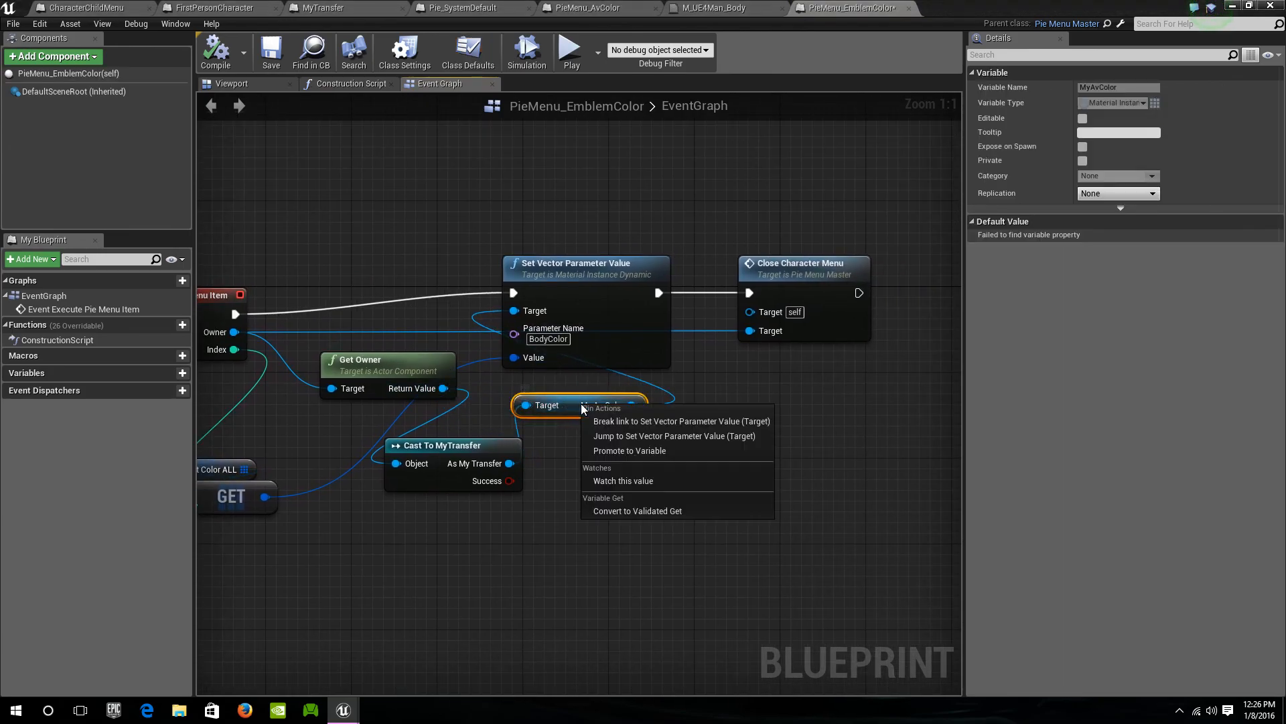
key(Escape)
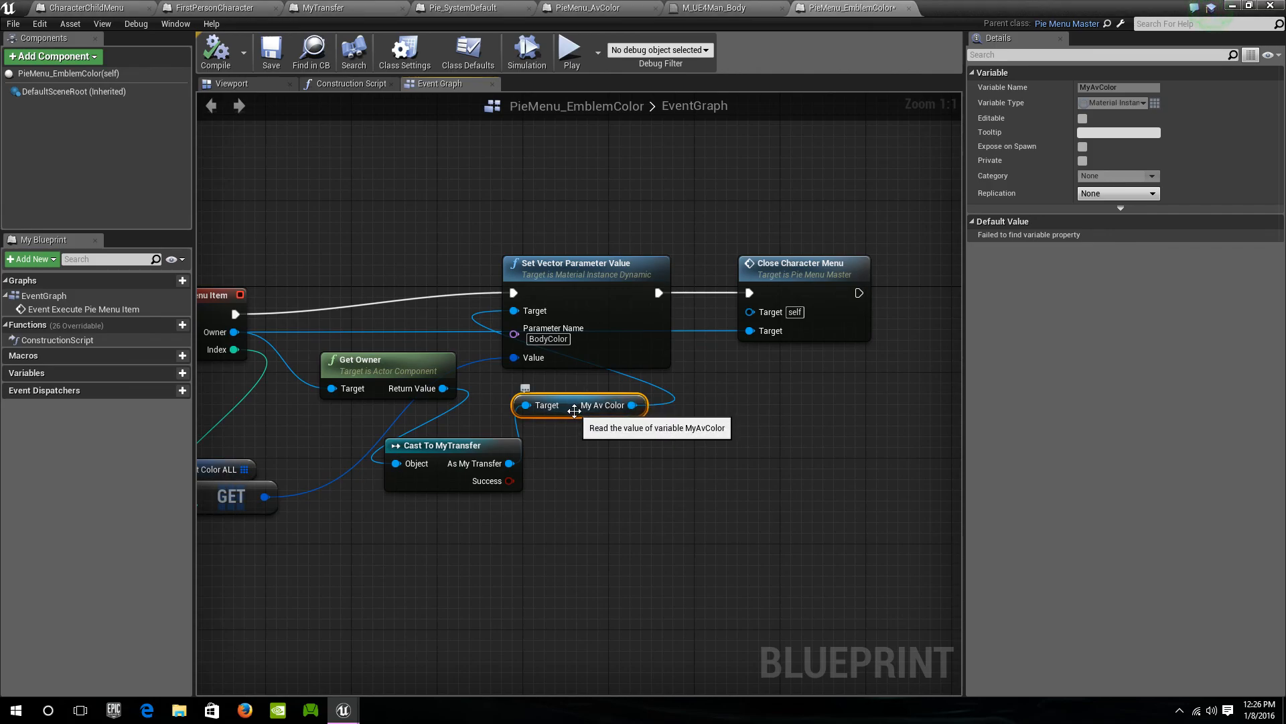
key(Delete)
Add a Get My Emblem Color node from As My Transfer, connect it to Set Vector Parameter Value's Target, and compile and save the blueprint
drag(510, 463, 560, 410)
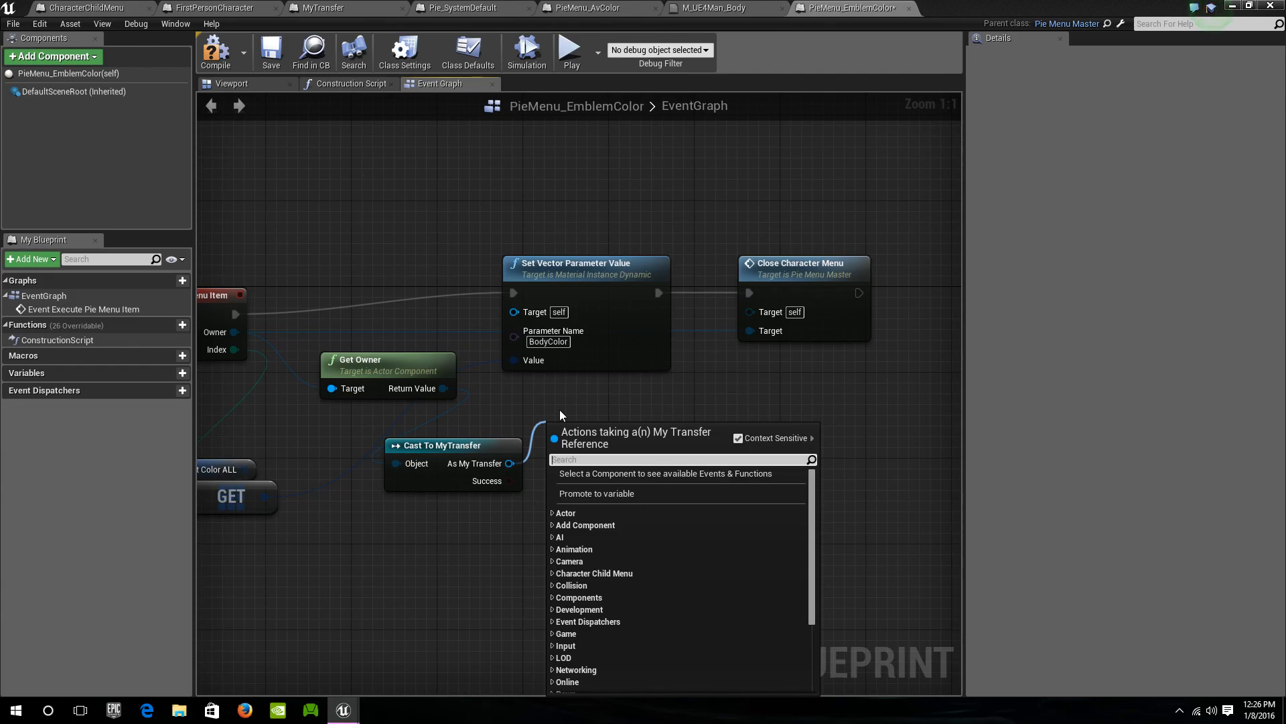
text(myem)
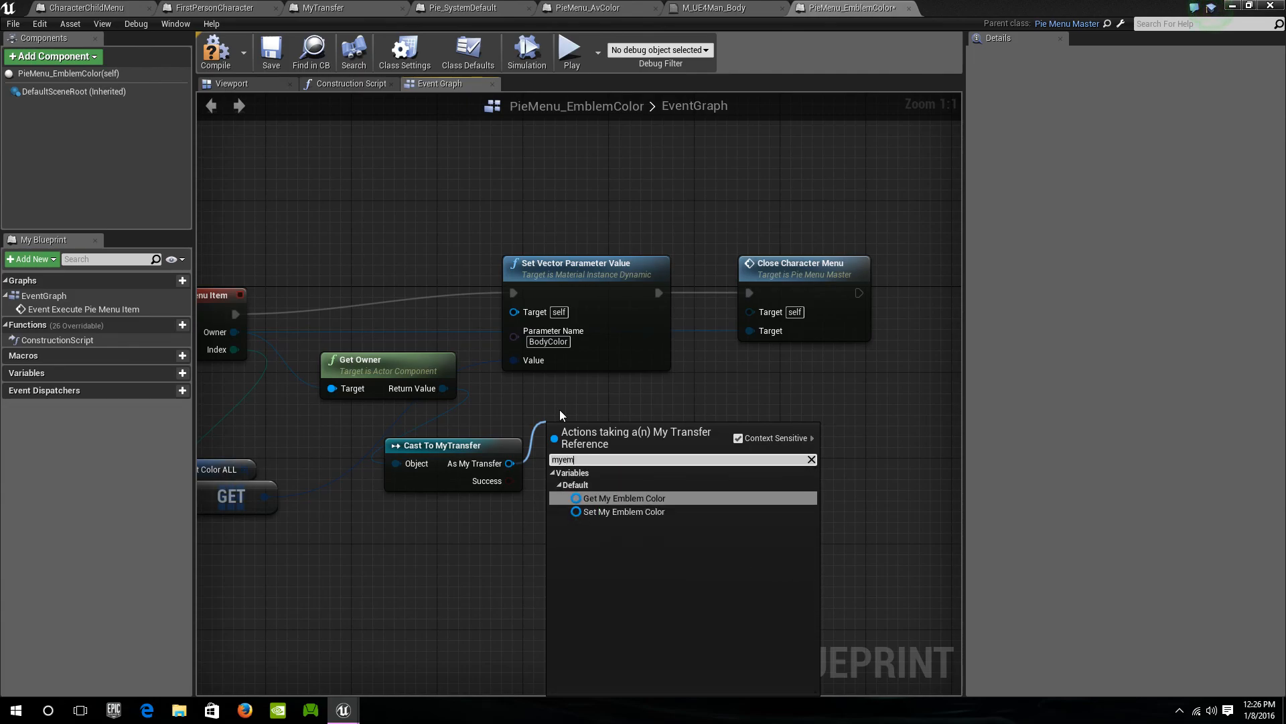
key(Return)
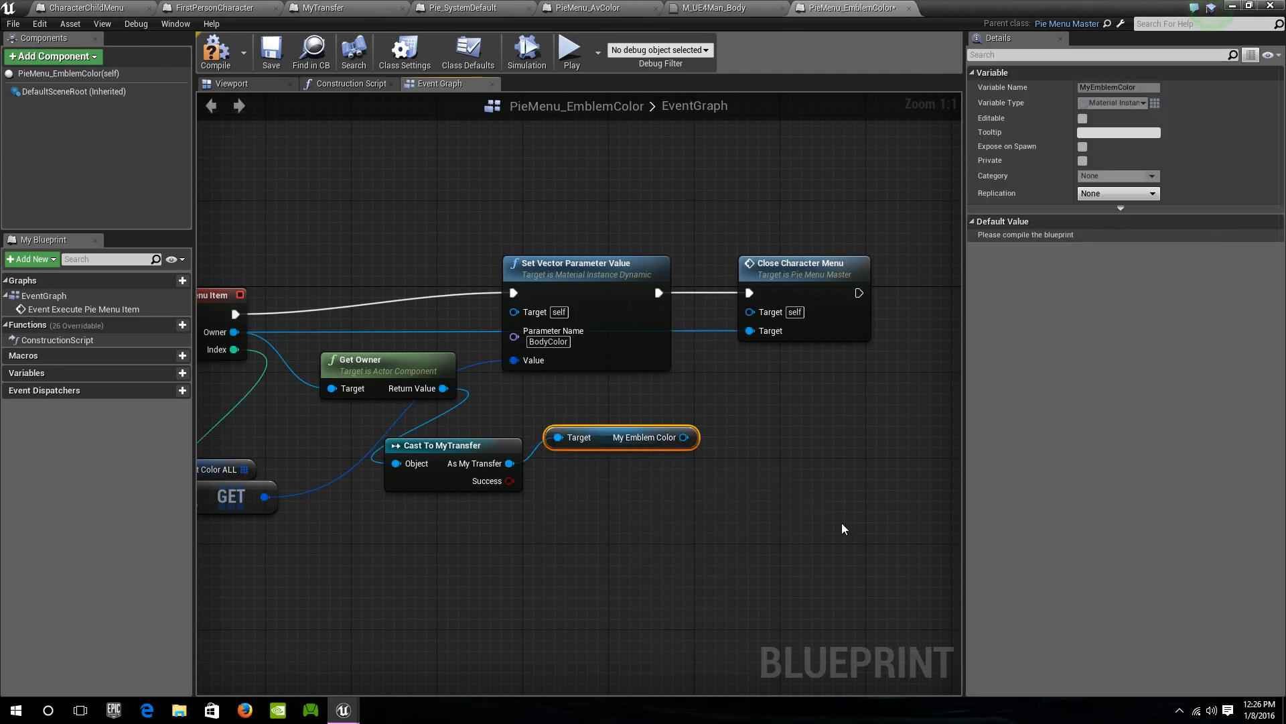
drag(684, 437, 526, 319)
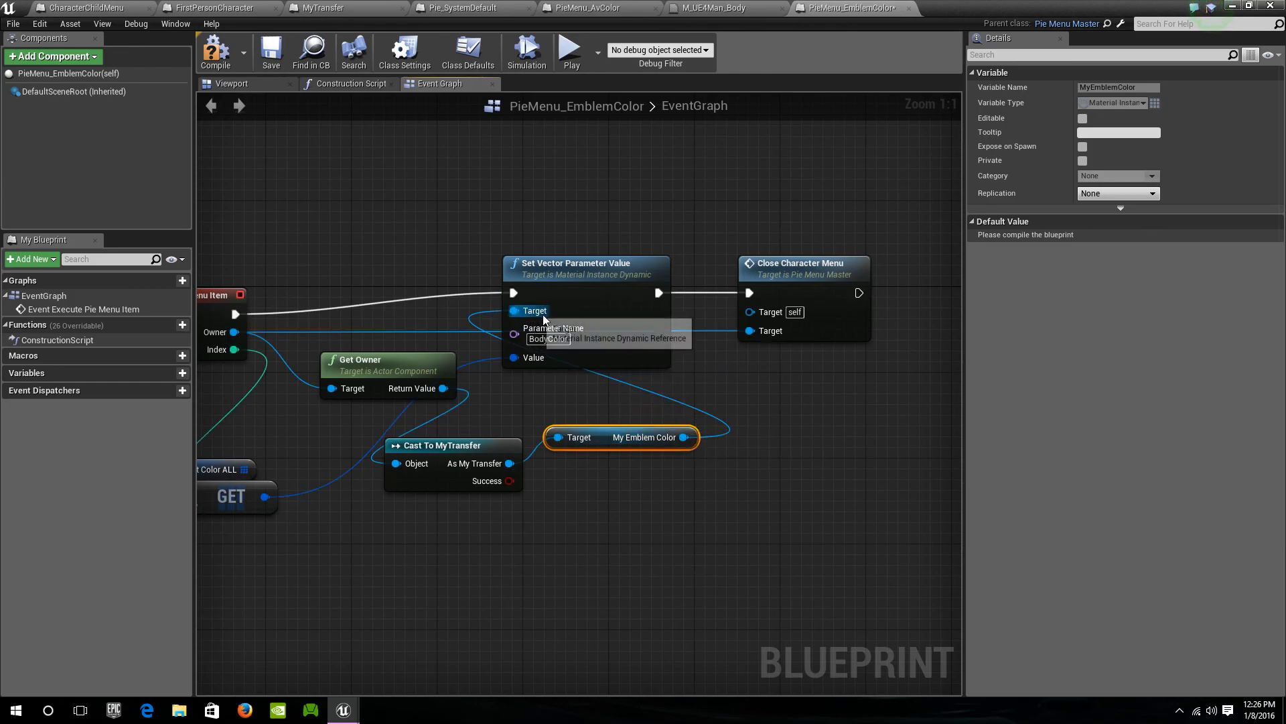
click(219, 53)
click(268, 51)
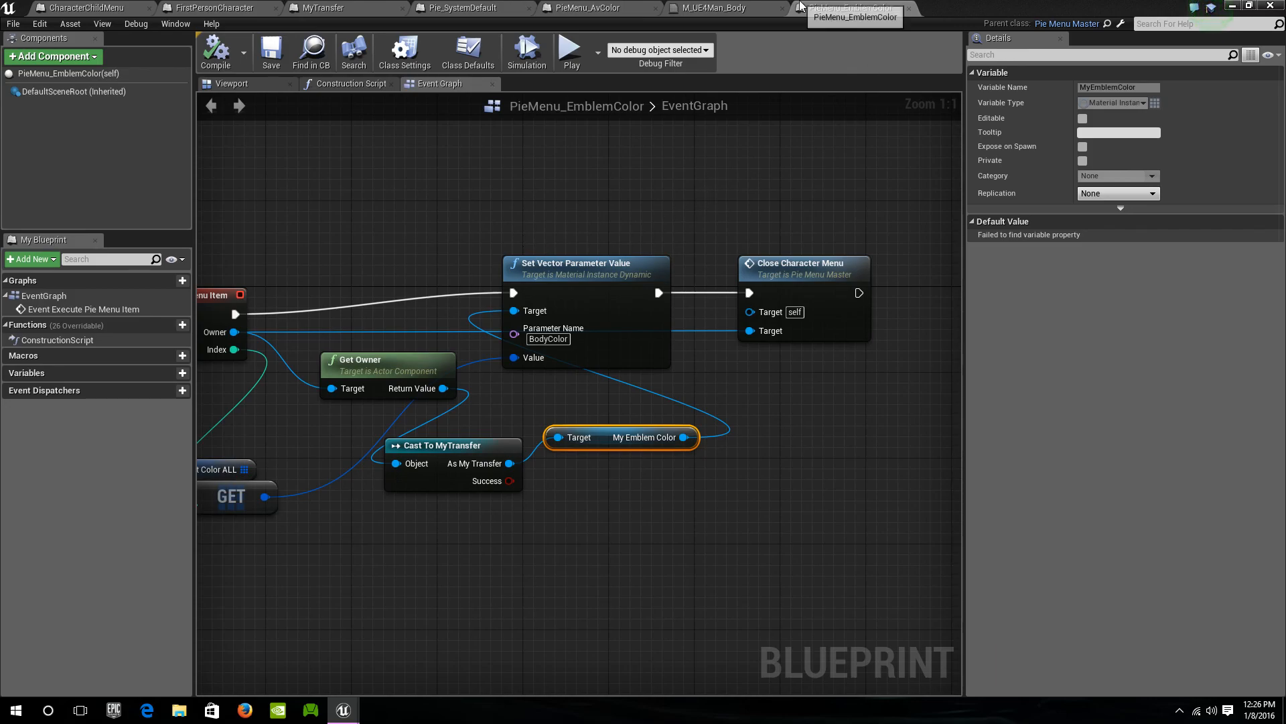
Set Menu System Redirect element 1 in the Pie_SystemDefault class defaults to PieMenu_EmblemColor and save the blueprint
click(468, 53)
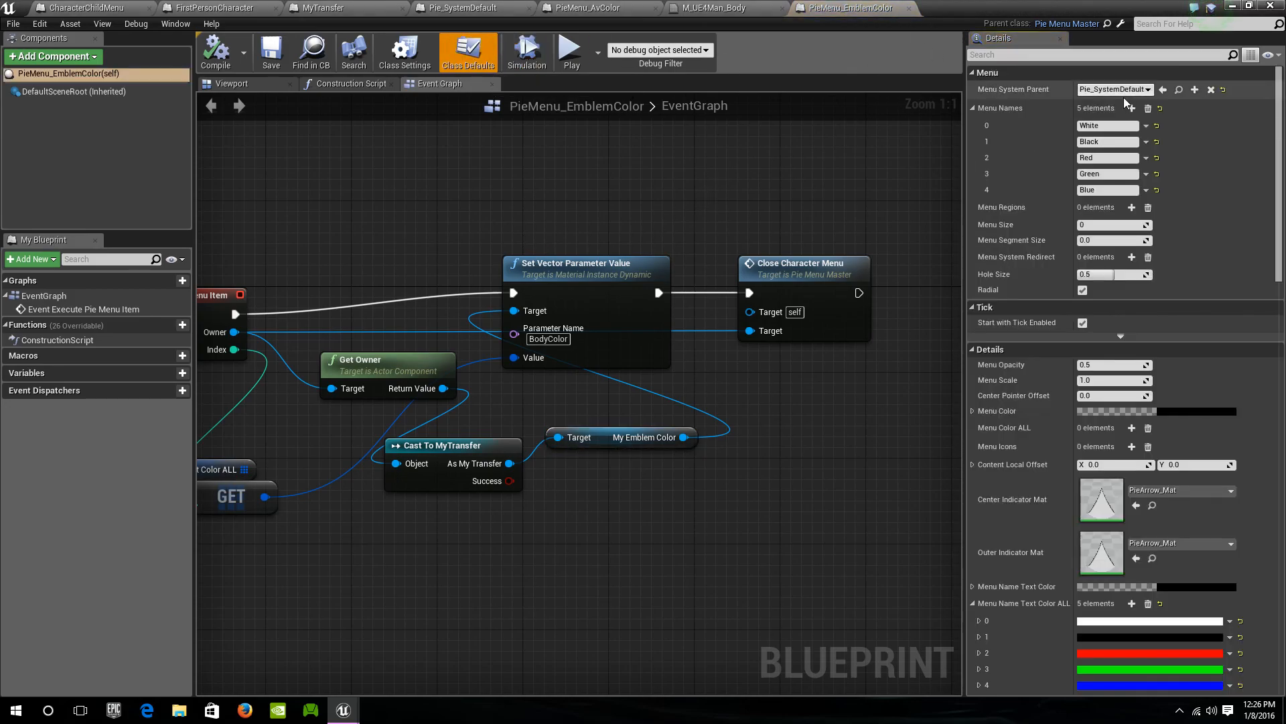
scroll(1179, 268, down, 5)
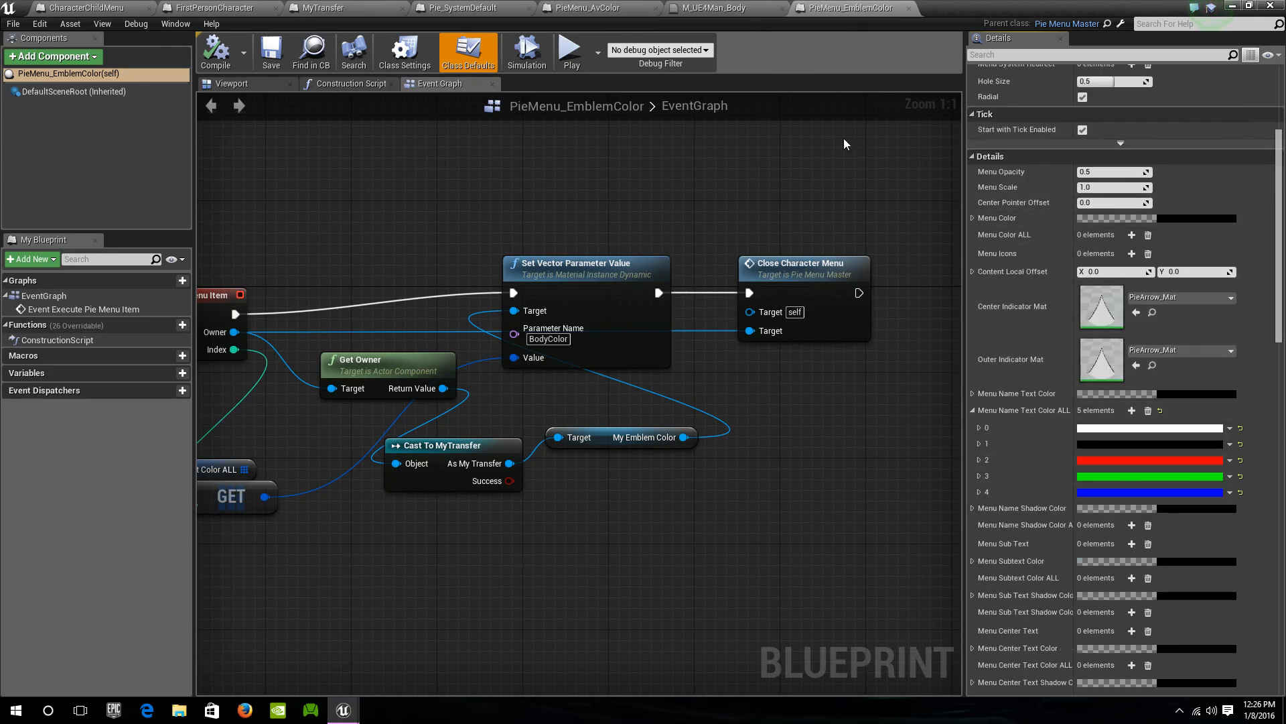
click(596, 7)
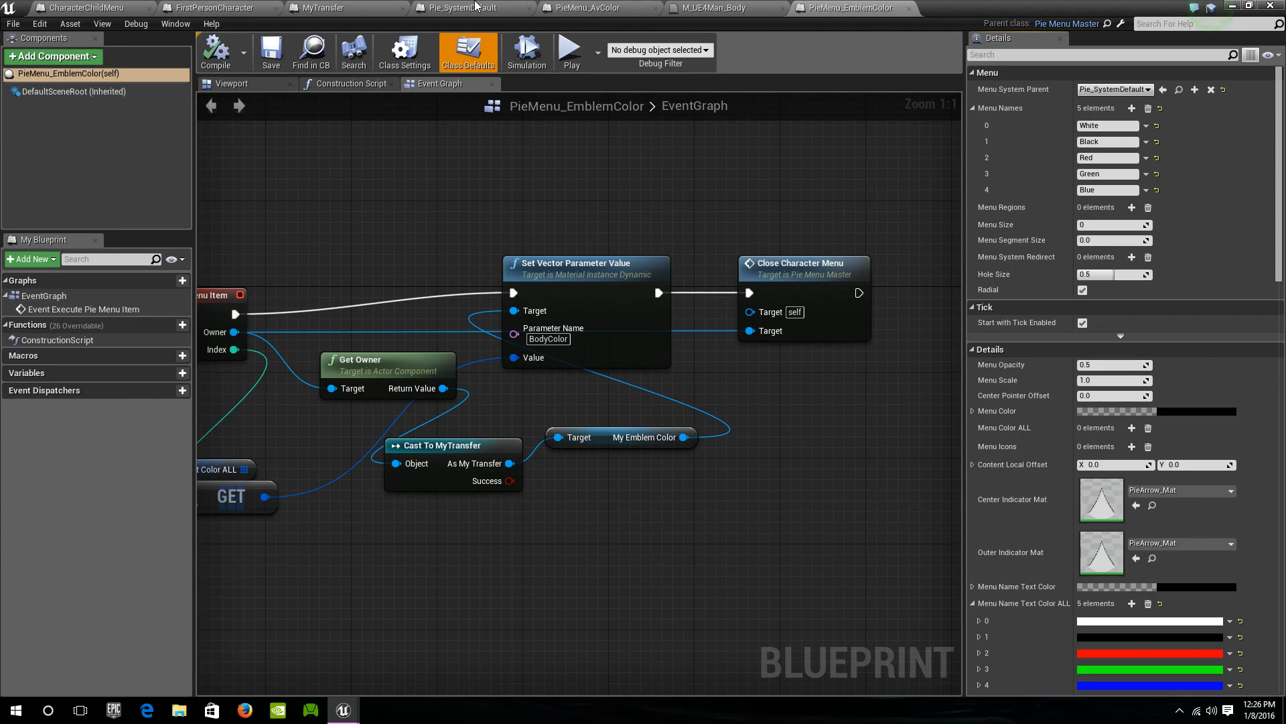
click(453, 5)
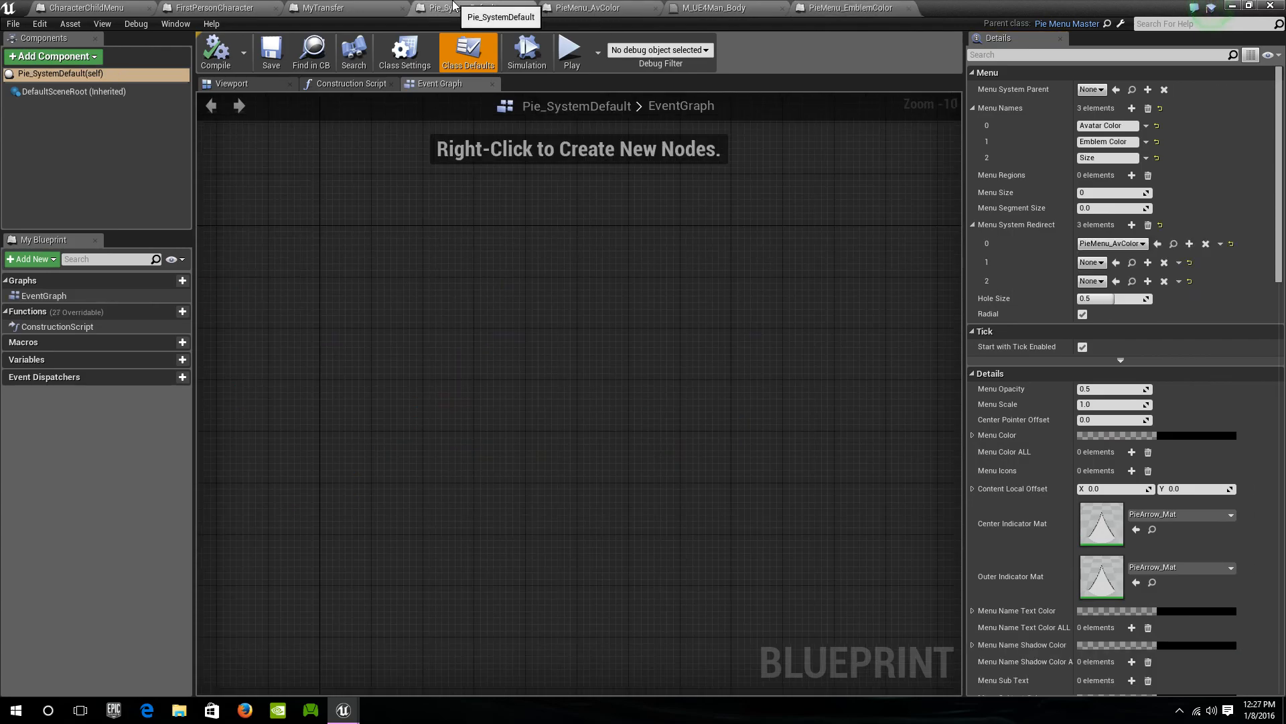
click(1091, 263)
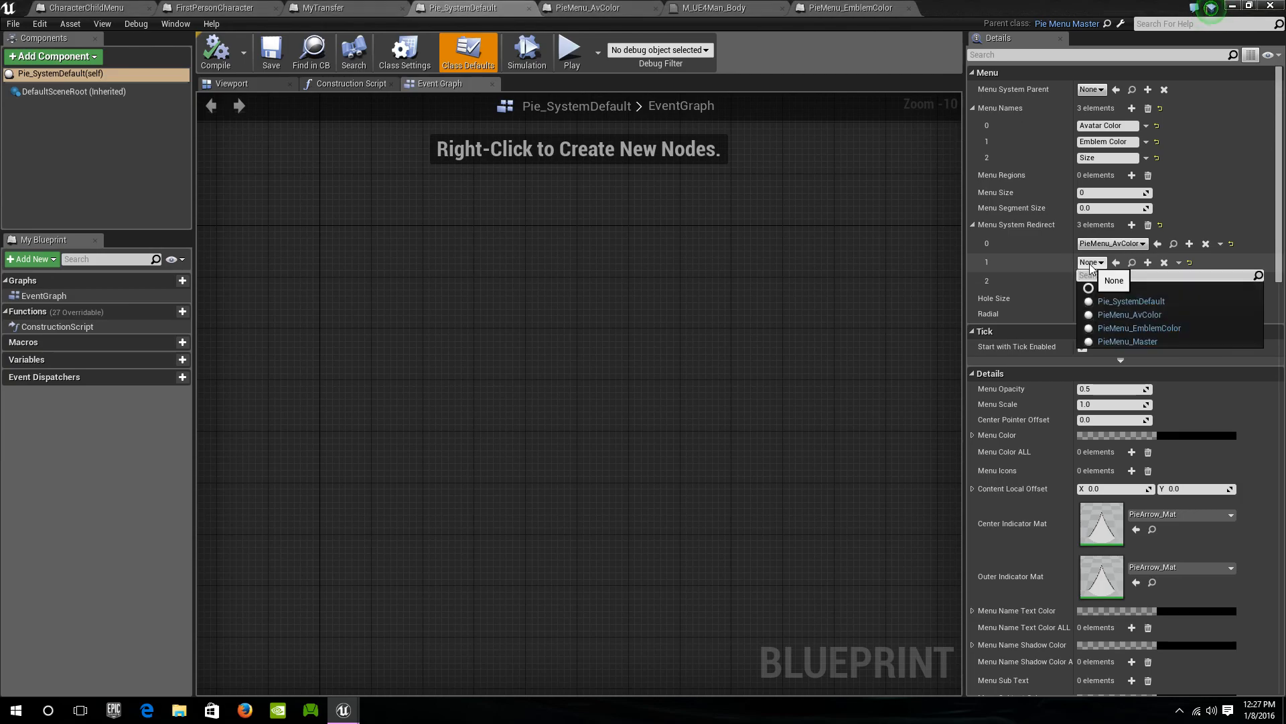
click(1151, 330)
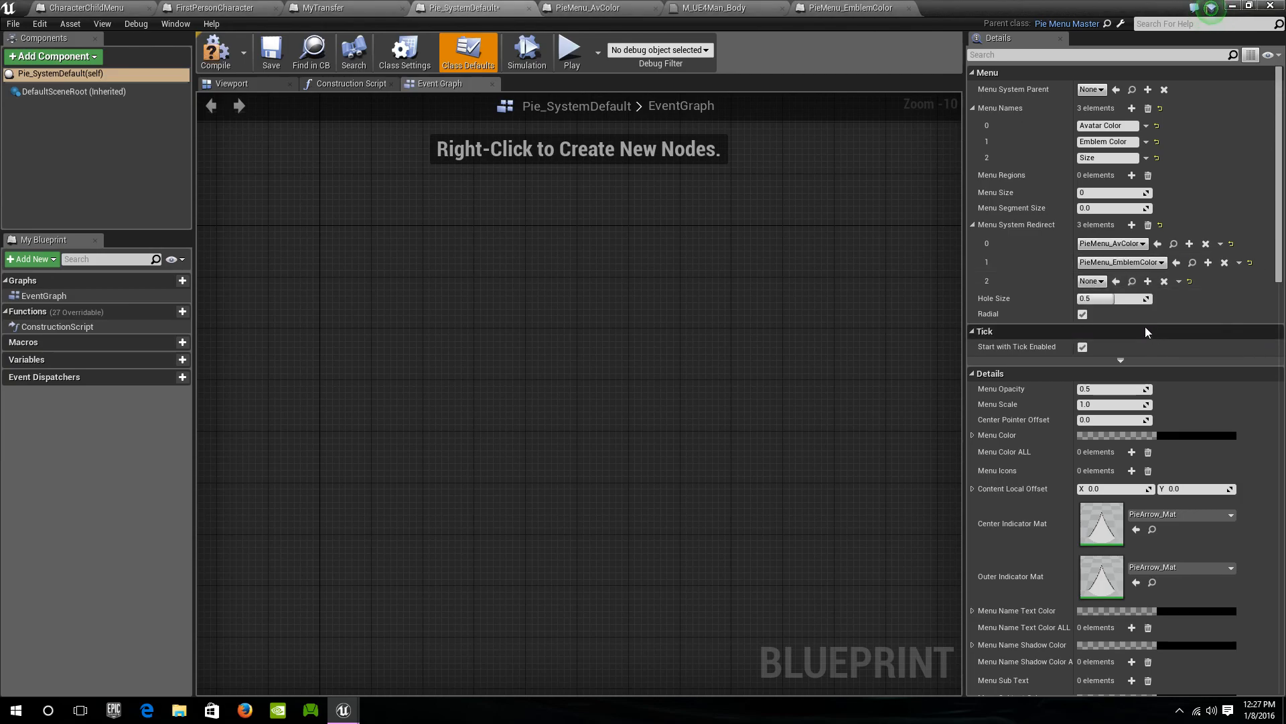
click(269, 54)
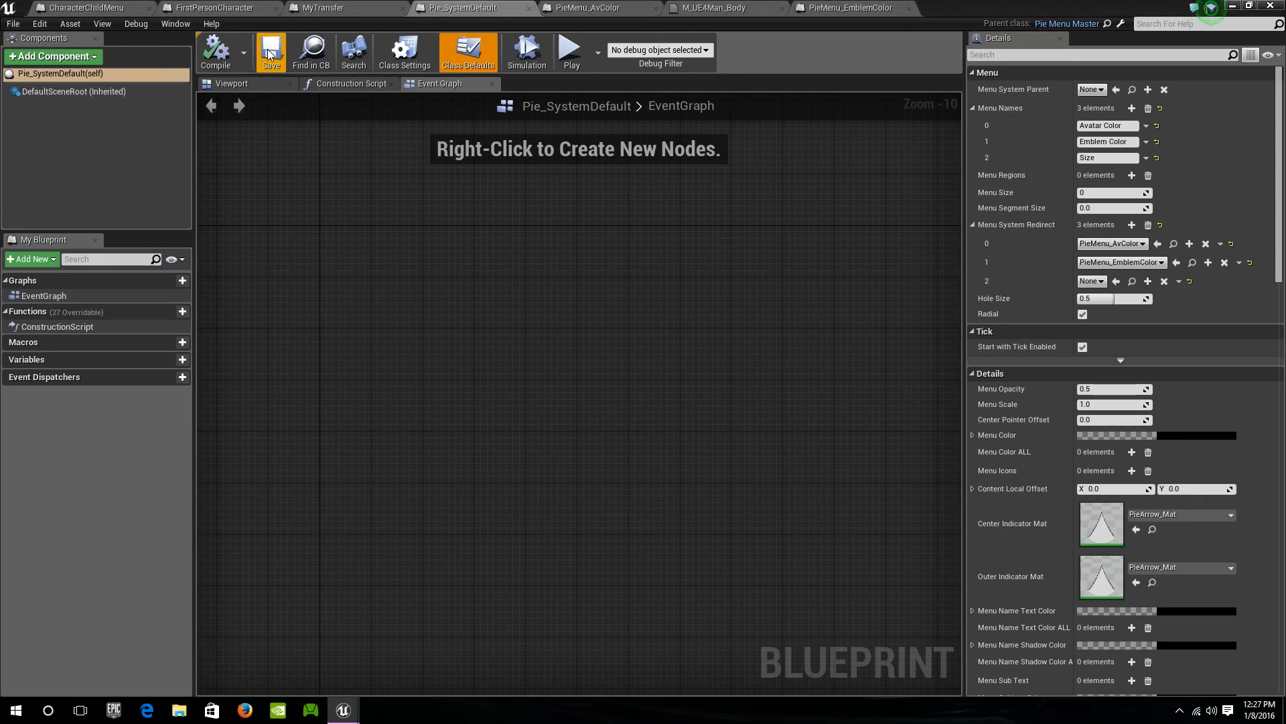
Play the level, open the Avatar Color menu and choose Red for the character
click(1233, 6)
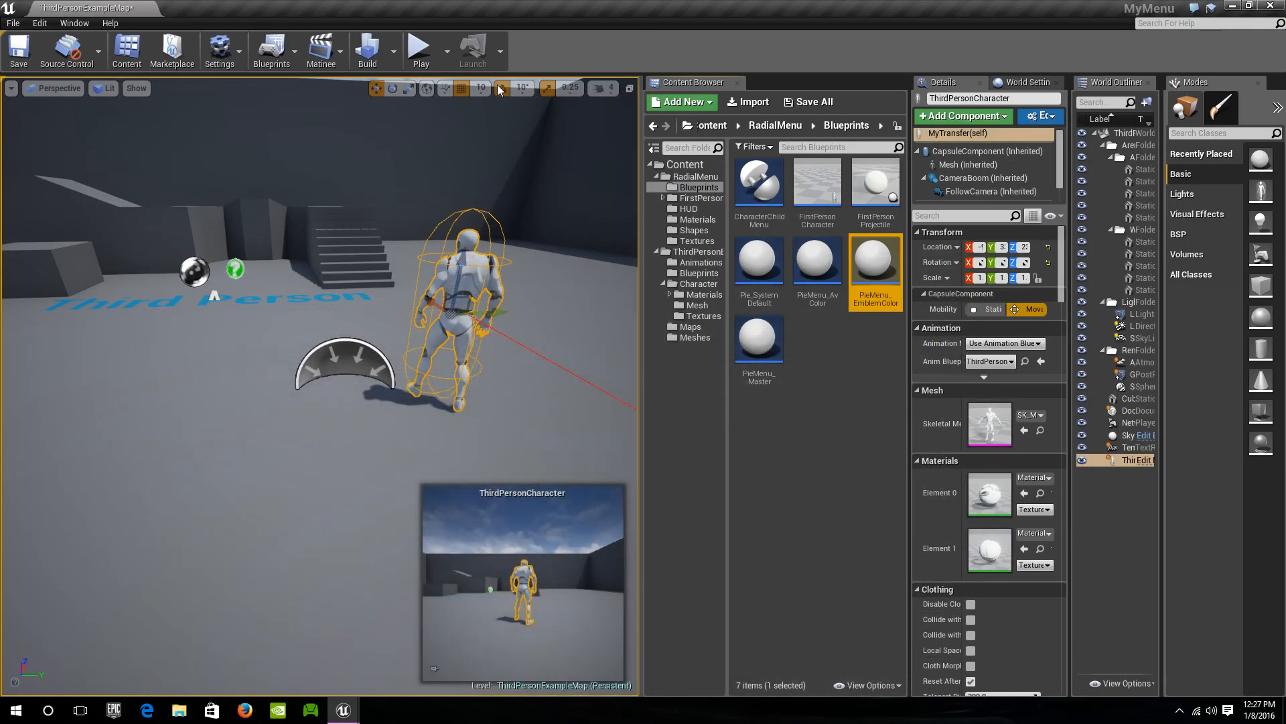
click(420, 47)
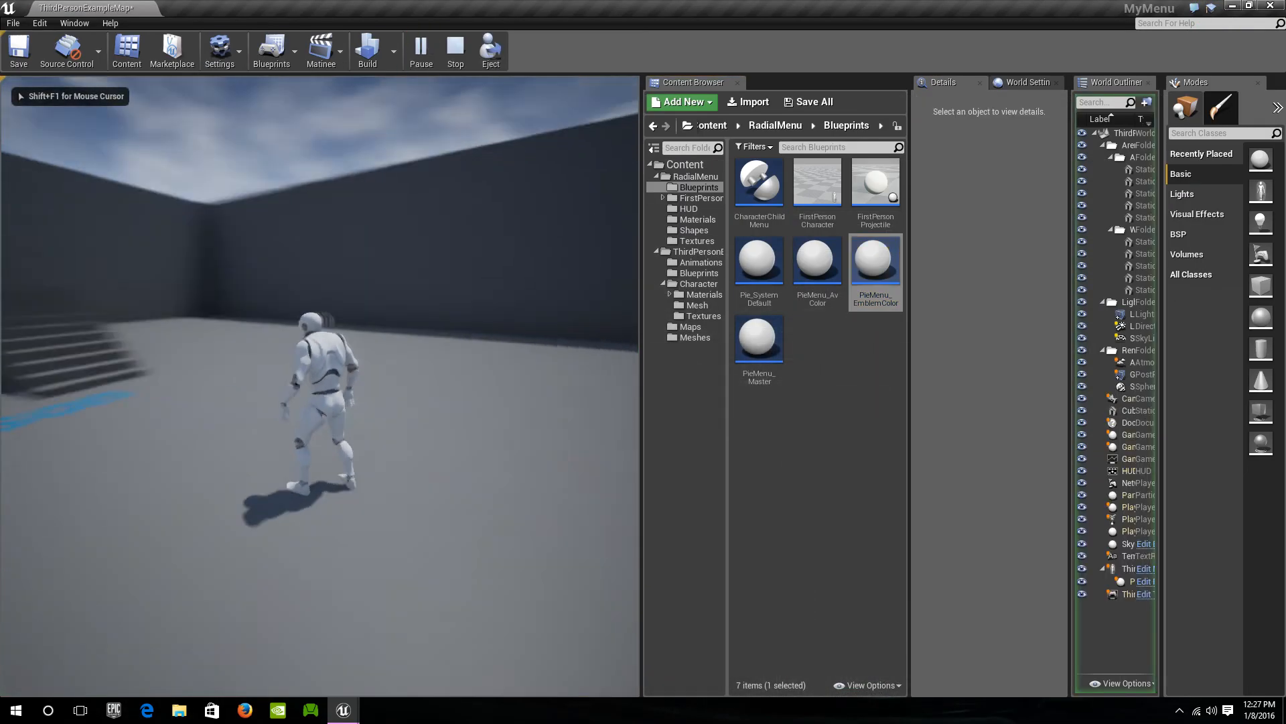
key(Tab)
click(395, 274)
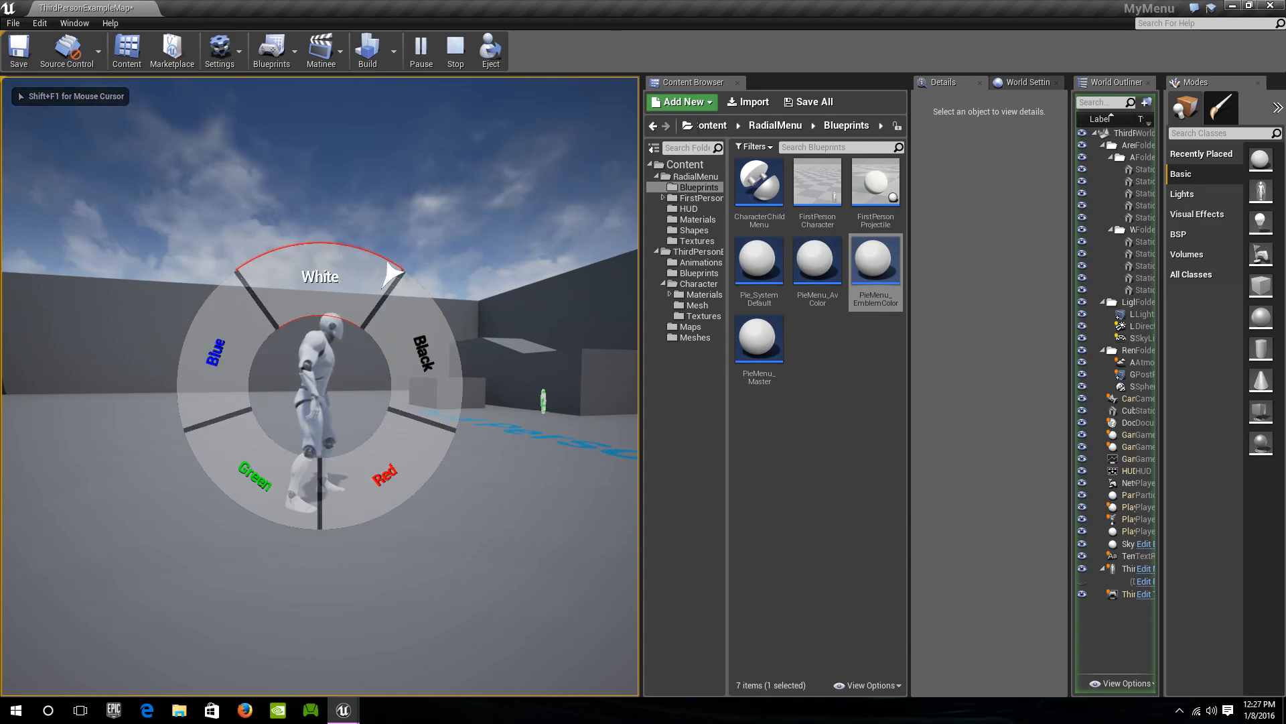
click(431, 453)
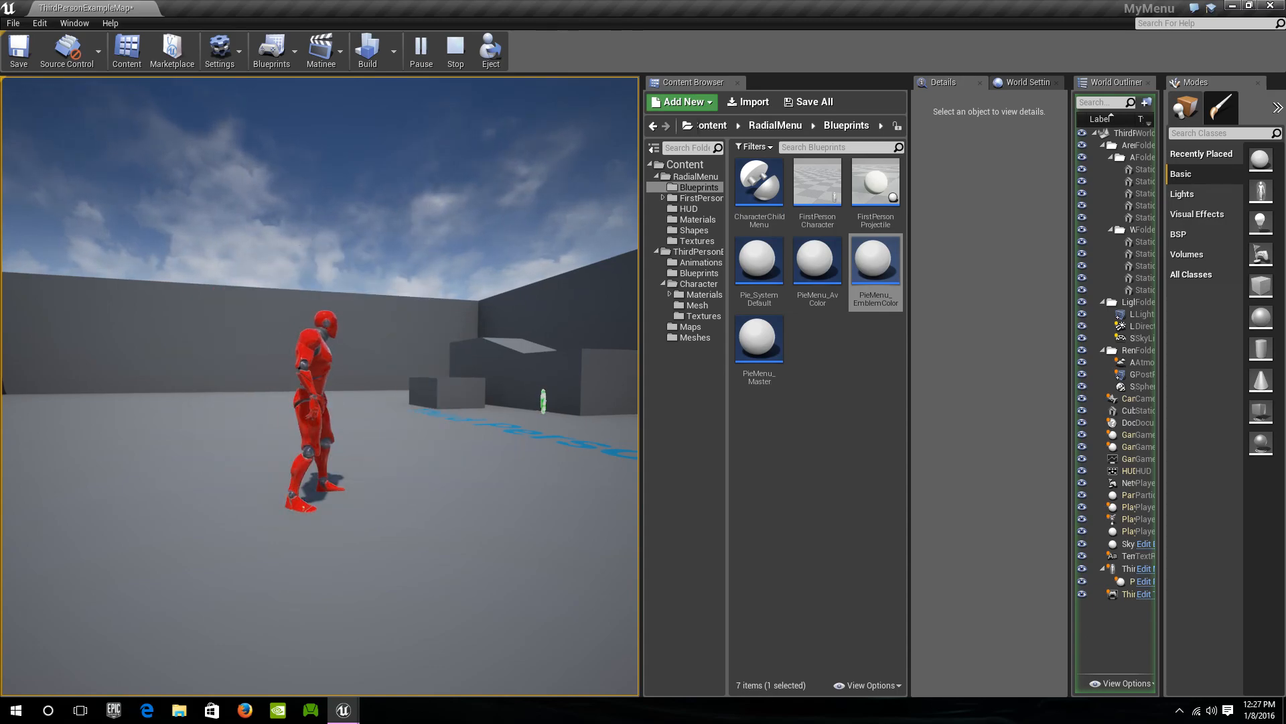
Open the in-game Emblem Color menu and choose Green for the emblem
key(Tab)
click(439, 422)
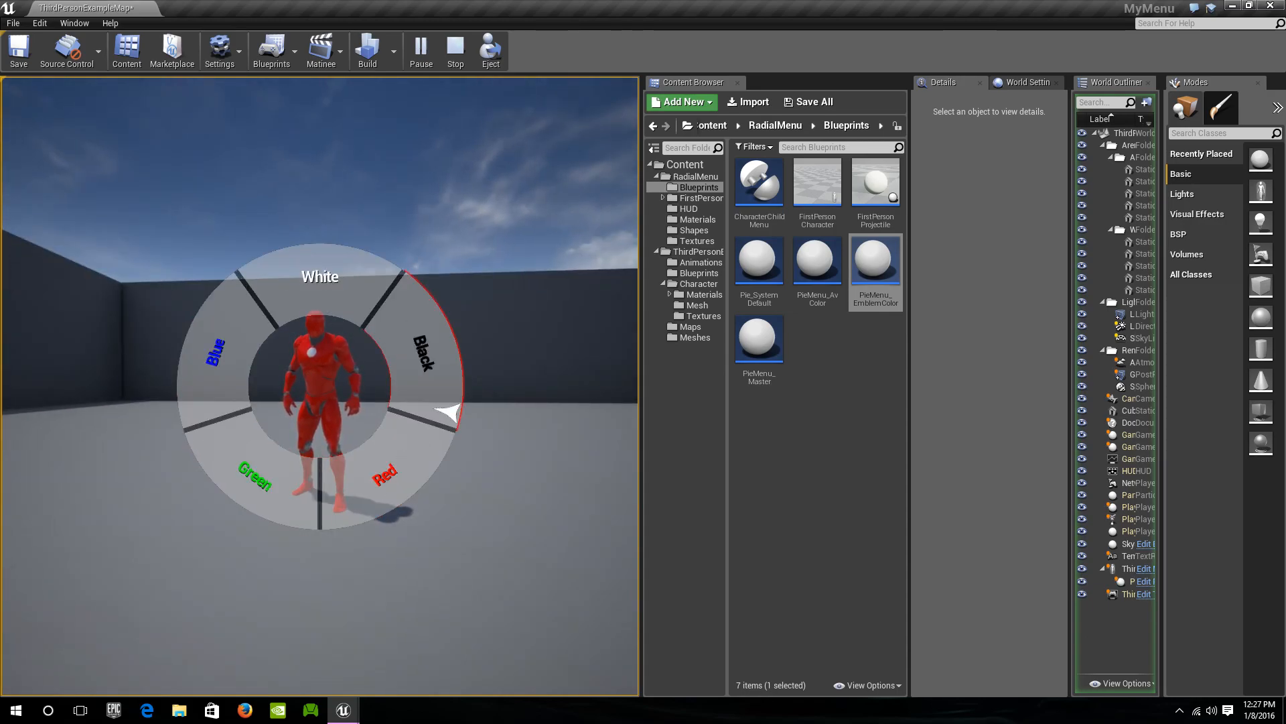
click(247, 497)
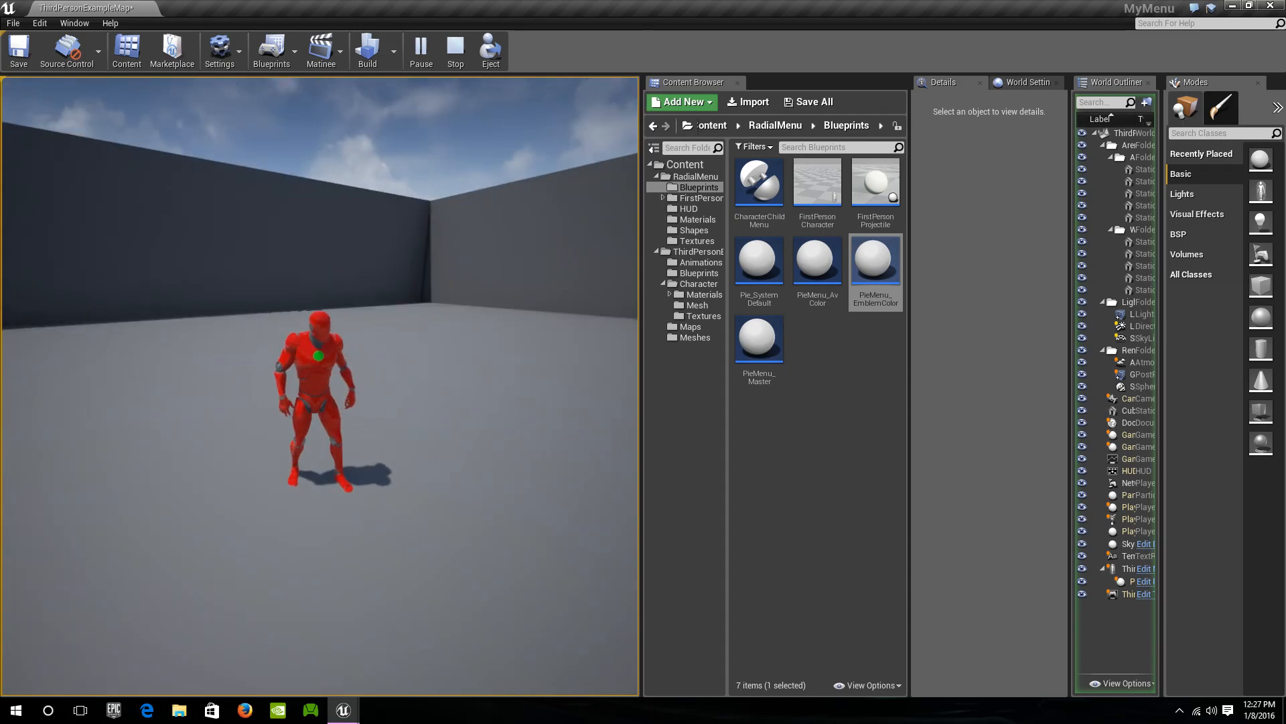
Choose Red for the emblem in the Emblem Color menu and Black for the body in the Avatar Color menu
key(Tab)
click(410, 477)
click(414, 480)
key(Tab)
click(389, 272)
click(423, 335)
Reopen the Emblem Color menu and choose Blue for the emblem
key(Tab)
click(441, 433)
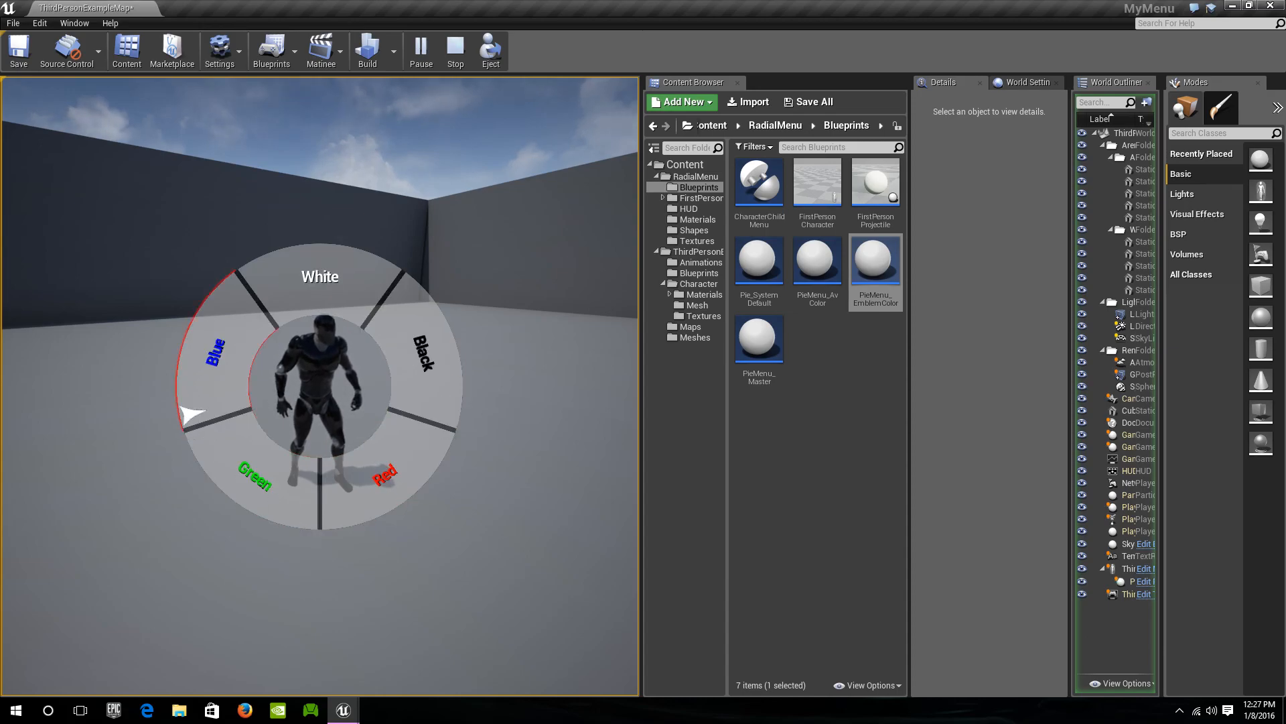
click(190, 419)
Choose Red in the Emblem Color menu and run the character over to the stairs
key(Tab)
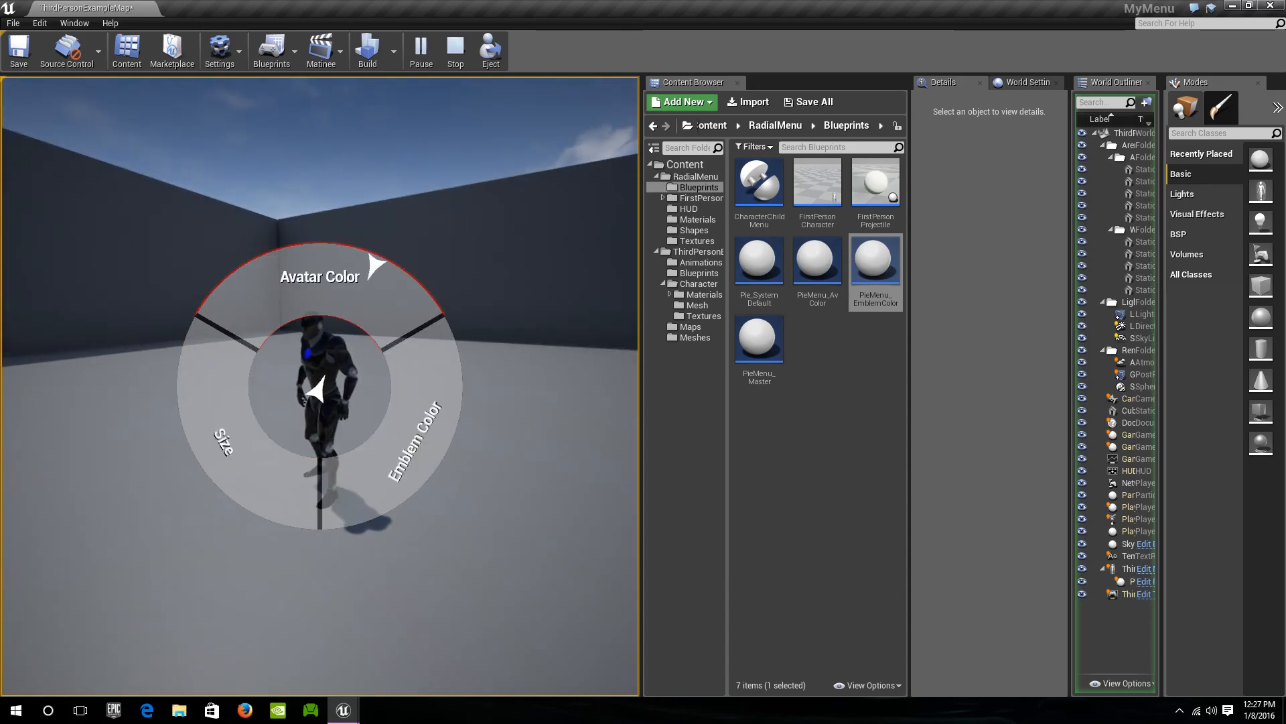
click(339, 248)
key(Tab)
key(Tab)
click(436, 402)
click(445, 448)
key(w)
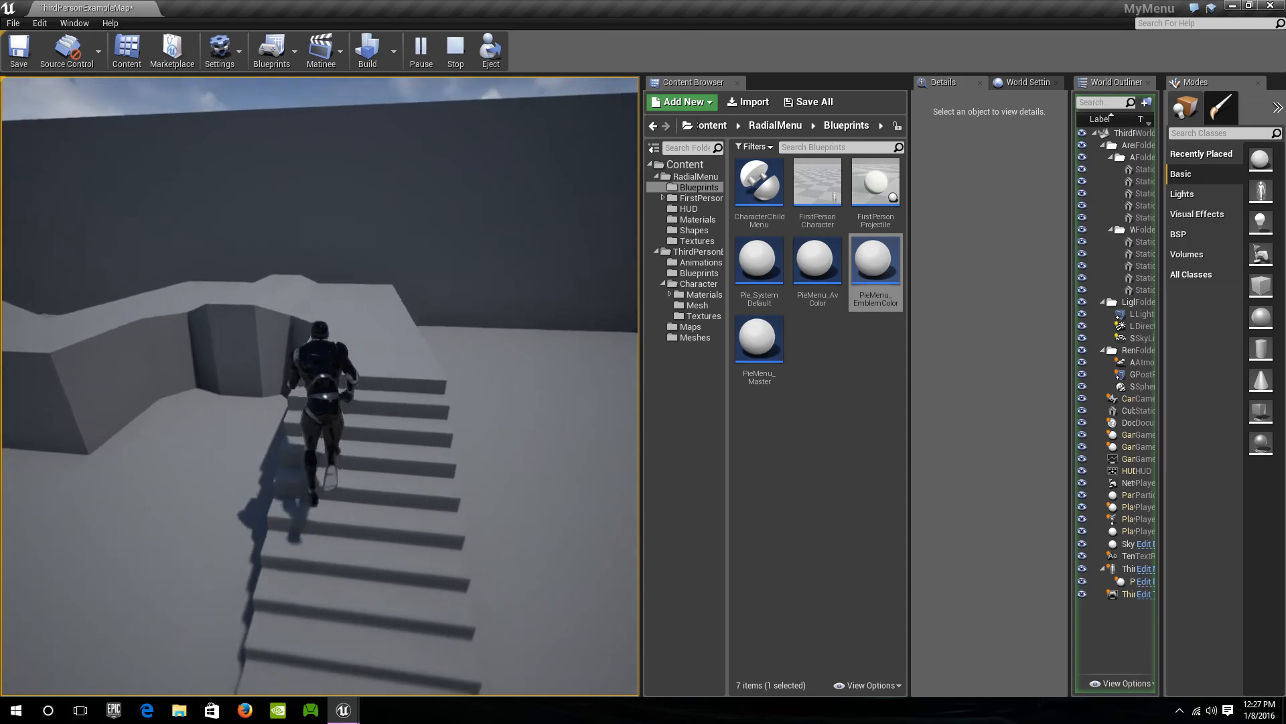
key(a)
Switch the emblem back to Blue through the Emblem Color menu, move the character and stop the play session
key(Tab)
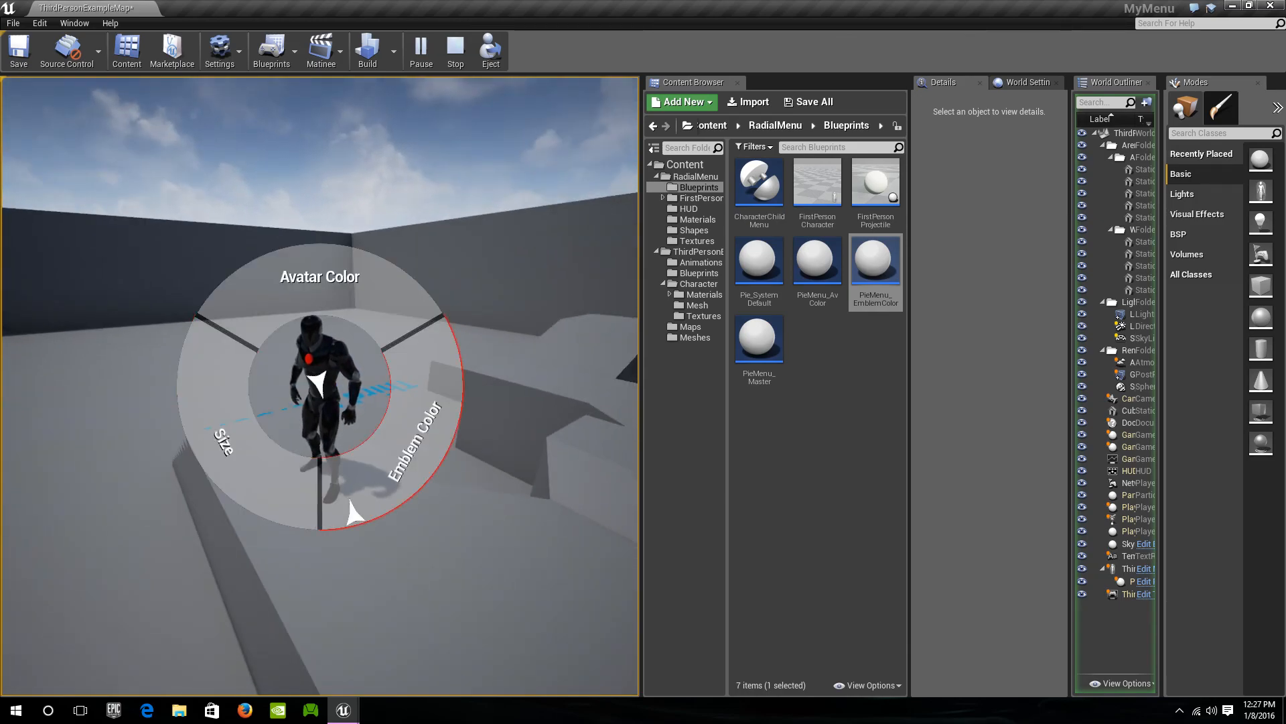
click(350, 511)
click(191, 402)
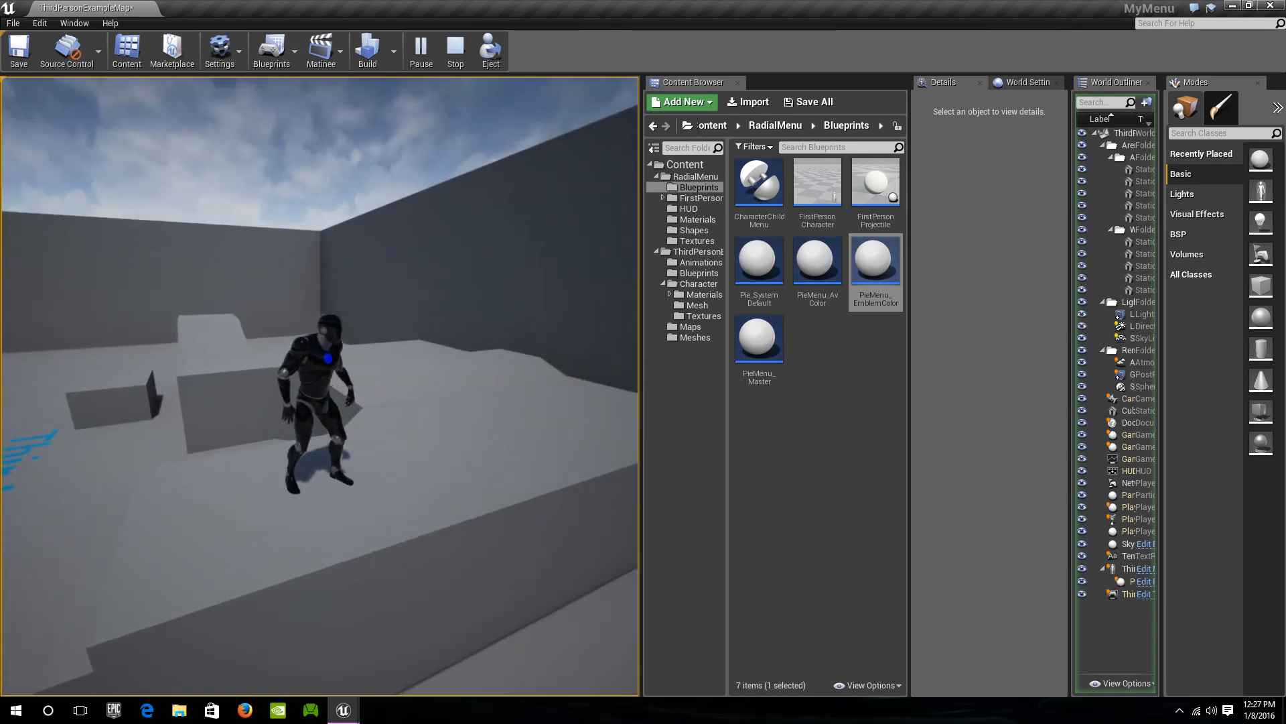
key(w)
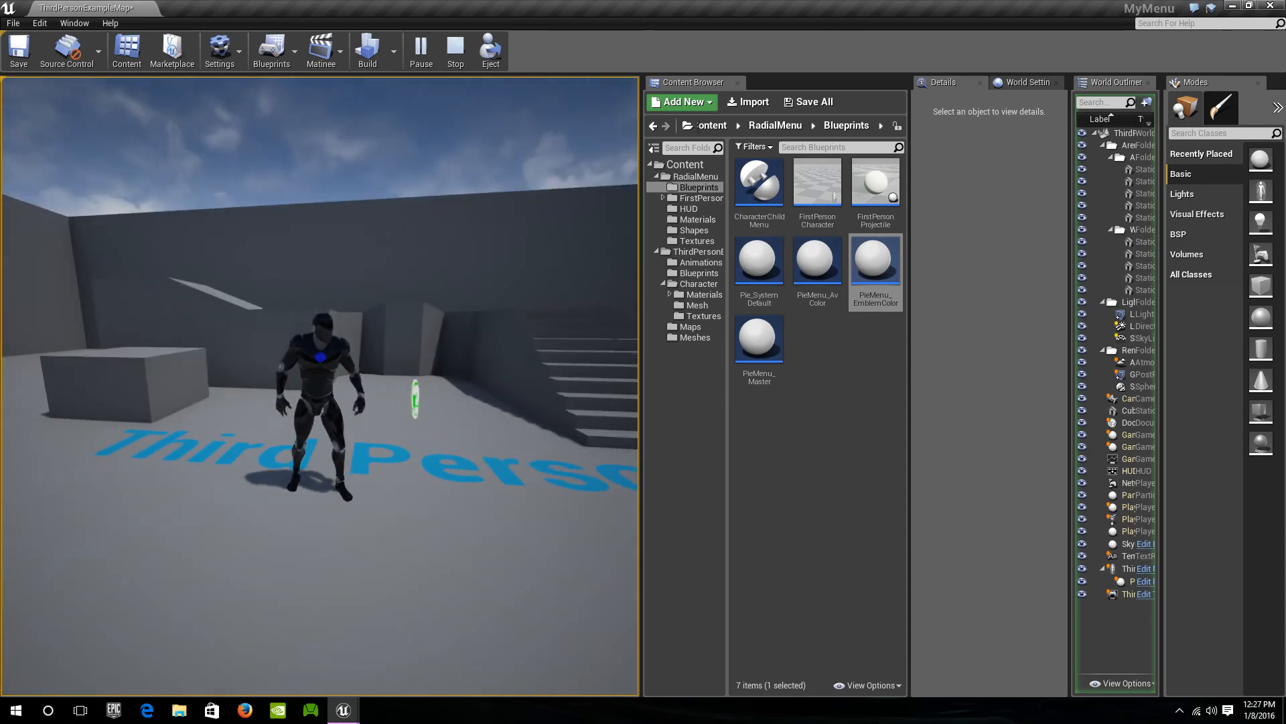
key(Escape)
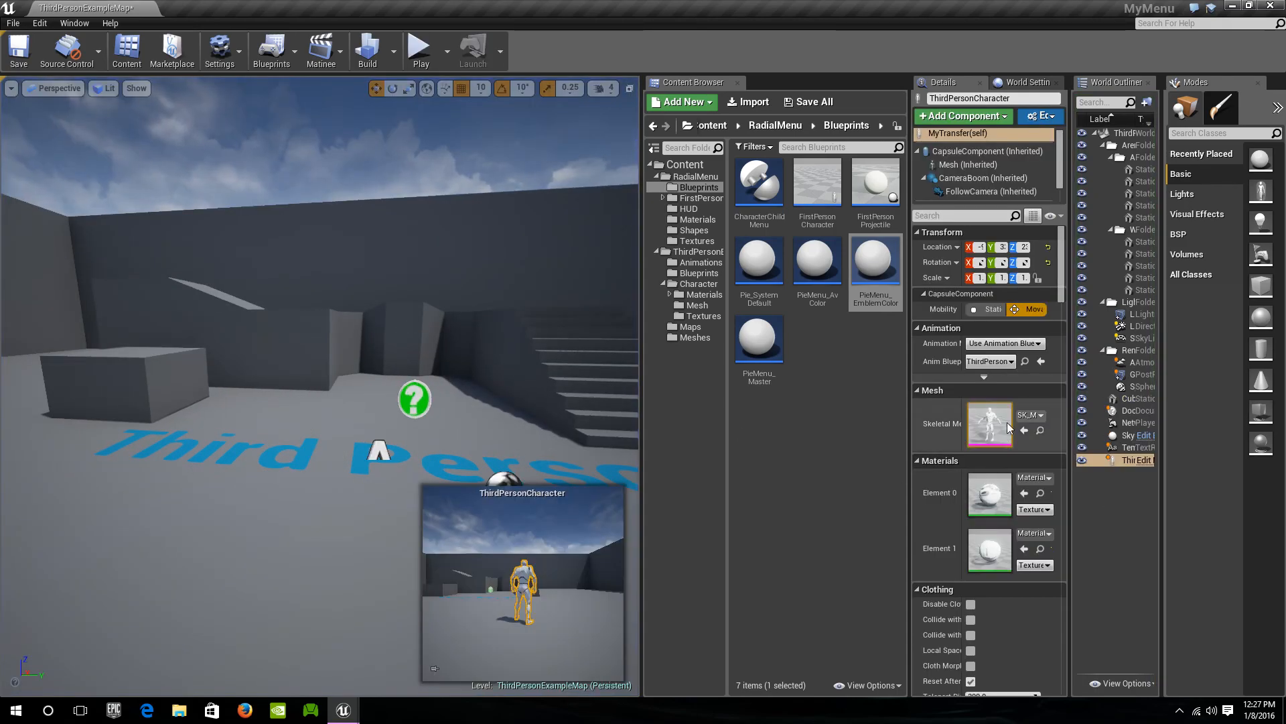
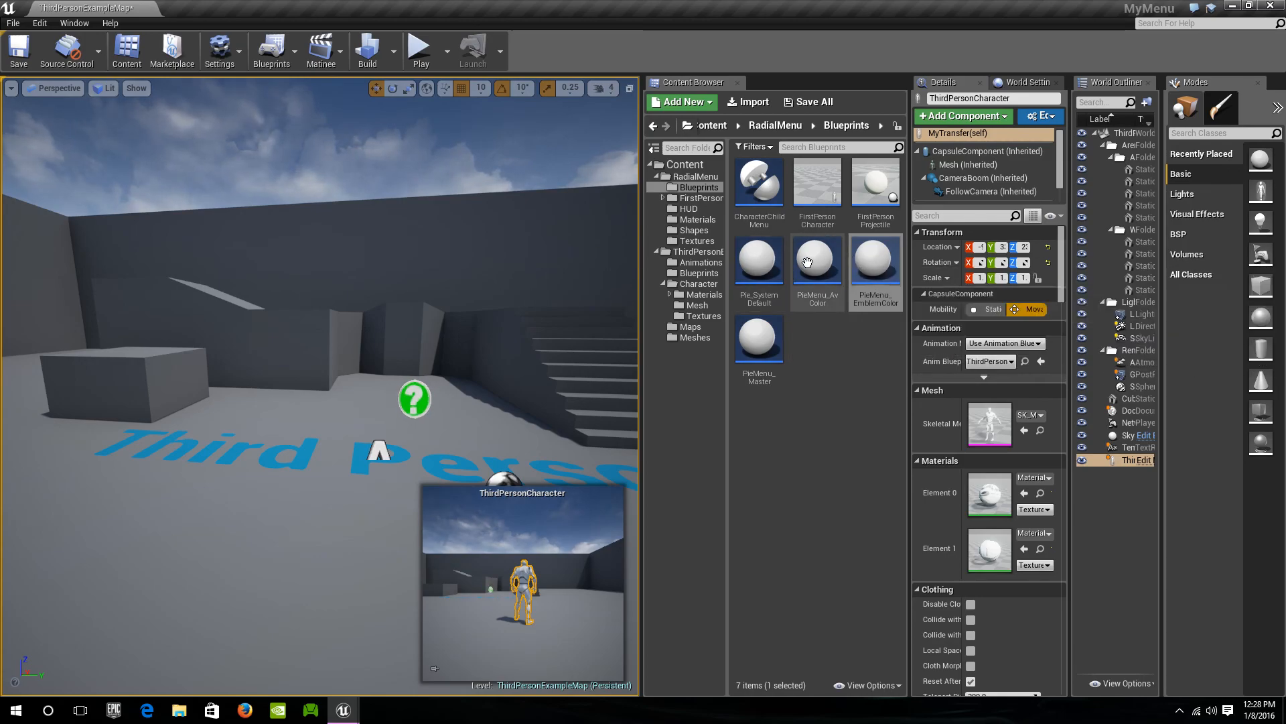
Focus the level view on ThirdPersonCharacter and check the Menu Names and Menu System Redirect entries in Pie_SystemDefault
key(f)
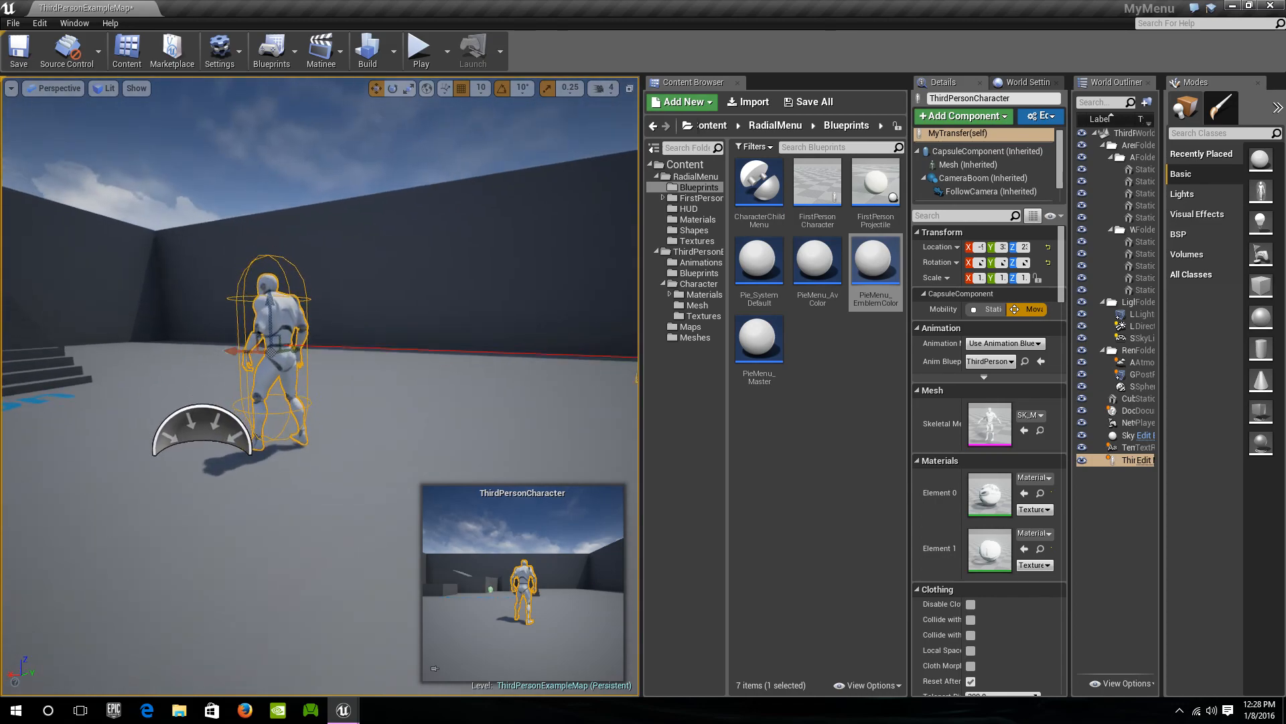
right_drag(320, 386, 349, 392)
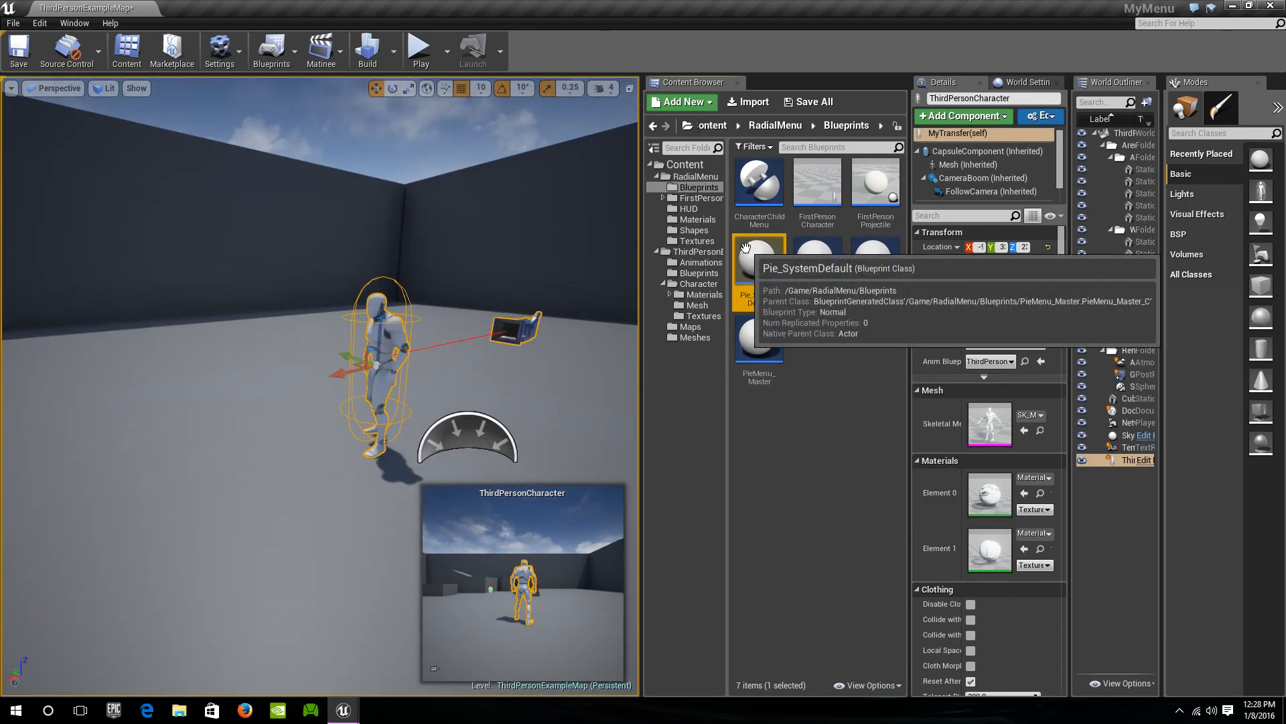
double_click(759, 260)
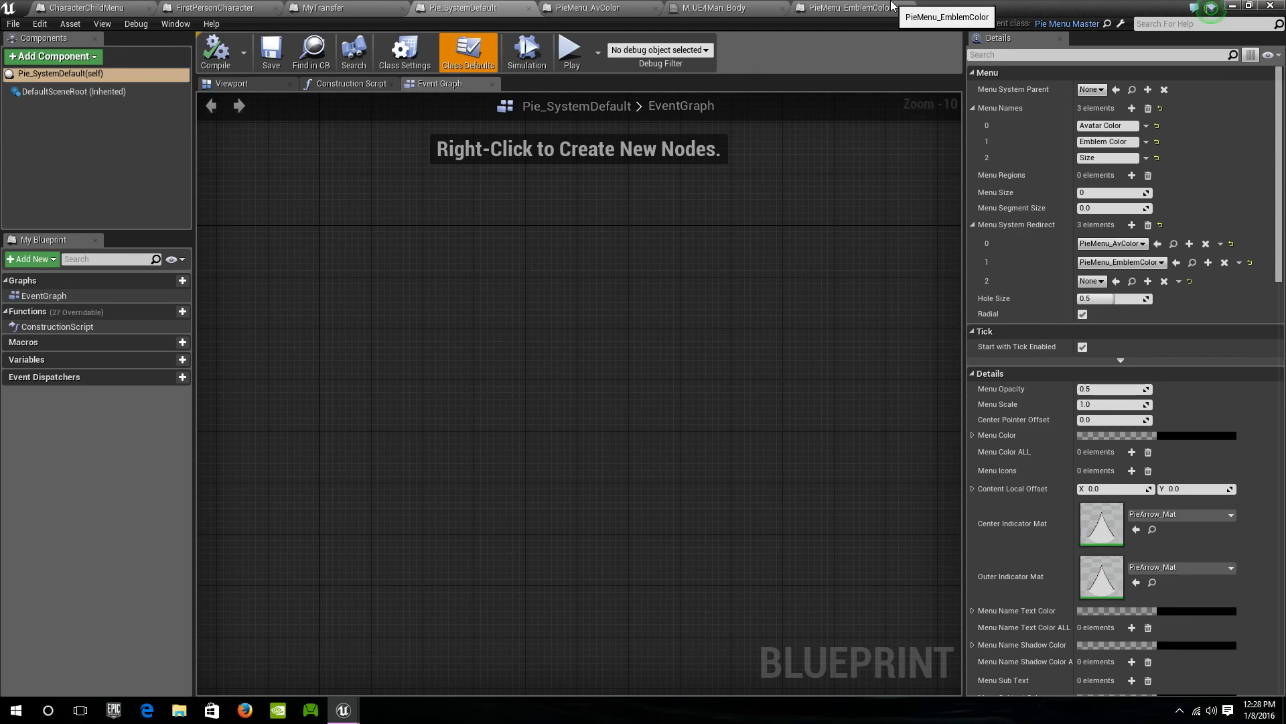
click(1232, 7)
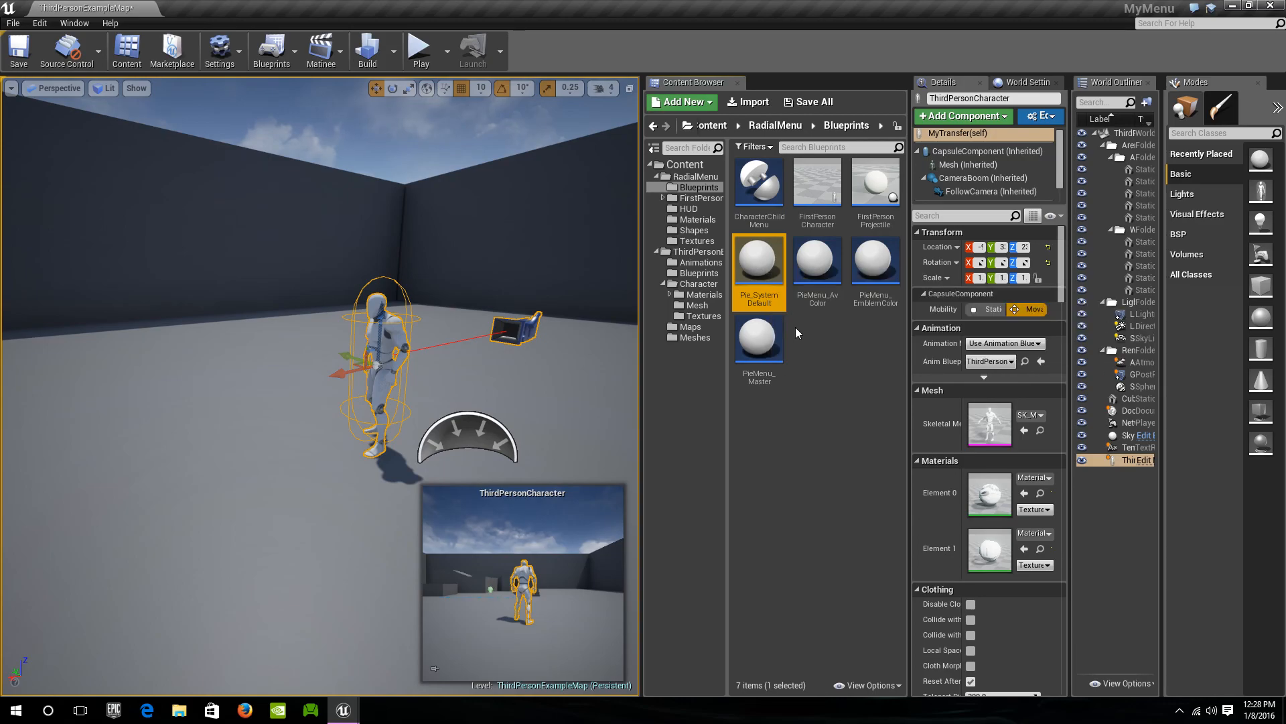
Create a child blueprint class of PieMenu_Master in the RadialMenu Blueprints folder and name it PieMenu_AvSize
right_click(761, 355)
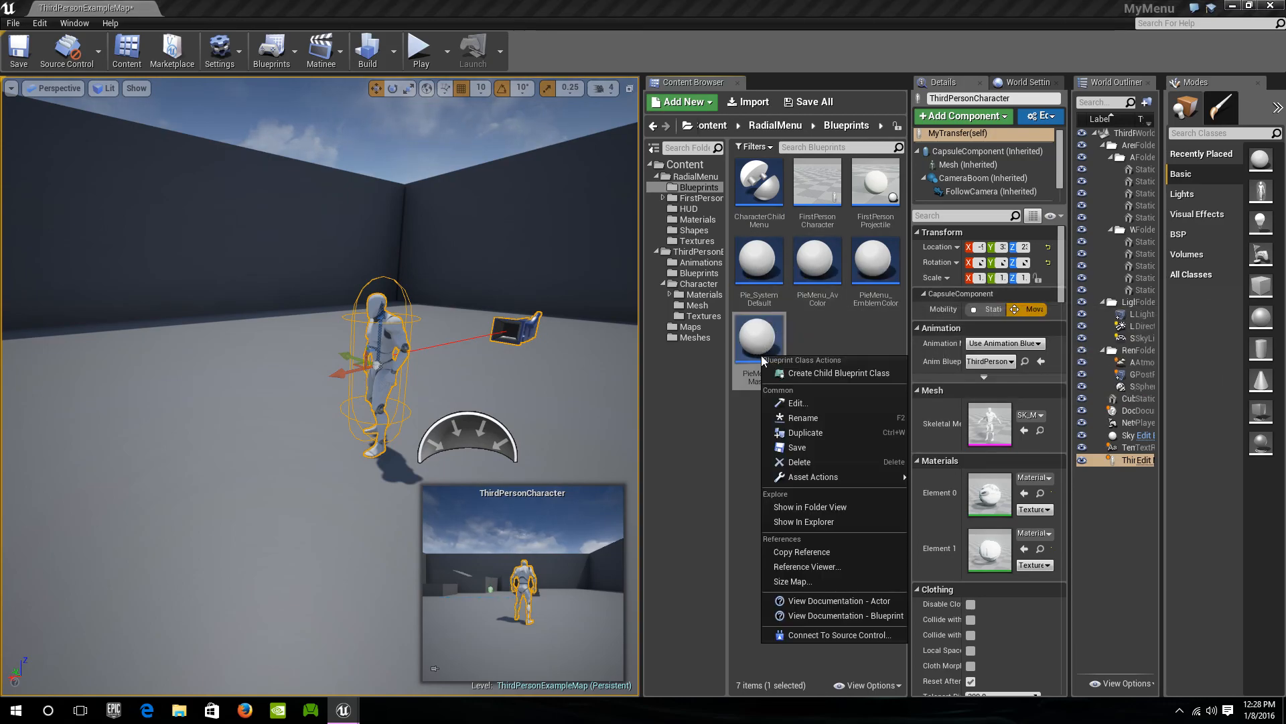
click(795, 377)
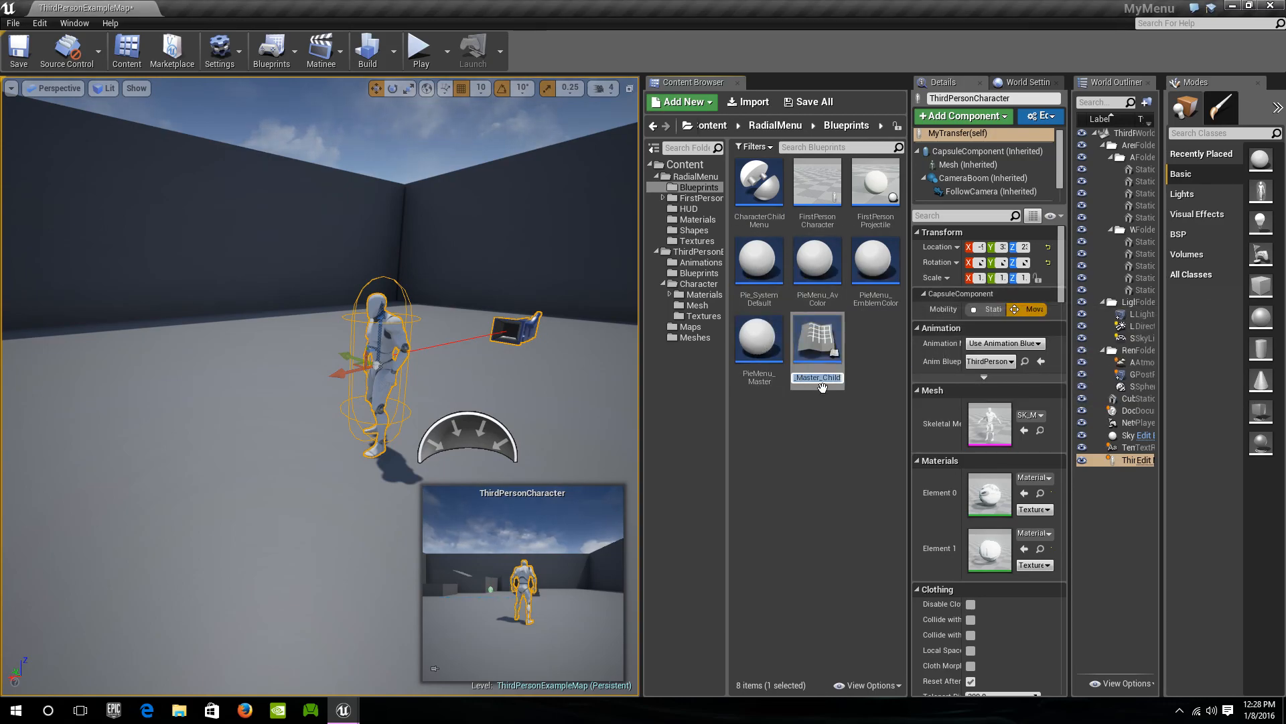
key(Right)
key(BackSpace)
key(BackSpace)
key(BackSpace)
key(BackSpace)
key(BackSpace)
key(BackSpace)
key(BackSpace)
key(BackSpace)
key(BackSpace)
key(BackSpace)
key(BackSpace)
key(BackSpace)
text(AvSl)
key(Return)
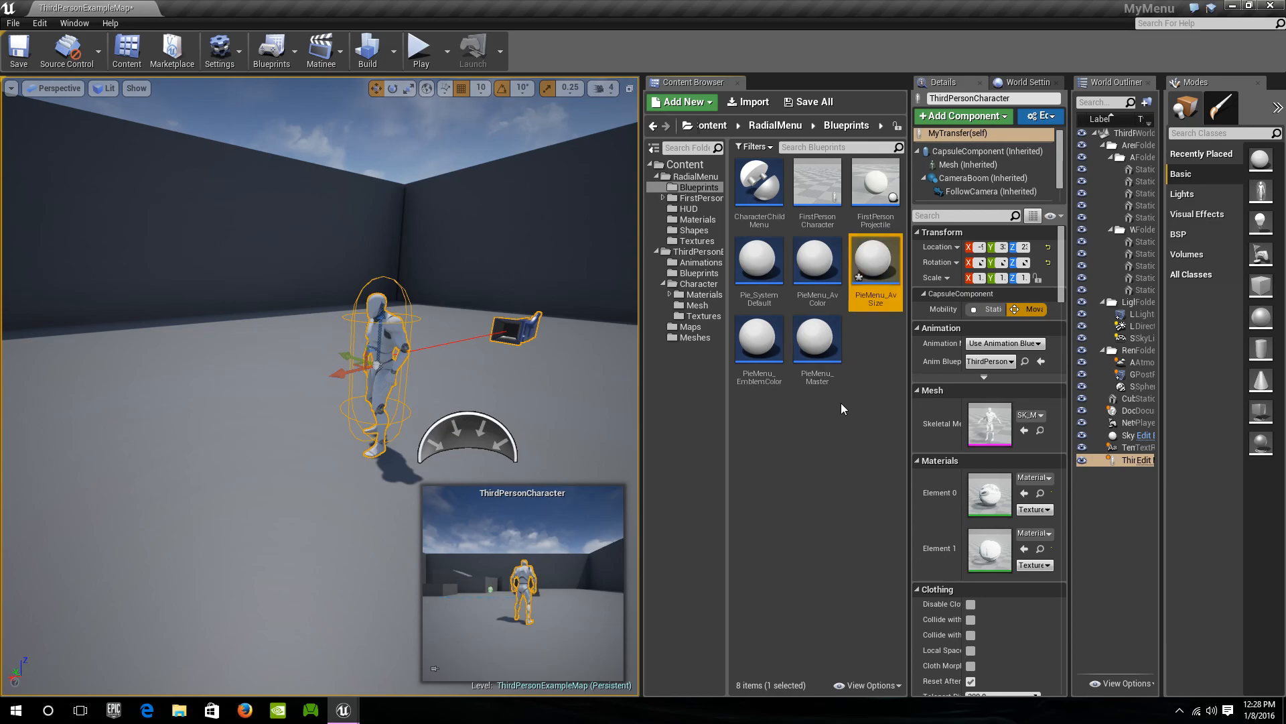
Open PieMenu_AvSize, set its Menu System Parent to Pie_SystemDefault and add four Menu Names elements
double_click(879, 275)
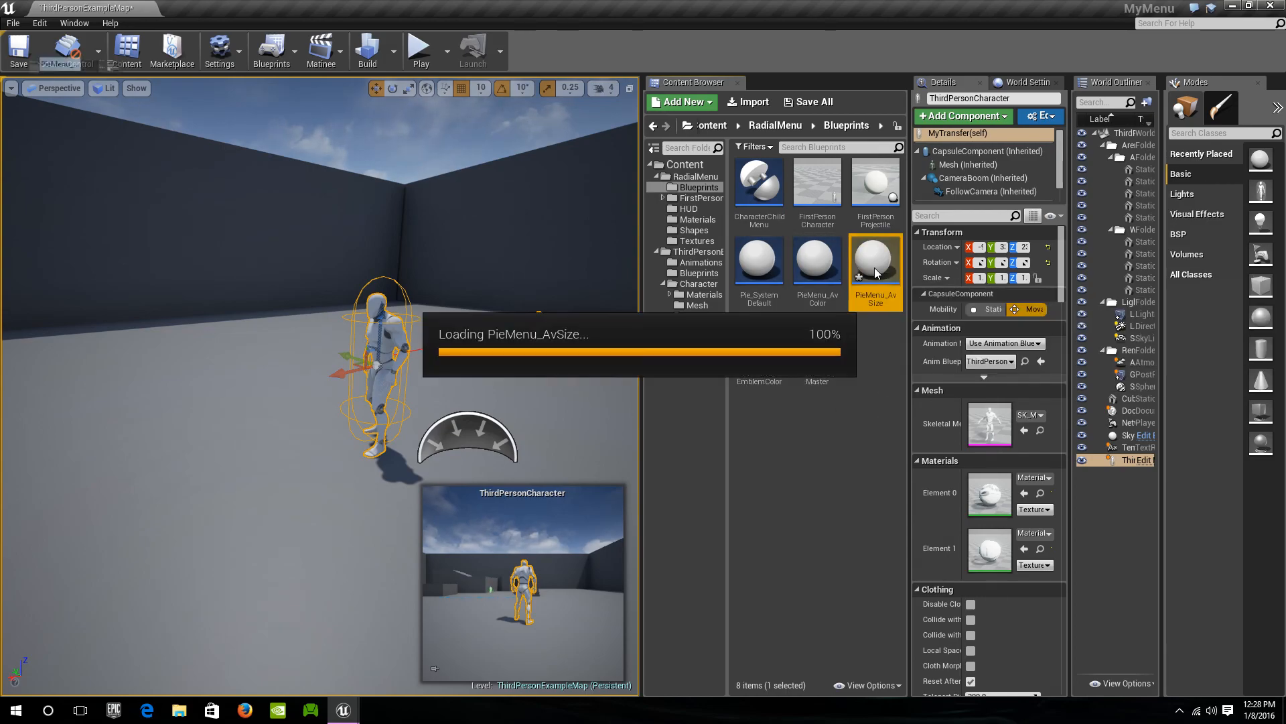
click(1094, 95)
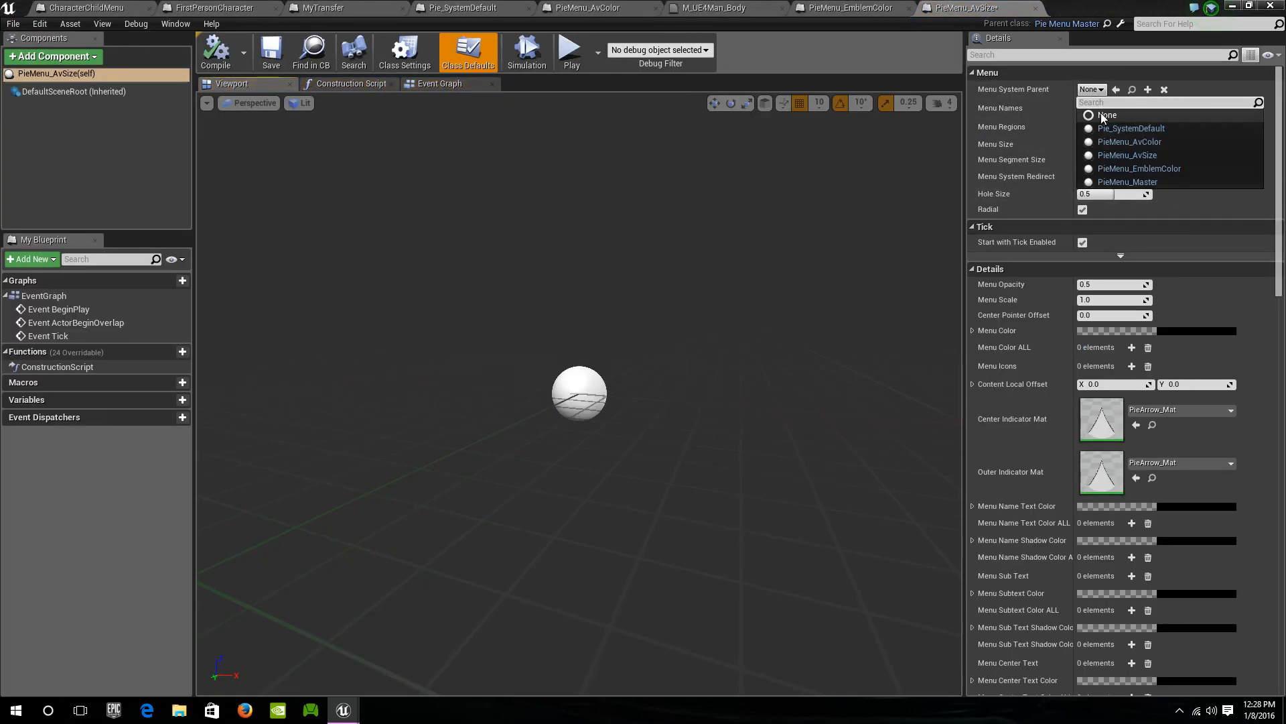
click(1111, 127)
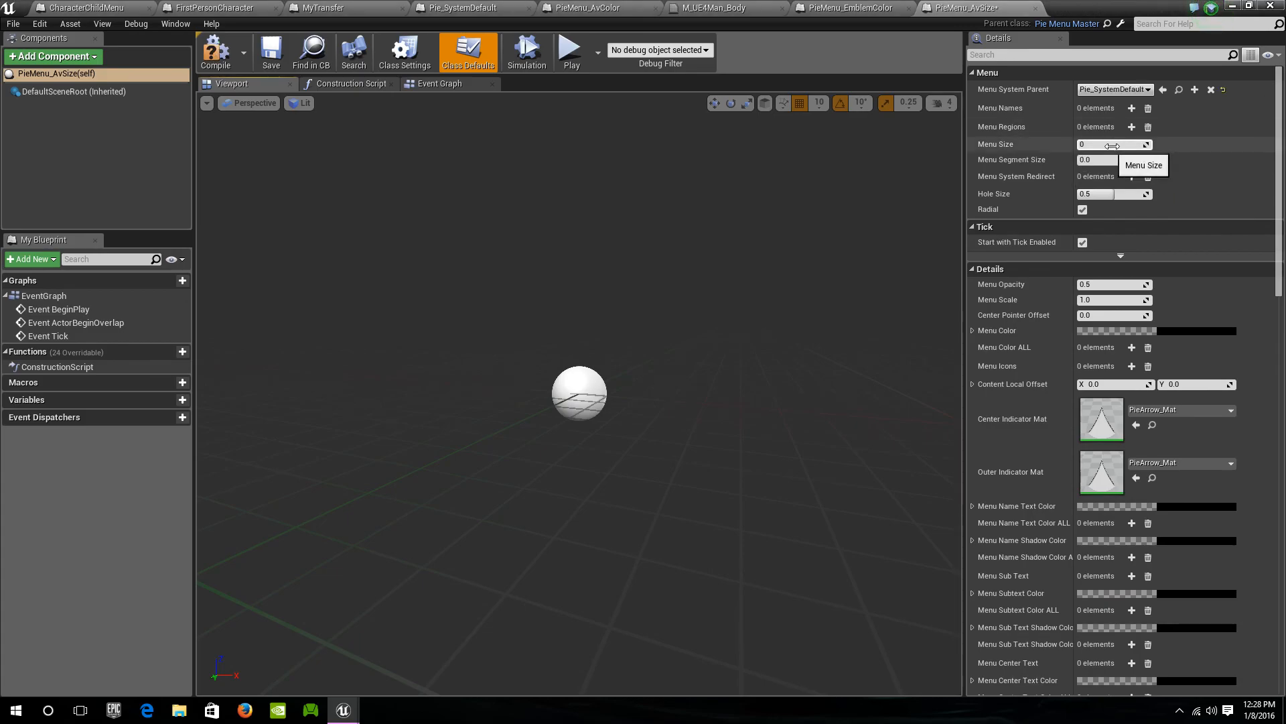
click(1132, 109)
click(1132, 108)
click(1132, 108)
click(1132, 108)
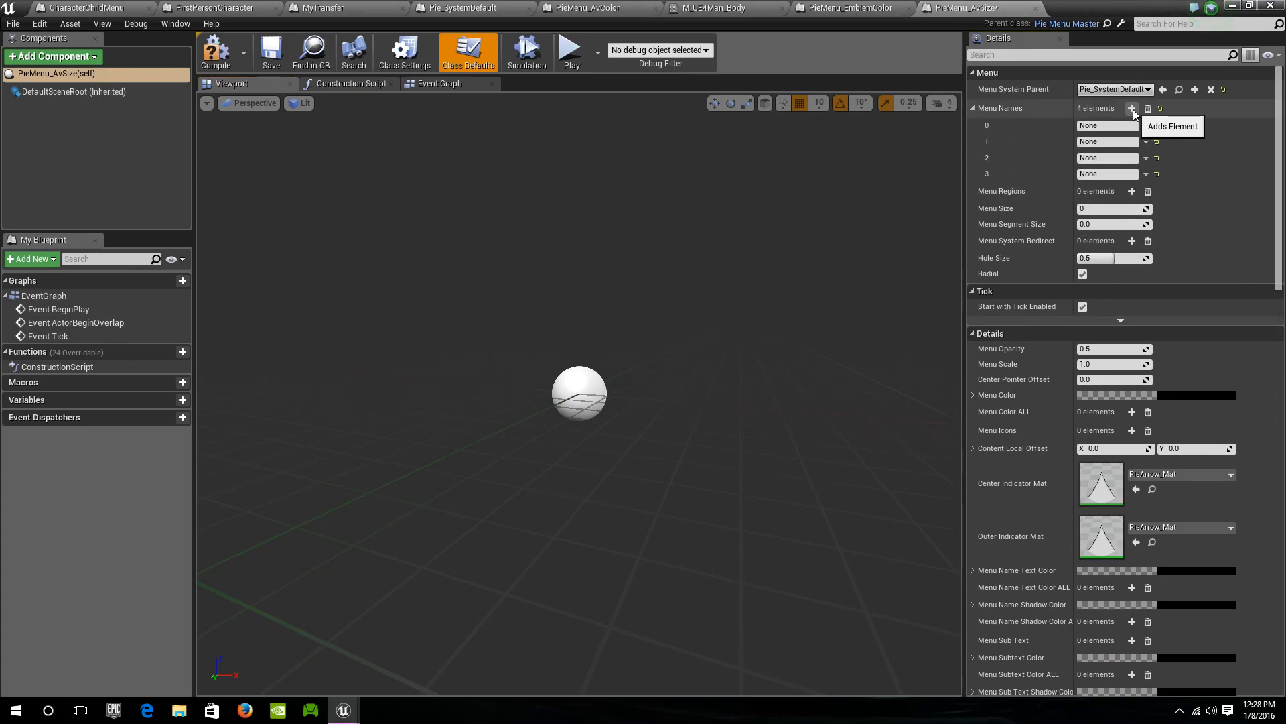
Enter 0.5 and 0.75 as Menu Names elements 0 and 1
click(1106, 125)
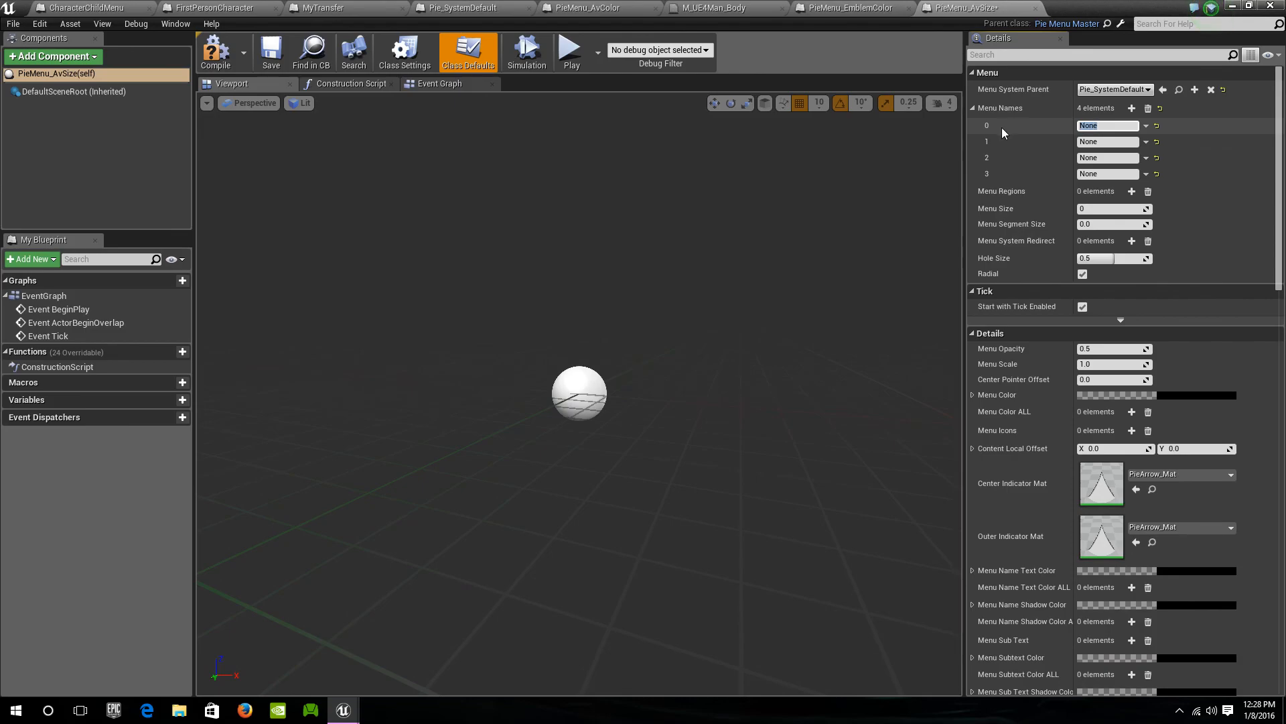
text(0.5)
key(Tab)
text(0.)
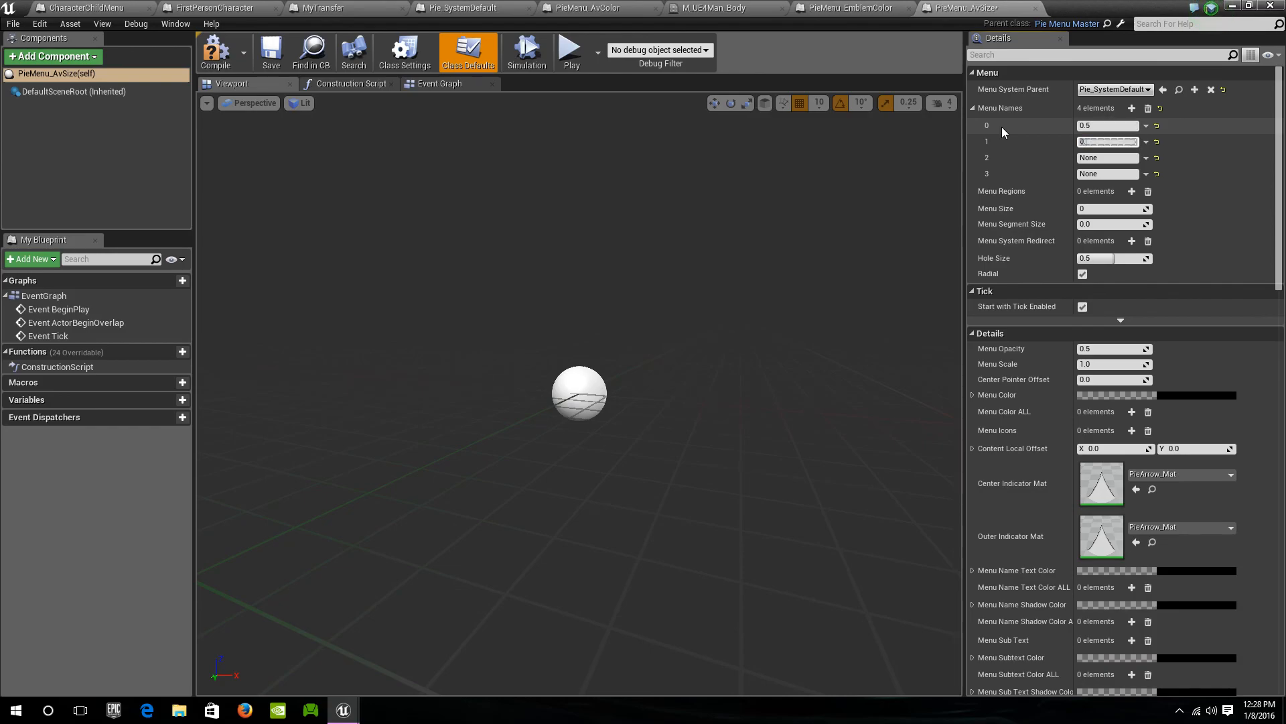
key(Tab)
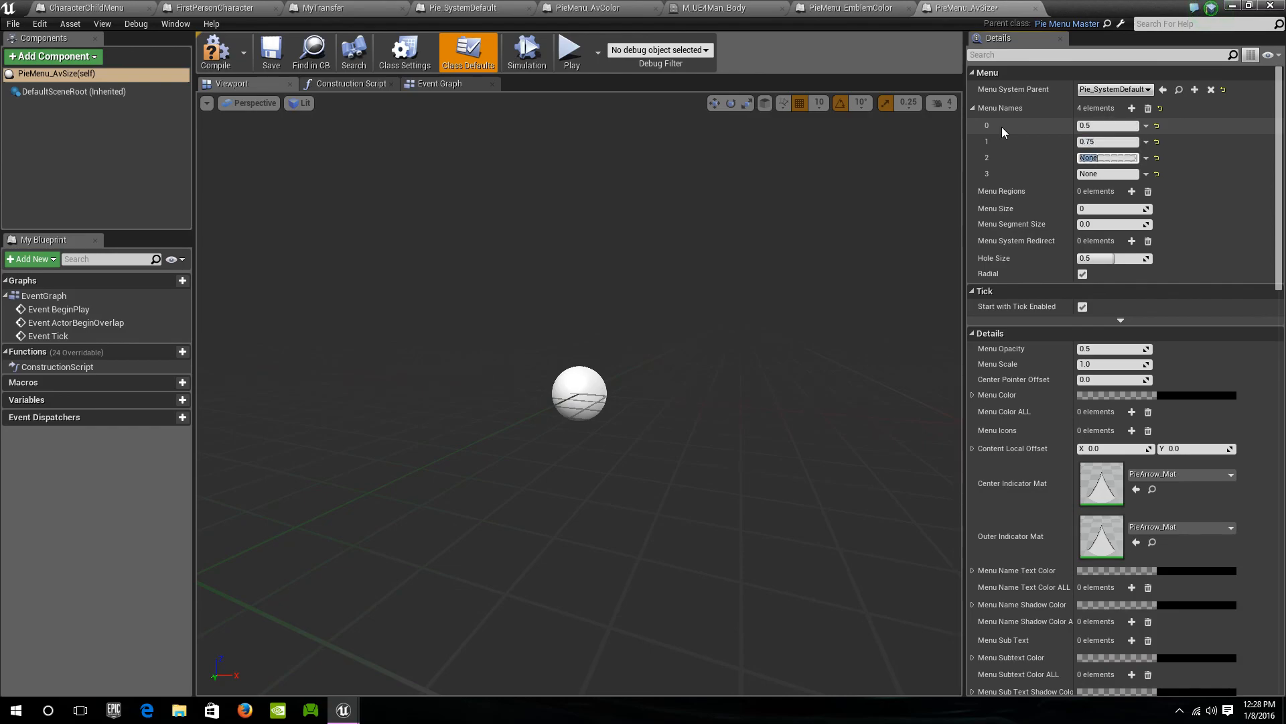
key(shift+Tab)
key(shift+Tab)
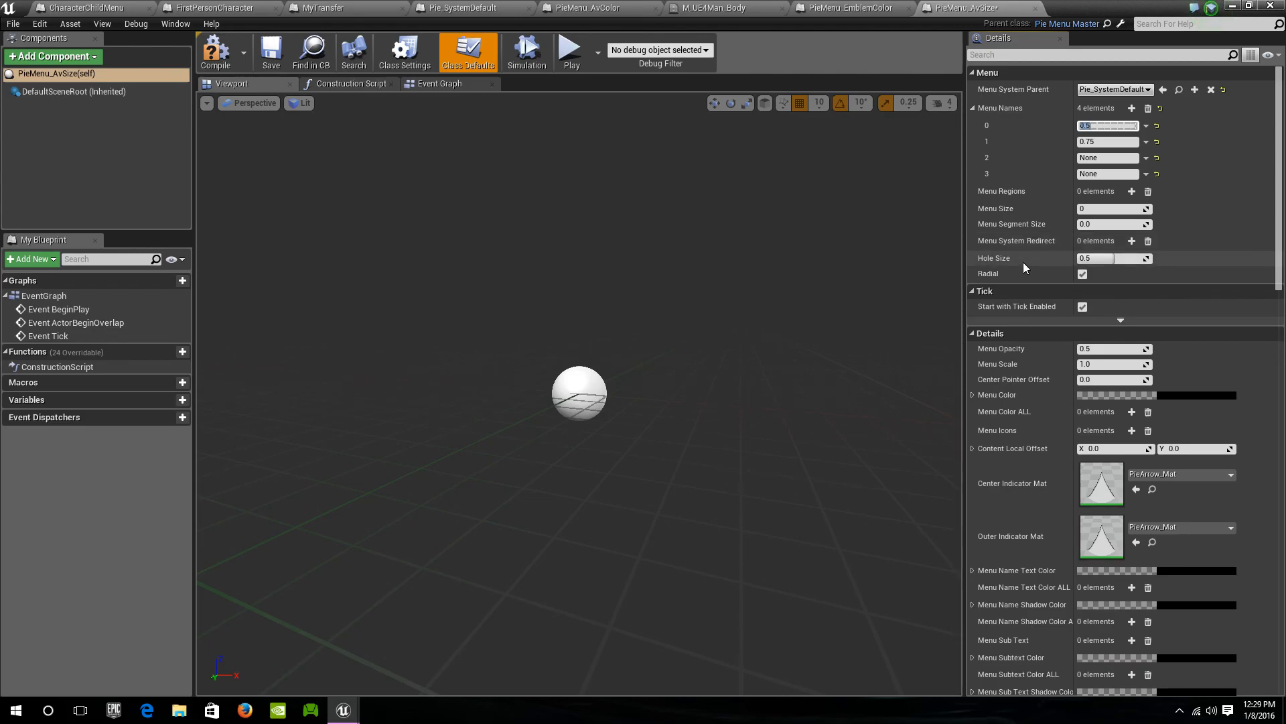
Set Menu Names elements 0 to 3 to 50%, 75%, 100% and 125%
text(50%)
key(Tab)
text(75%)
key(Tab)
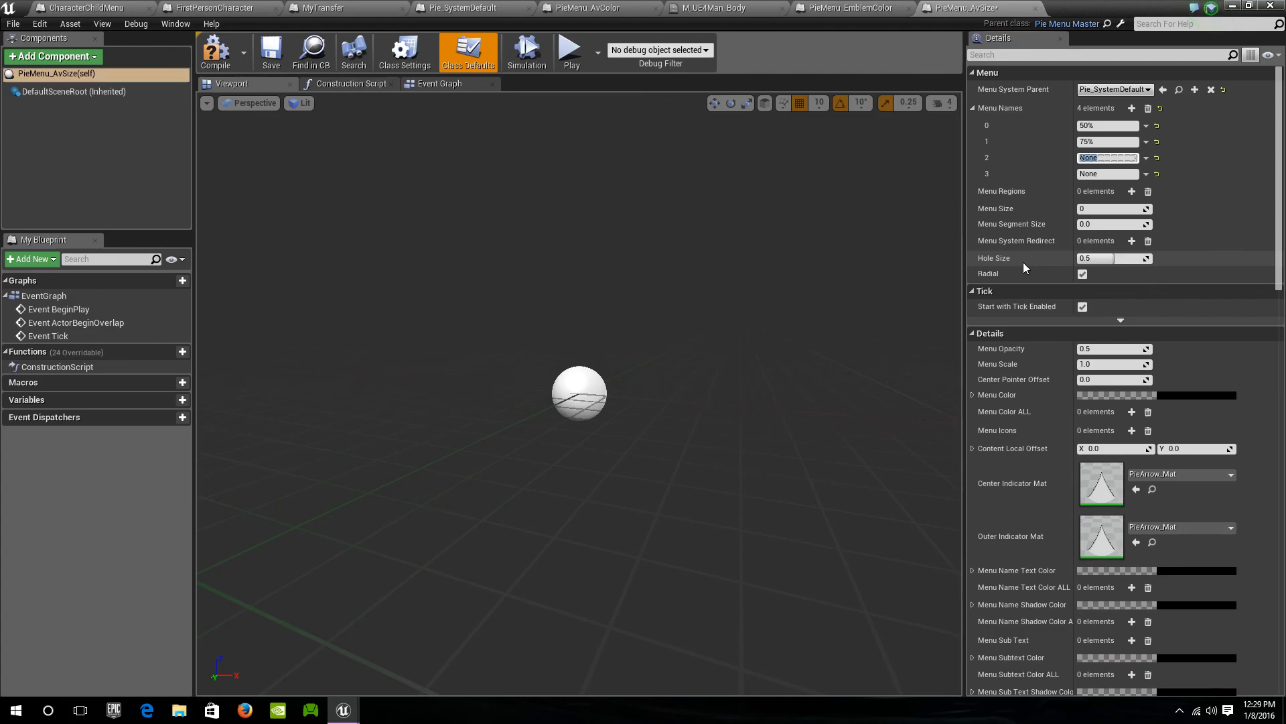
text(100%)
key(Tab)
text(125)
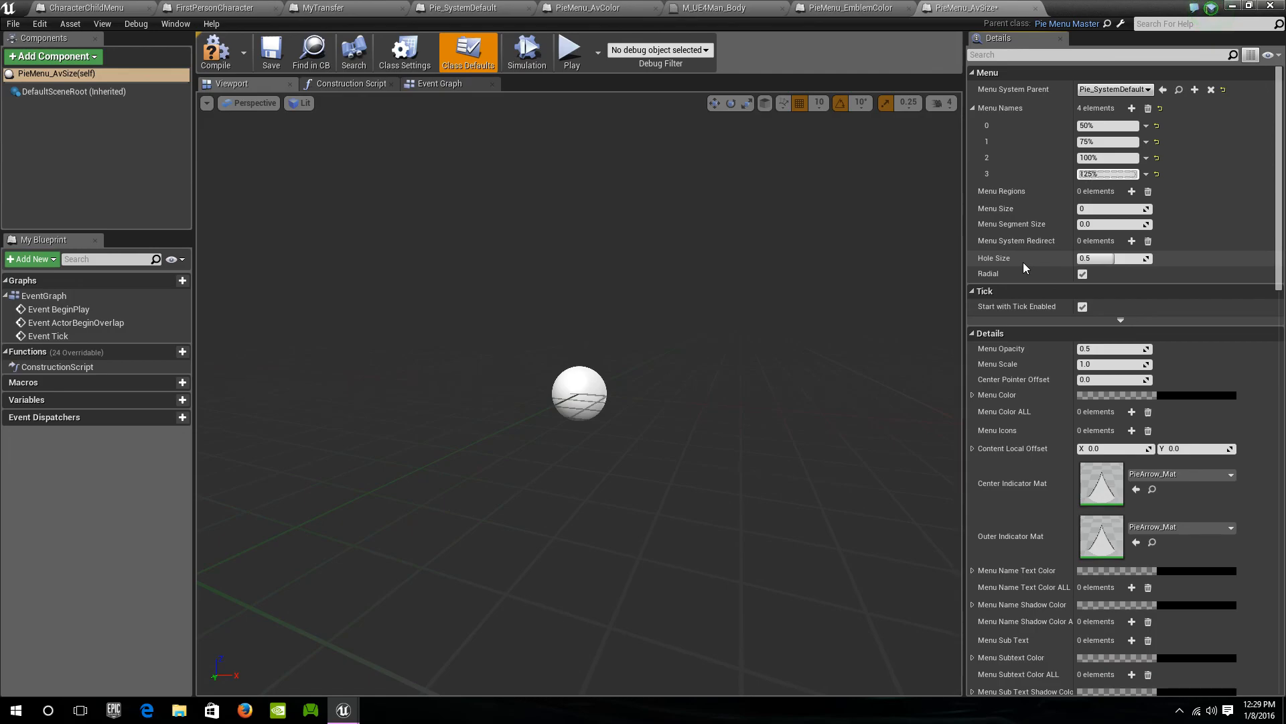
Add a fifth Menu Names element and set it to 150%
click(1132, 107)
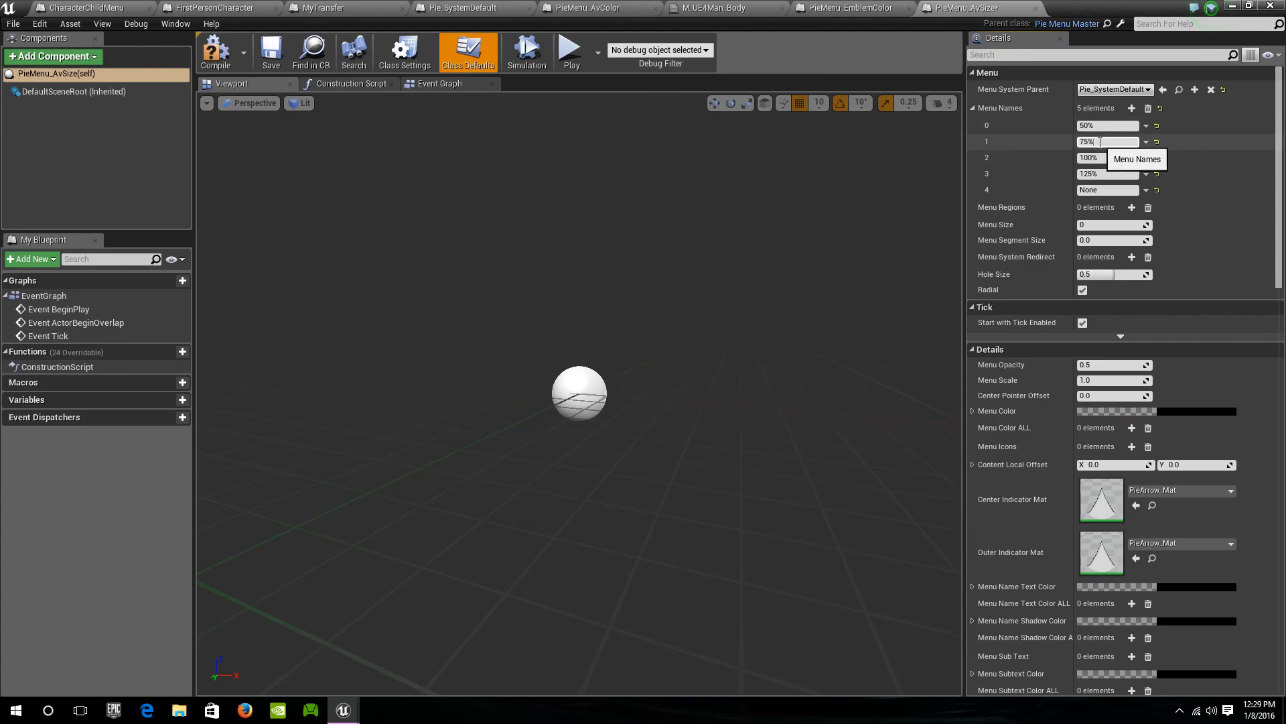
key(shift+Tab)
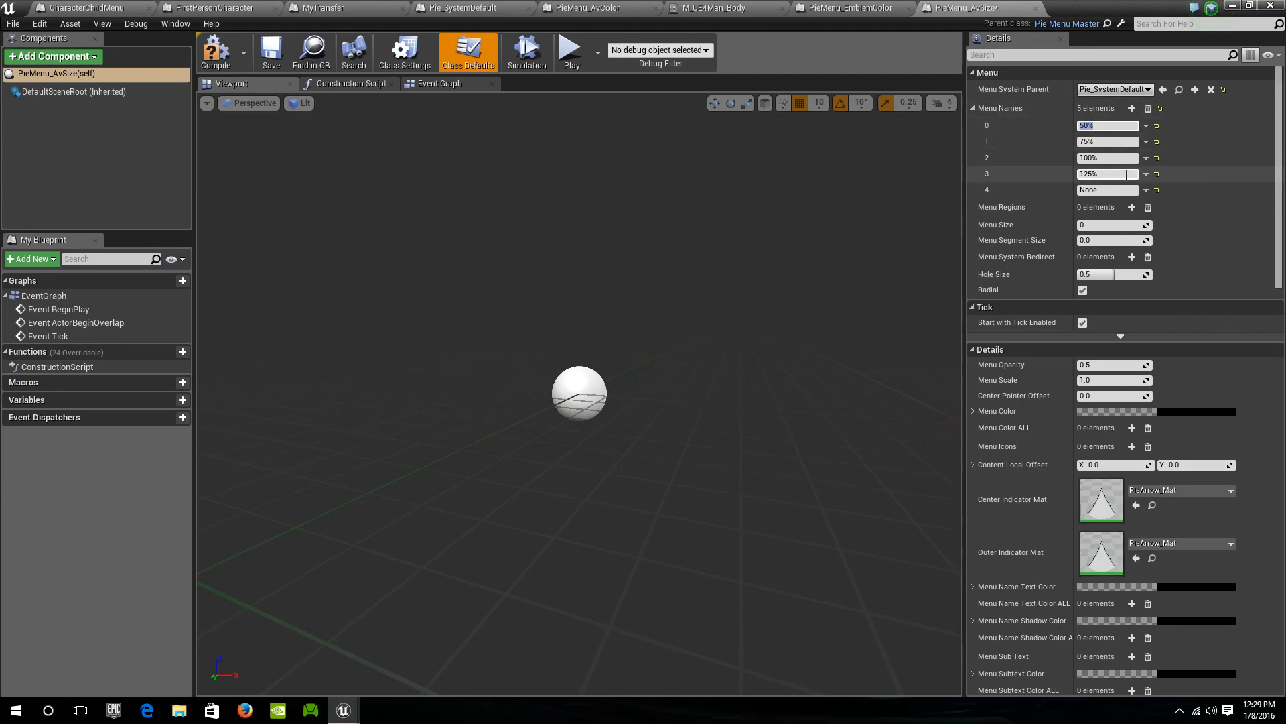
click(1109, 144)
drag(1109, 144, 1046, 146)
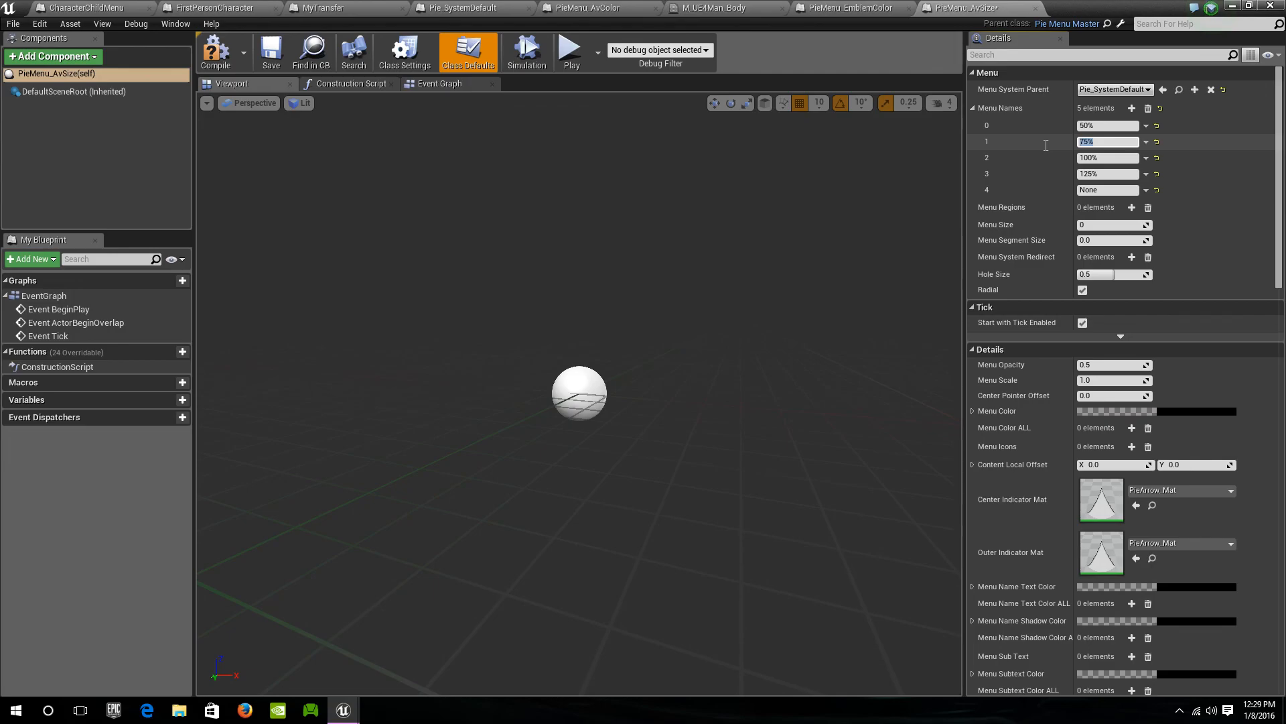
click(1109, 191)
drag(1110, 191, 1020, 195)
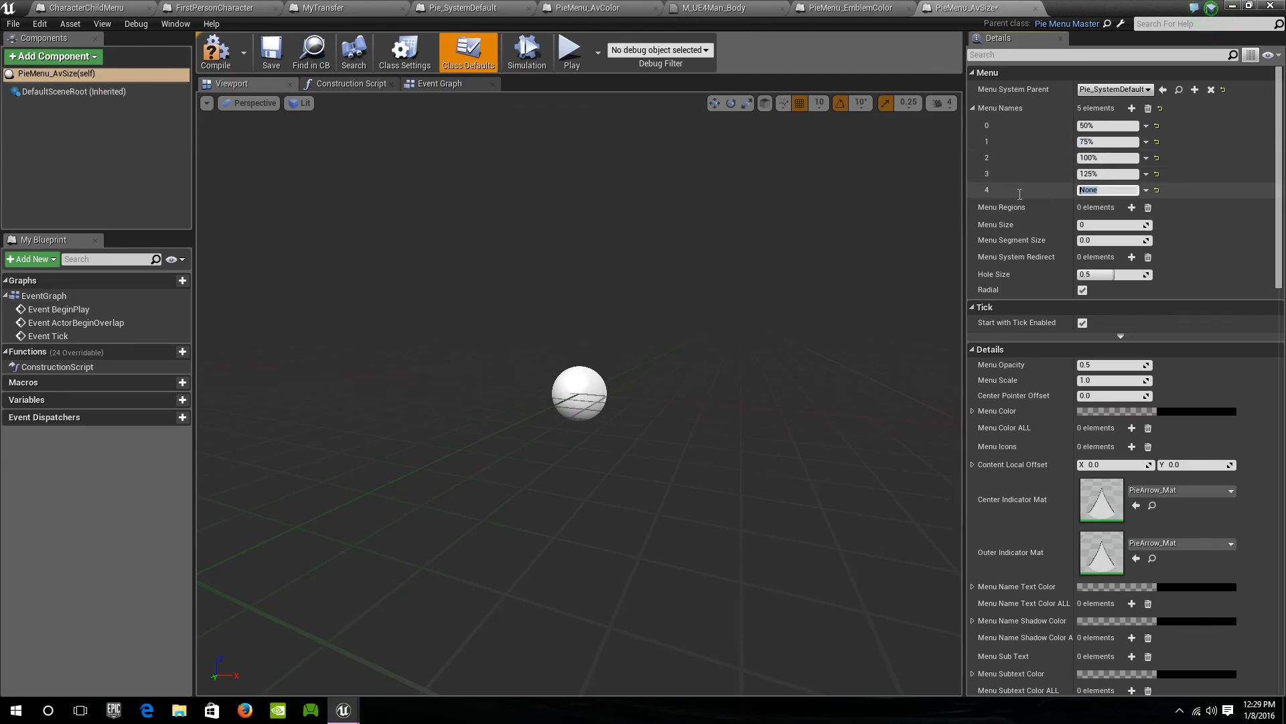
text(150%)
key(Return)
Add a sixth Menu Names element set to 300% and save the PieMenu_AvSize blueprint
click(1132, 108)
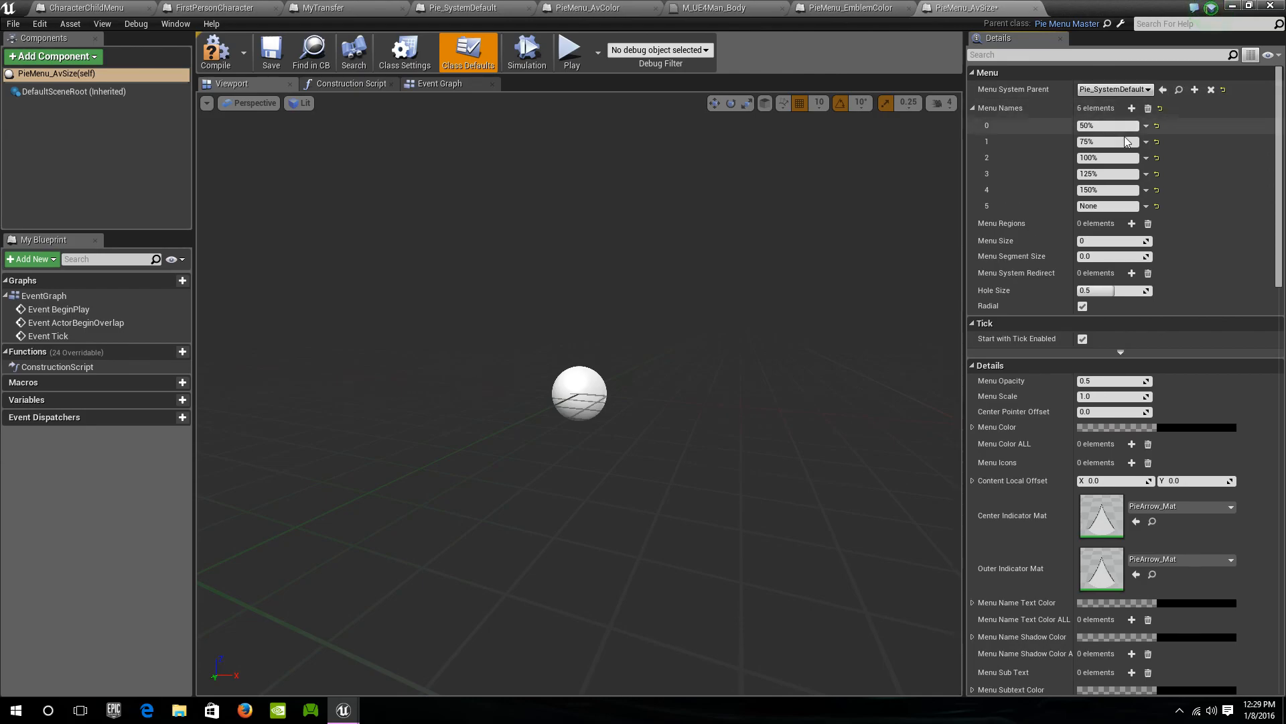
drag(1113, 206, 1009, 203)
text(300%)
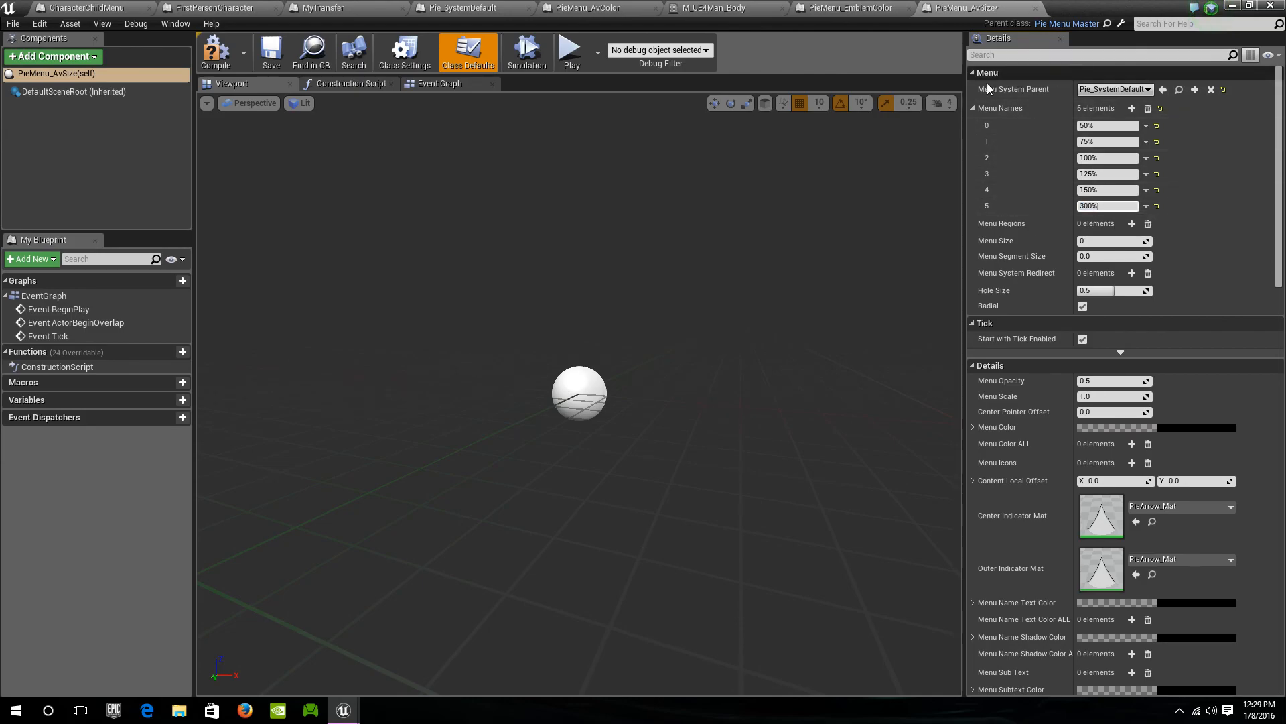
click(263, 57)
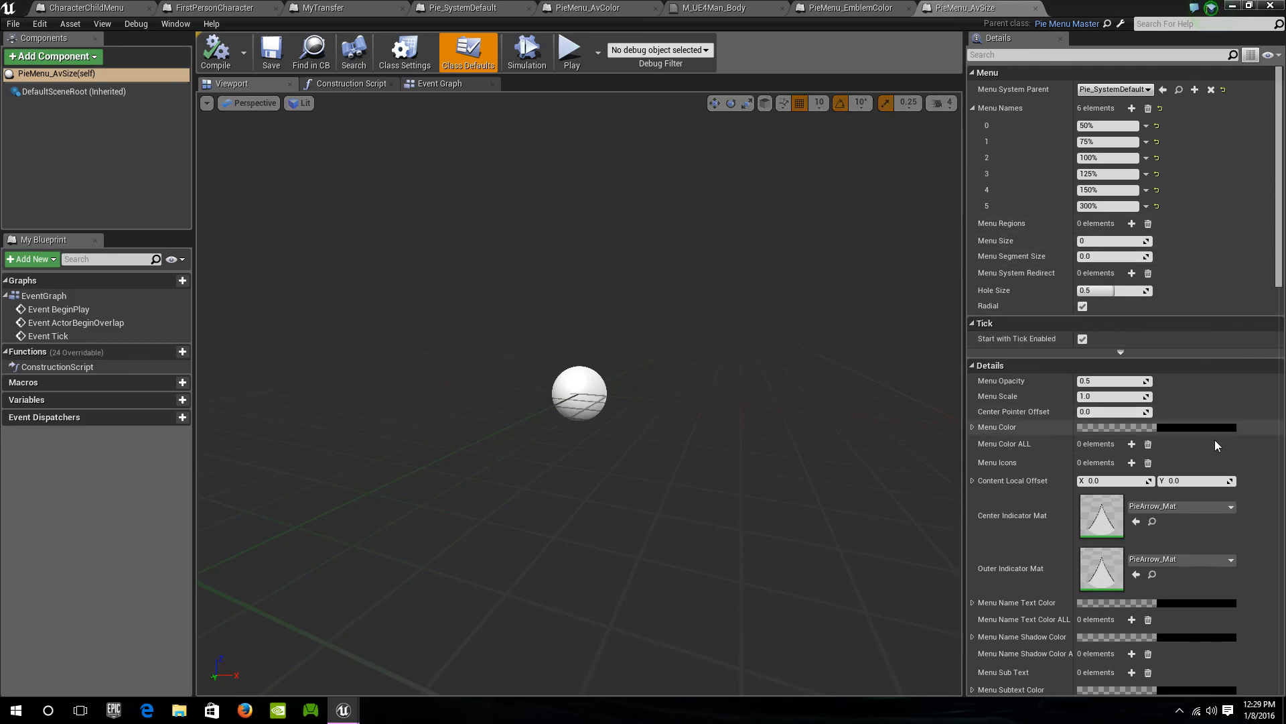
scroll(1195, 513, down, 5)
scroll(1187, 496, up, 6)
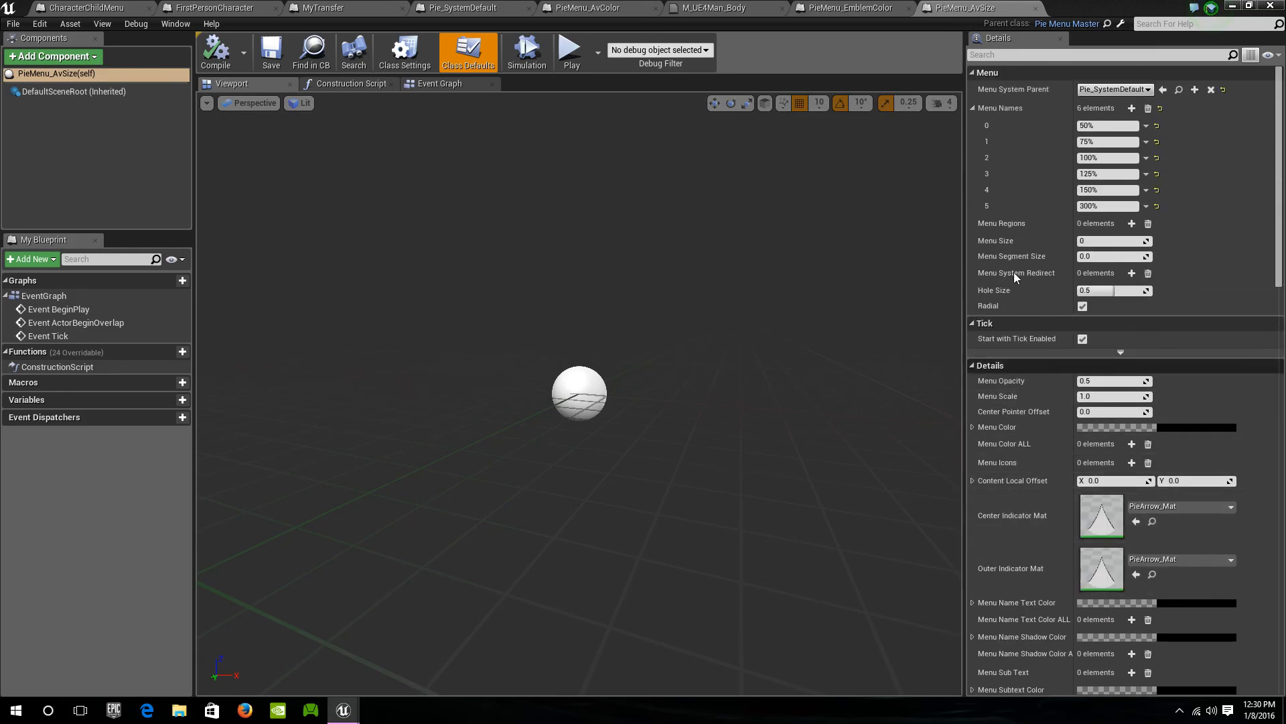
Delete the three default event nodes from the event graph of PieMenu_AvSize
click(435, 86)
drag(729, 600, 554, 252)
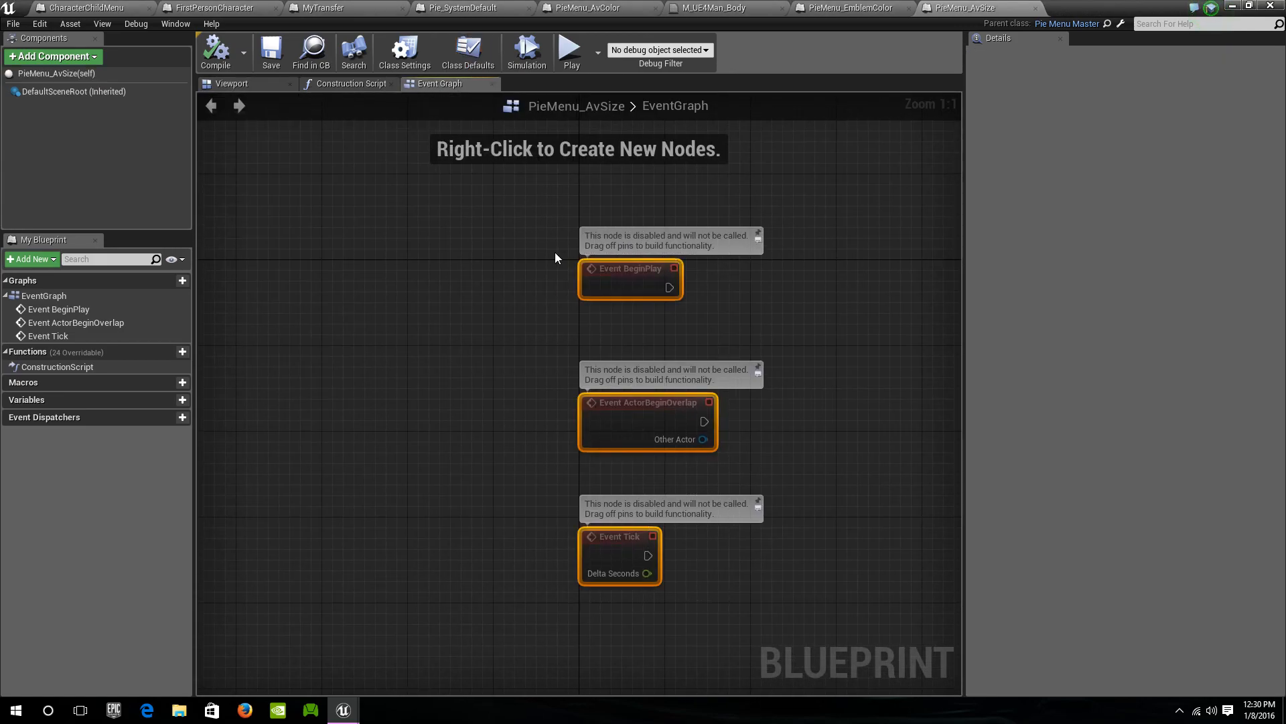
key(Delete)
Create a float array variable named Sizes, then compile and save the blueprint
click(183, 359)
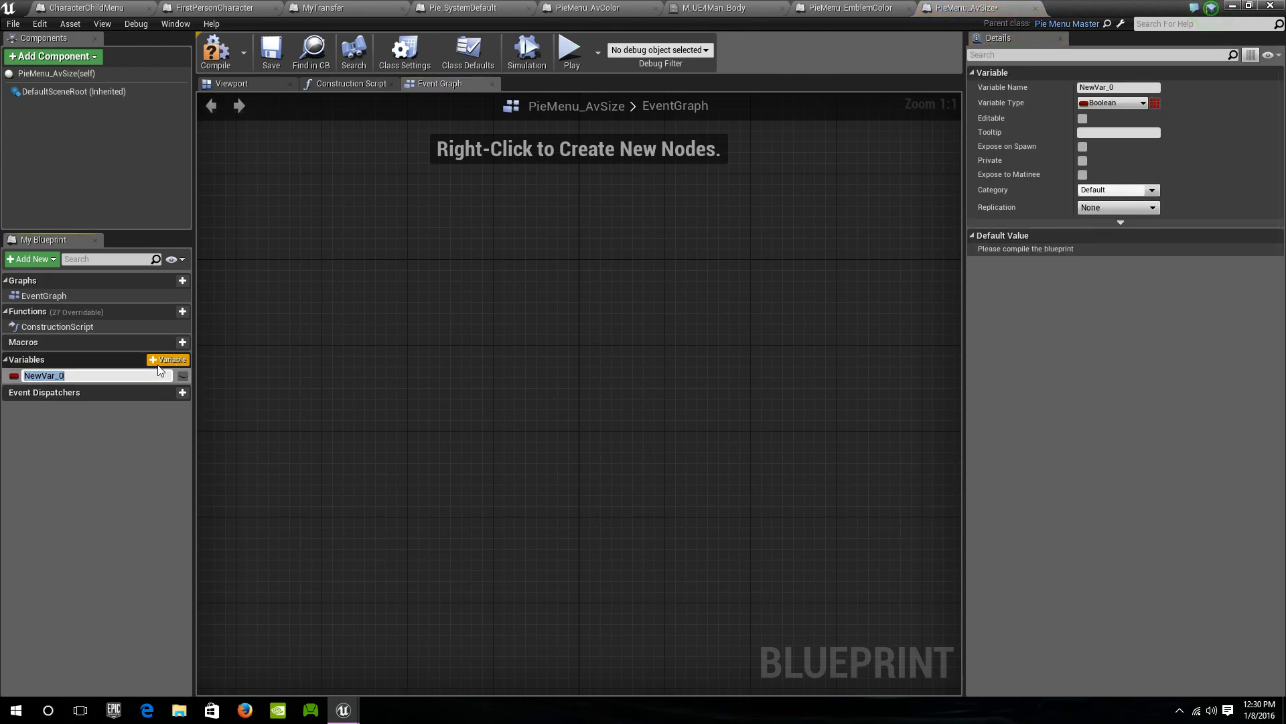
text(Sizes)
key(Return)
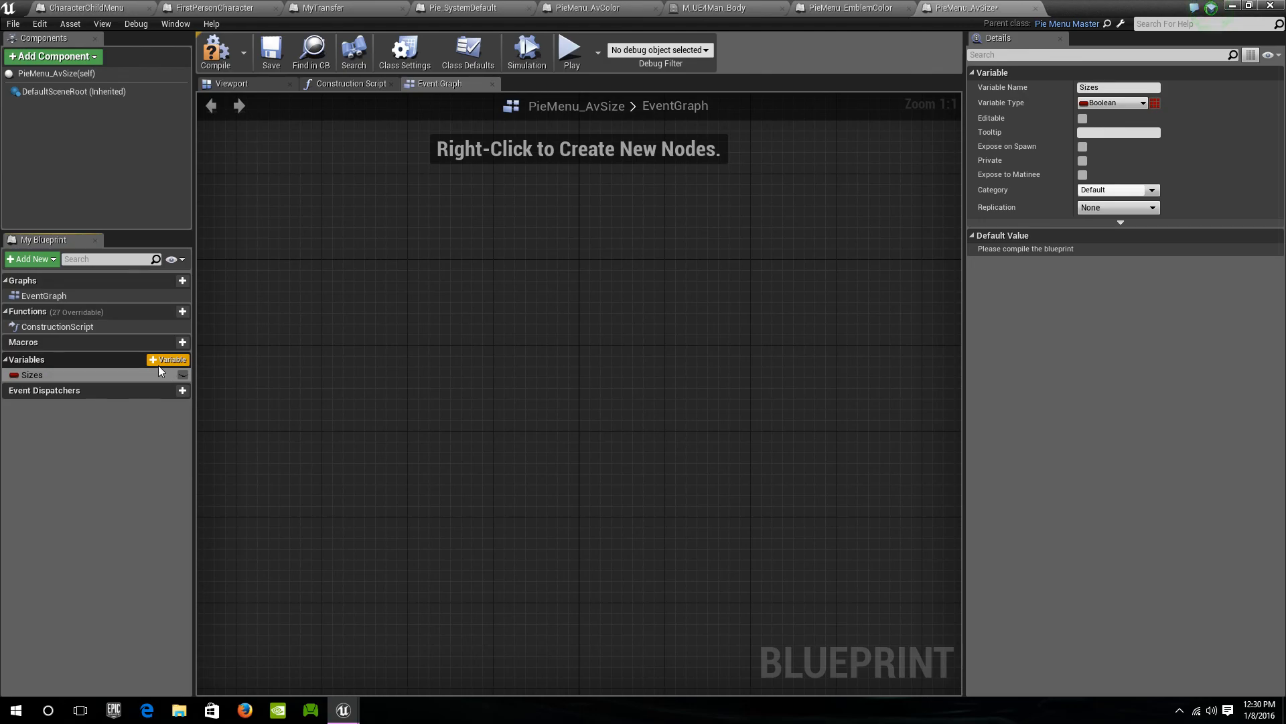
click(1119, 104)
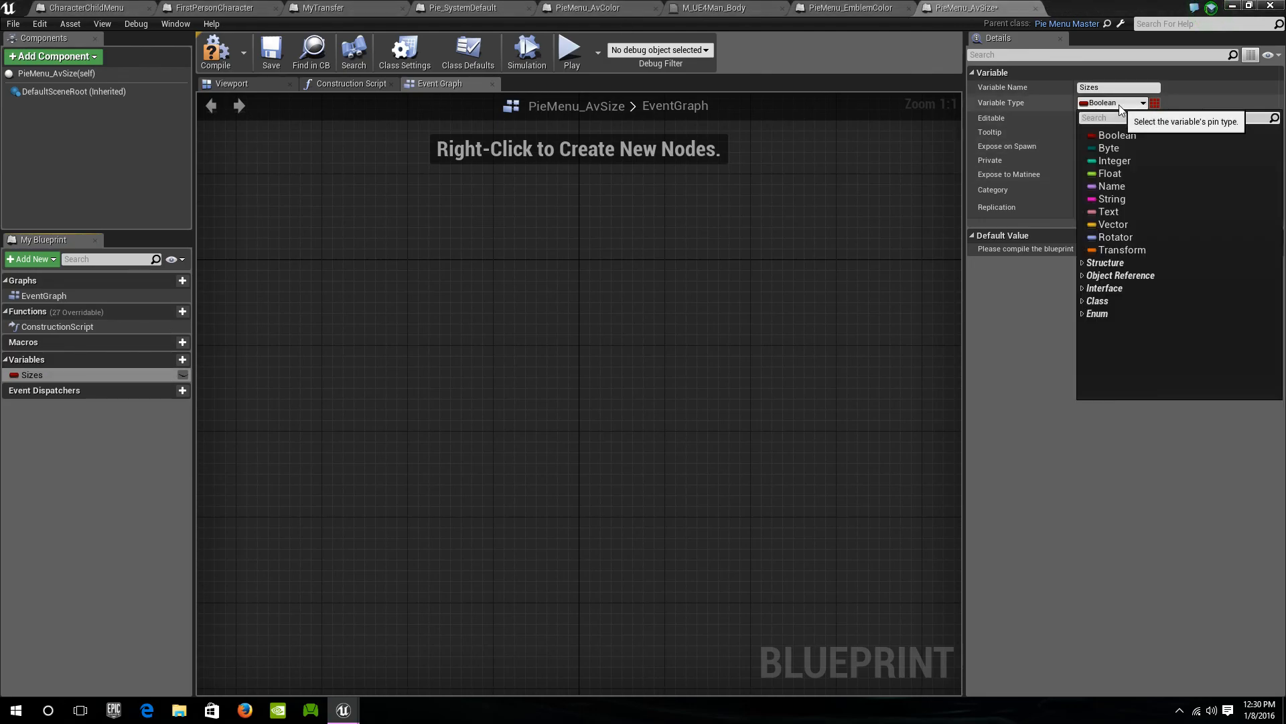
click(1132, 178)
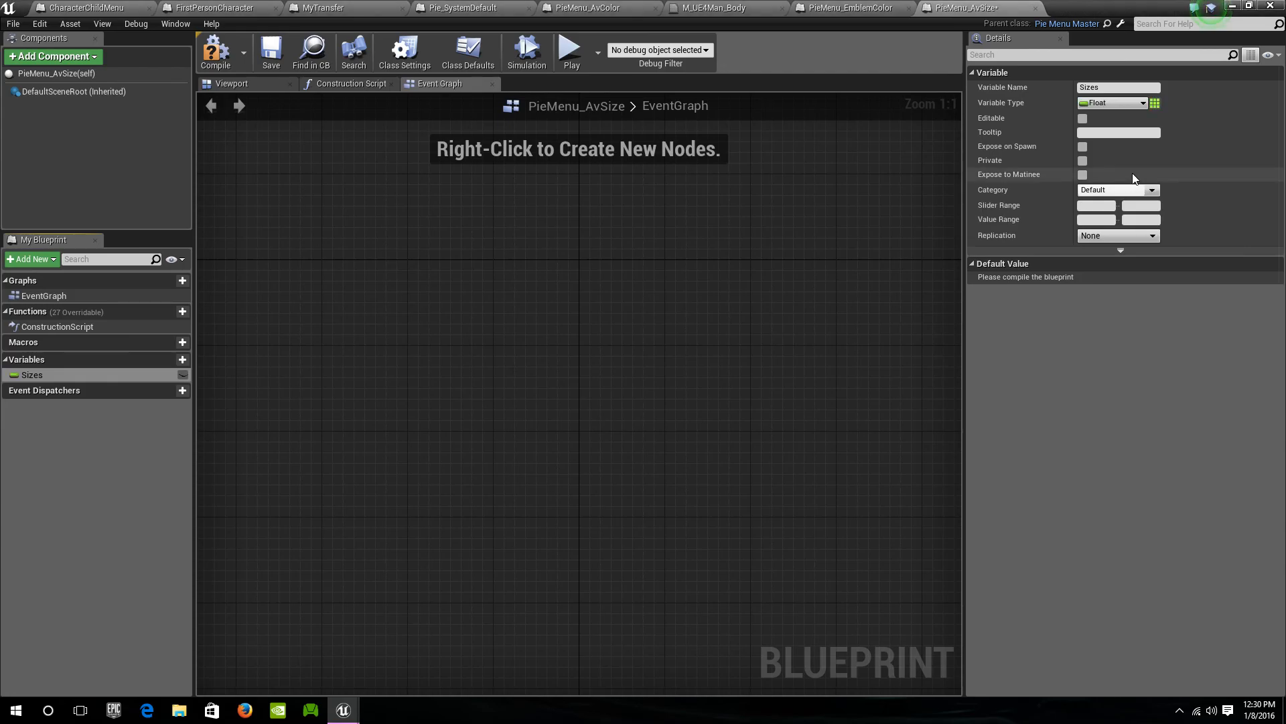
click(1155, 103)
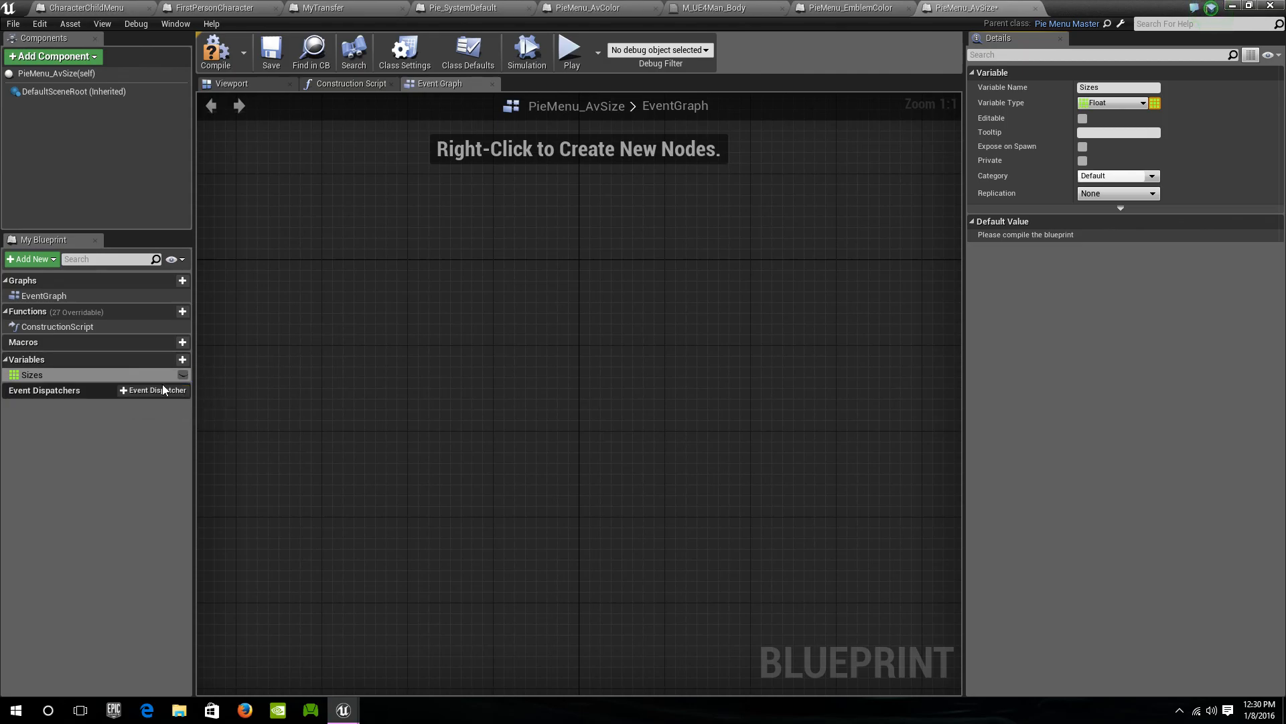
click(221, 54)
click(272, 52)
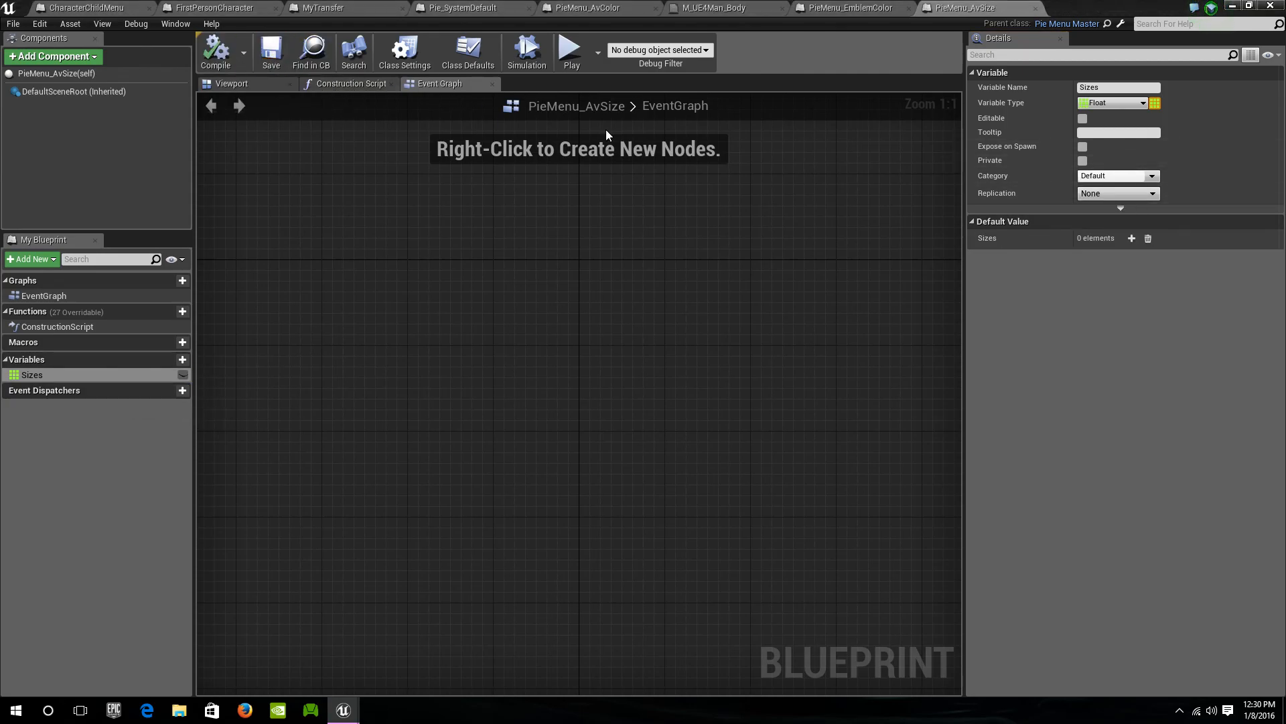
Add six default elements to Sizes, setting the first five to 0.5, 0.75, 1.0, 1.25 and 1.5, and compile and save
click(1136, 240)
click(1136, 240)
click(1136, 240)
click(1136, 240)
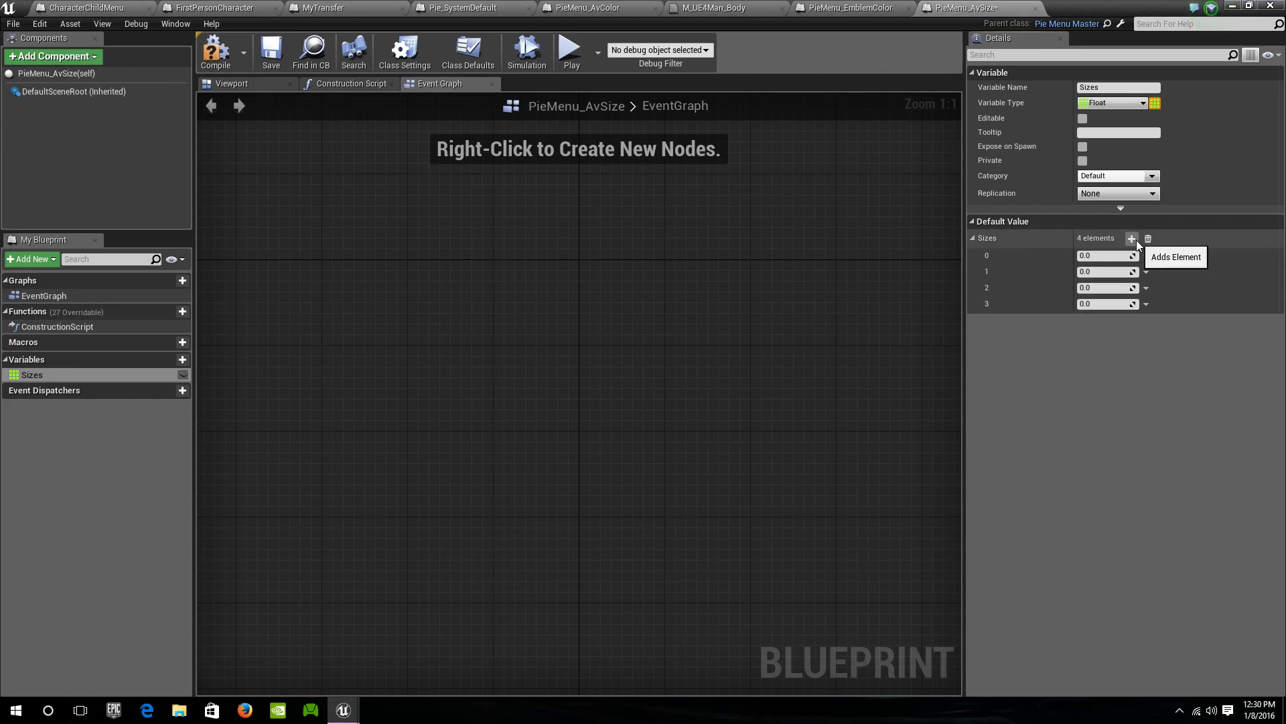
click(1132, 239)
click(1132, 239)
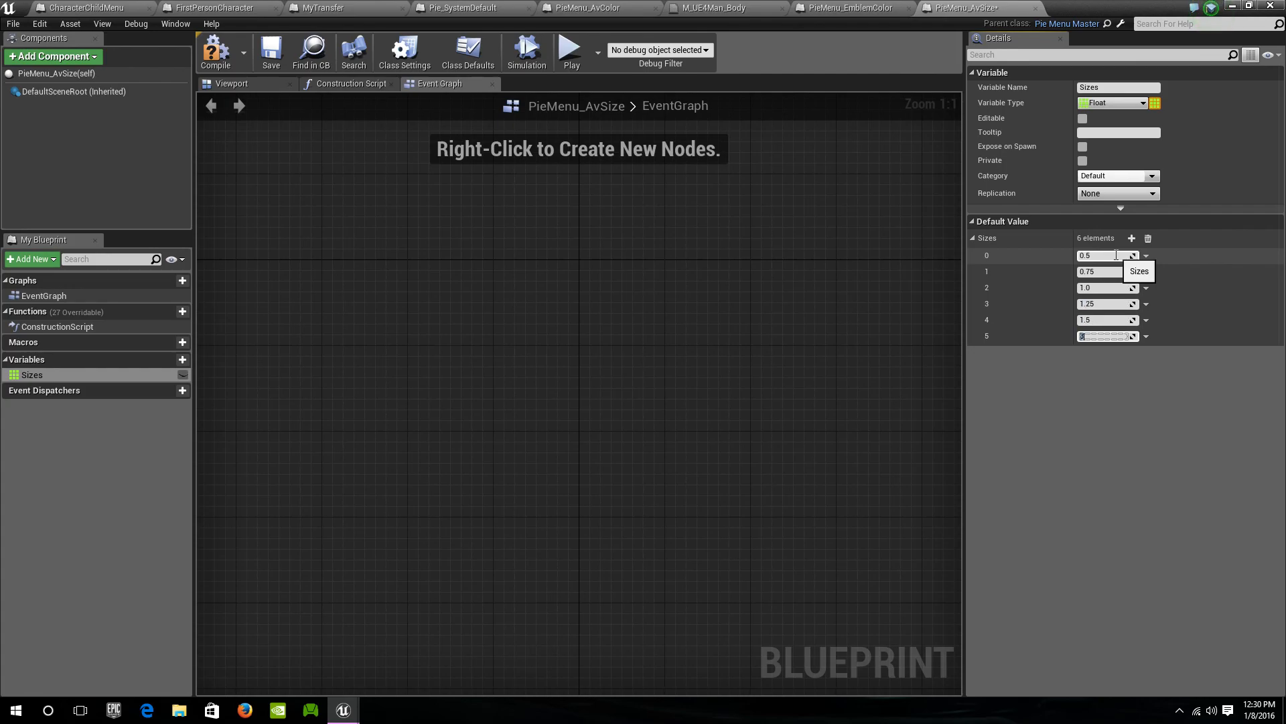
click(223, 66)
click(272, 57)
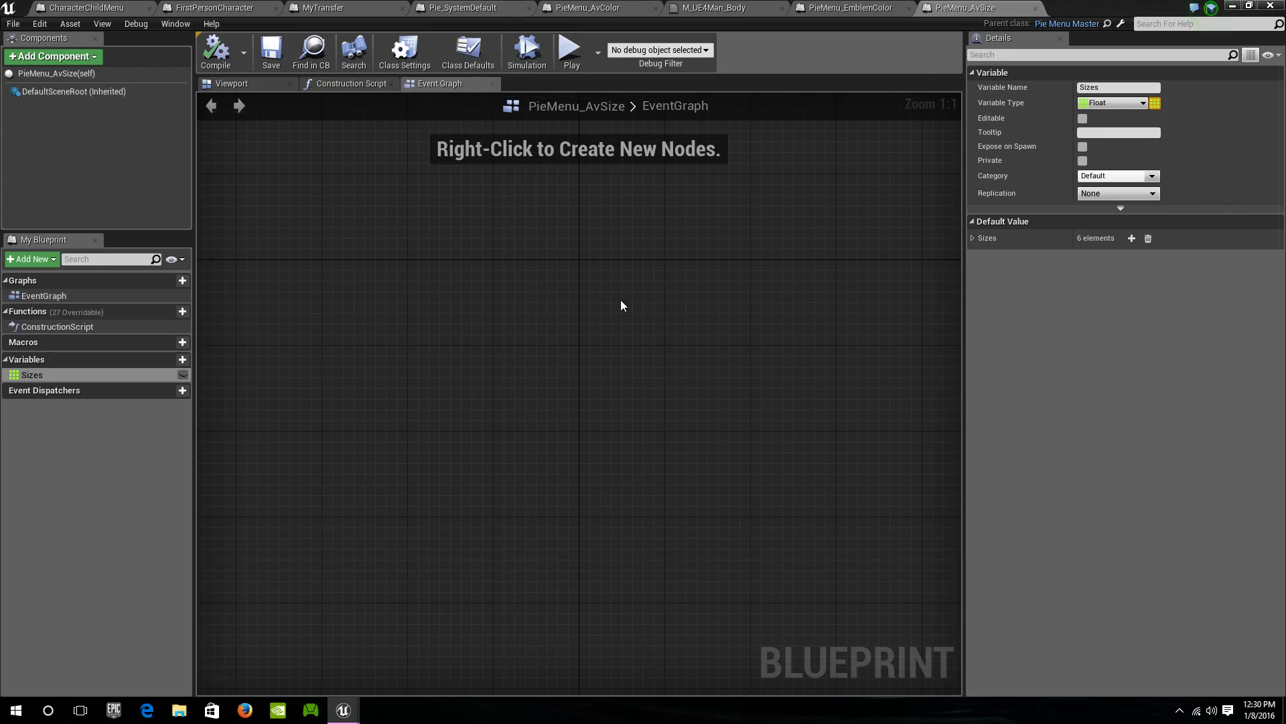
Add an Event Execute Pie Menu Item node to the event graph
right_click(588, 266)
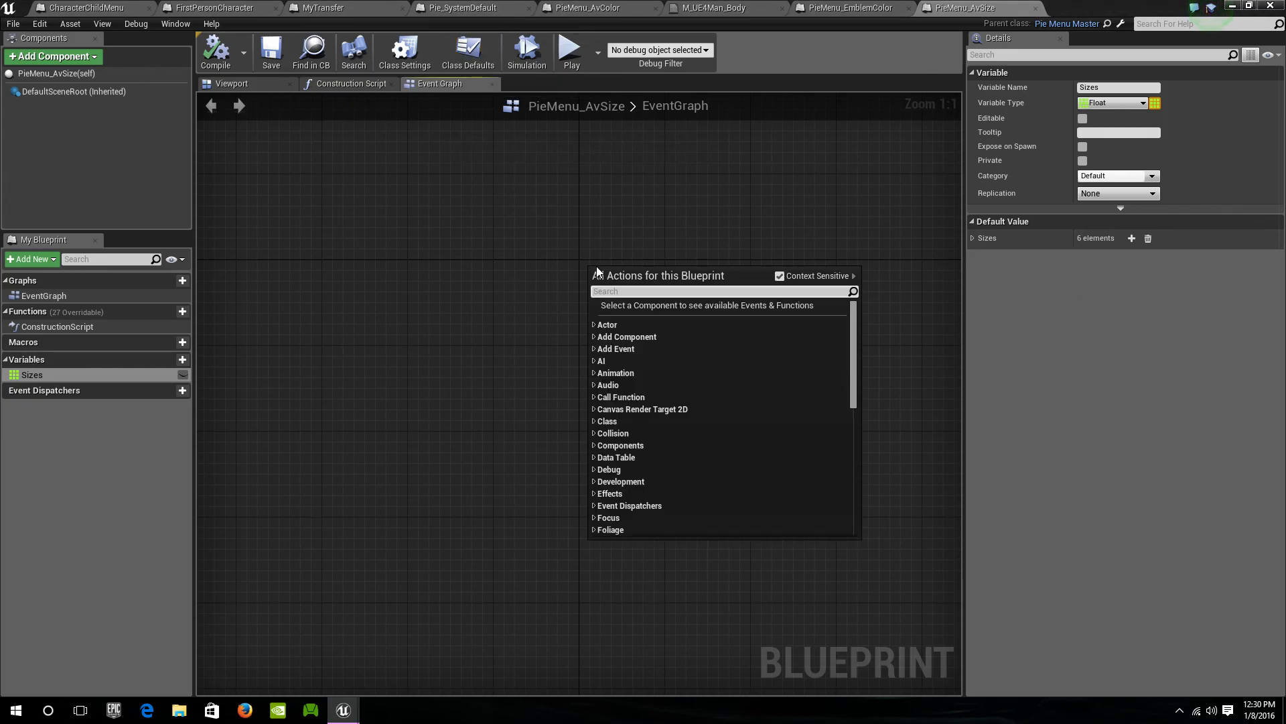
text(execute)
key(Up)
key(Up)
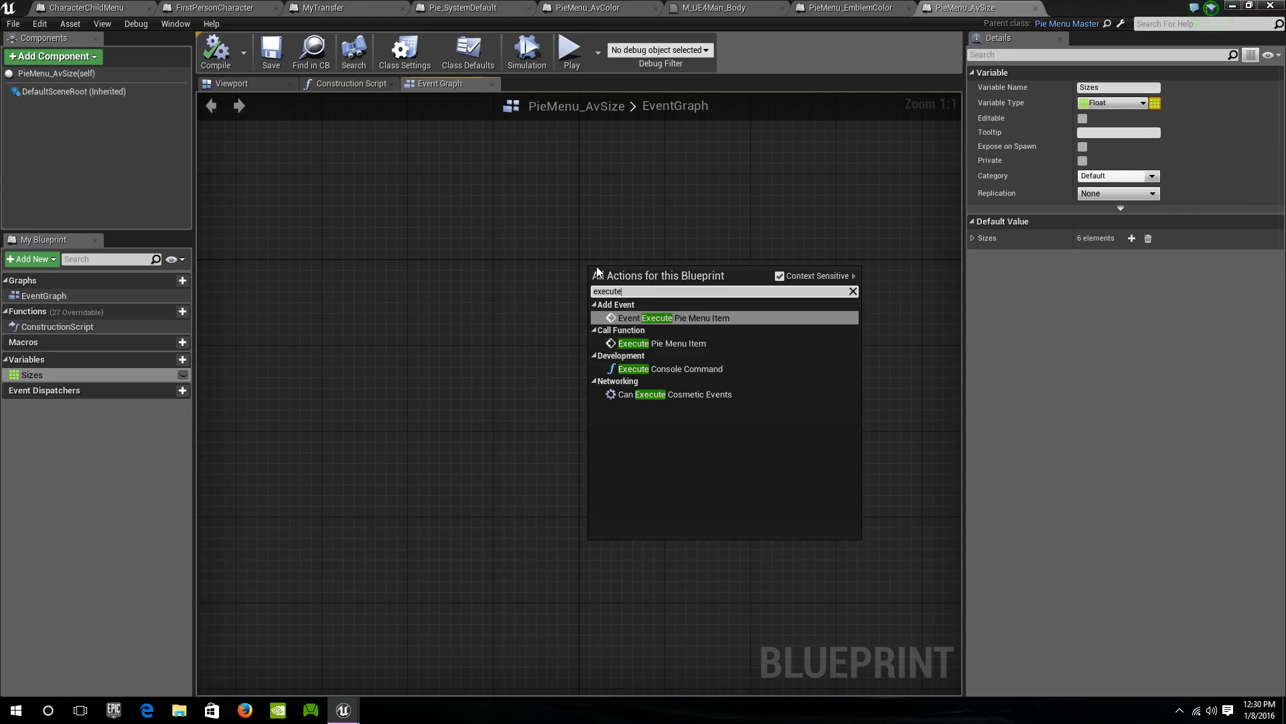
key(Return)
right_drag(883, 281, 543, 313)
drag(448, 314, 513, 313)
click(479, 224)
Add a Get Owner node fed by the Owner output of Event Execute Pie Menu Item
drag(441, 330, 525, 380)
text(get own)
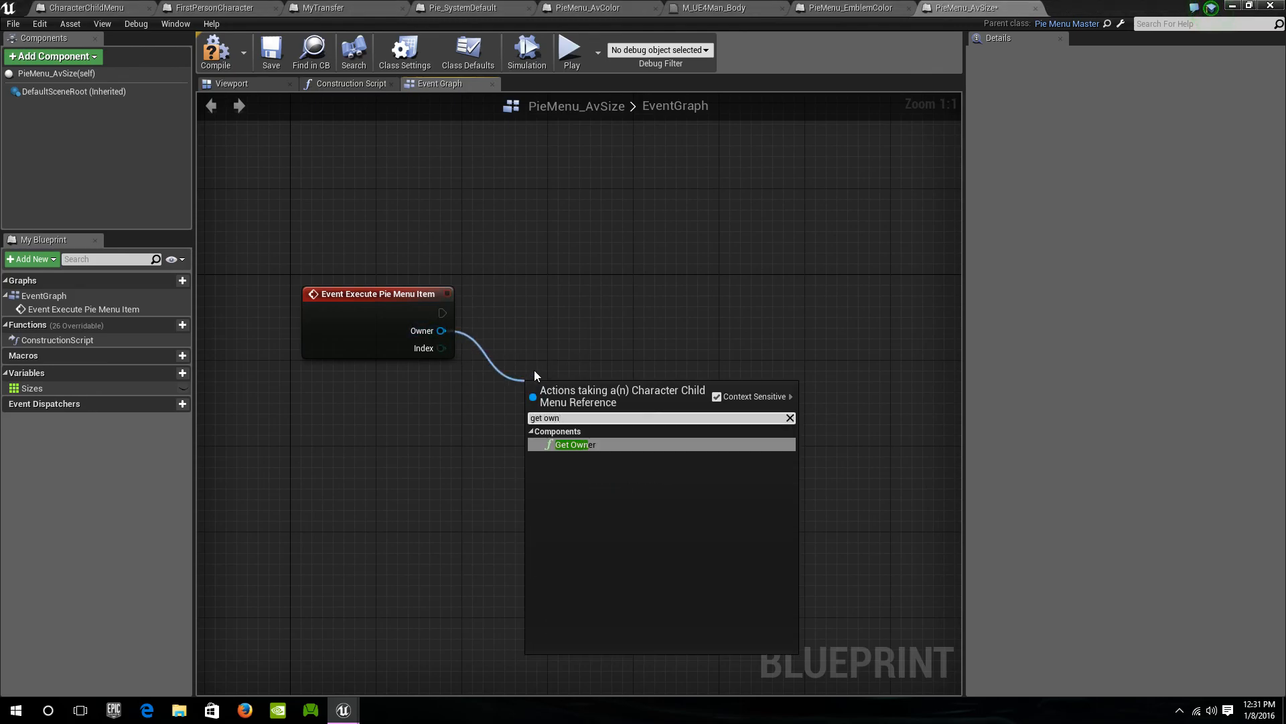
key(Return)
Add a Set Actor Scale 3D node targeting Get Owner's return value and connect its execution to the Execute Pie Menu Item event
drag(571, 392, 654, 441)
text(cast)
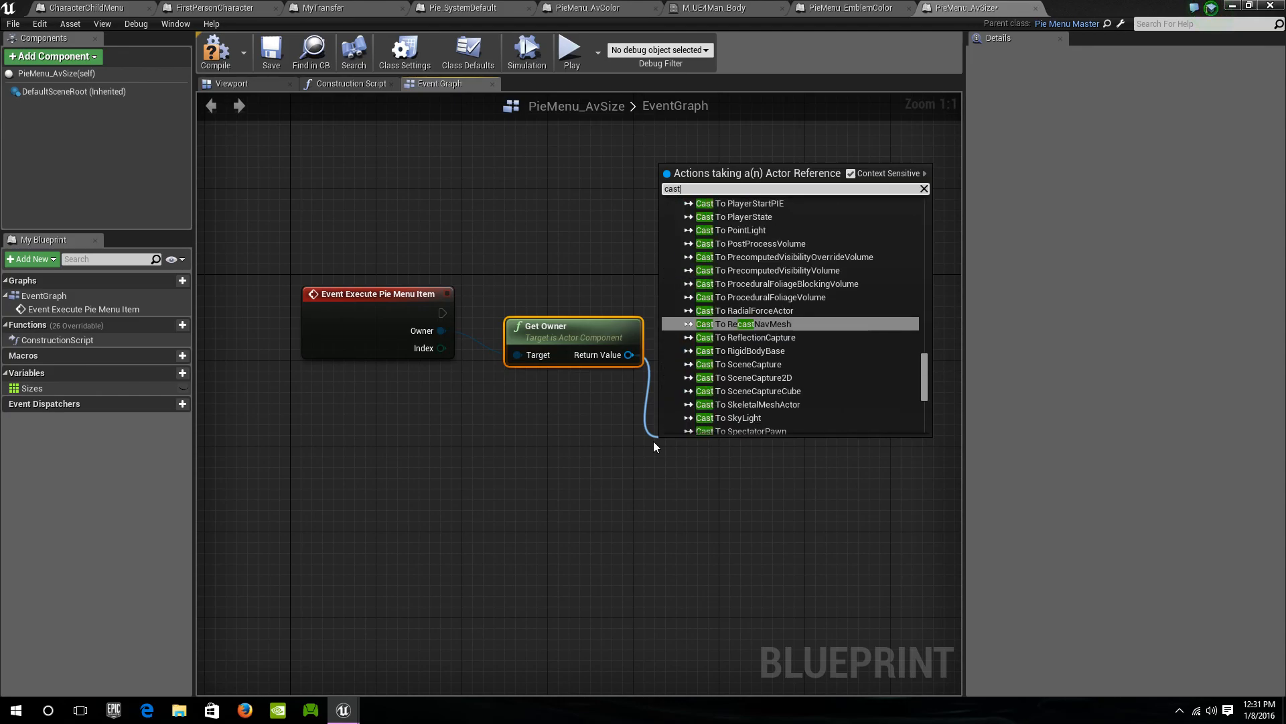
drag(628, 355, 699, 357)
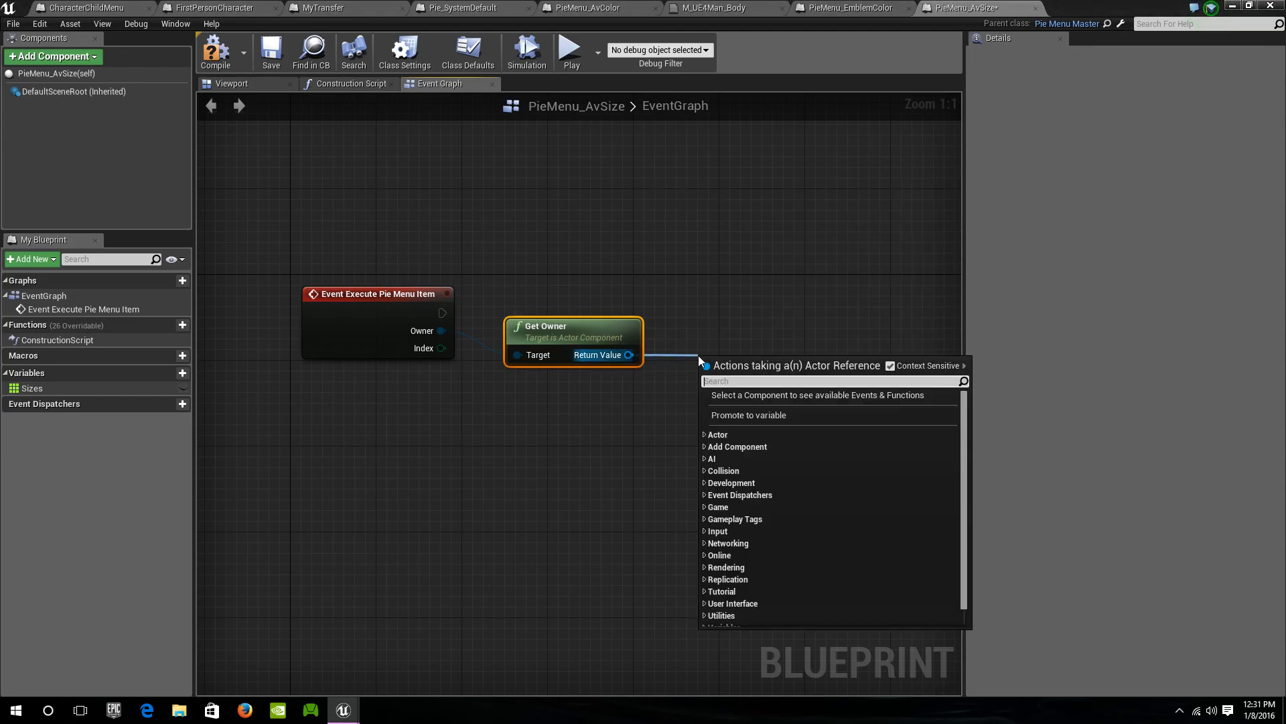
text(set)
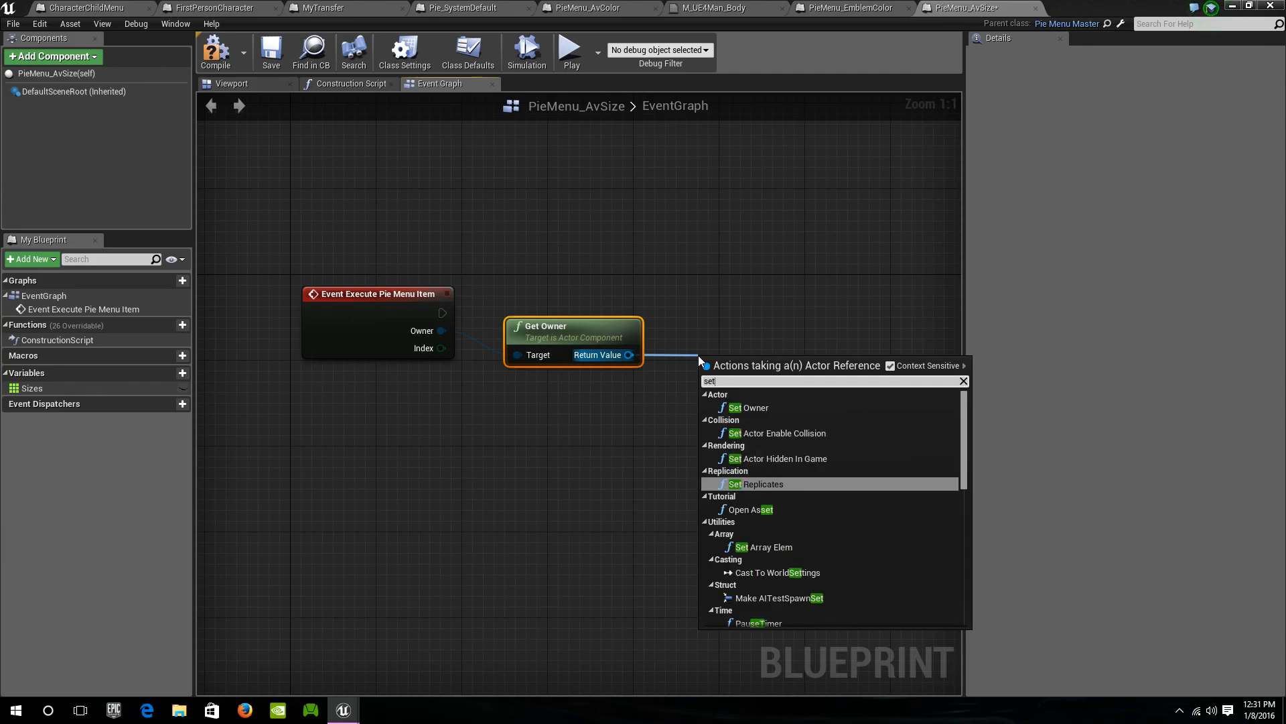
text( si)
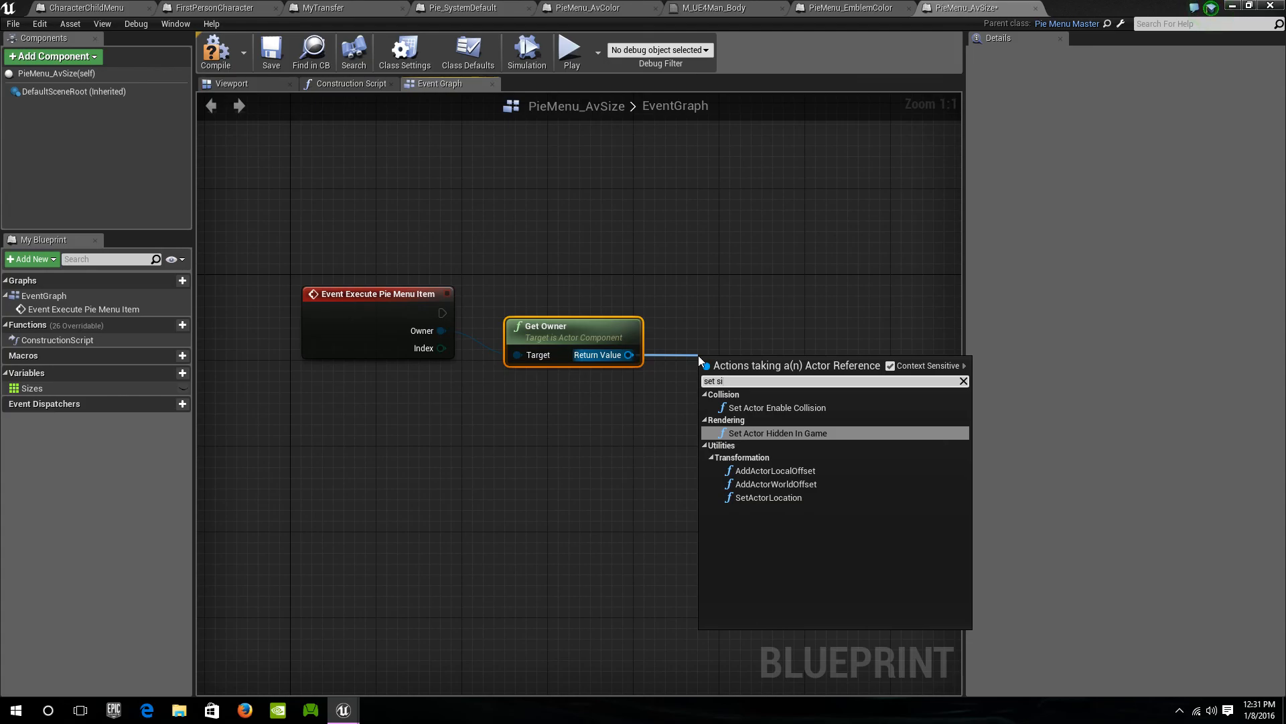
key(BackSpace)
text(cal)
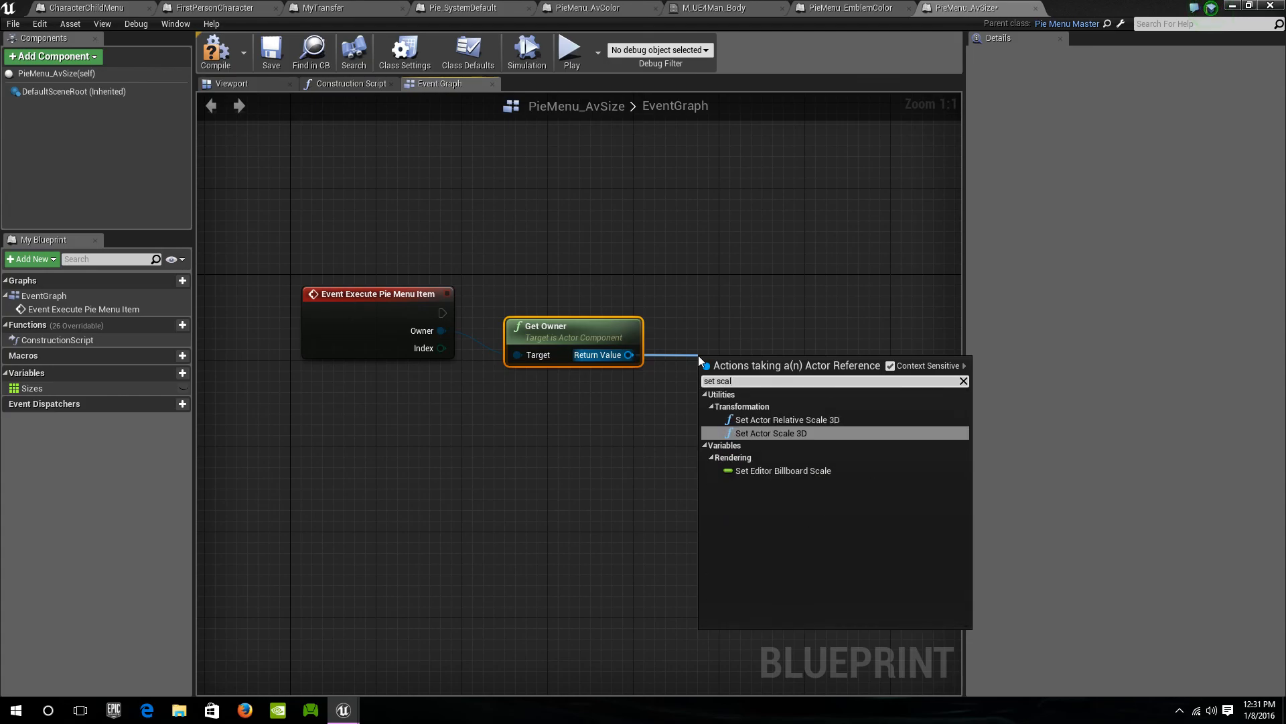
click(795, 436)
drag(781, 380, 768, 276)
drag(699, 313, 447, 308)
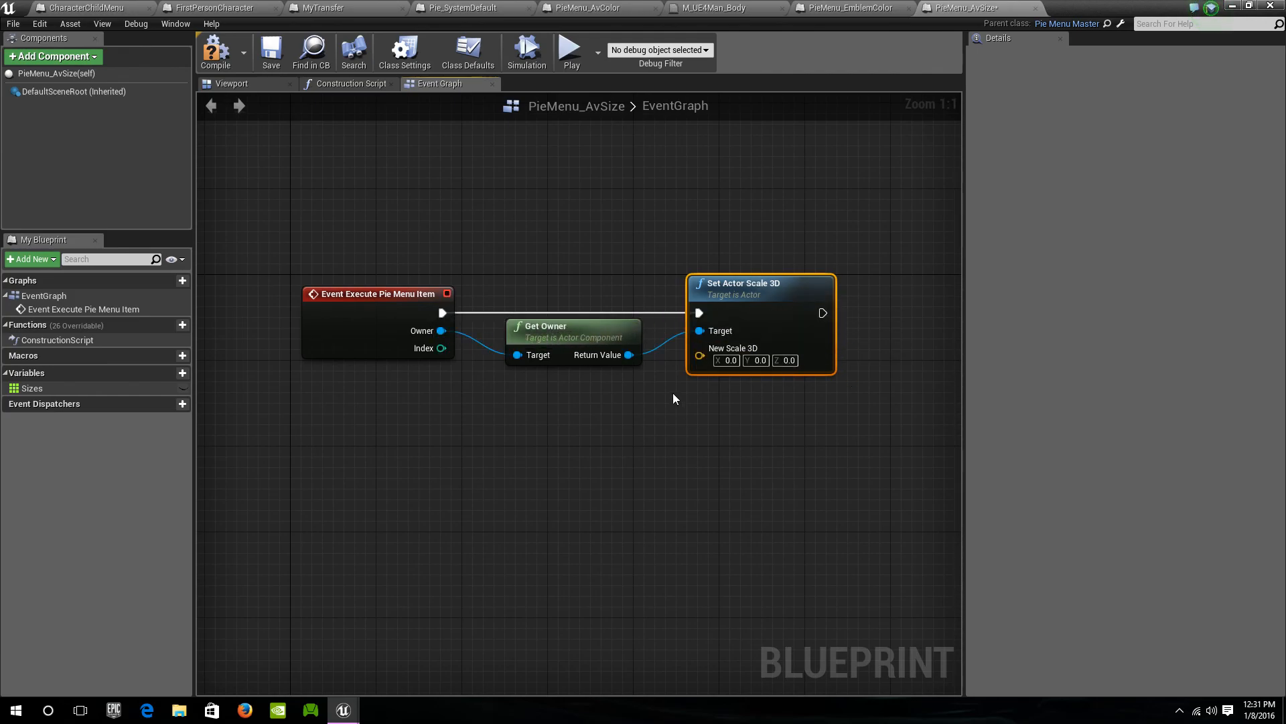
Feed the New Scale 3D input of Set Actor Scale 3D from a Make Vector node
drag(700, 355, 642, 416)
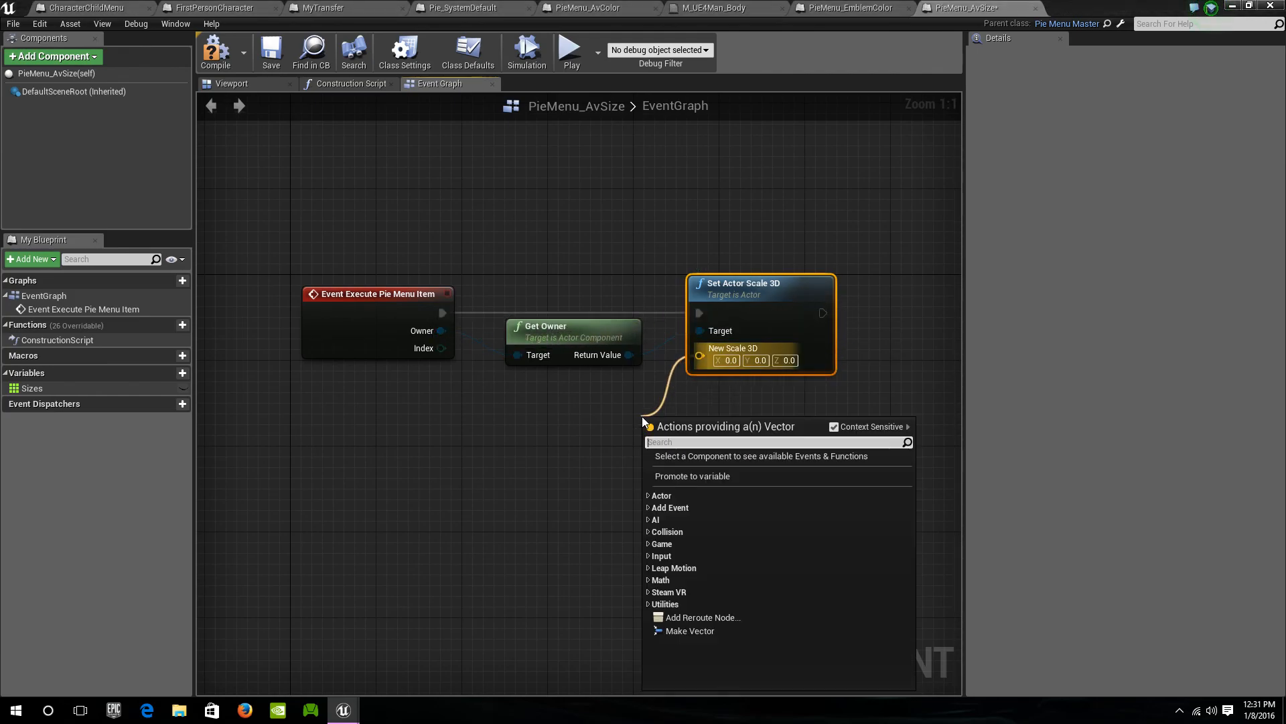
text(make)
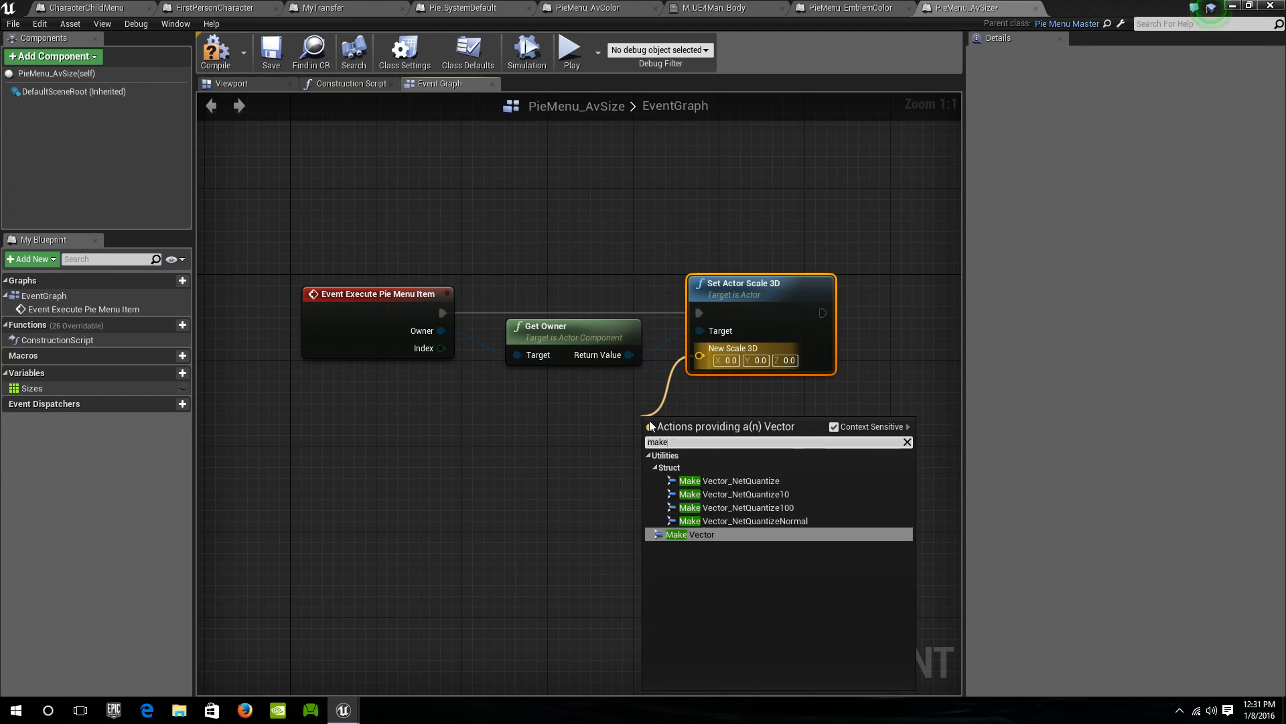
key(Return)
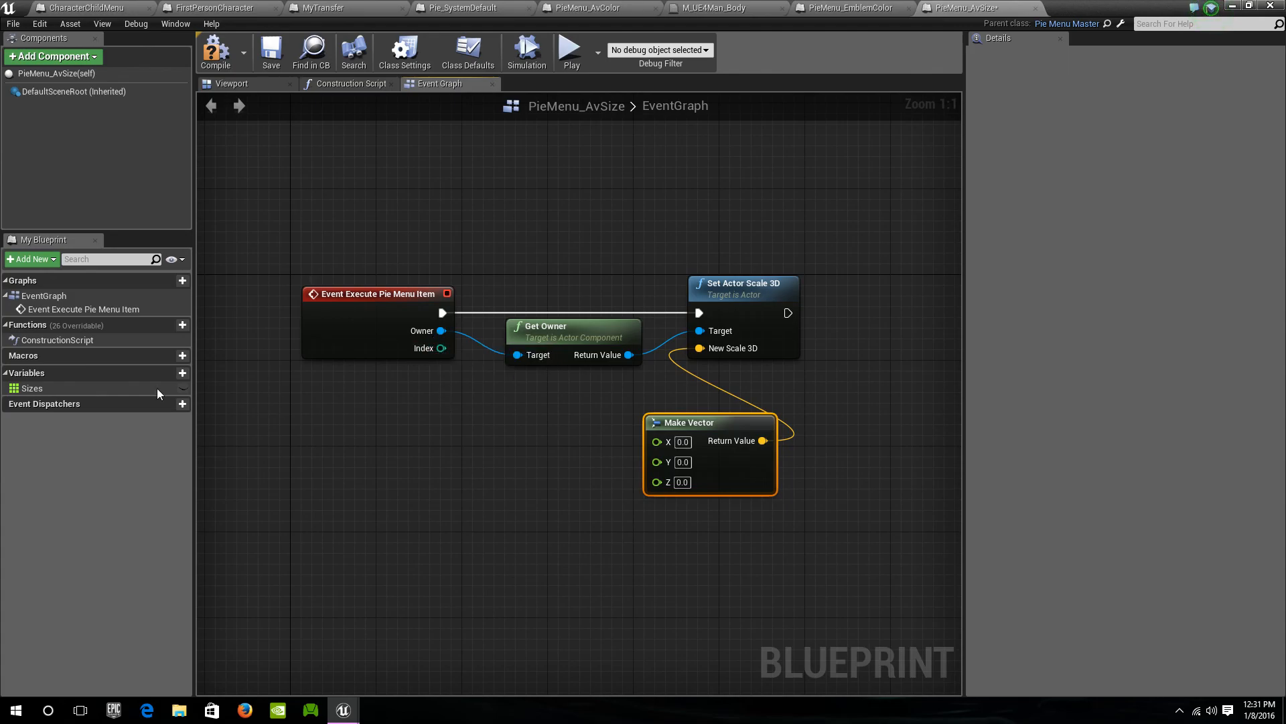
Place a Sizes getter and an array Get node, wiring Sizes and the event's Index output into it
drag(67, 388, 370, 424)
drag(355, 380, 314, 382)
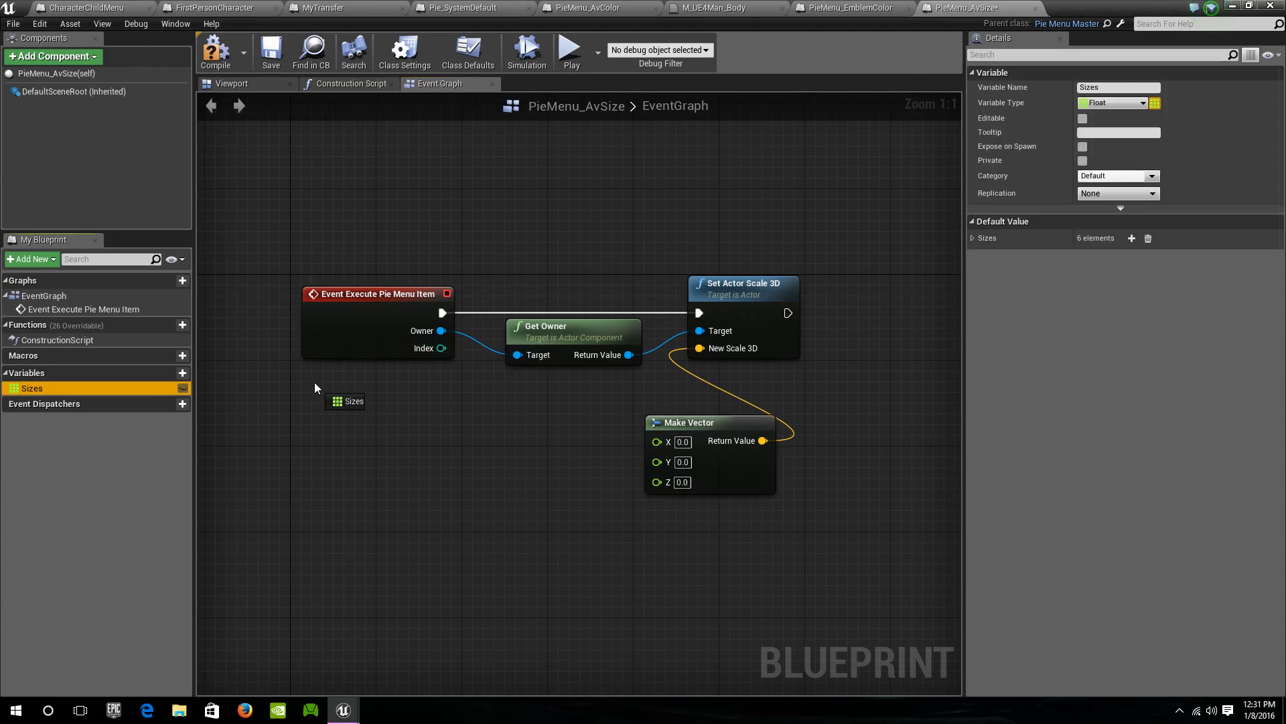
click(326, 393)
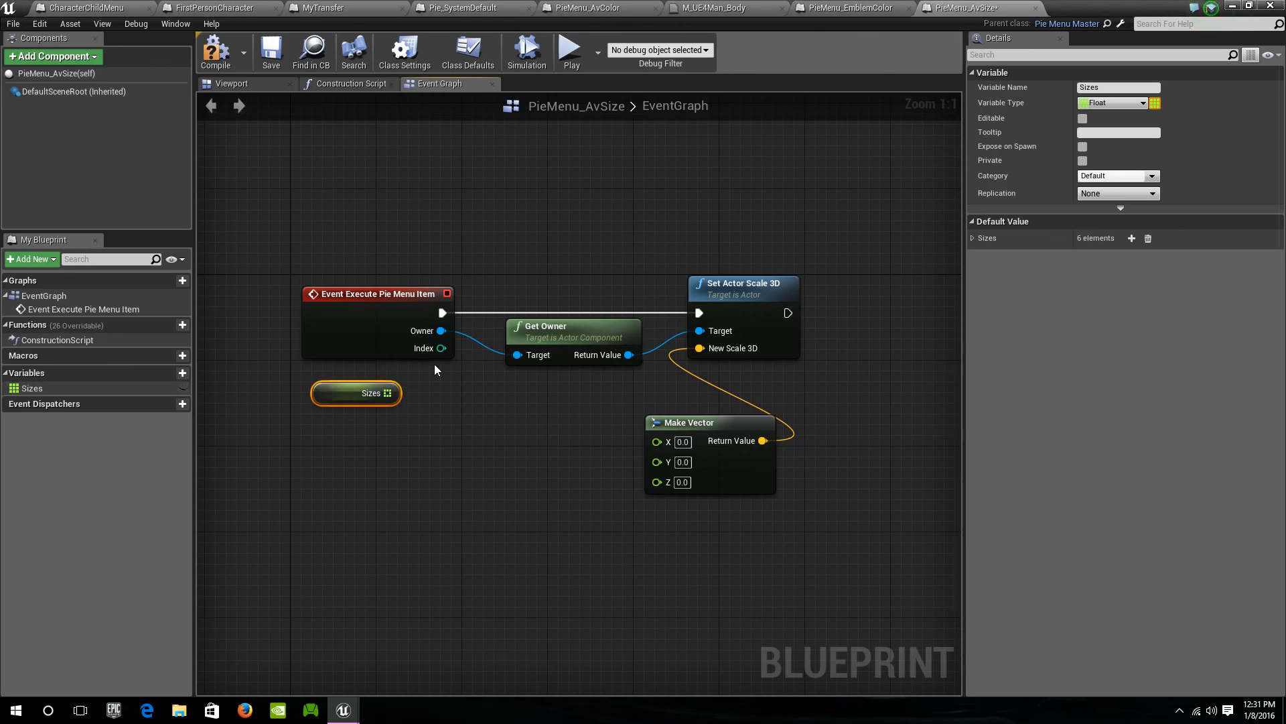
drag(440, 348, 447, 449)
text(get)
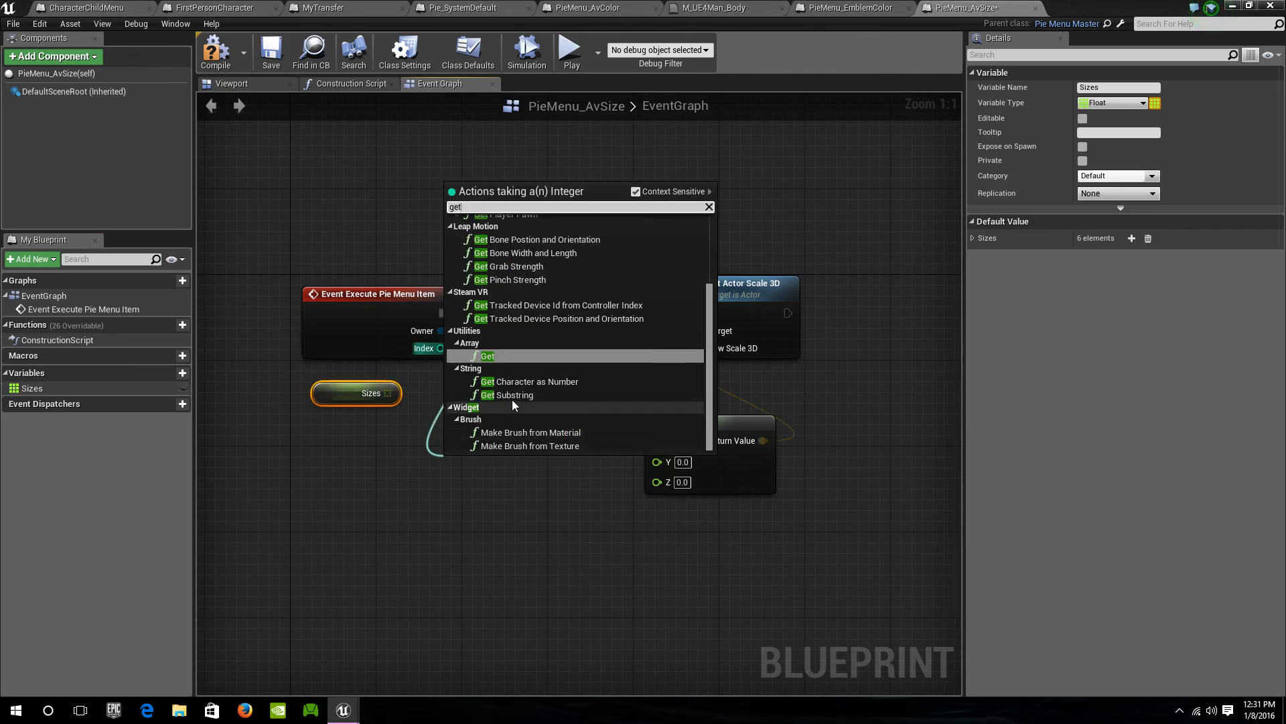
click(496, 356)
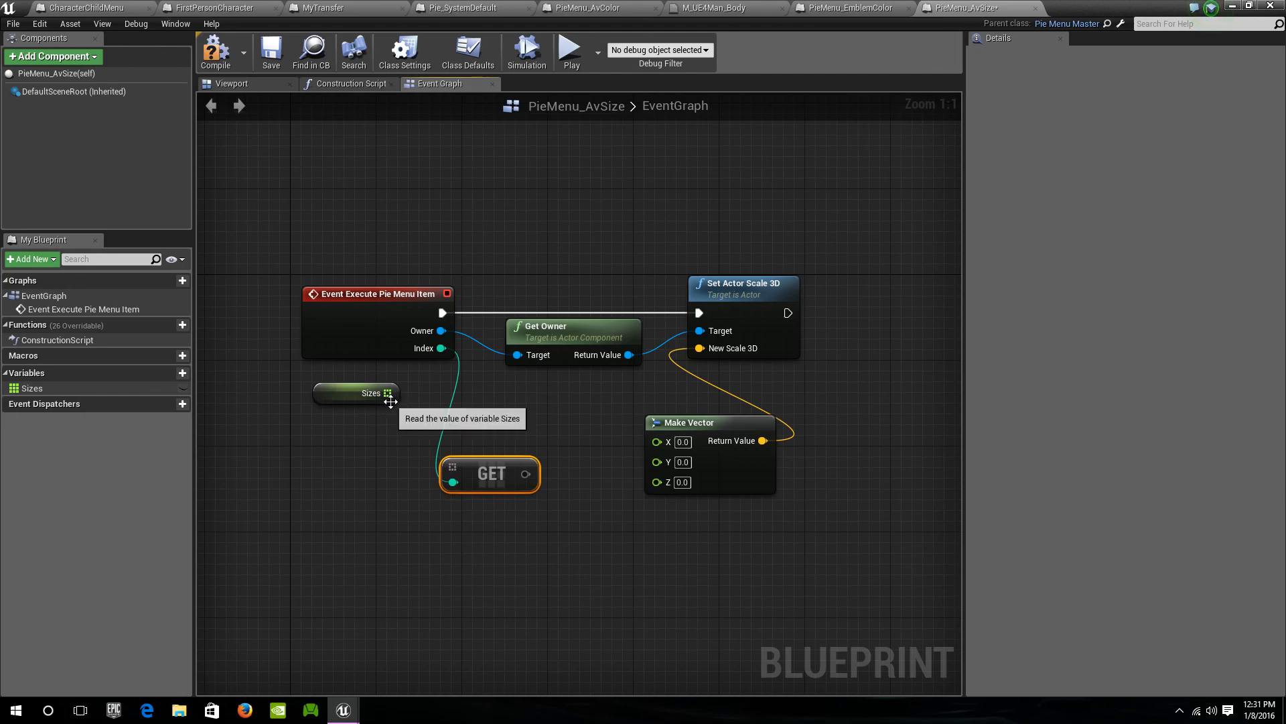
drag(392, 395, 453, 468)
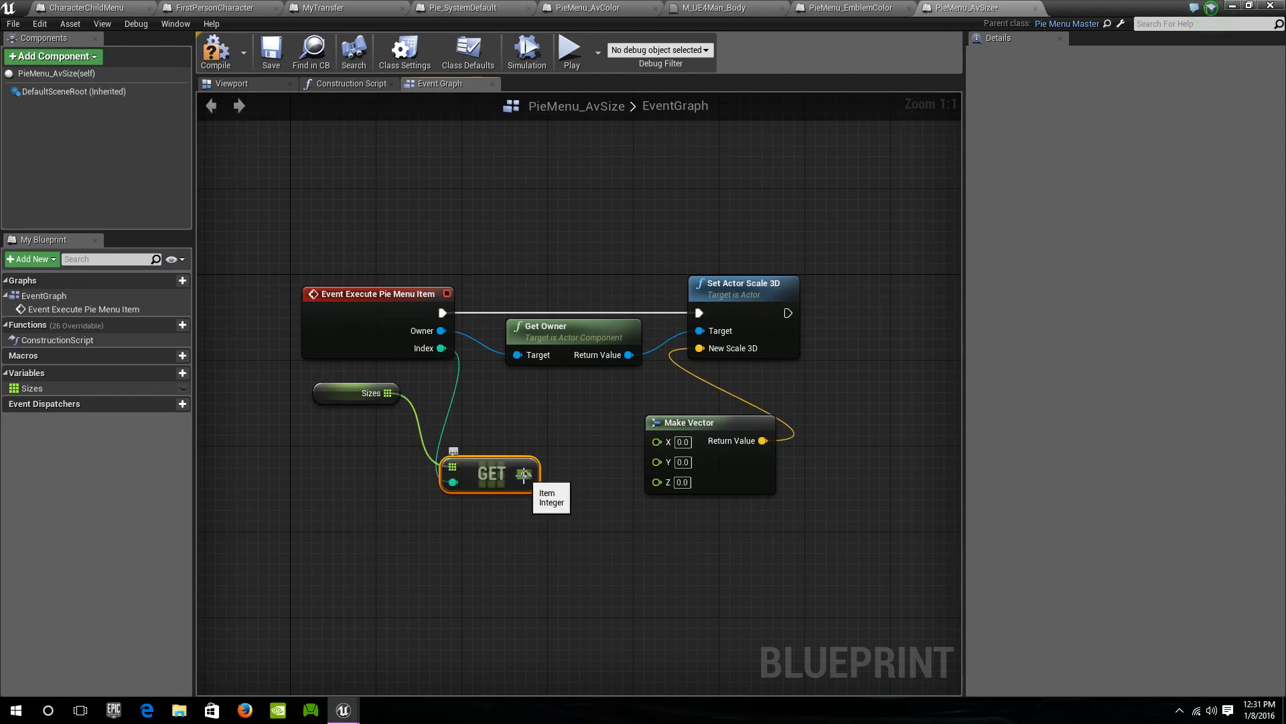
Connect the array Get output to the X, Y and Z inputs of Make Vector and save the blueprint
drag(524, 475, 657, 442)
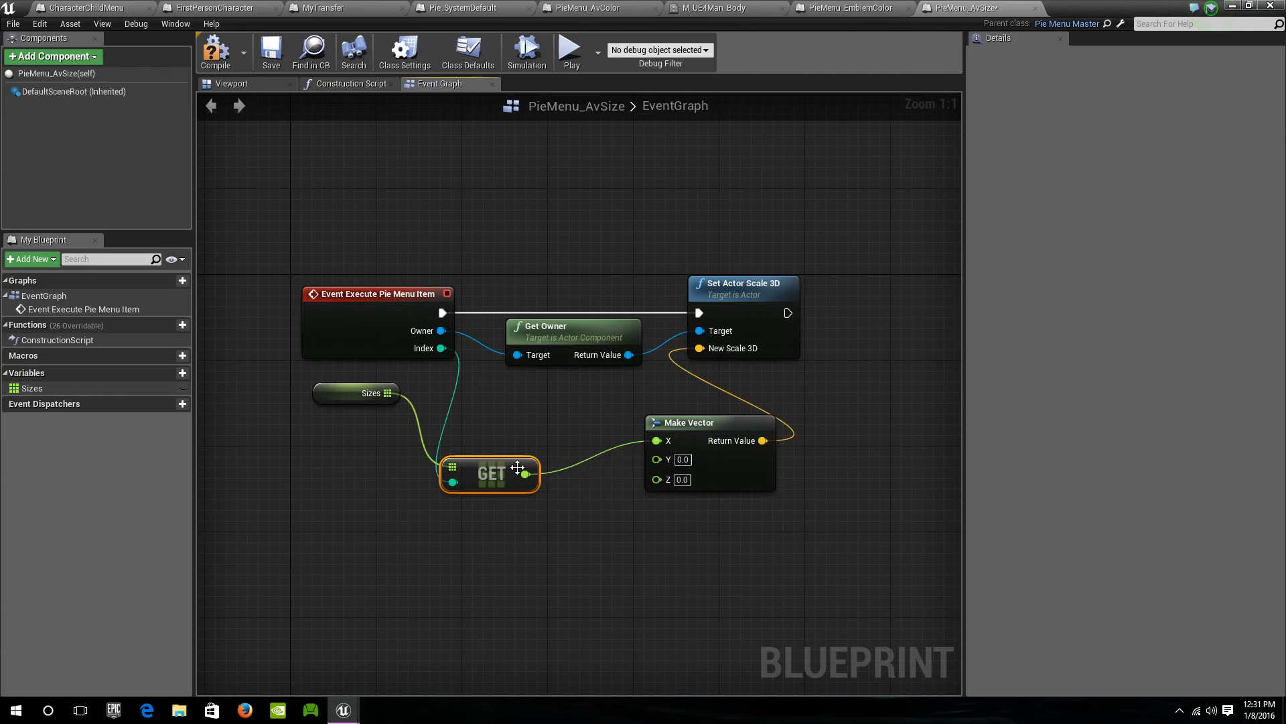
drag(524, 474, 670, 484)
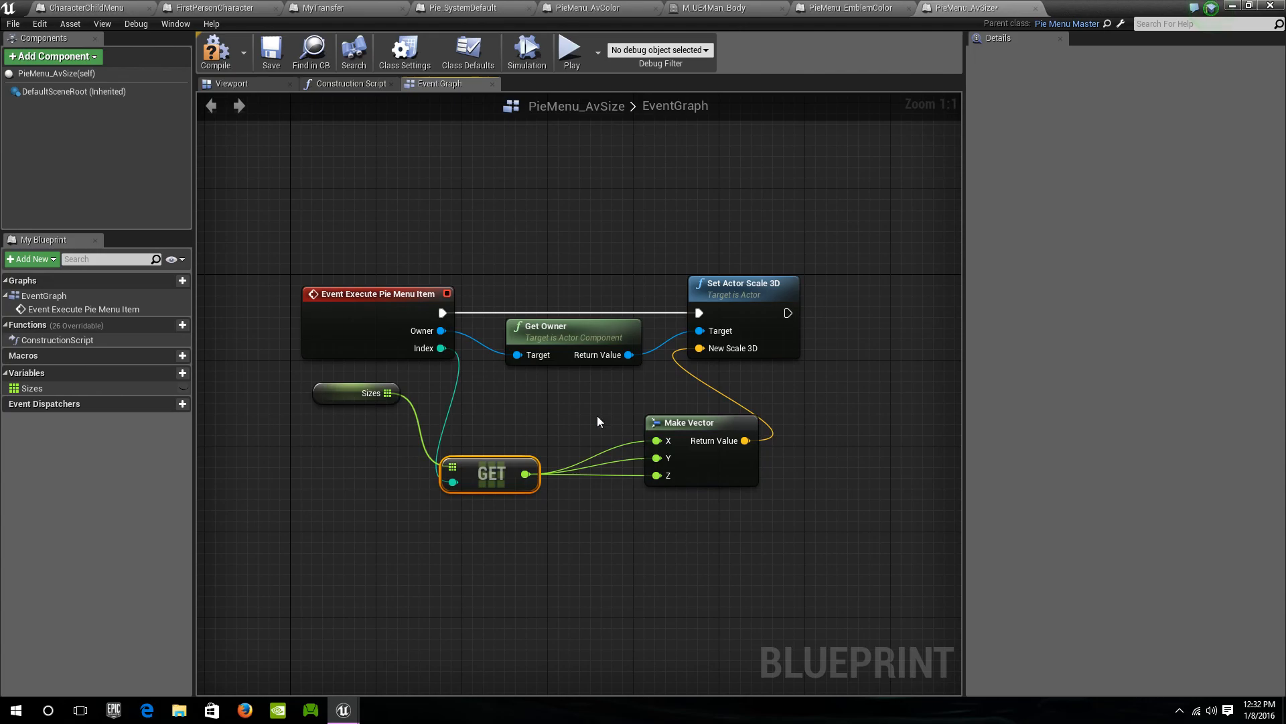
click(268, 53)
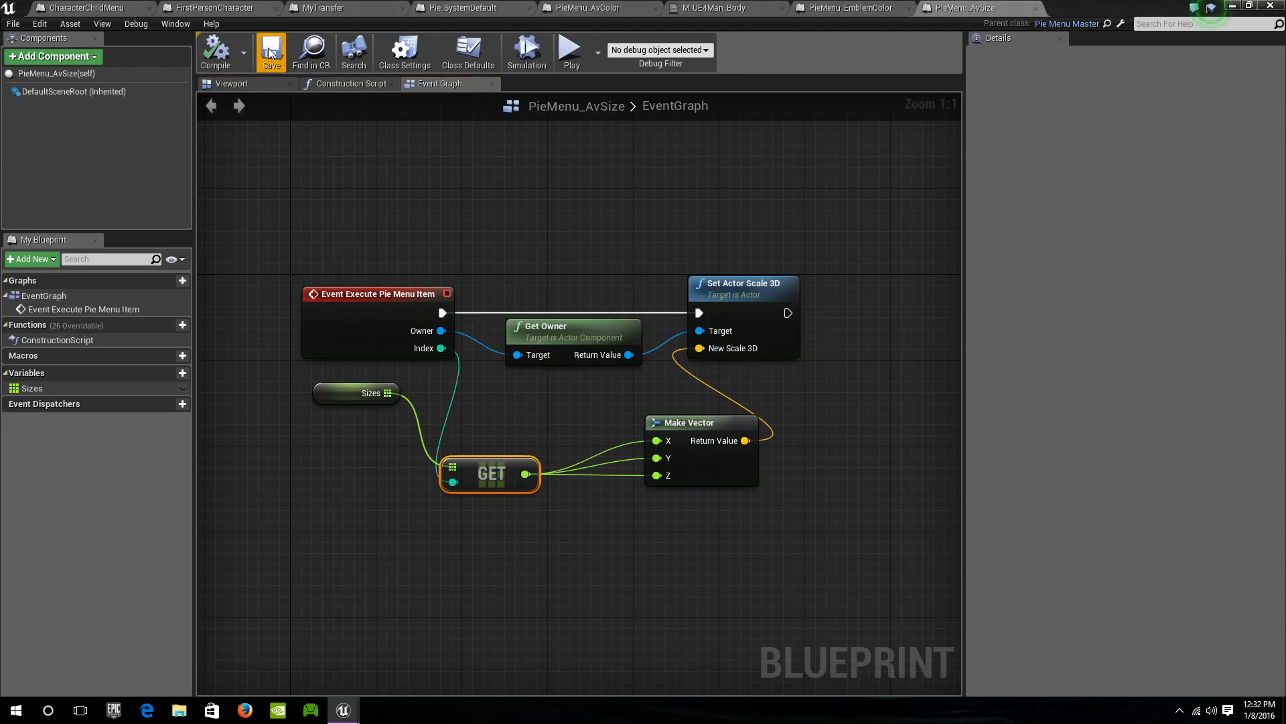
Play the level from the main editor, bring up the character's radial menu, and stop the play session
click(1236, 7)
click(418, 62)
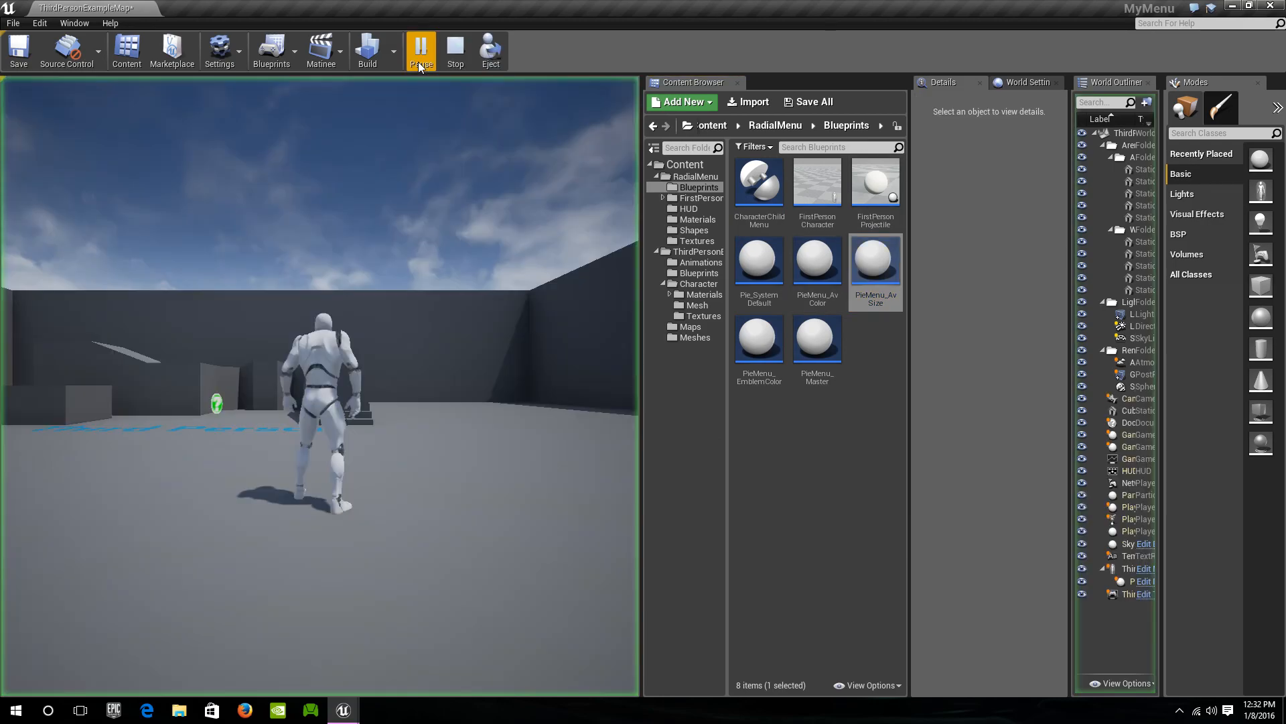
click(402, 174)
key(Tab)
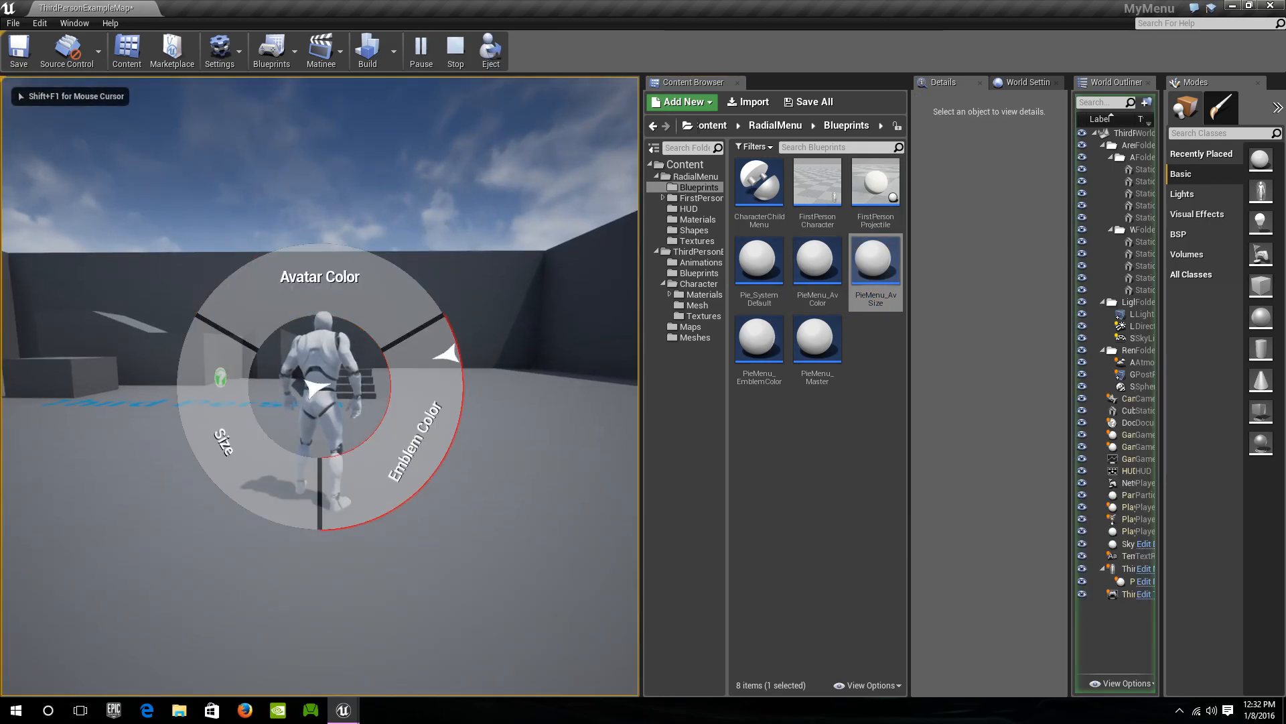
key(Escape)
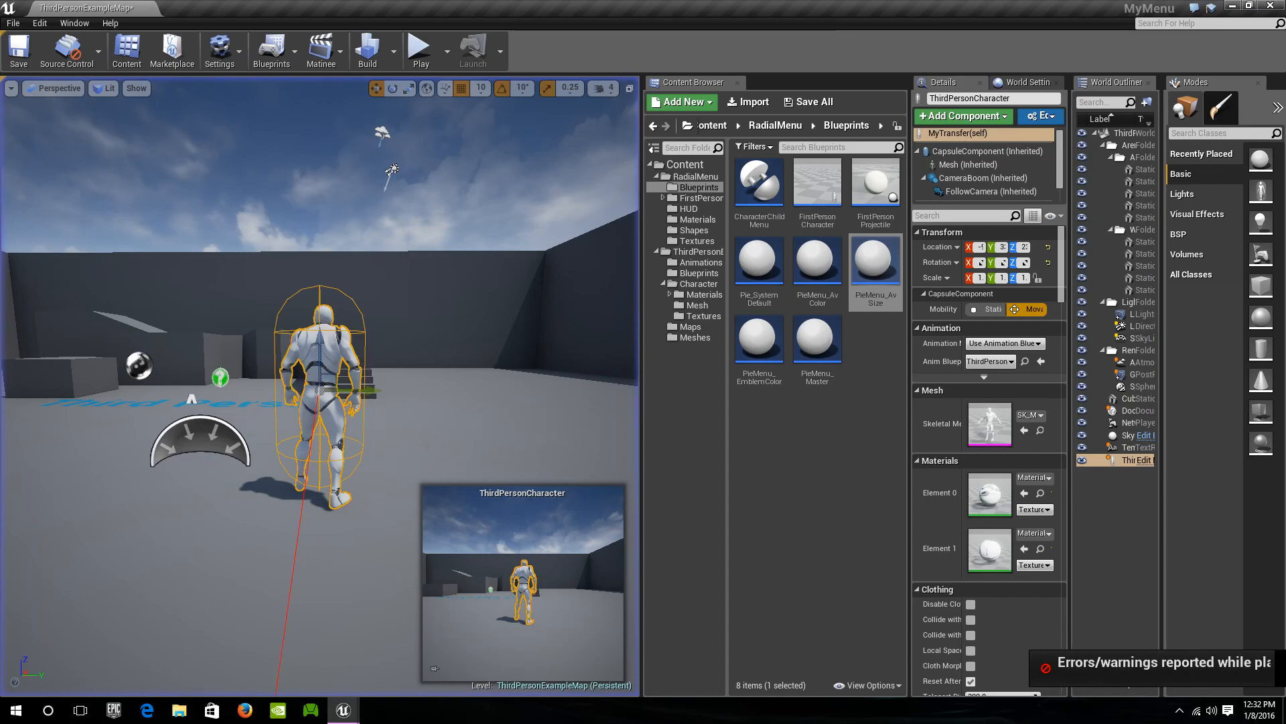
In Pie_SystemDefault, set Menu System Redirect element 2 to PieMenu_AvSize, and compile and save the blueprint
double_click(770, 263)
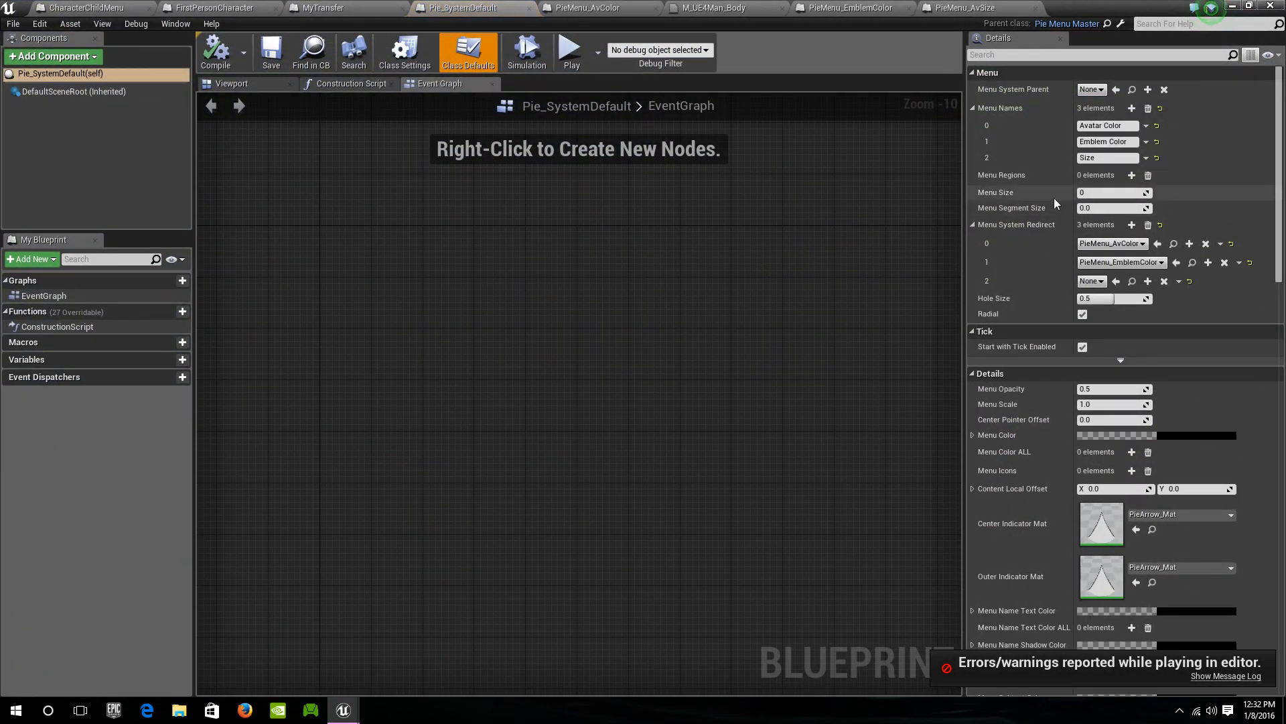
click(1091, 280)
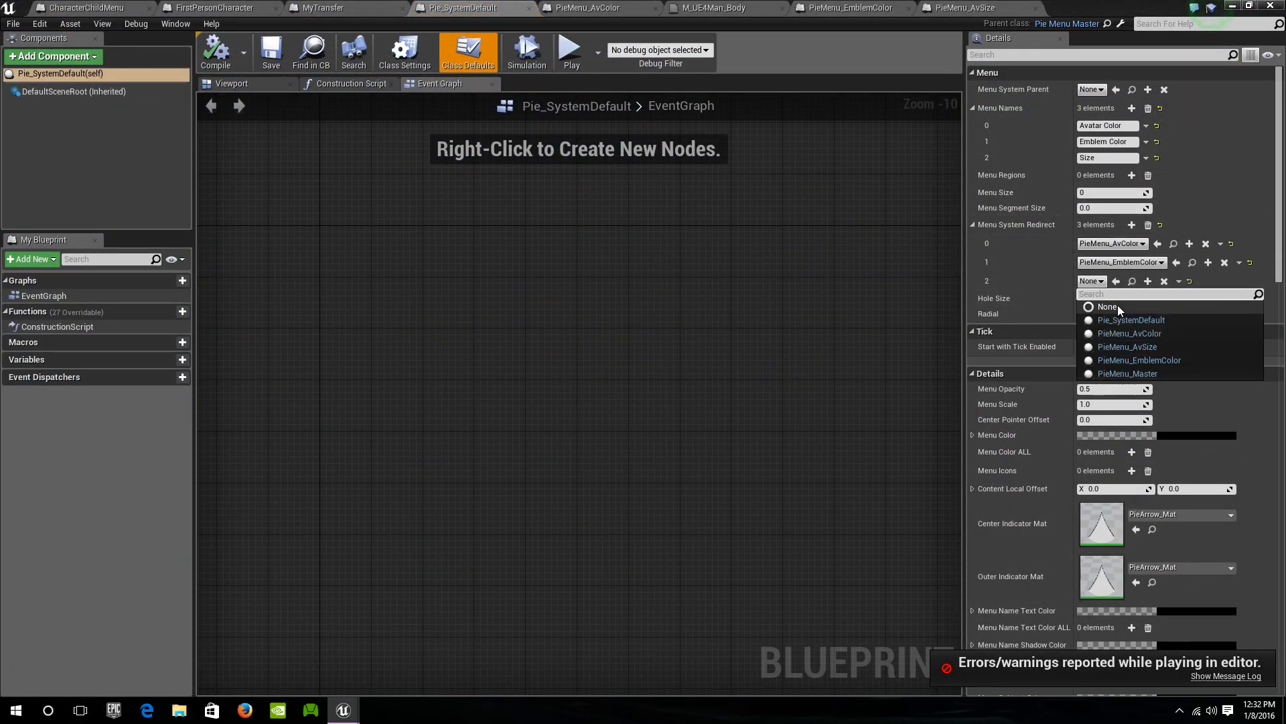
click(1150, 347)
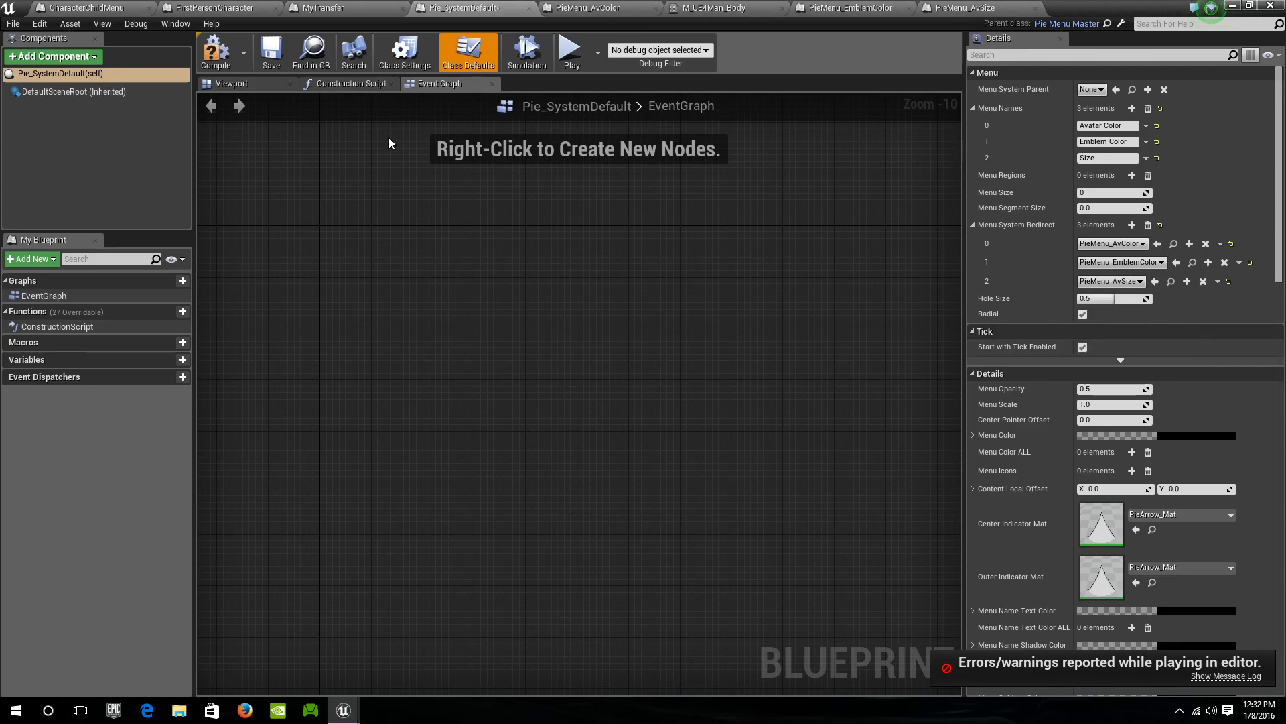
click(216, 50)
click(272, 50)
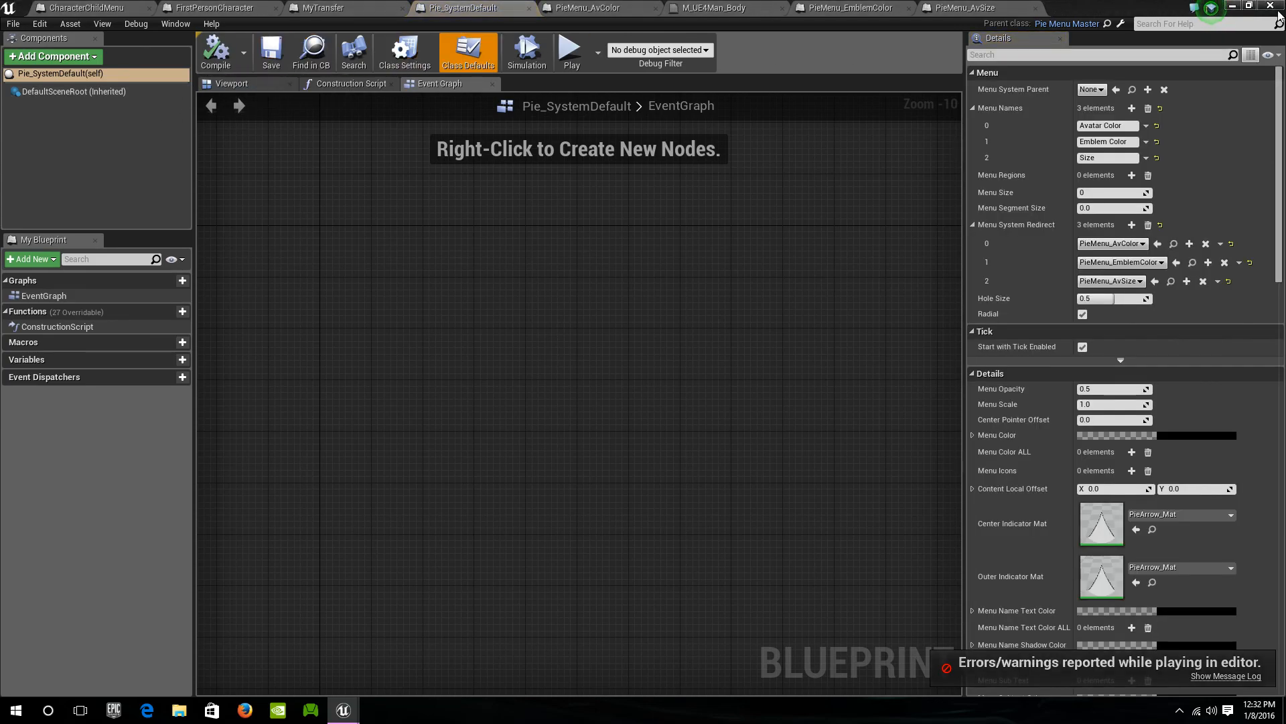
Play the level from the main editor, open the radial menu's Size submenu, and apply the 50% and 75% options
click(1235, 7)
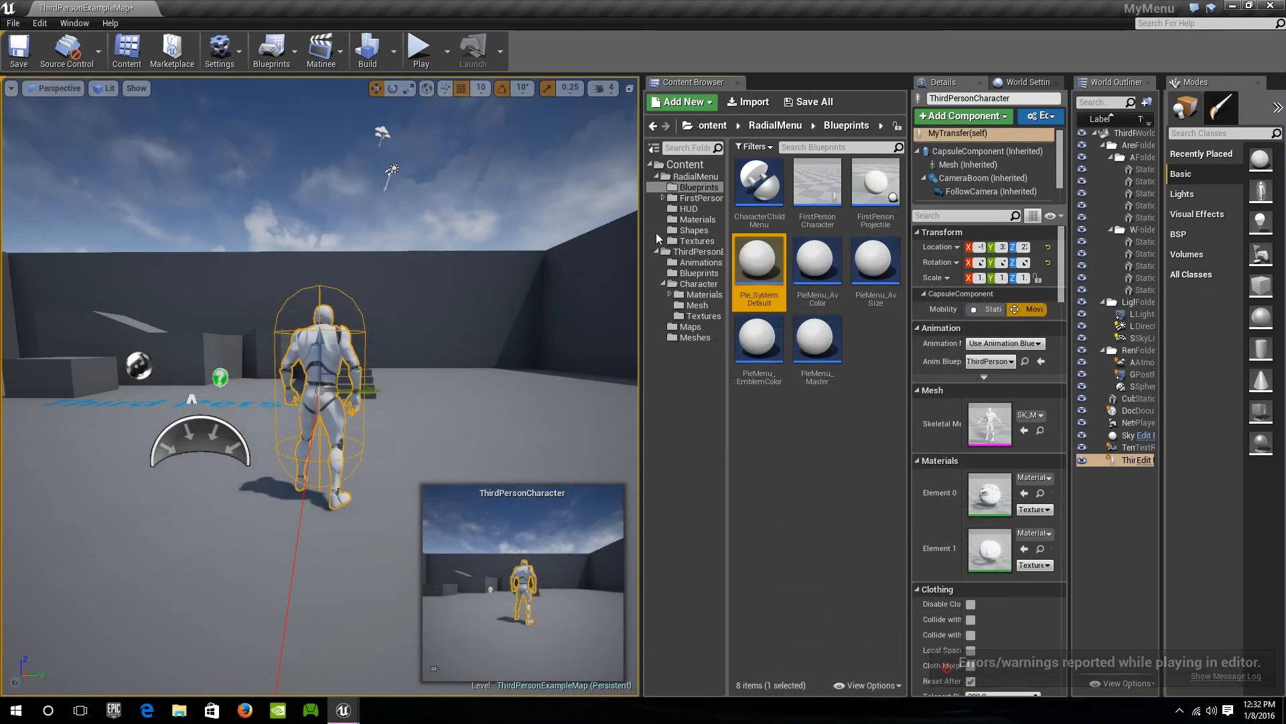
click(421, 50)
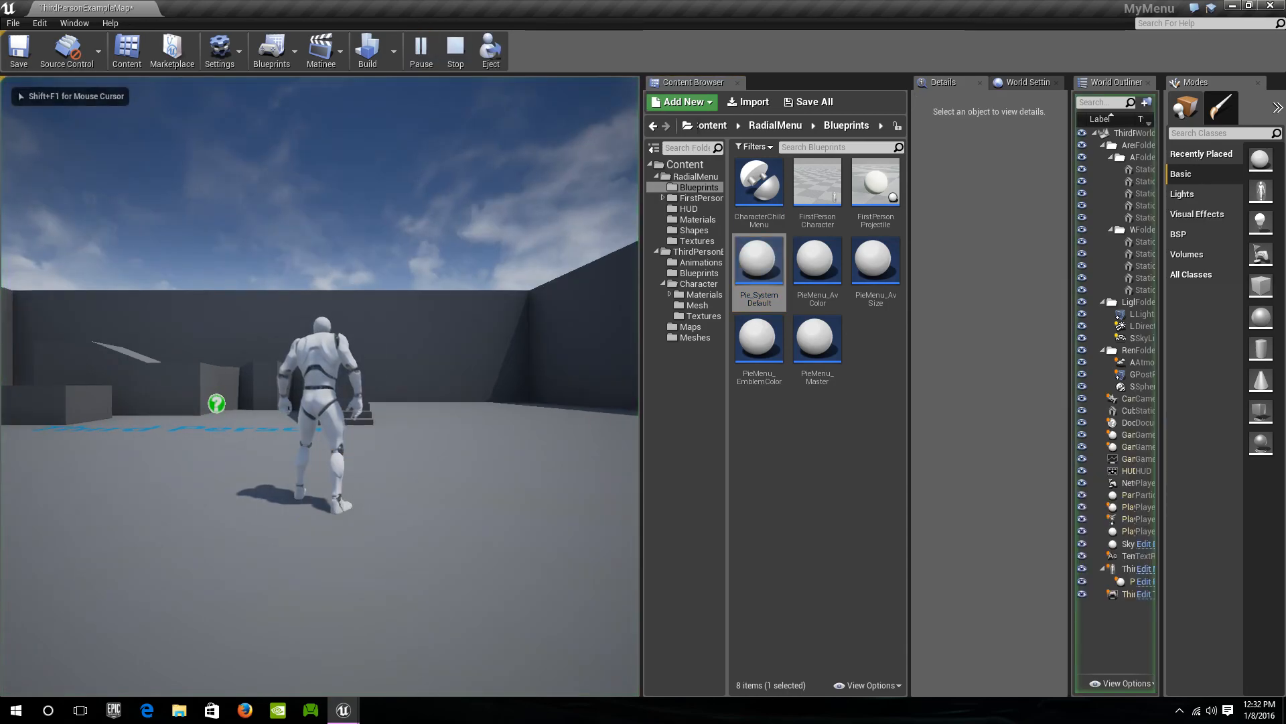
click(201, 446)
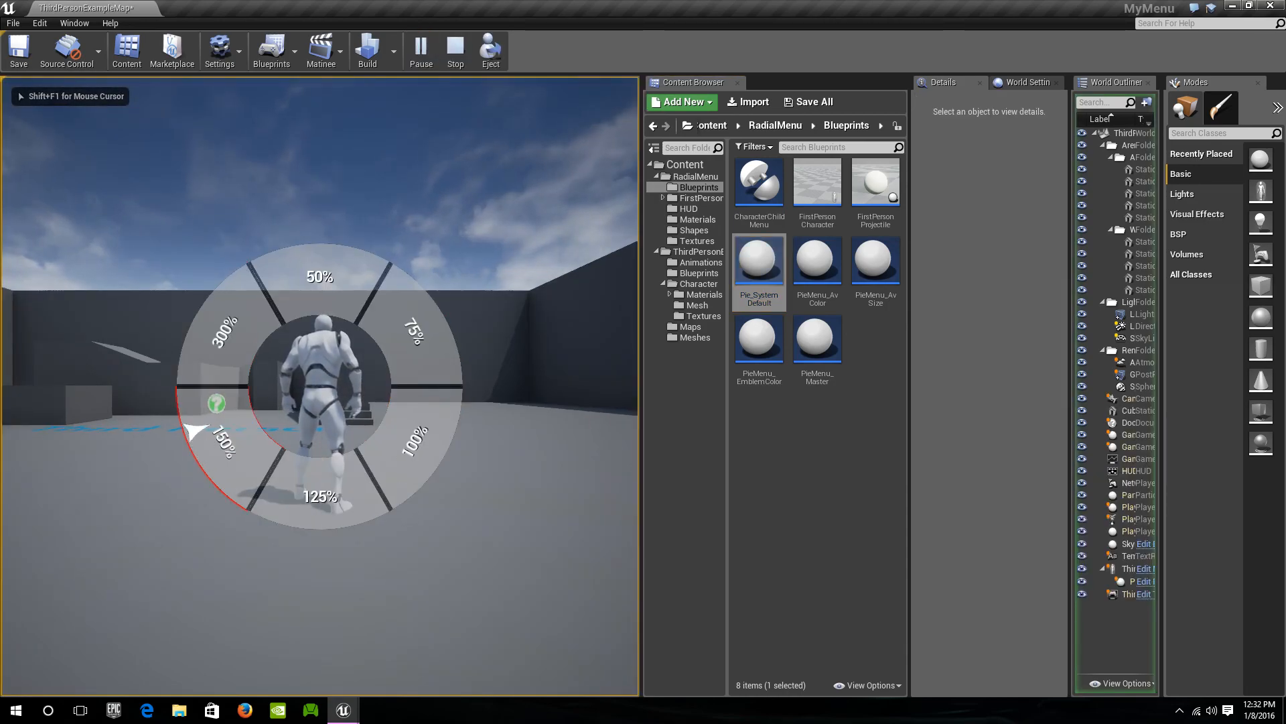
click(333, 258)
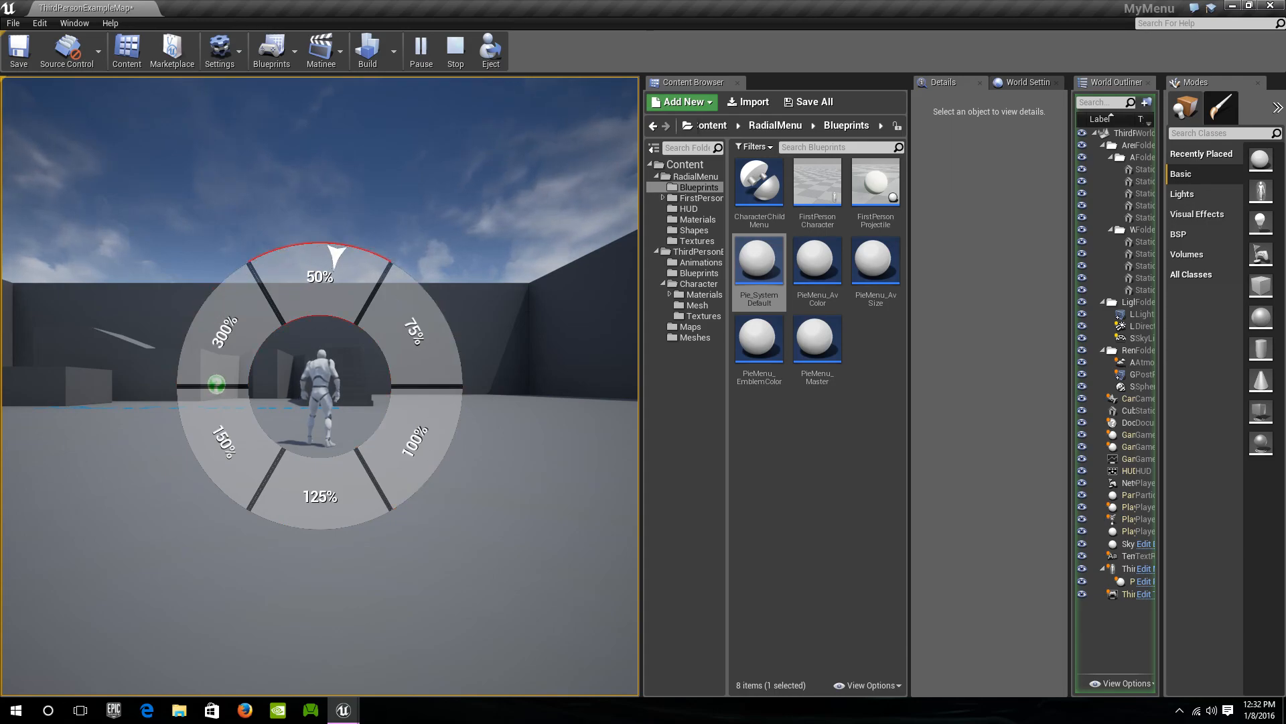
click(443, 338)
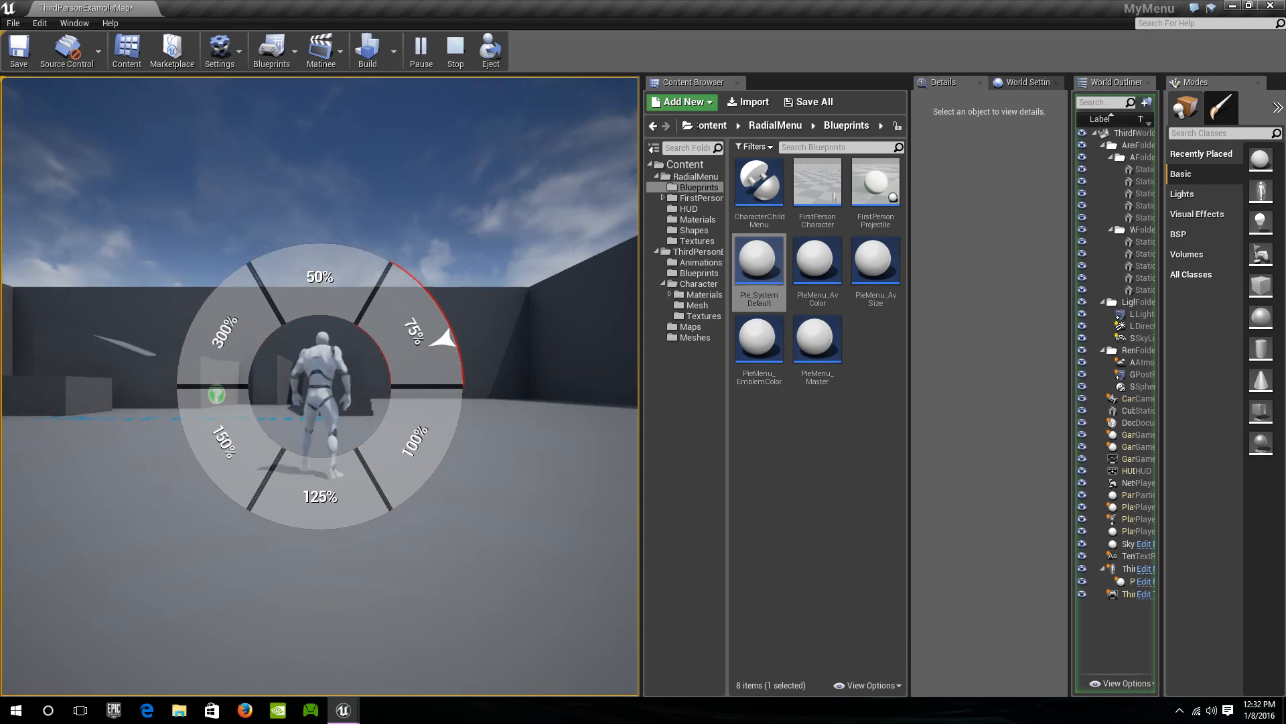
Keep switching the character between different sizes in the open Size submenu, and stop the play session
click(268, 258)
click(405, 285)
click(328, 260)
click(422, 304)
click(359, 260)
click(418, 296)
click(327, 260)
click(416, 290)
click(339, 254)
click(419, 296)
click(320, 256)
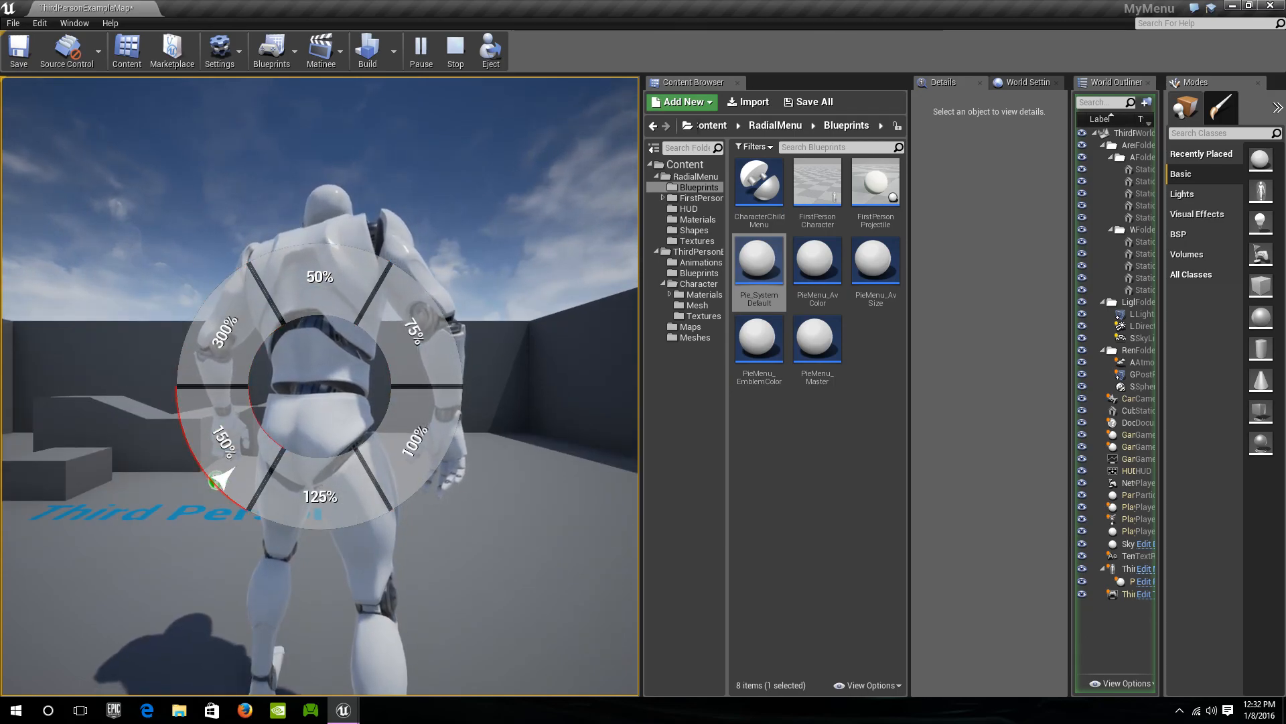
key(Escape)
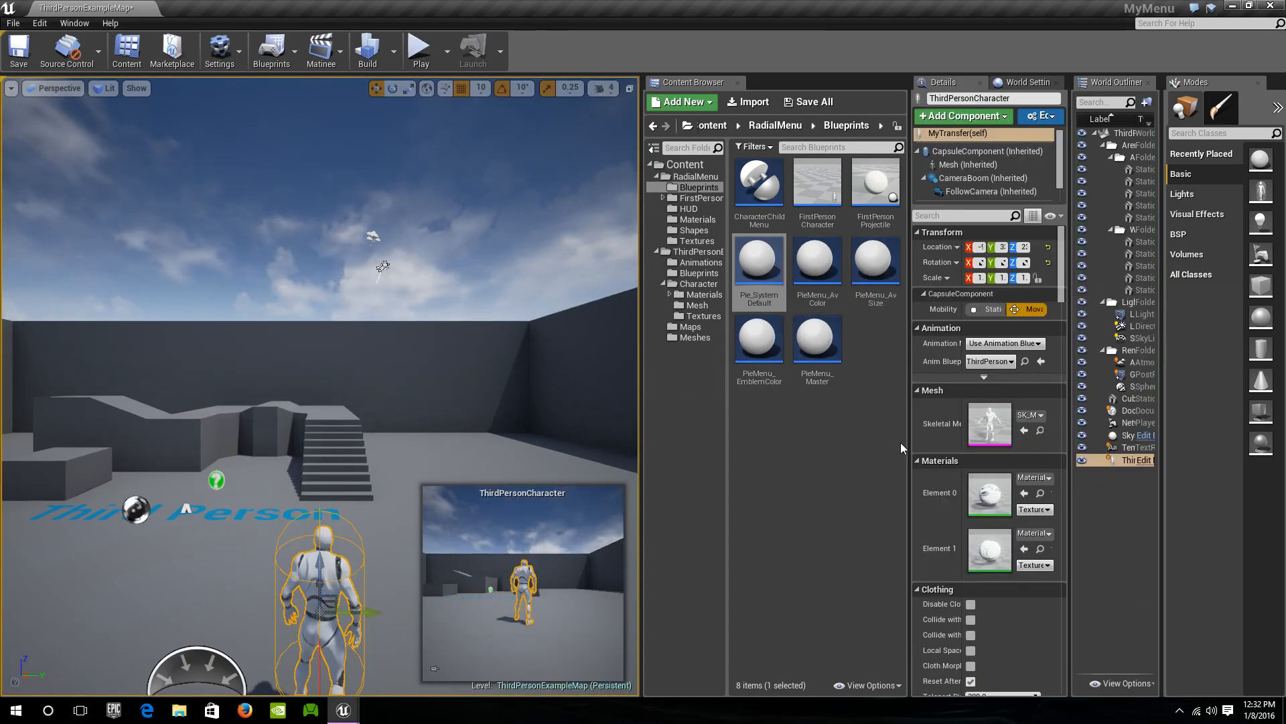
In PieMenu_AvSize, add Close Character Menu after Set Actor Scale 3D, wire Owner into its Target, and compile and save
double_click(877, 264)
drag(788, 313, 898, 315)
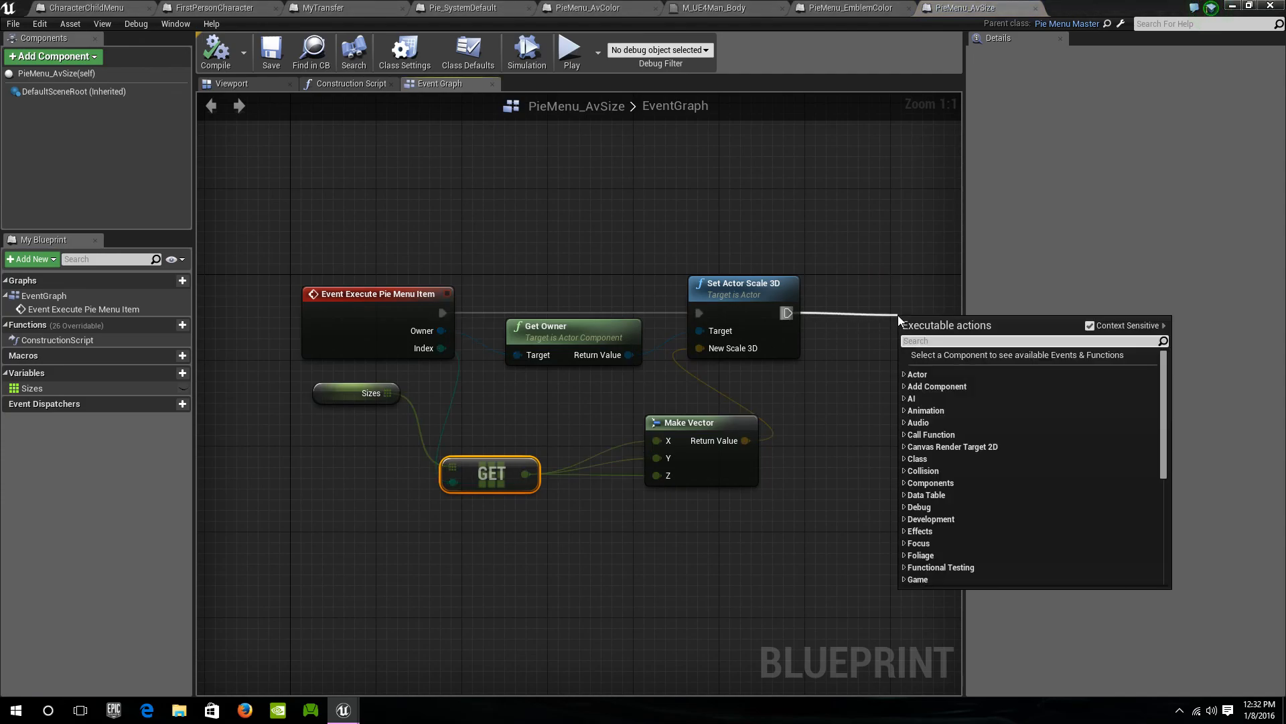
text(clos)
key(Up)
key(Return)
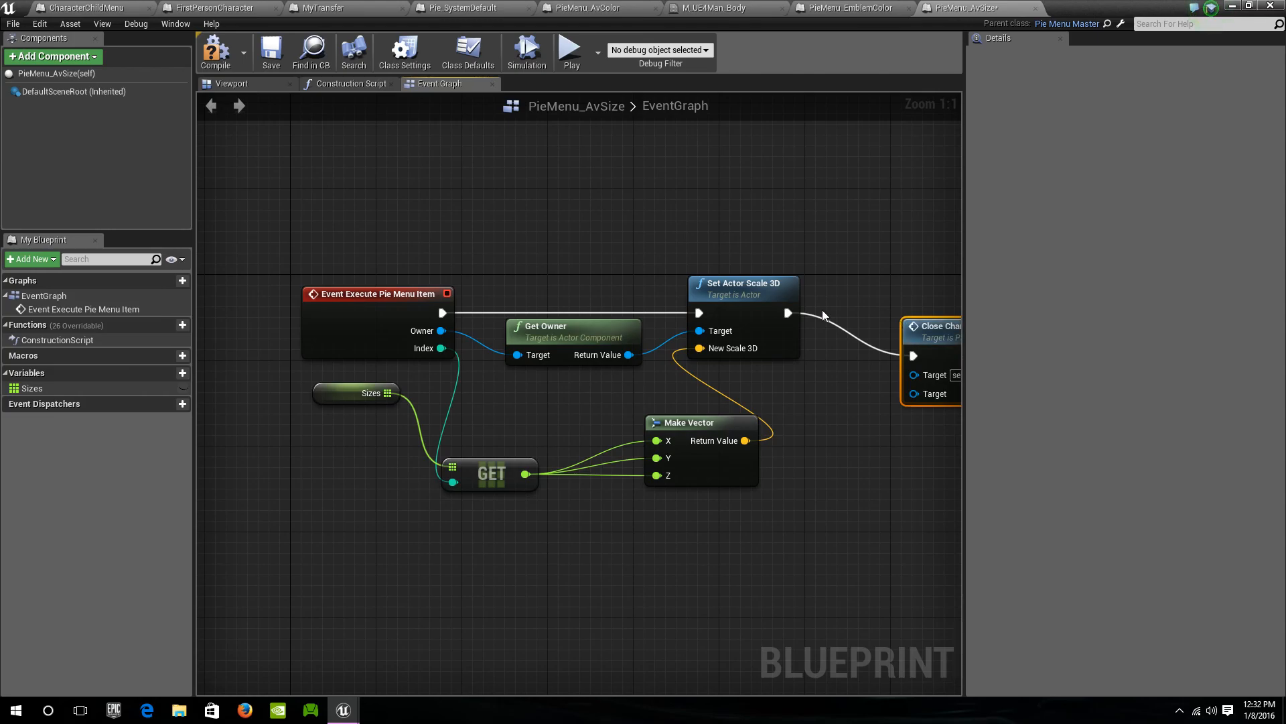
drag(914, 394, 441, 331)
drag(935, 327, 892, 284)
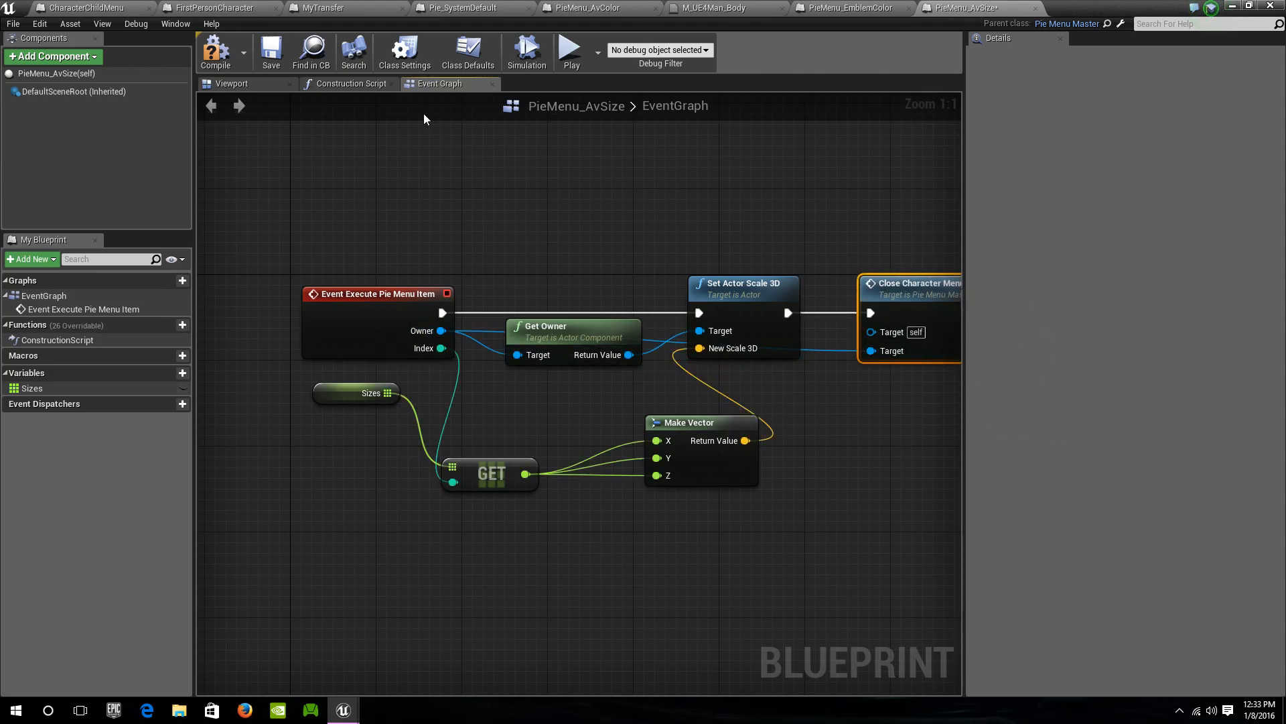
click(215, 54)
click(271, 53)
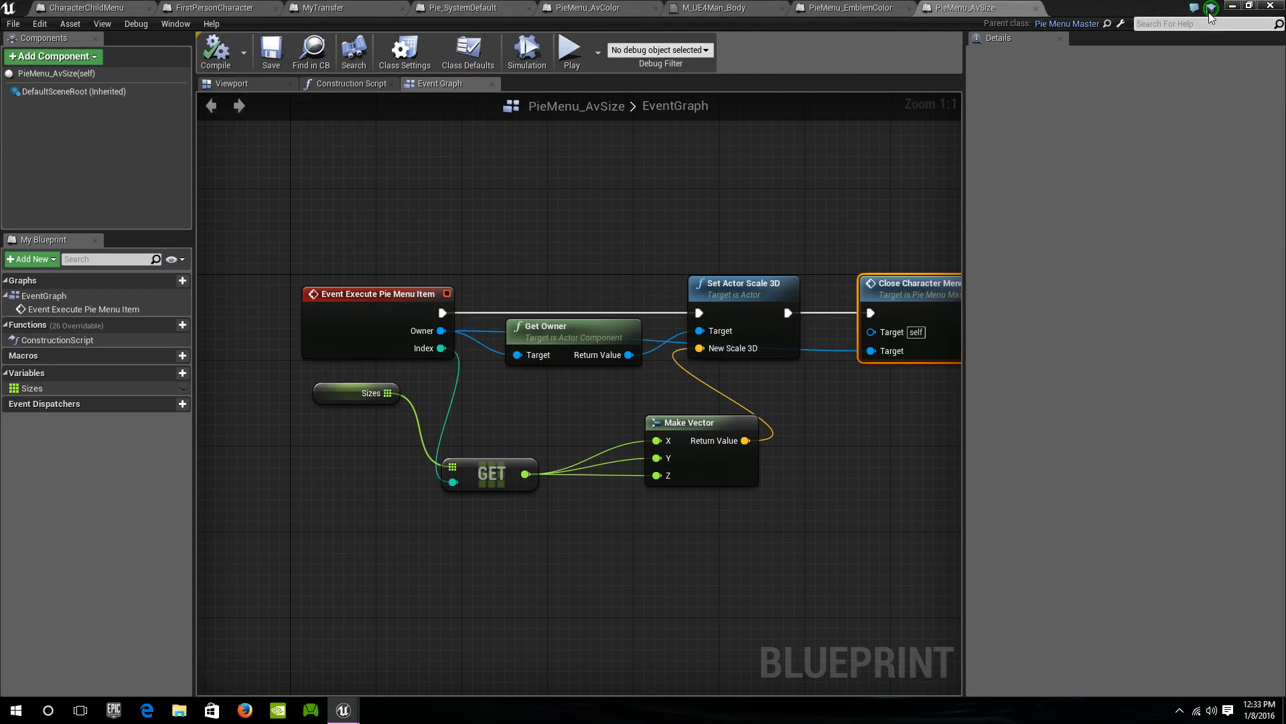
Play the level again, open the Size submenu, and choose 300% for the character
click(1233, 5)
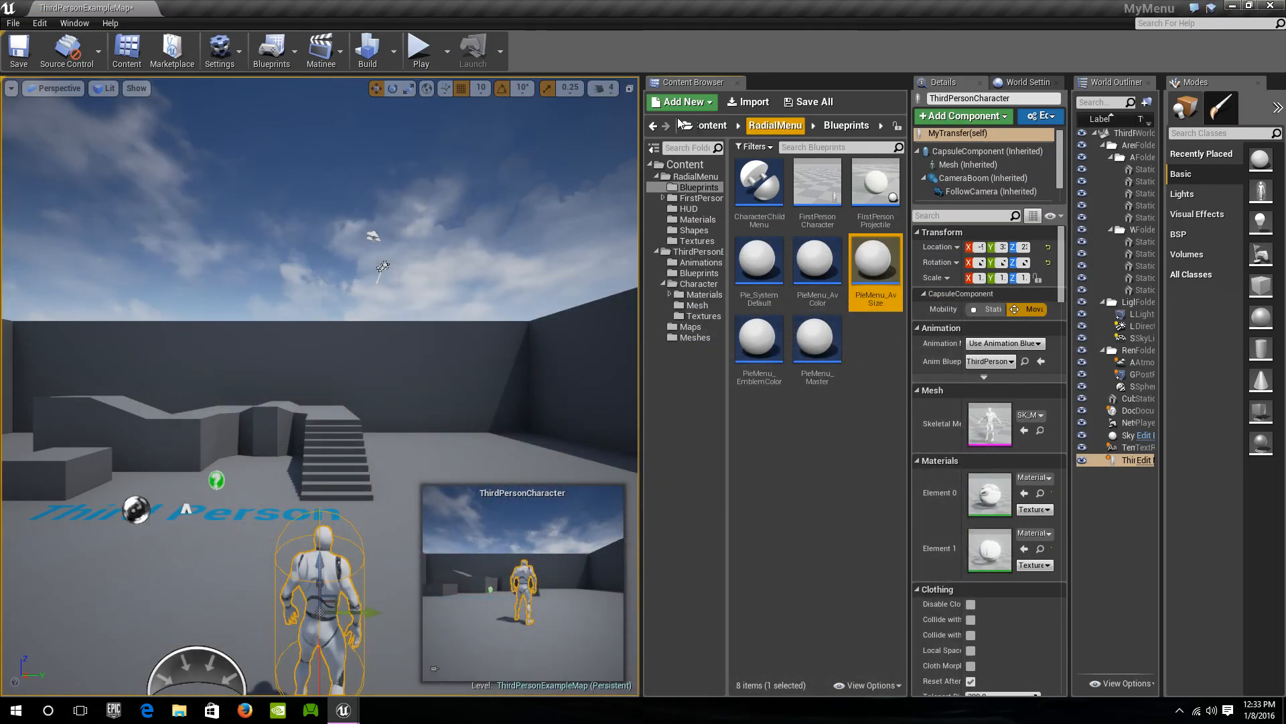
click(429, 54)
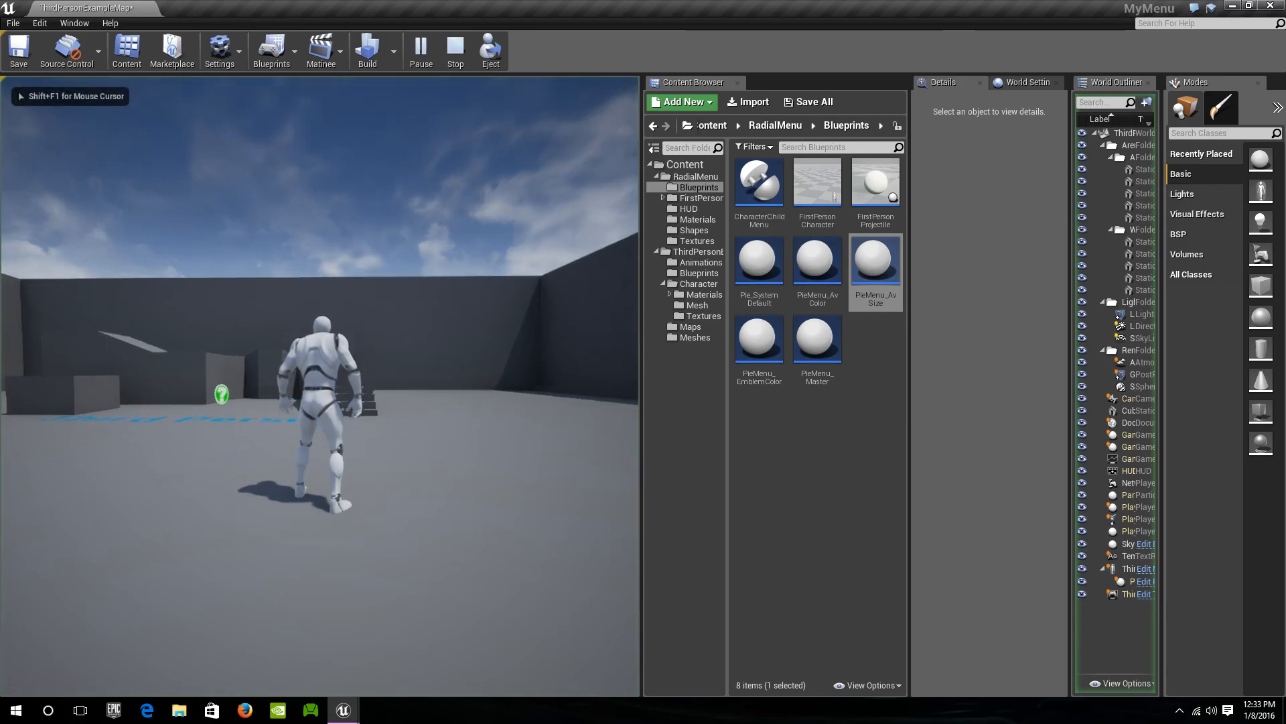
key(Tab)
click(255, 501)
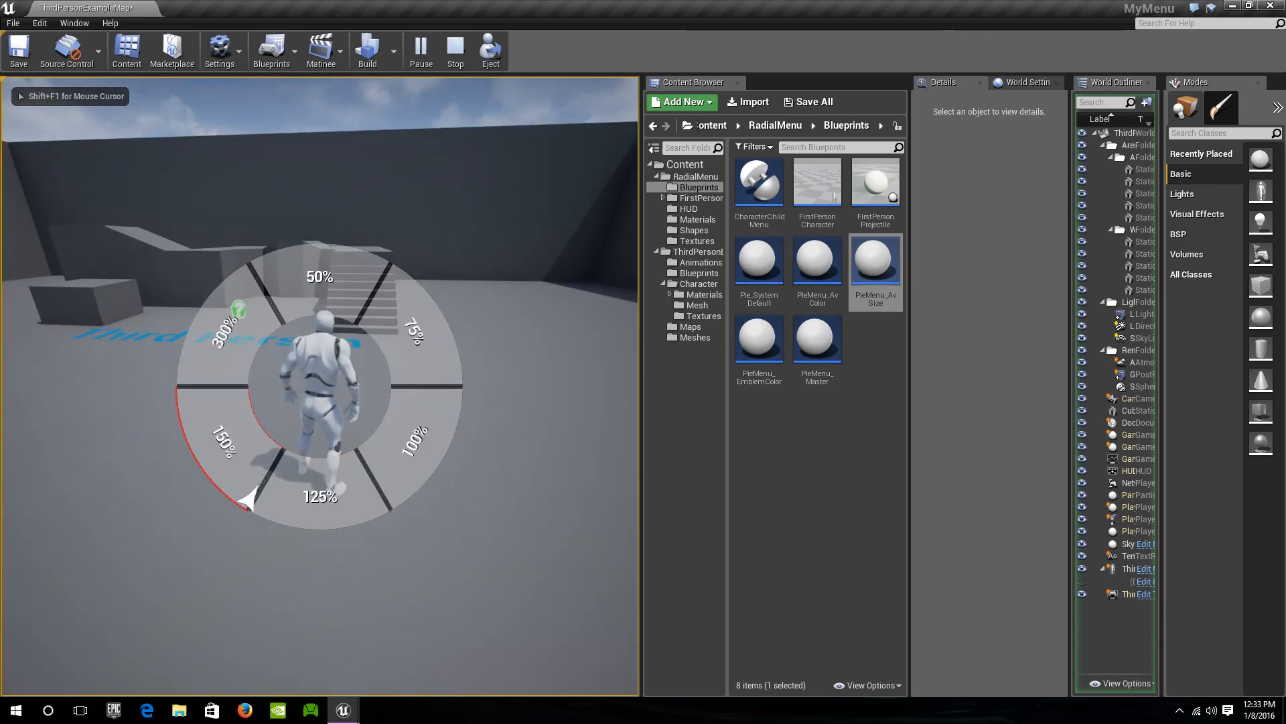
click(195, 342)
Run the enlarged character around the level to check its movement speed, and stop the play session
key(w)
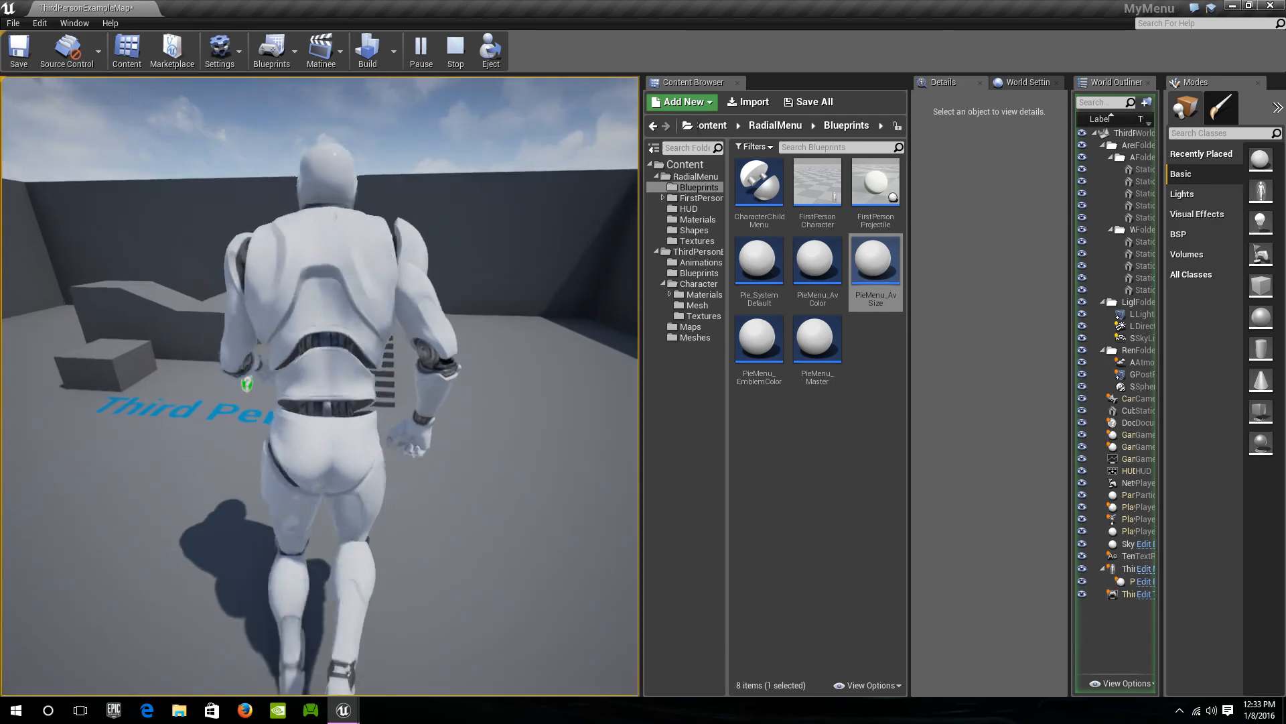
key(w)
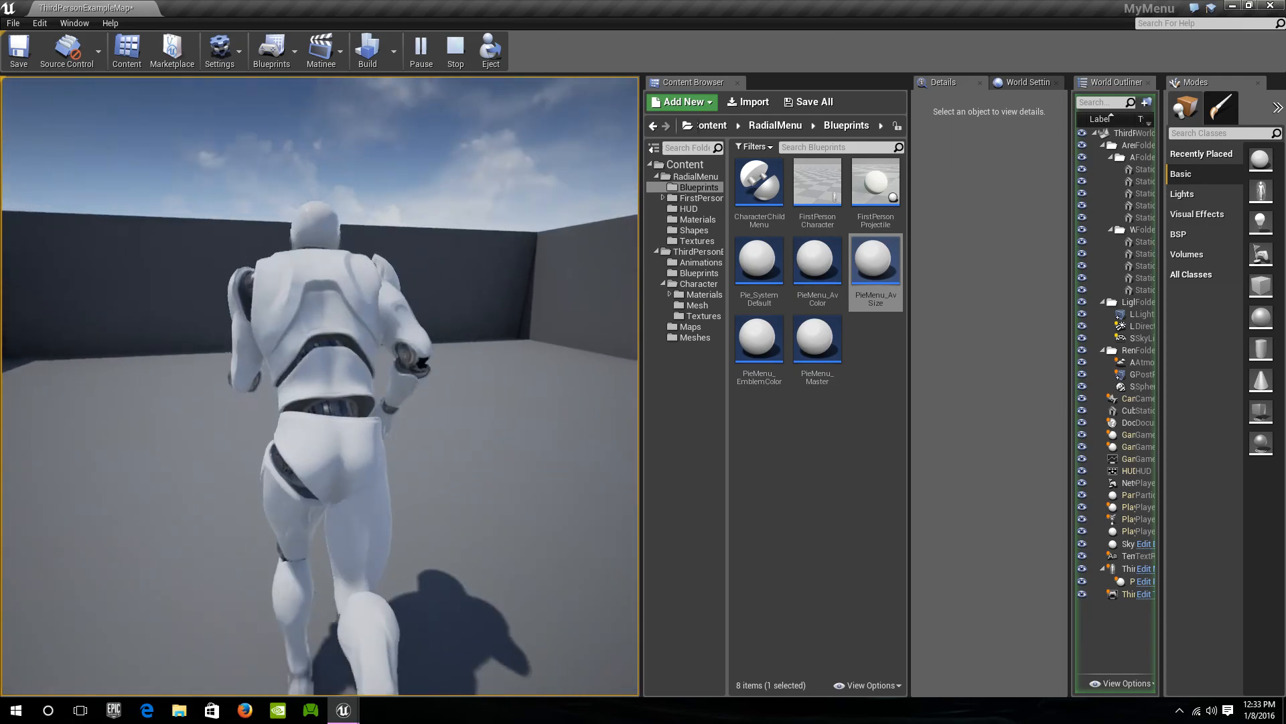
key(w)
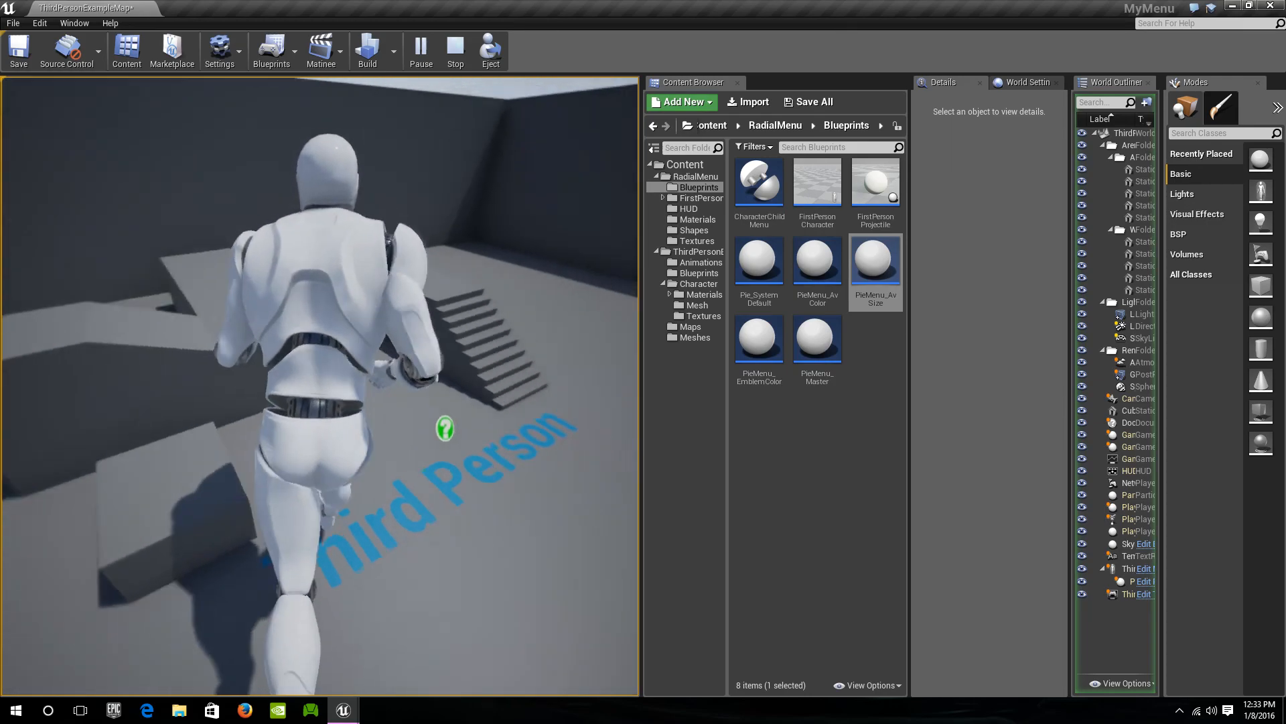
key(w)
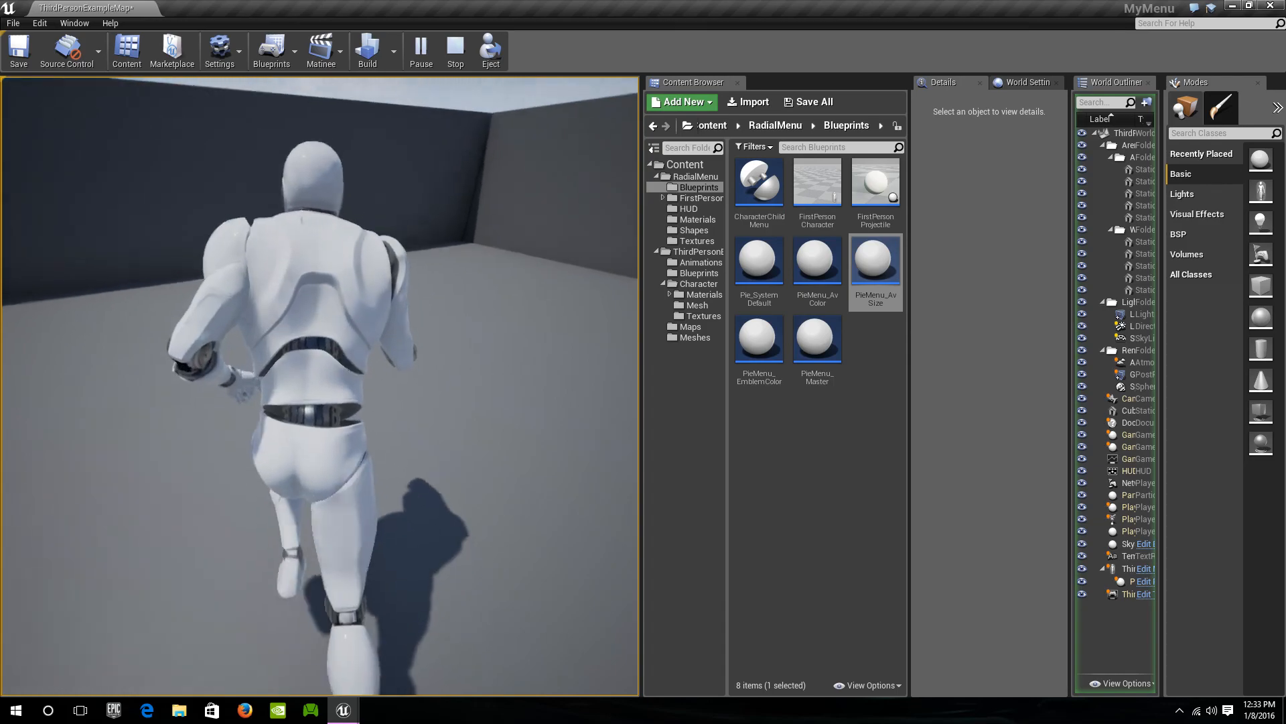
key(w)
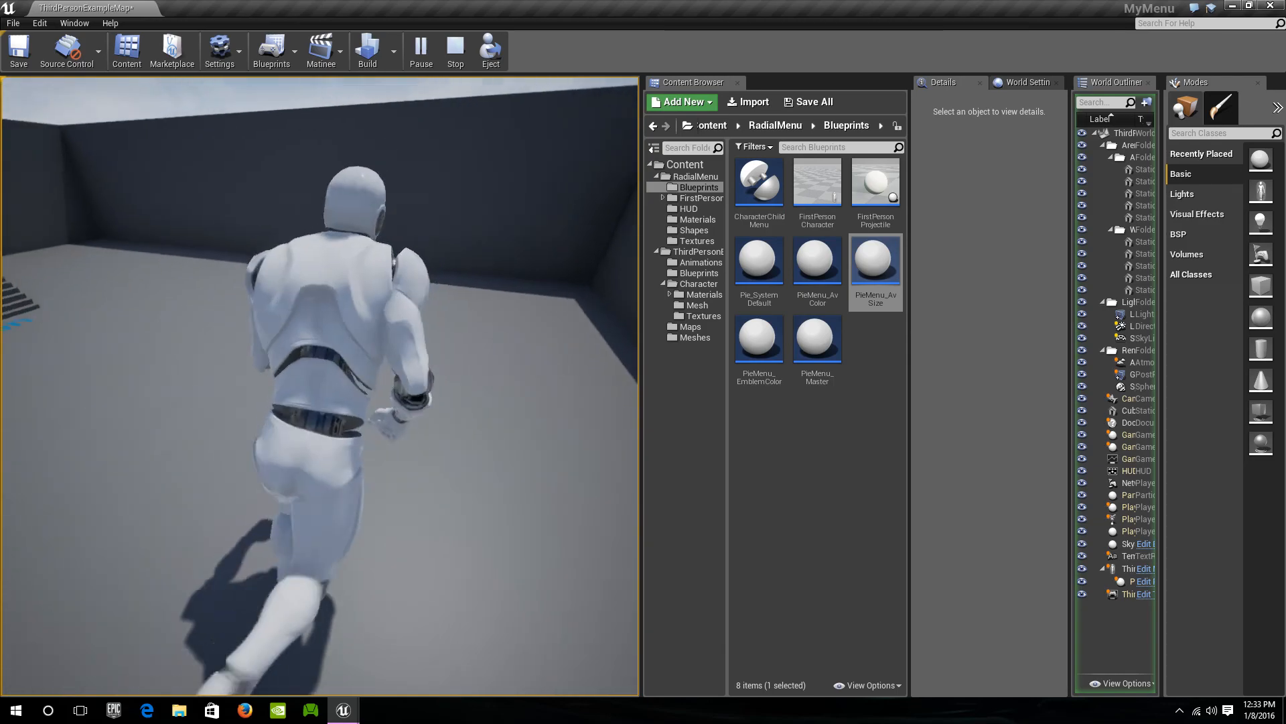
key(w)
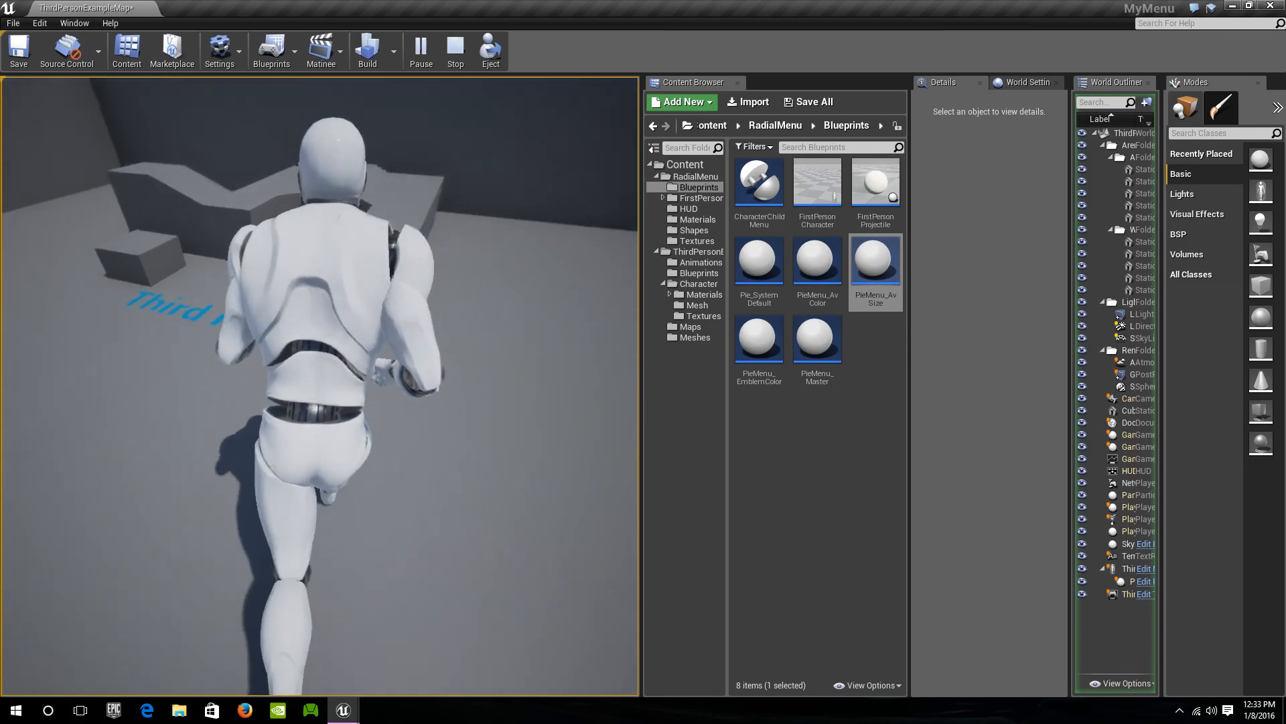
key(w)
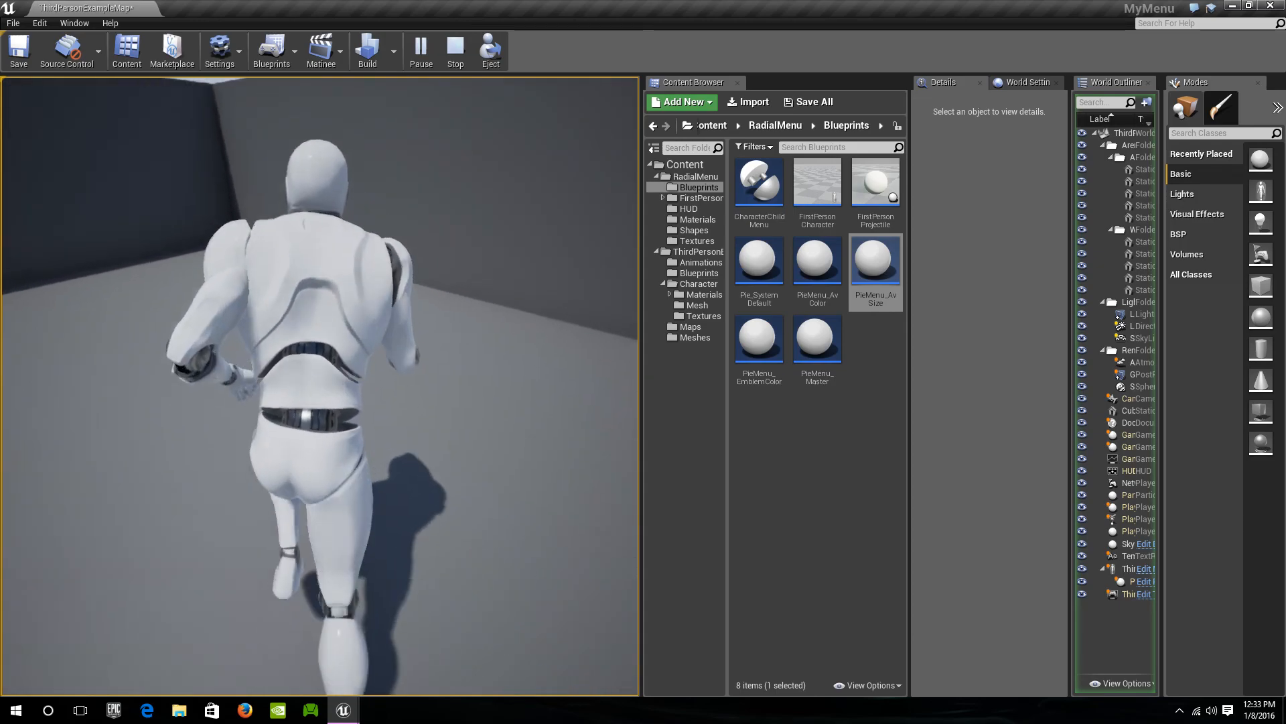
key(w)
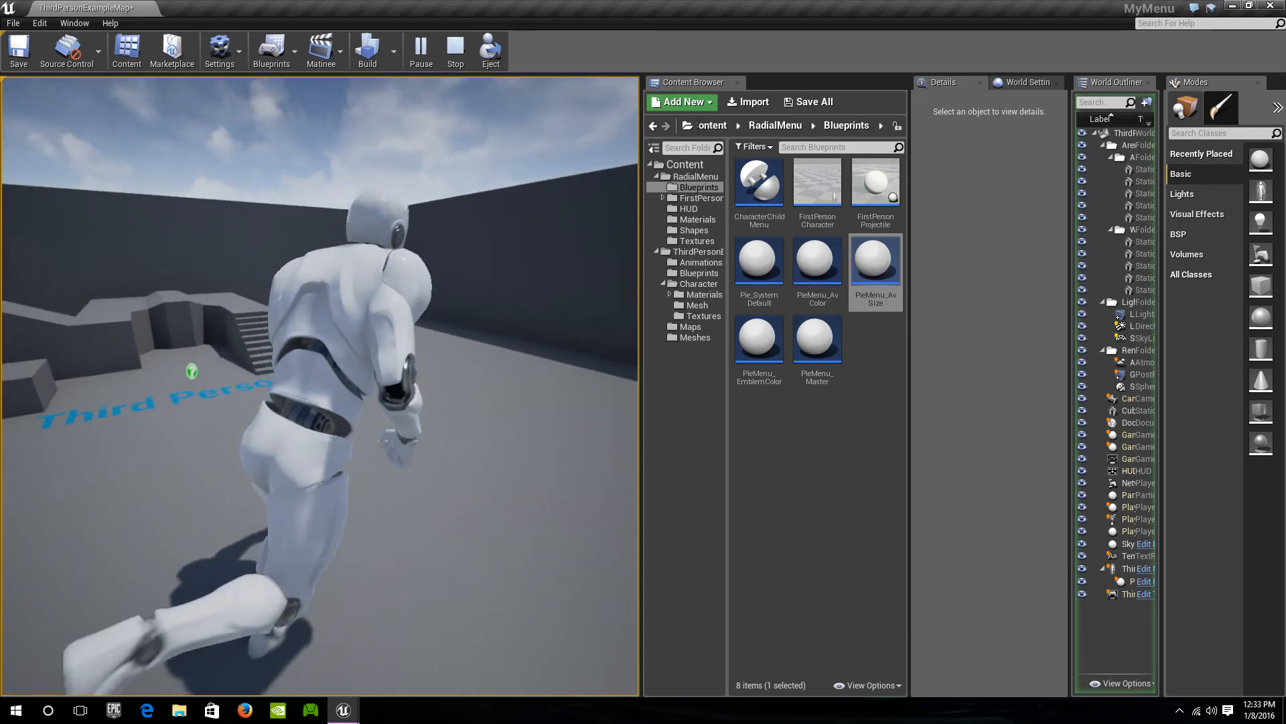
key(w)
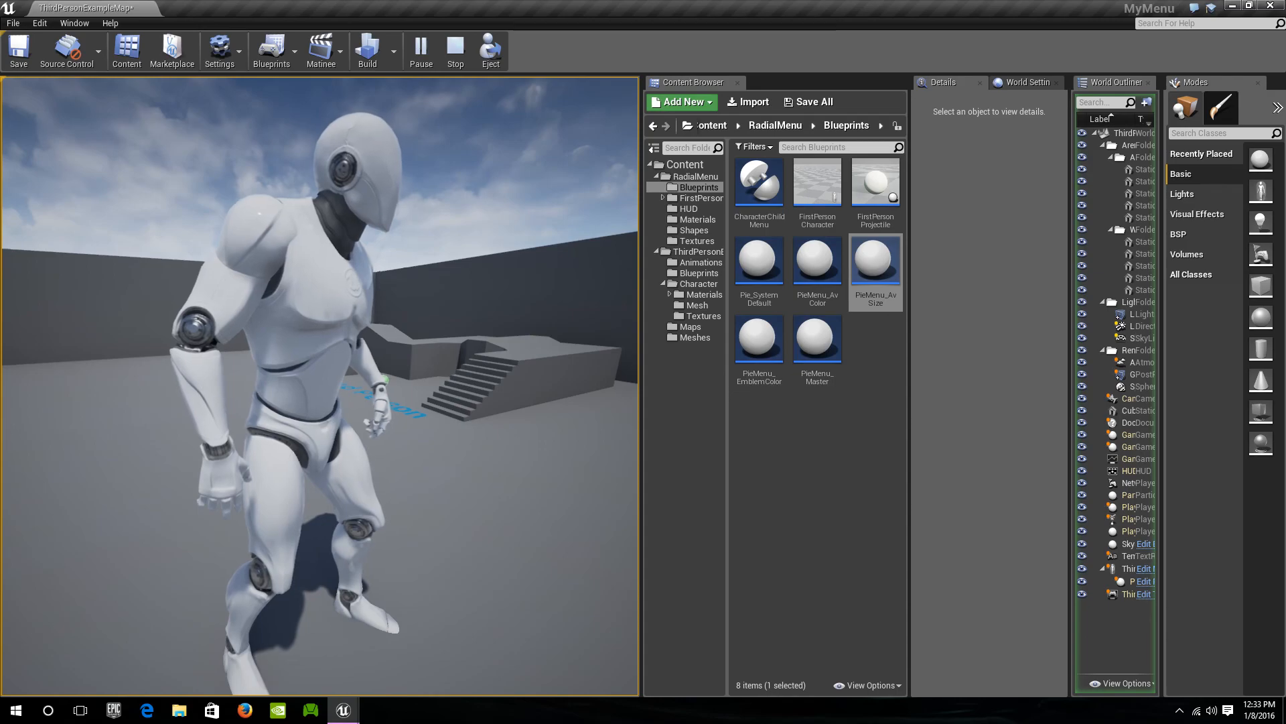
key(Escape)
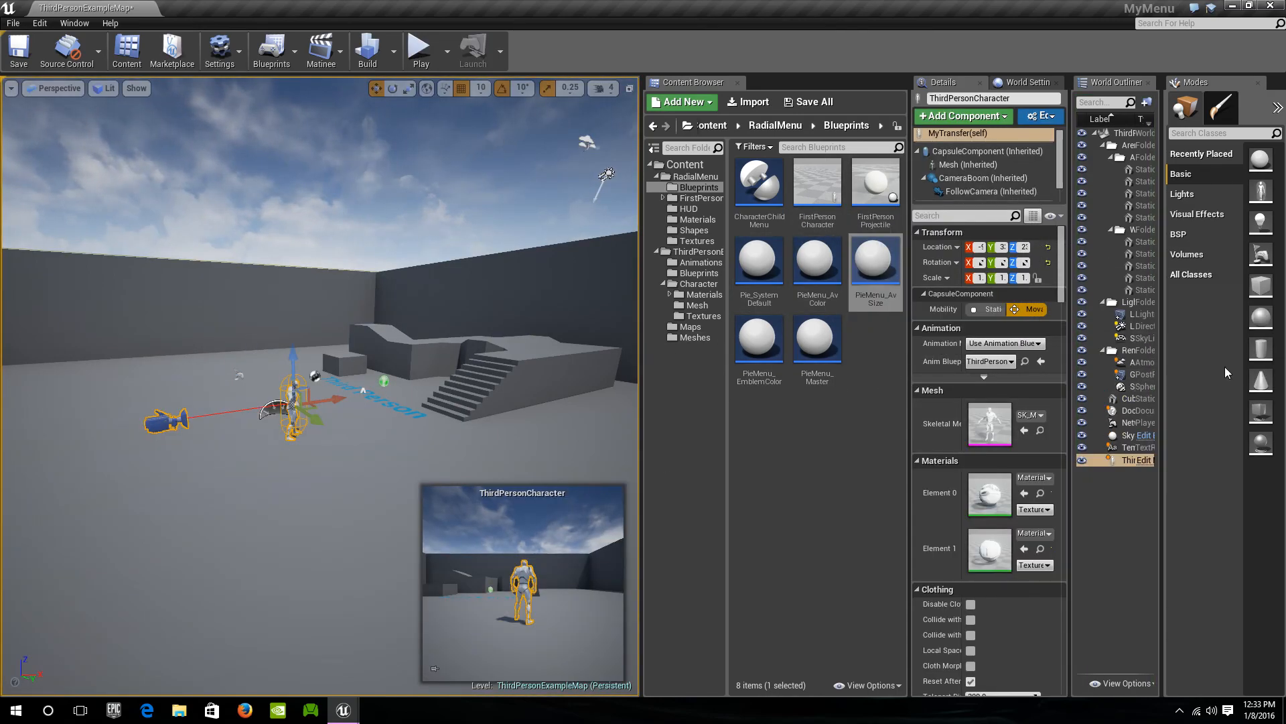
From the Construction Script of the MyTransfer blueprint, add a Float variable named OriginalSpeed
key(alt+Tab)
click(441, 328)
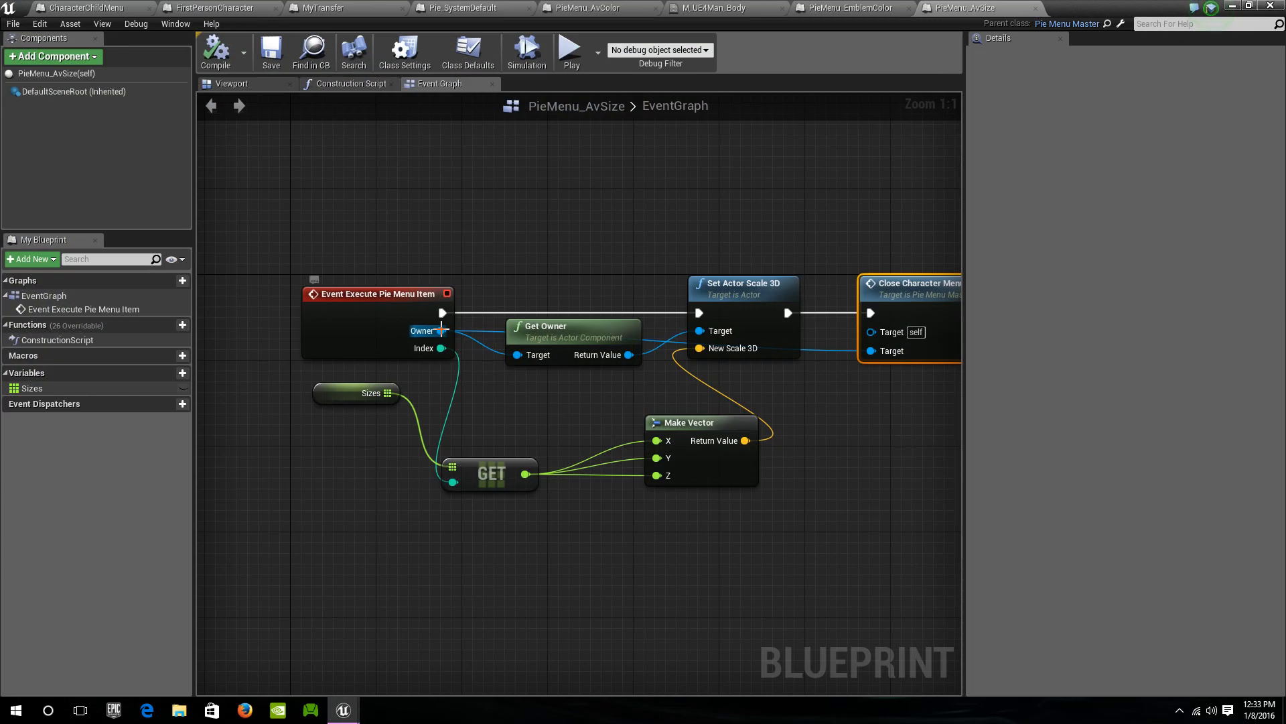
click(325, 8)
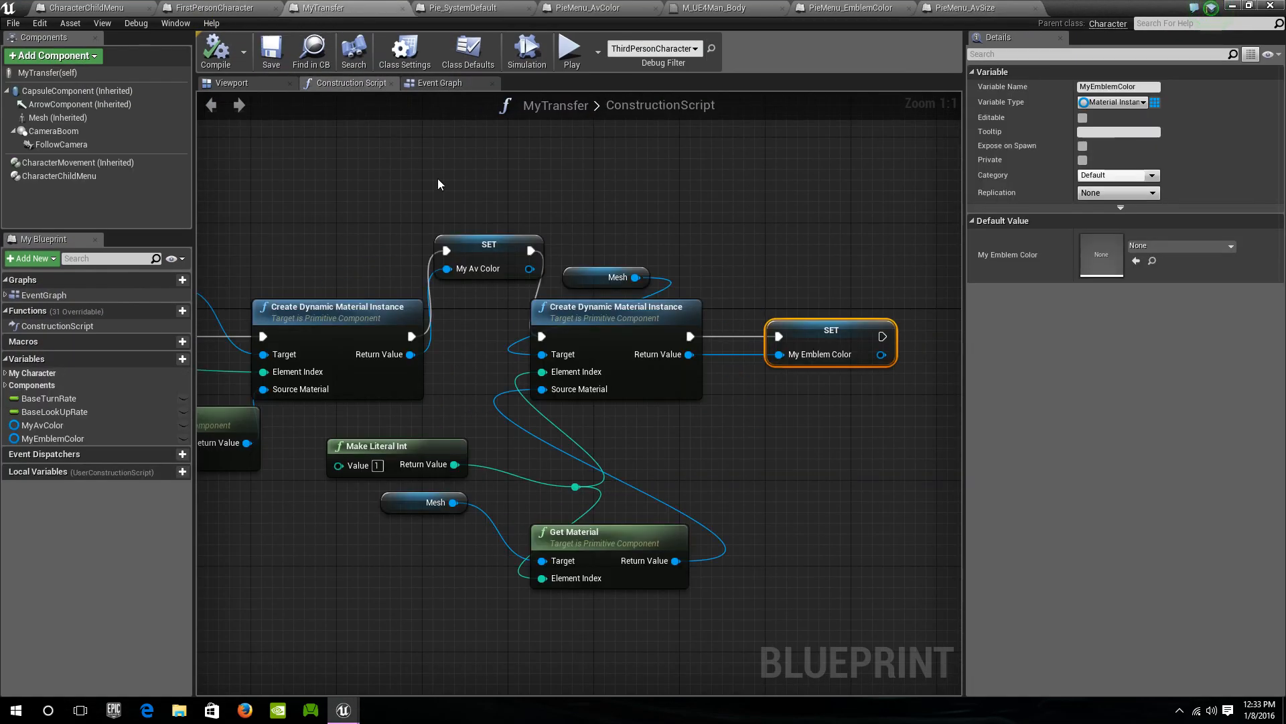
click(433, 83)
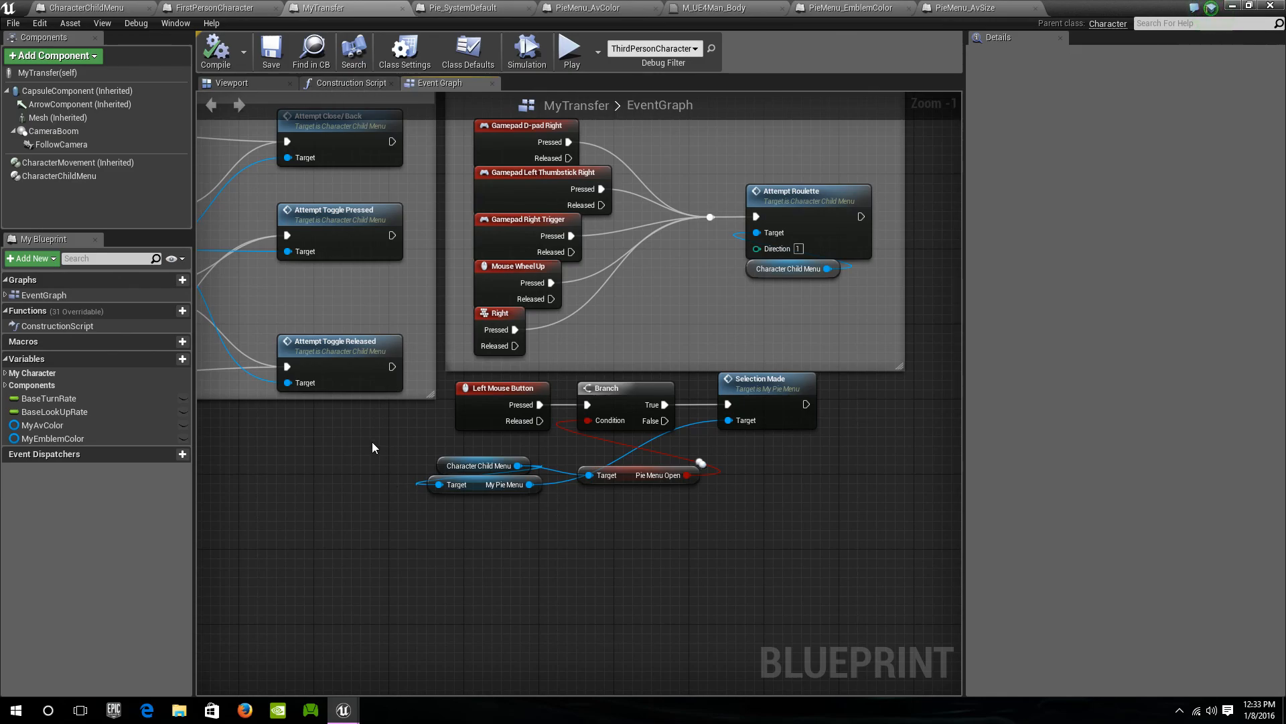
right_drag(656, 246, 560, 205)
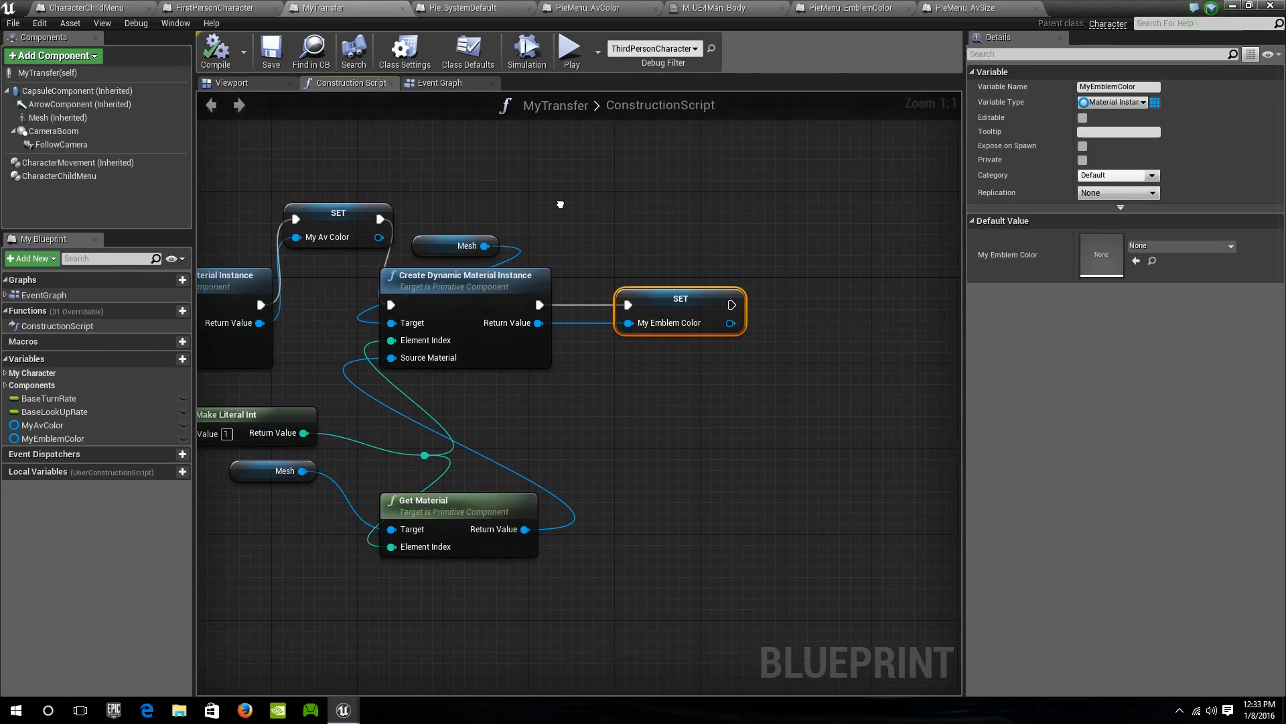
click(178, 362)
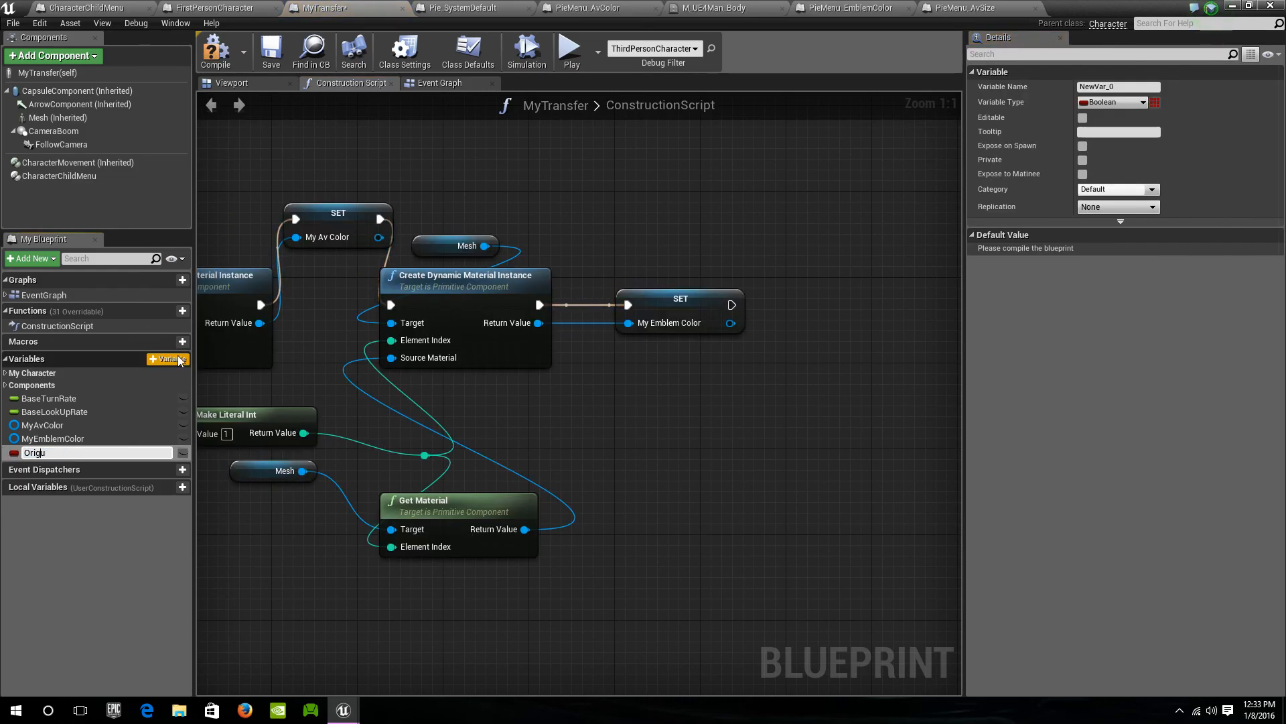
text(OriginalSpeed)
key(Return)
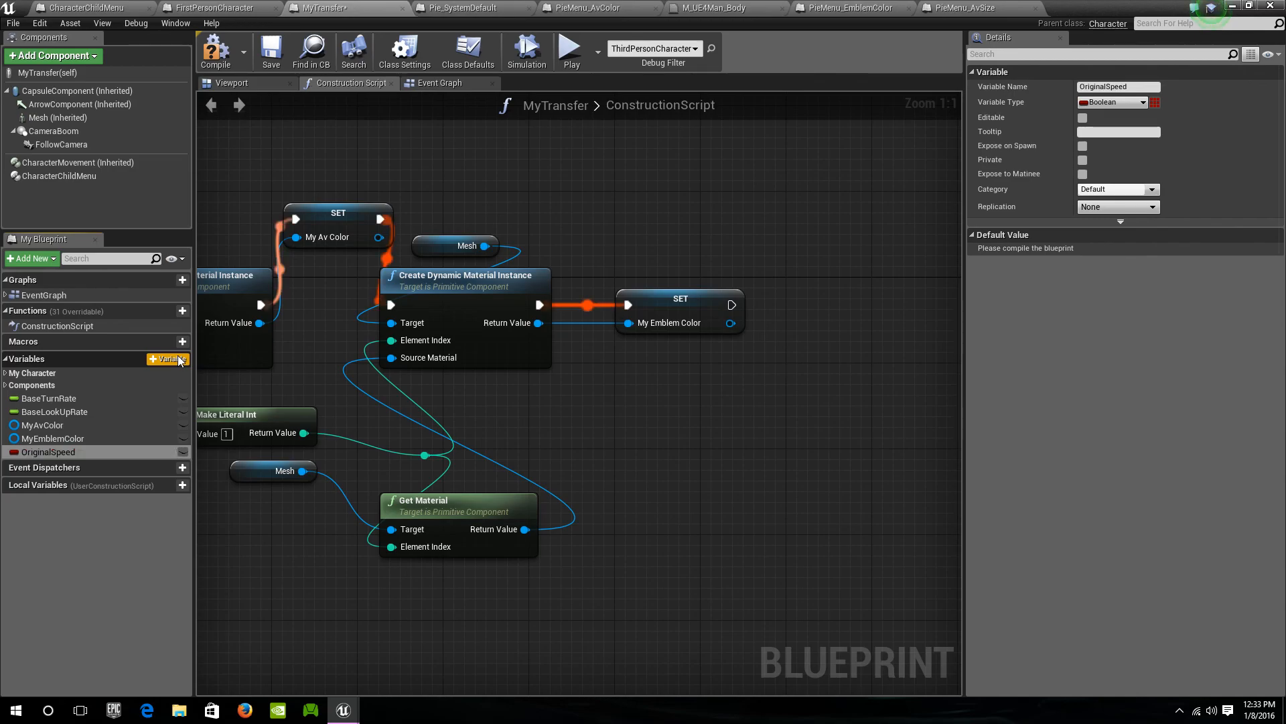
click(1091, 104)
click(1112, 179)
right_drag(910, 237, 723, 231)
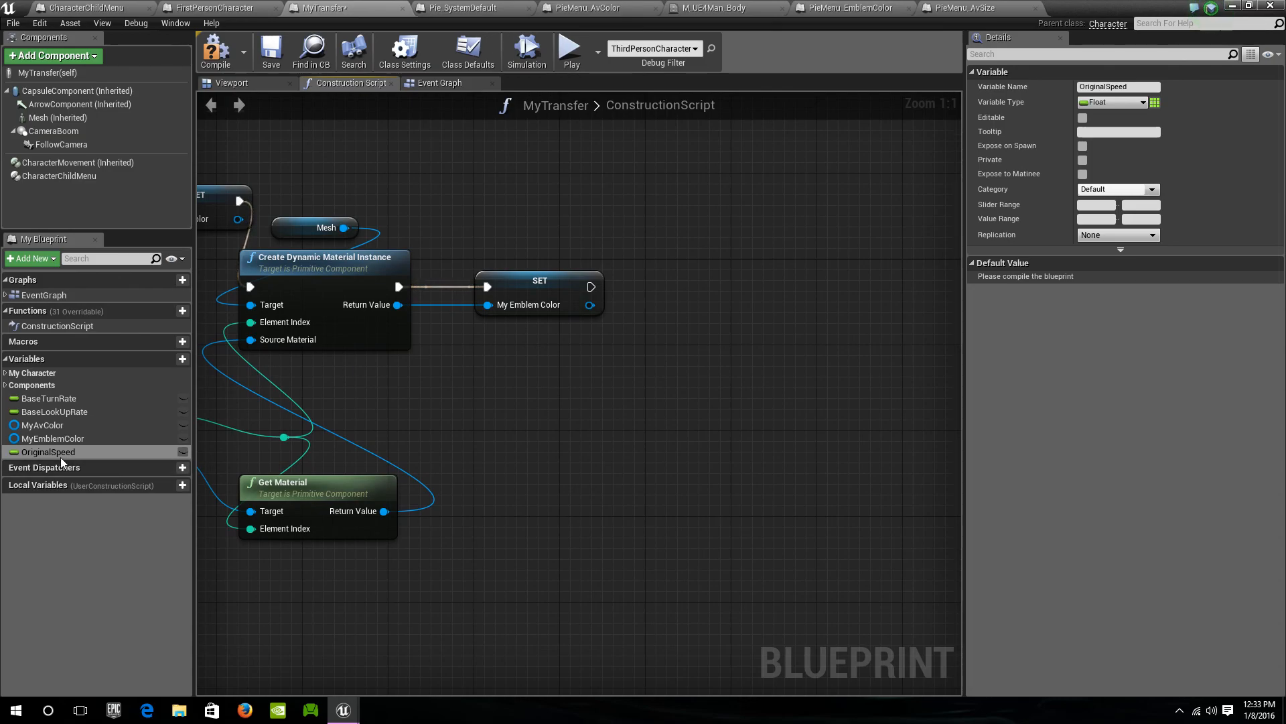
Add a Set node for OriginalSpeed to the Construction Script and wire its execution after Set My Emblem Color
drag(60, 457, 745, 367)
drag(694, 293, 591, 292)
click(714, 327)
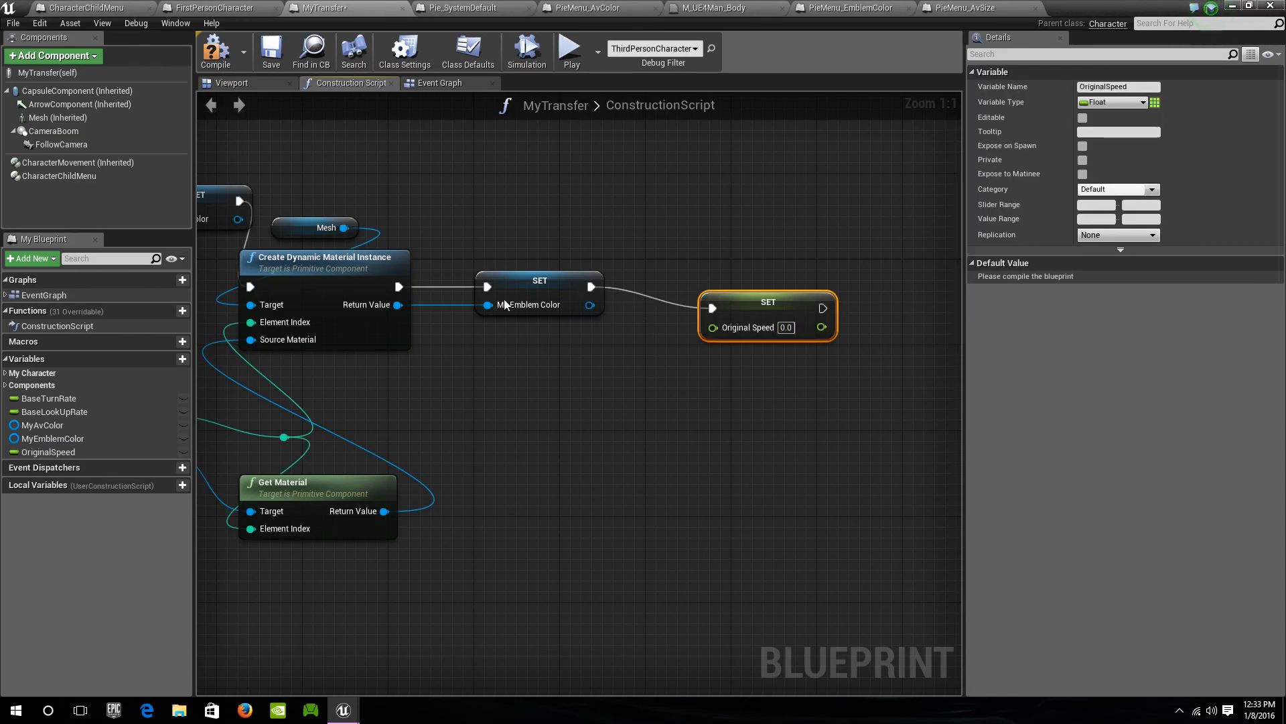
Get Max Walk Speed from the CharacterMovement component, wire it into the Original Speed input, and compile and save MyTransfer
drag(67, 163, 439, 371)
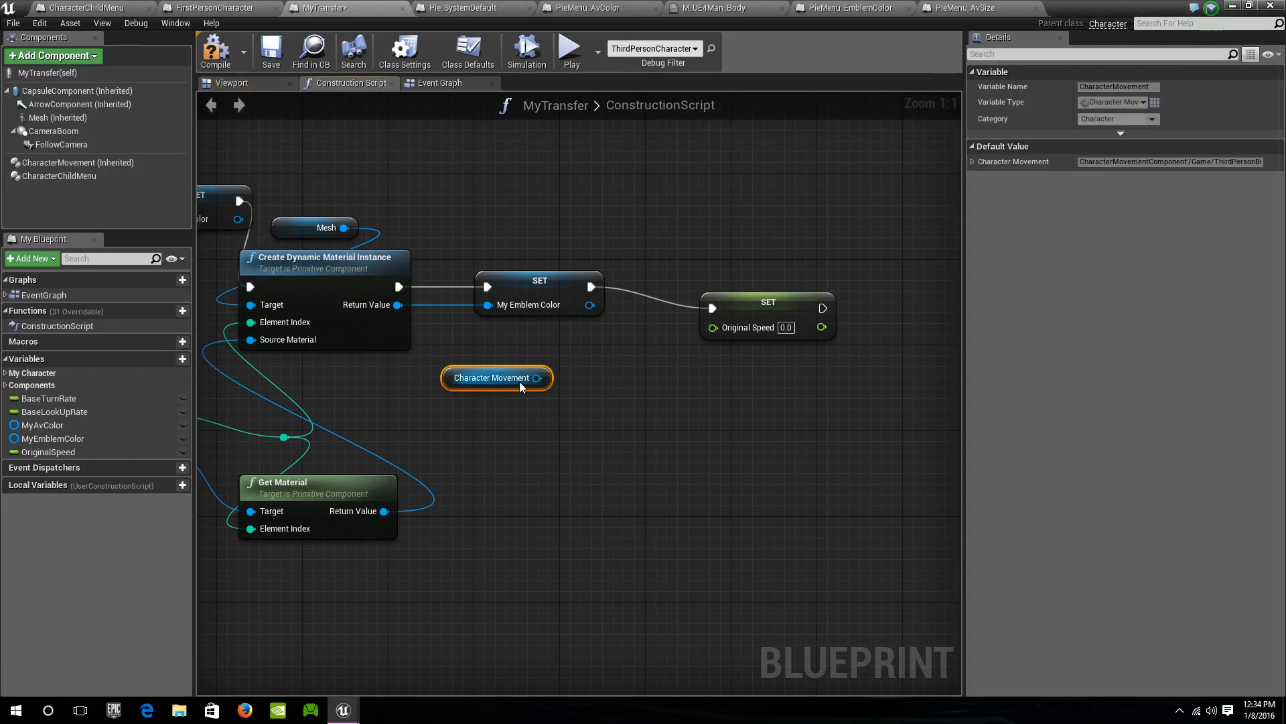
drag(538, 377, 601, 371)
text(ge)
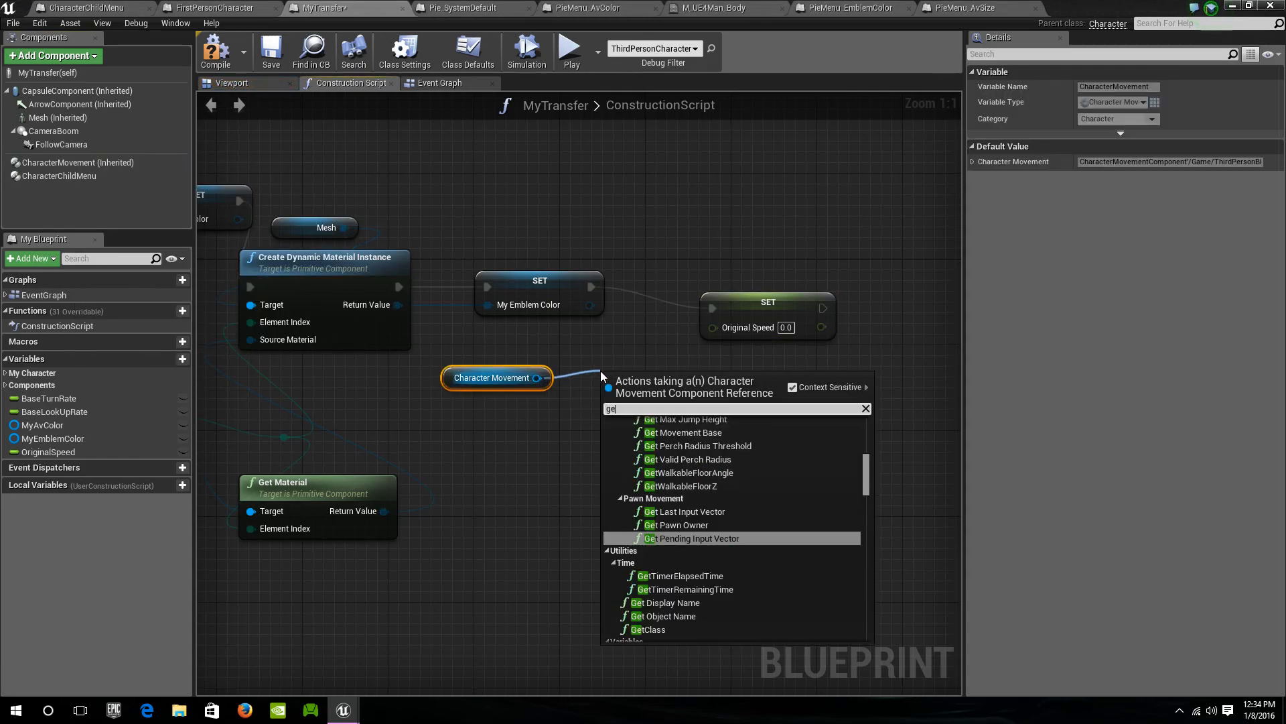
text(t max walk)
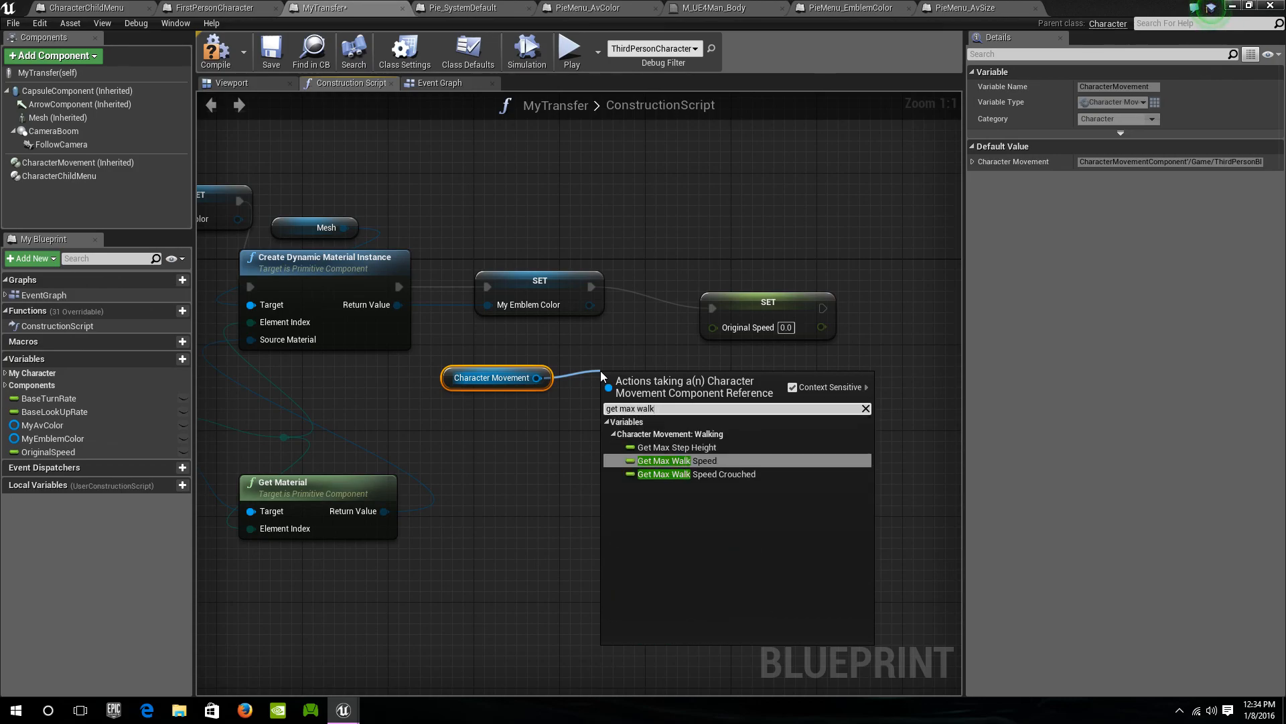
key(Return)
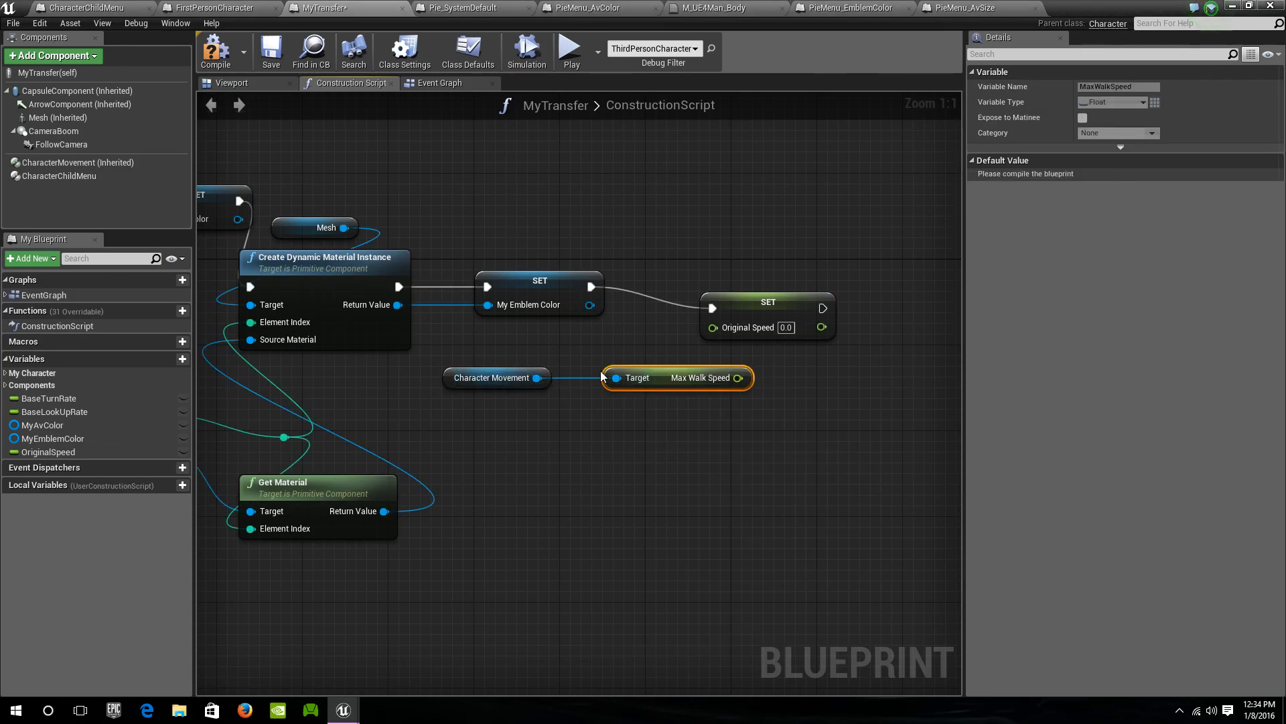
drag(737, 378, 715, 329)
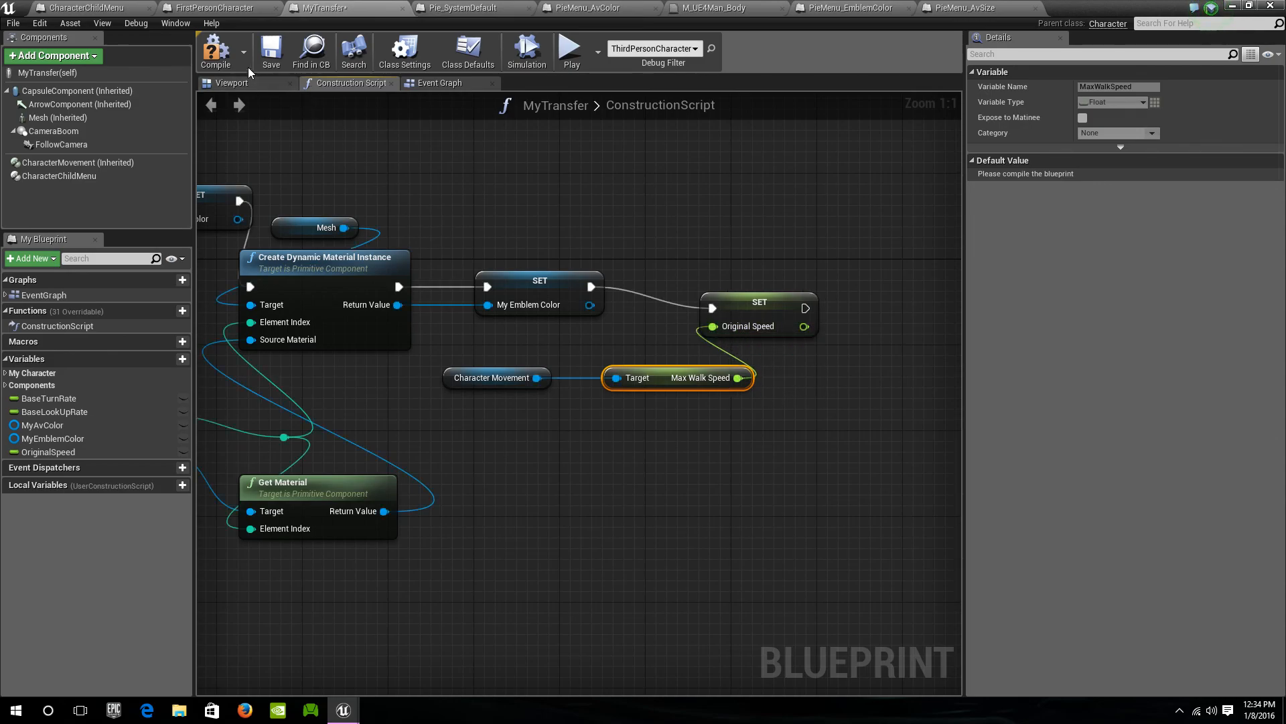
click(215, 53)
click(275, 52)
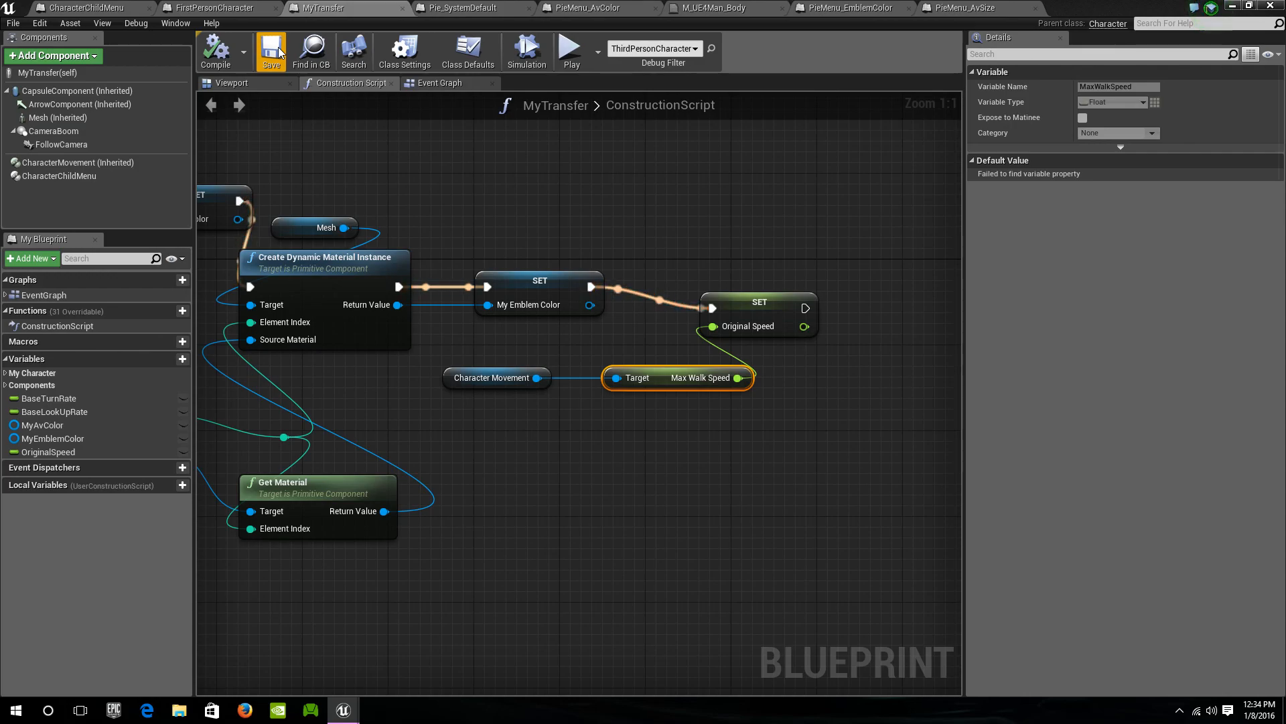
In PieMenu_AvSize, add a pure Cast To MyTransfer from Get Owner's Return Value and make room before Close Character Menu
click(950, 12)
right_drag(852, 201, 596, 194)
drag(392, 348, 585, 453)
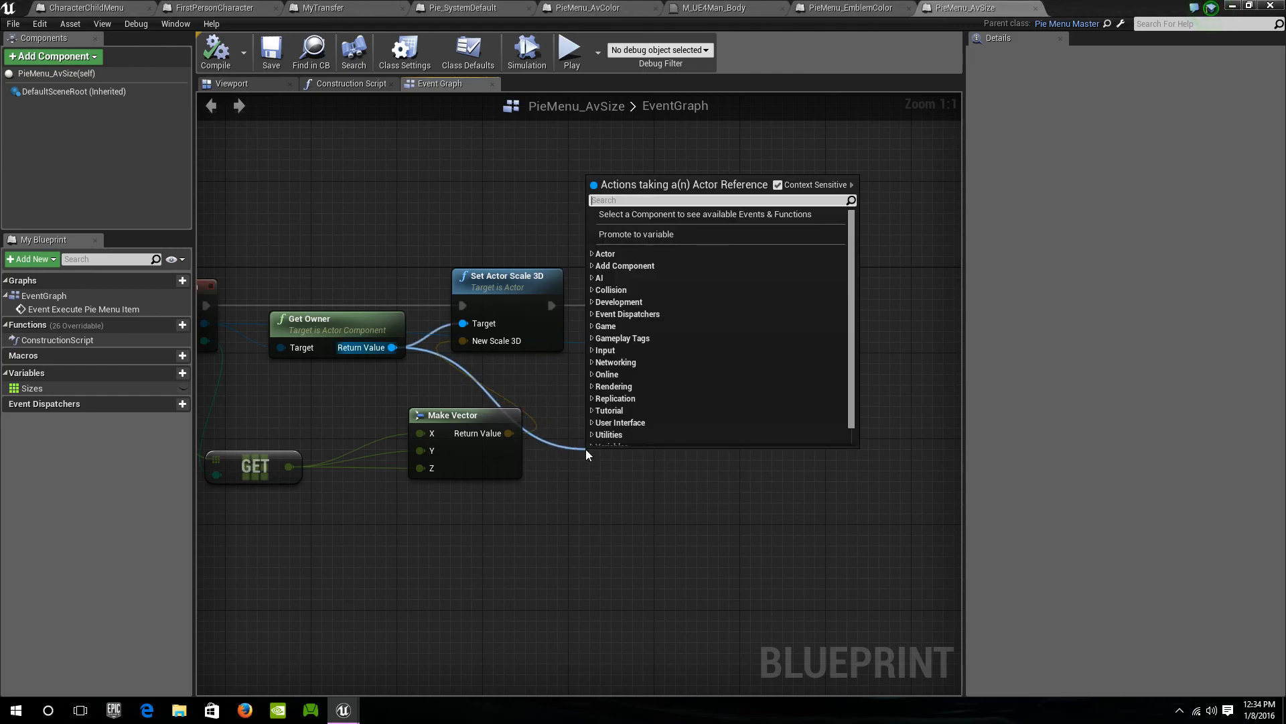
text(cast t)
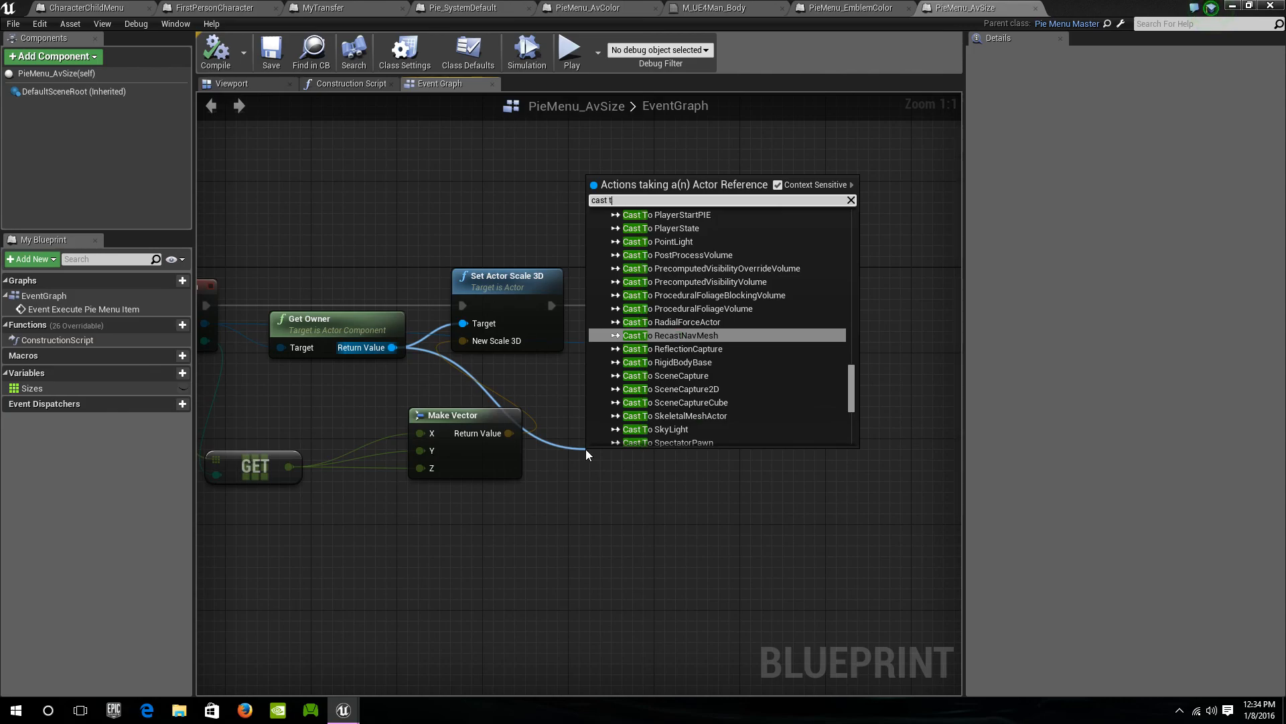
text(o my)
key(Return)
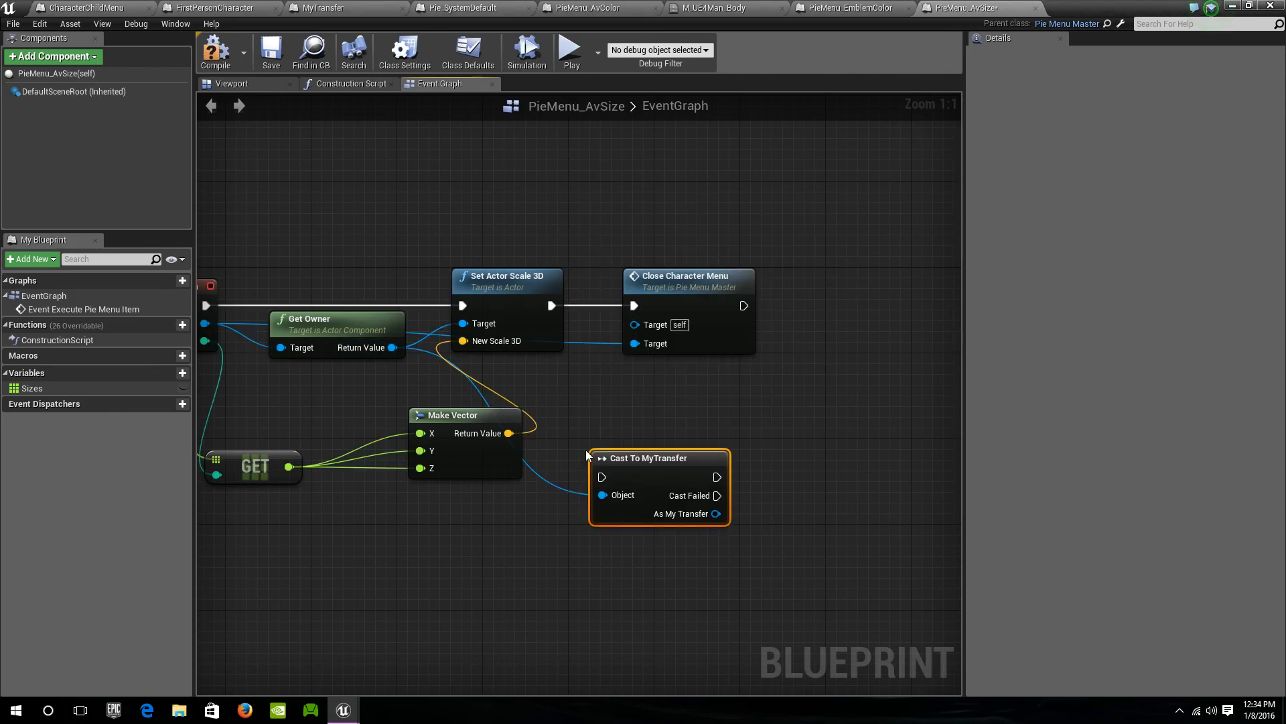
right_click(646, 457)
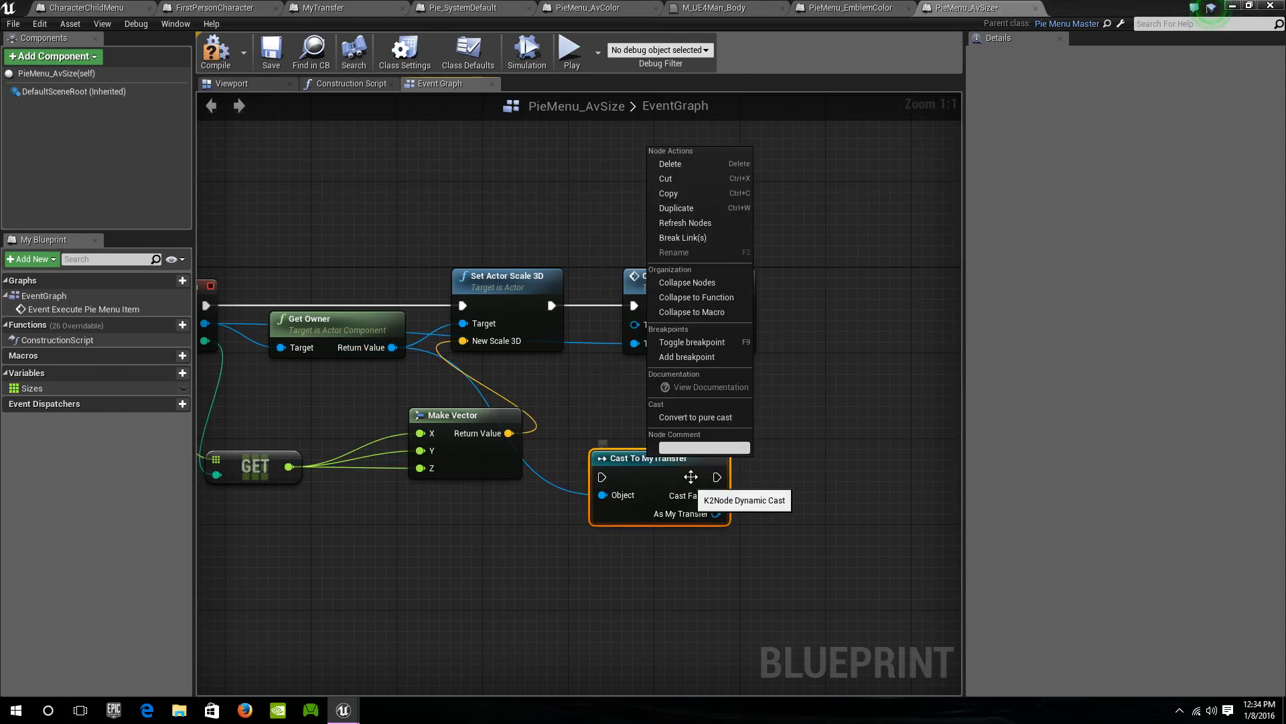
click(690, 416)
drag(721, 279, 936, 279)
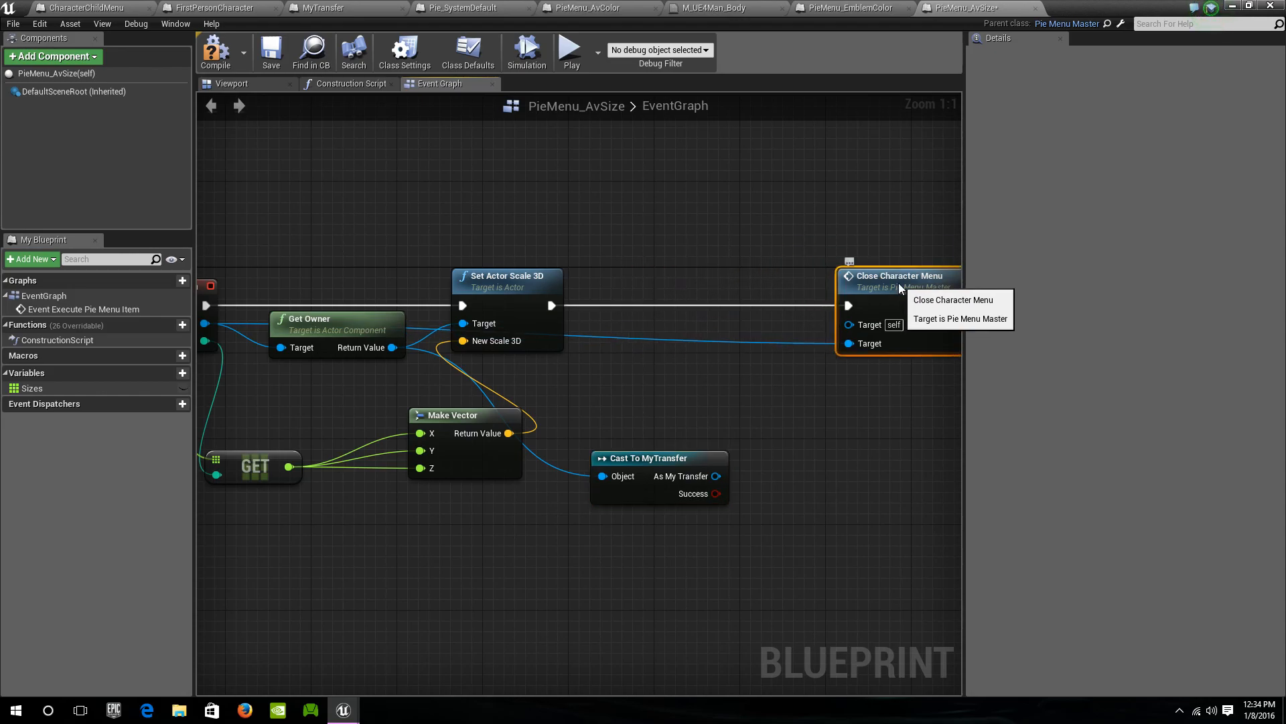
Get Original Speed from the cast's As My Transfer output and place the node just above the cast
drag(716, 475, 635, 360)
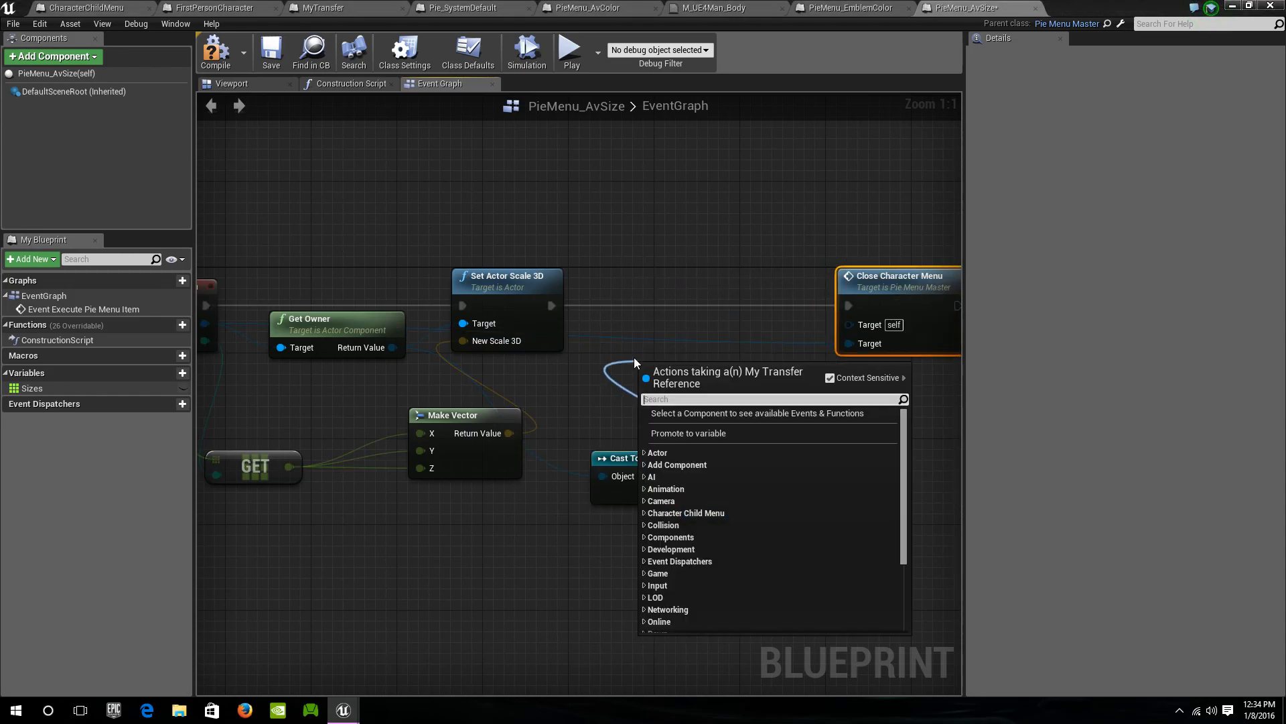
text(origi)
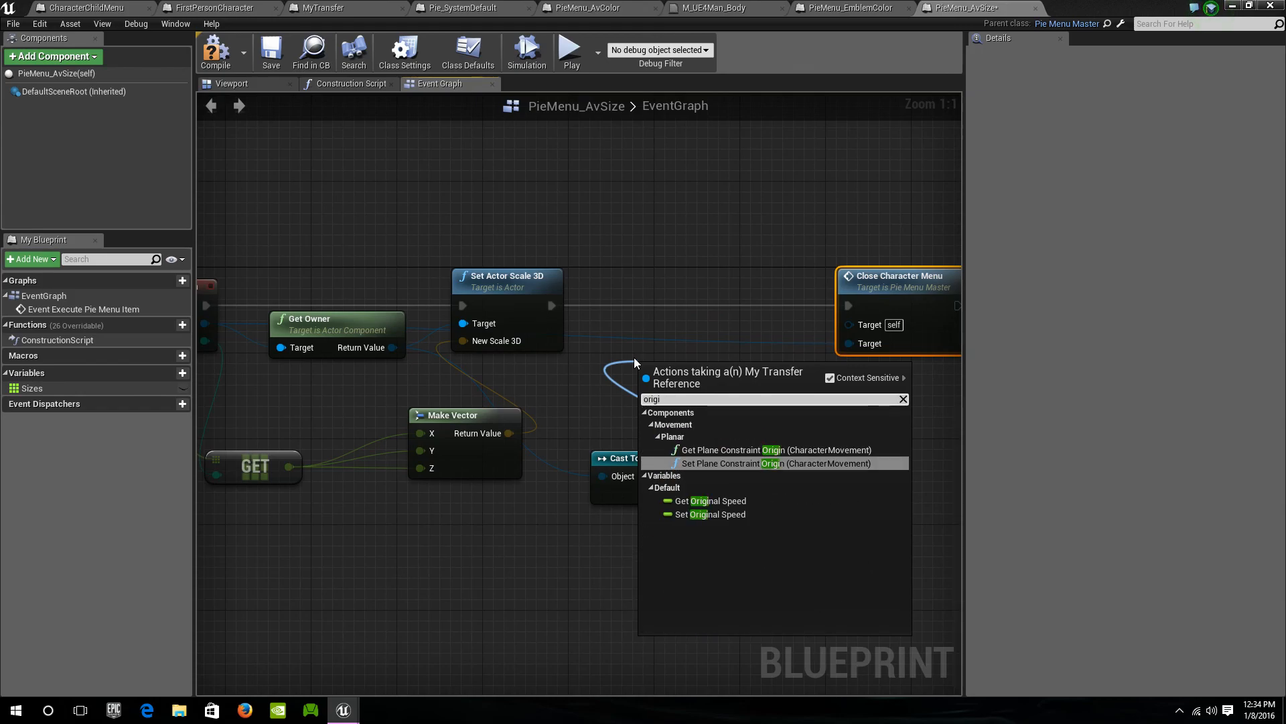
key(Down)
key(Down)
key(Down)
key(Return)
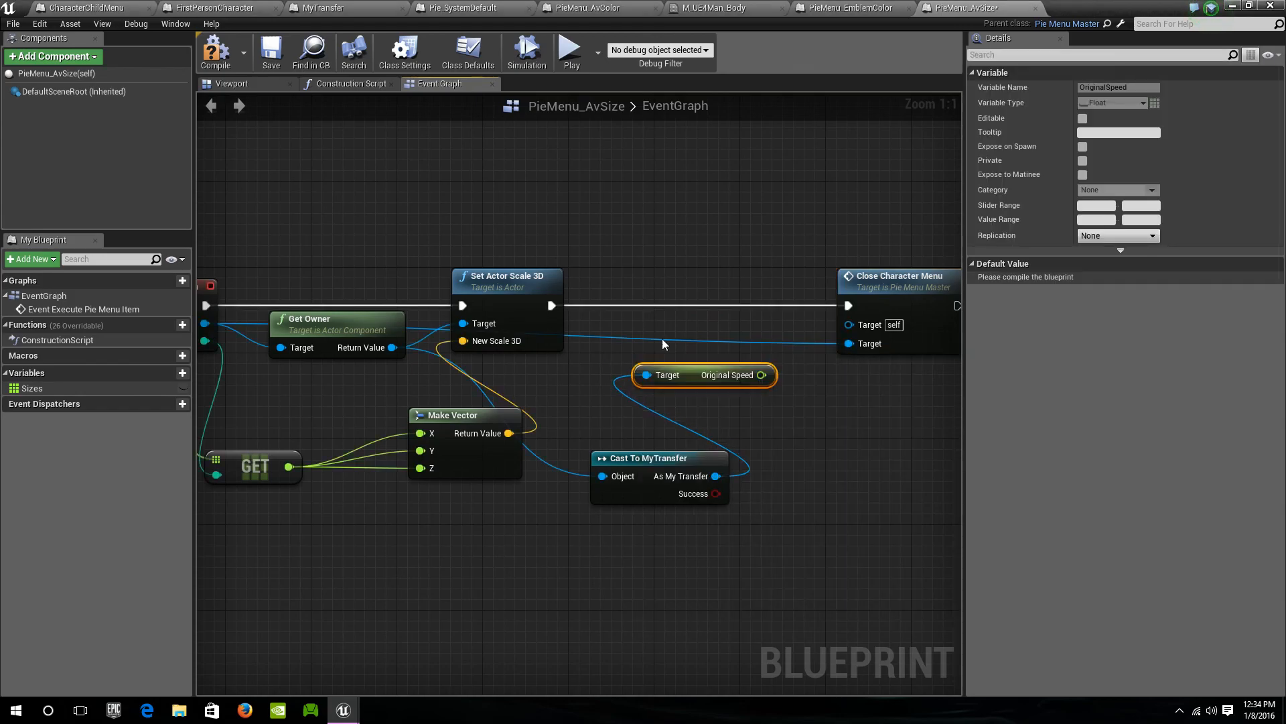
drag(690, 375, 635, 437)
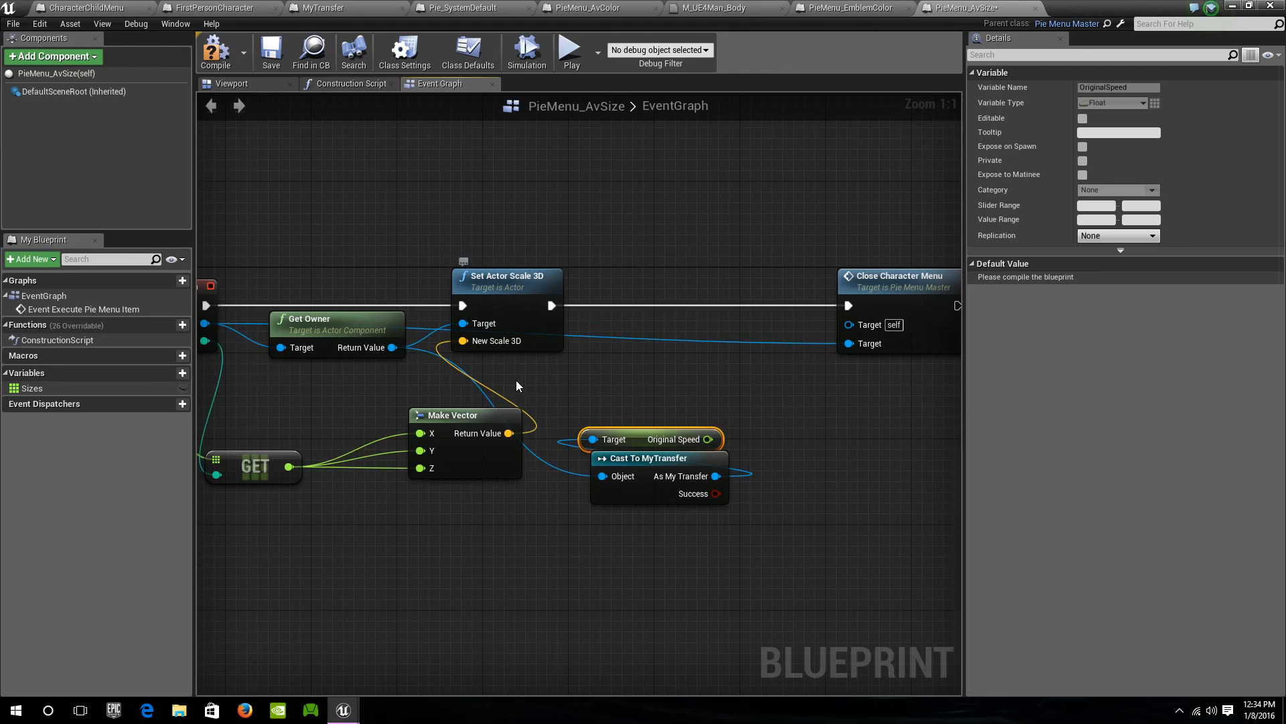
Try to set the max walk speed through a Get Movement Component node fed by the cast's As My Transfer output
drag(715, 476, 575, 388)
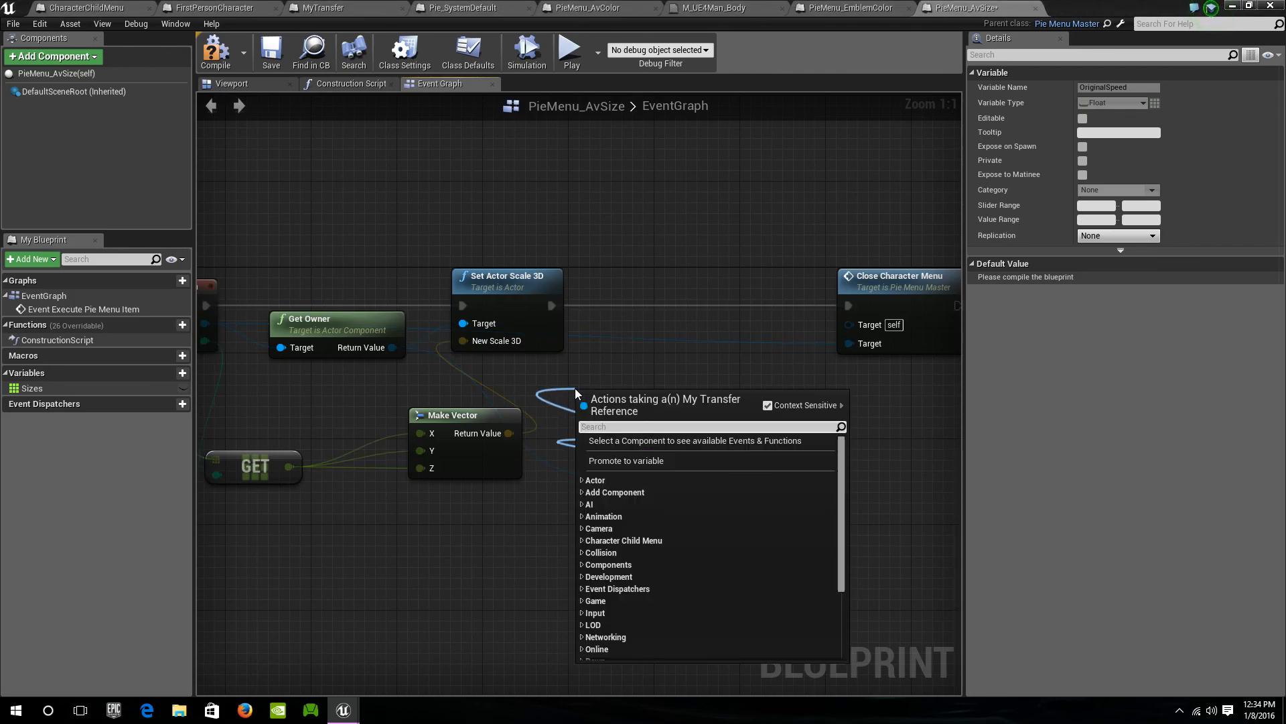
text(movement)
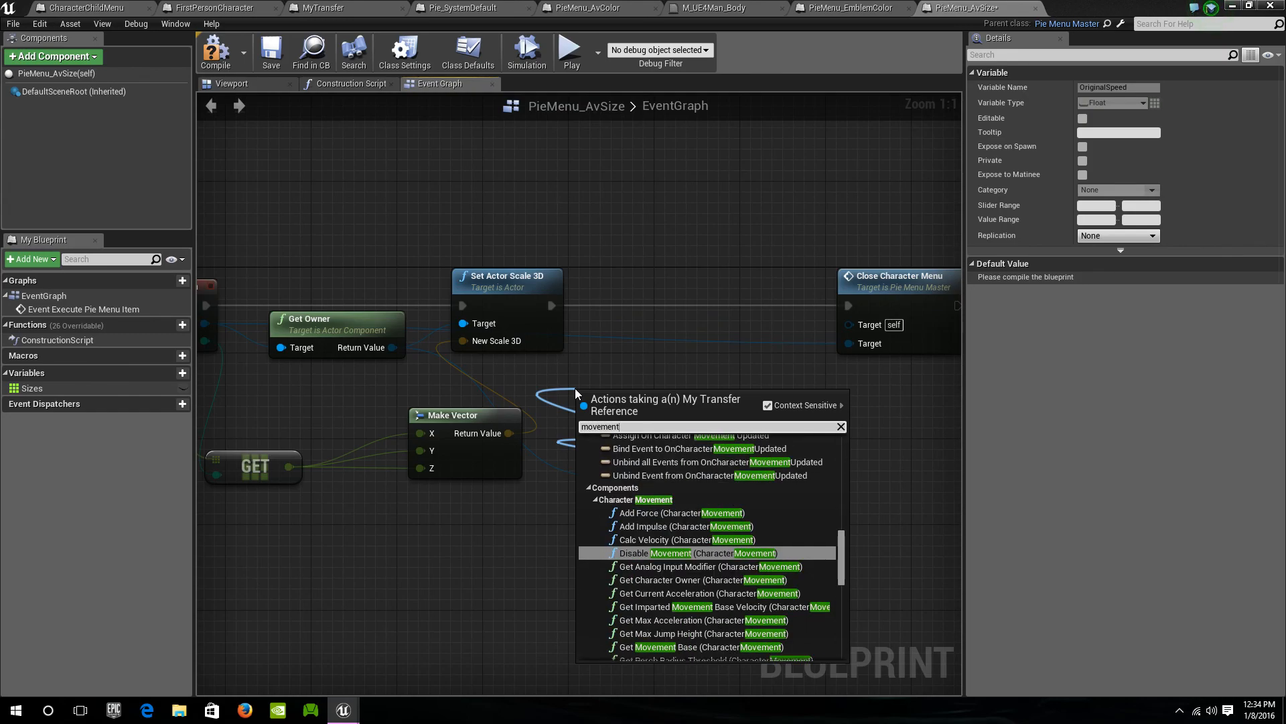
text( component)
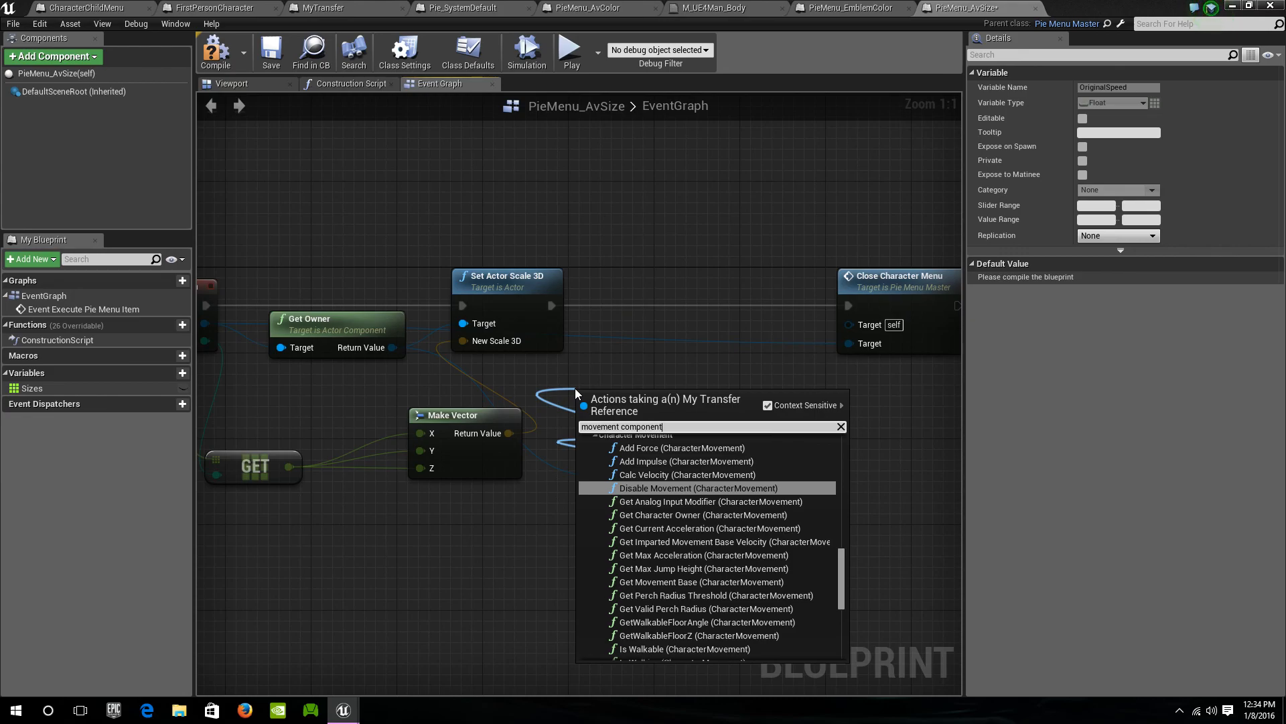
text(get)
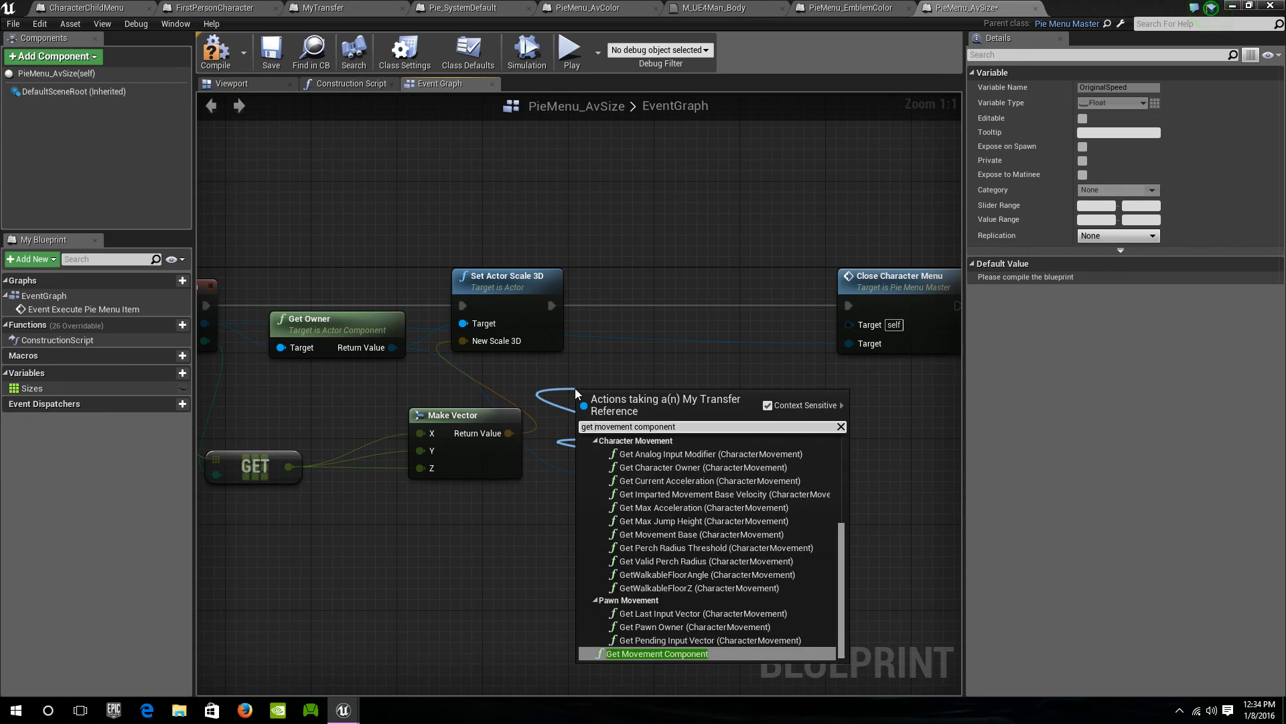
key(Return)
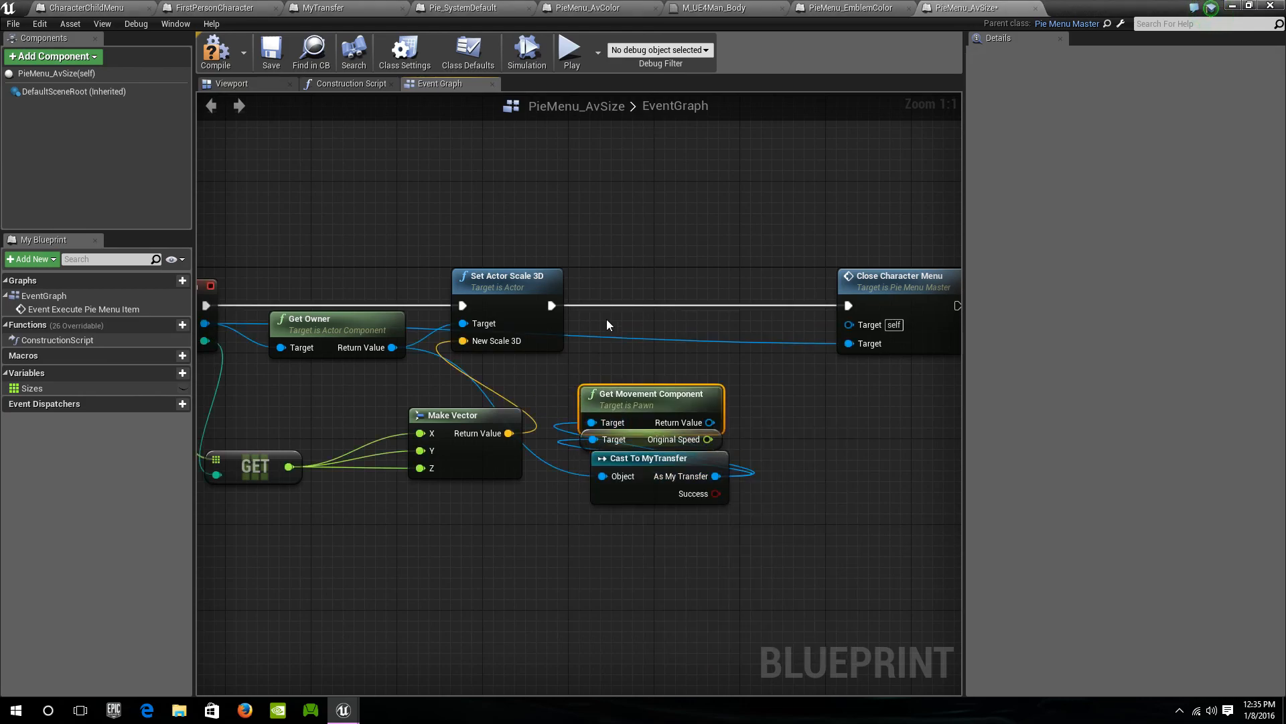
drag(627, 393, 607, 384)
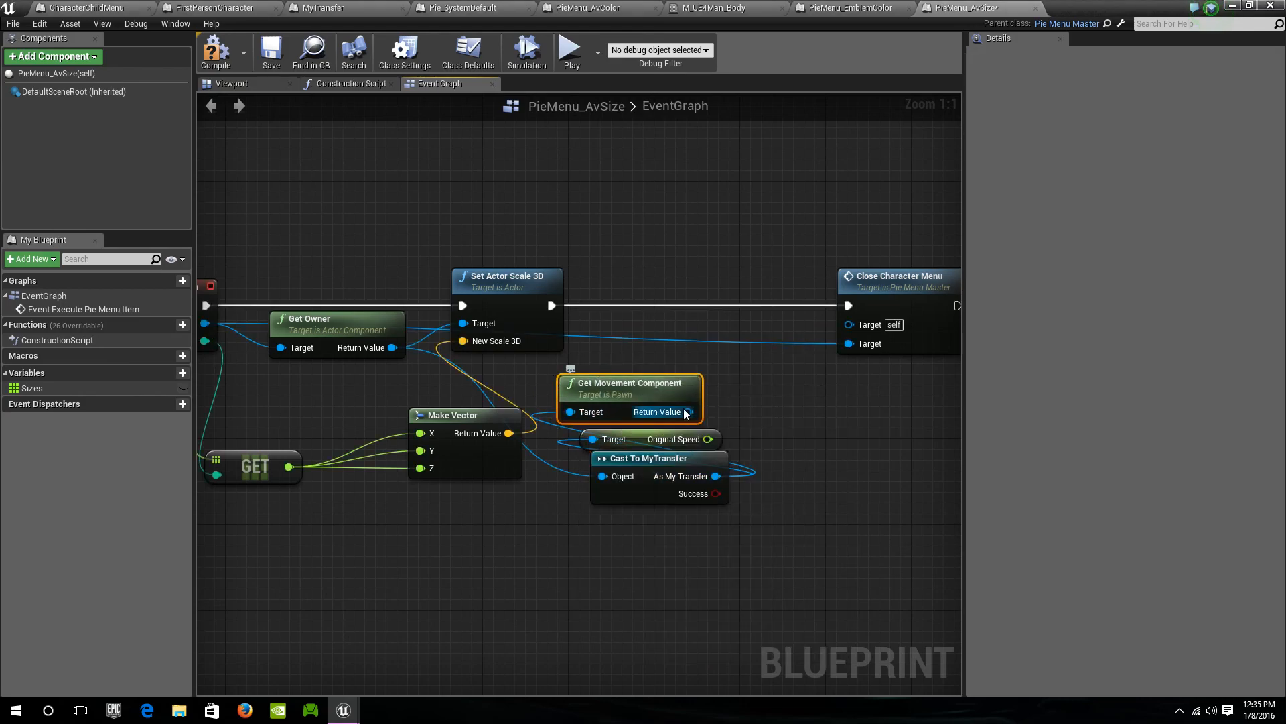
drag(688, 413, 654, 336)
text(set max w)
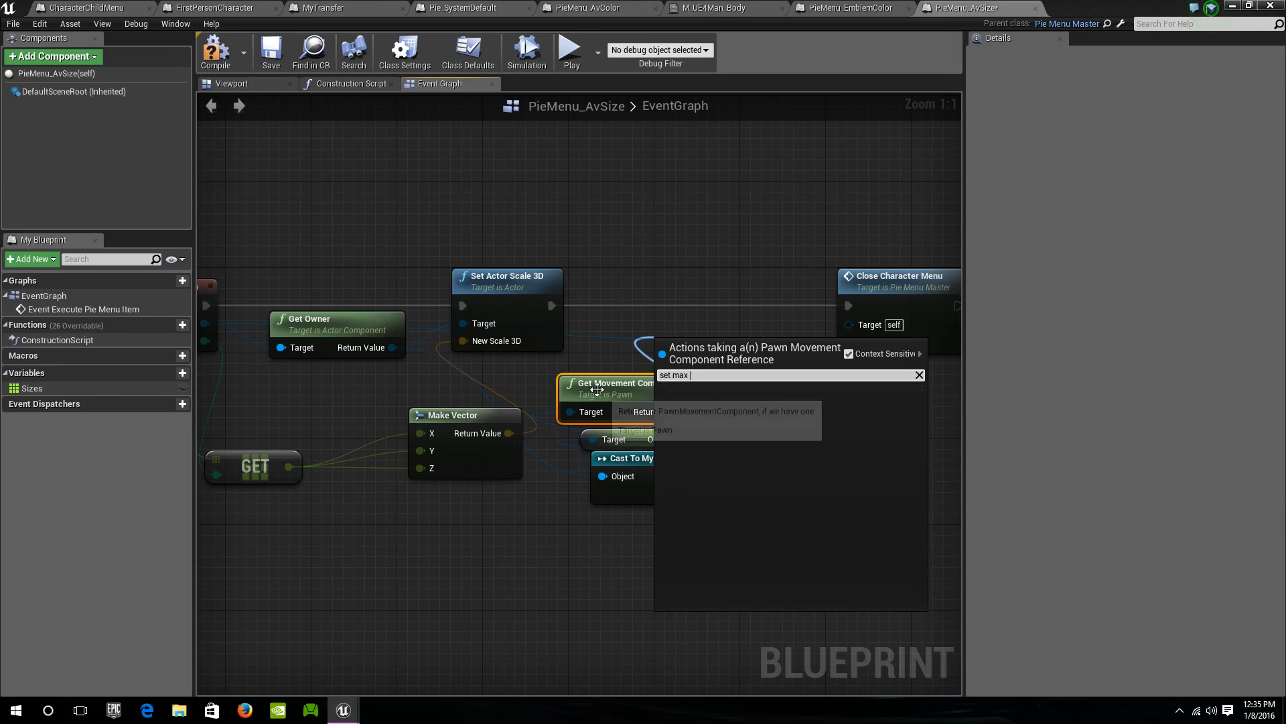
key(Escape)
Check how MyTransfer's Construction Script reads Max Walk Speed, and delete the Get Movement Component node in PieMenu_AvSize
click(224, 8)
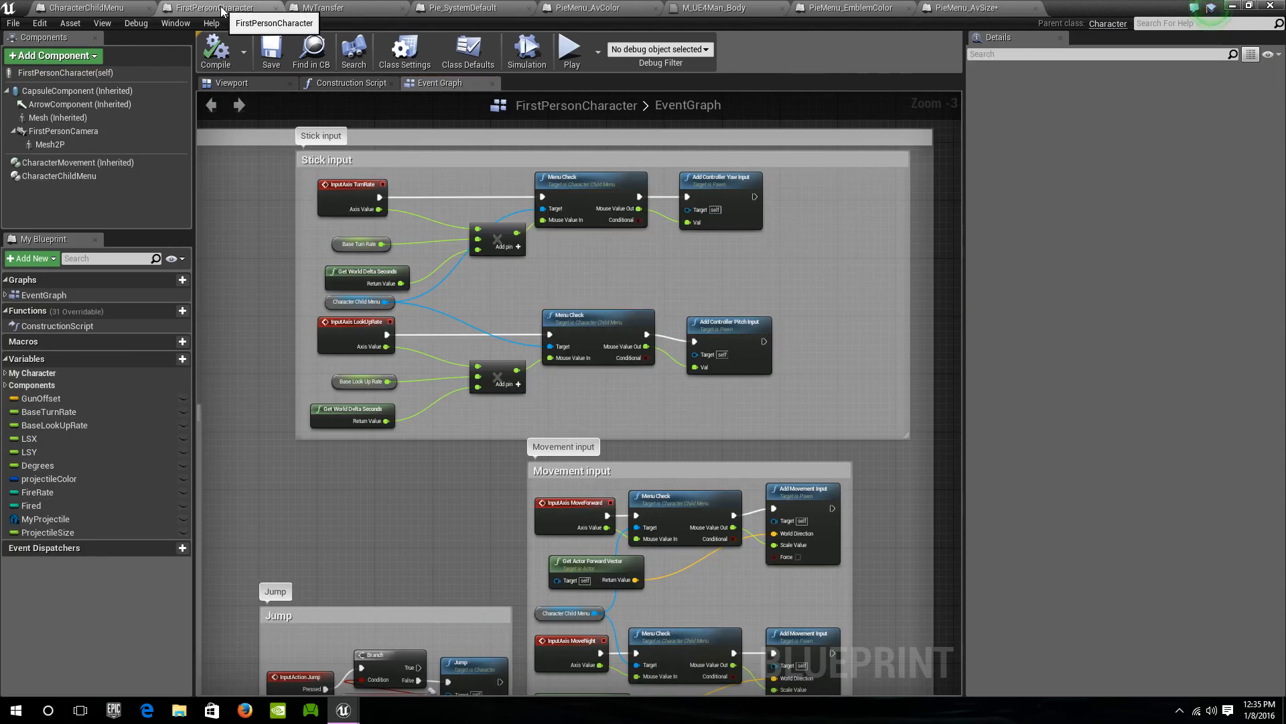
click(322, 6)
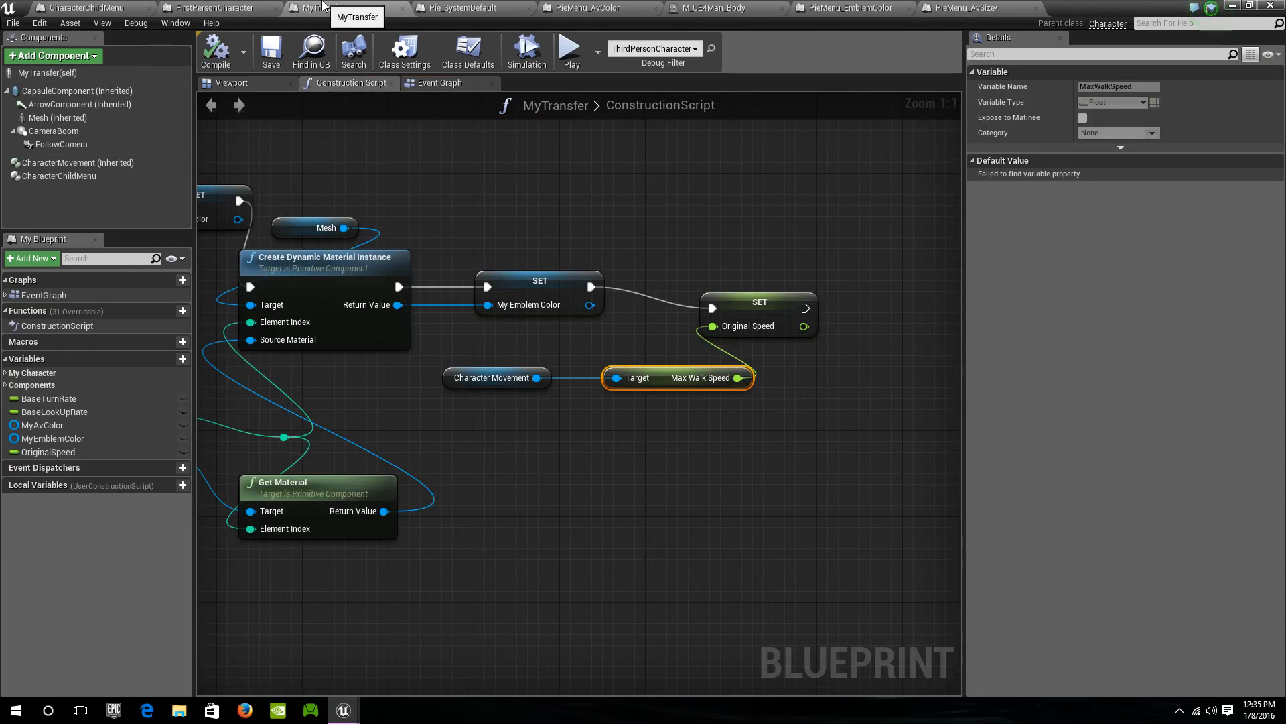
click(945, 10)
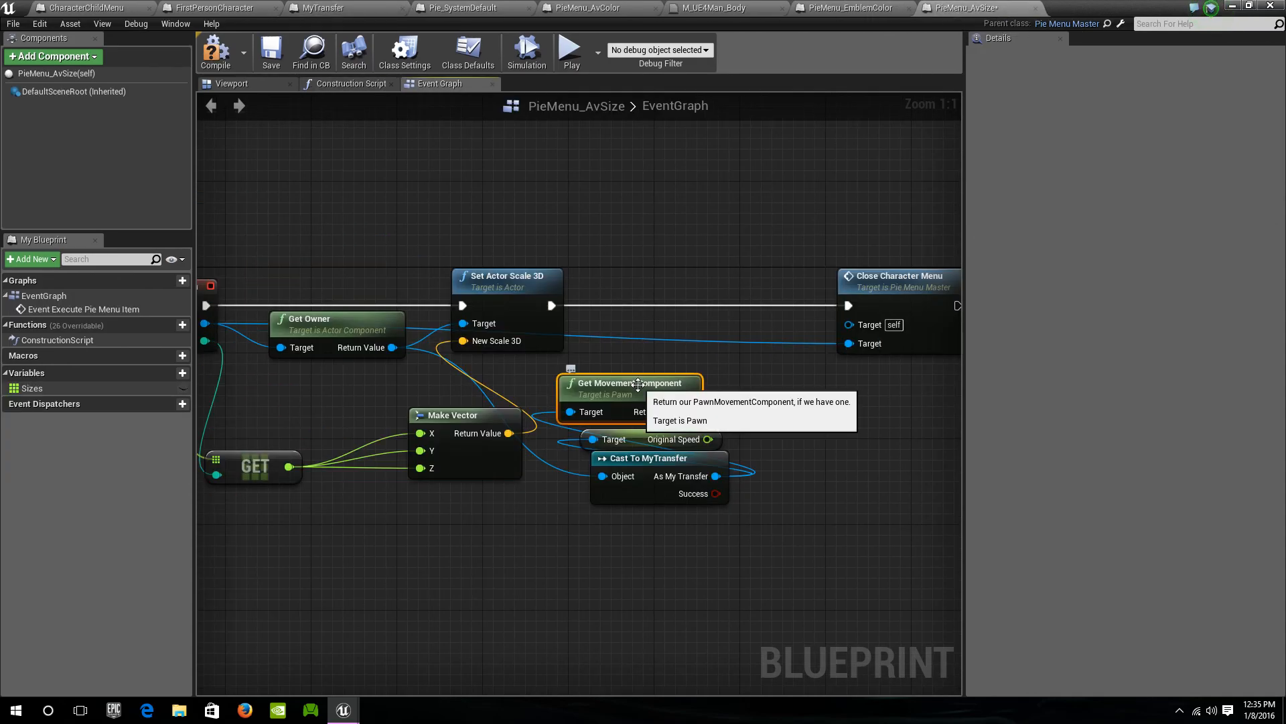
key(Delete)
Add a Get Character Movement node from the cast's As My Transfer output
drag(716, 475, 669, 389)
text(characte)
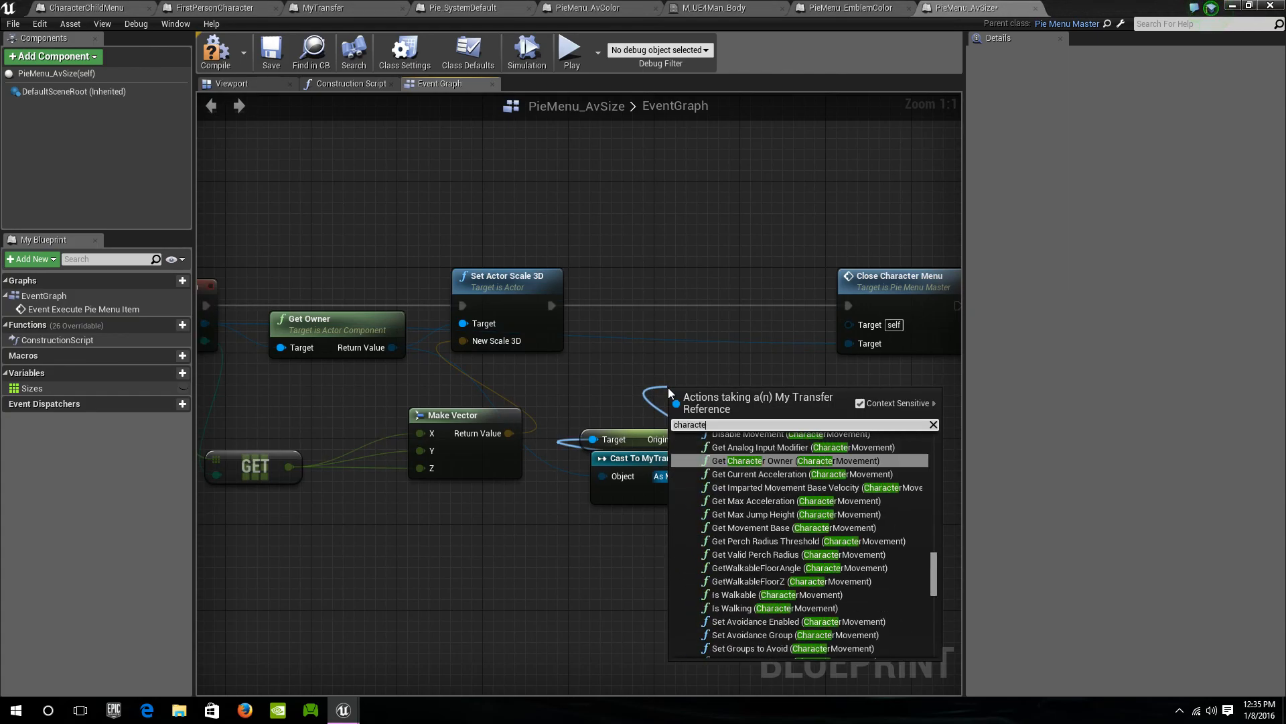
text(r move)
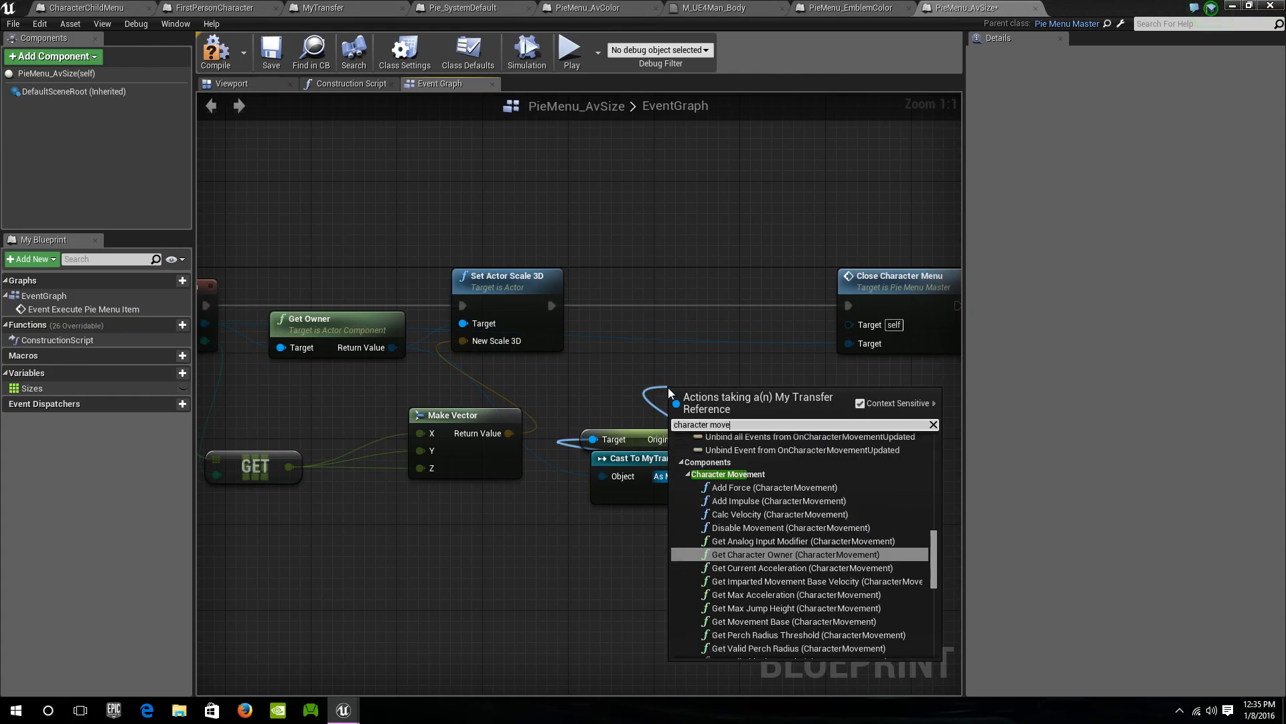
text(ment)
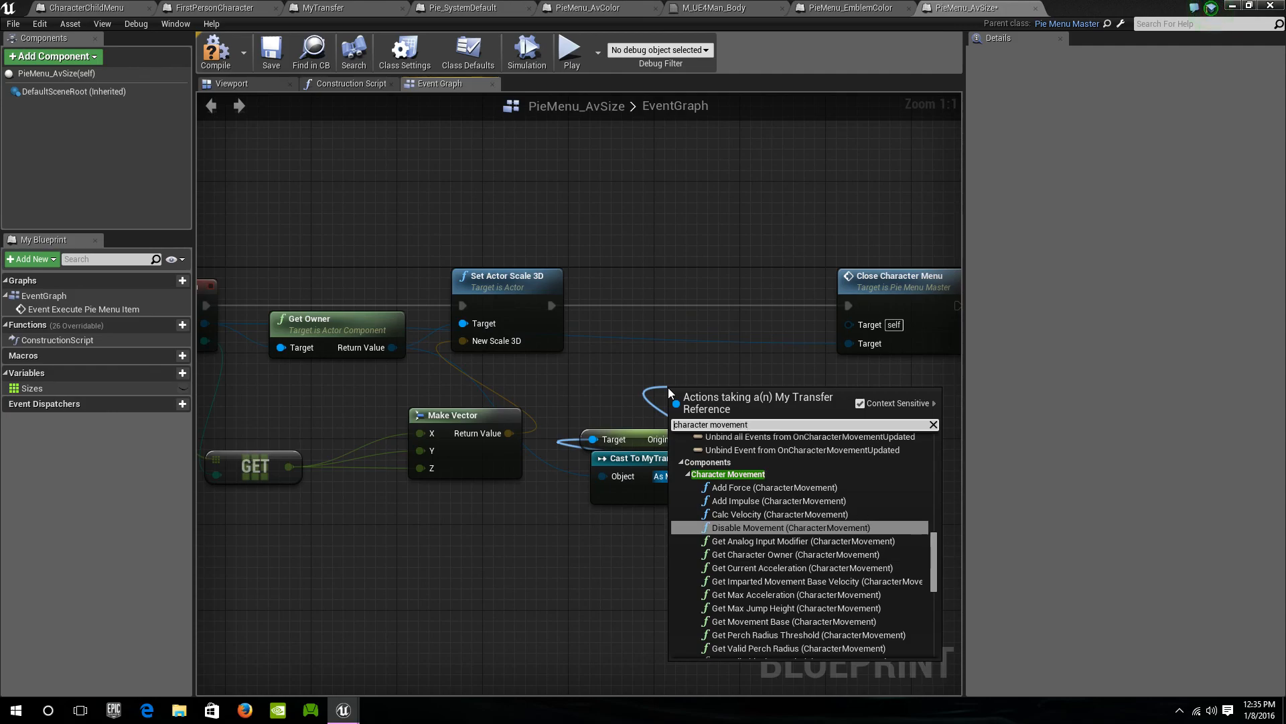
key(Home)
text(get)
key(Return)
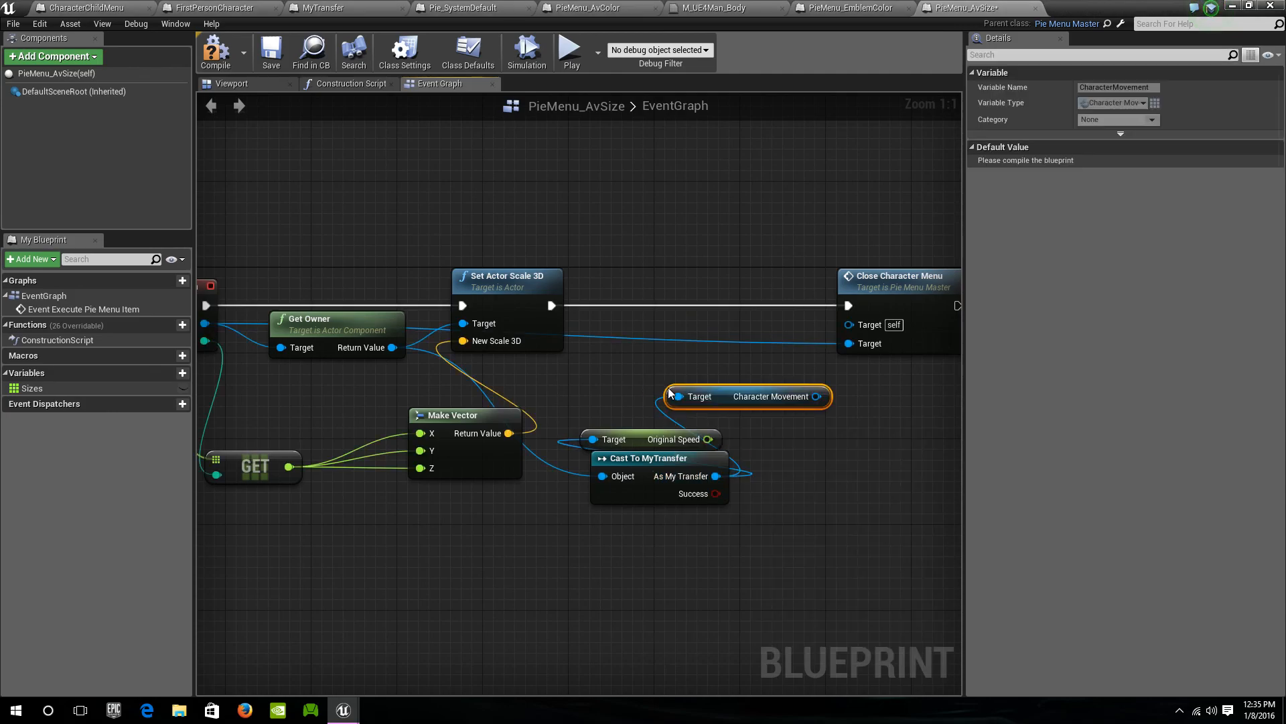
Add Set Max Walk Speed from Character Movement and wire it between Set Actor Scale 3D and Close Character Menu
drag(813, 399, 634, 319)
text(s)
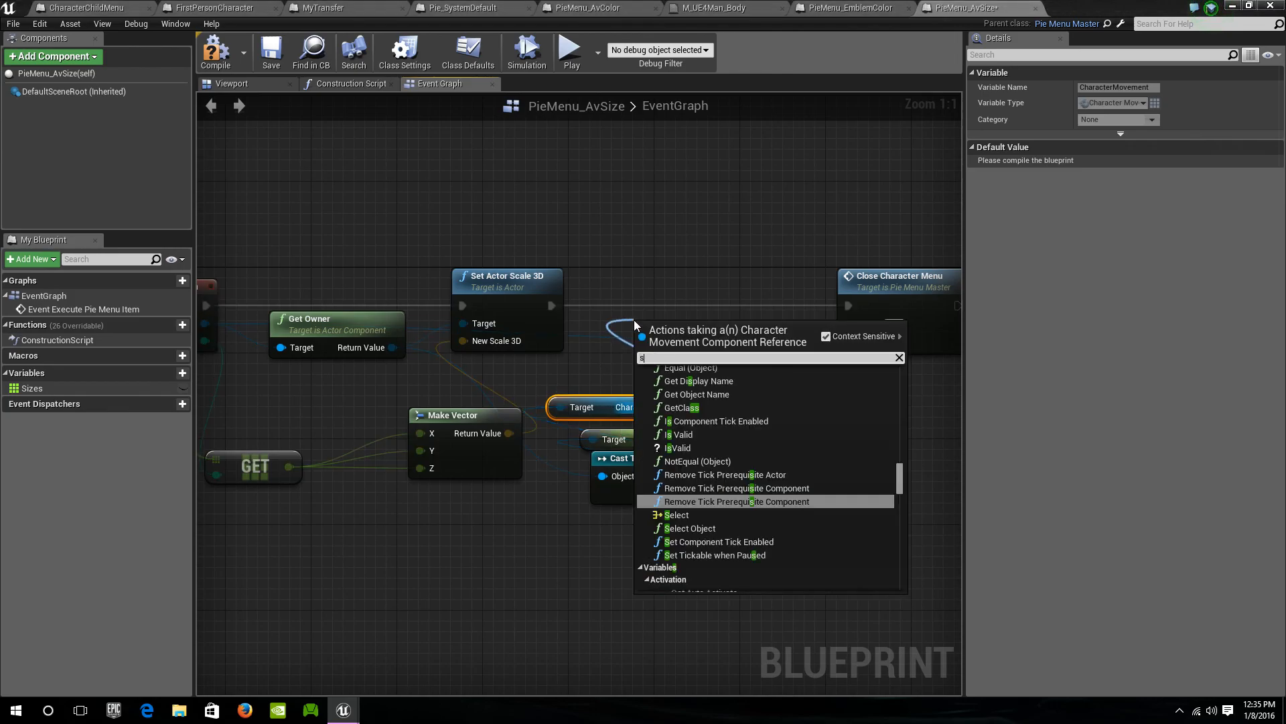
text(et maX WALK)
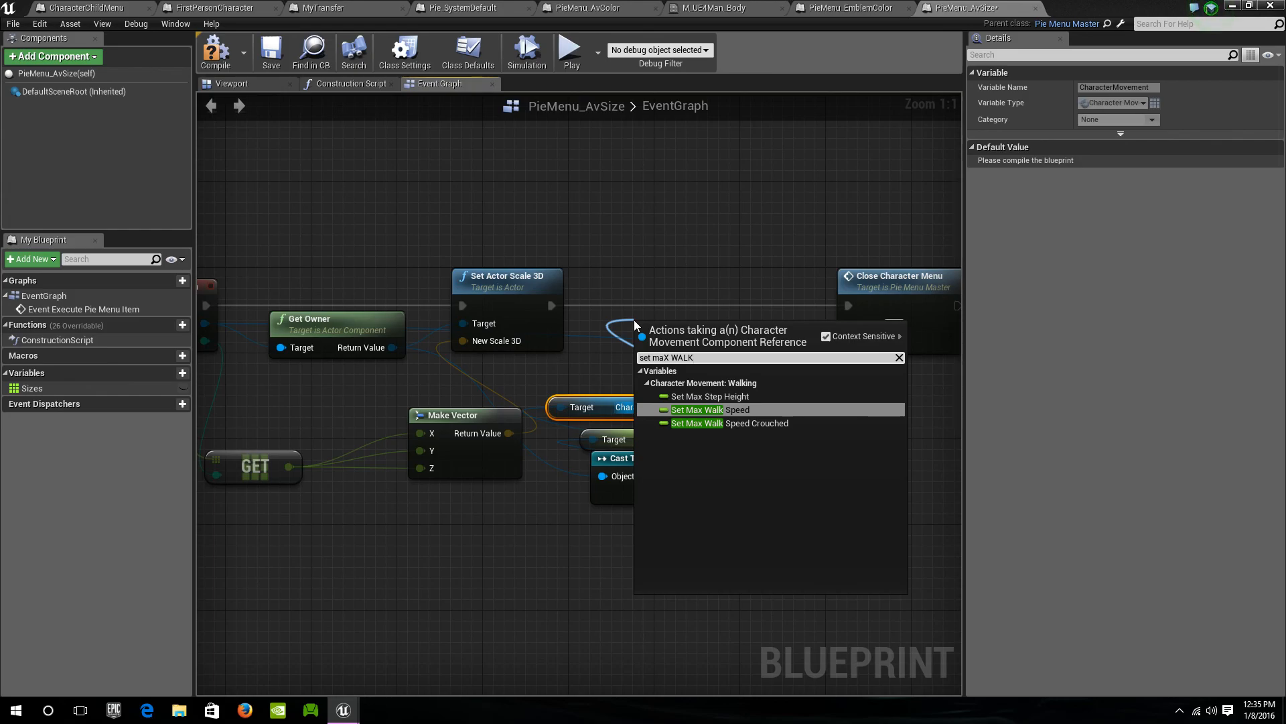
key(Return)
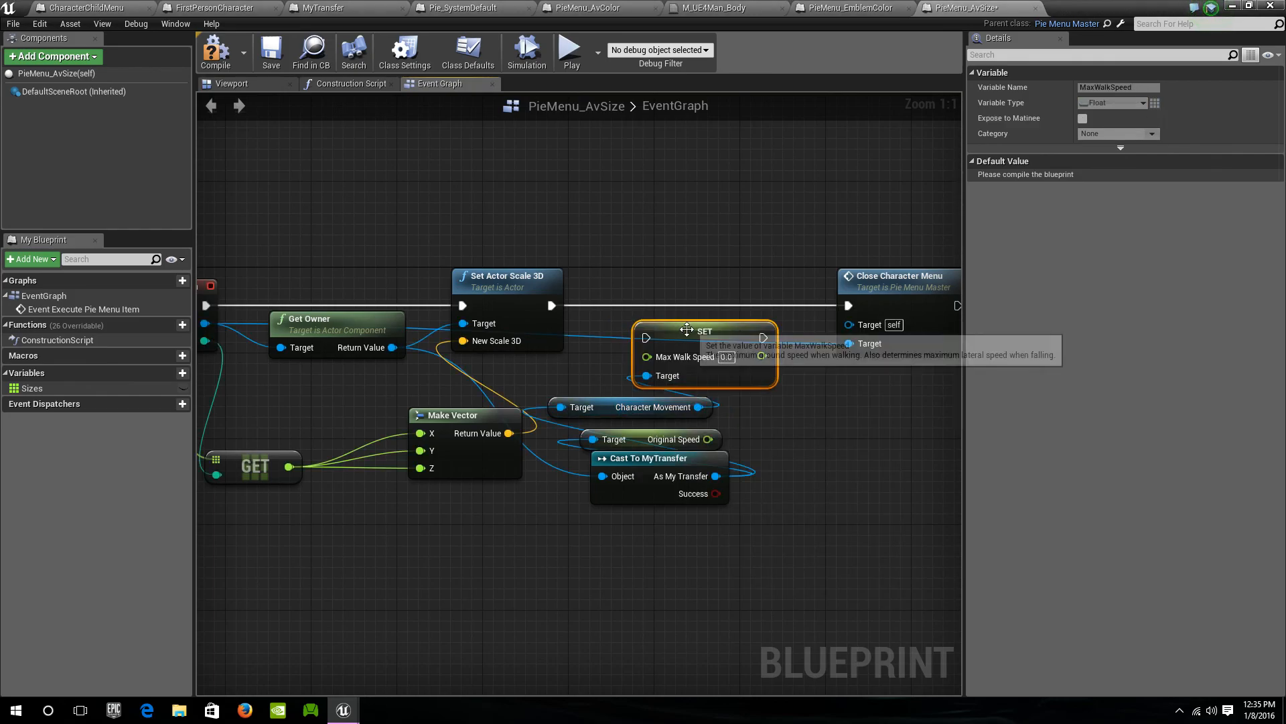
drag(696, 305, 763, 306)
drag(647, 306, 550, 306)
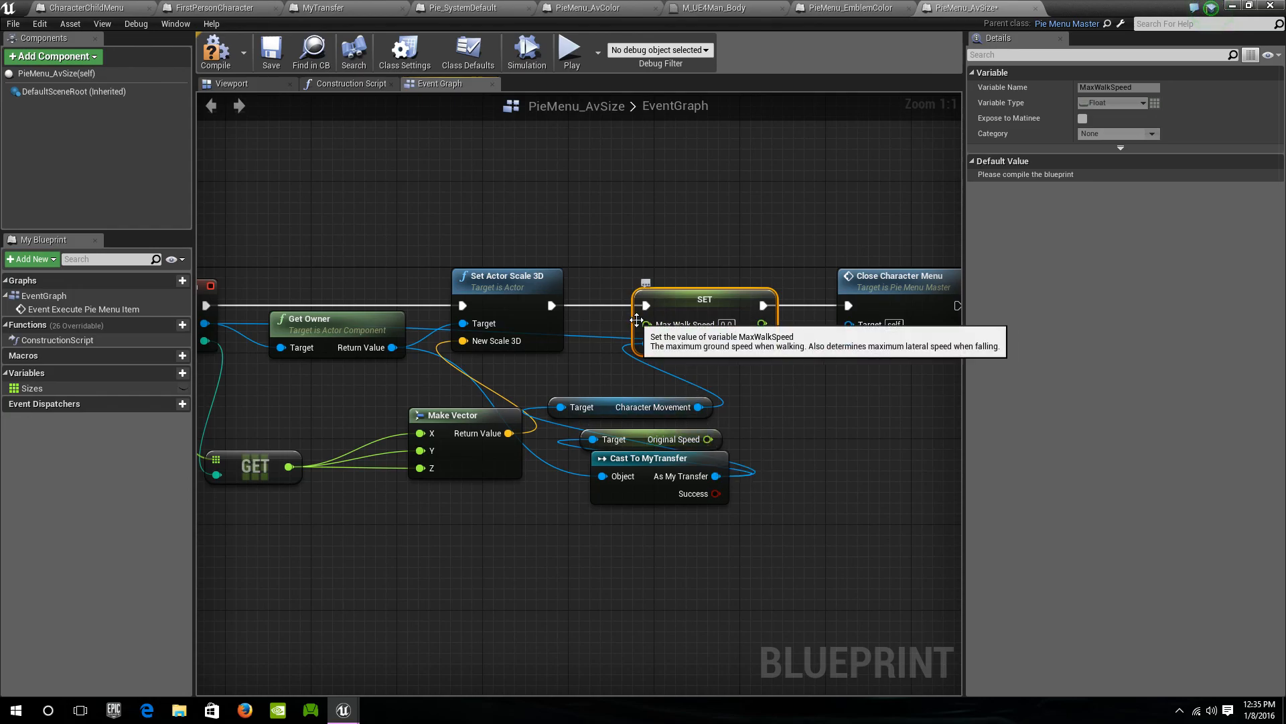
Add a float multiplication node that multiplies the size value from the Sizes array by Original Speed
right_drag(356, 452, 603, 470)
drag(531, 442, 485, 380)
text(*)
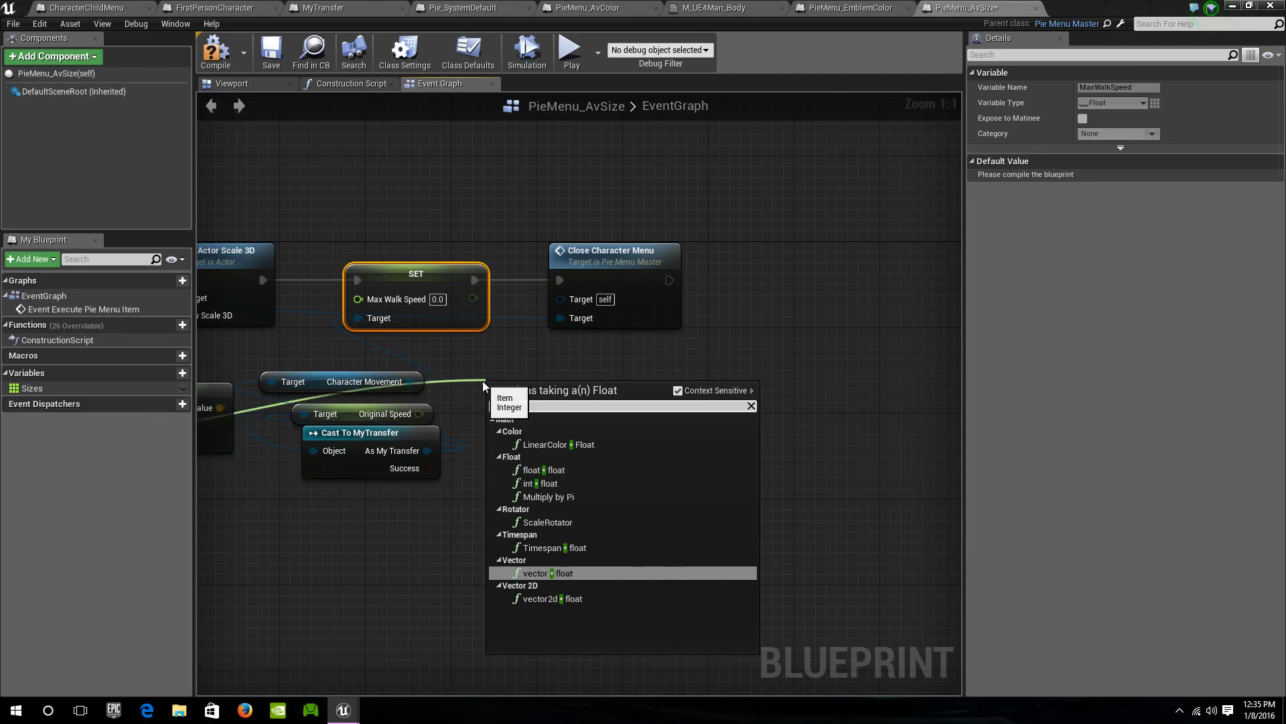
click(575, 469)
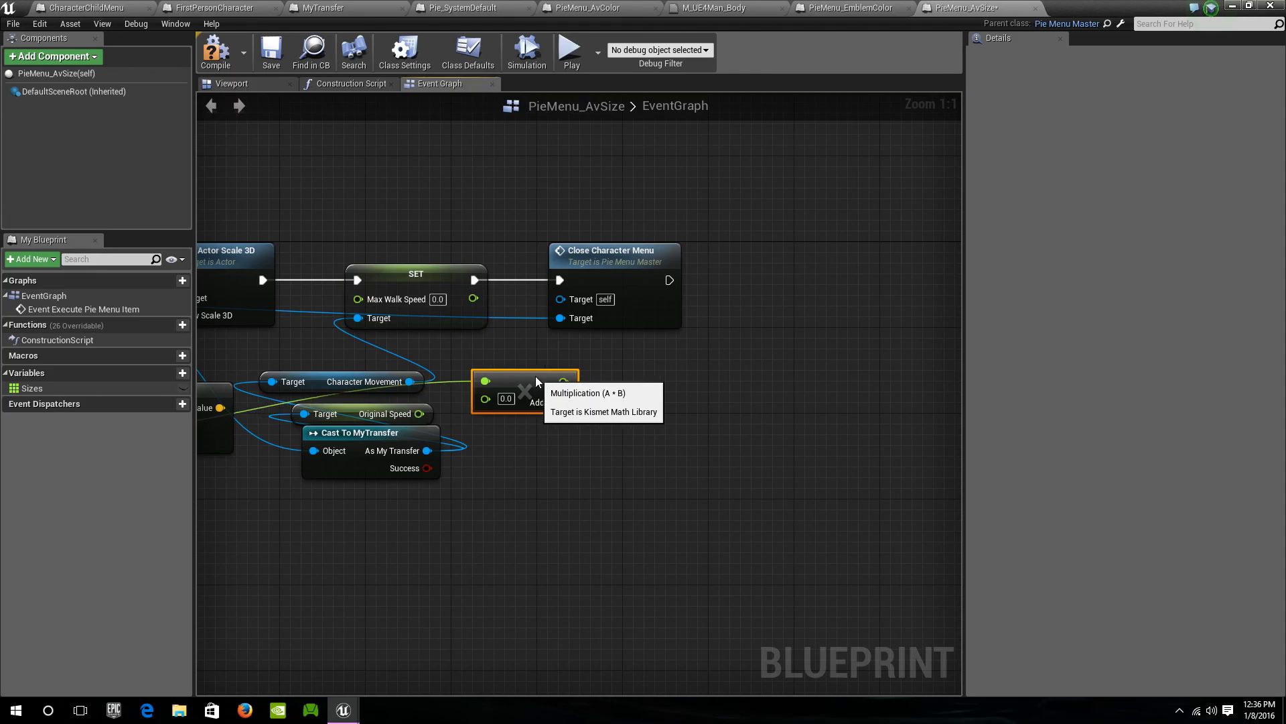
drag(536, 376, 511, 353)
drag(419, 413, 476, 380)
right_drag(460, 403, 629, 488)
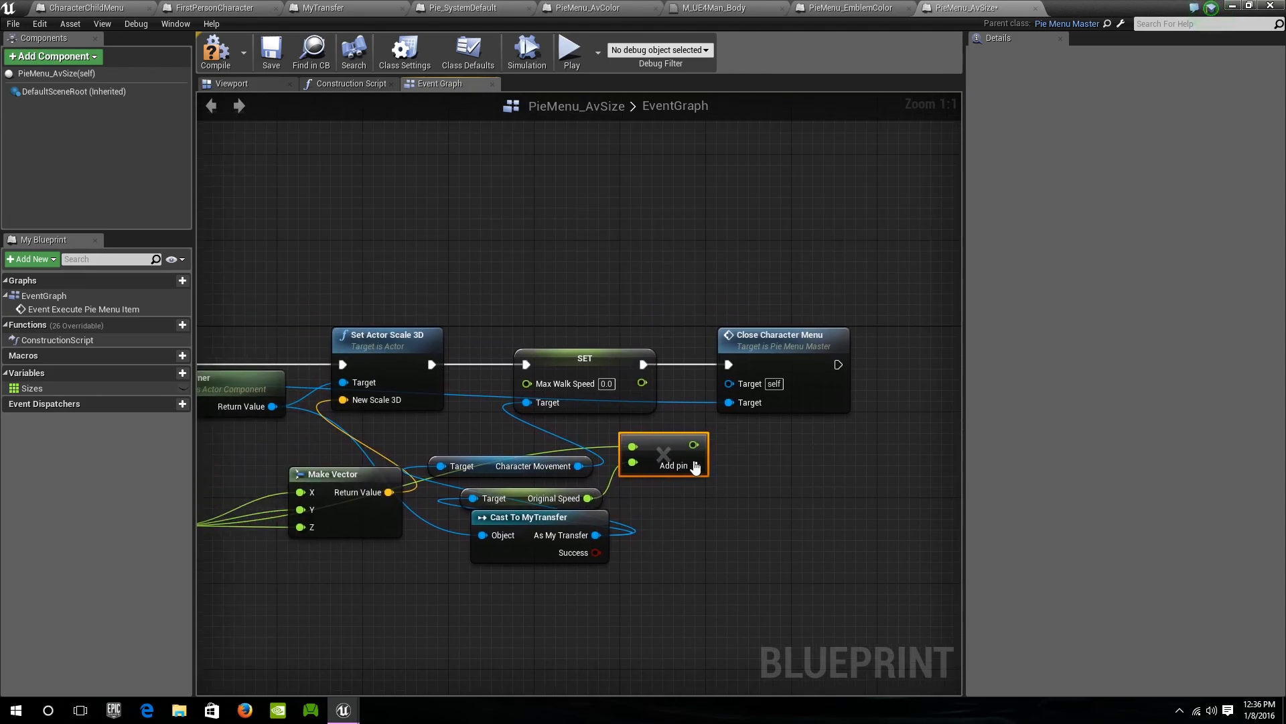
Feed the multiplication result into the Set node's Max Walk Speed input, and compile and save PieMenu_AvSize
drag(693, 444, 563, 386)
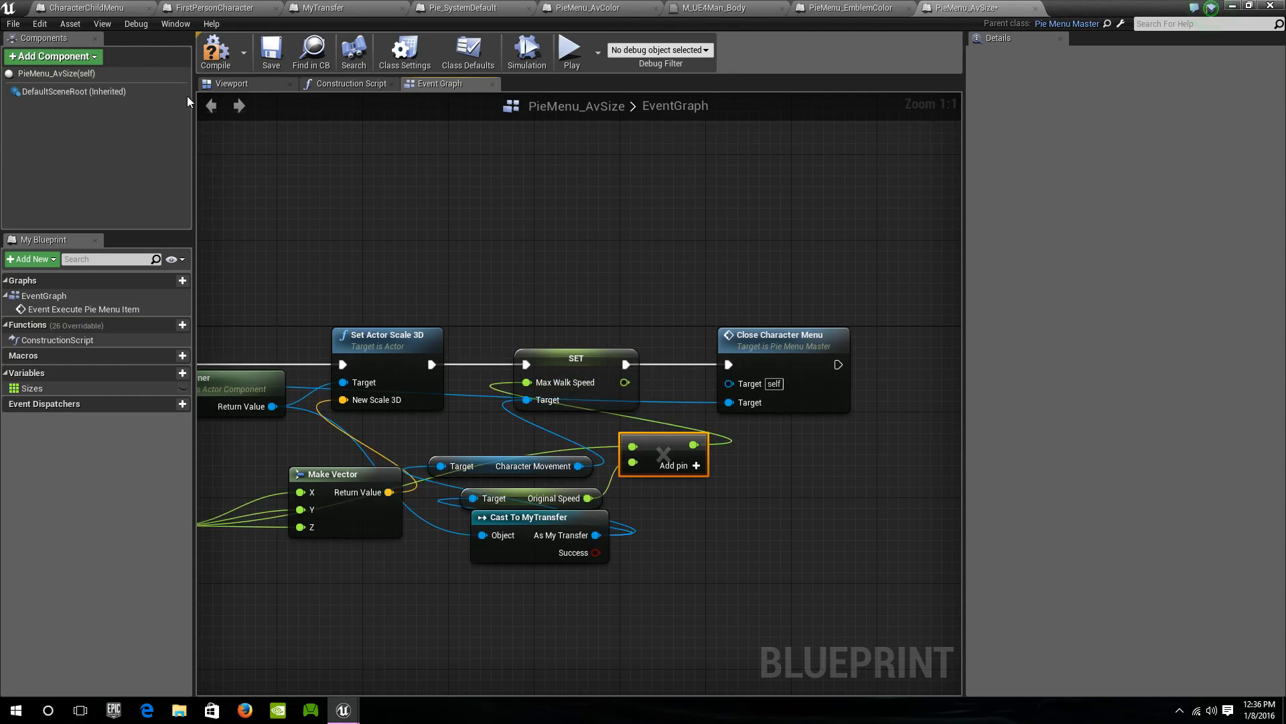
click(215, 53)
click(272, 52)
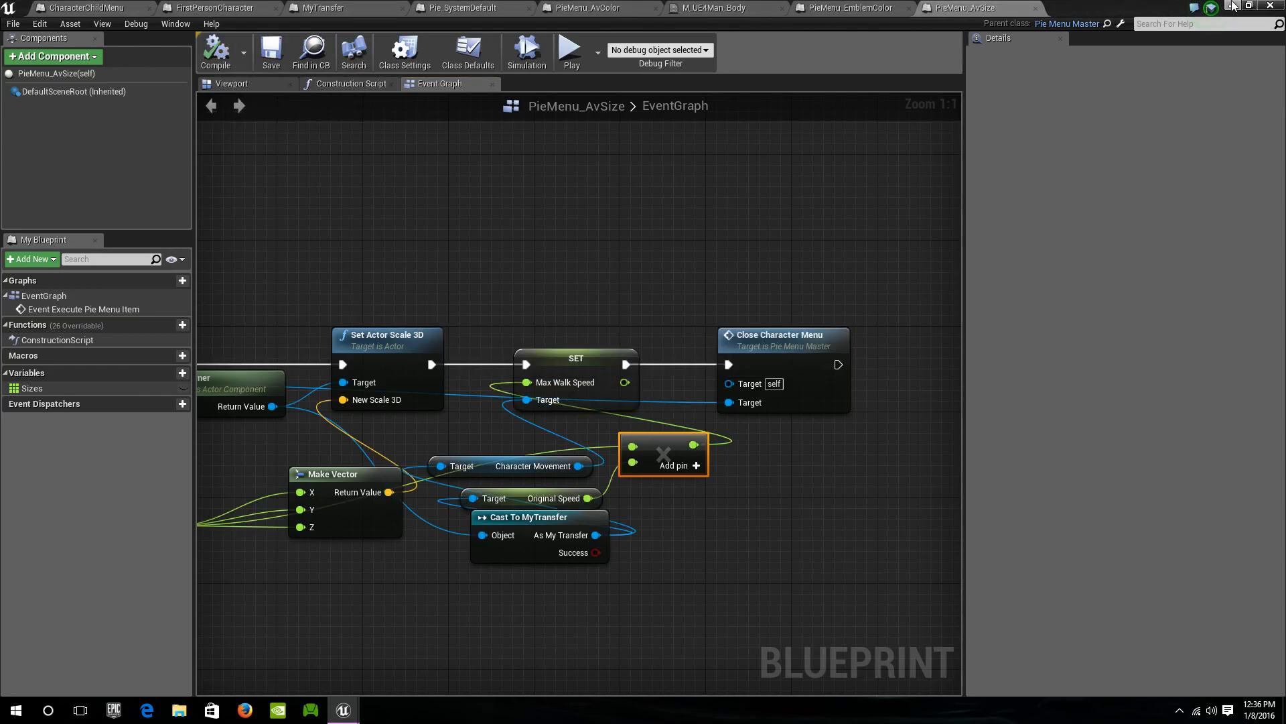
Play the level in the main editor and open the Size submenu of the radial menu
click(1234, 5)
click(416, 48)
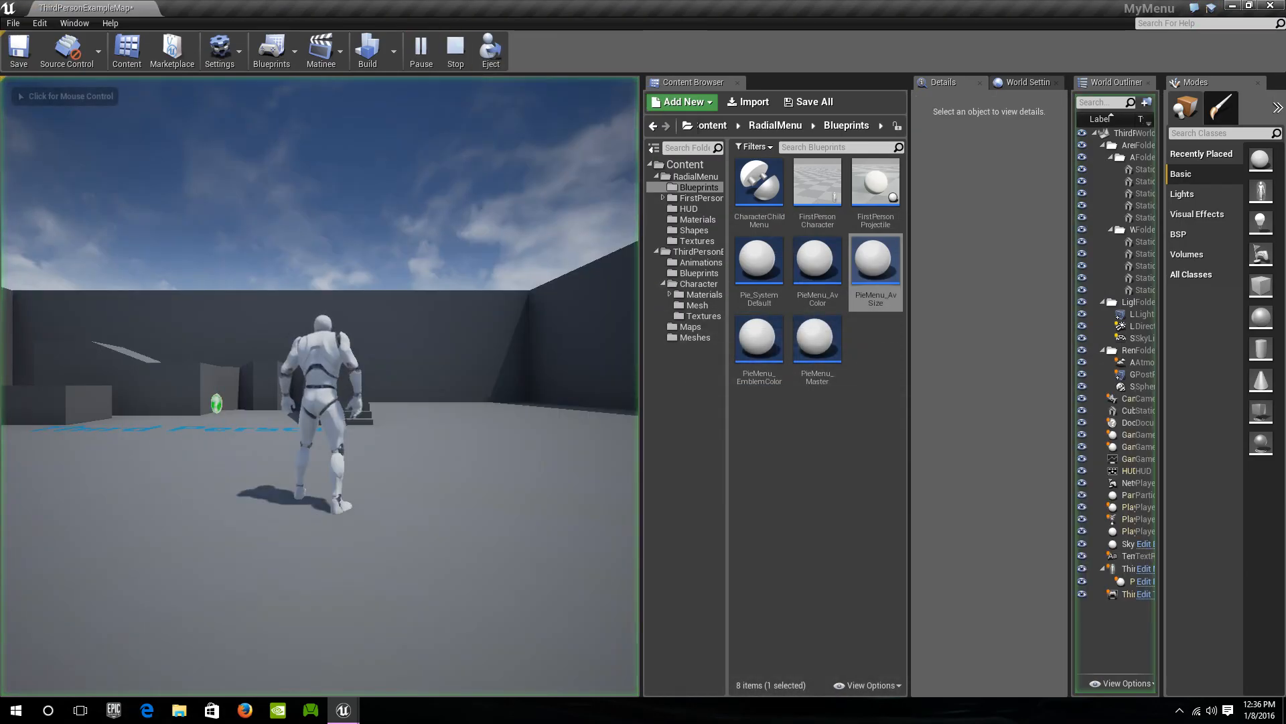
click(320, 389)
key(Tab)
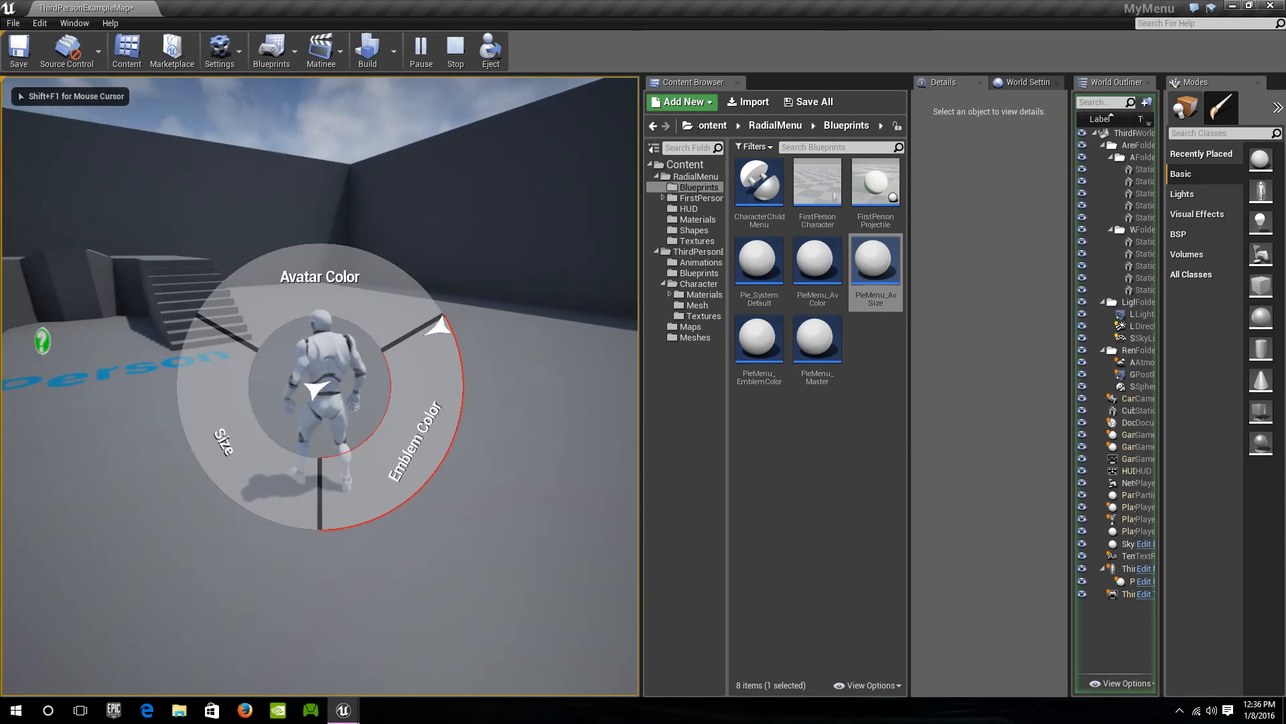
click(224, 442)
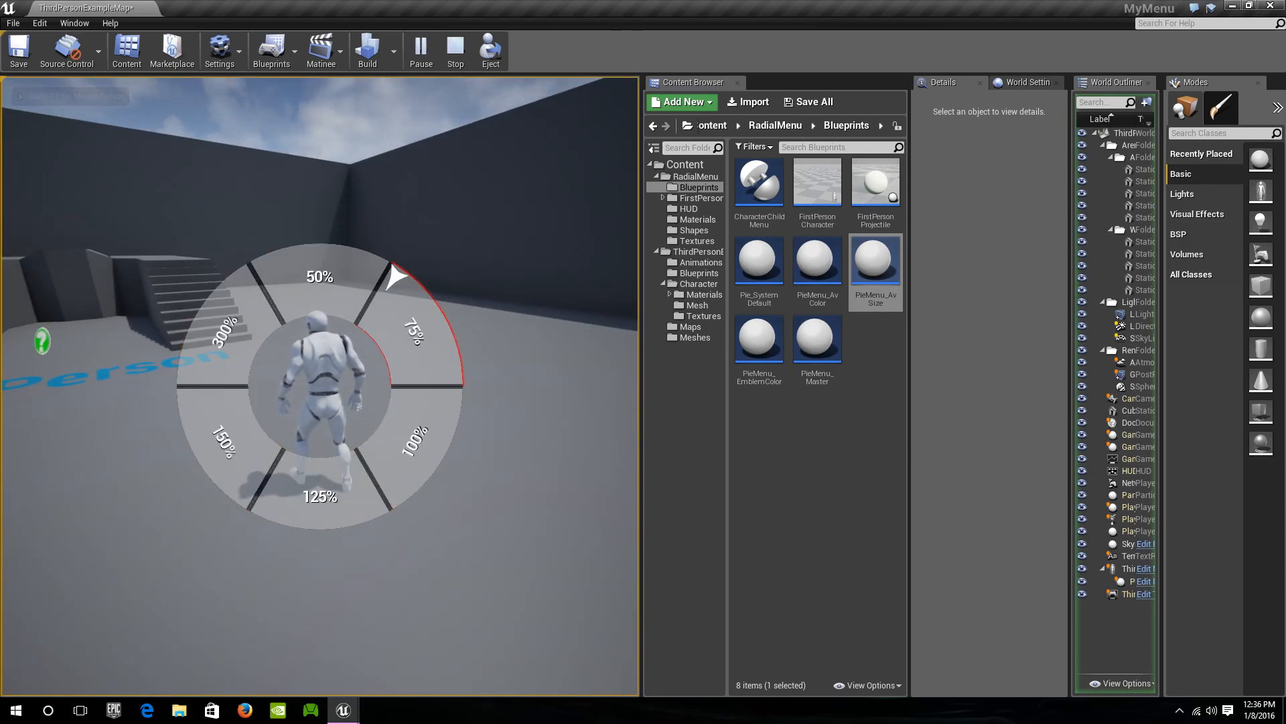
Restart the play session, run the character forward, and set its size to 50% through the Size submenu
click(491, 49)
click(418, 50)
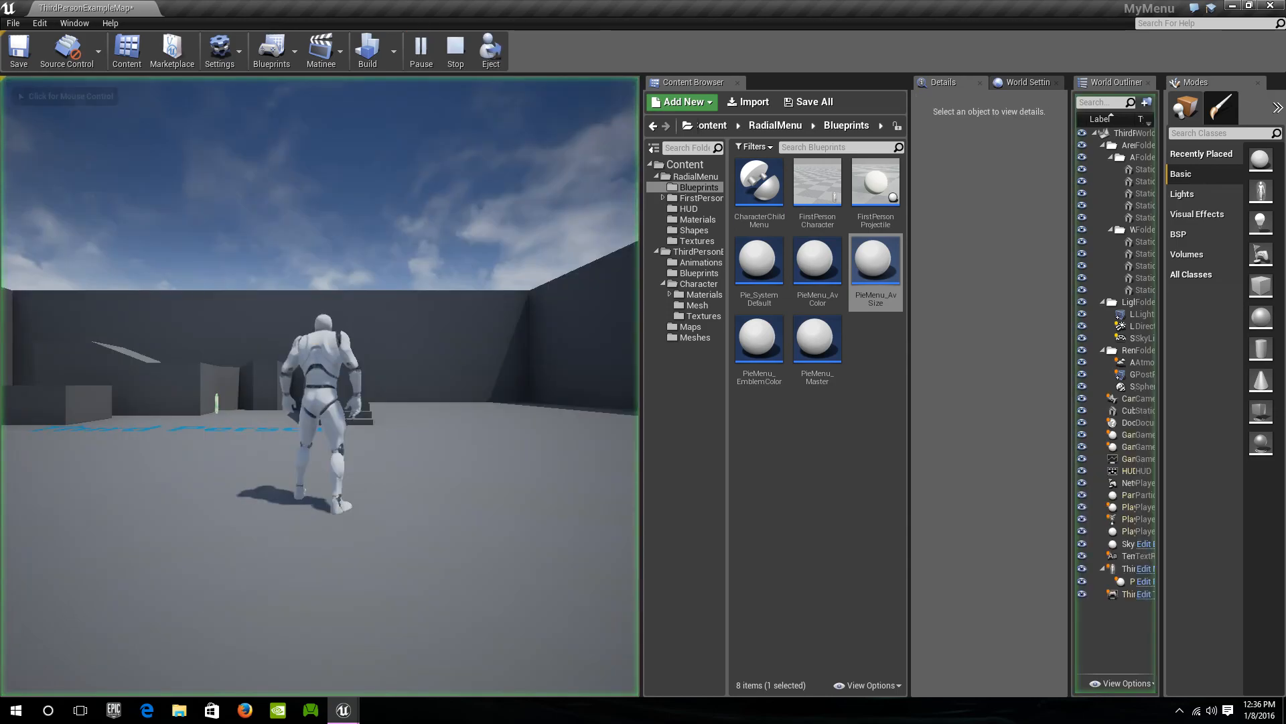
click(320, 388)
key(w)
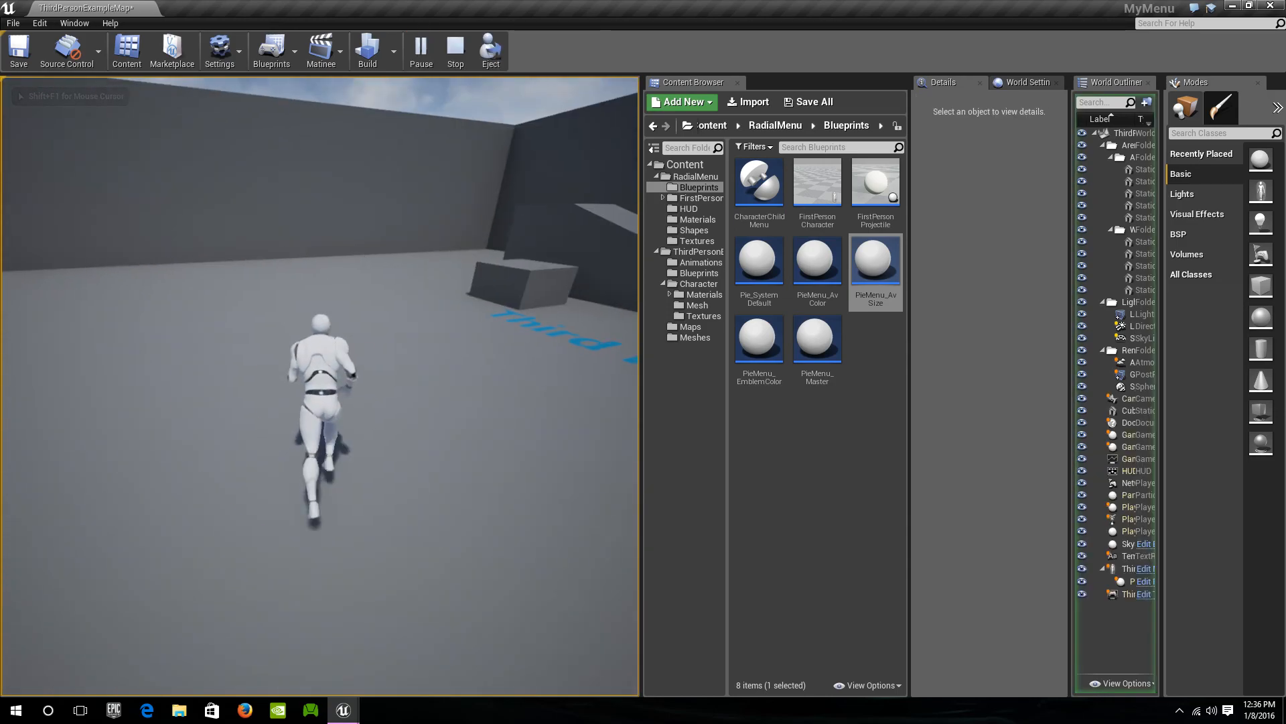
key(Tab)
click(196, 440)
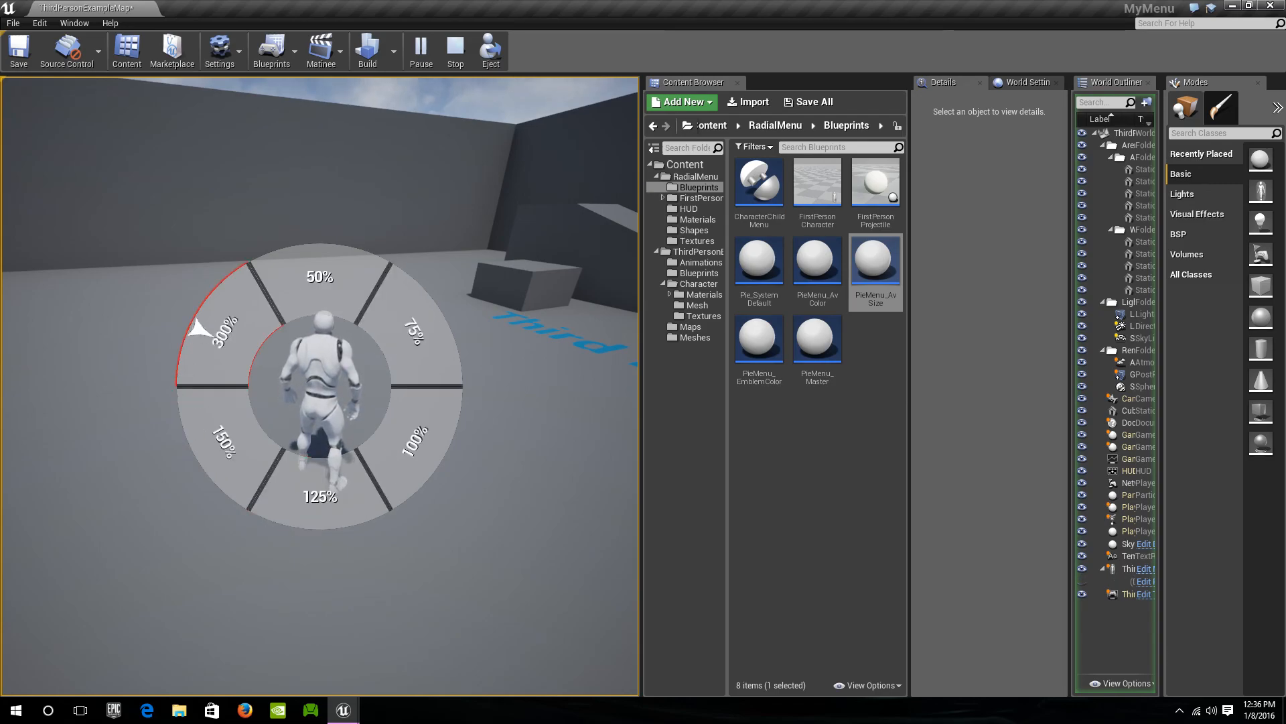
click(305, 254)
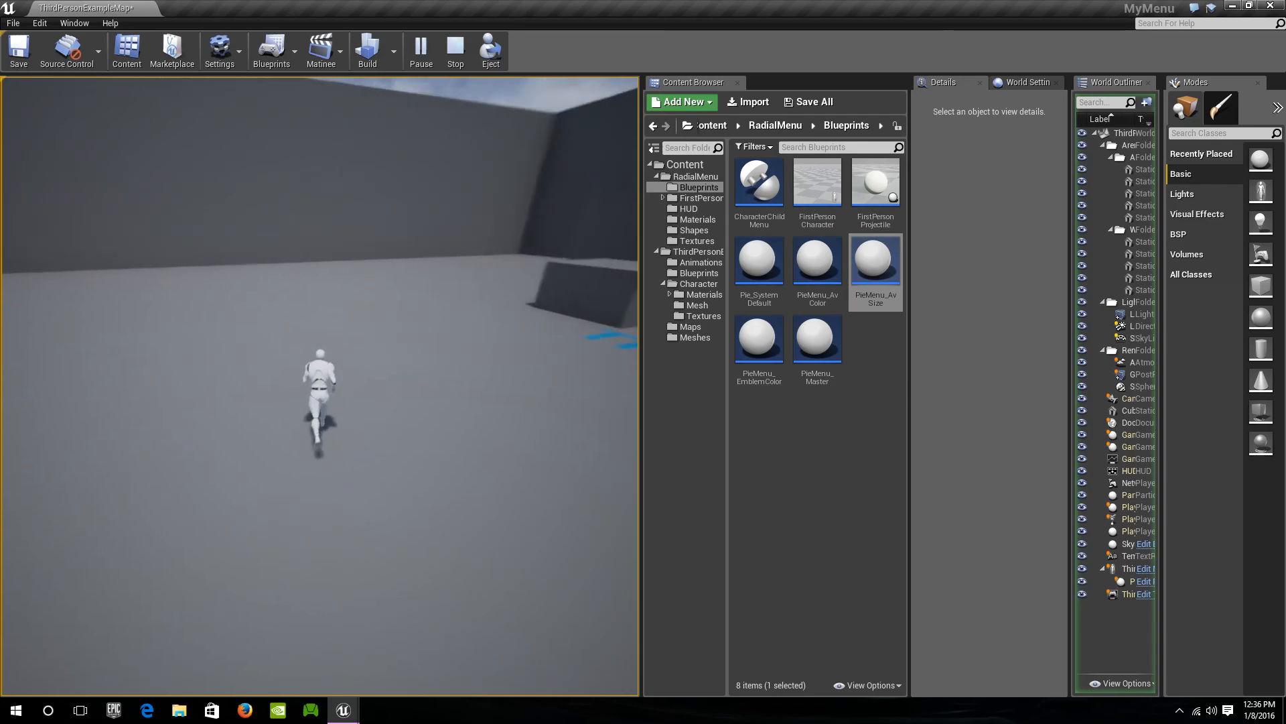
Run the 50% character around the level in different directions to test its walk speed
key(w)
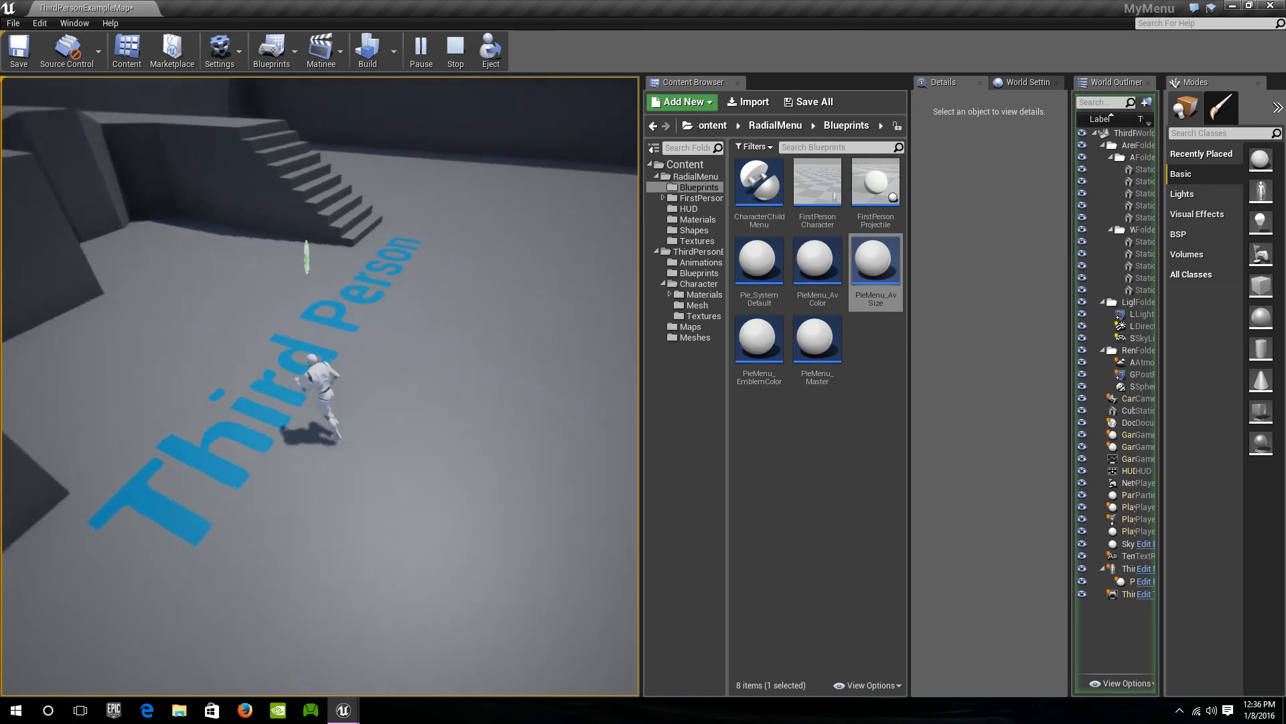
key(w)
key(d)
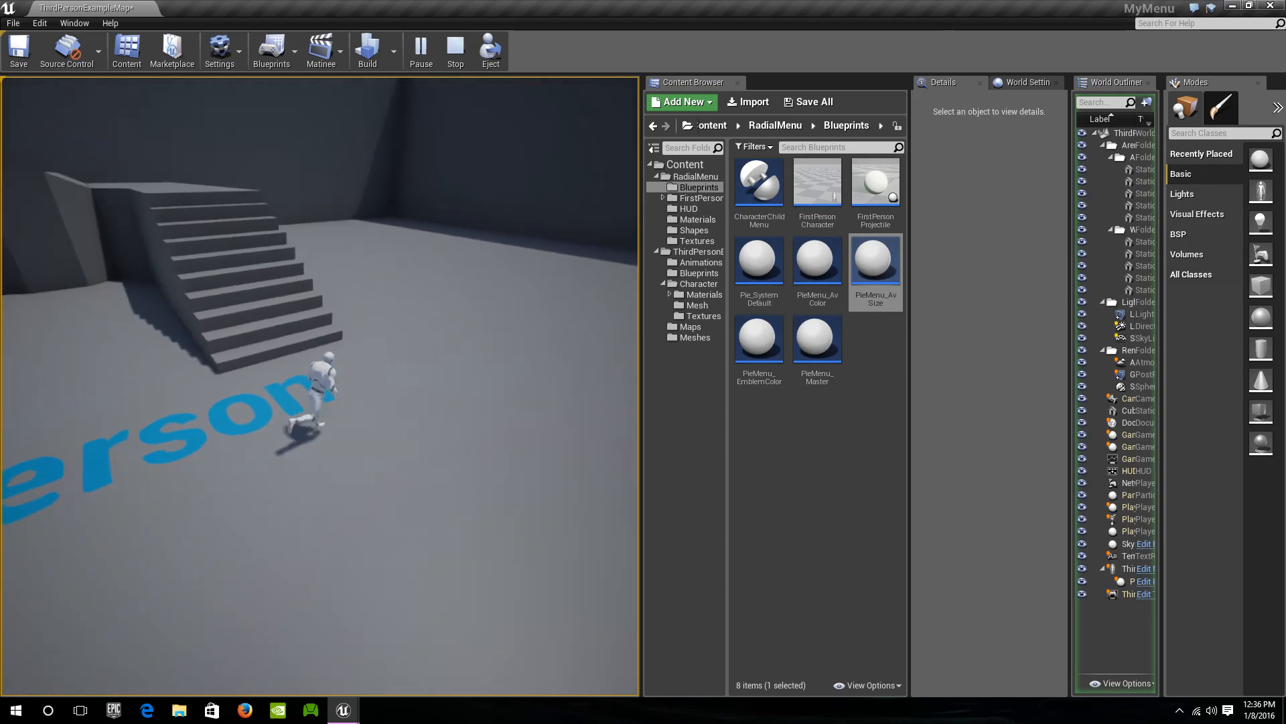
key(s)
key(w)
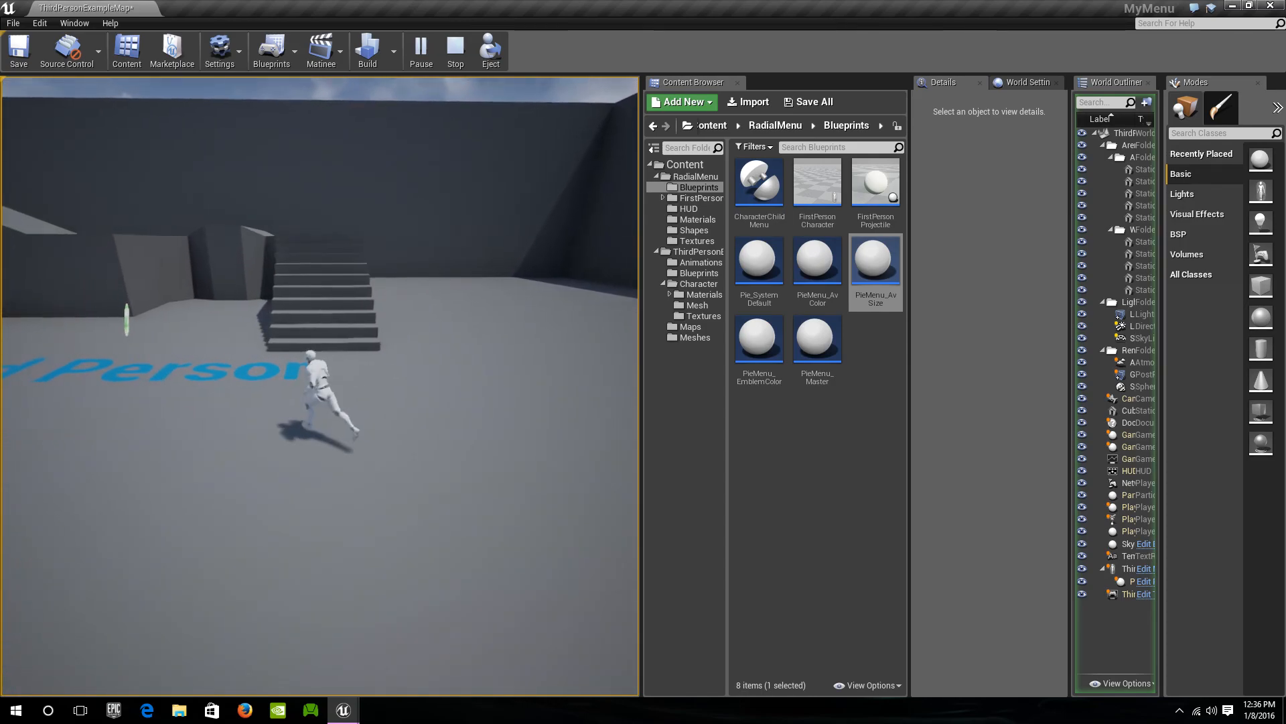
key(a)
Set the character's size to 150% through the radial menu and run around the level to test its walk speed
key(Tab)
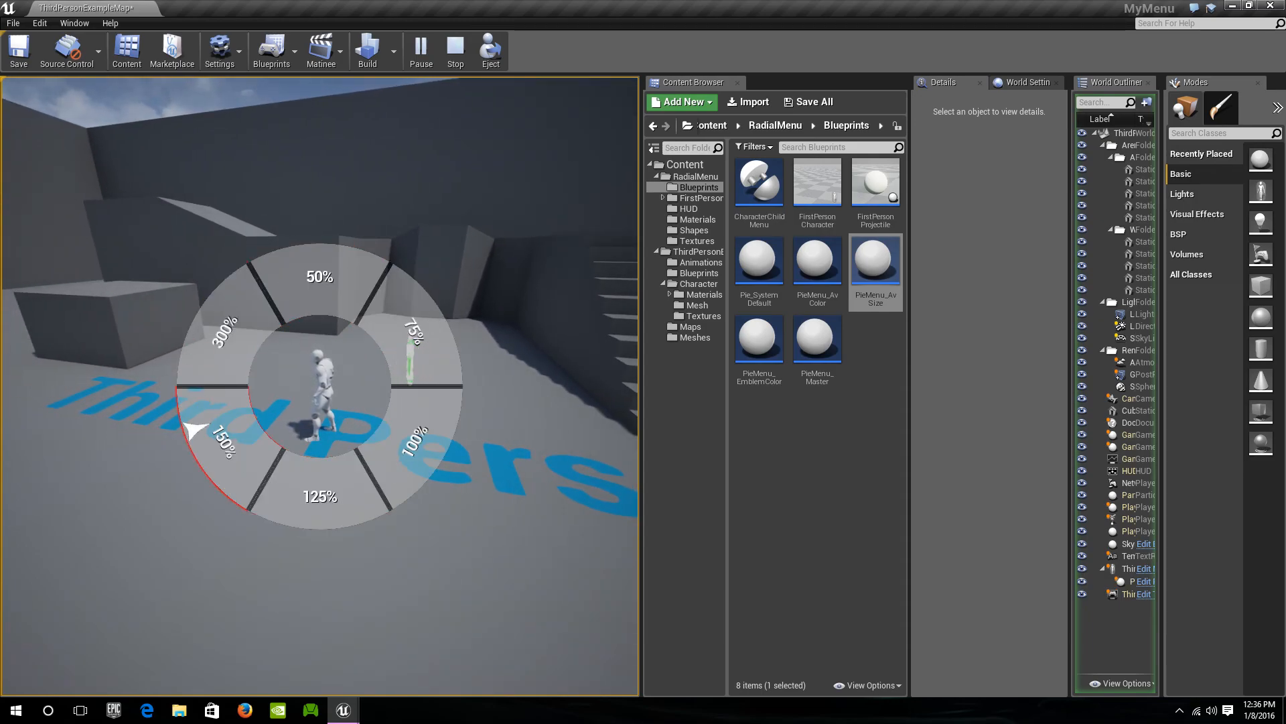
click(195, 430)
key(w)
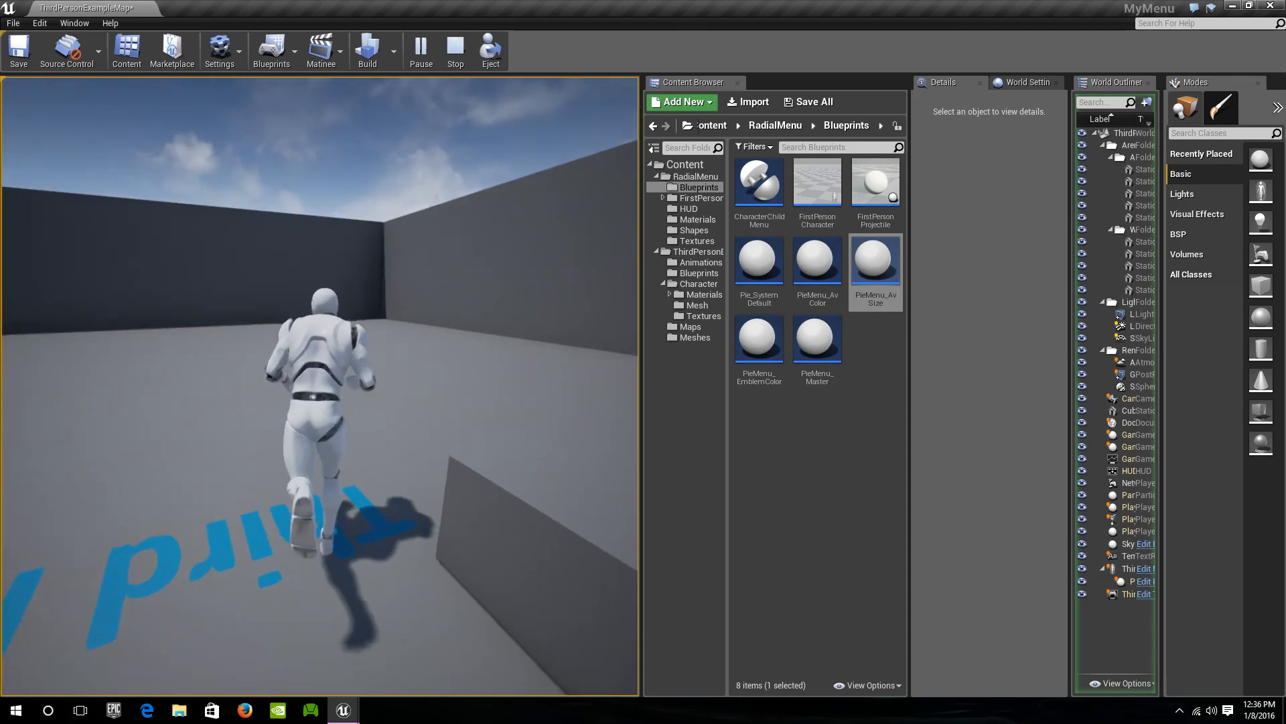
key(d)
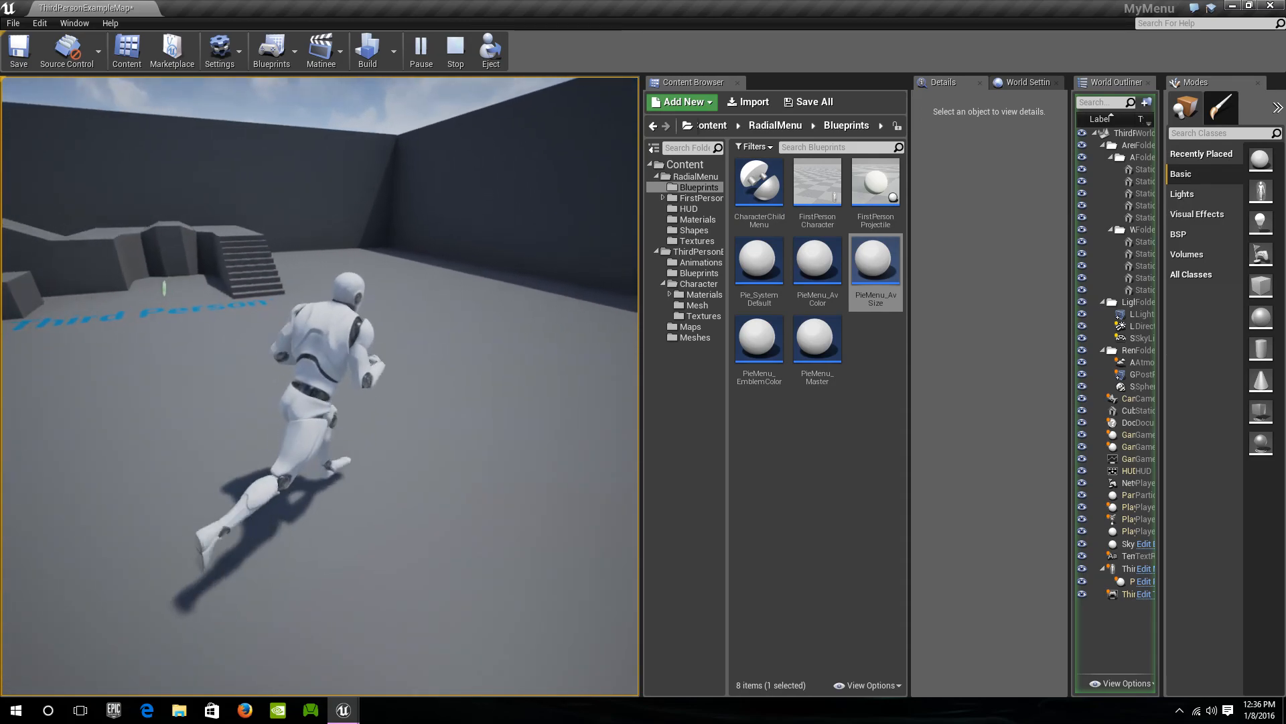
key(w)
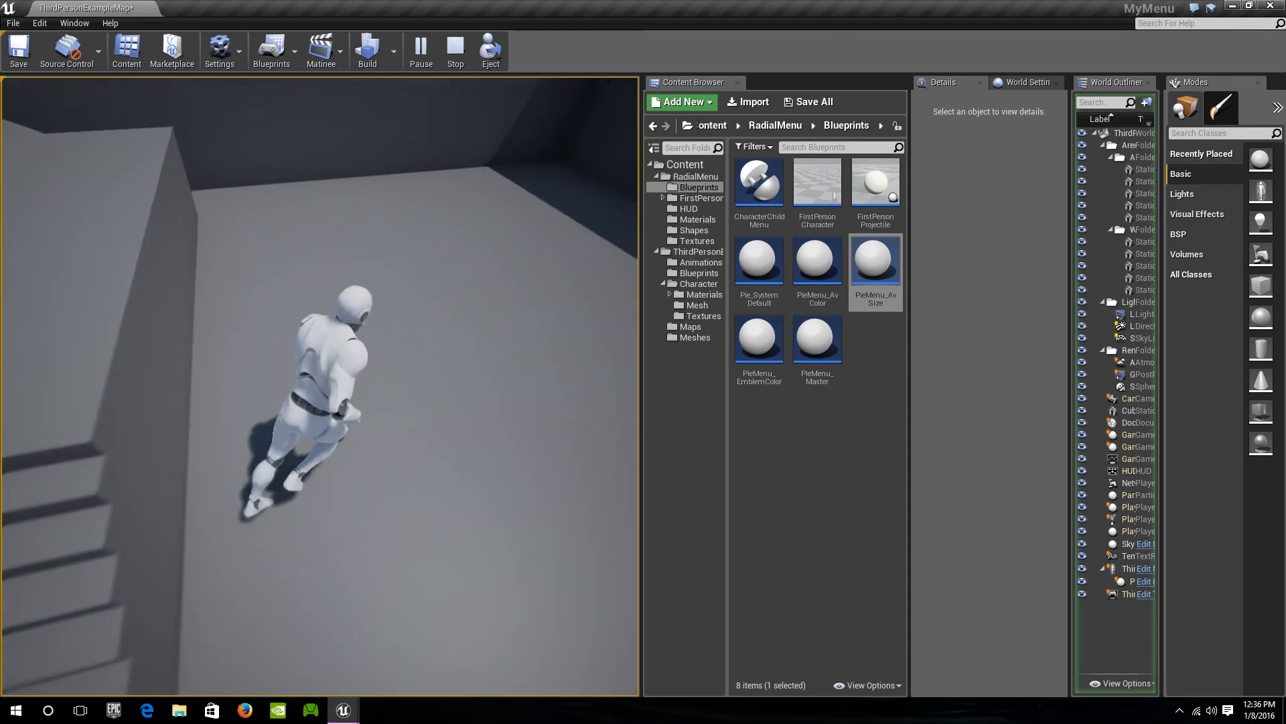
key(w)
Set the character's size to 300% through the radial menu and run around to test its walk speed
key(Tab)
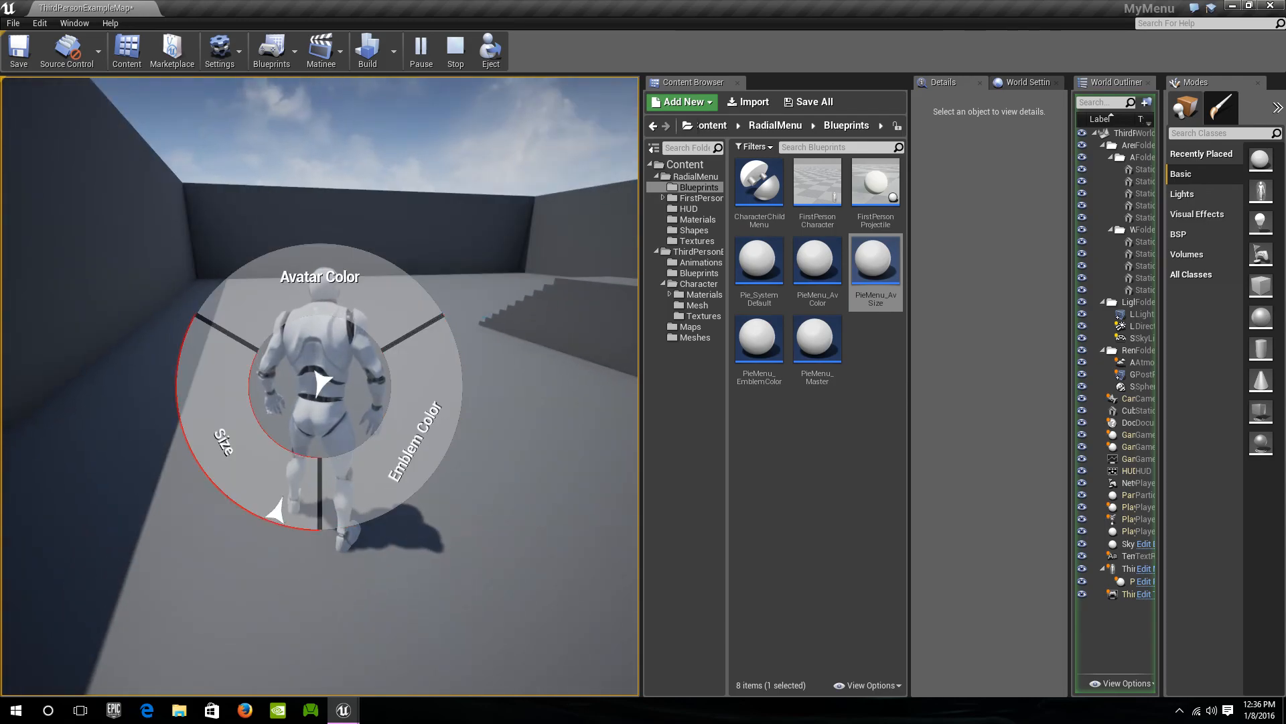
click(191, 360)
key(w)
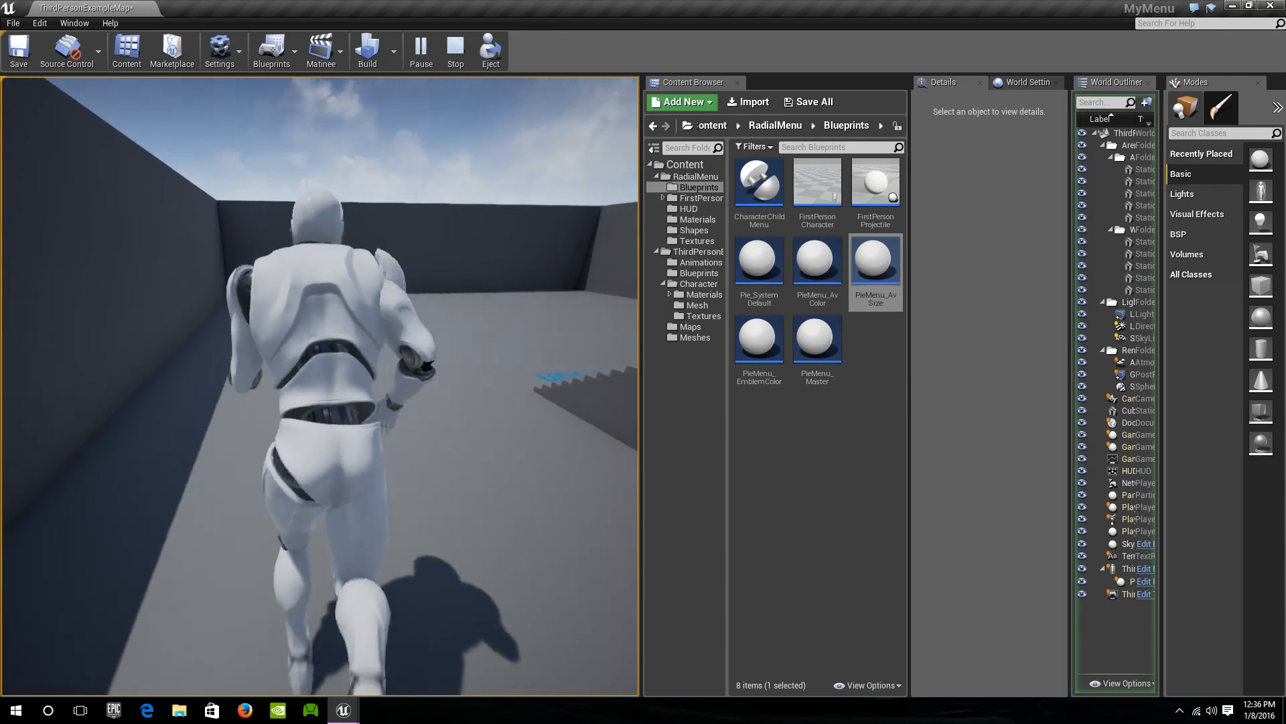
key(w)
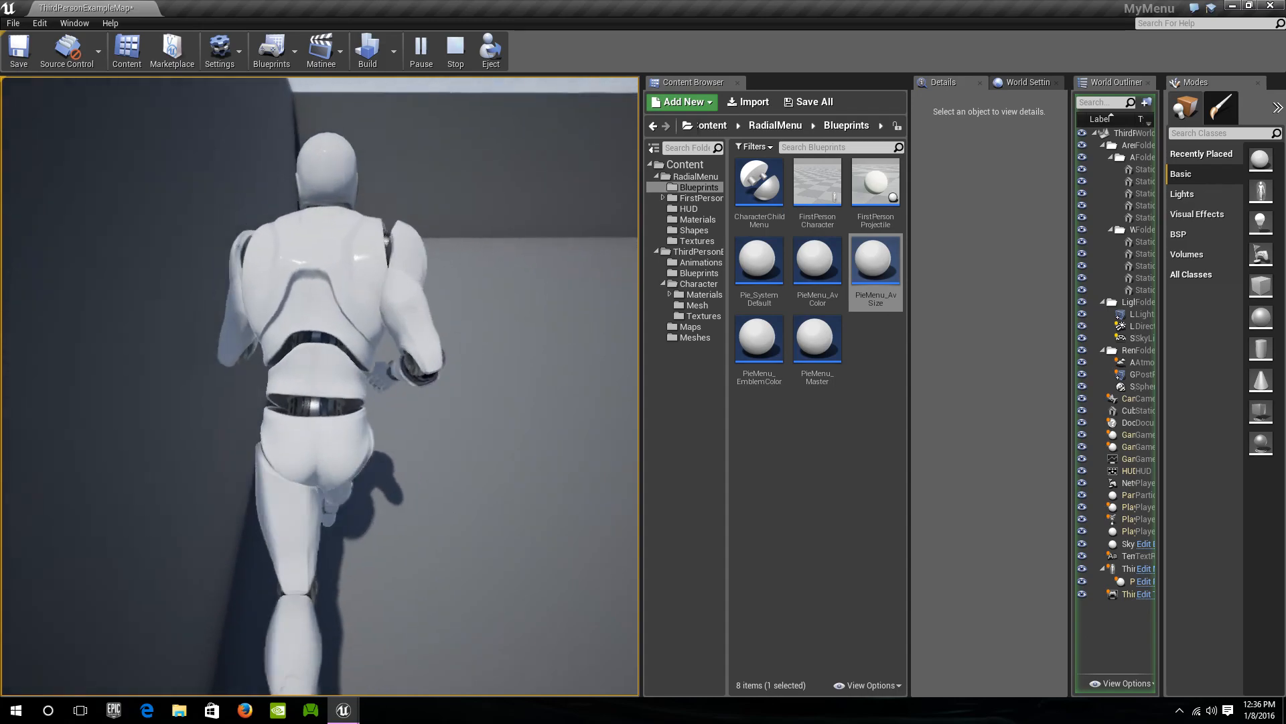
key(w)
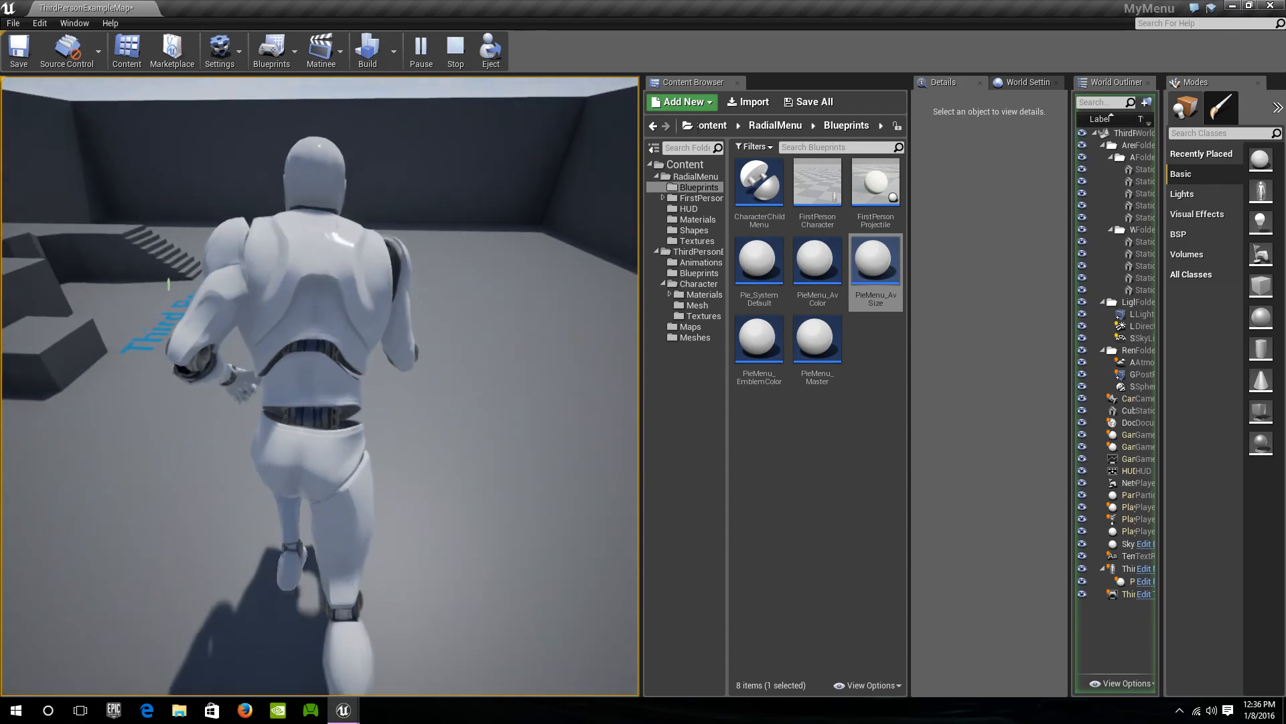
Return the character's size to 100% through the radial menu and run across the level and up the stairs
key(Tab)
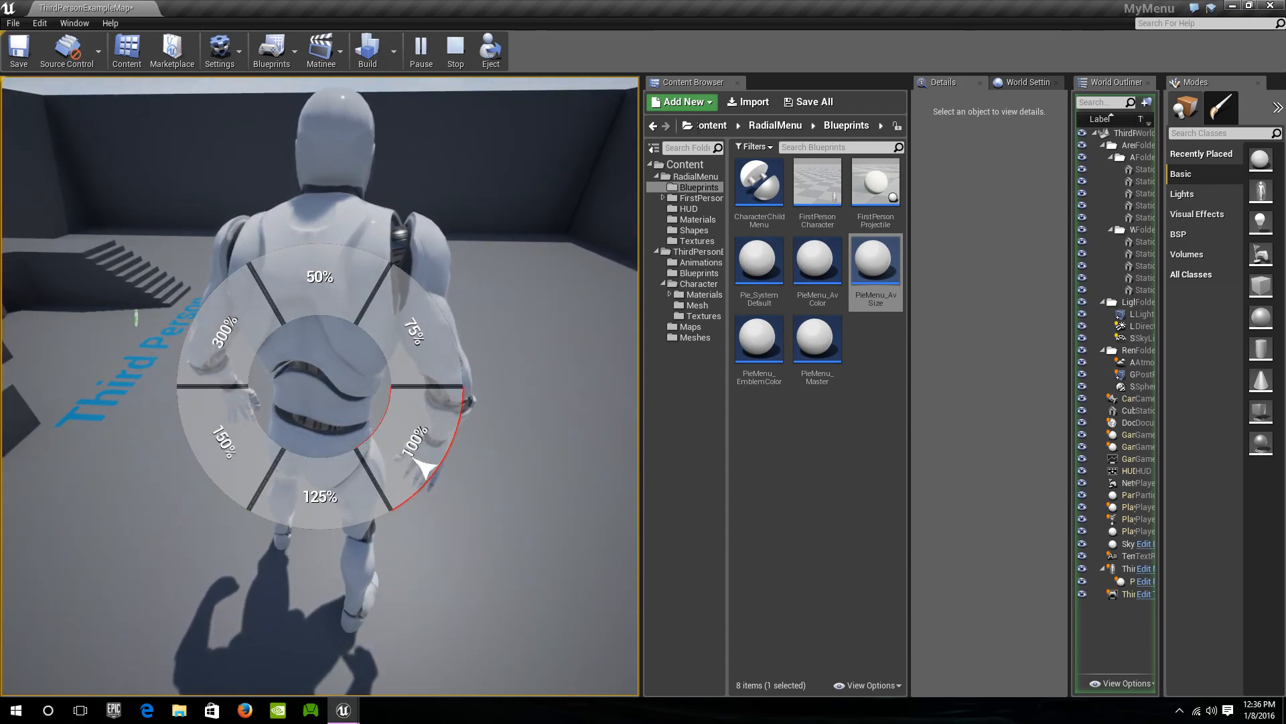
click(426, 464)
key(w)
key(w)
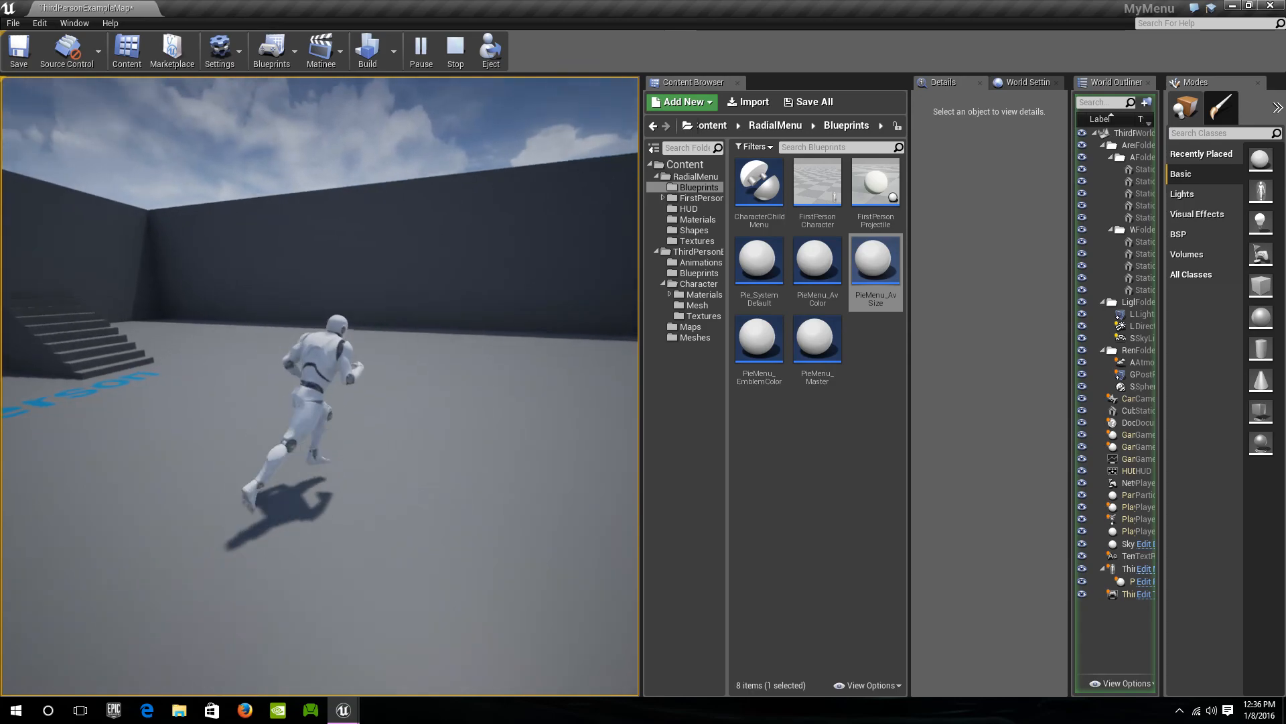
key(w)
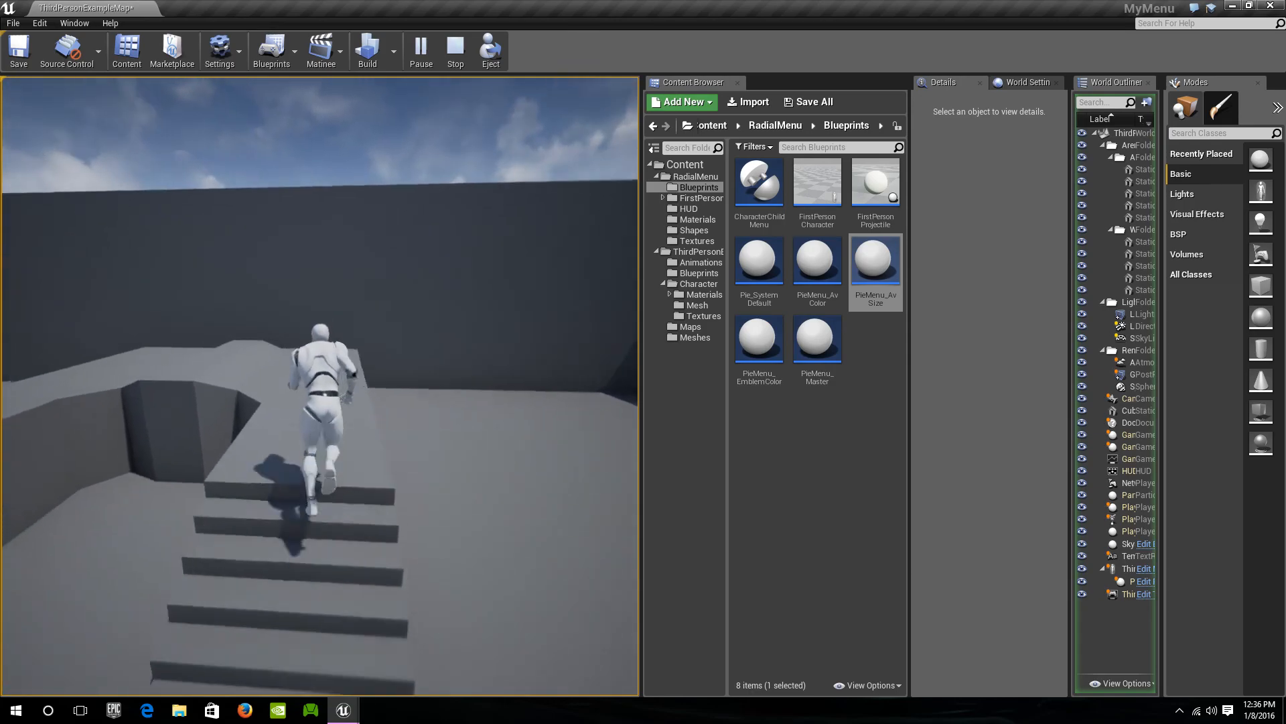
key(w)
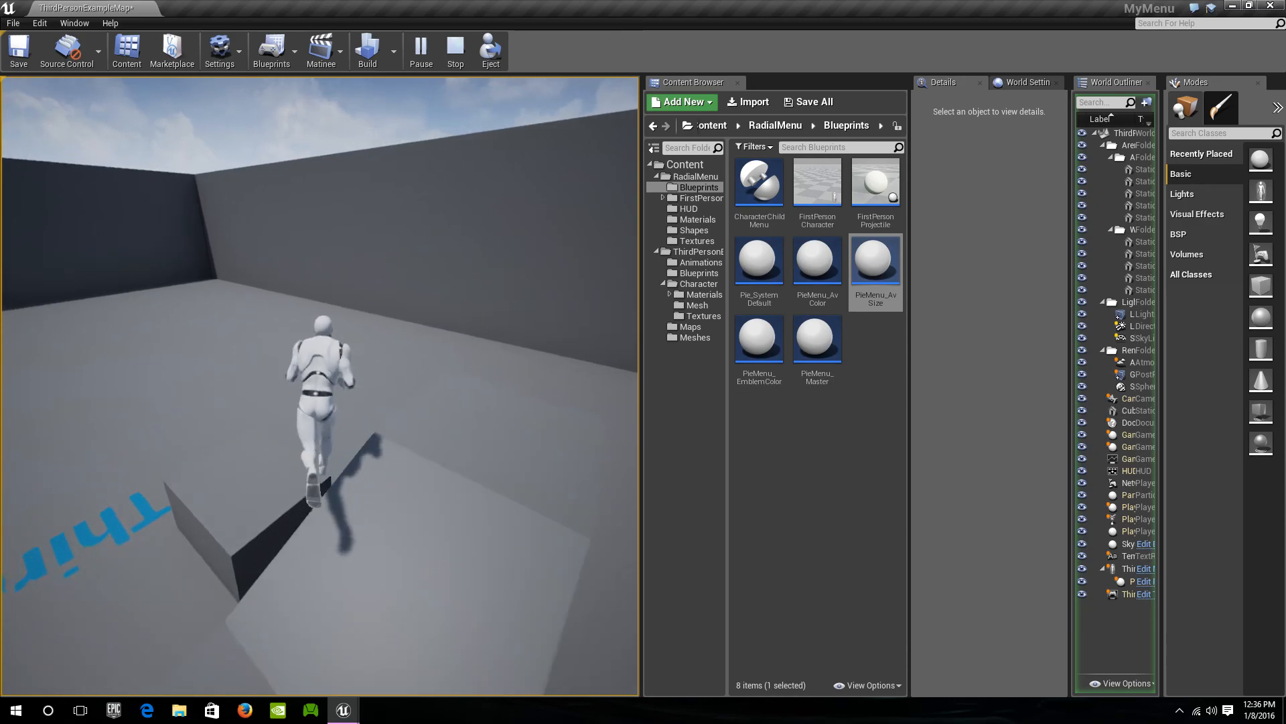
key(w)
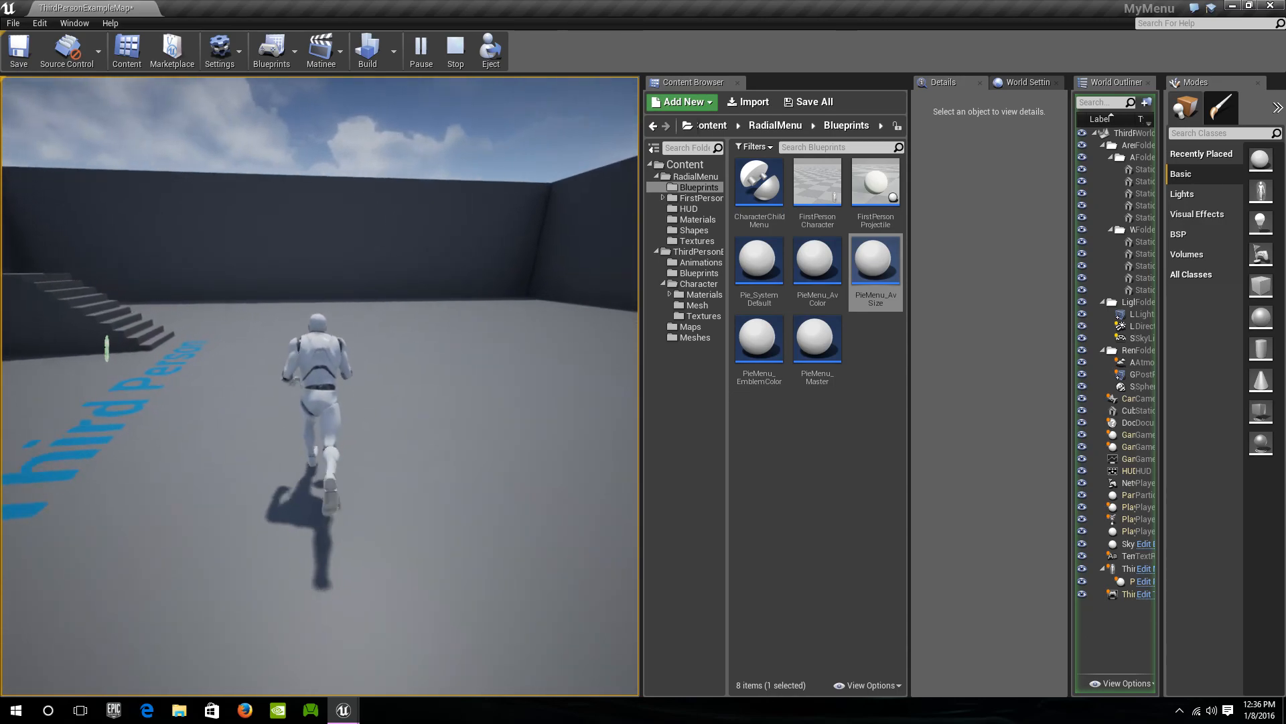
key(w)
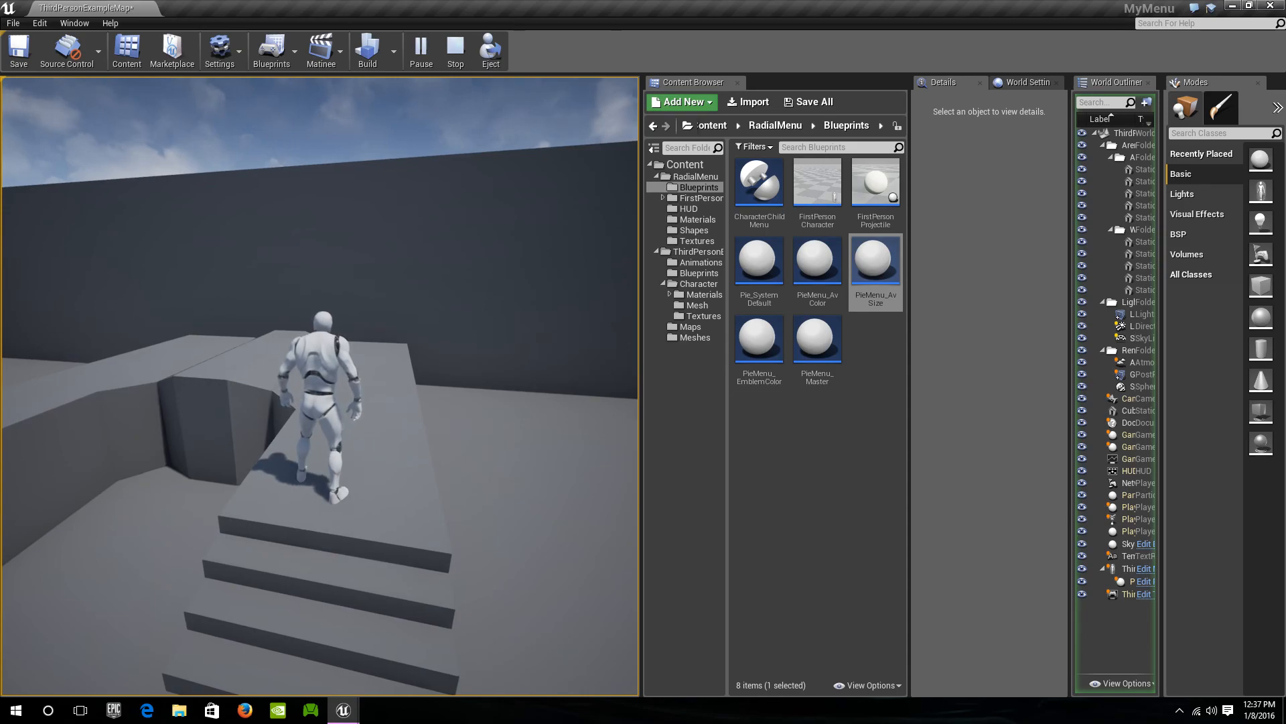
Test jumping together with the open radial menu, and end the play session
key(q)
key(space)
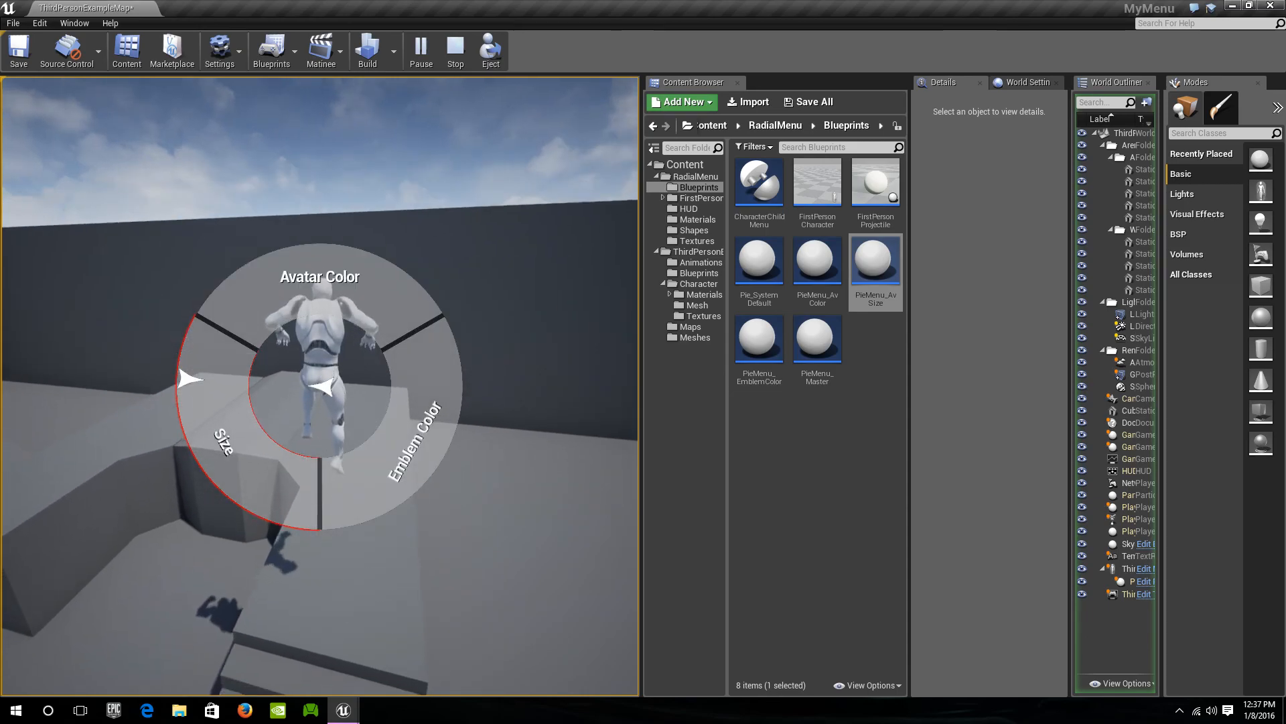
key(Escape)
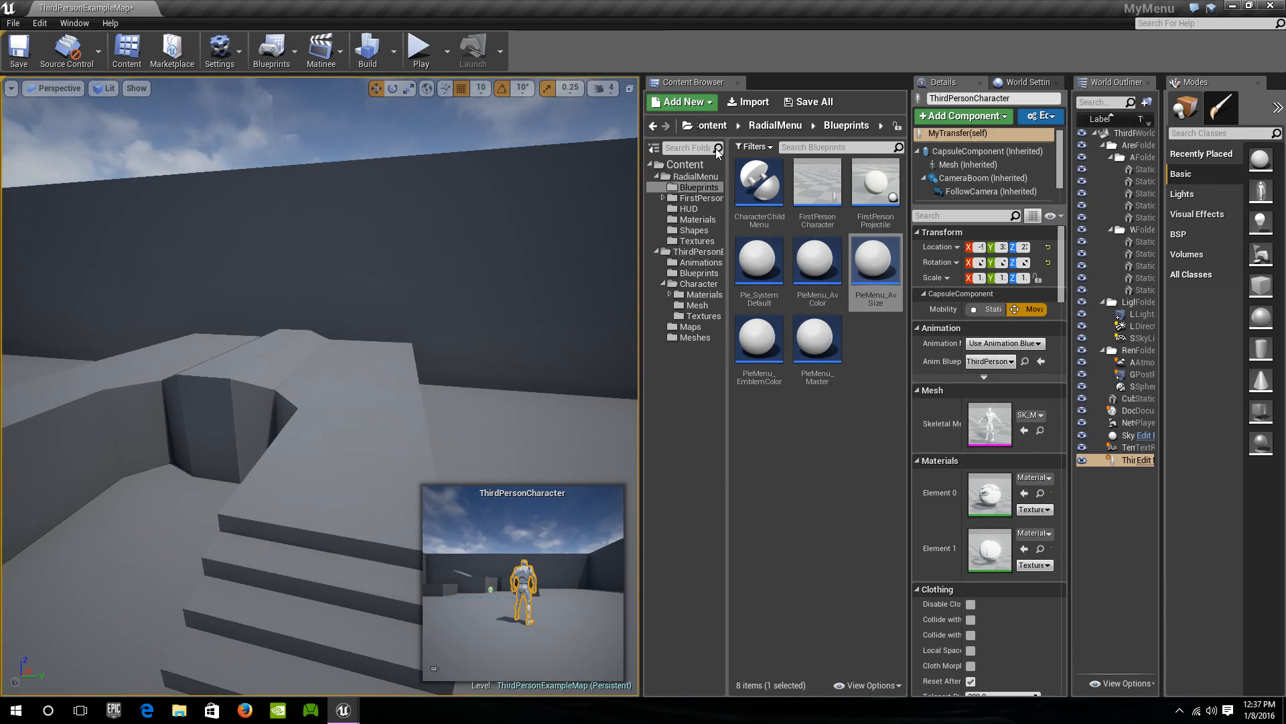
Review the Jump section's Pie Menu Open branches in MyTransfer's event graph and save the blueprint
key(alt+Tab)
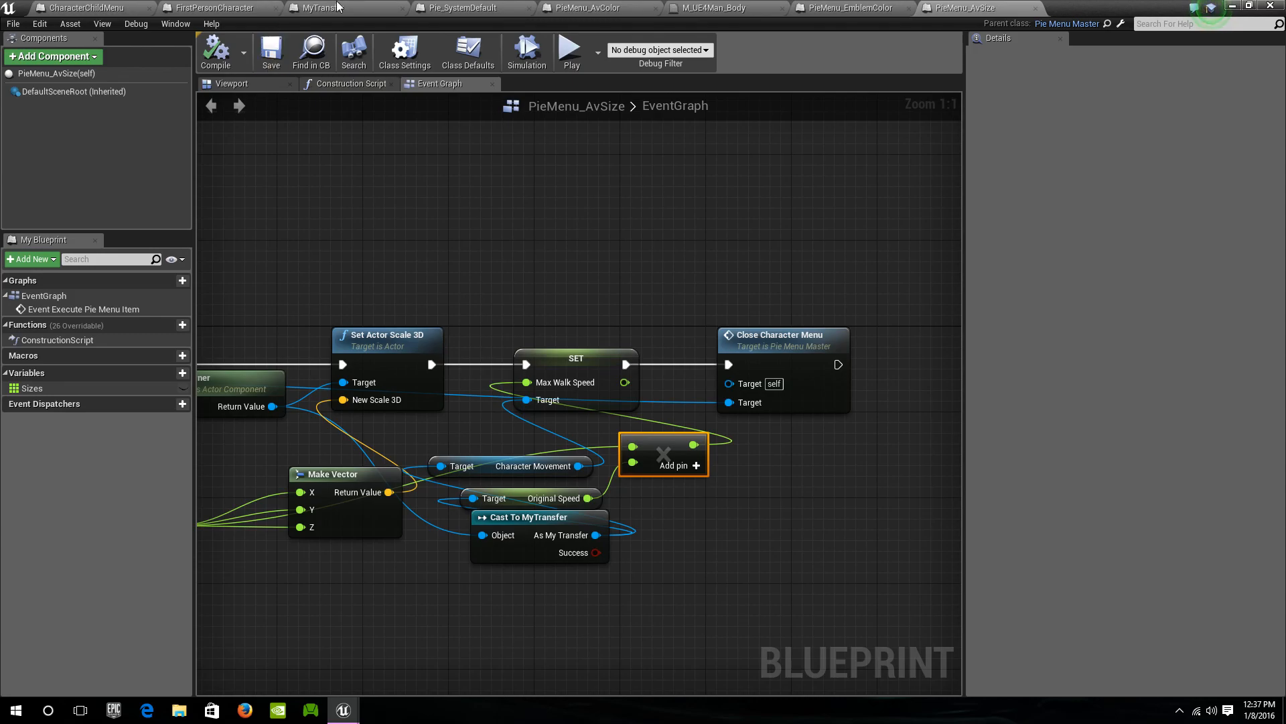
click(337, 7)
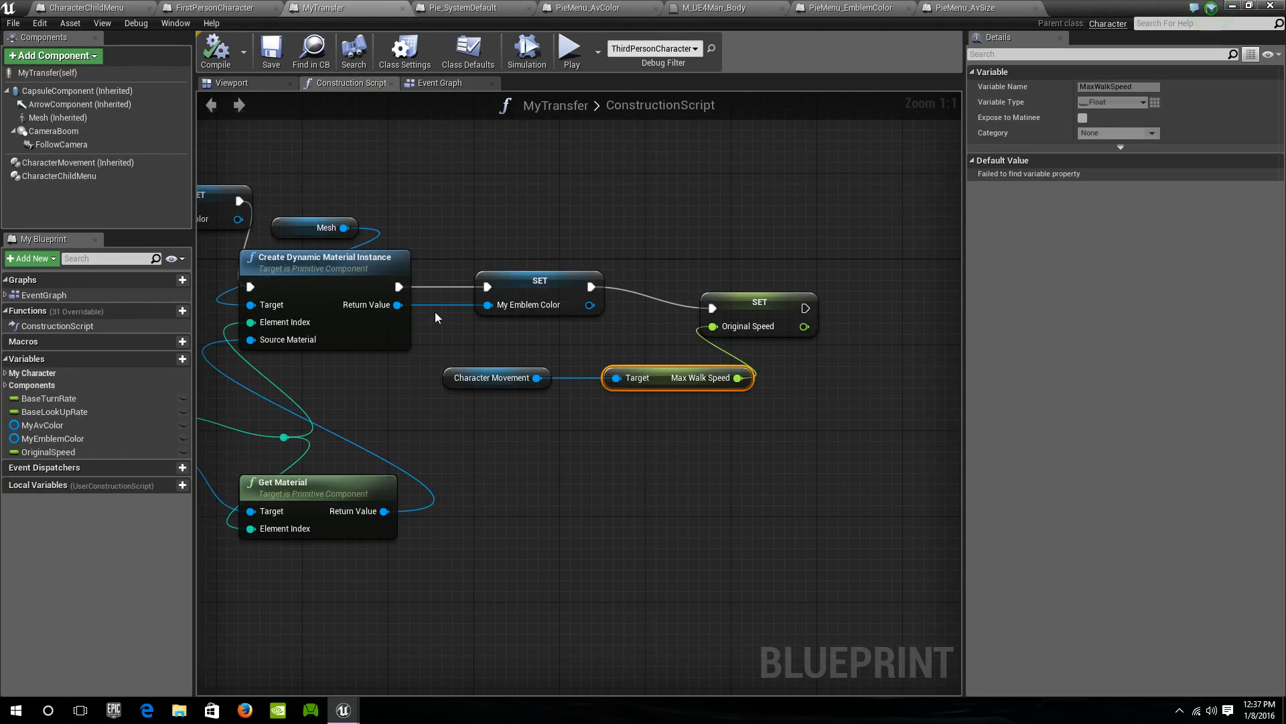
scroll(463, 403, down, 6)
click(435, 83)
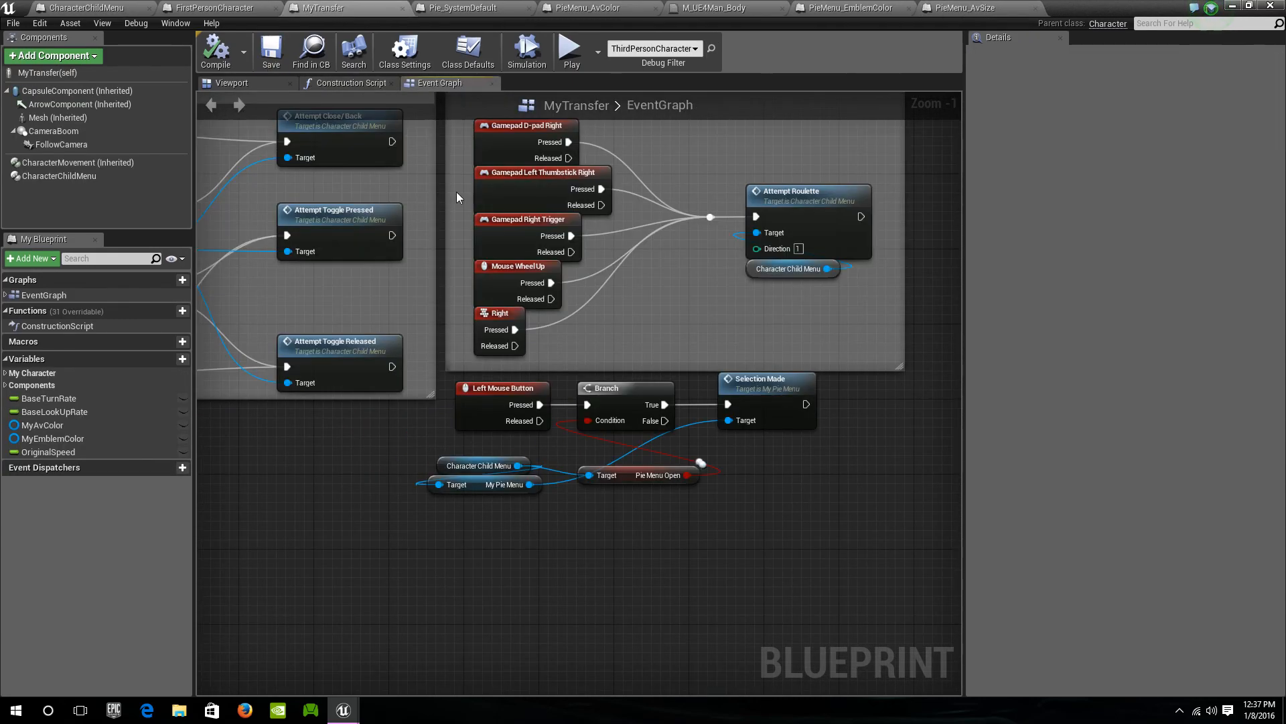
right_drag(369, 464, 575, 692)
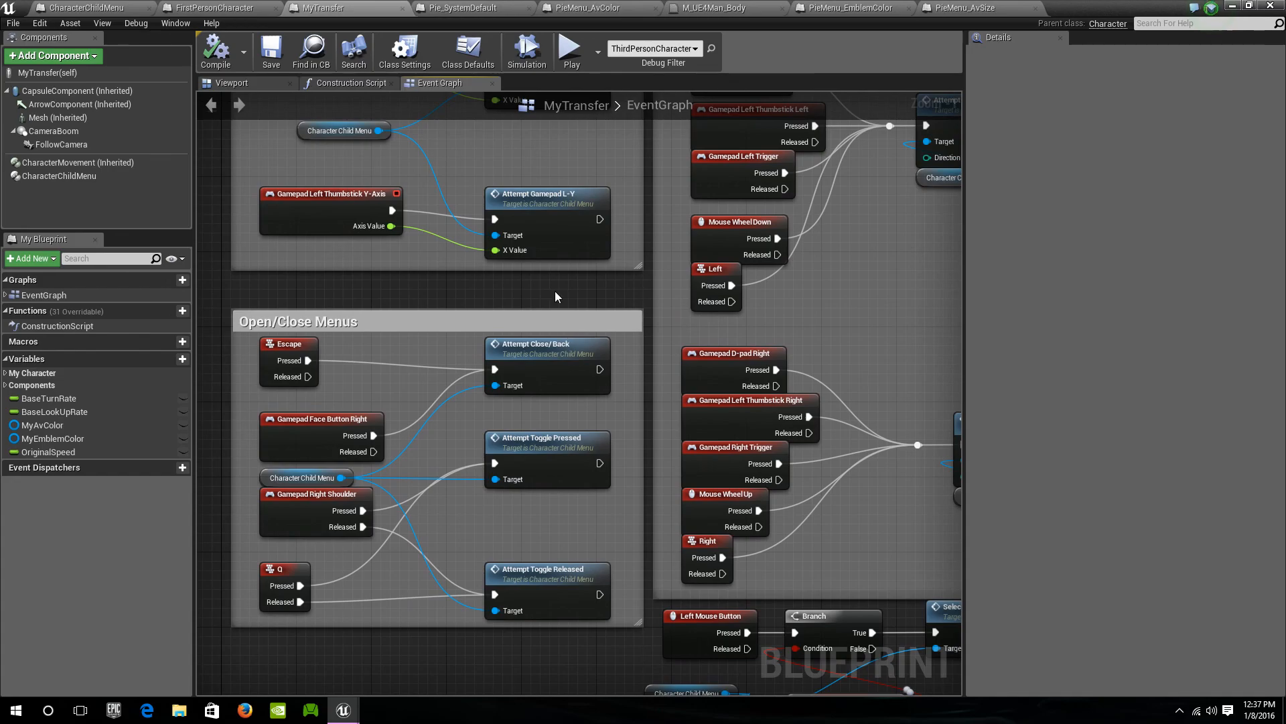
right_drag(607, 596, 445, 399)
scroll(446, 397, down, 4)
right_drag(619, 227, 814, 611)
scroll(480, 367, up, 4)
scroll(480, 367, up, 1)
right_drag(479, 367, 695, 465)
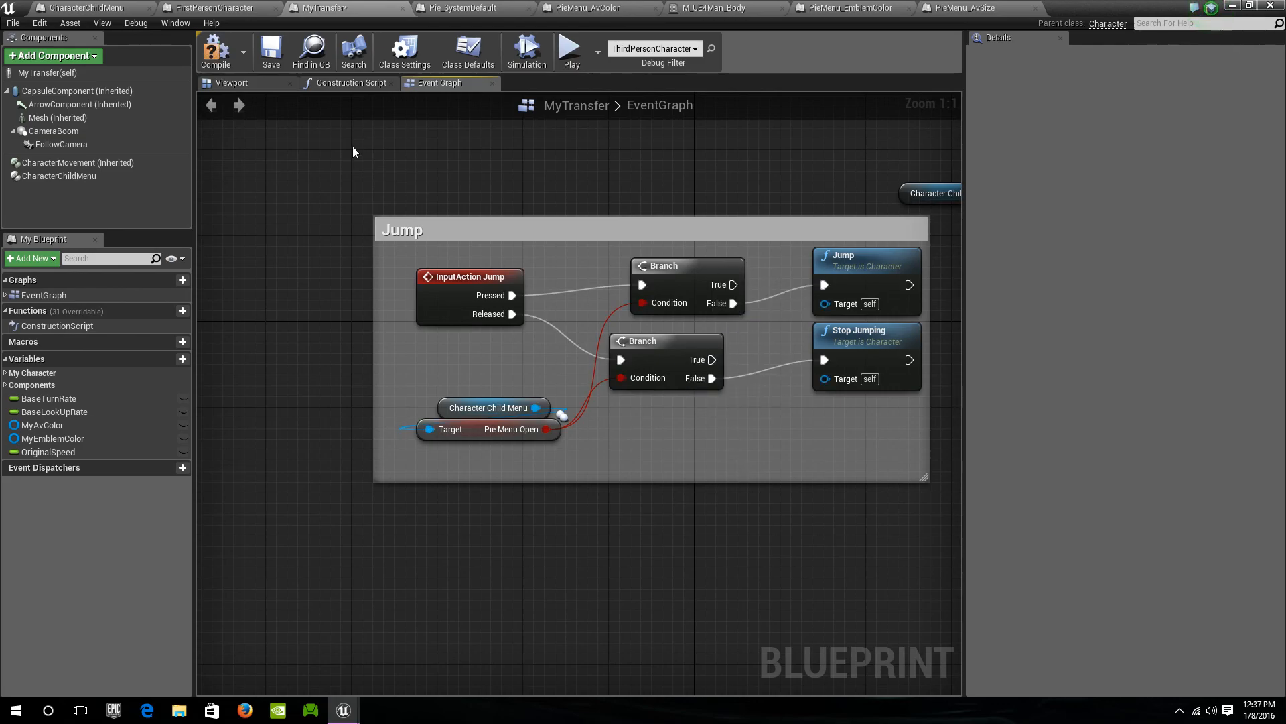
click(275, 52)
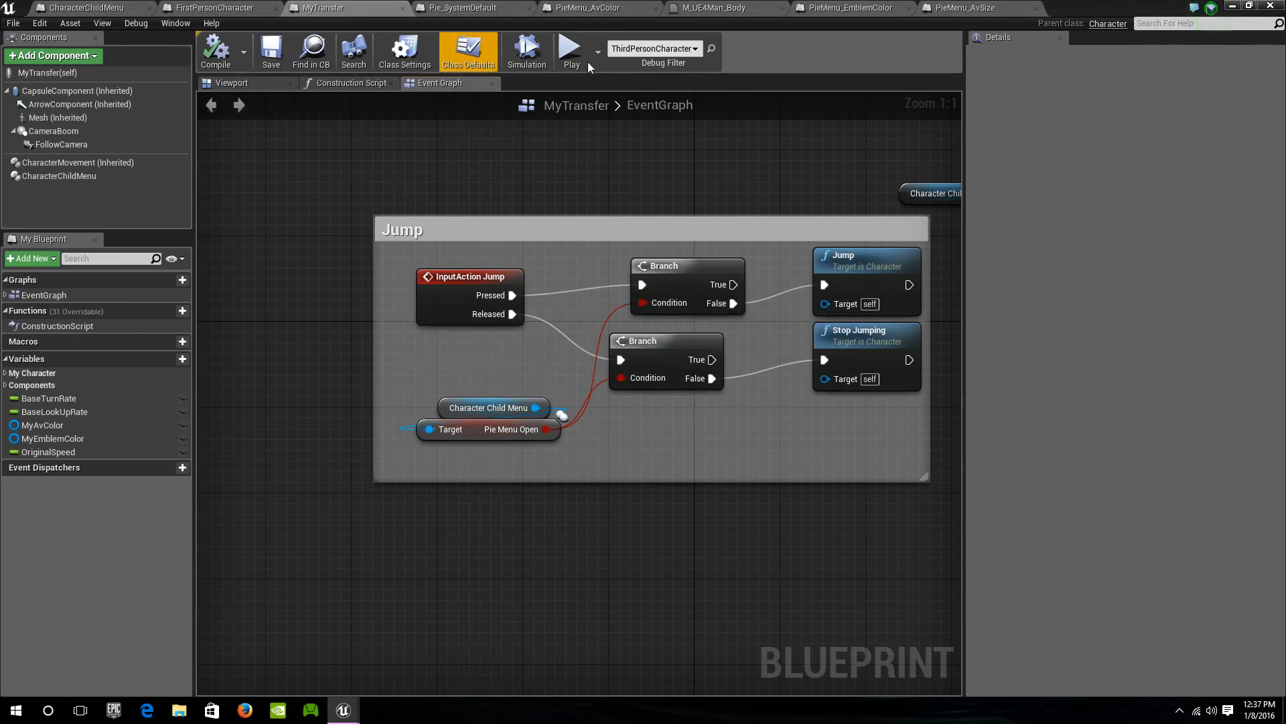
Play the level, set the character's avatar color to Blue through the radial menu, and reopen the menu at Emblem Color
click(1235, 8)
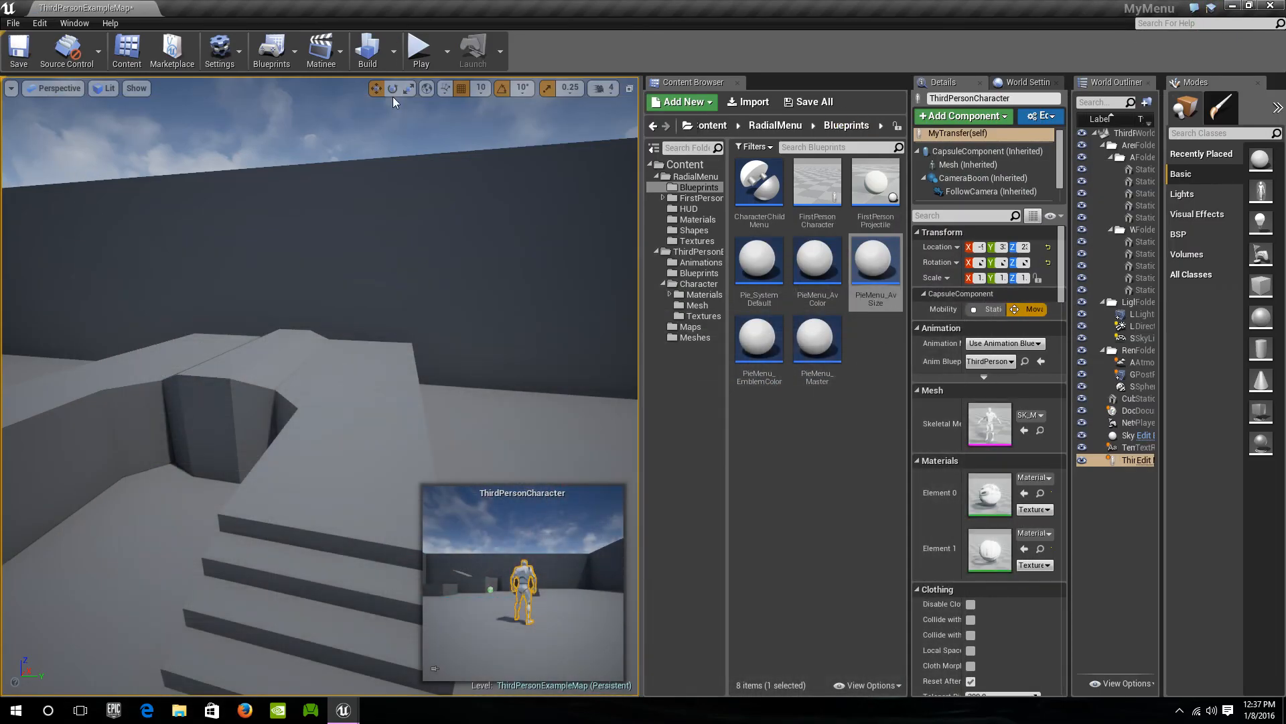
click(422, 53)
click(322, 402)
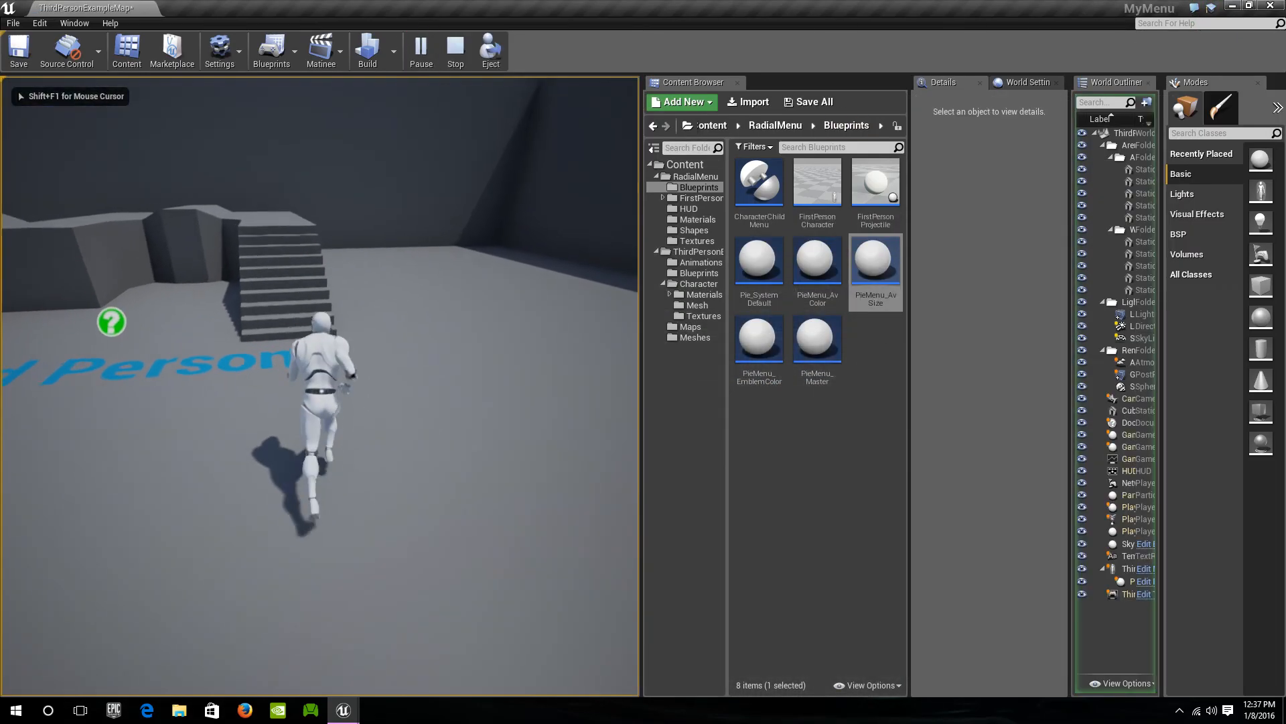
key(Tab)
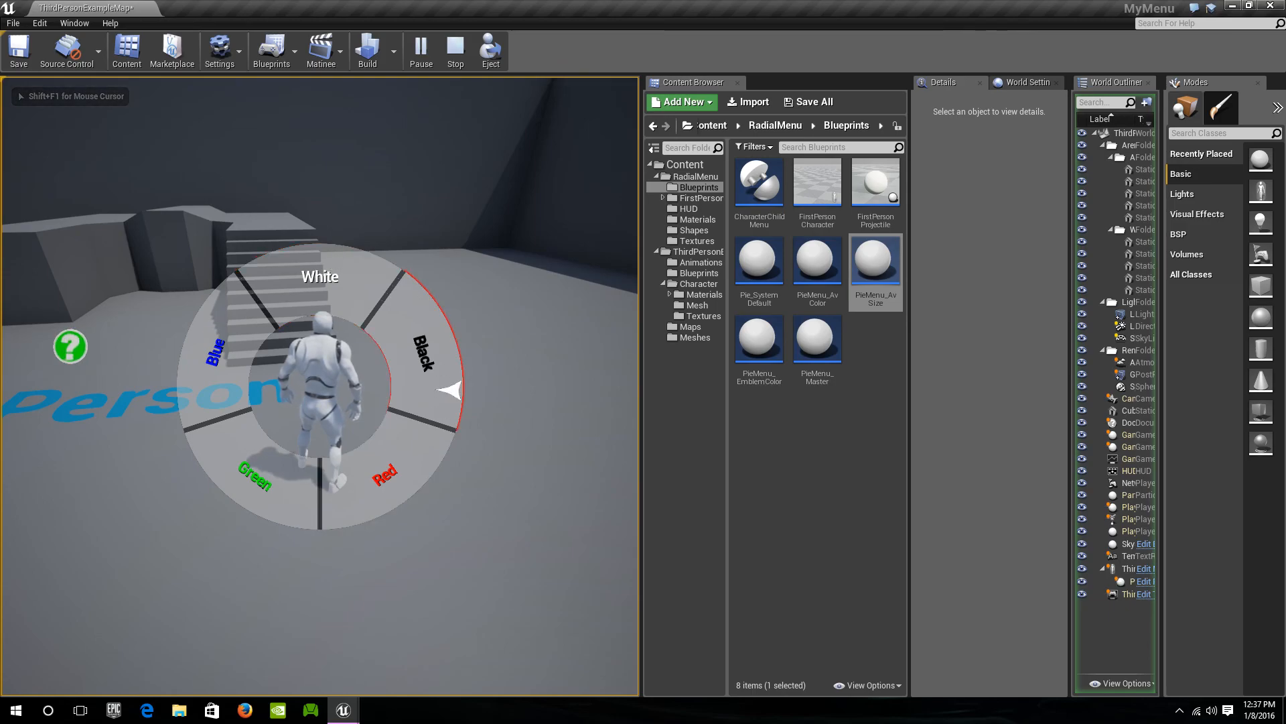
click(201, 349)
key(Tab)
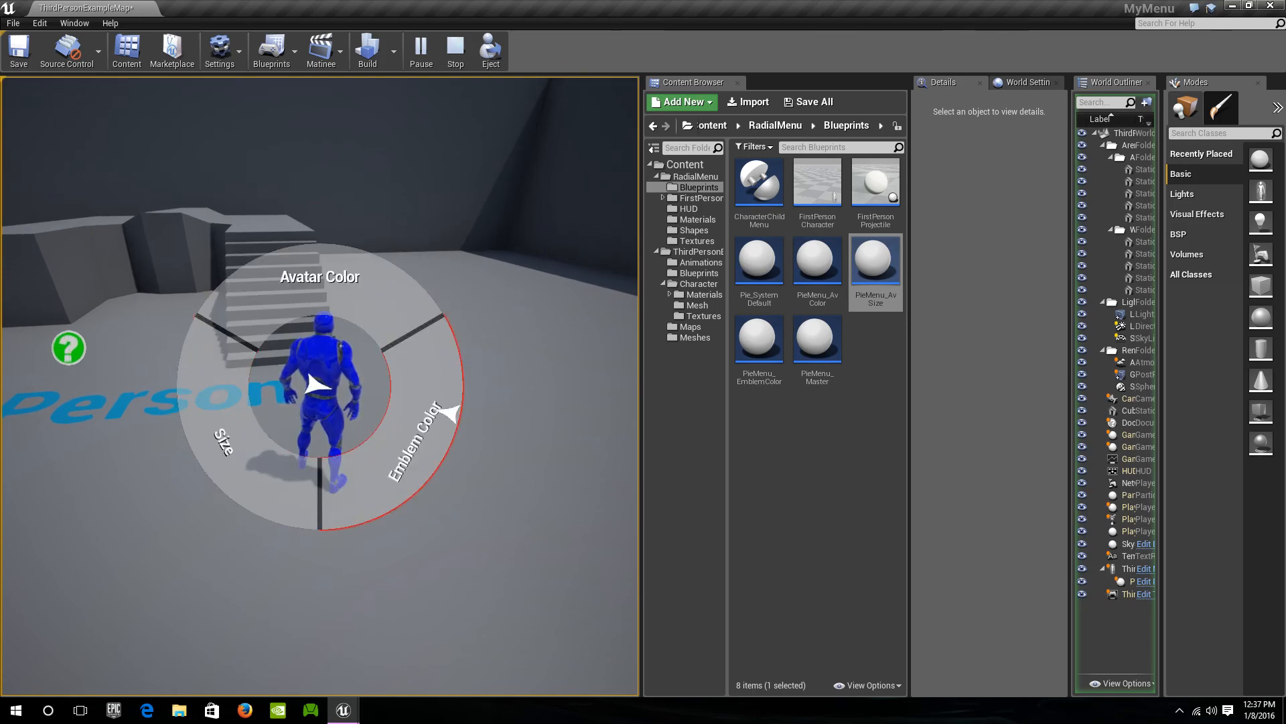
key(Tab)
key(Tab)
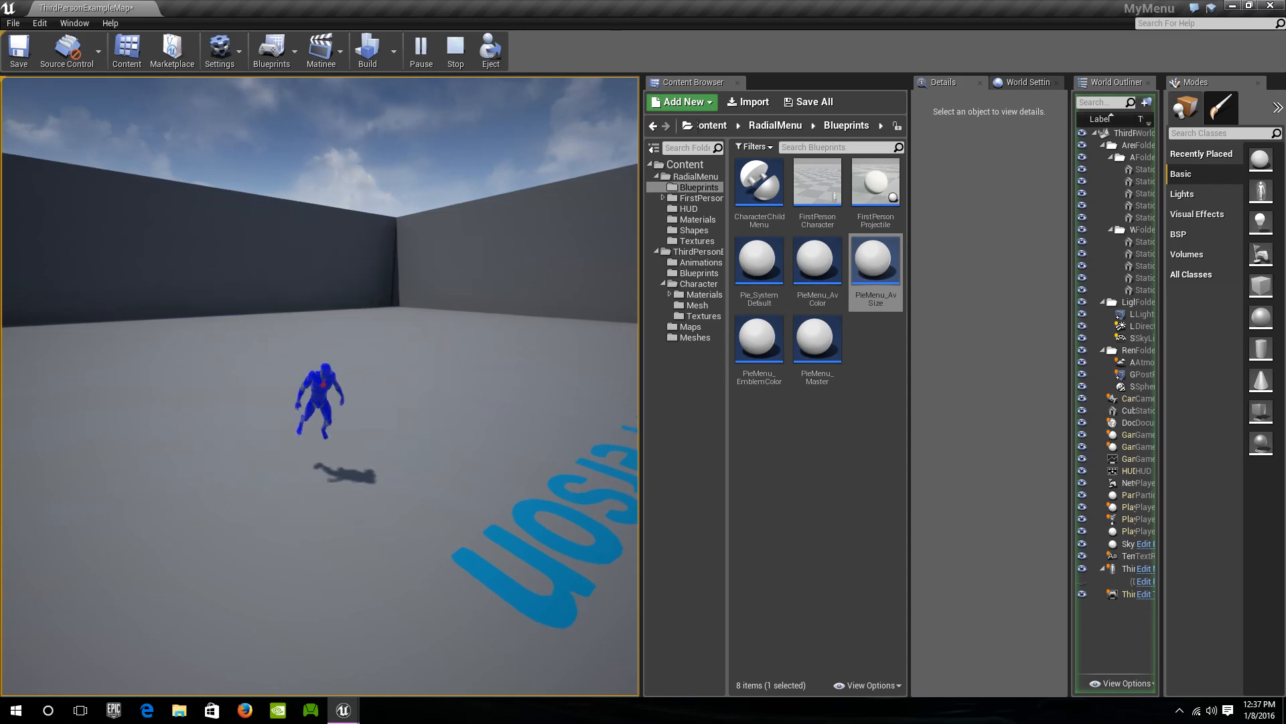
Run the blue character up the stairs, along the raised platforms and back onto the level floor
key(w)
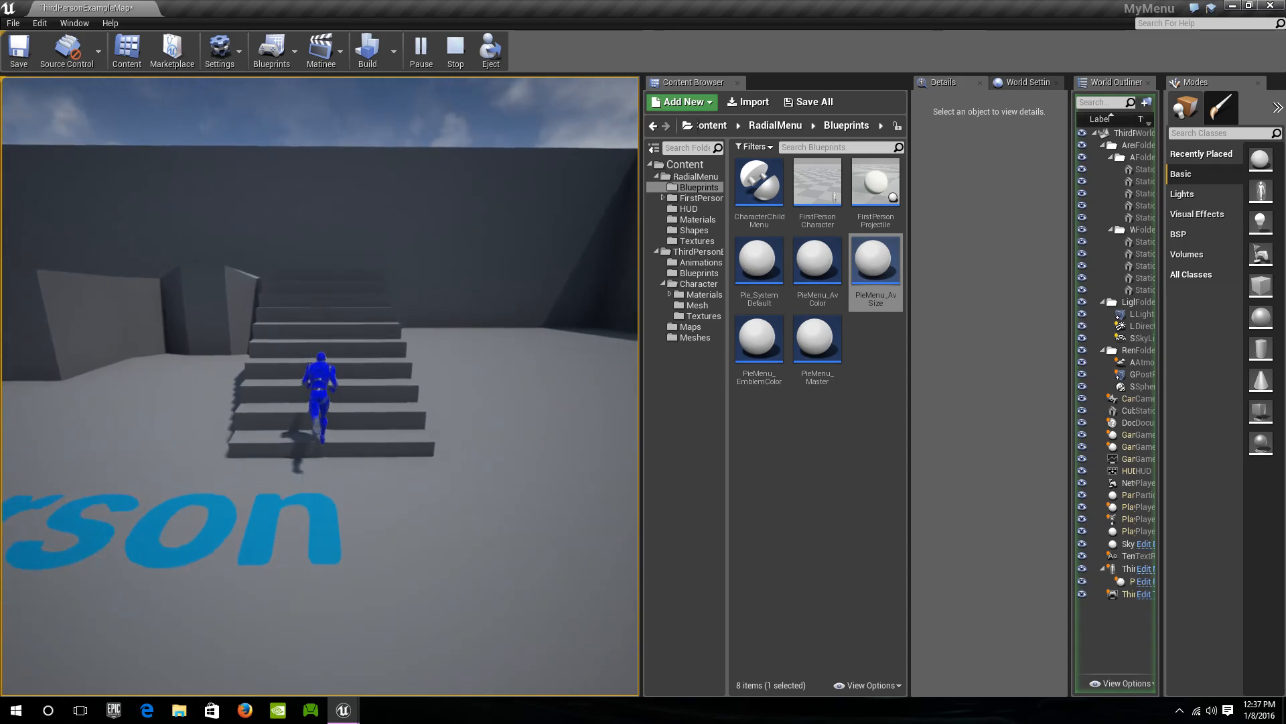
key(w)
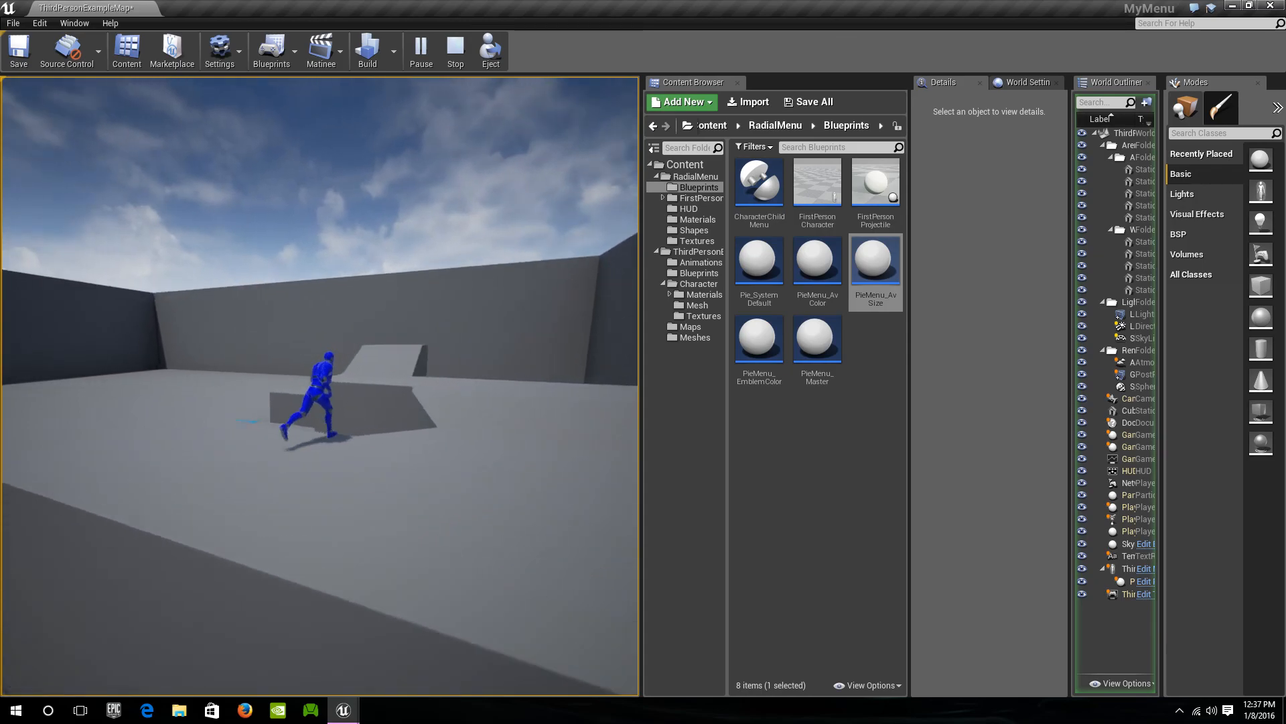
key(w)
key(w)
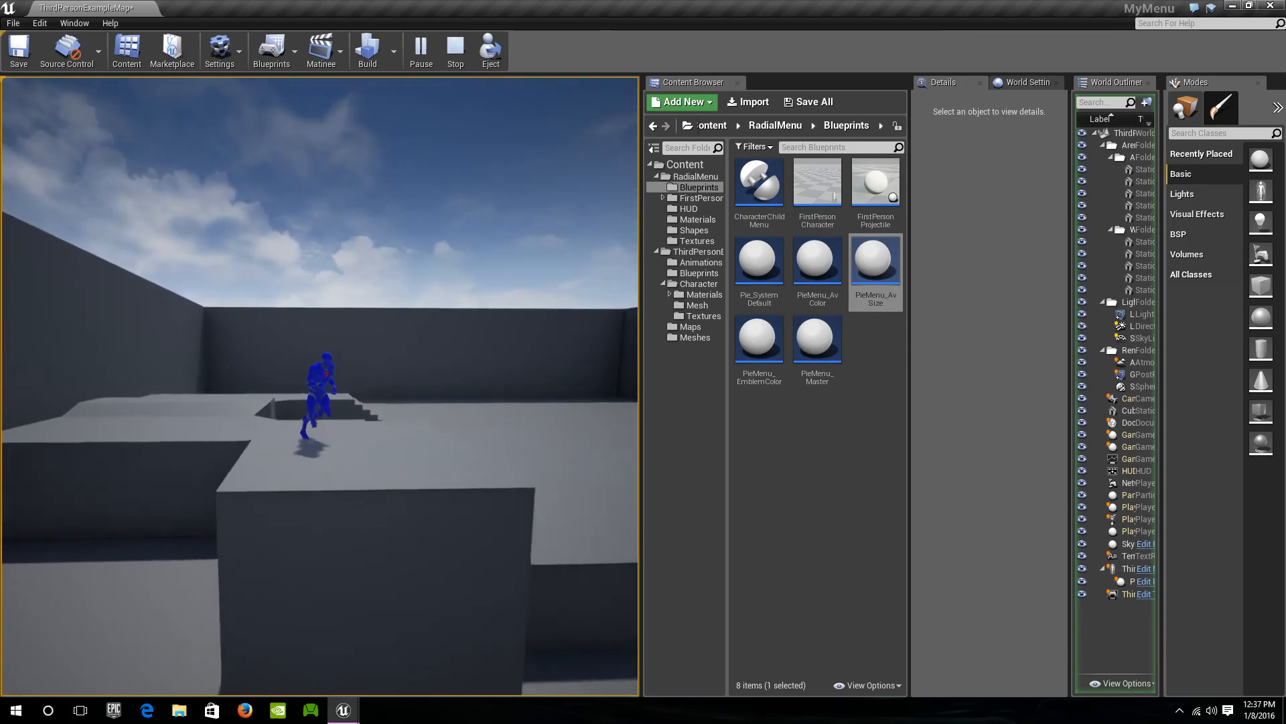
key(w)
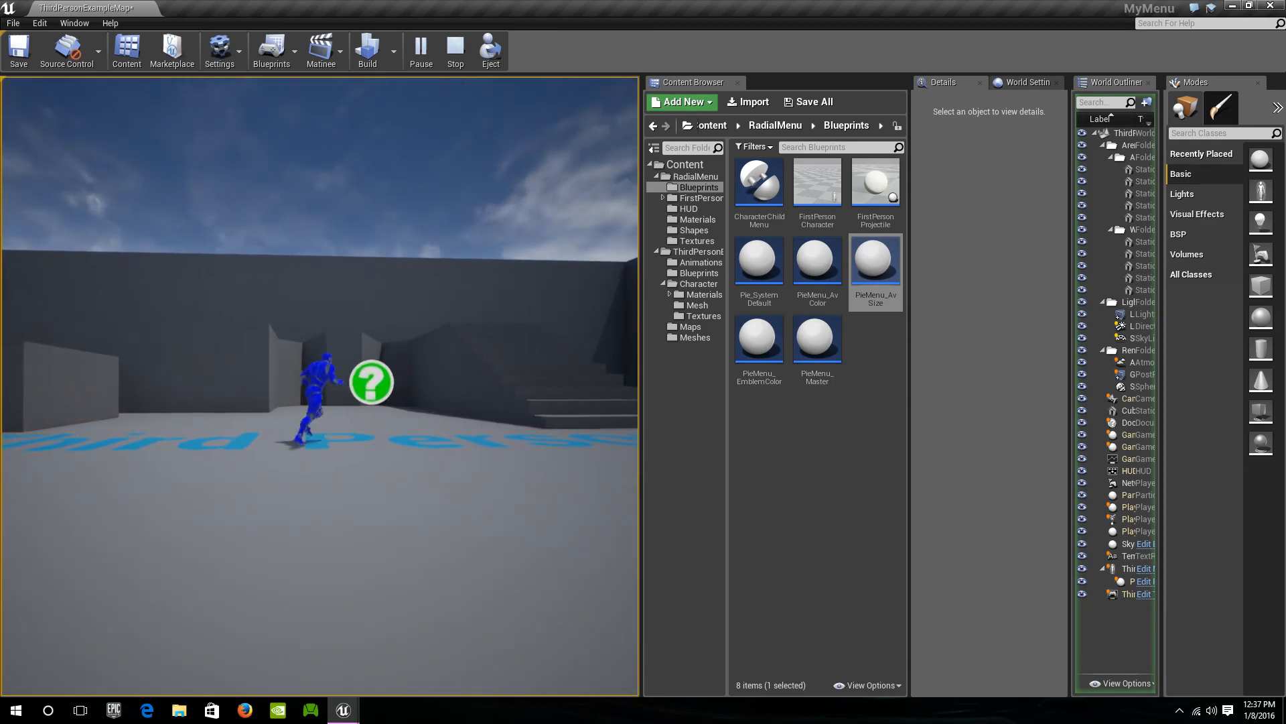
key(w)
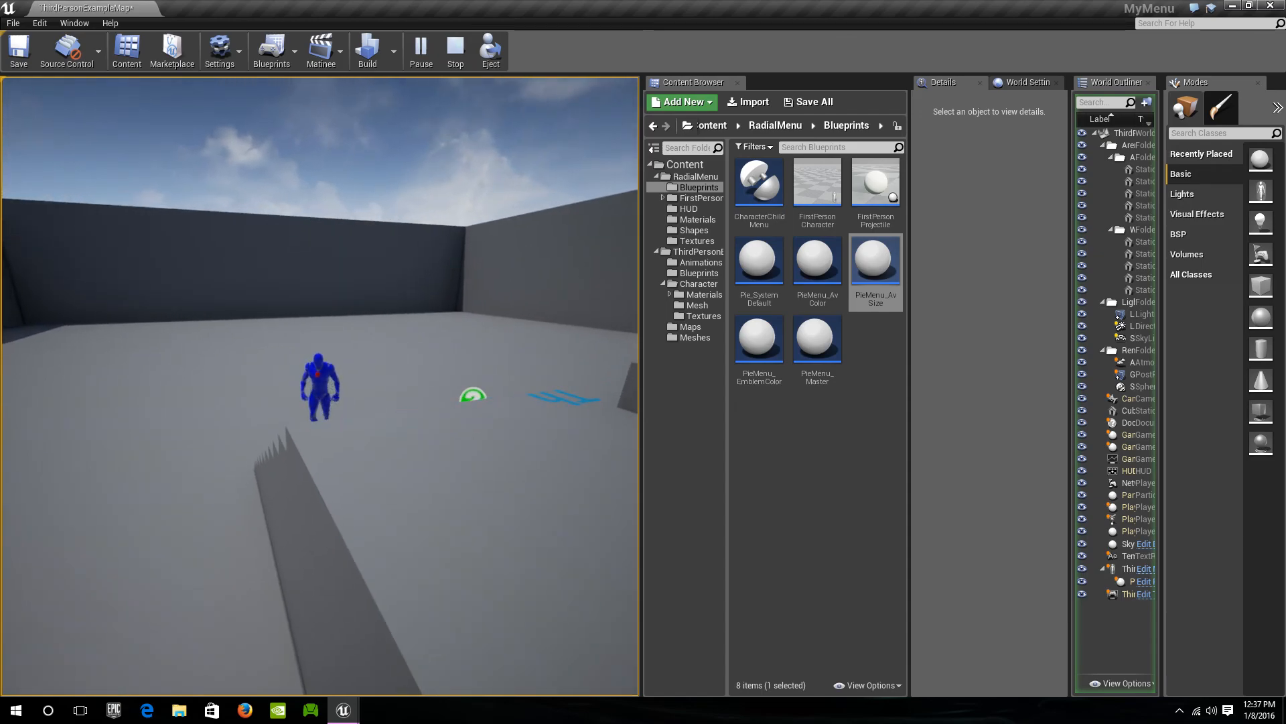
Test jumping with the menu closed while crossing the raised walkway, and run back toward the stairs
key(w)
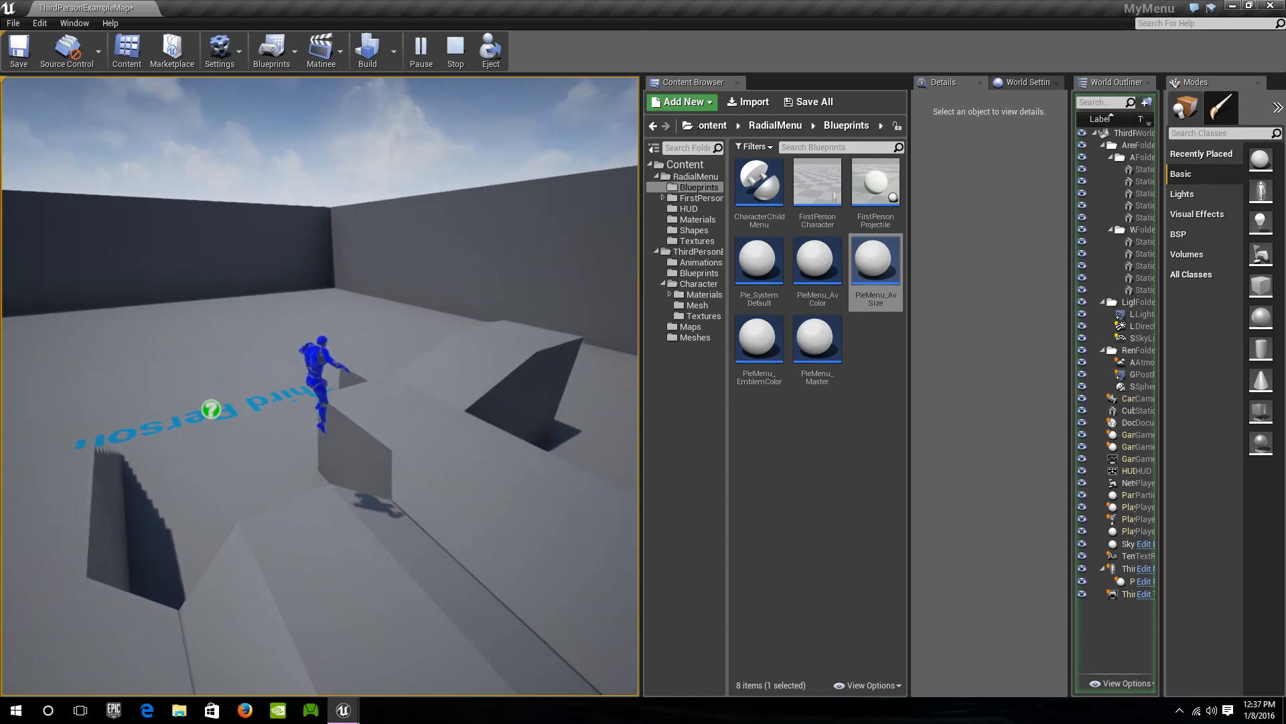
key(w)
key(w)
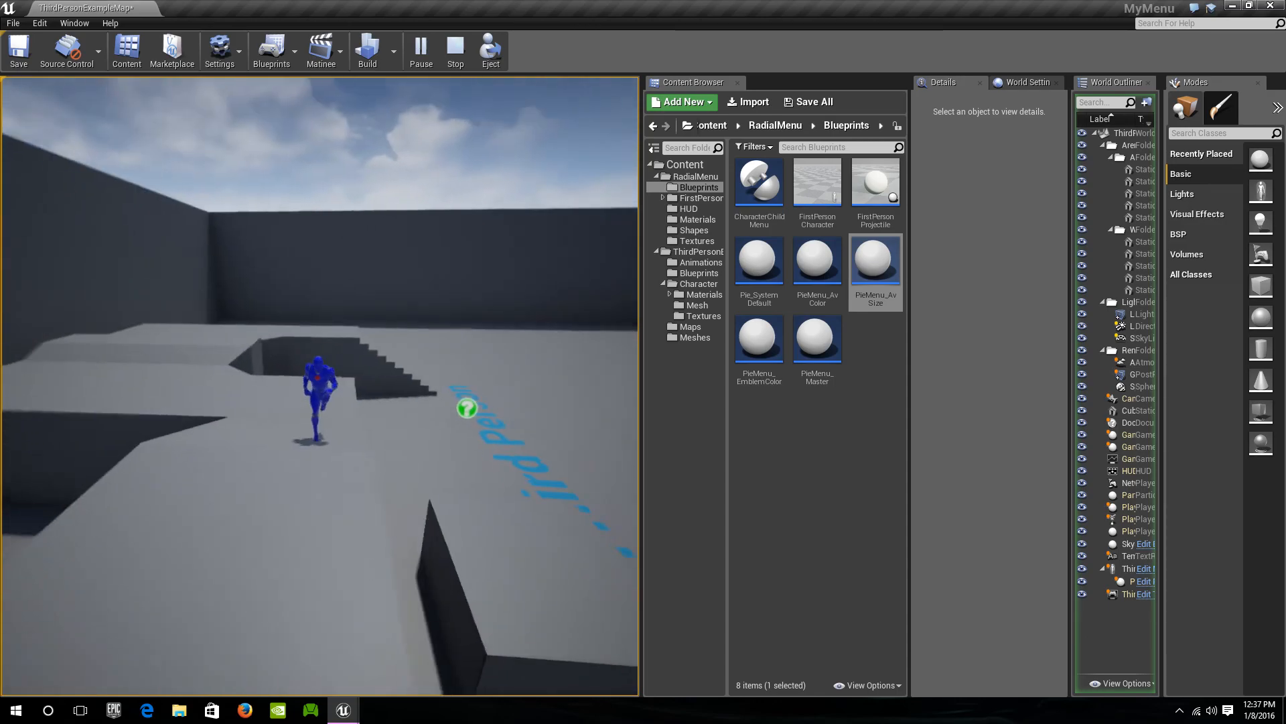
key(w)
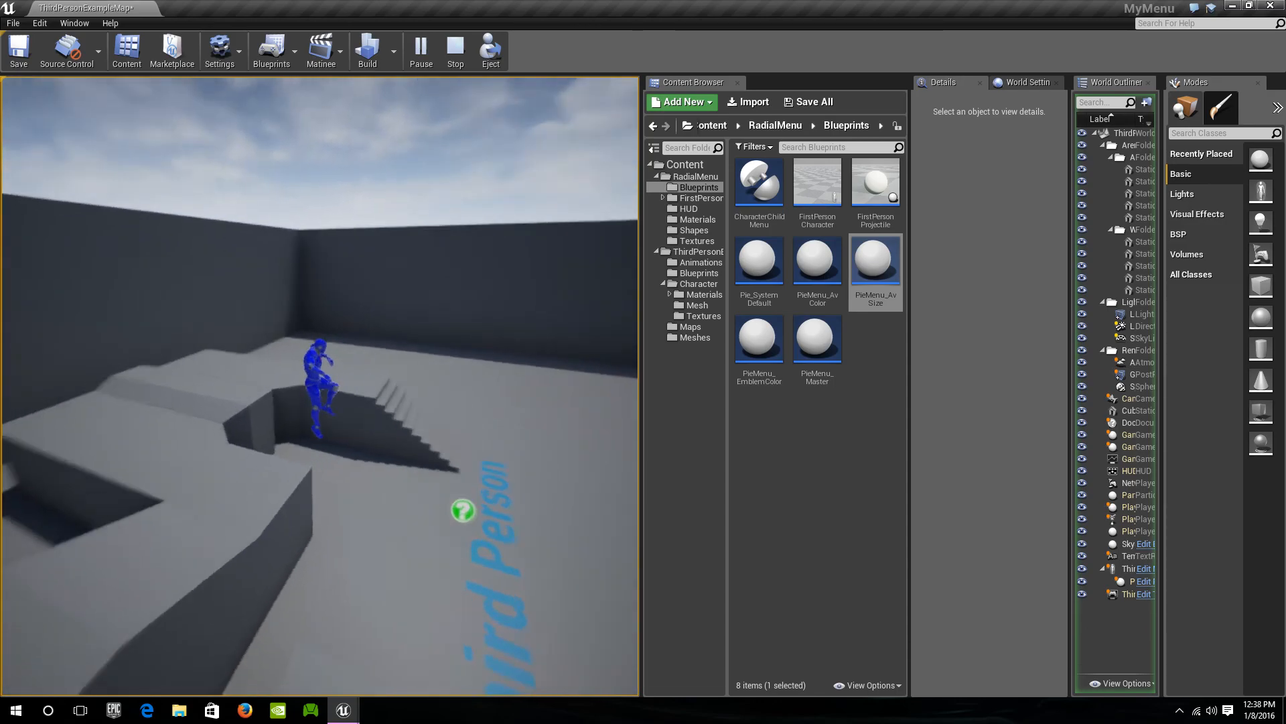
key(w)
key(w)
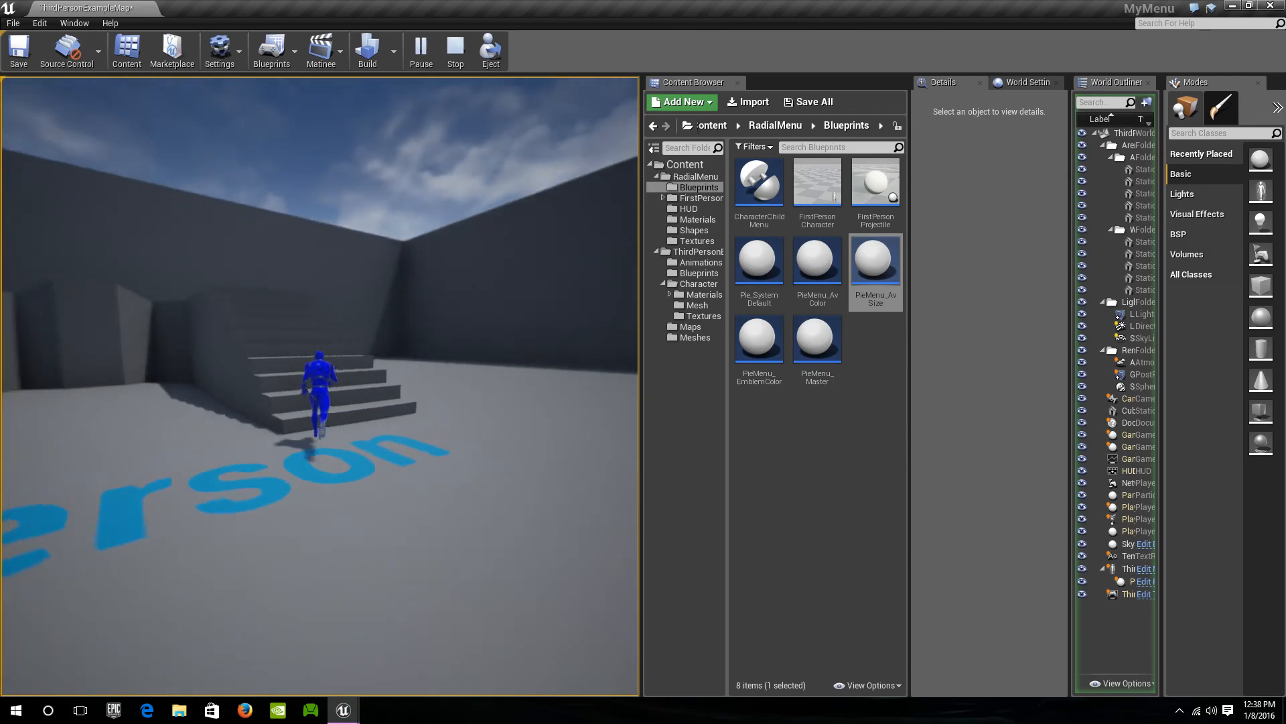
Test more jumps off the raised geometry and over the free-standing cube near the Third Person floor text
key(w)
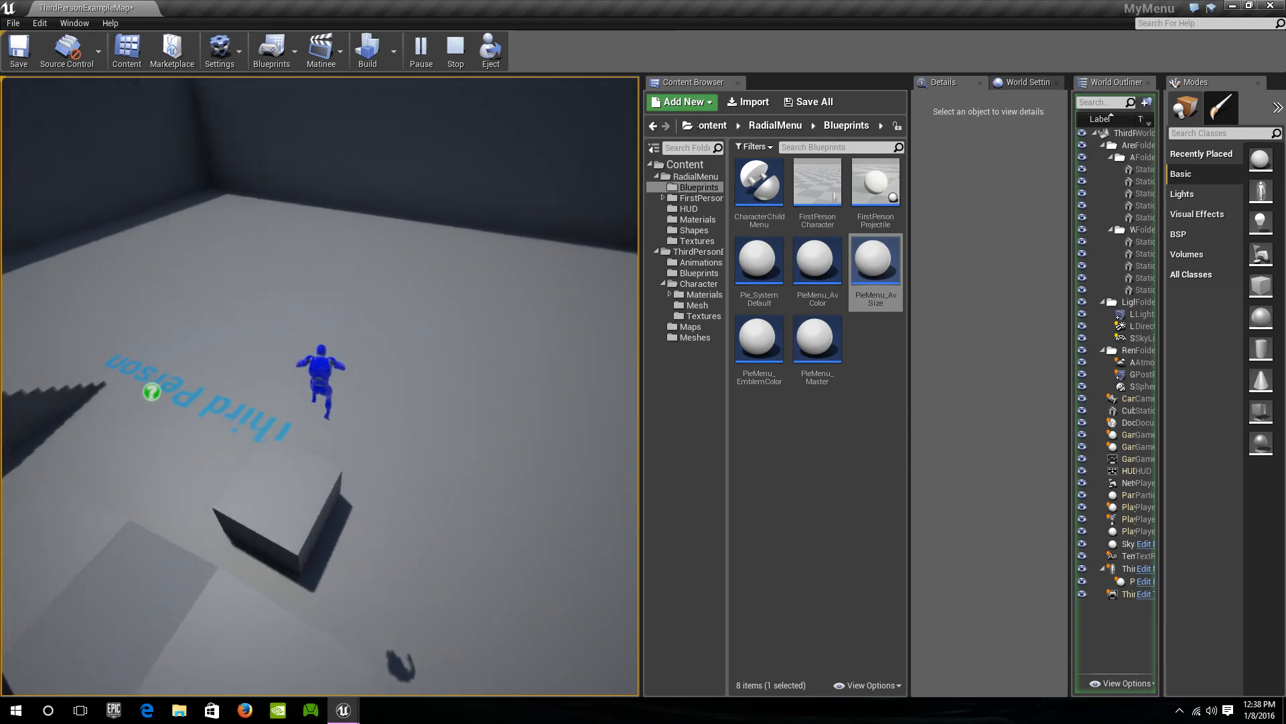
key(w)
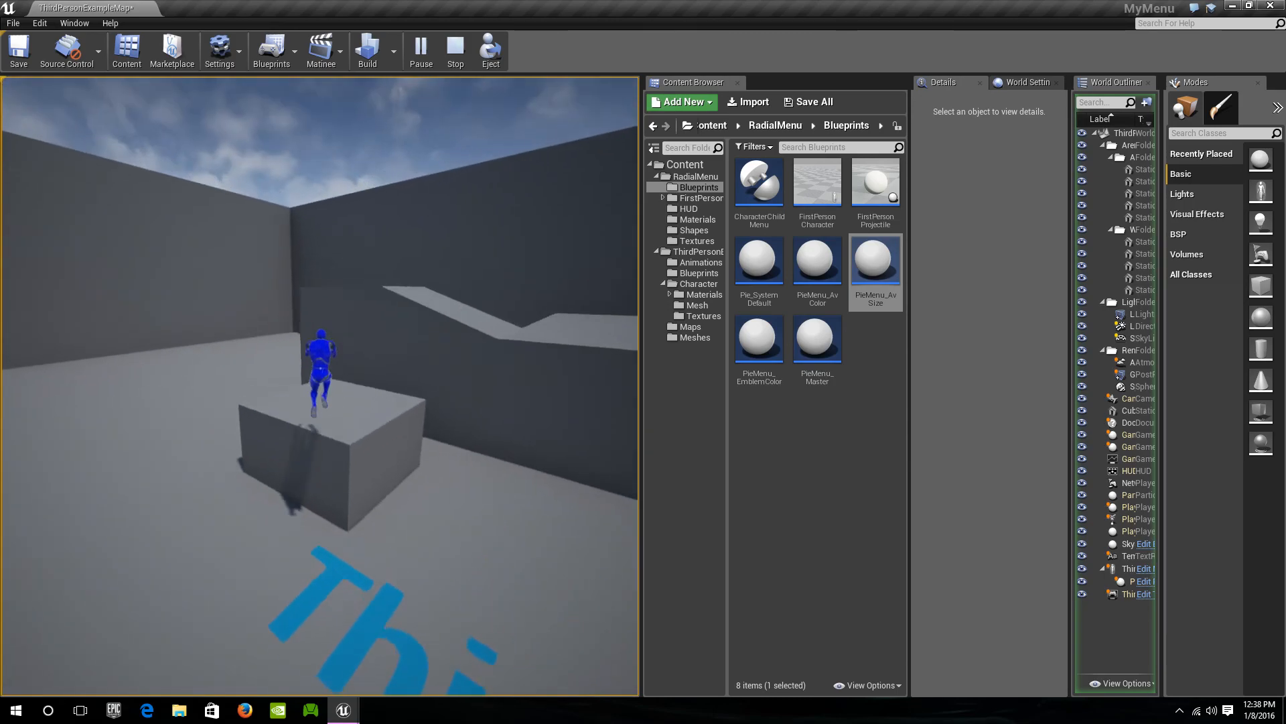
key(w)
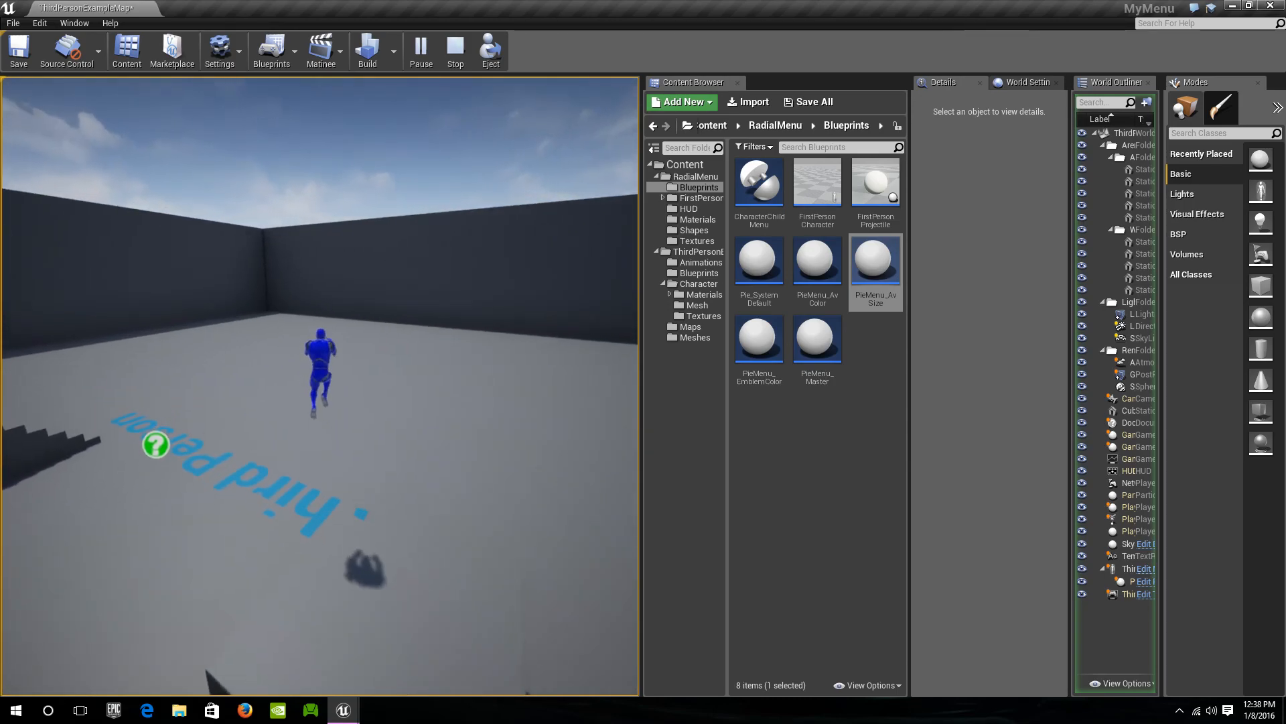
key(w)
key(space)
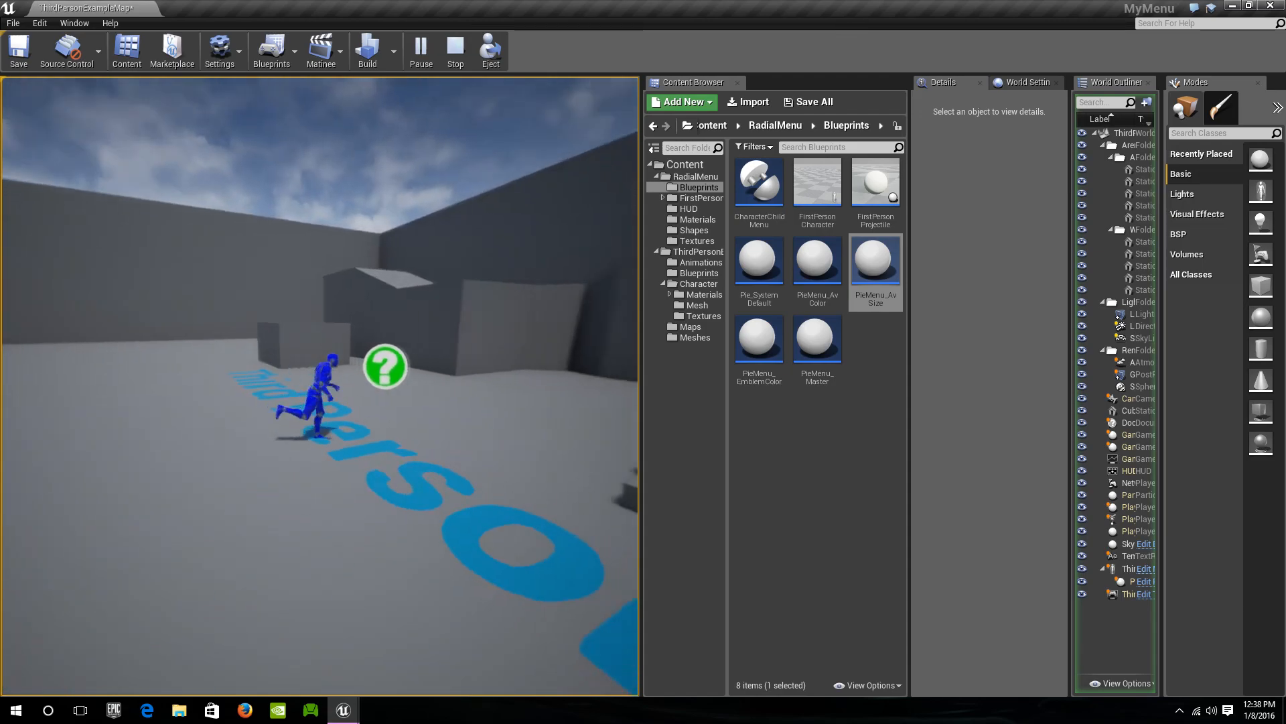
Run up the stairs and along the walkway again, jumping down past the cube to the floor
key(w)
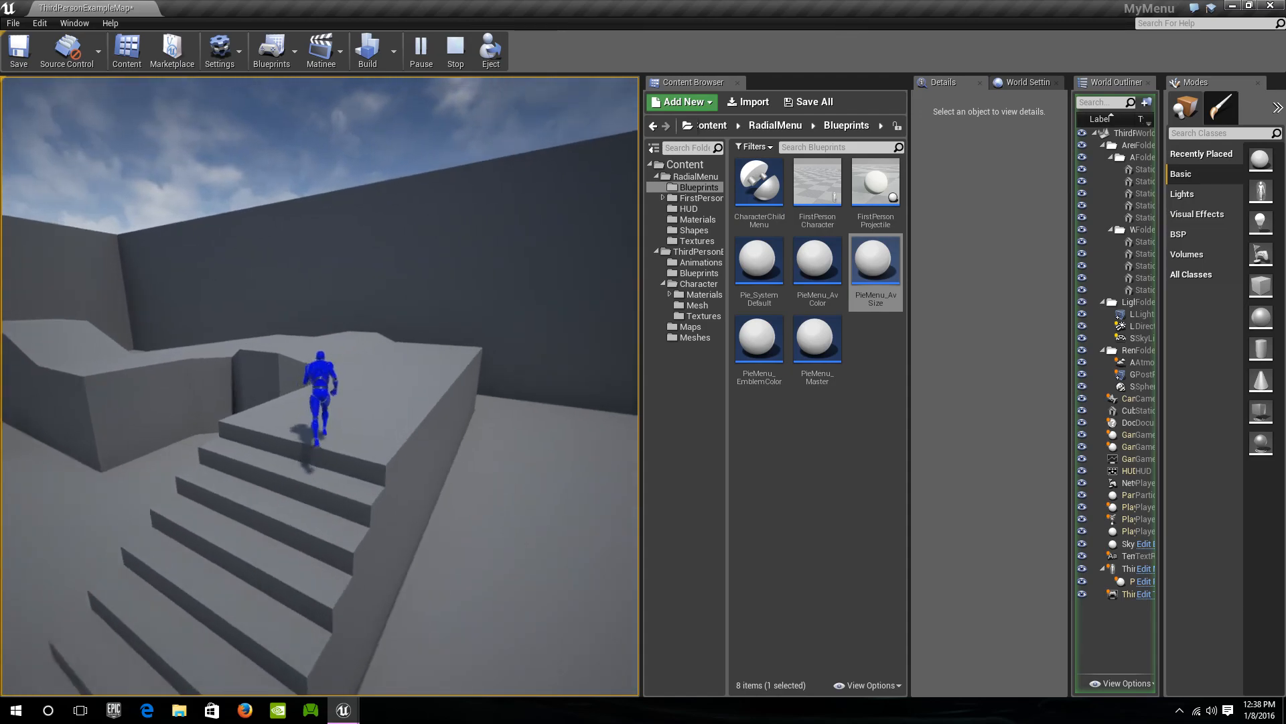
key(w)
key(space)
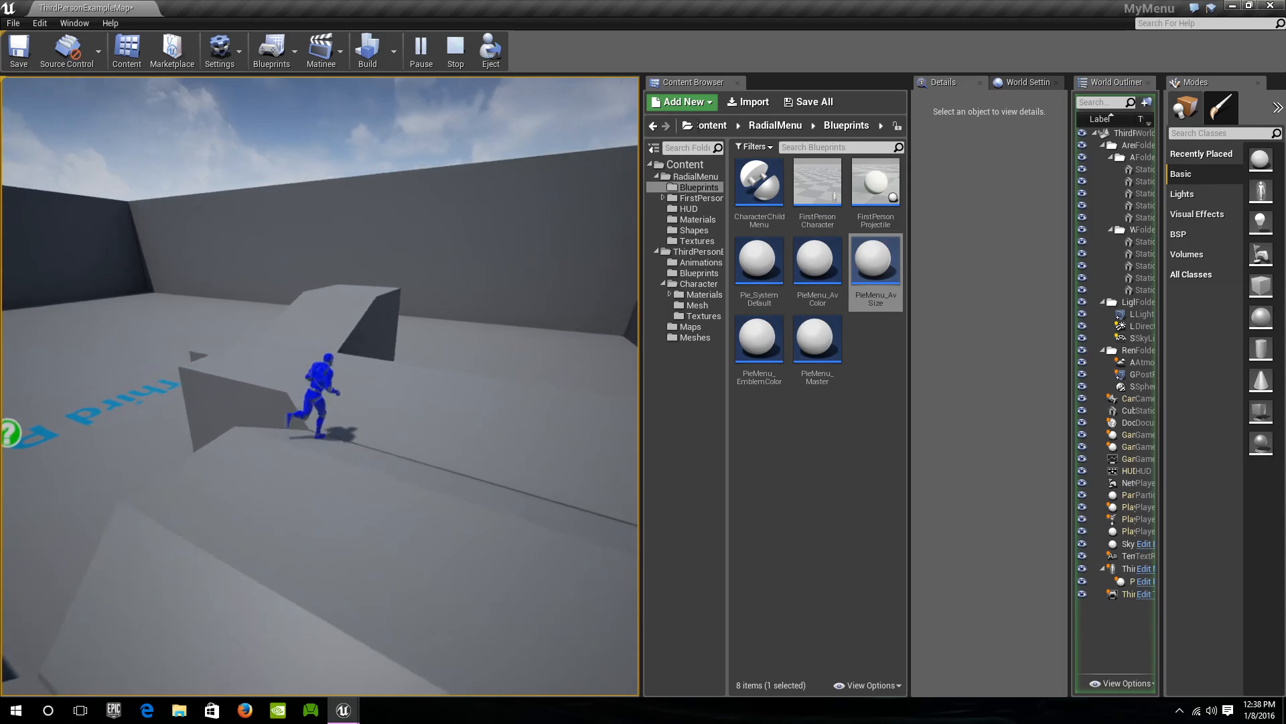
key(w)
key(space)
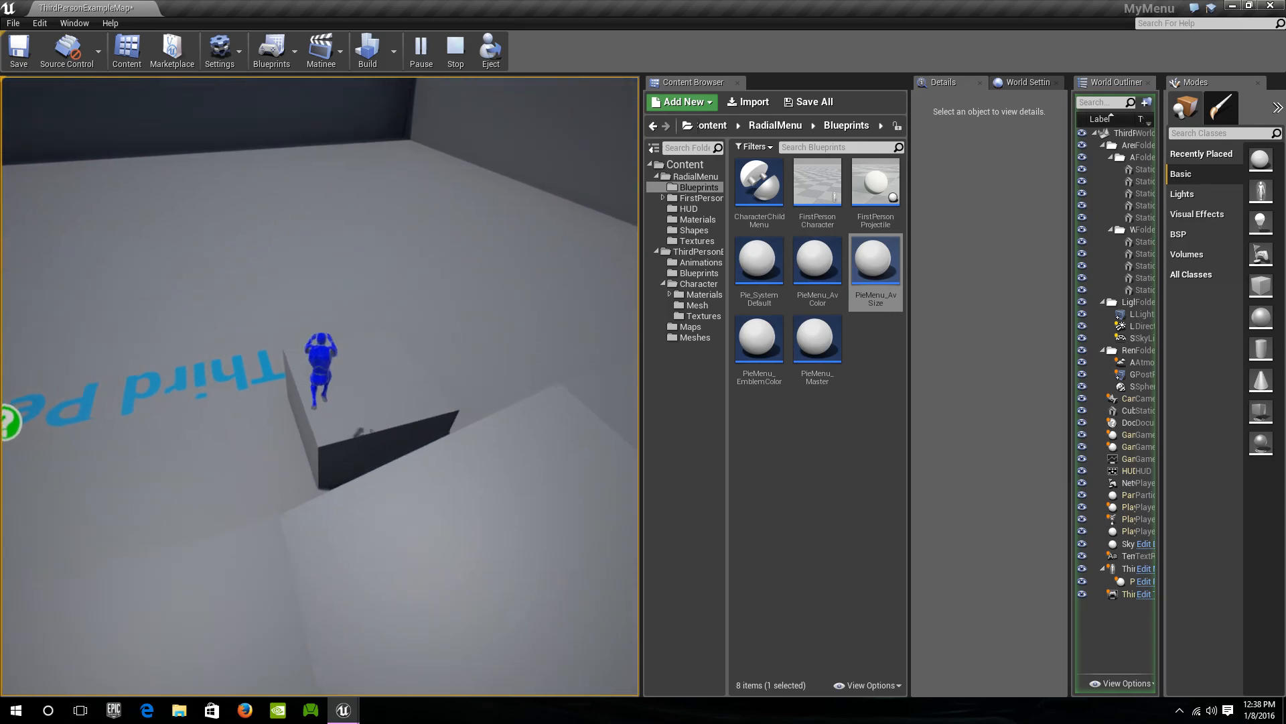
key(w)
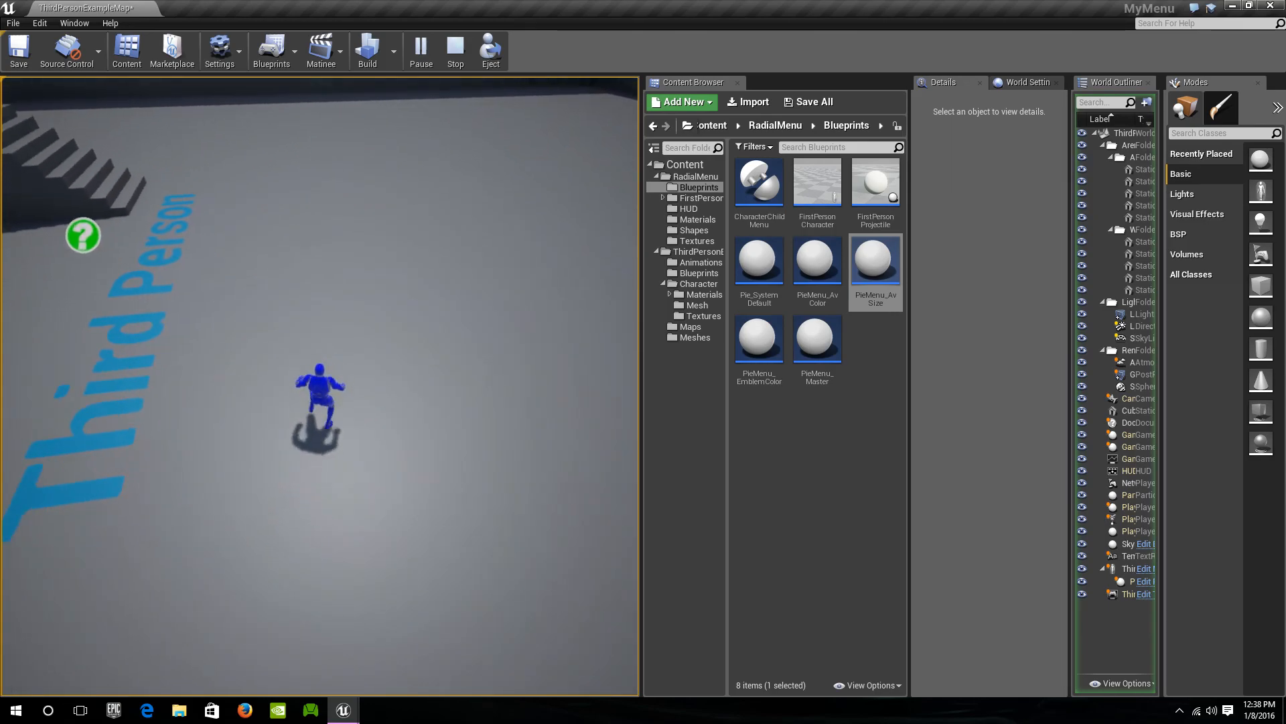
Make another run up the stairs and around the raised platform, returning to the floor near the Third Person text
key(w)
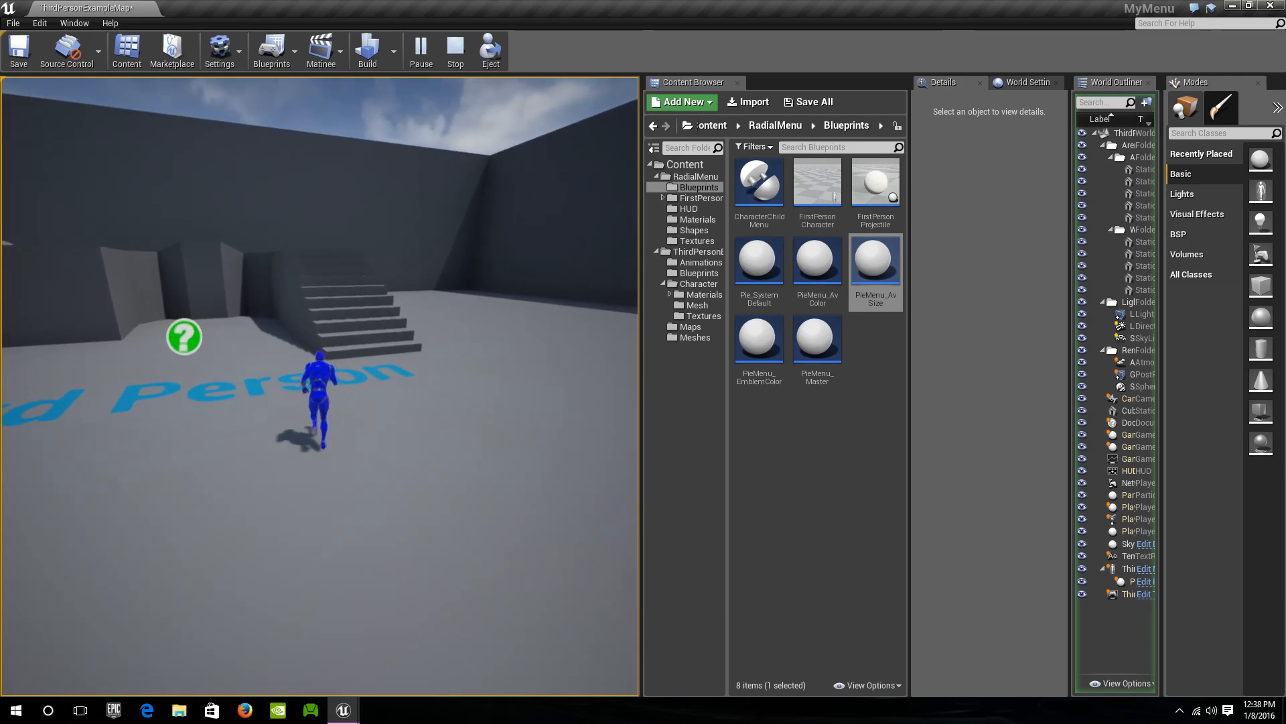
key(w)
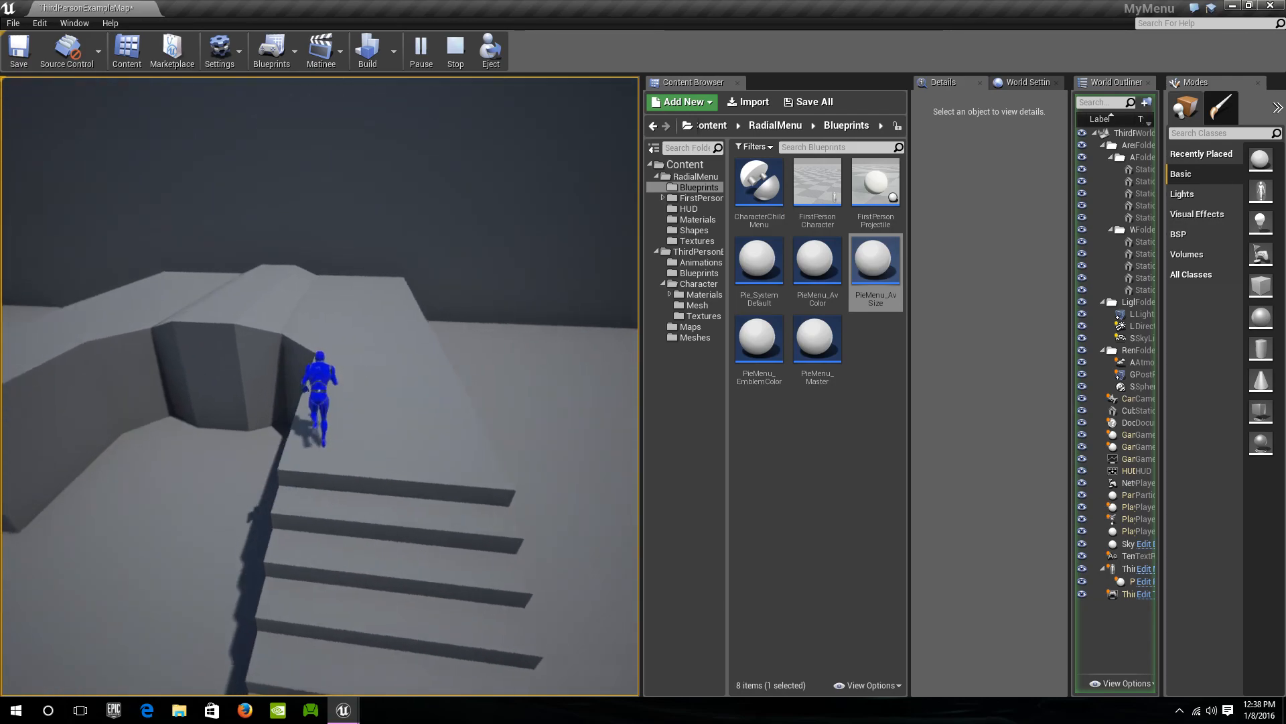
key(w)
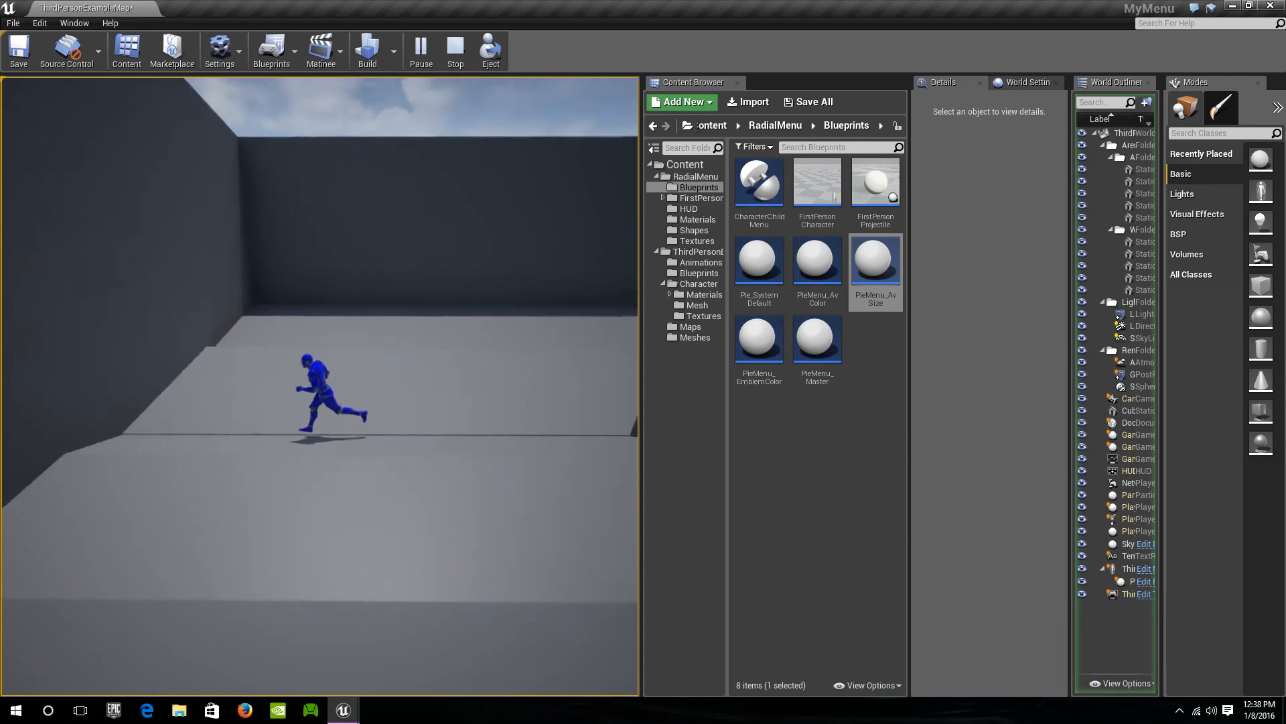
key(w)
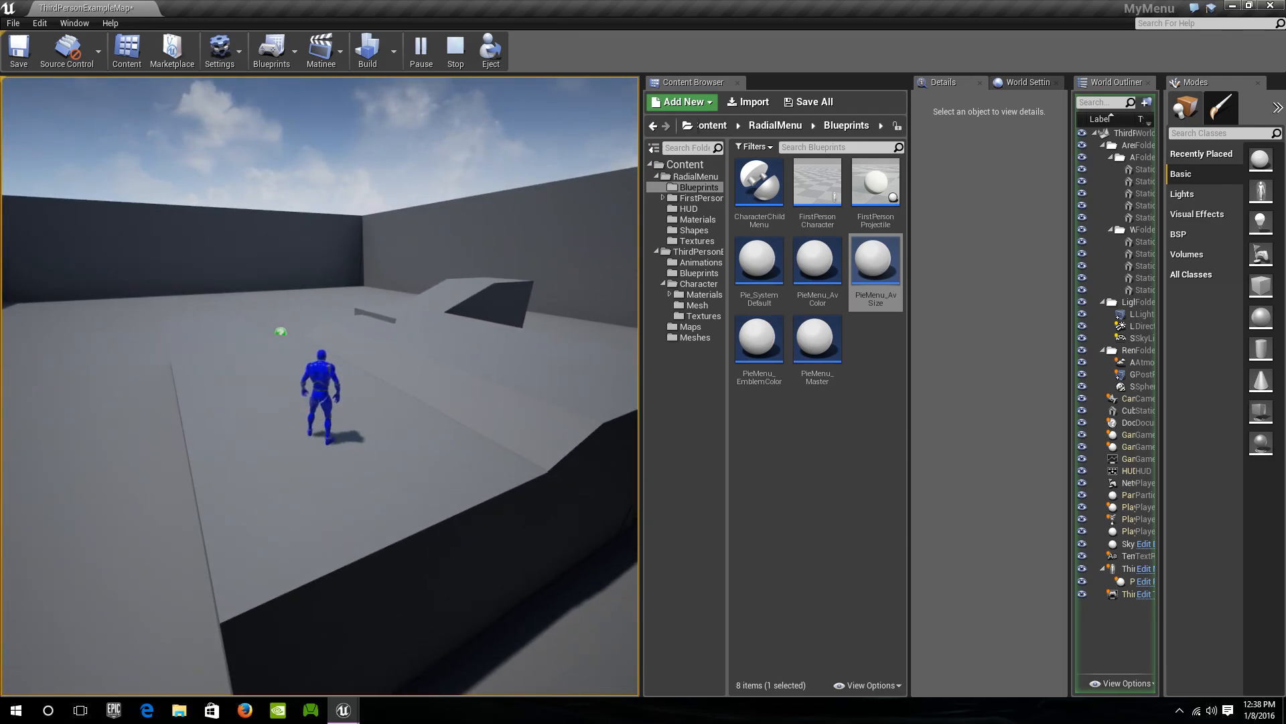
key(w)
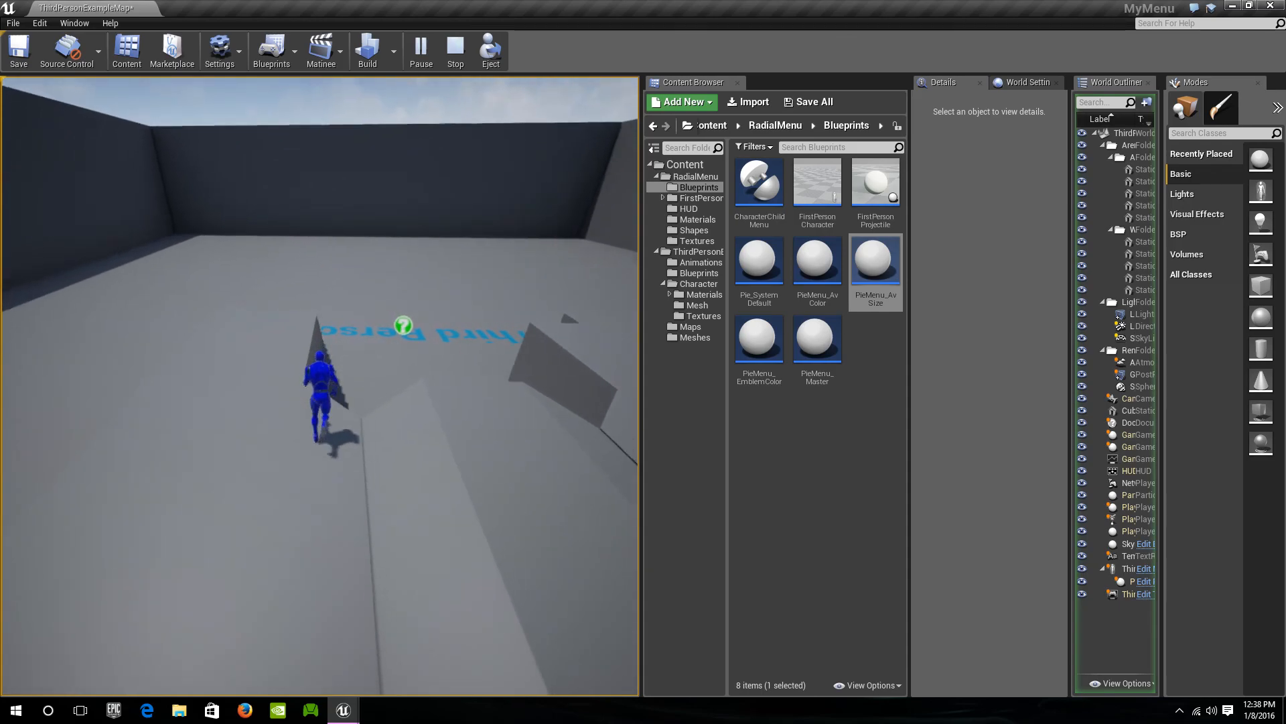
key(w)
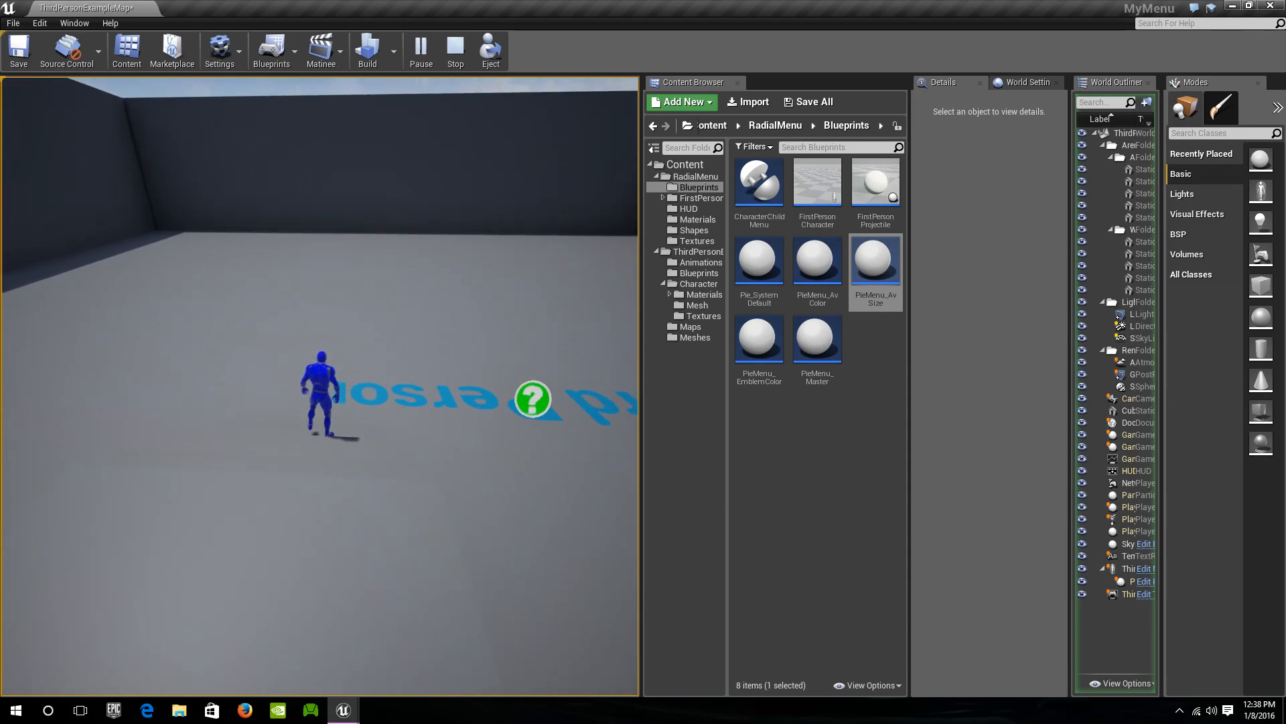
key(w)
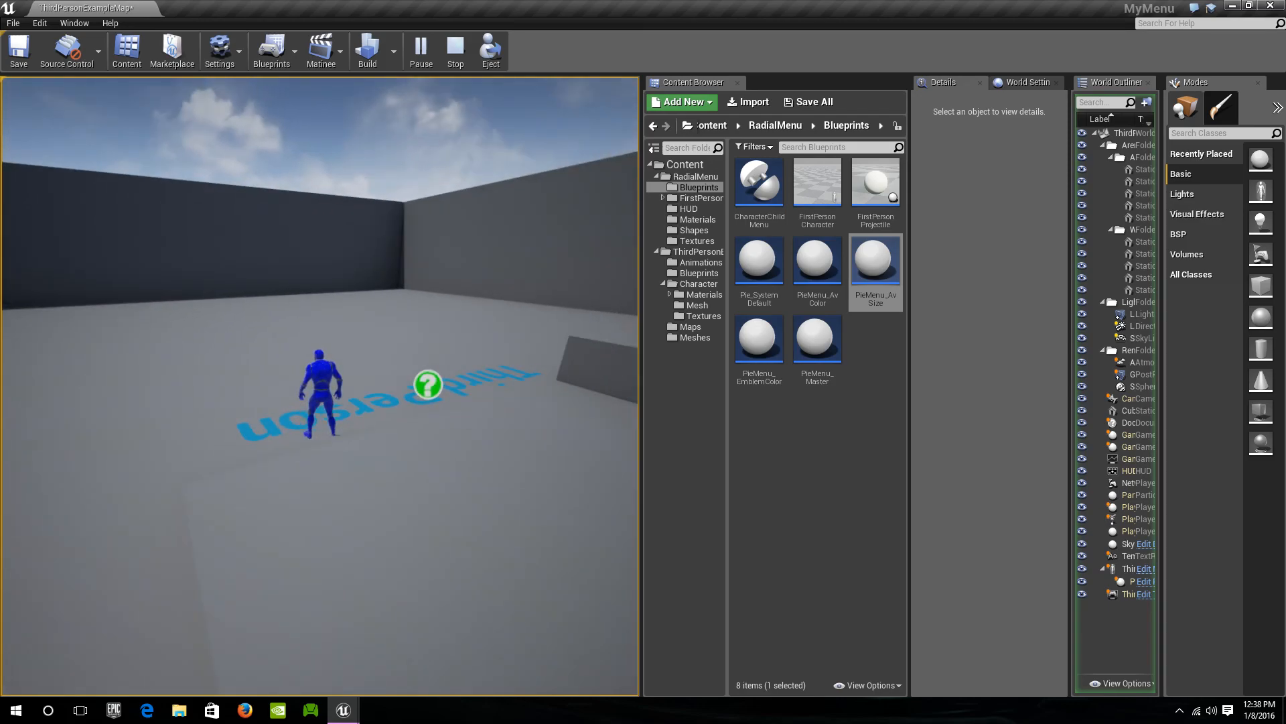
Run up the stairs and along the raised walkway, crossing the free-standing cube before returning to the Third Person floor text
key(w)
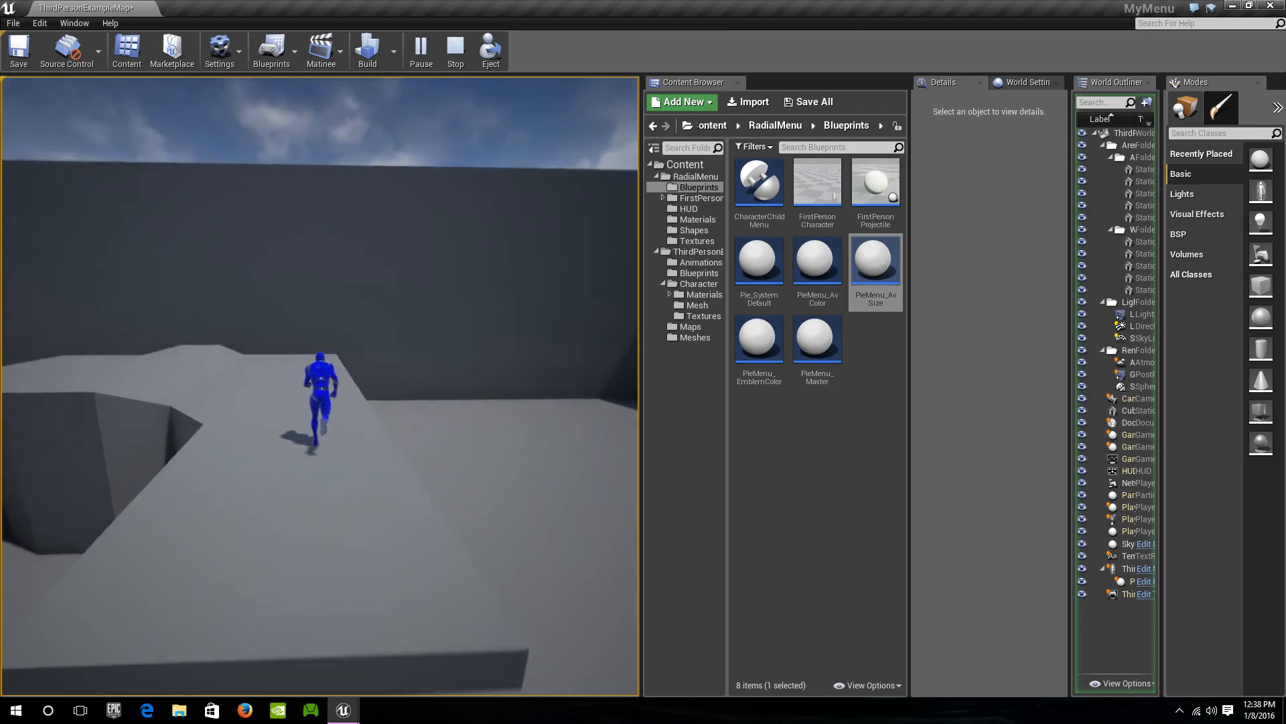
key(w)
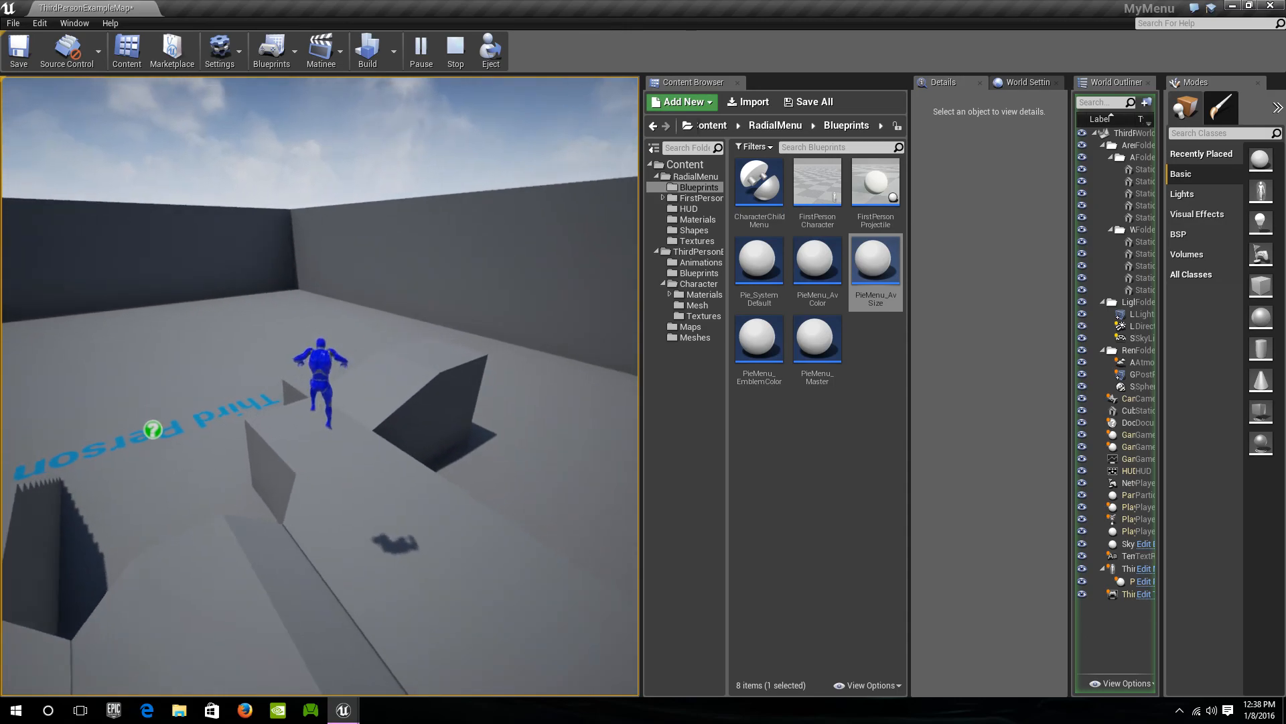
key(w)
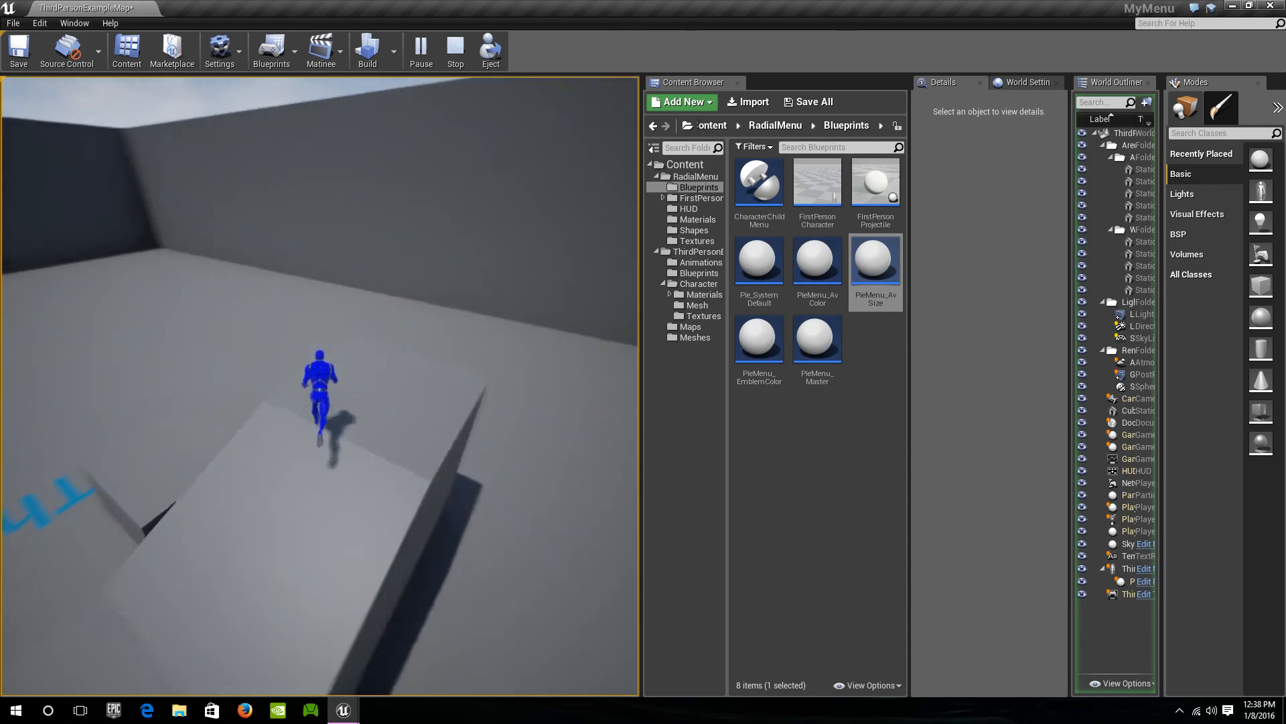
key(w)
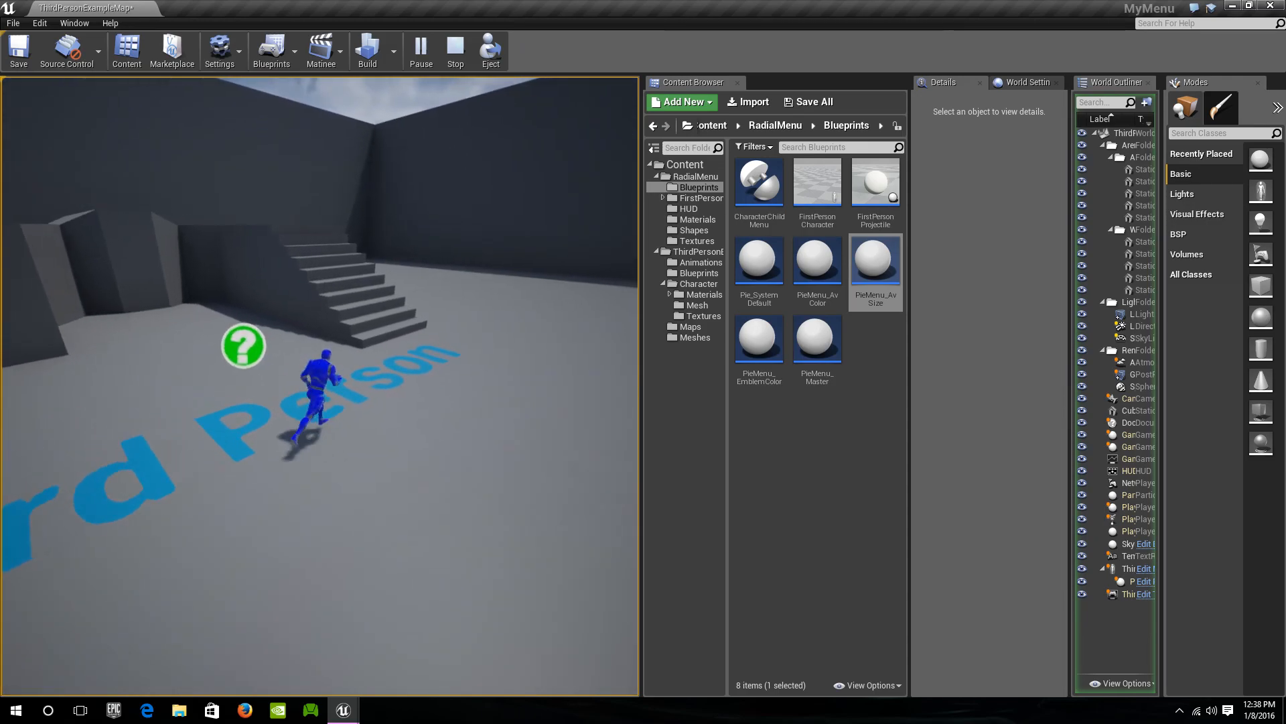
Climb the stairs once more and test a jump from the raised platform down to the floor beside the text
key(w)
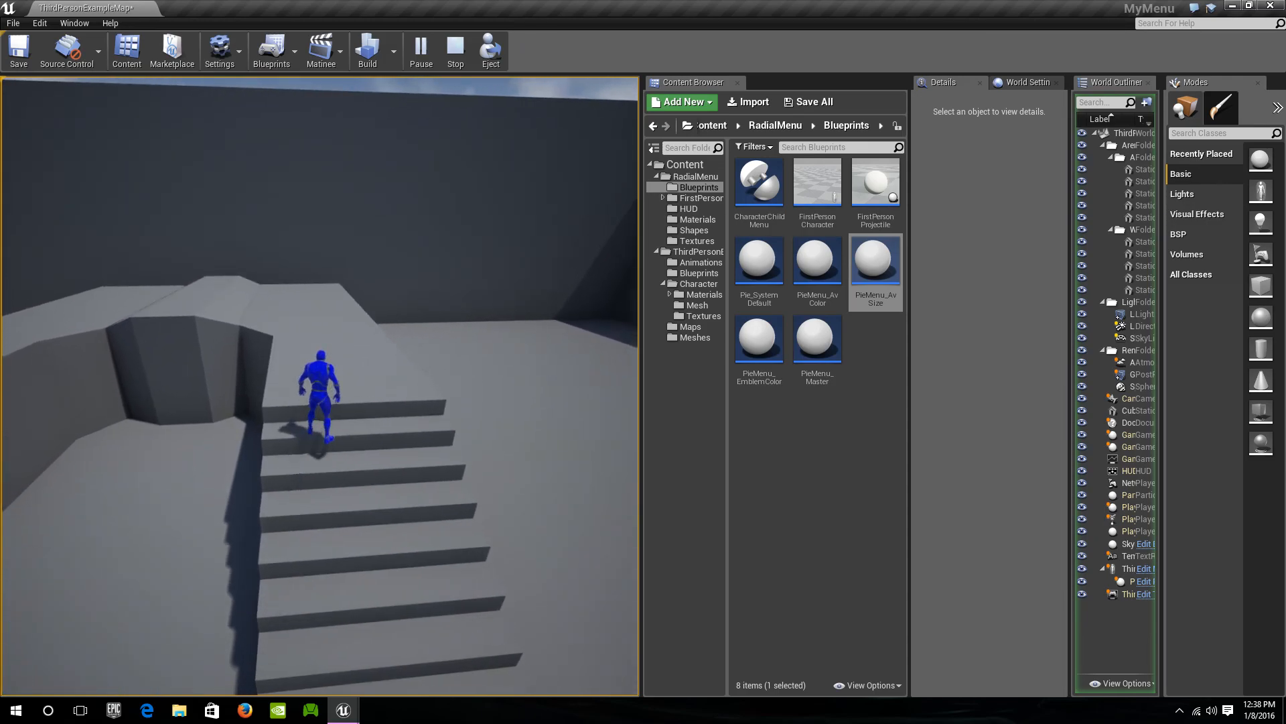
key(w)
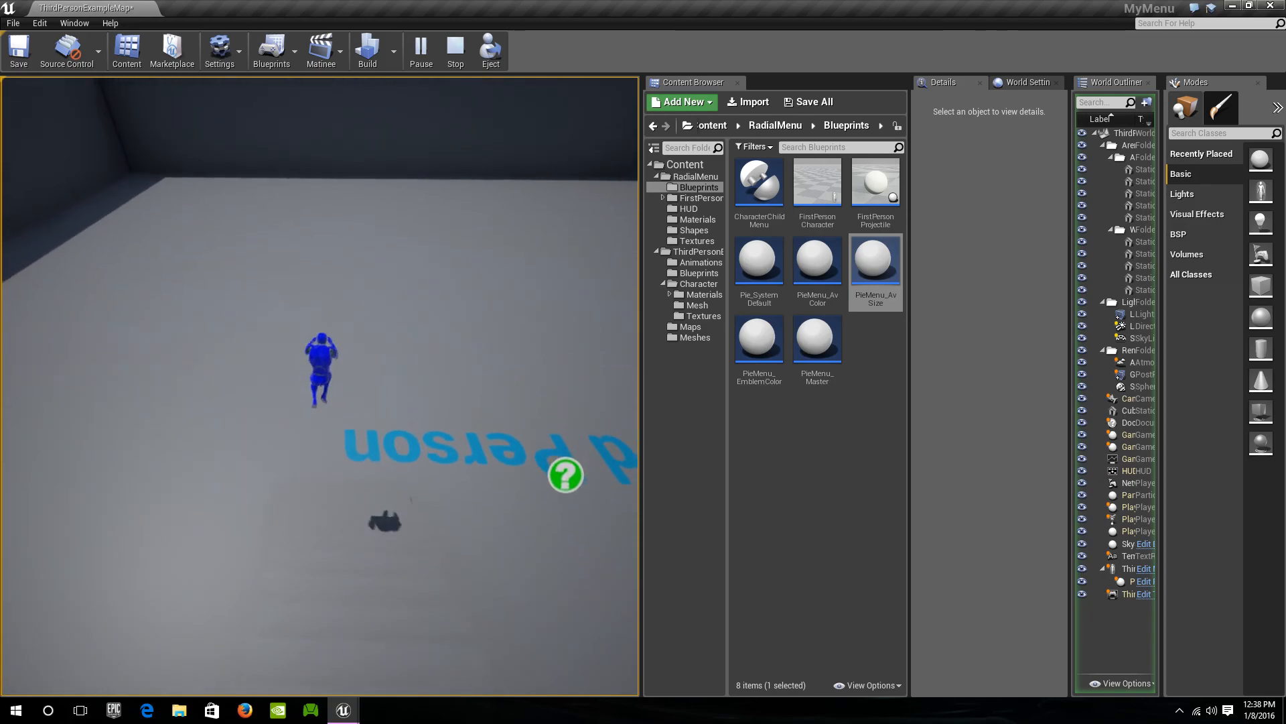
key(w)
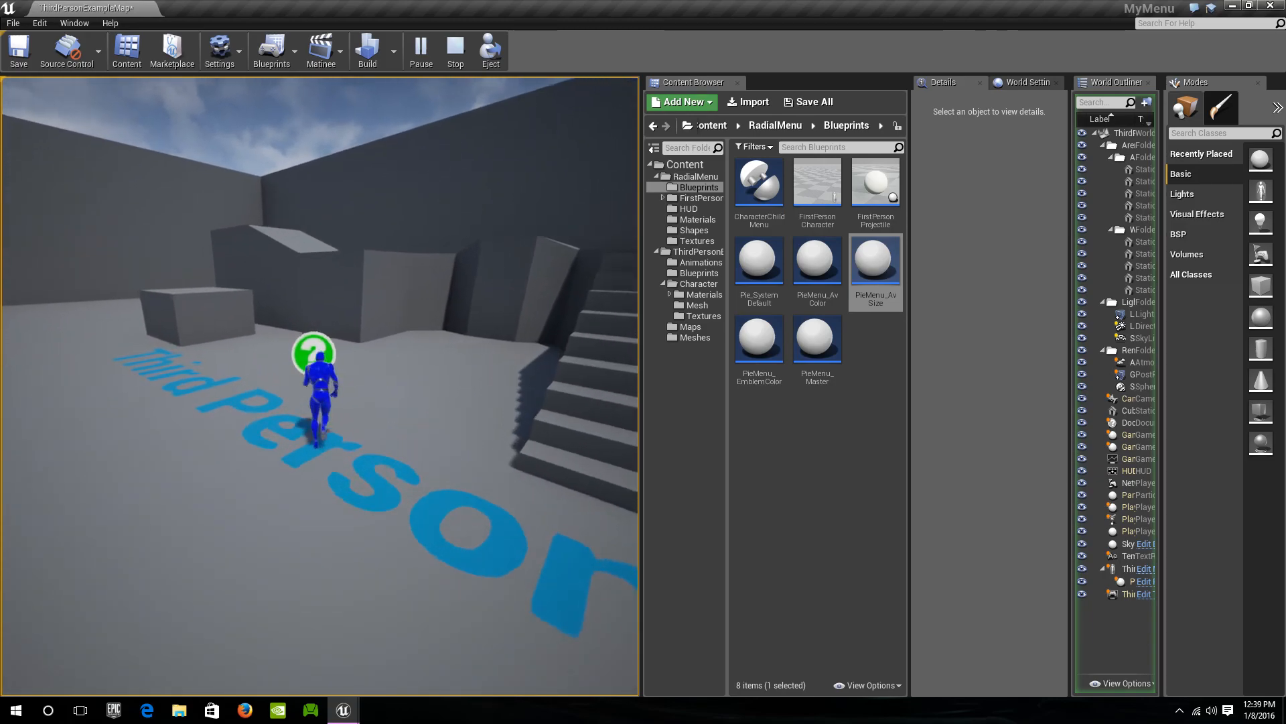
Run across the floor to the free-standing cube and test jumping onto it and back off
key(w)
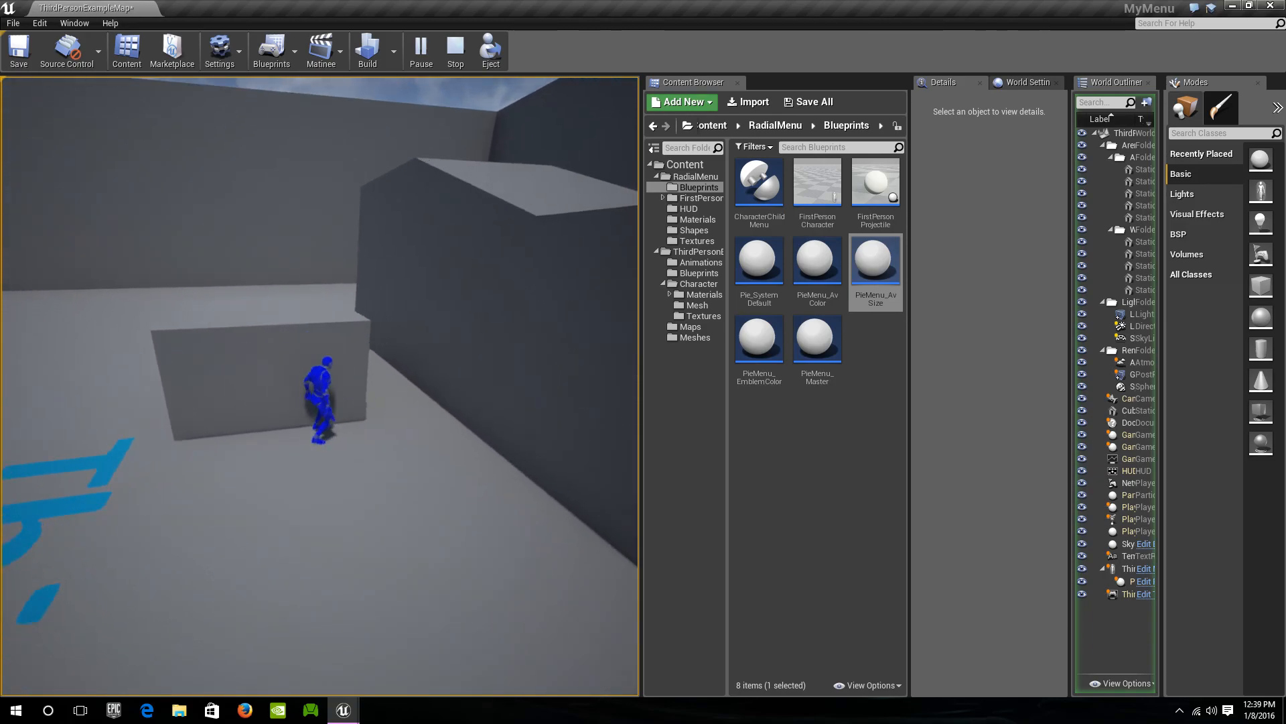
key(w)
key(space)
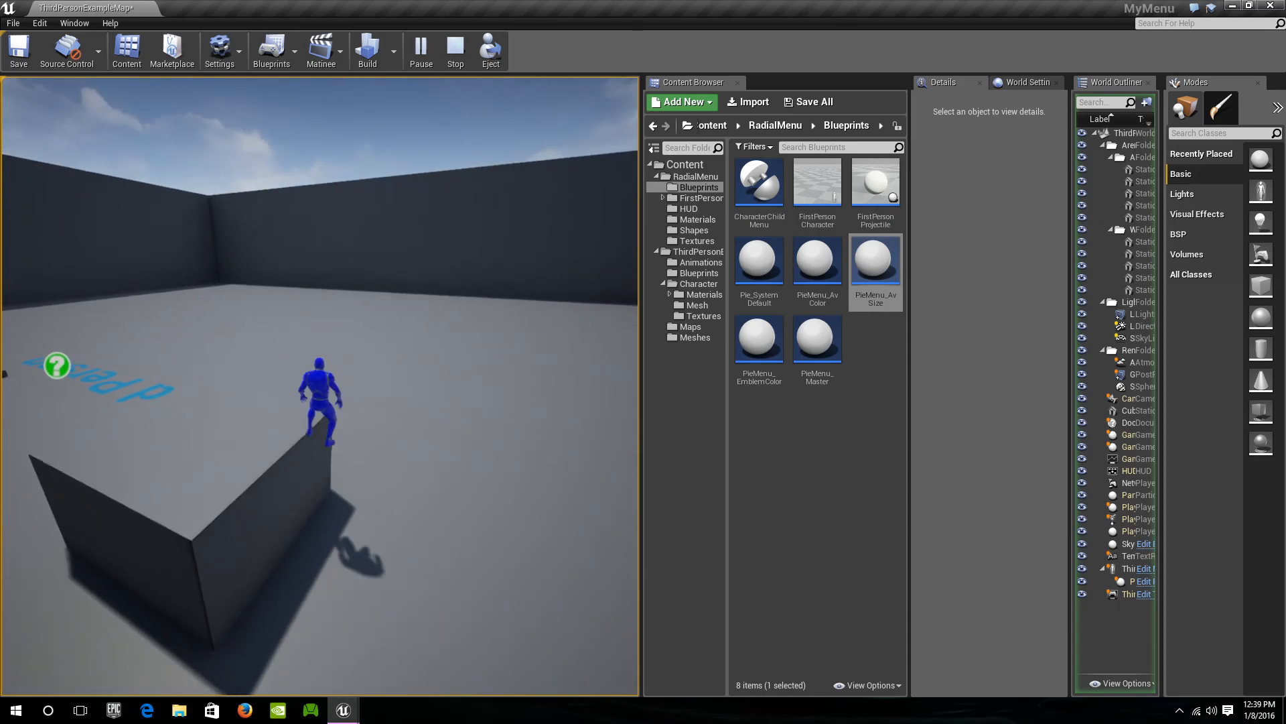
key(w)
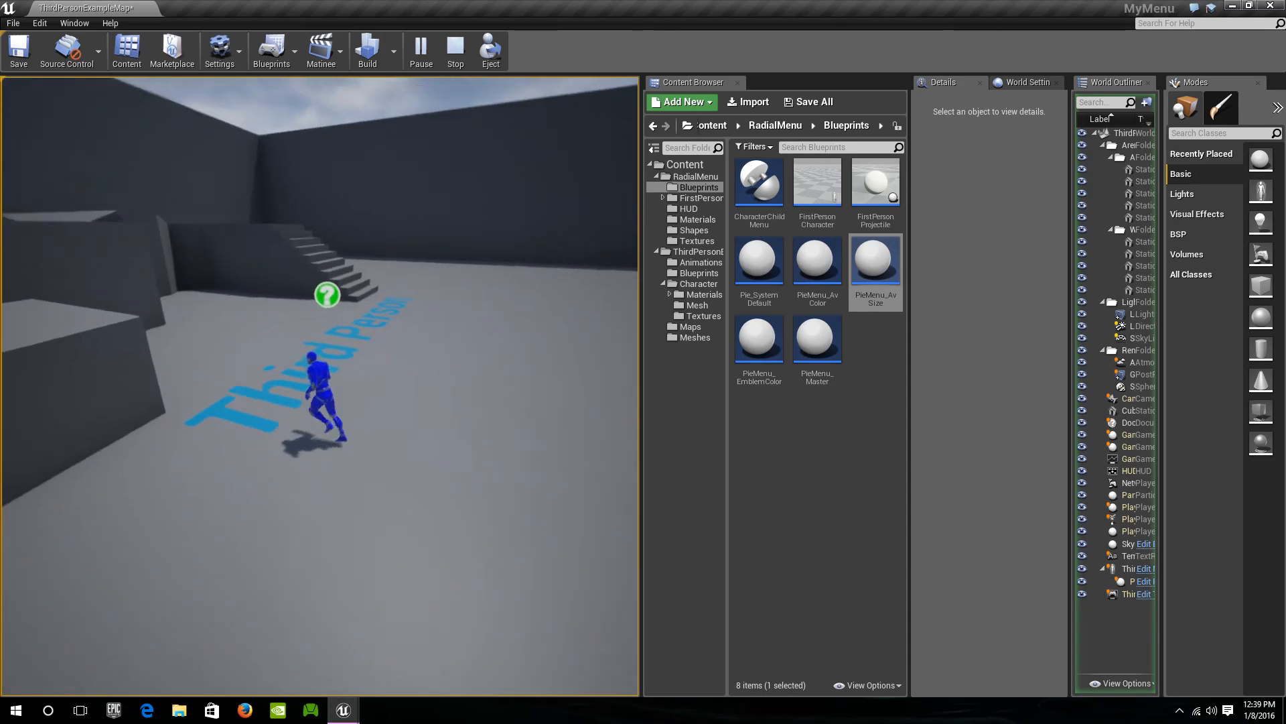
Test repeated jumps from the top of the stairs along the walkway, over the cube and back toward the stairs
key(w)
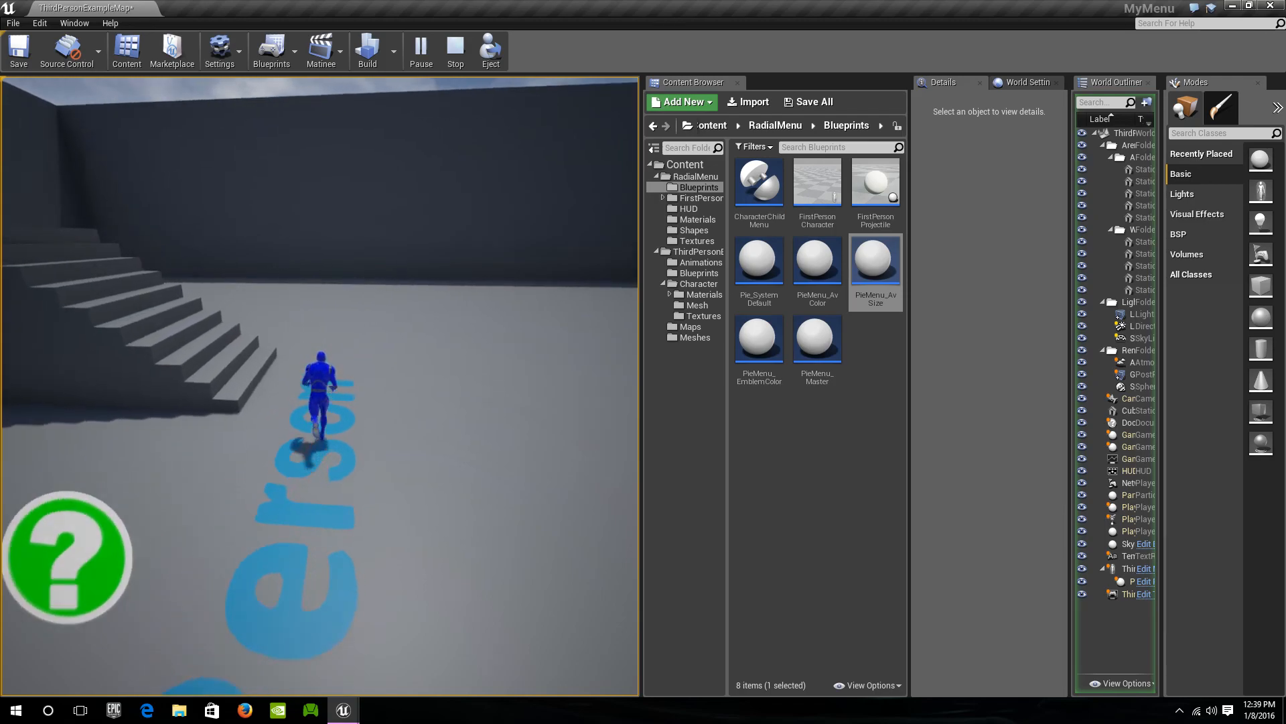
key(w)
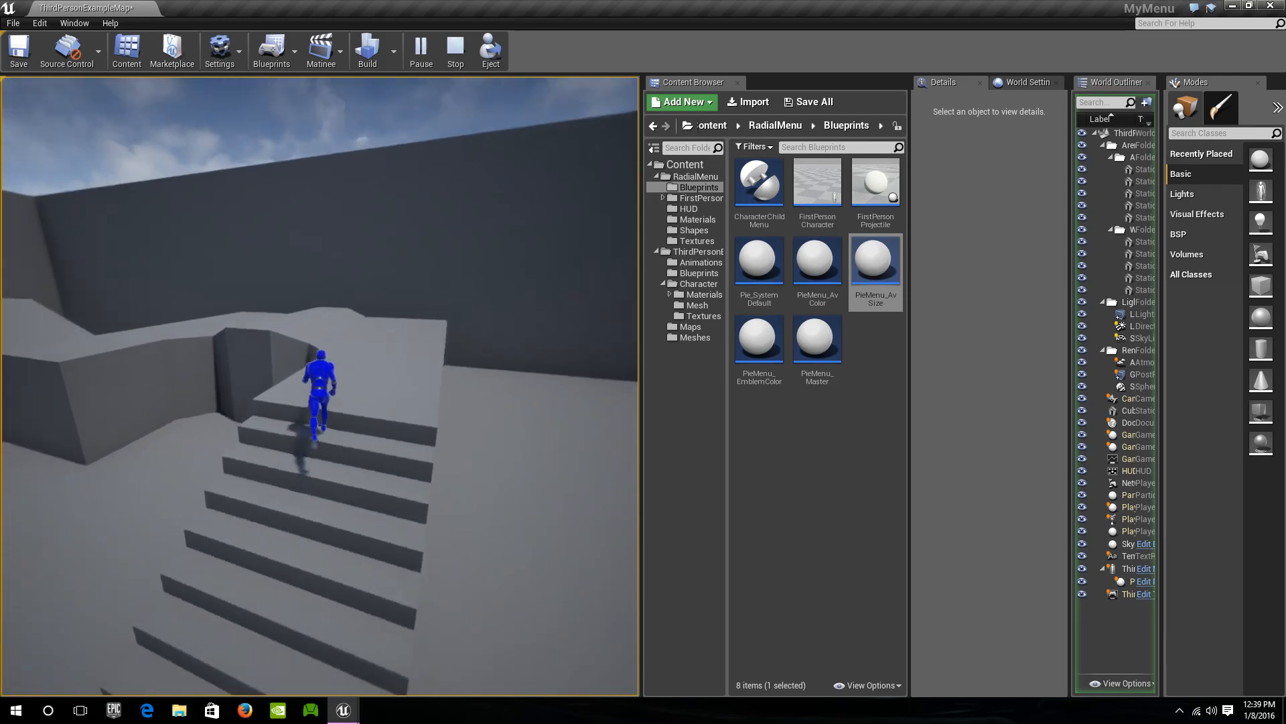
key(w)
key(space)
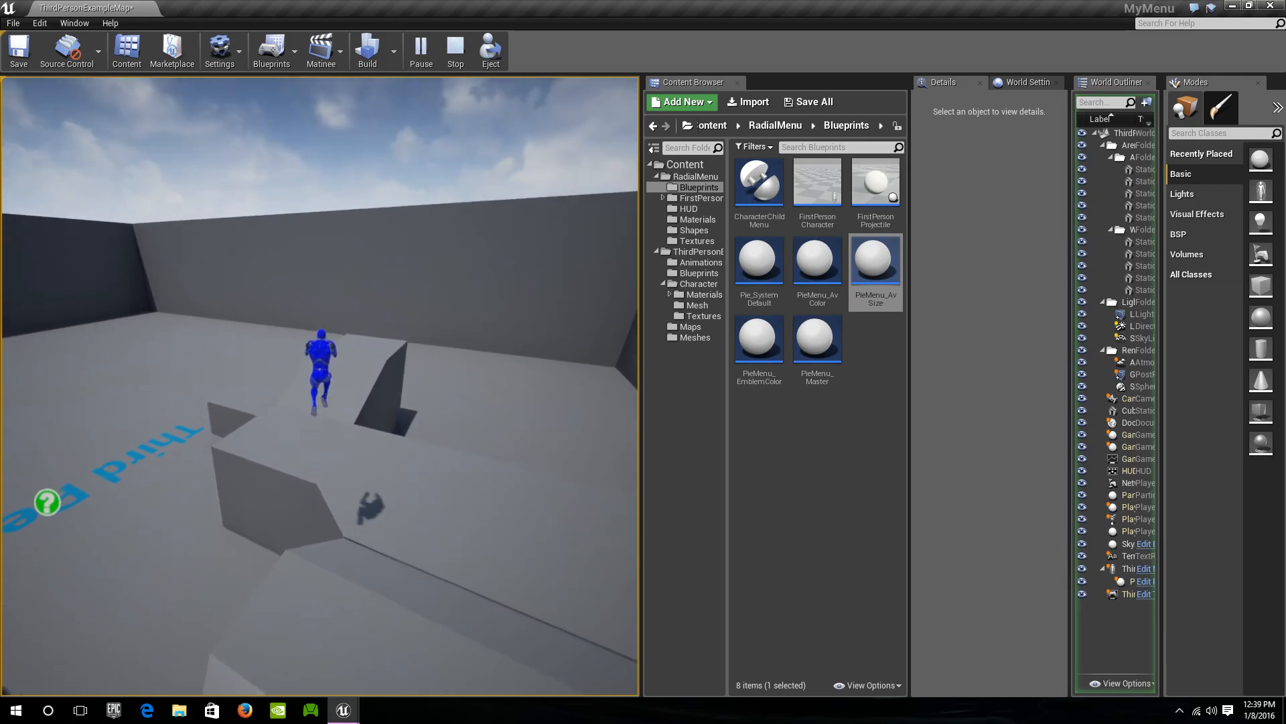
key(w)
key(space)
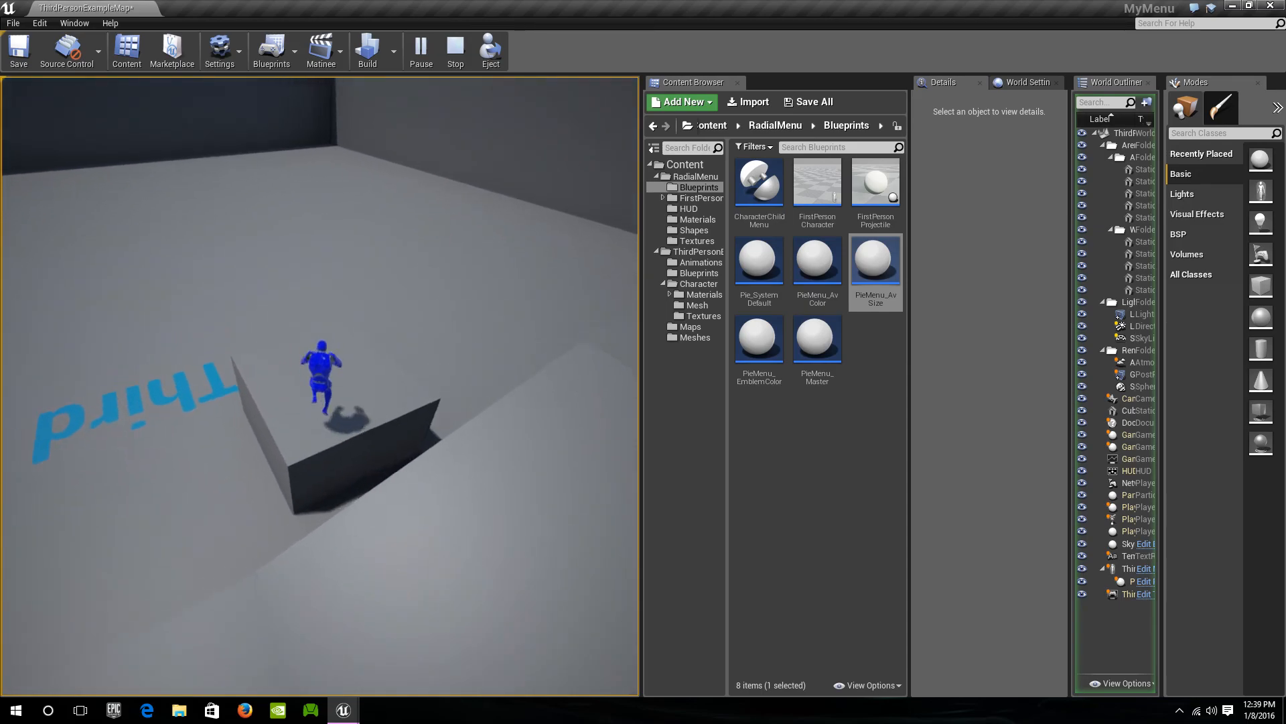
key(w)
key(space)
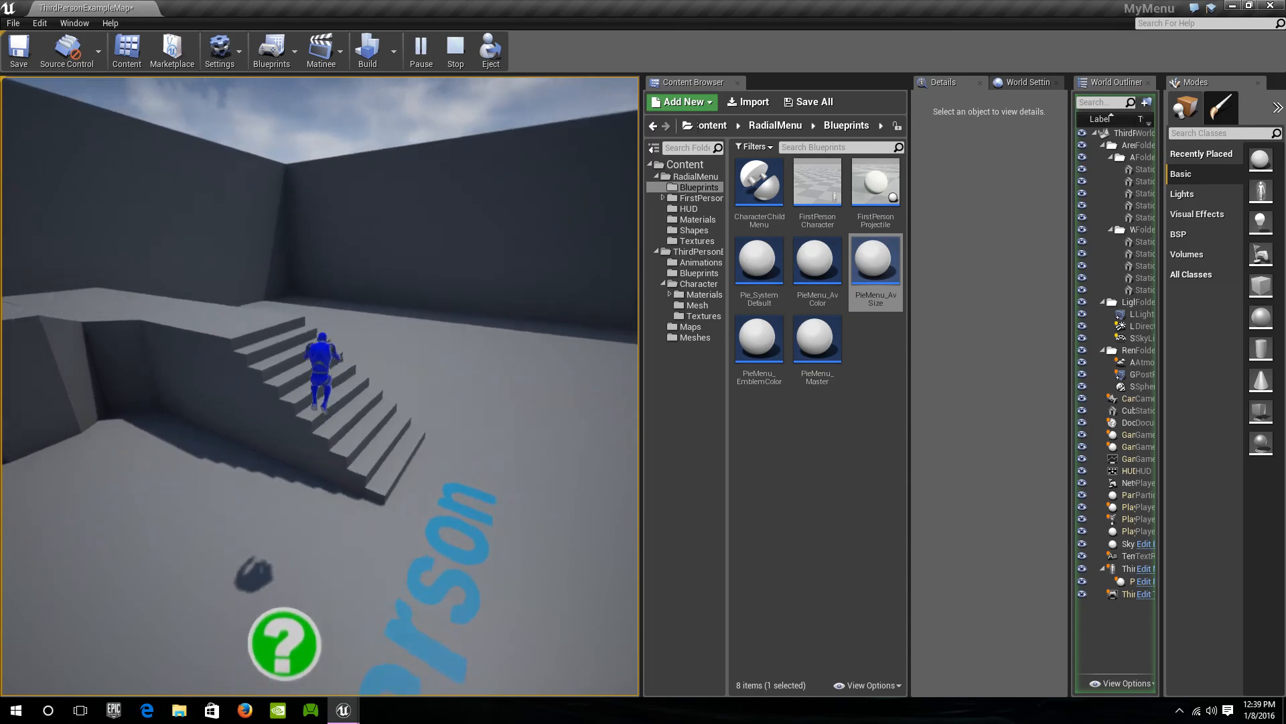
Test jumping across the raised platform, down to the floor and over the cube, ending on the Third Person text
key(w)
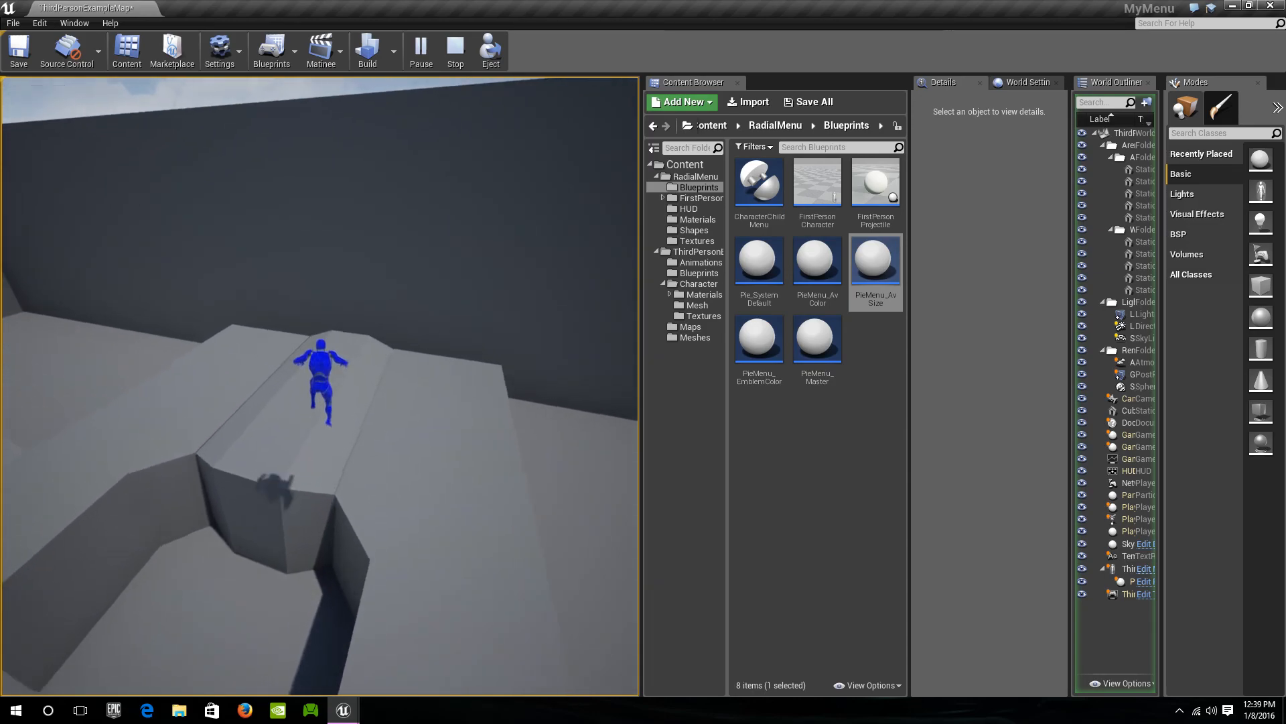
key(w)
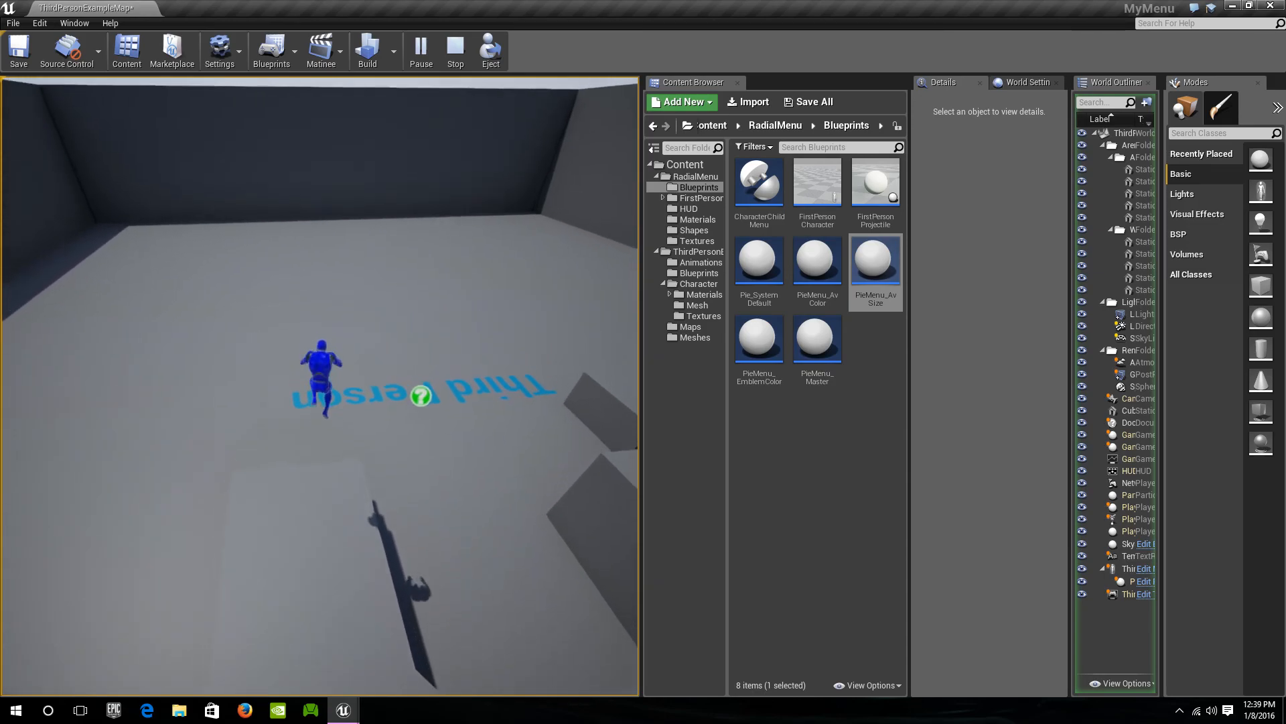
key(w)
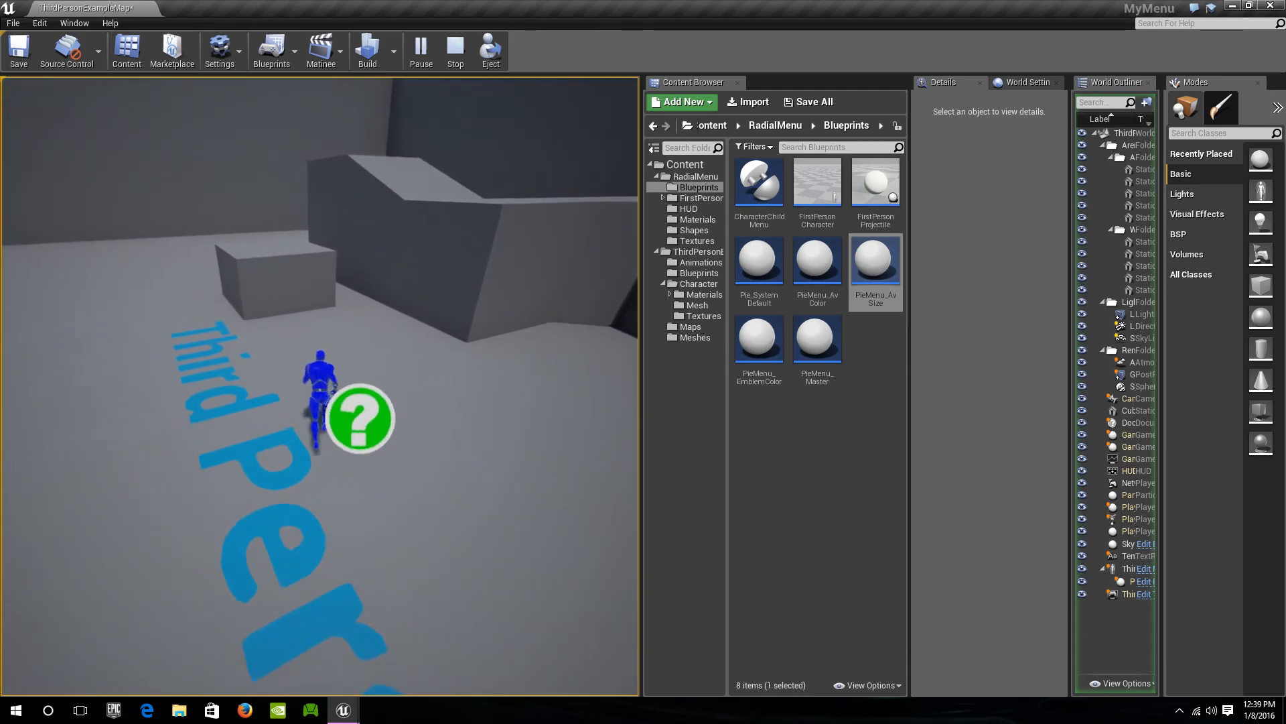
key(w)
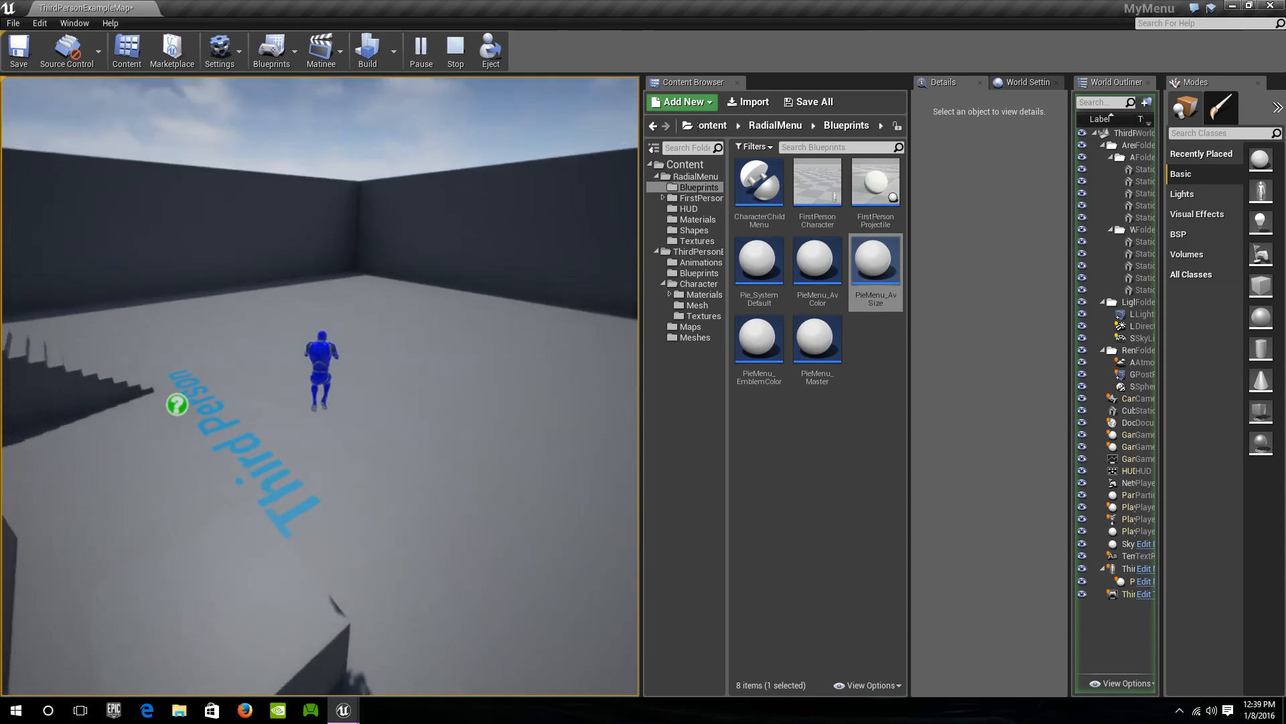
key(w)
key(w)
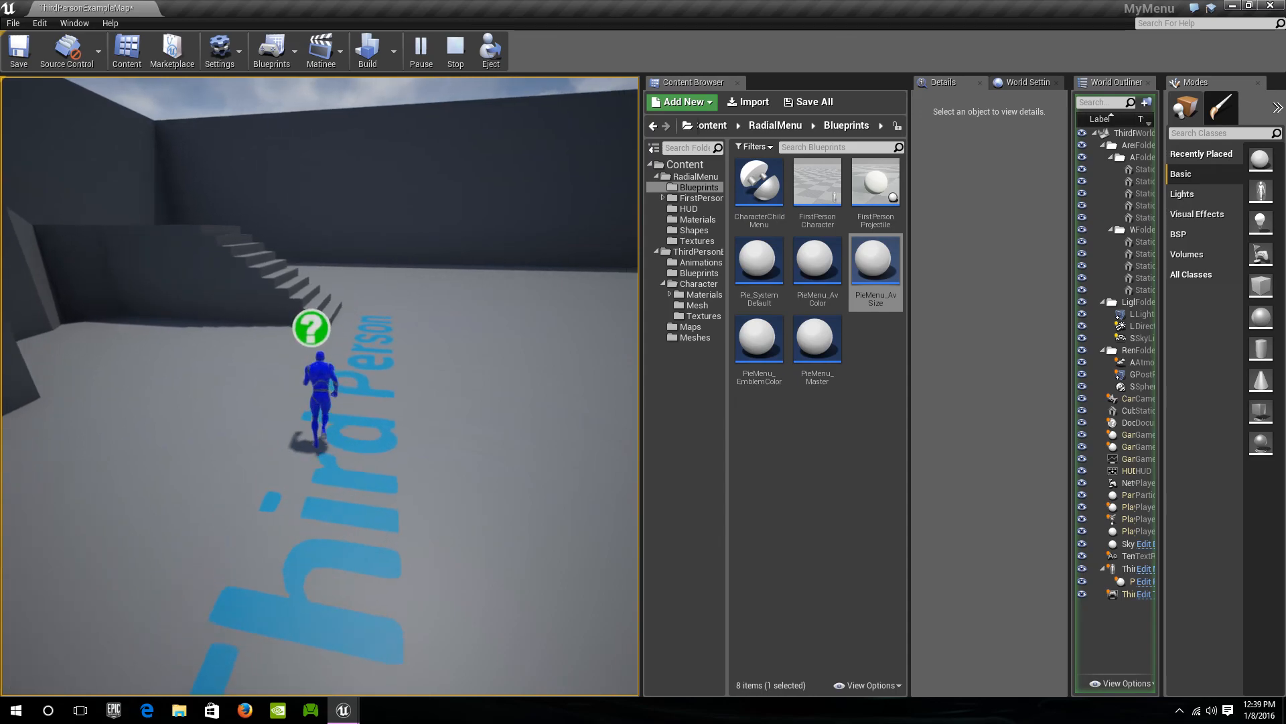
Run up the stairs onto the curved platform section and jump down over the inner floor area to the text
key(w)
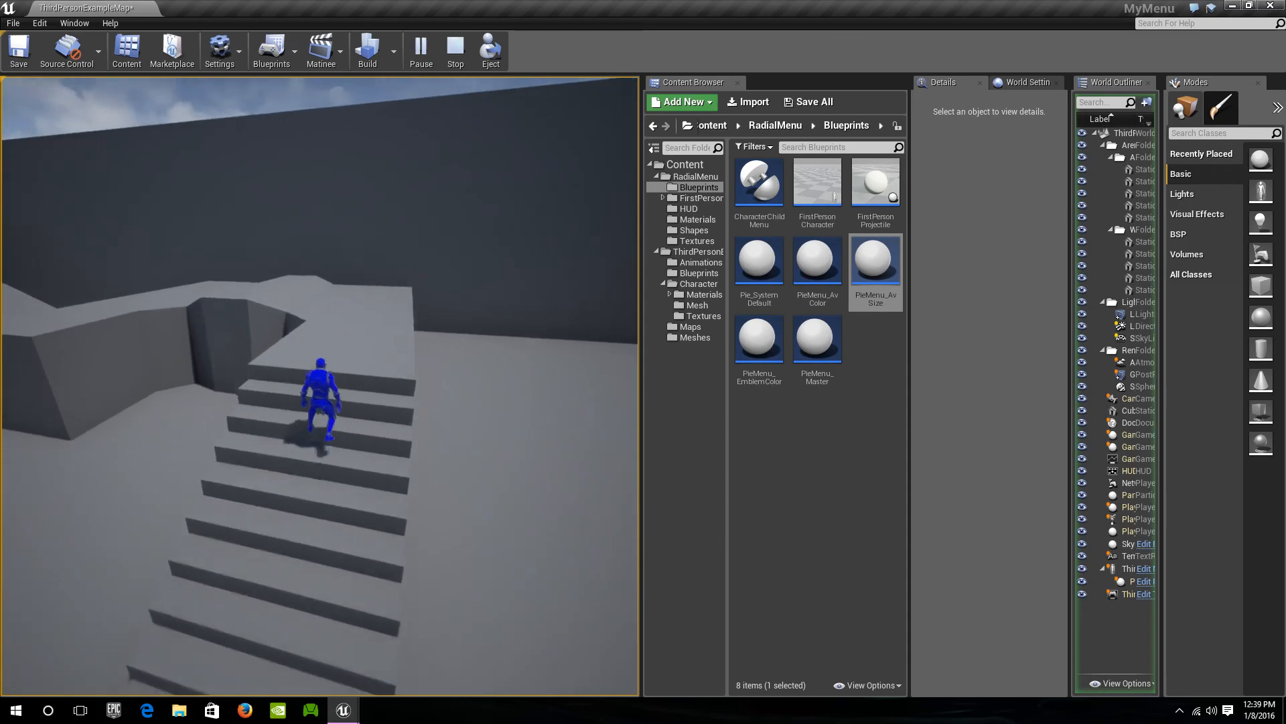
key(w)
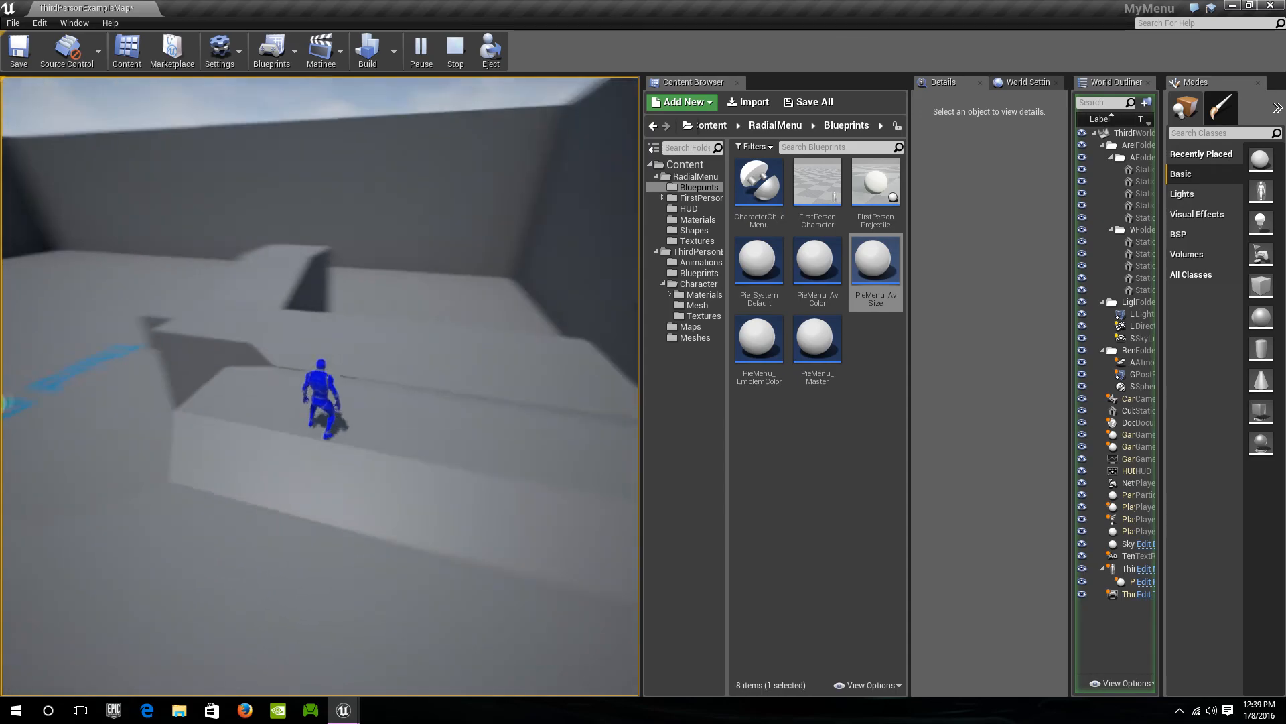
key(w)
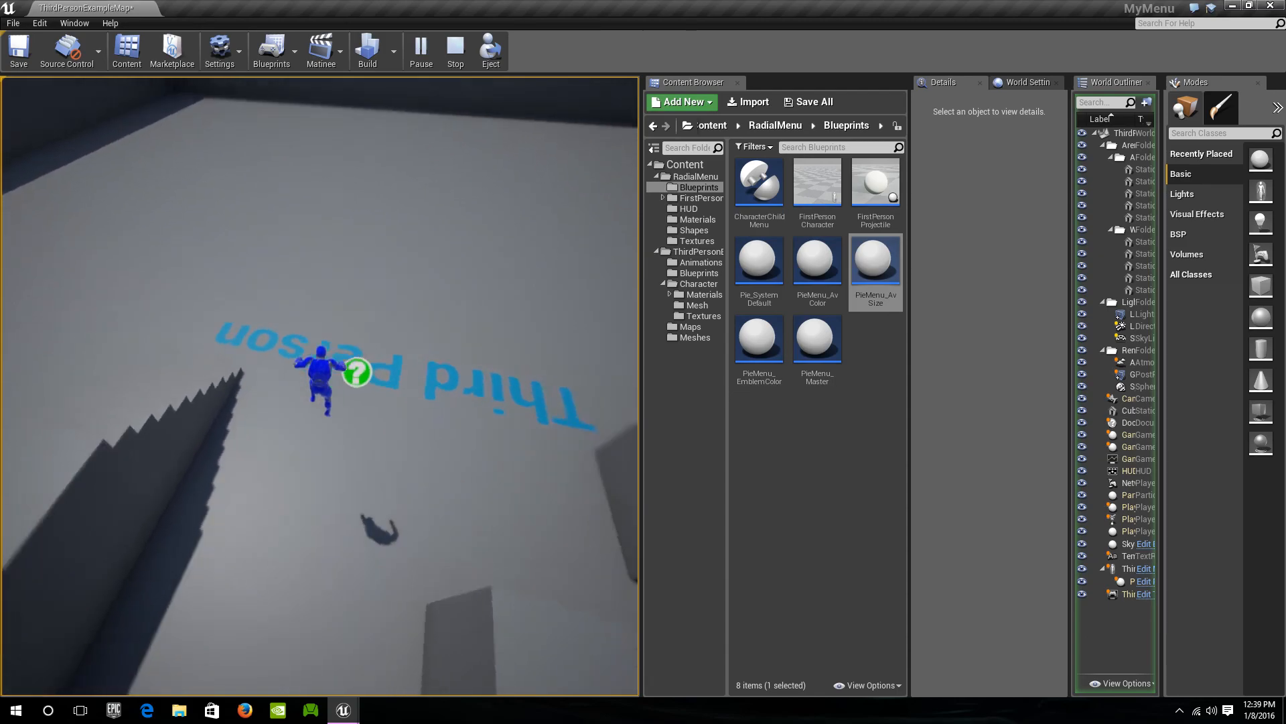
key(w)
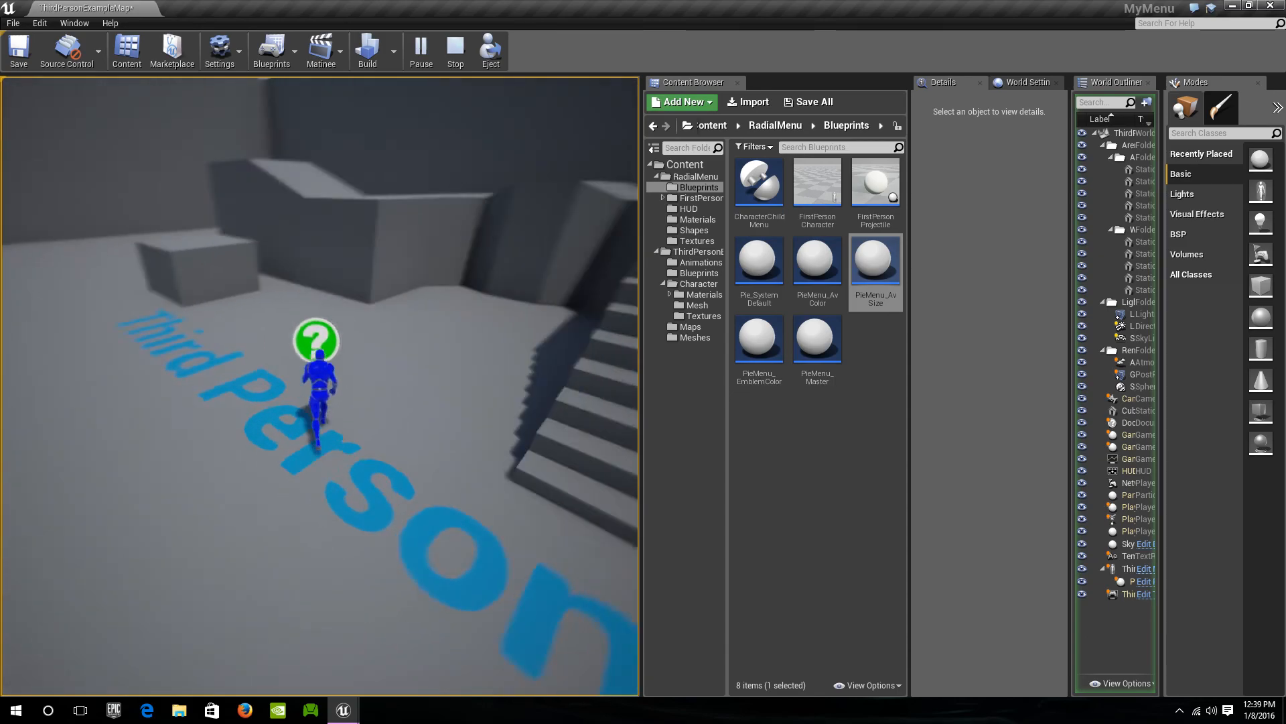
Run through the gap between the cube and the platform wall, circling back past the Third Person text toward the cube
key(w)
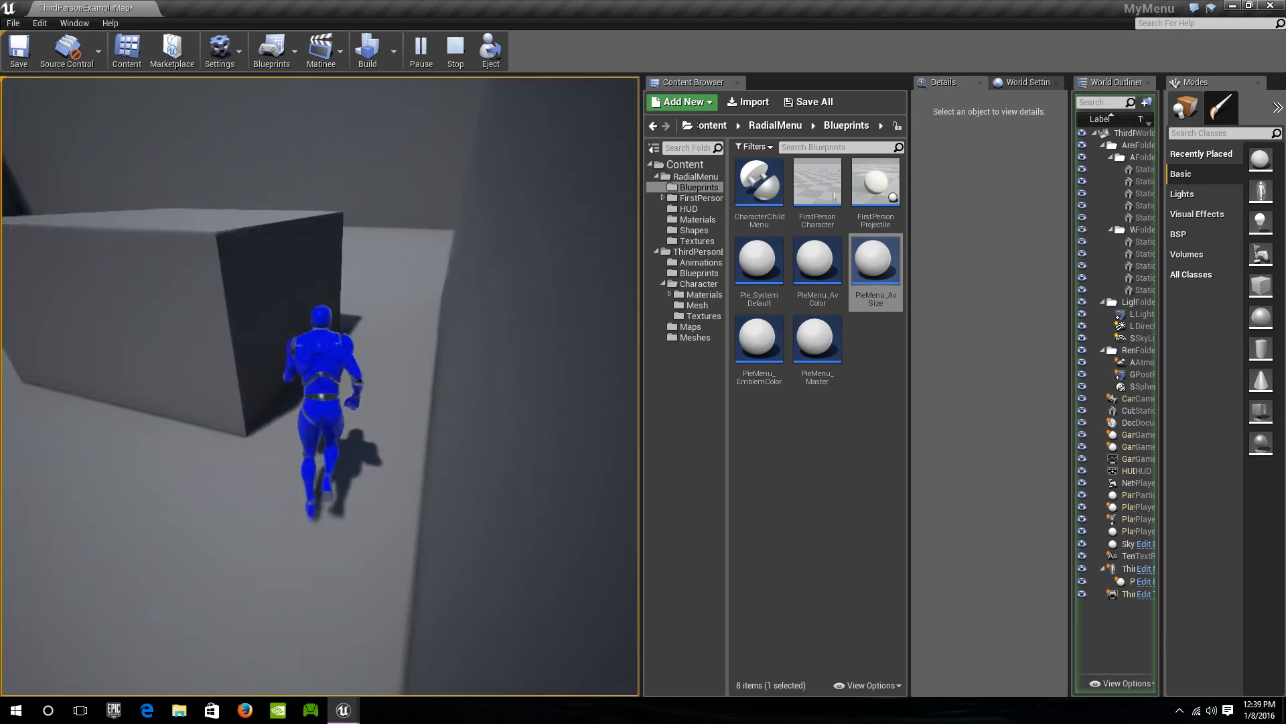
key(w)
key(w)
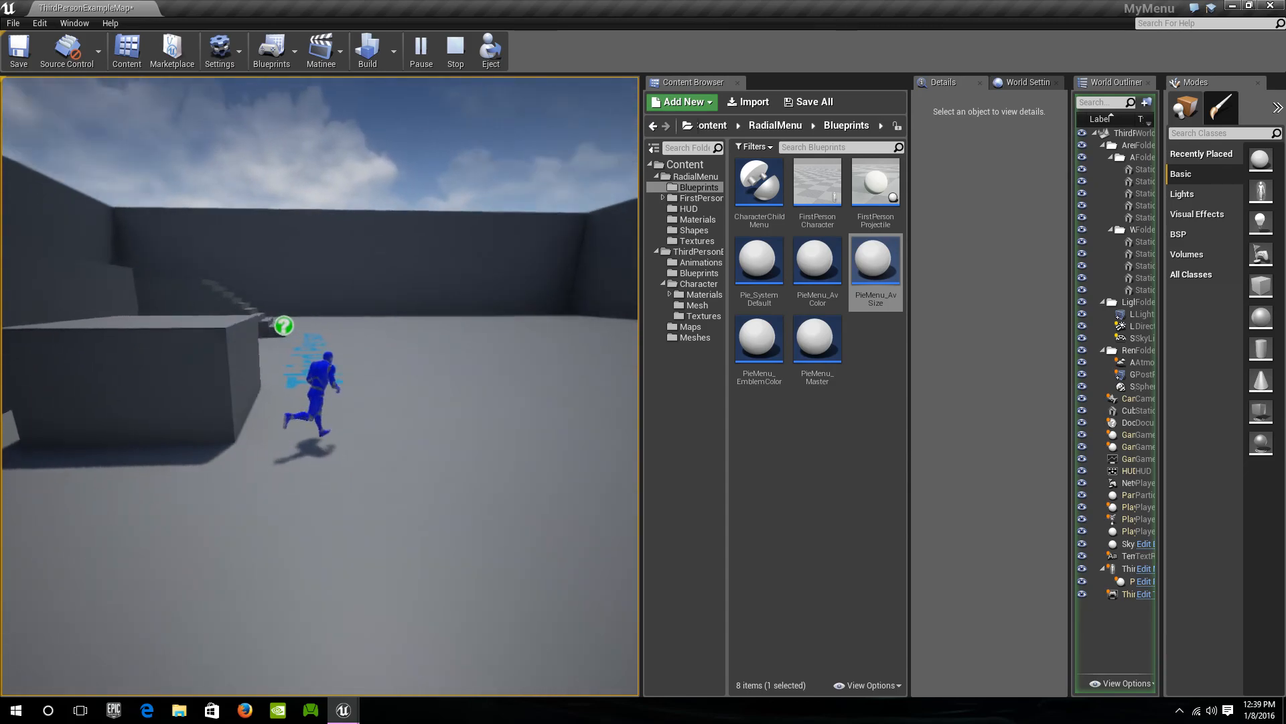
key(w)
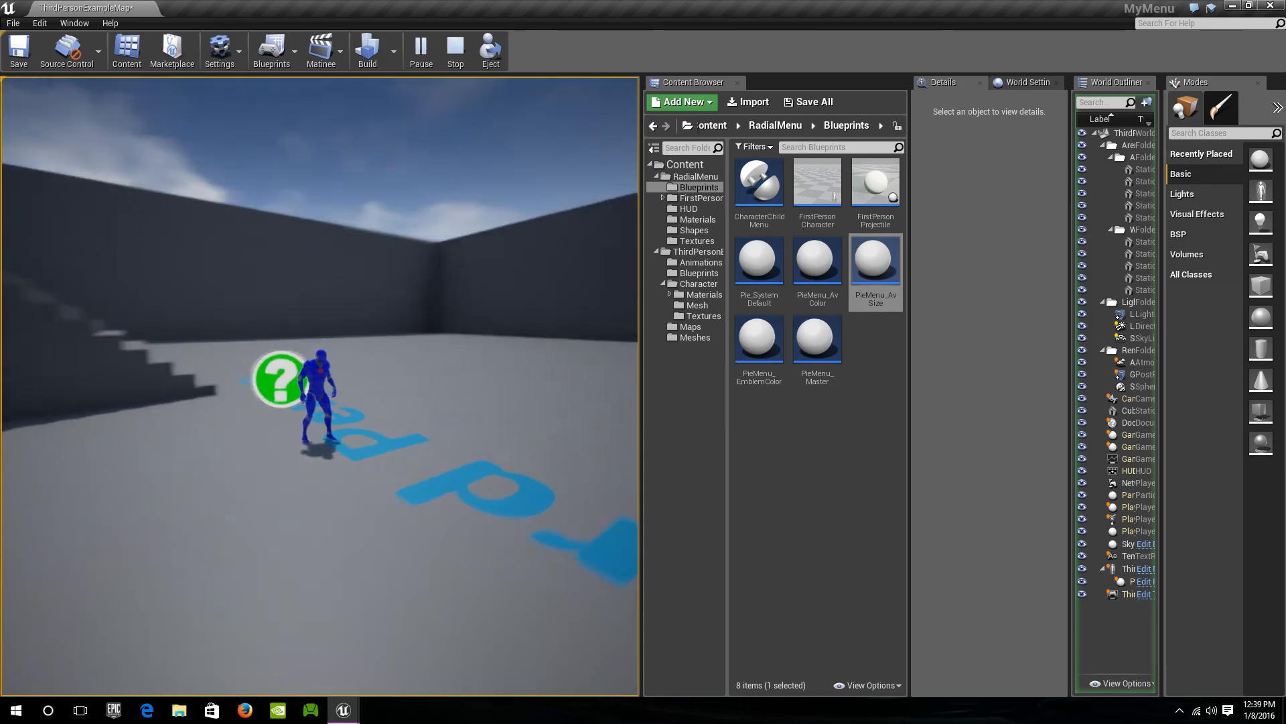
key(w)
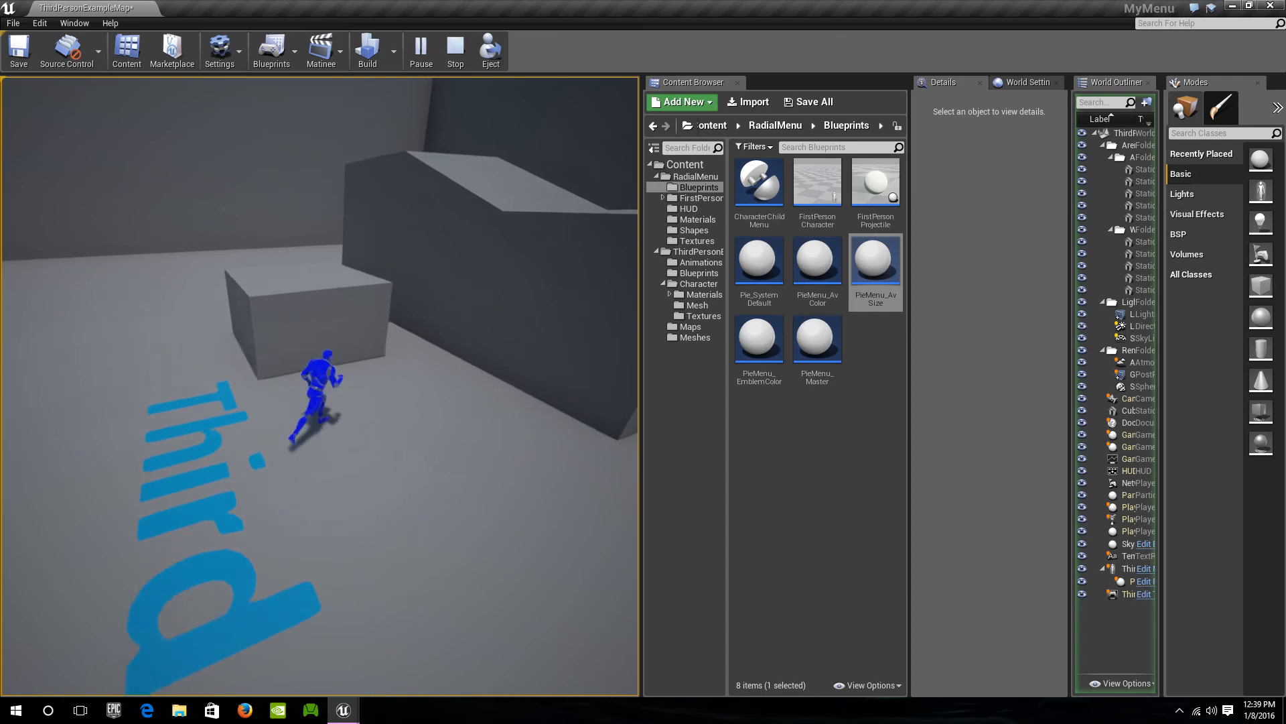